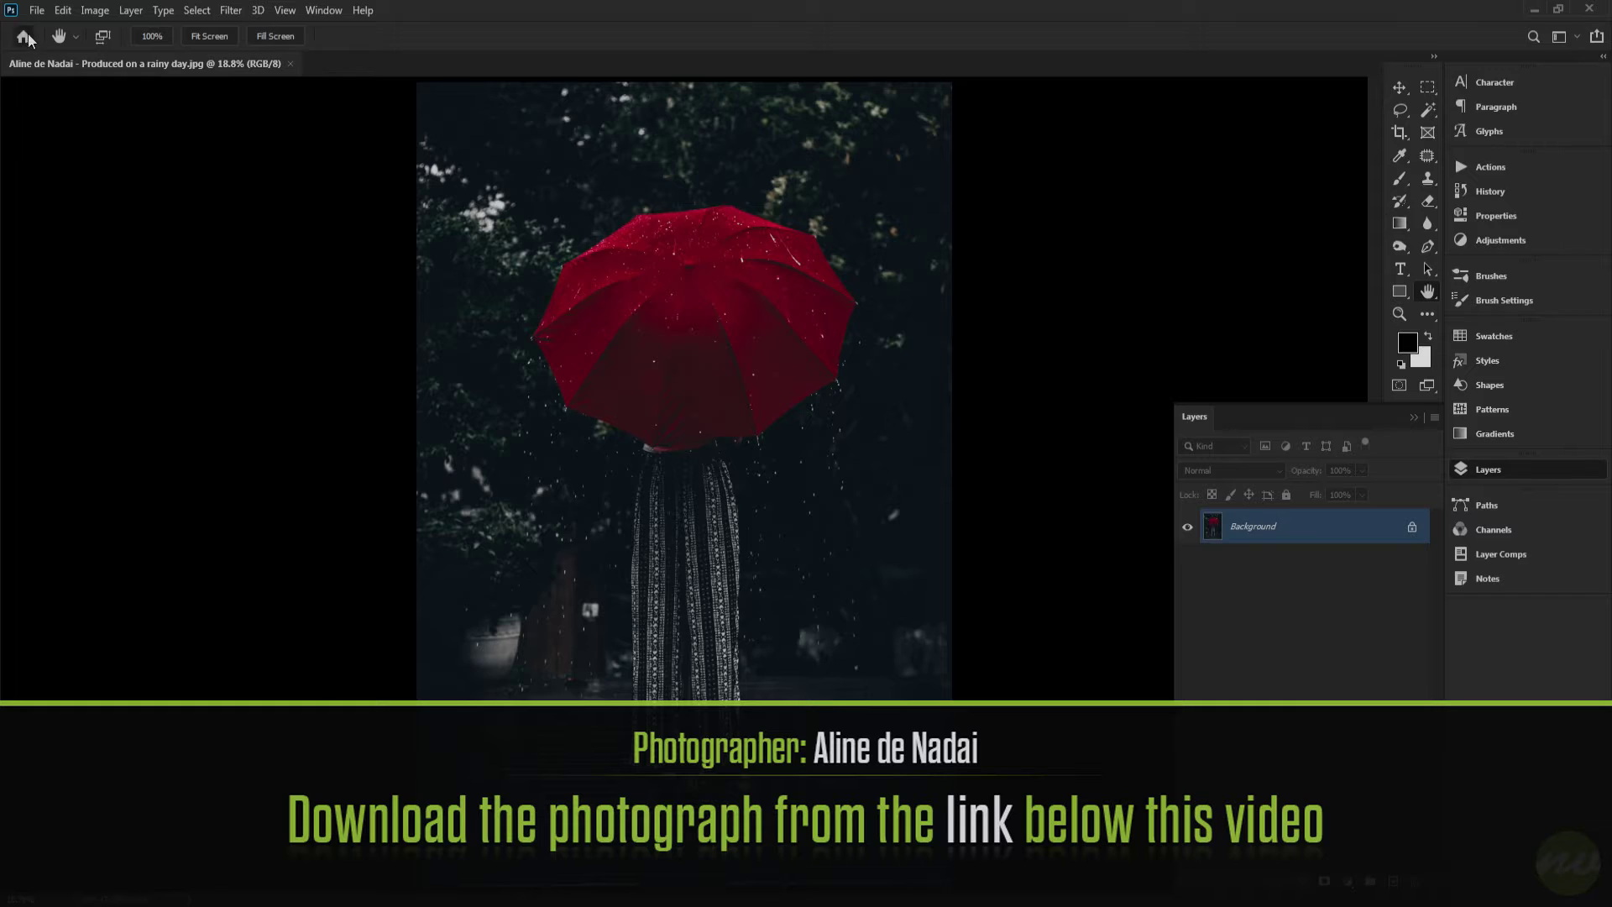
left_click(23, 36)
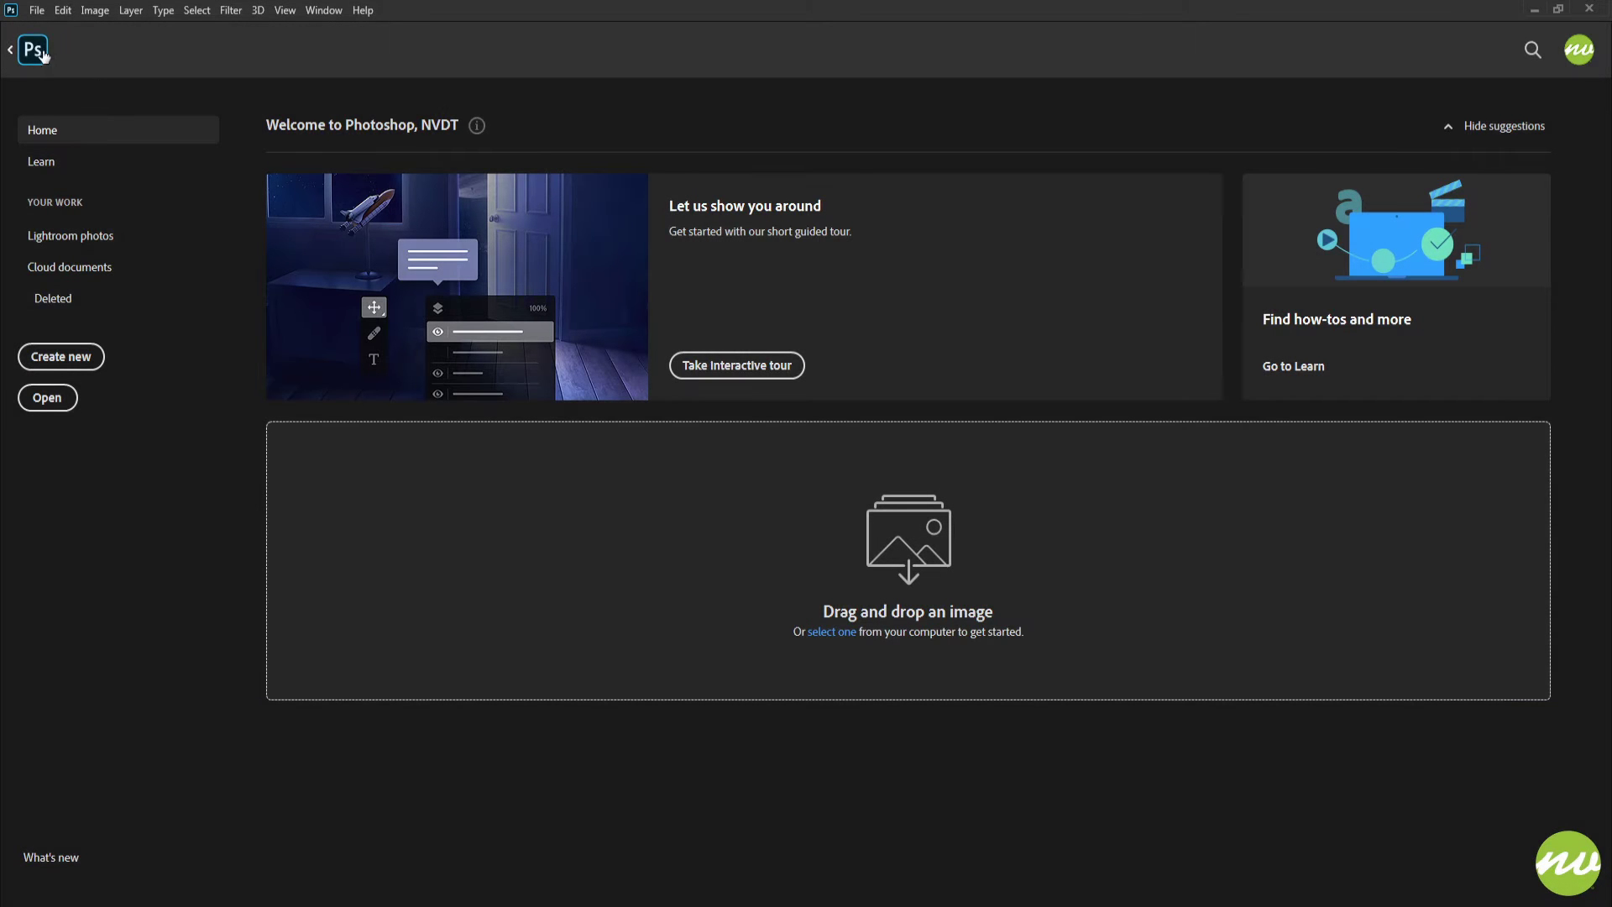
key("Escape")
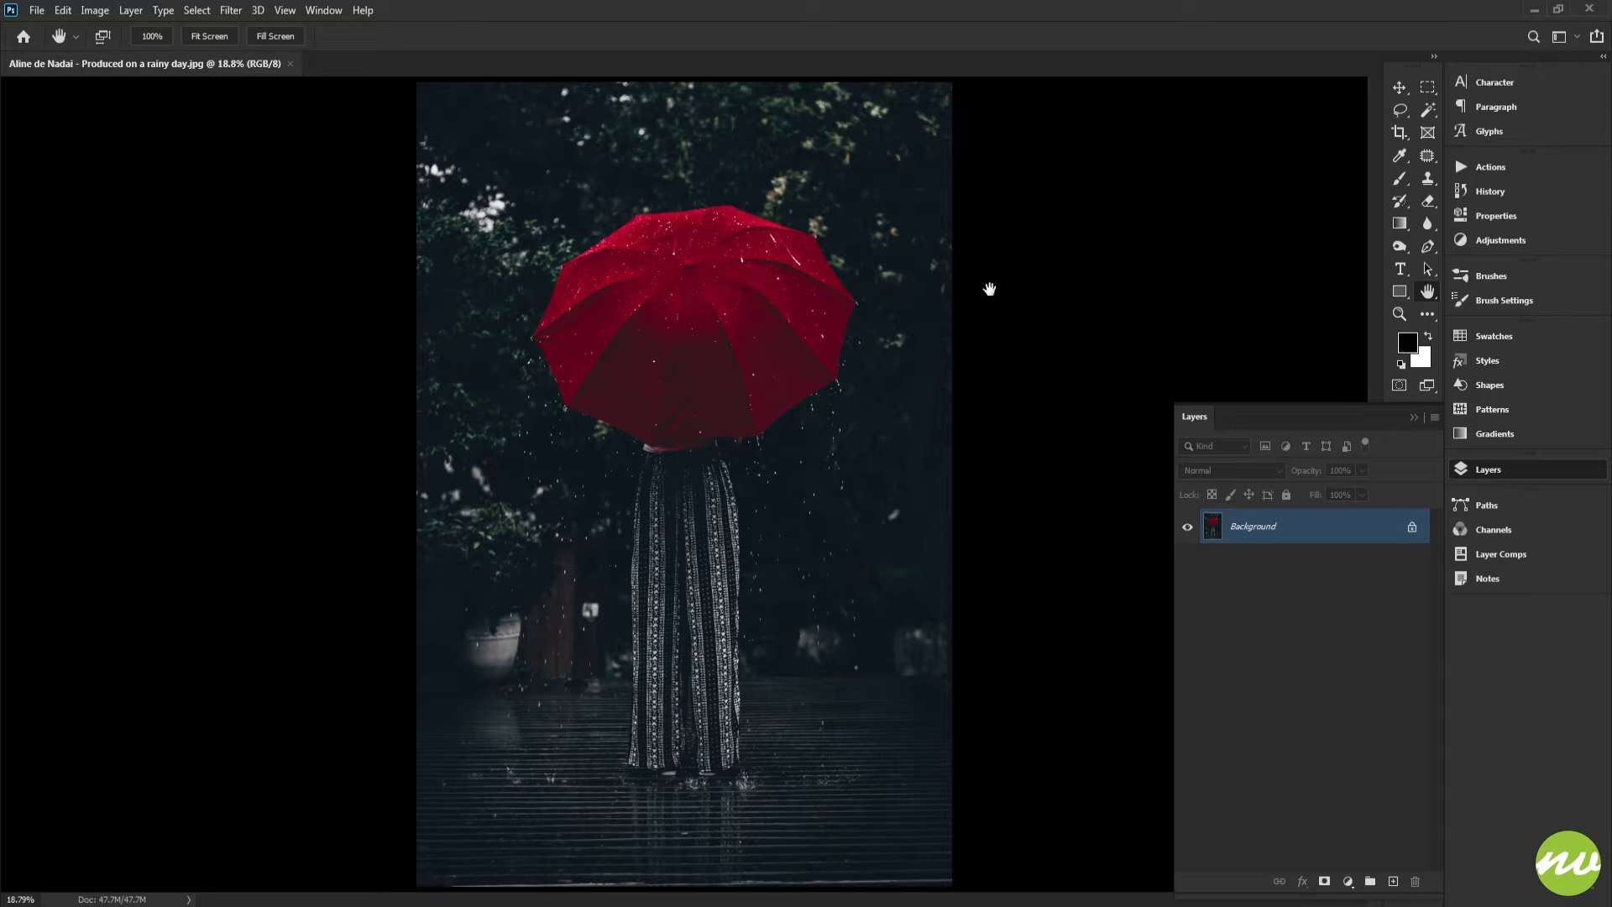
Create a new layer group named "Rain Fall"
left_click(1370, 884, "alt")
type("Fall")
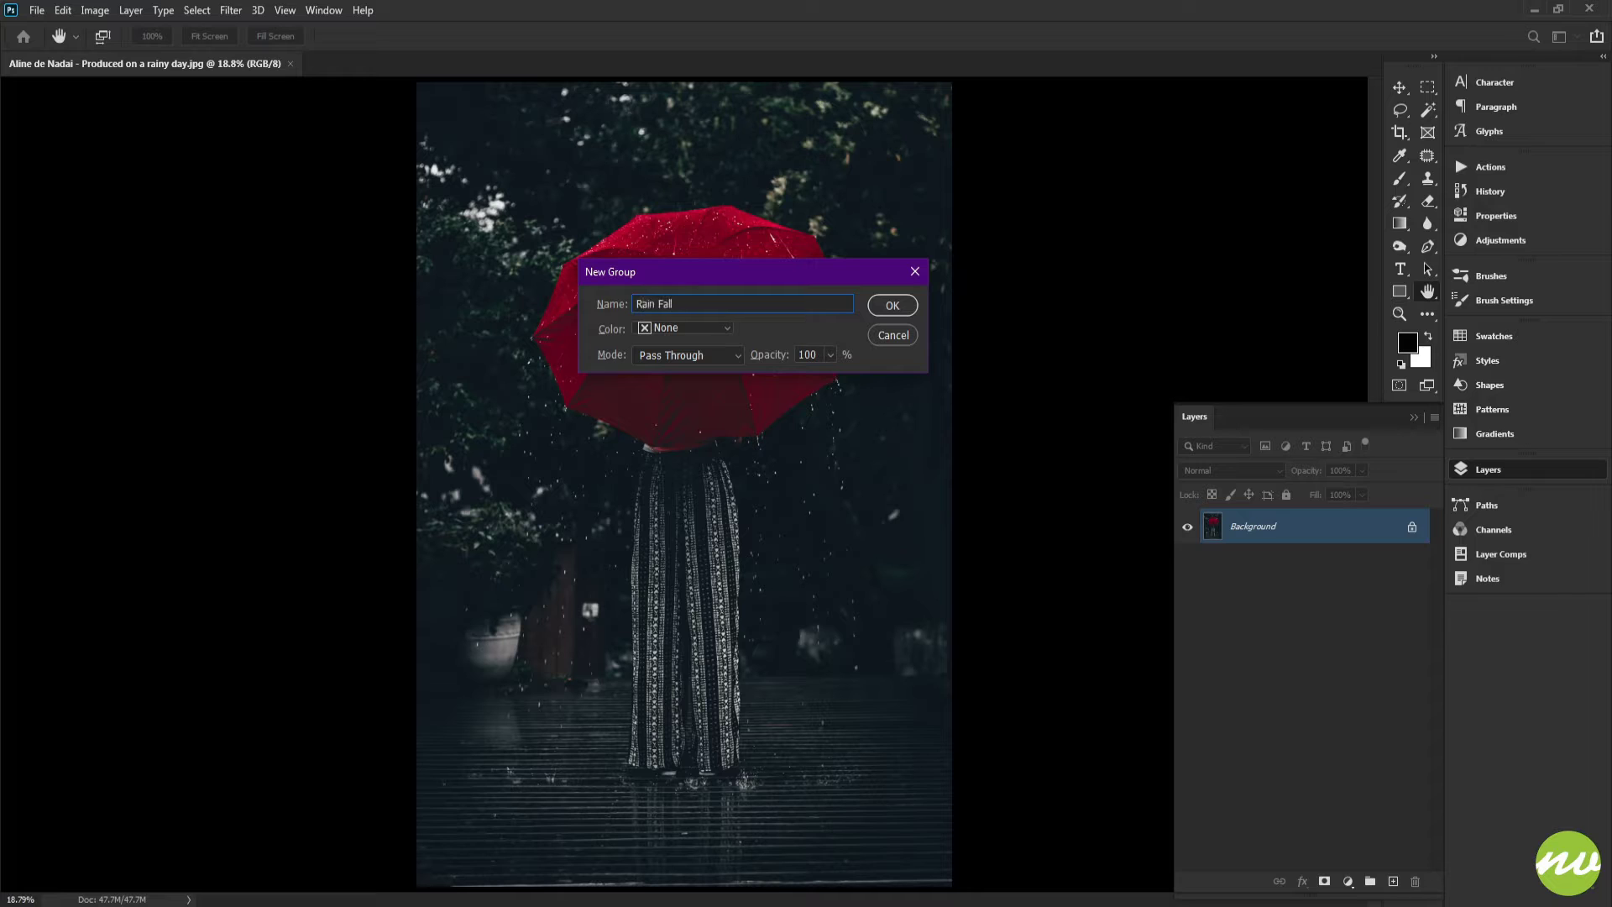
key("Return")
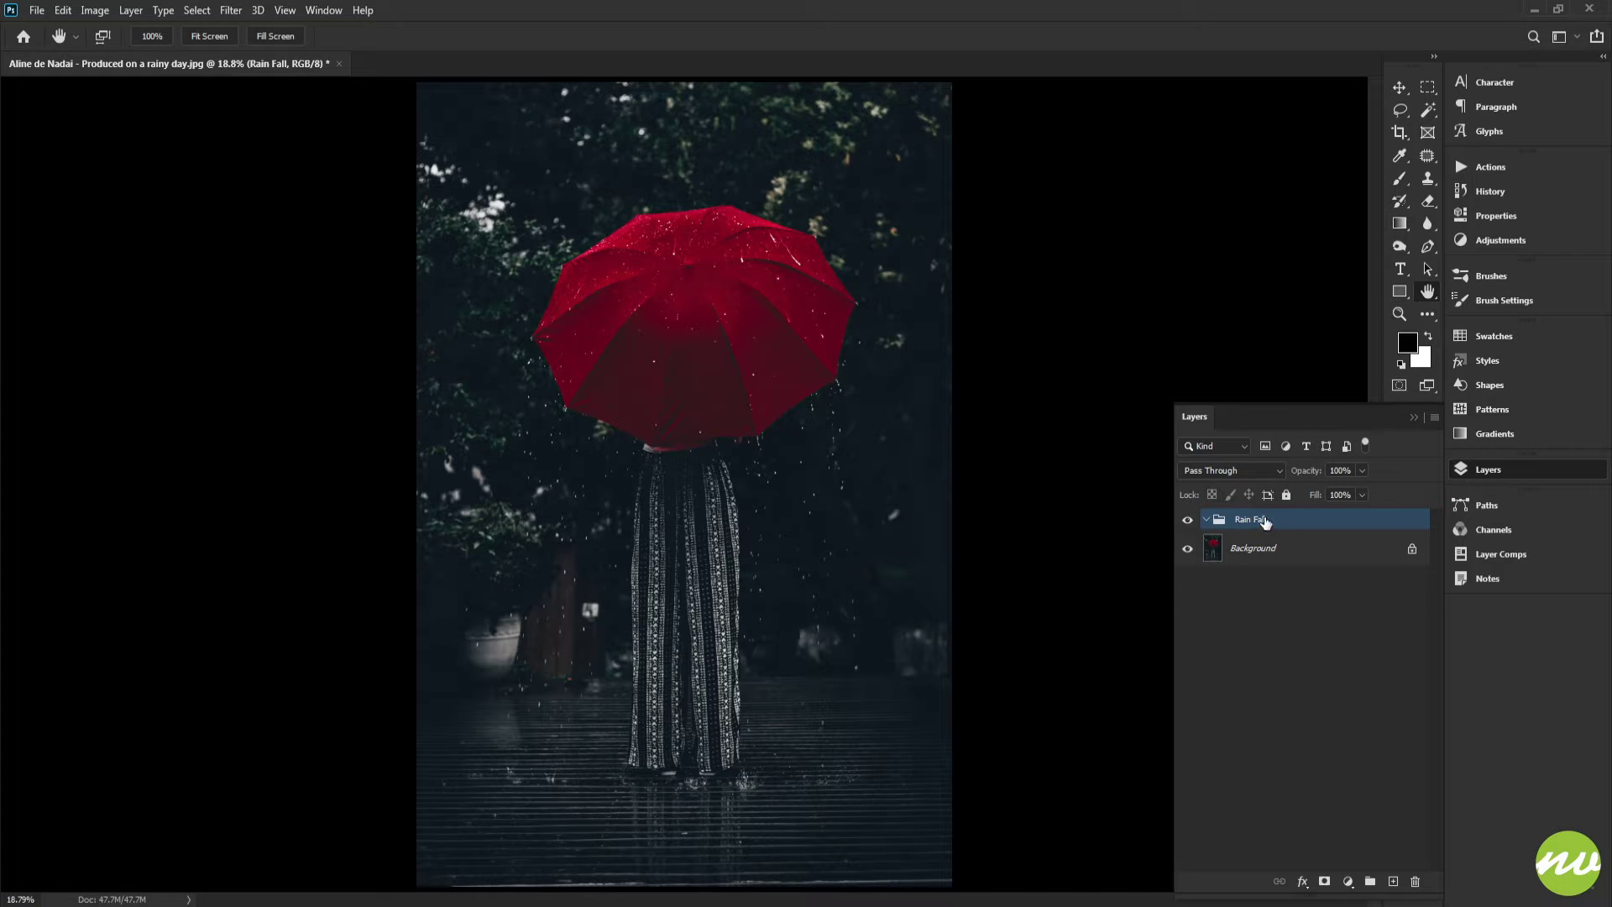
Add a nested group inside Rain Fall and name it "Large"
mouse_move(1267, 525)
left_mouse_down()
mouse_move(1271, 540)
mouse_move(1258, 521)
left_mouse_up()
double_click(1265, 542)
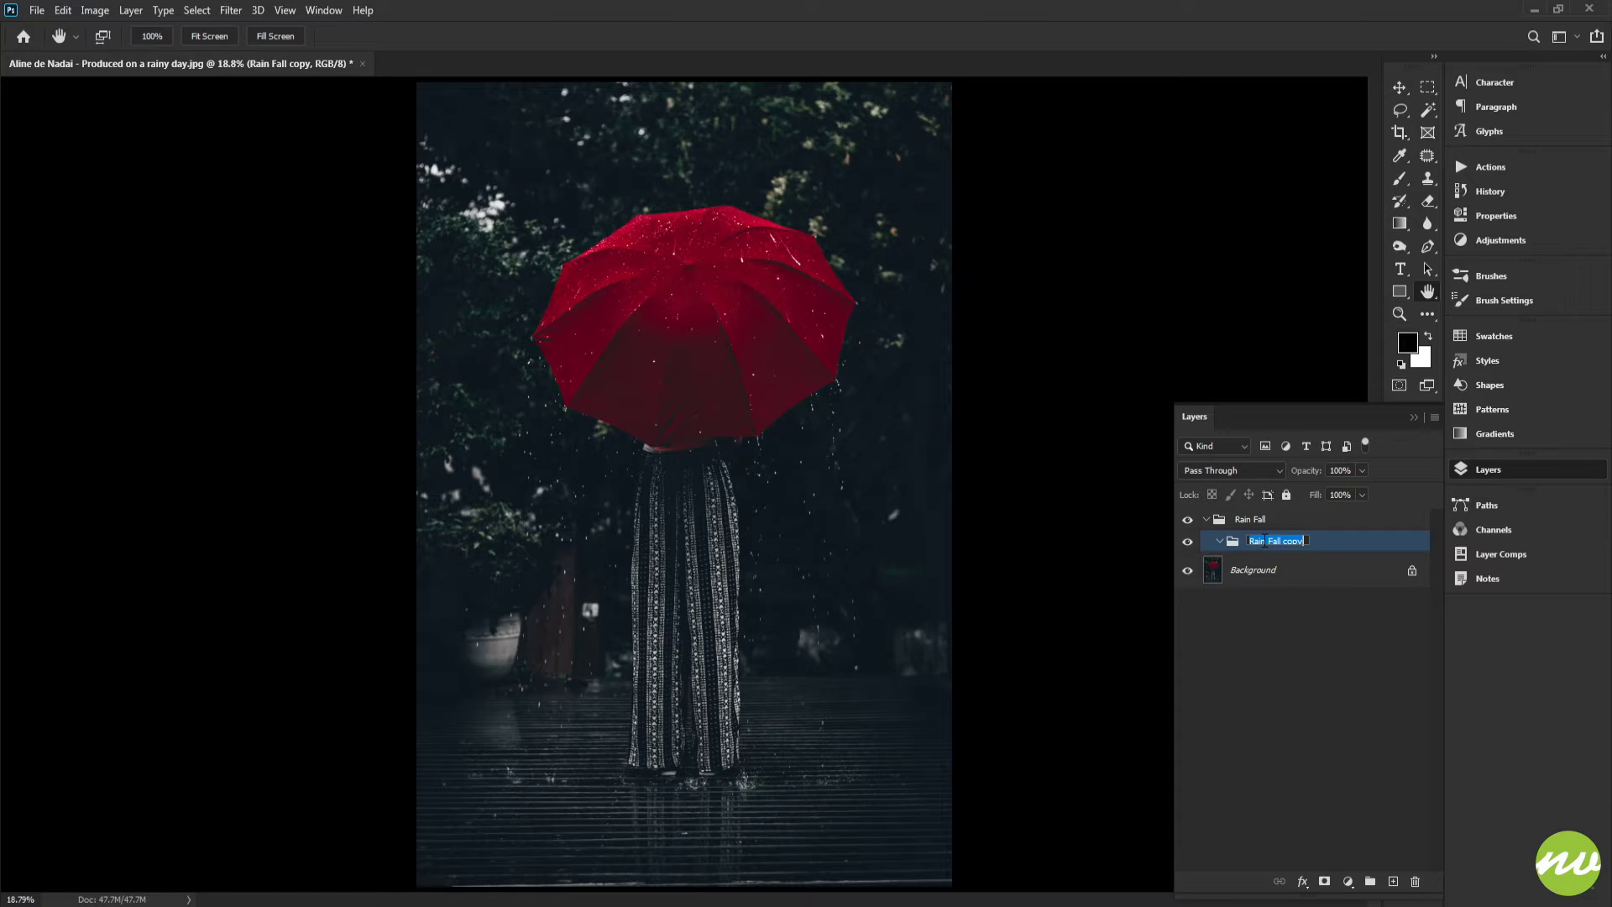
type("Large")
key("Return")
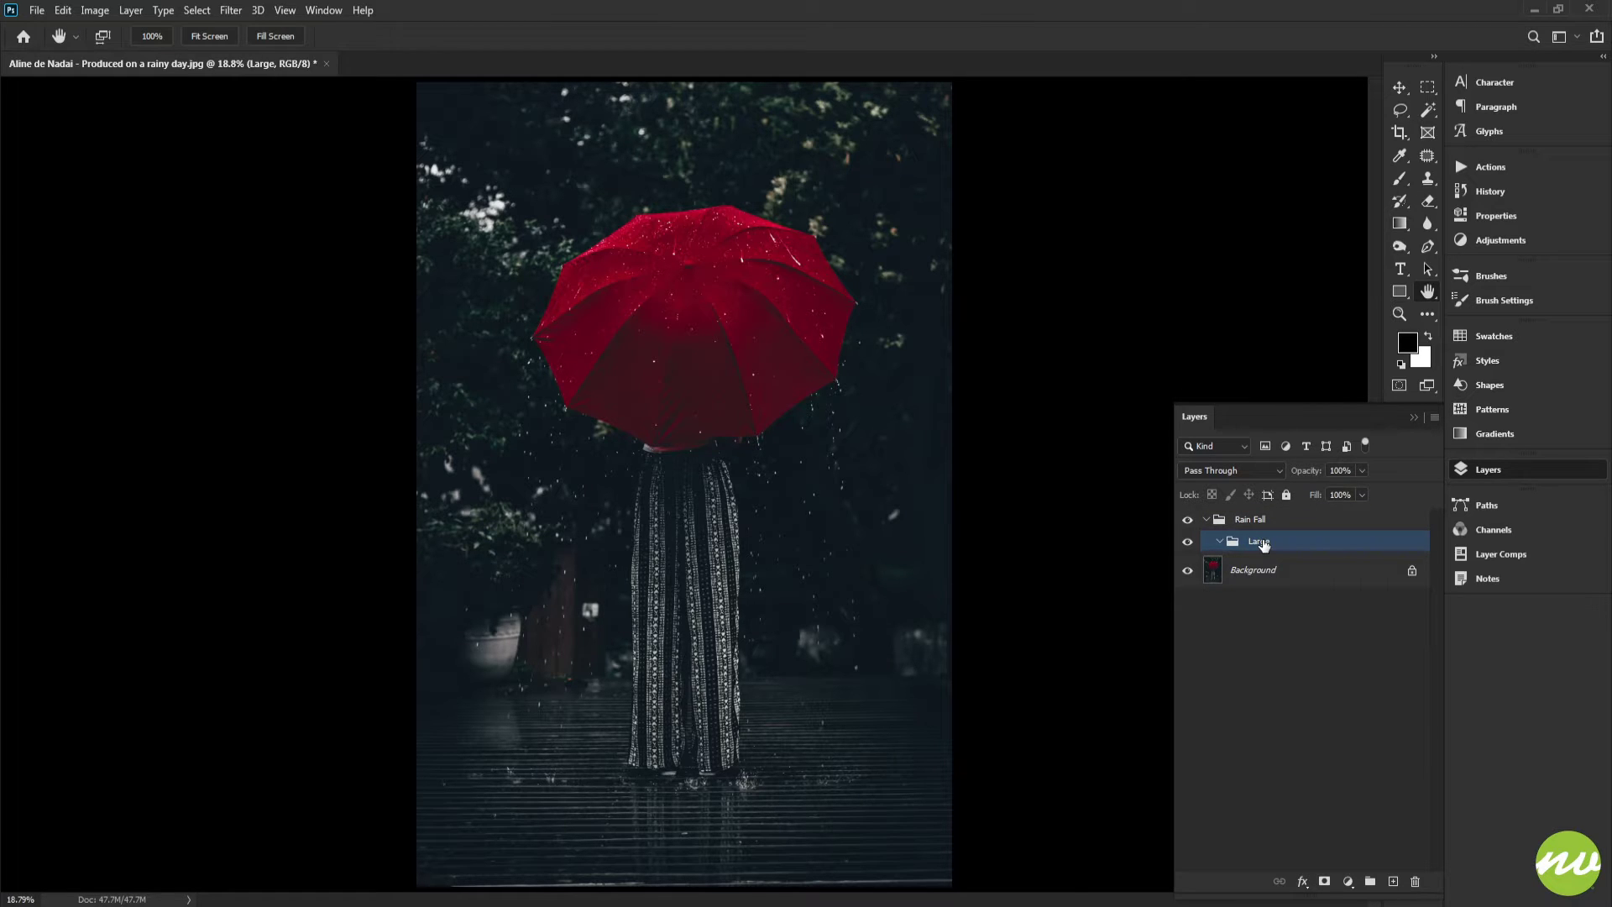
Duplicate the Large group, nest the copy below it, and rename it "Medium"
key("ctrl+j")
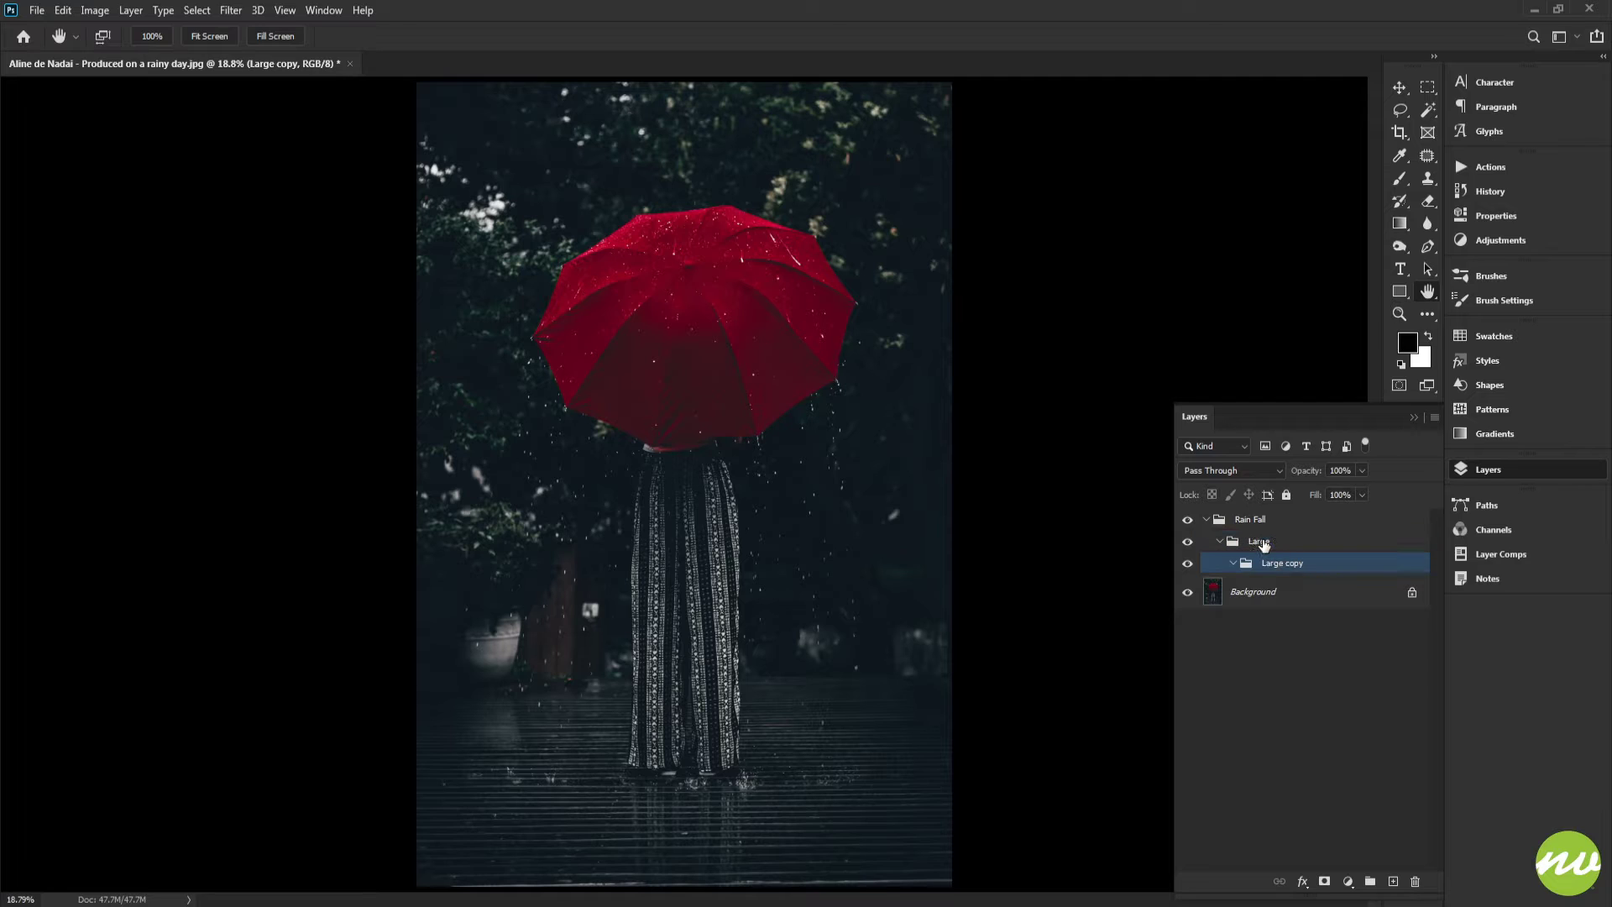
key("ctrl+bracketleft")
double_click(1268, 564)
type("Medium")
key("Return")
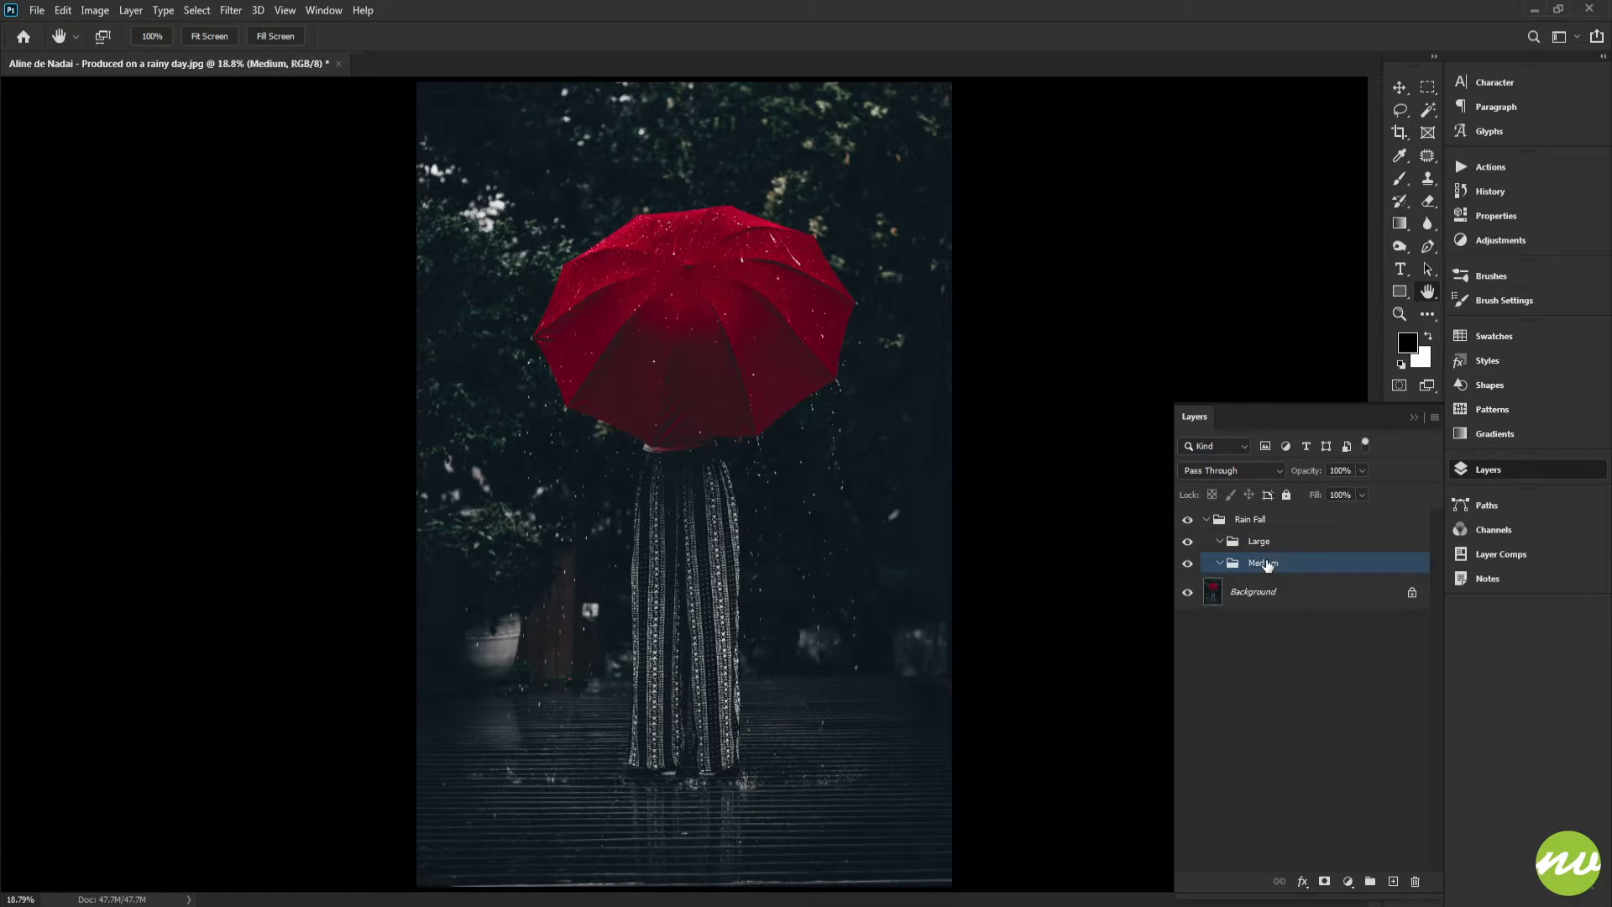
Duplicate the Medium group, nest the copy below it, and rename it "Small"
key("ctrl+j")
key("ctrl+bracketleft")
double_click(1260, 585)
type("S")
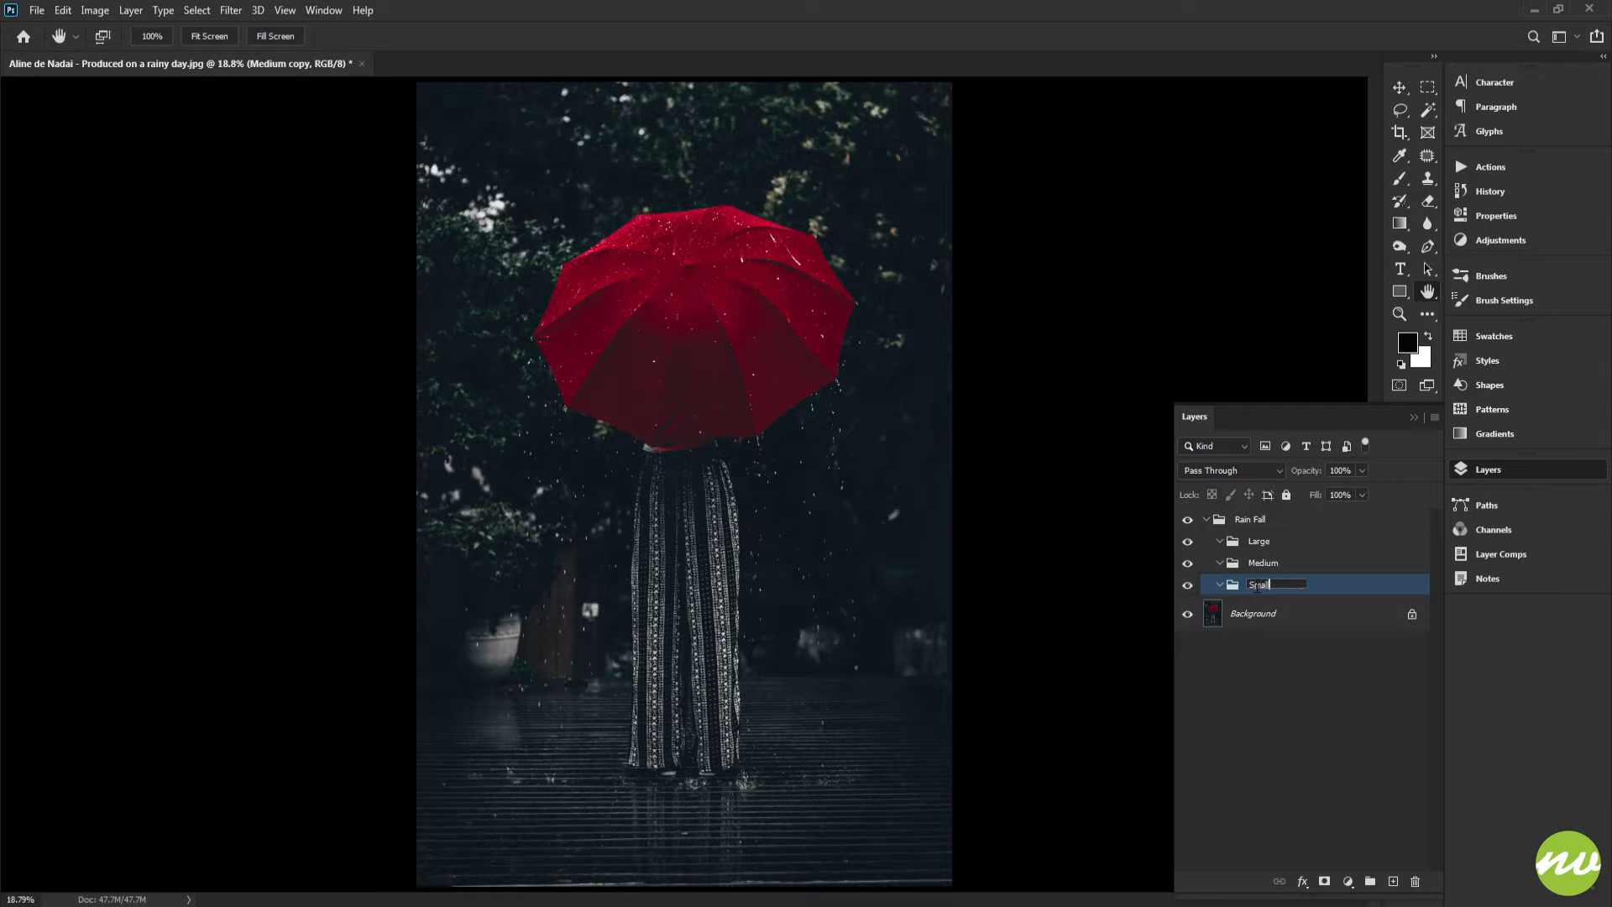
type("mall")
key("Return")
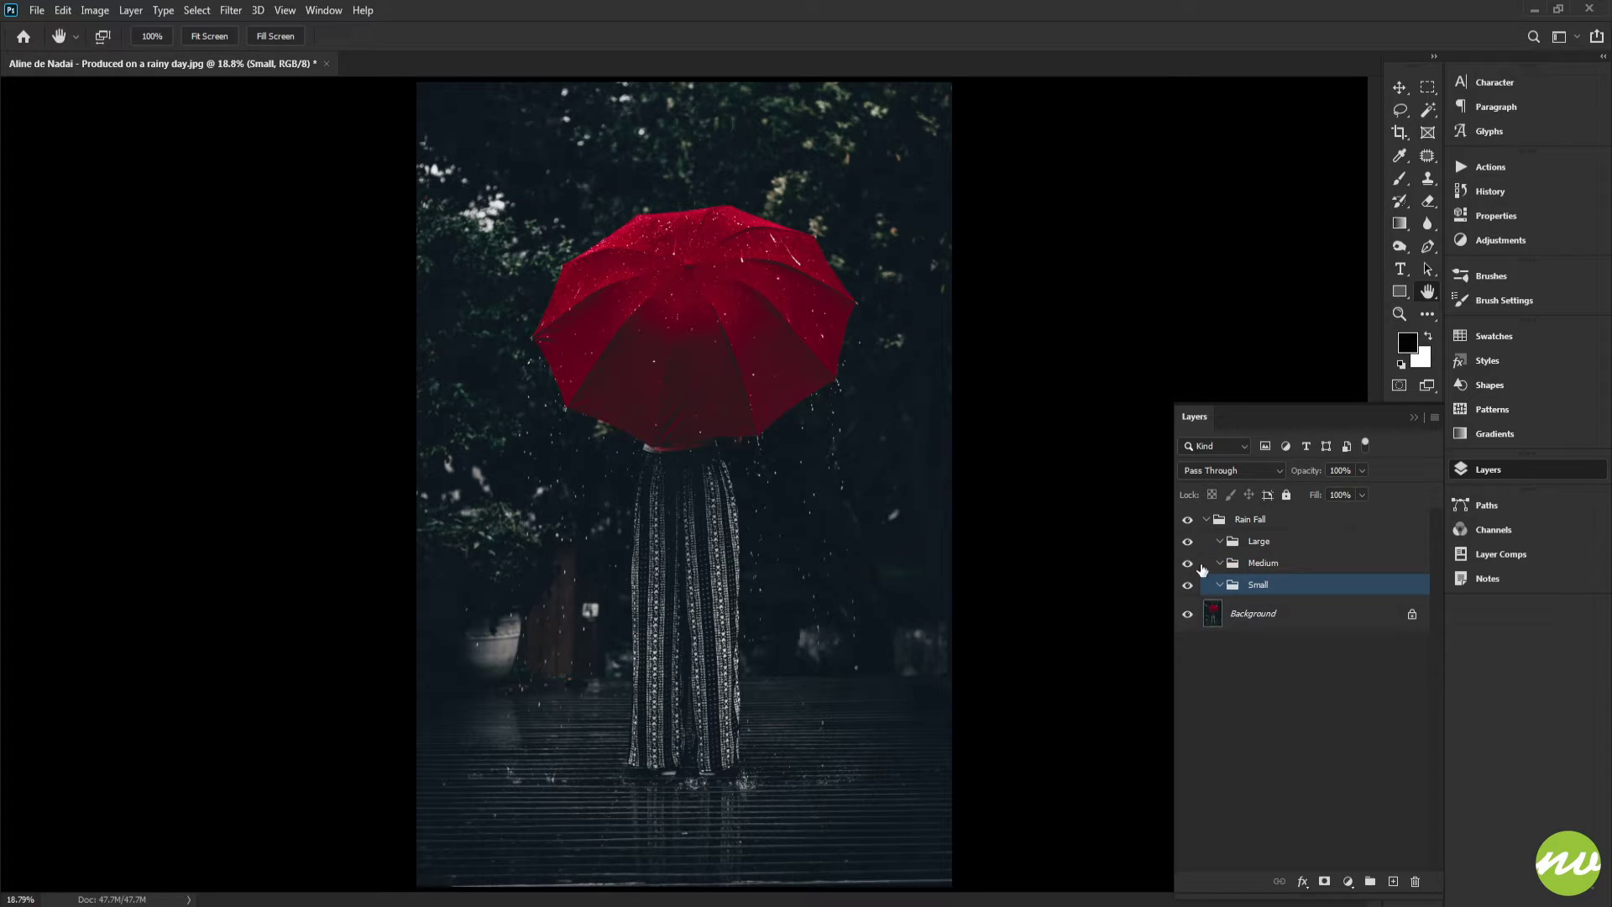
Fill a new layer with 50% Gray and undo both actions
left_click(1393, 882)
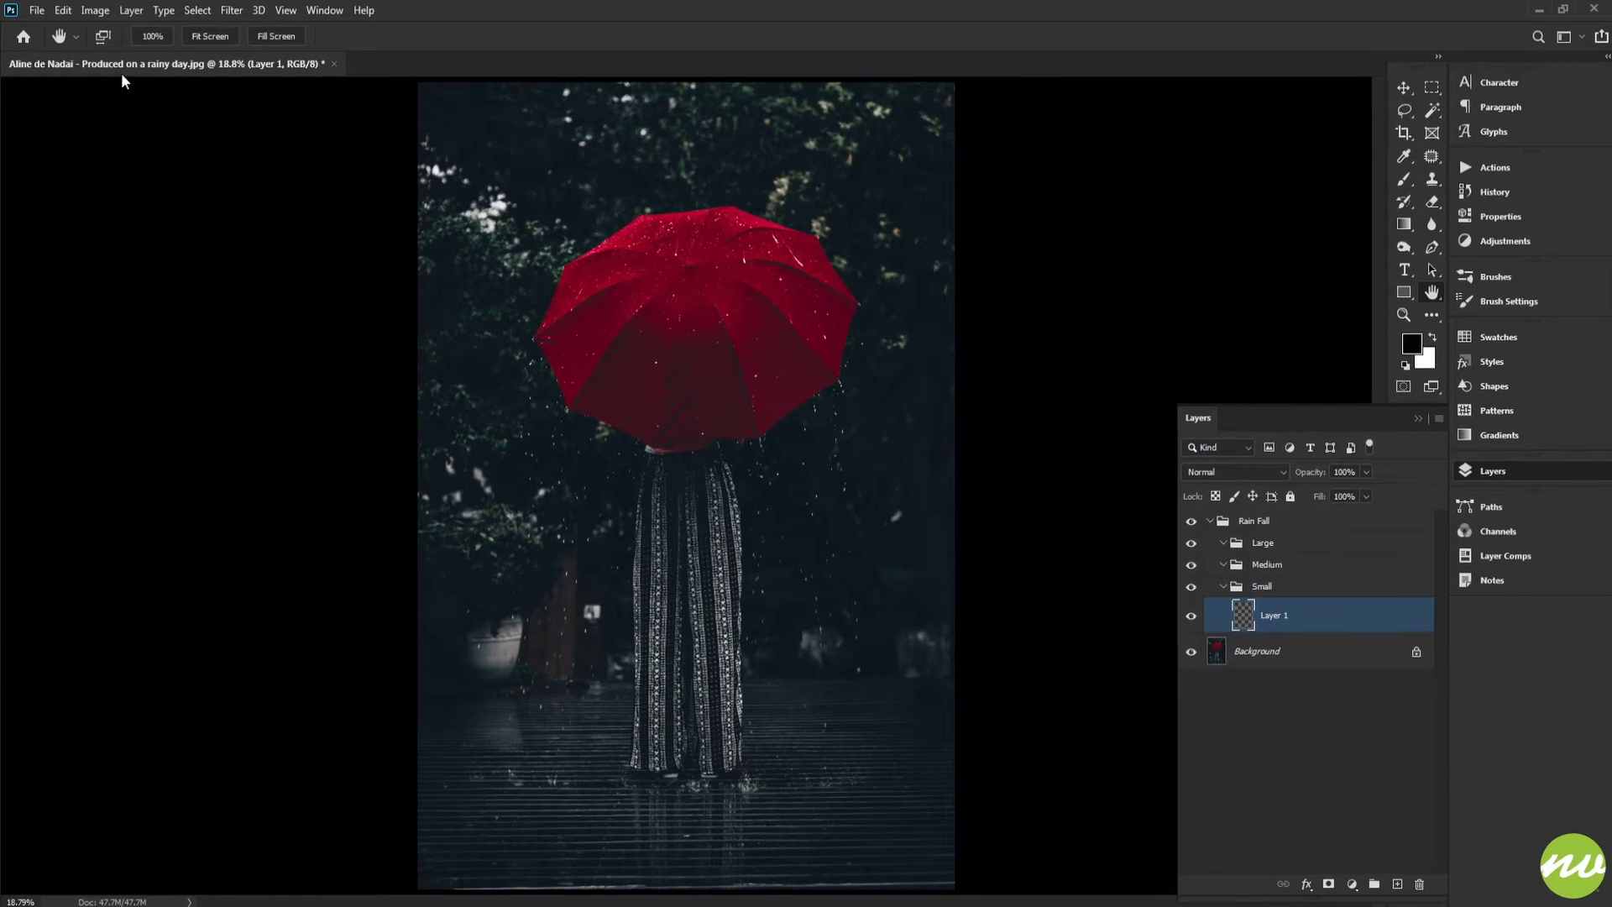
left_click(63, 10)
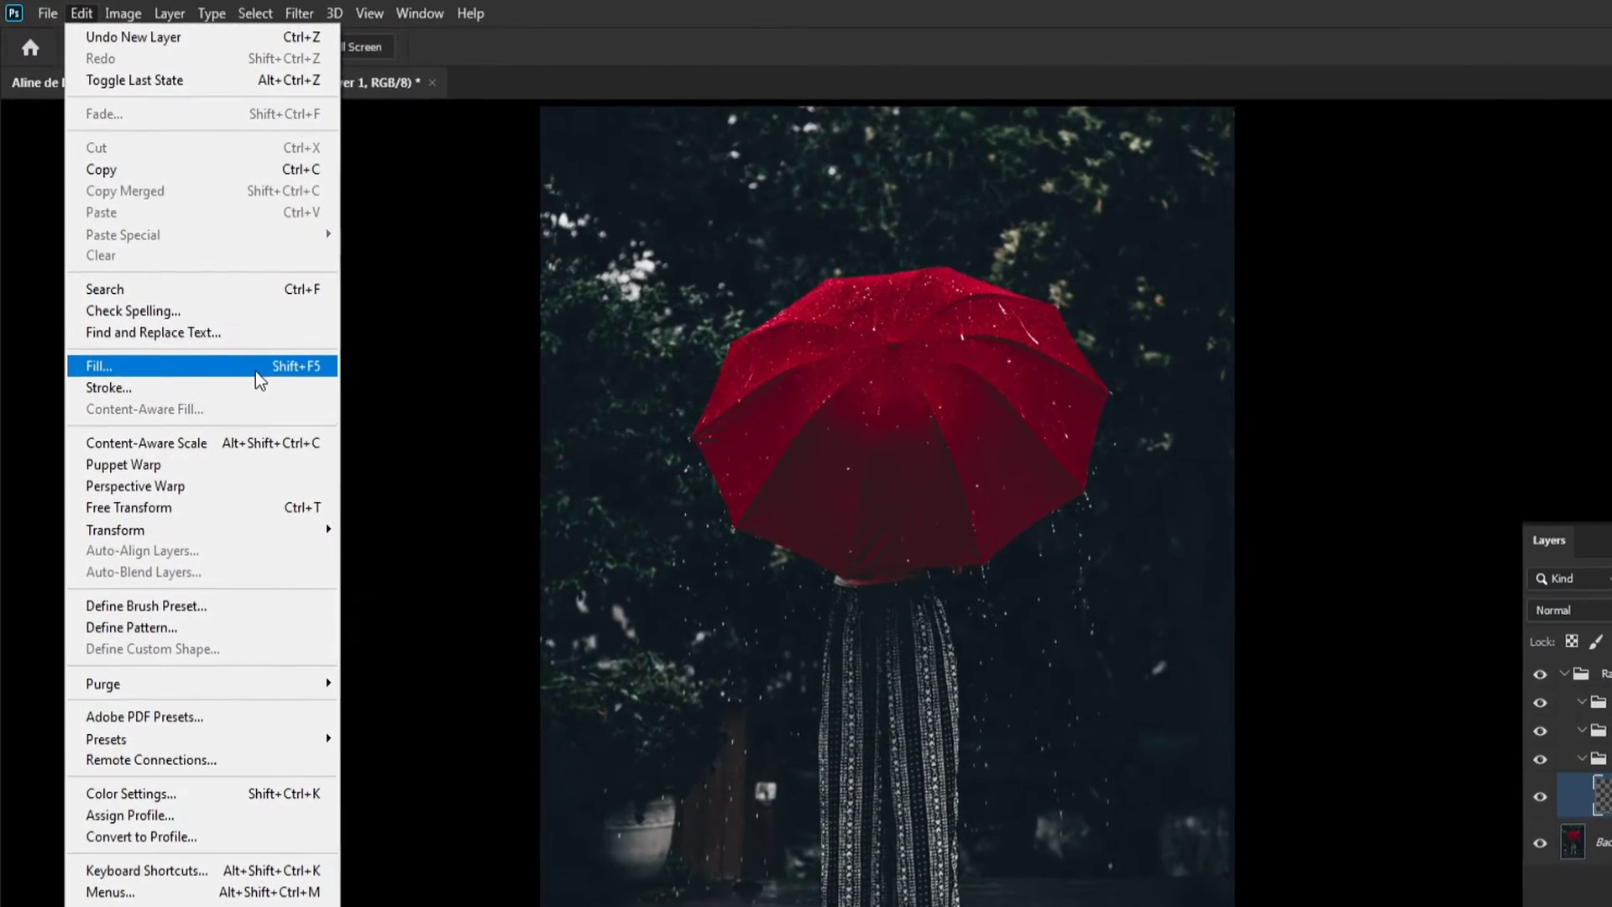
left_click(210, 324)
left_click(1031, 316)
left_click(1022, 316)
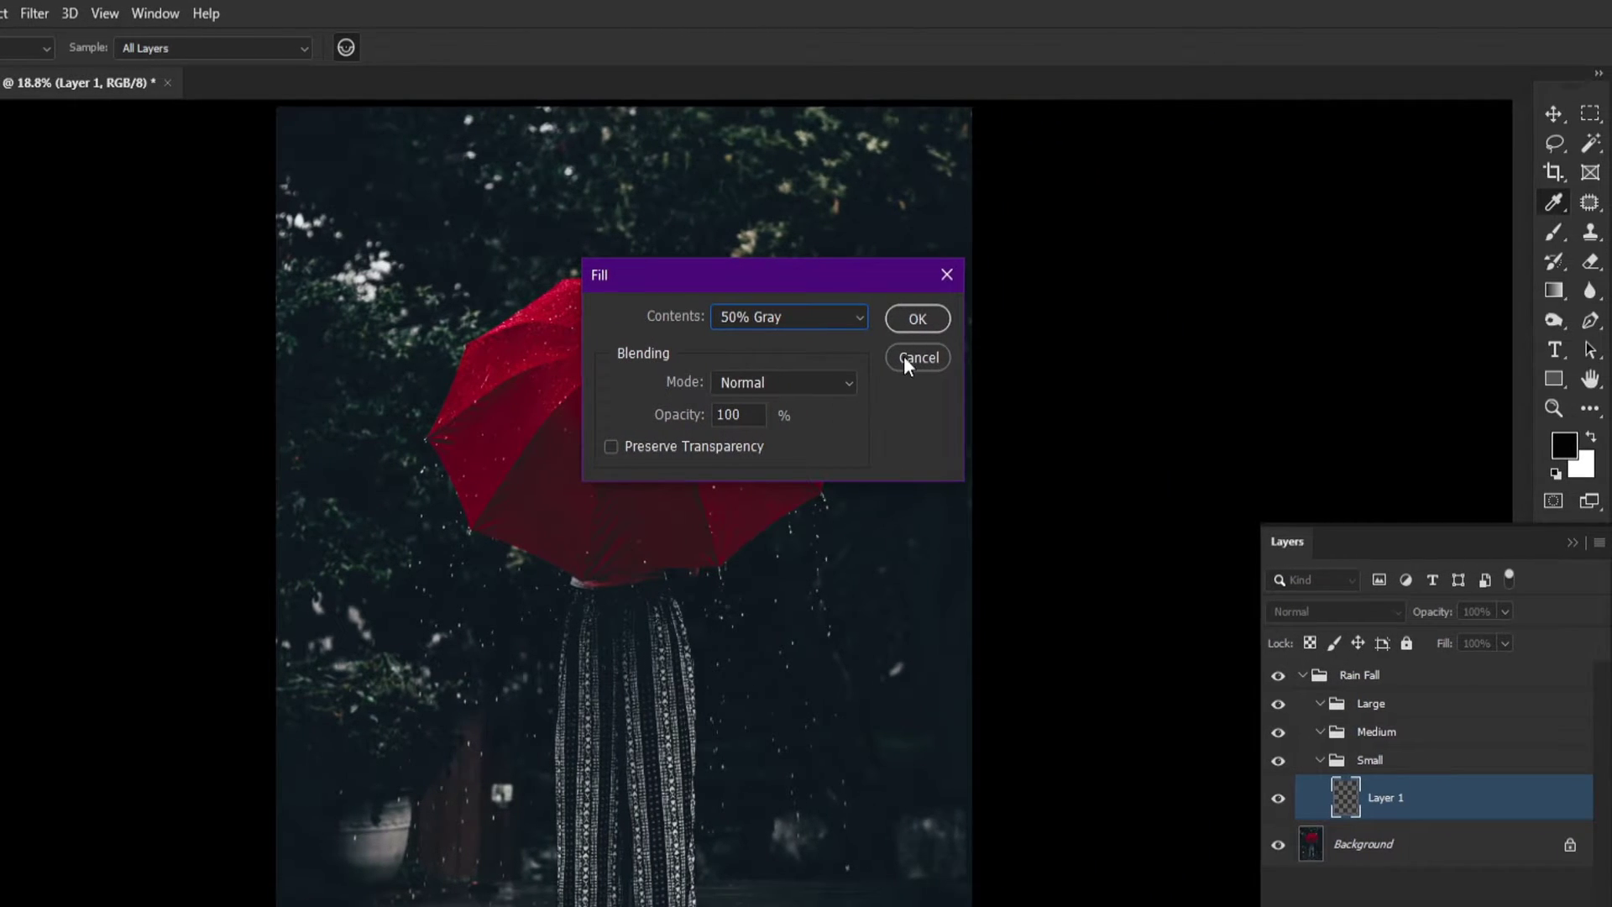
left_click(917, 318)
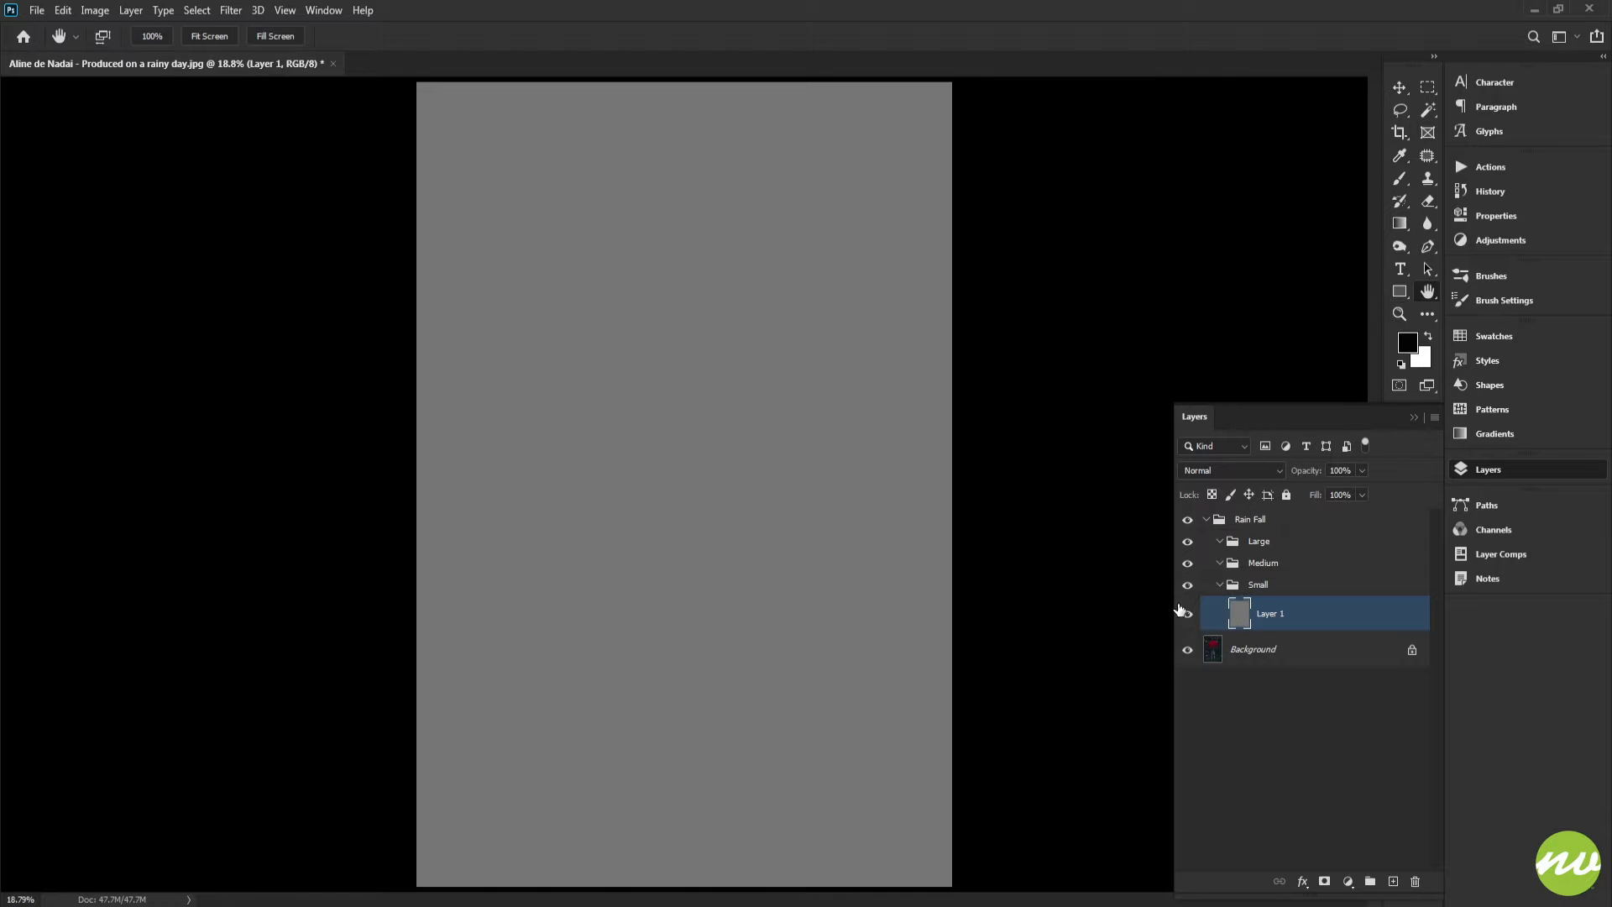
key("ctrl+z")
key("ctrl+z")
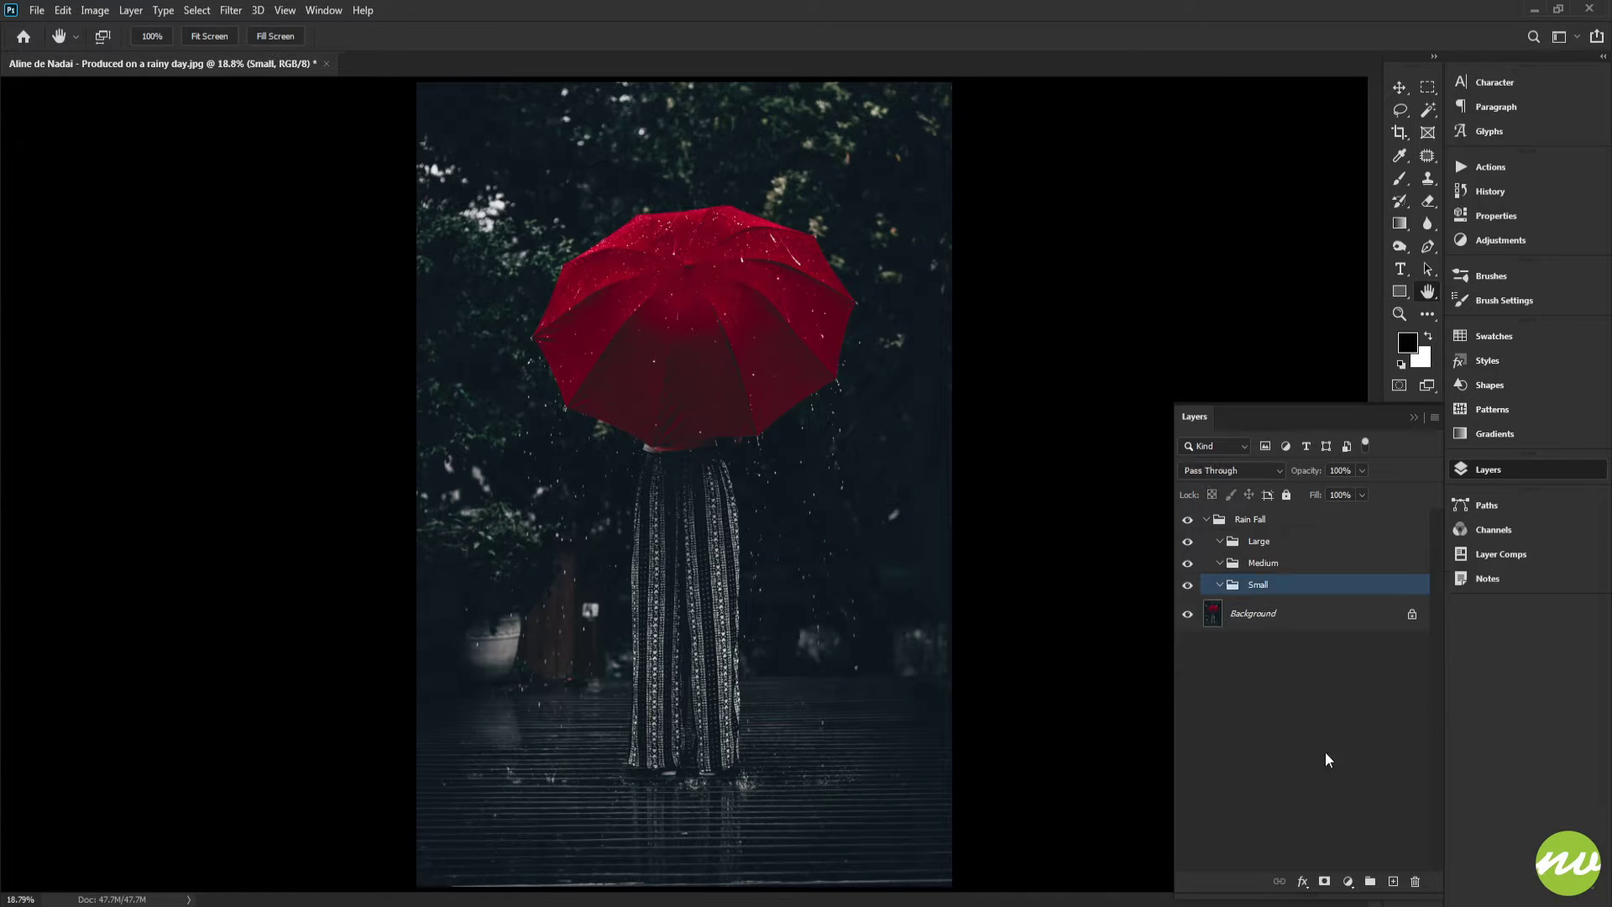
Add a Solid Color fill layer set to 666666 below the Small group
left_click(1347, 883)
left_click(1366, 578)
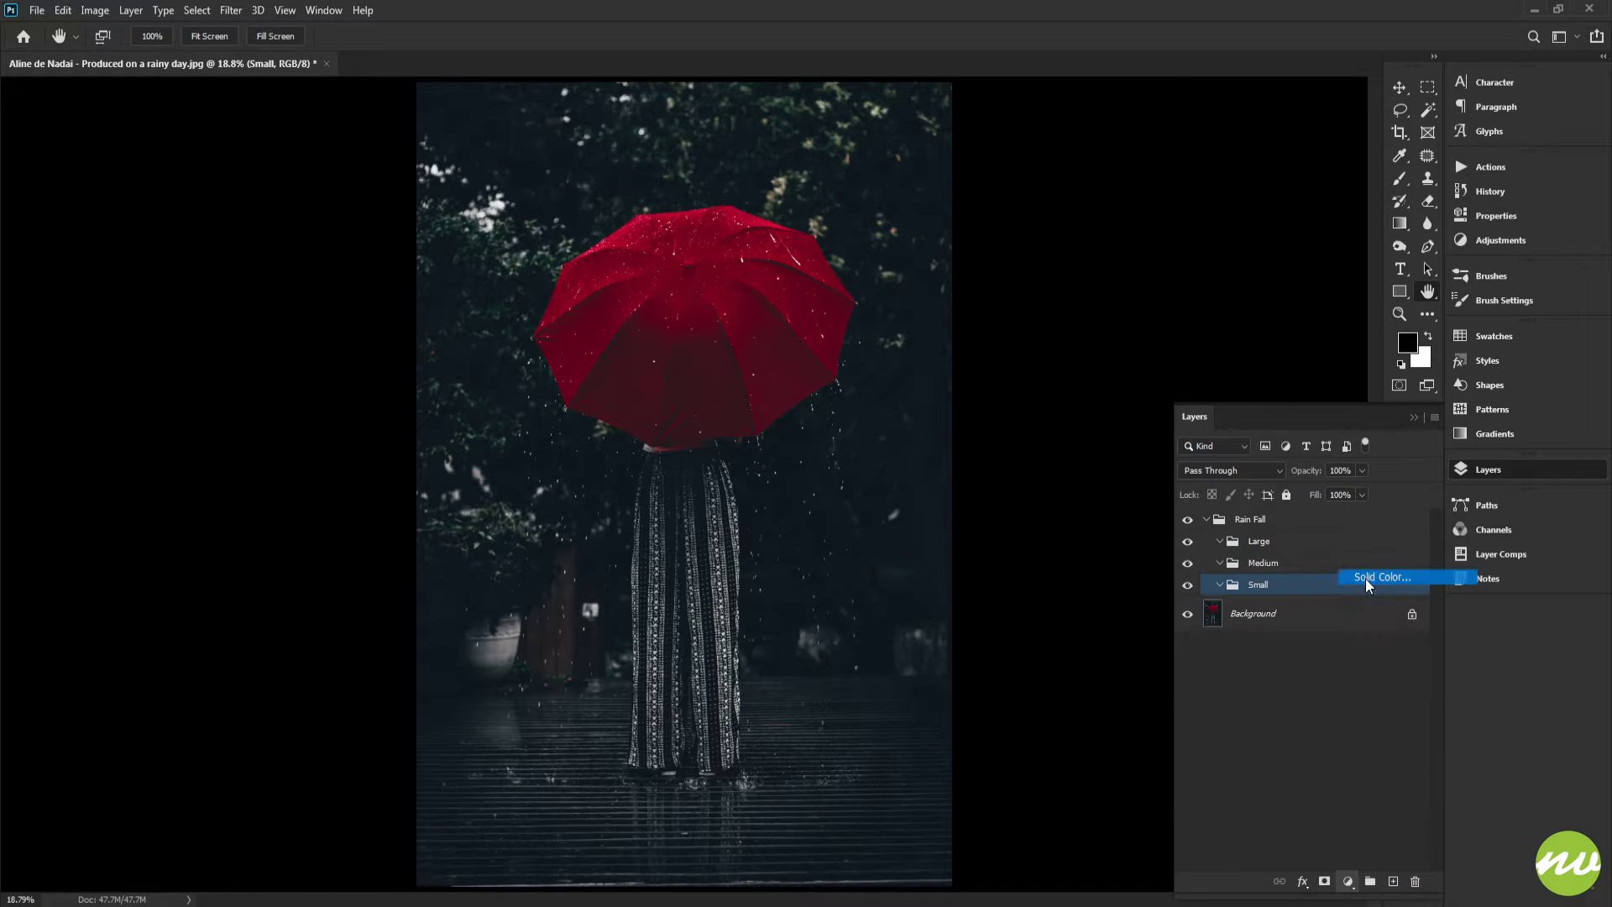
type("666666")
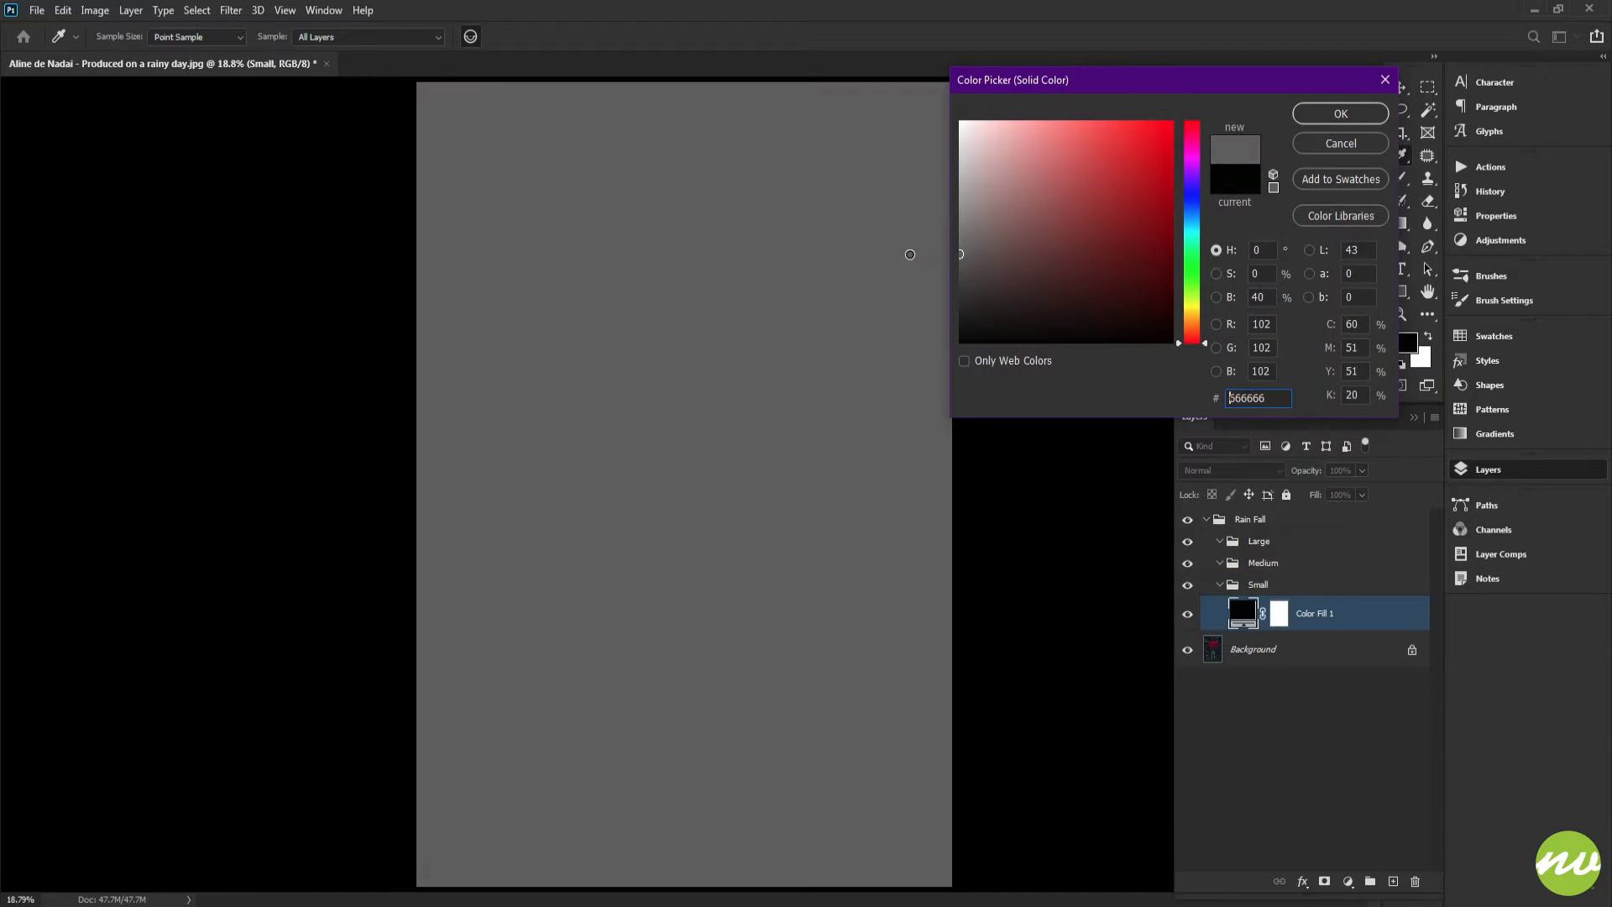
left_click_drag(907, 255, 897, 258)
left_click(1300, 115)
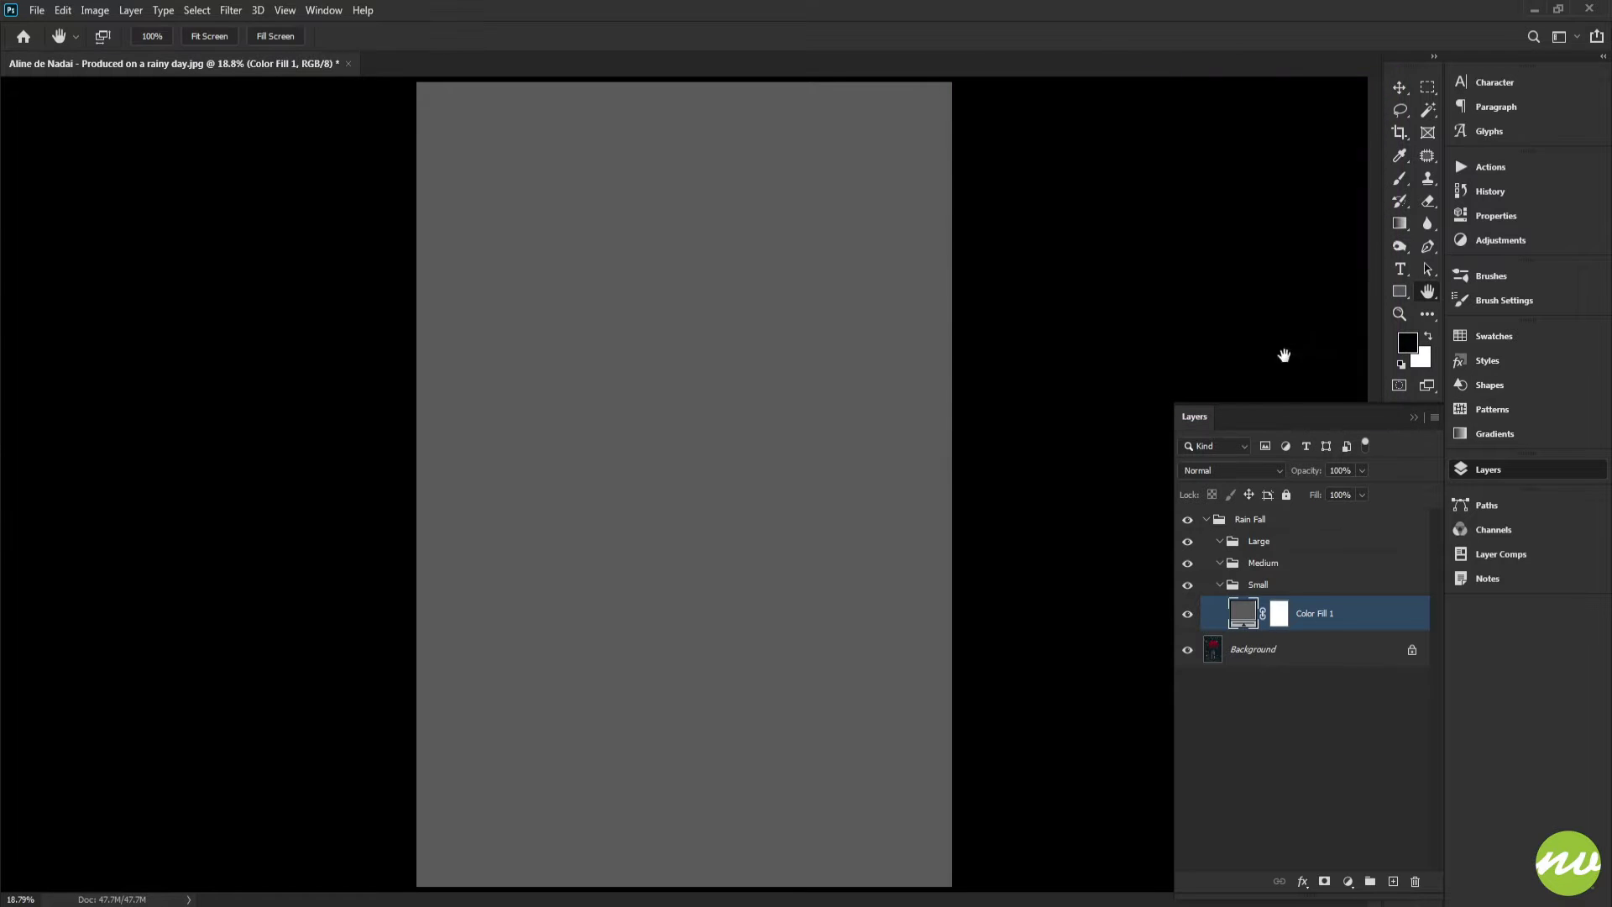
Convert the color fill layer to a smart object
right_click(1313, 613)
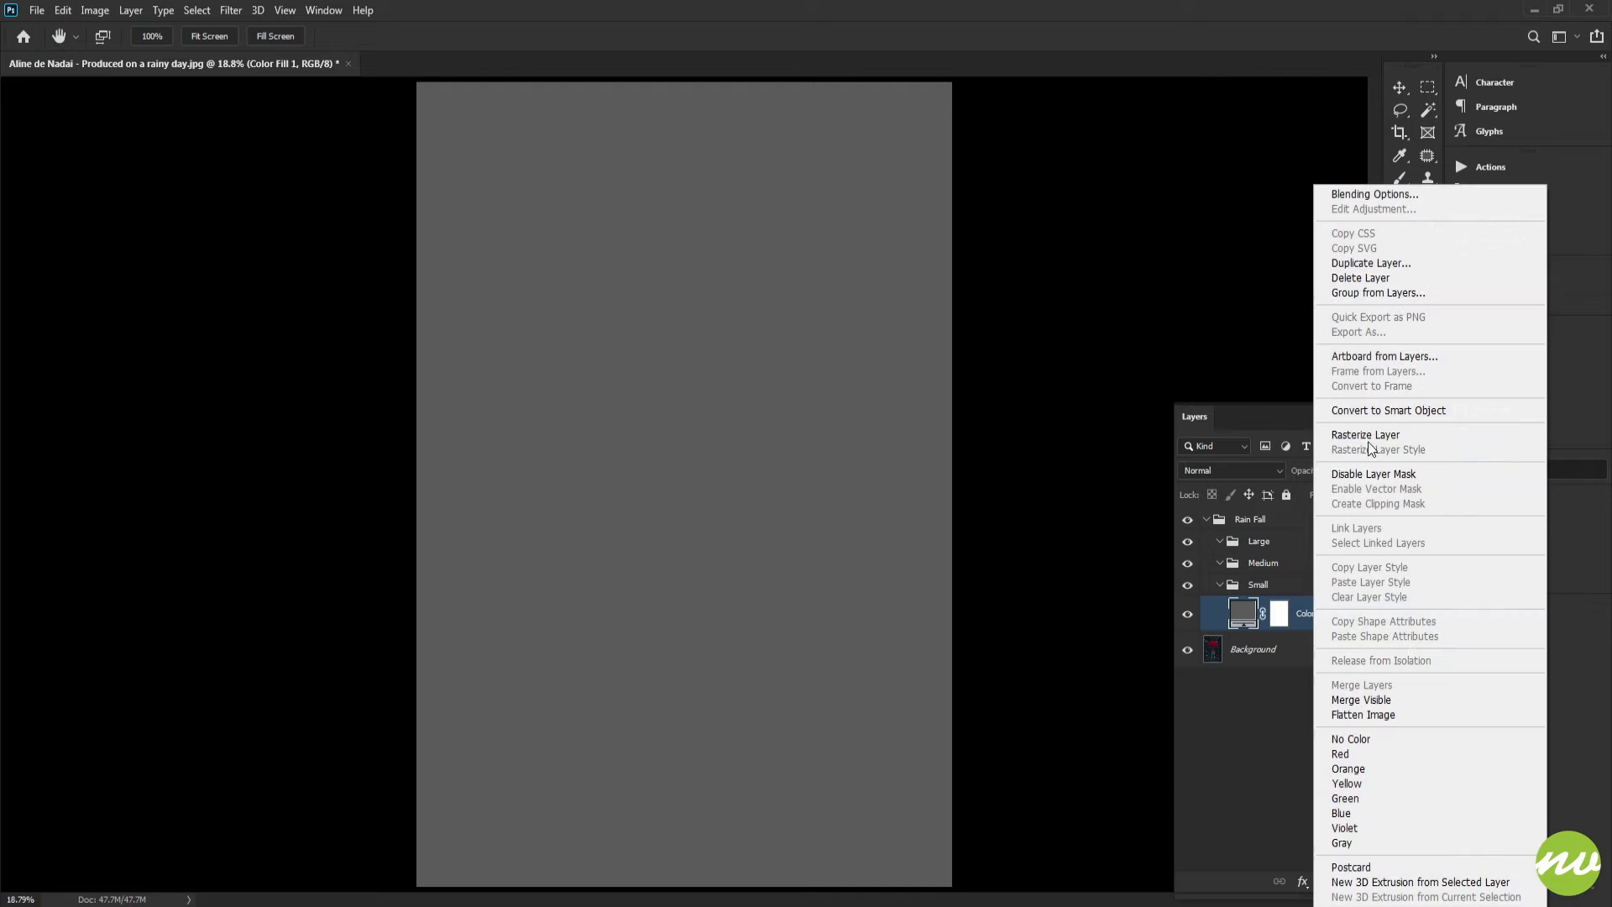
left_click(1364, 406)
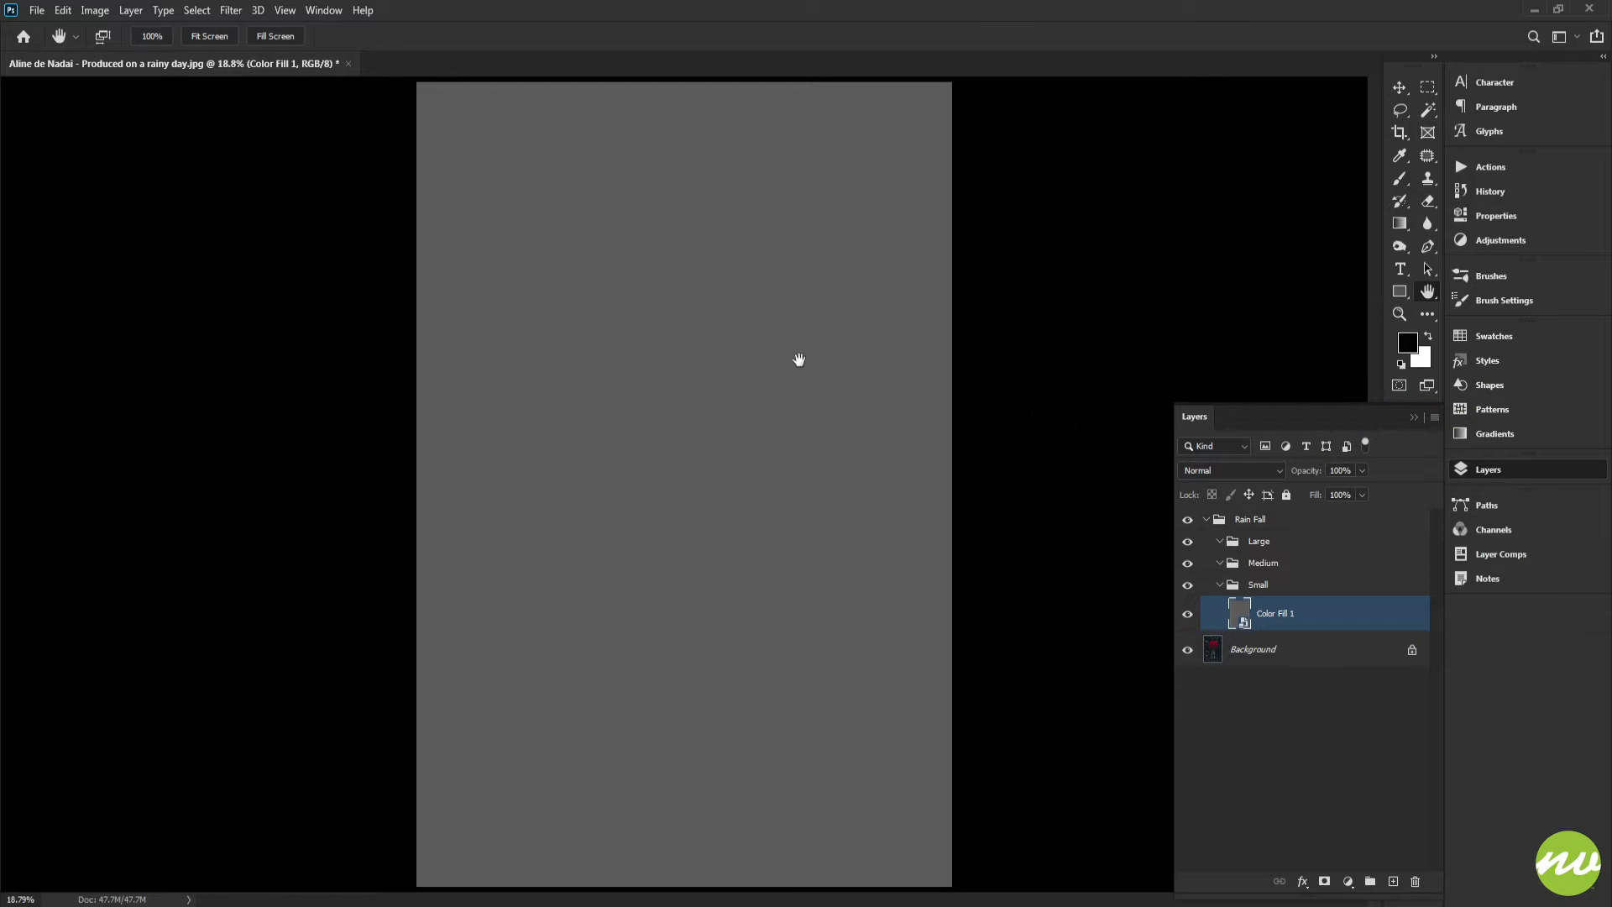
Apply the Fibers render filter with Variance 25 and Strength 45
left_click(230, 10)
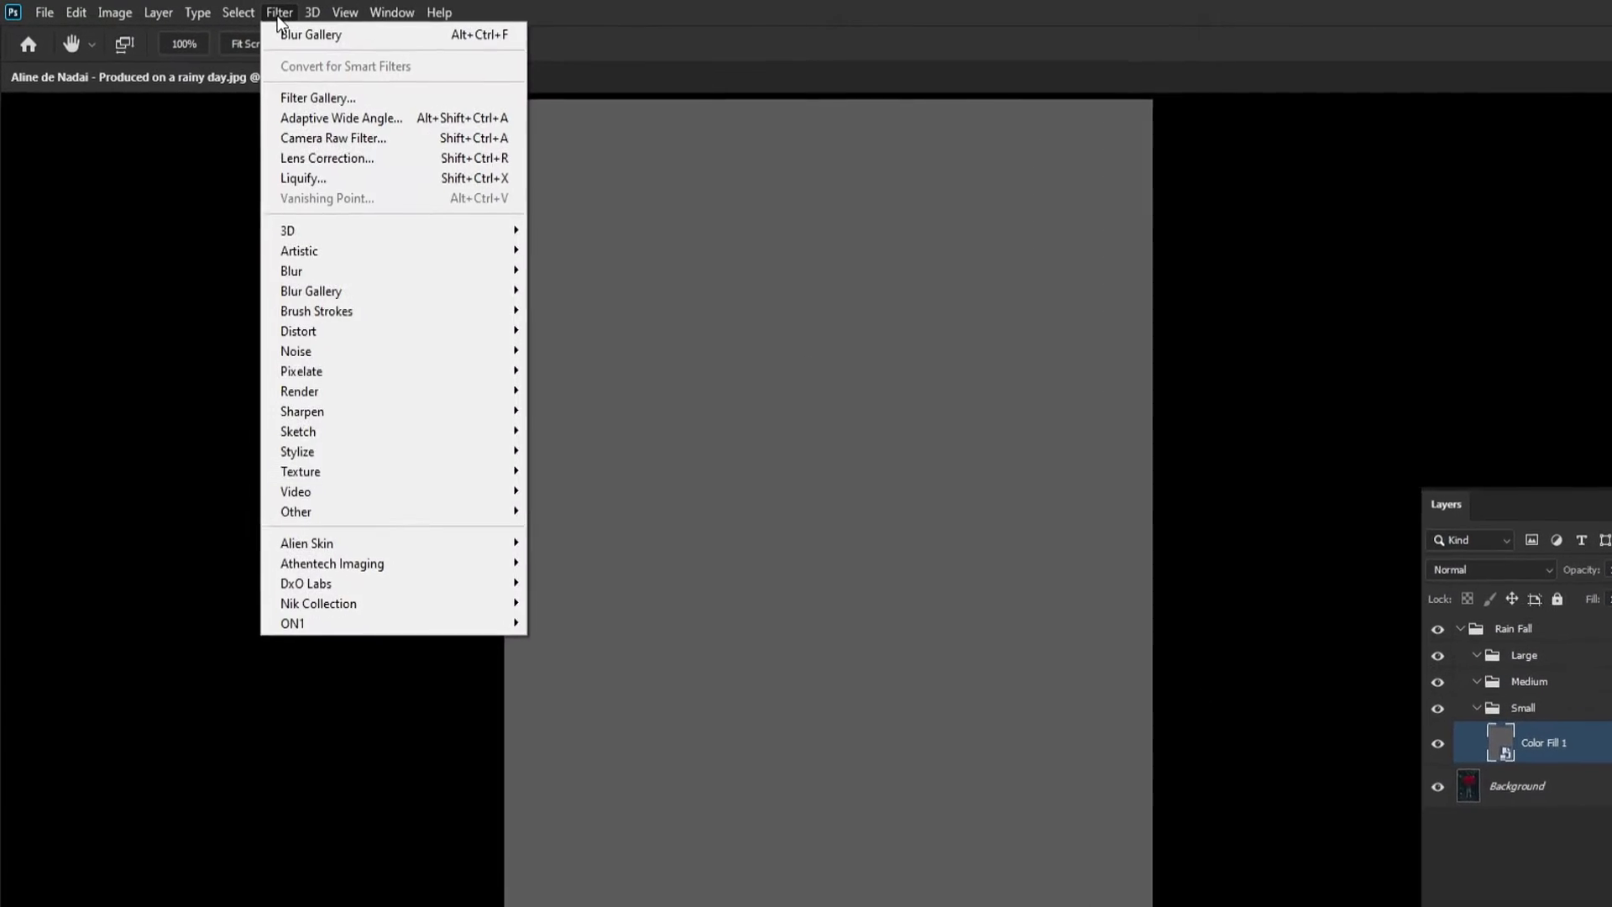
mouse_move(371, 414)
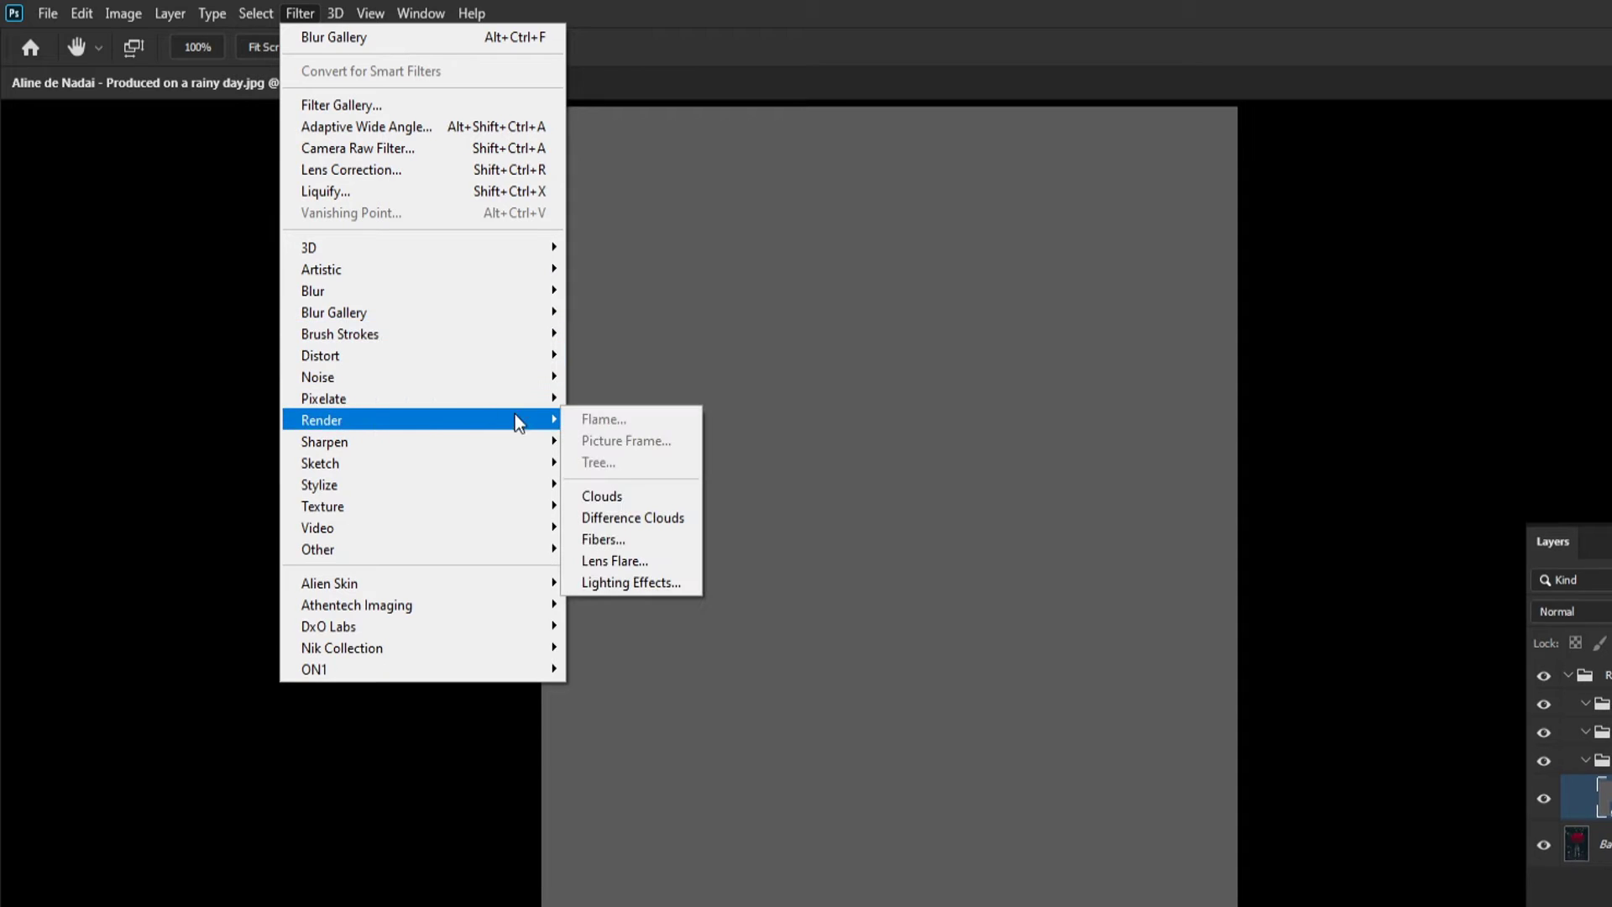
left_click(621, 542)
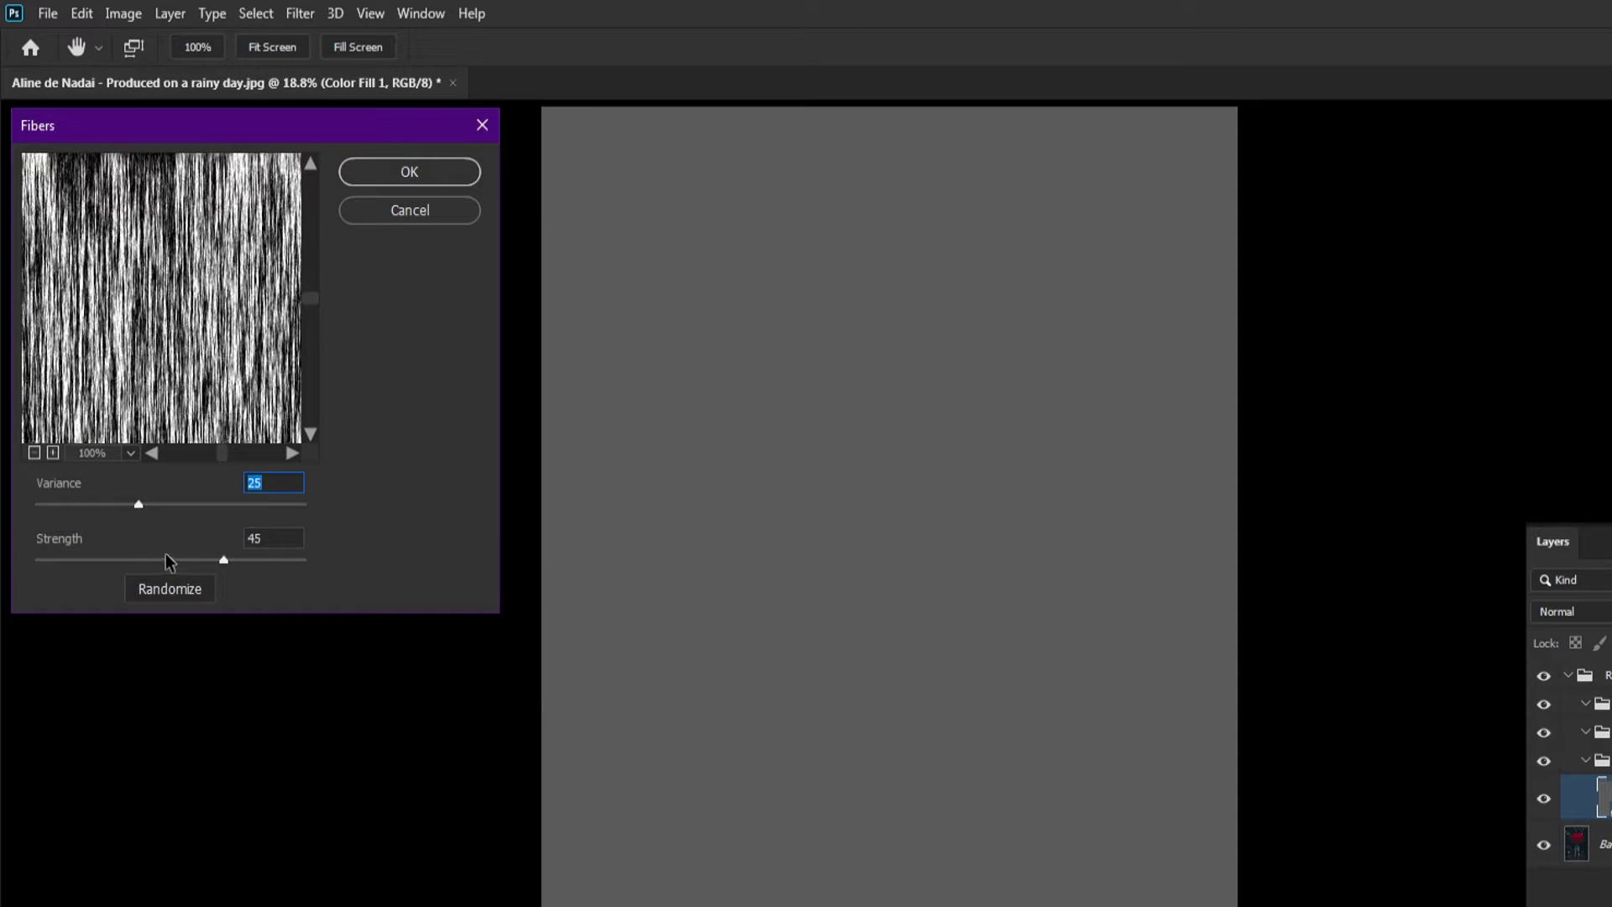
mouse_move(139, 503)
left_mouse_down()
mouse_move(72, 503)
mouse_move(110, 506)
left_mouse_up()
mouse_move(184, 561)
left_mouse_down()
mouse_move(89, 561)
mouse_move(215, 567)
left_mouse_up()
left_click_drag(109, 504, 141, 506)
left_click_drag(210, 560, 216, 561)
left_click_drag(59, 551, 213, 558)
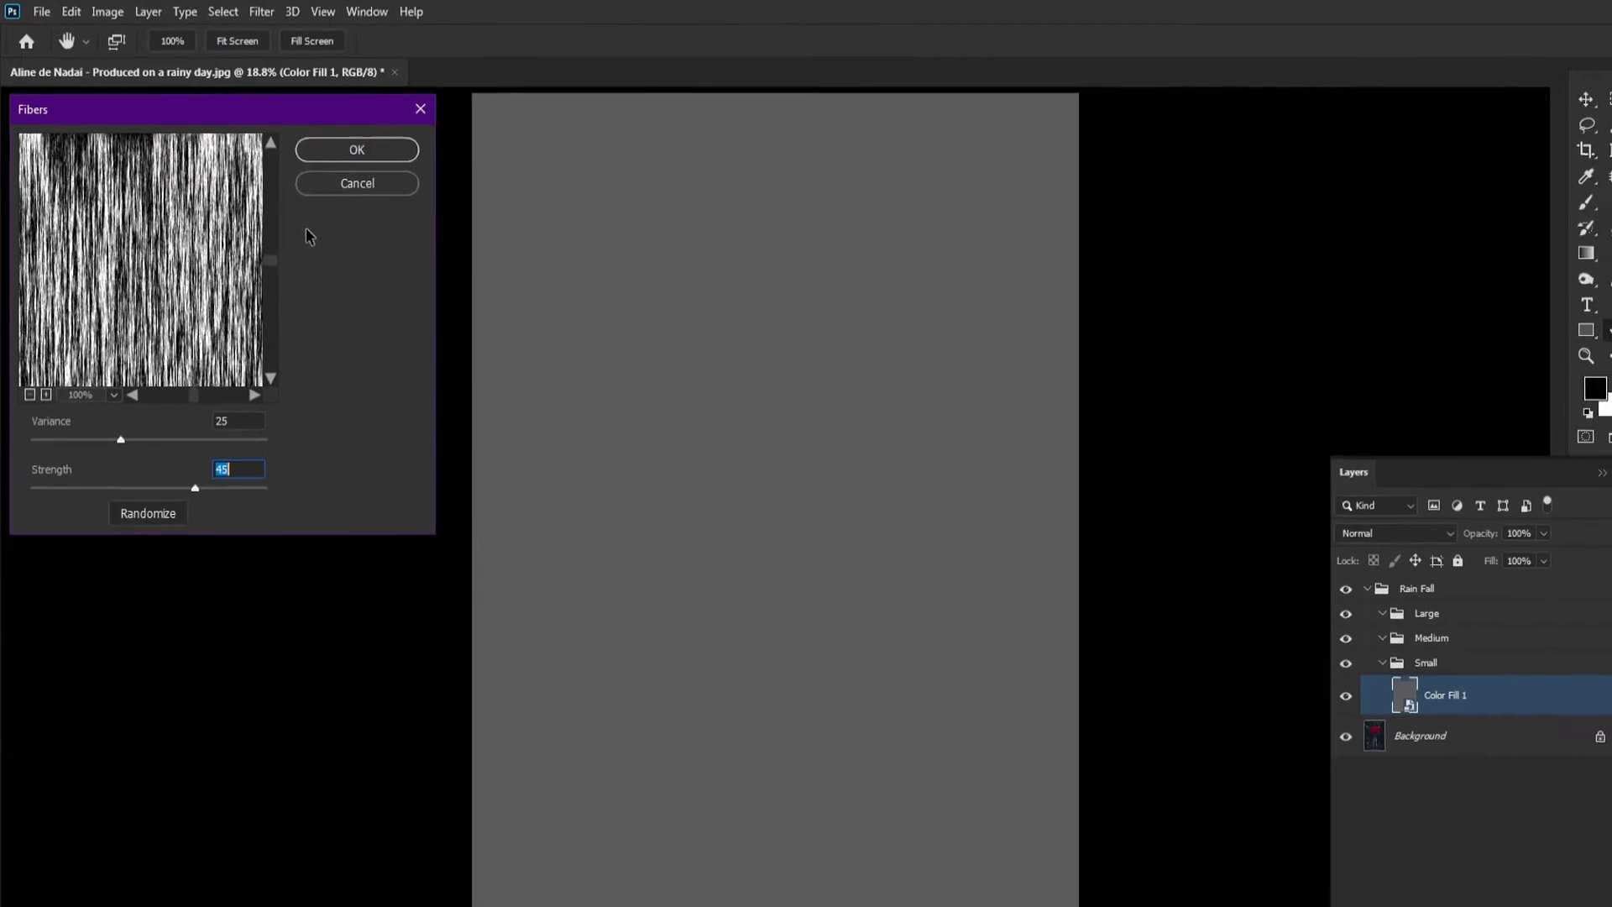
left_click(390, 164)
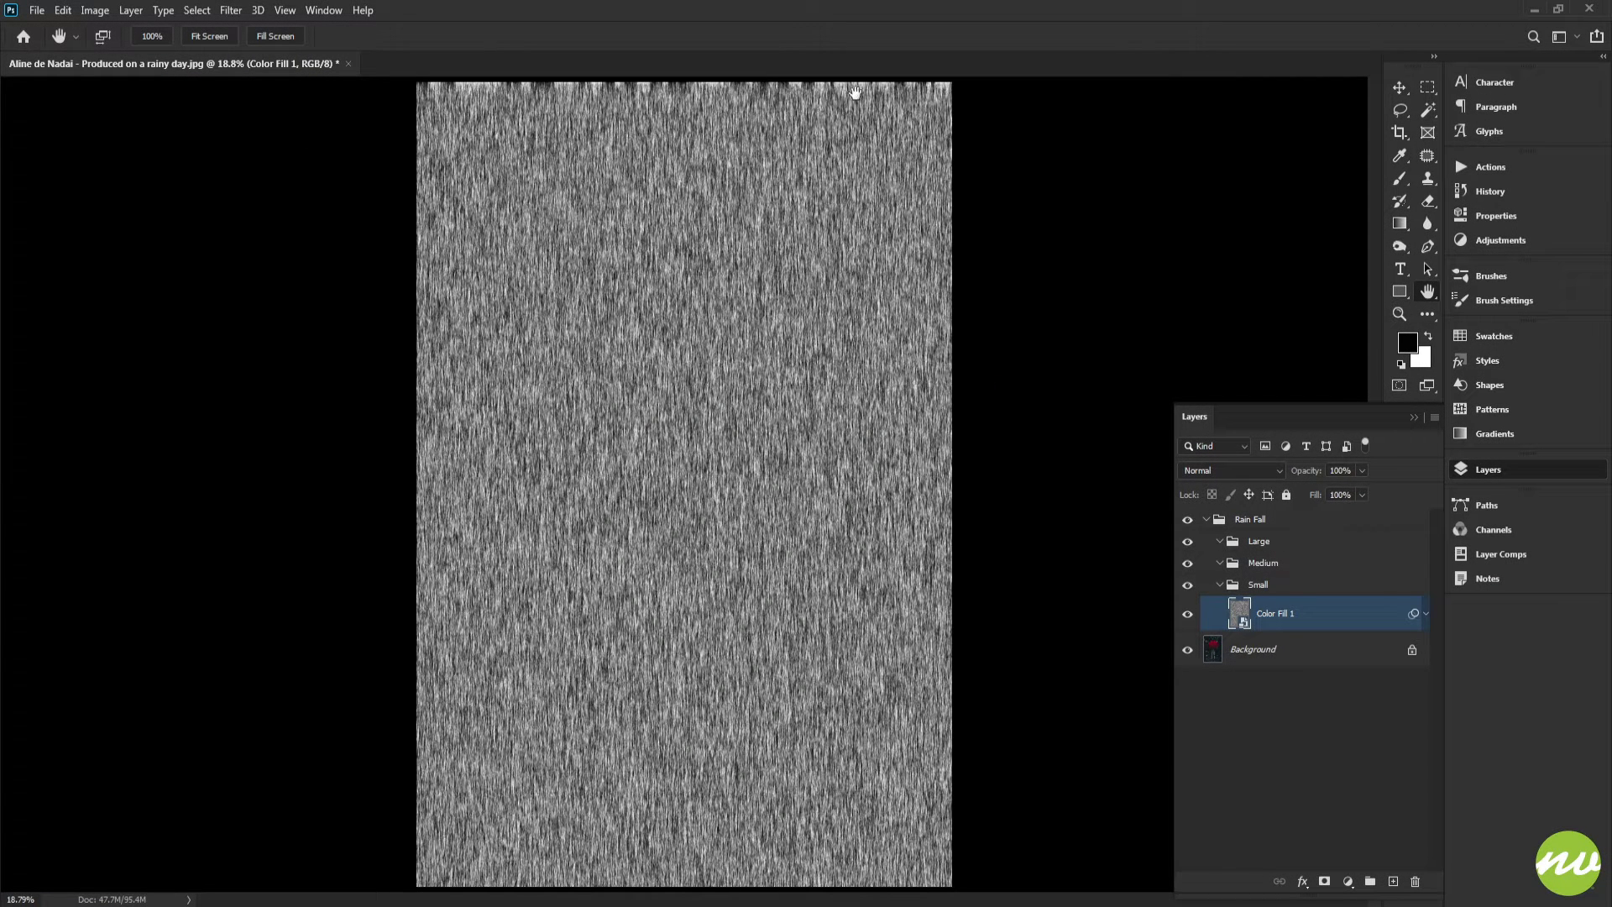
Apply Motion Blur to the fiber layer with an angle of 80° and a distance of 65 pixels
left_click(152, 37)
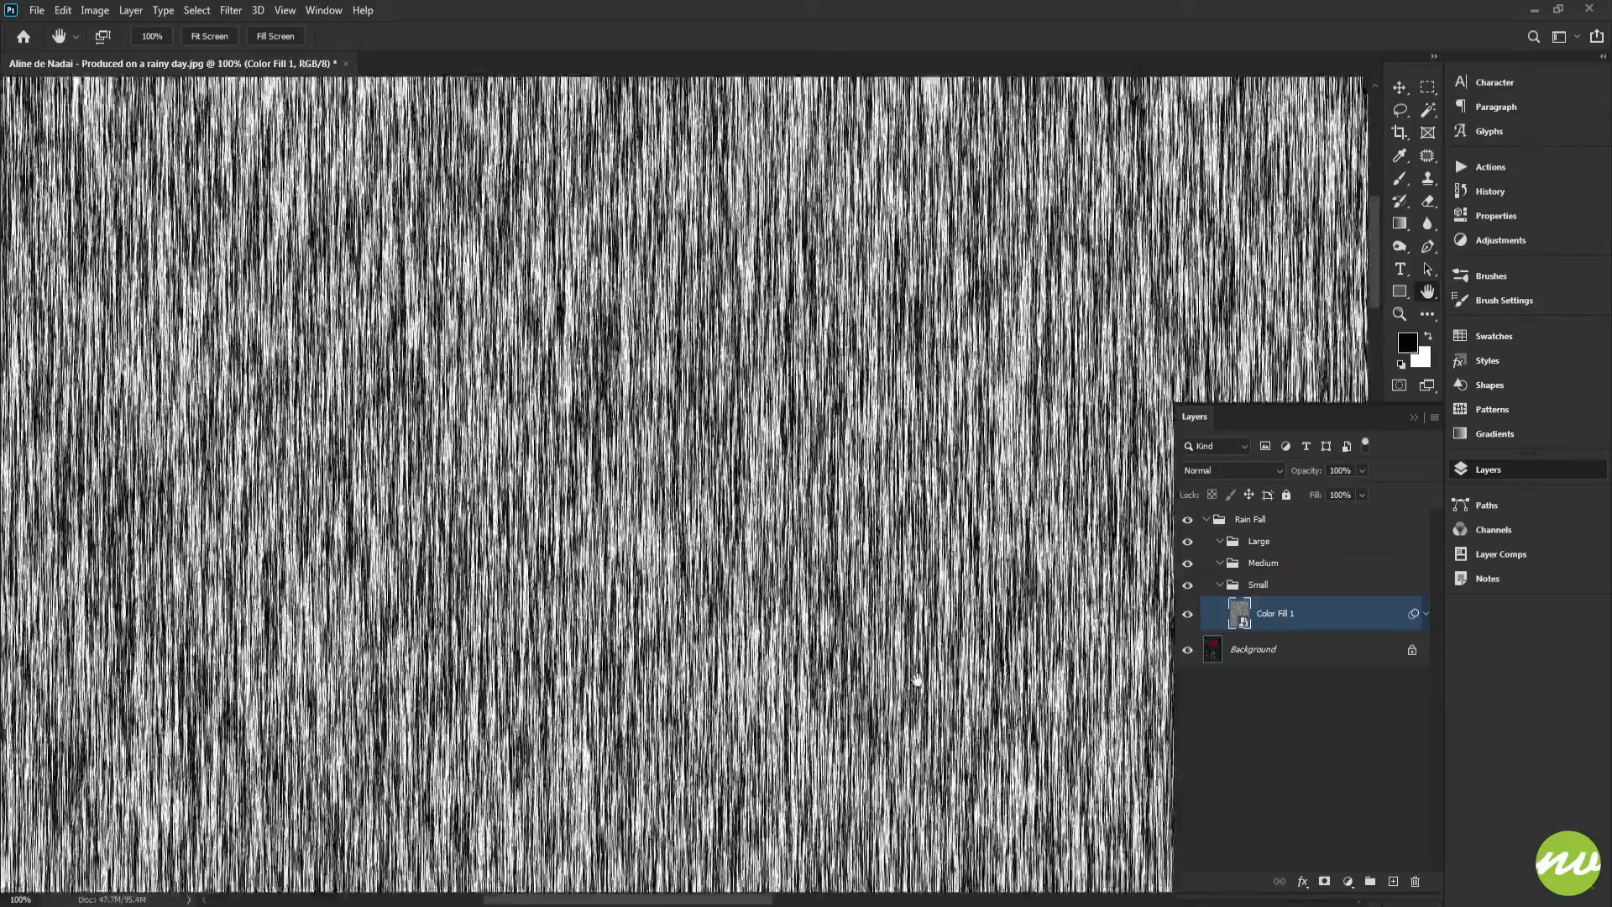
left_click_drag(917, 680, 921, 730)
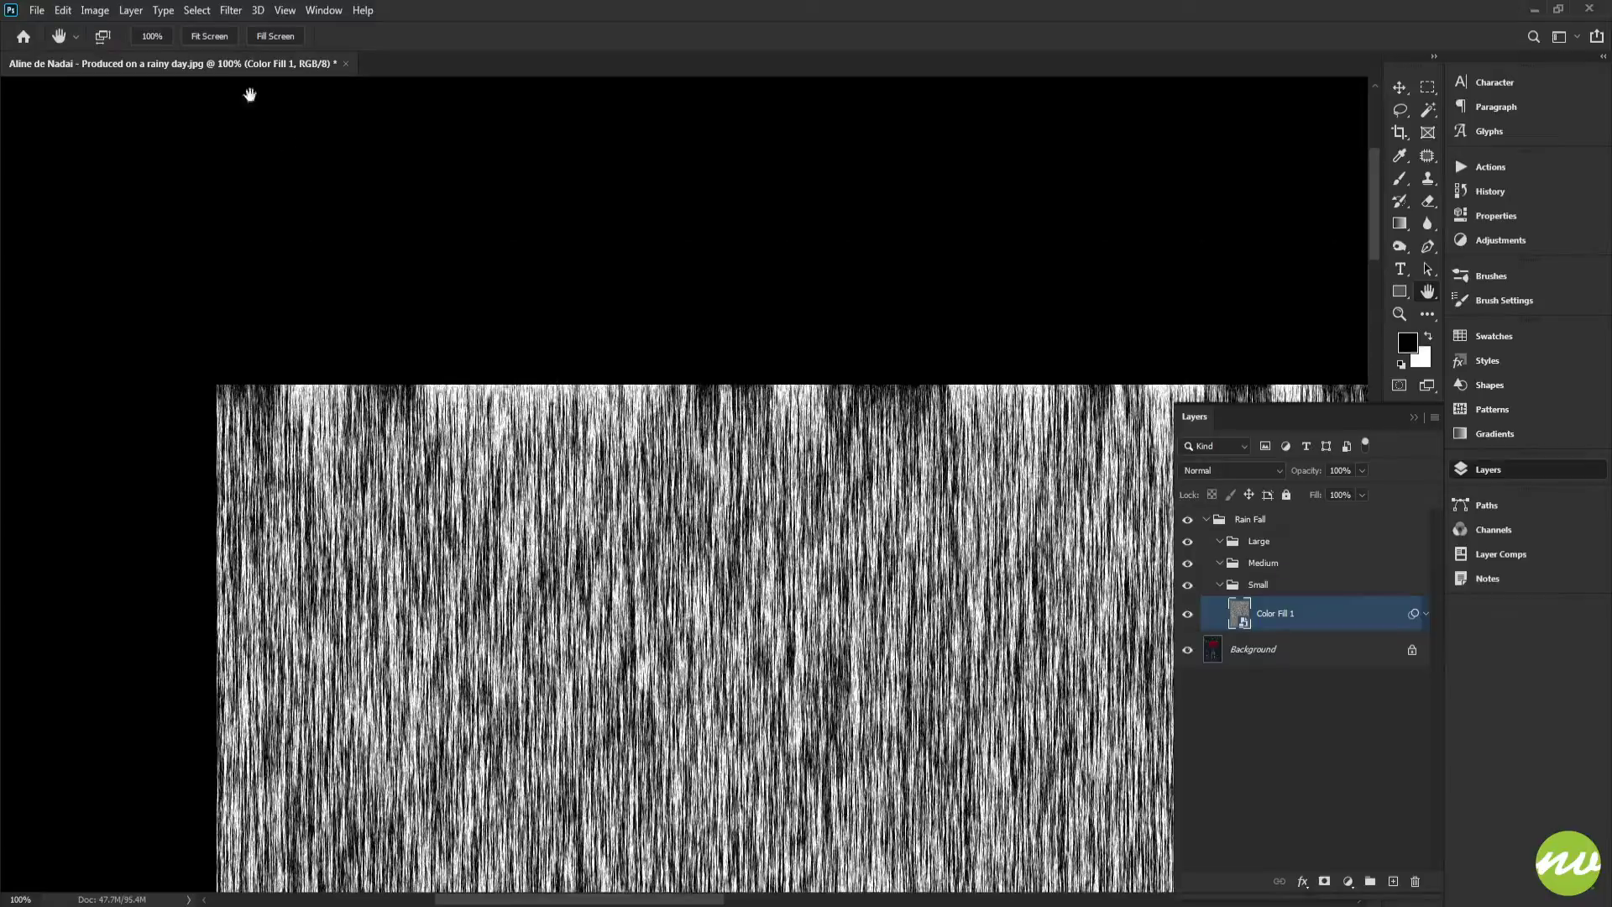
left_click(210, 36)
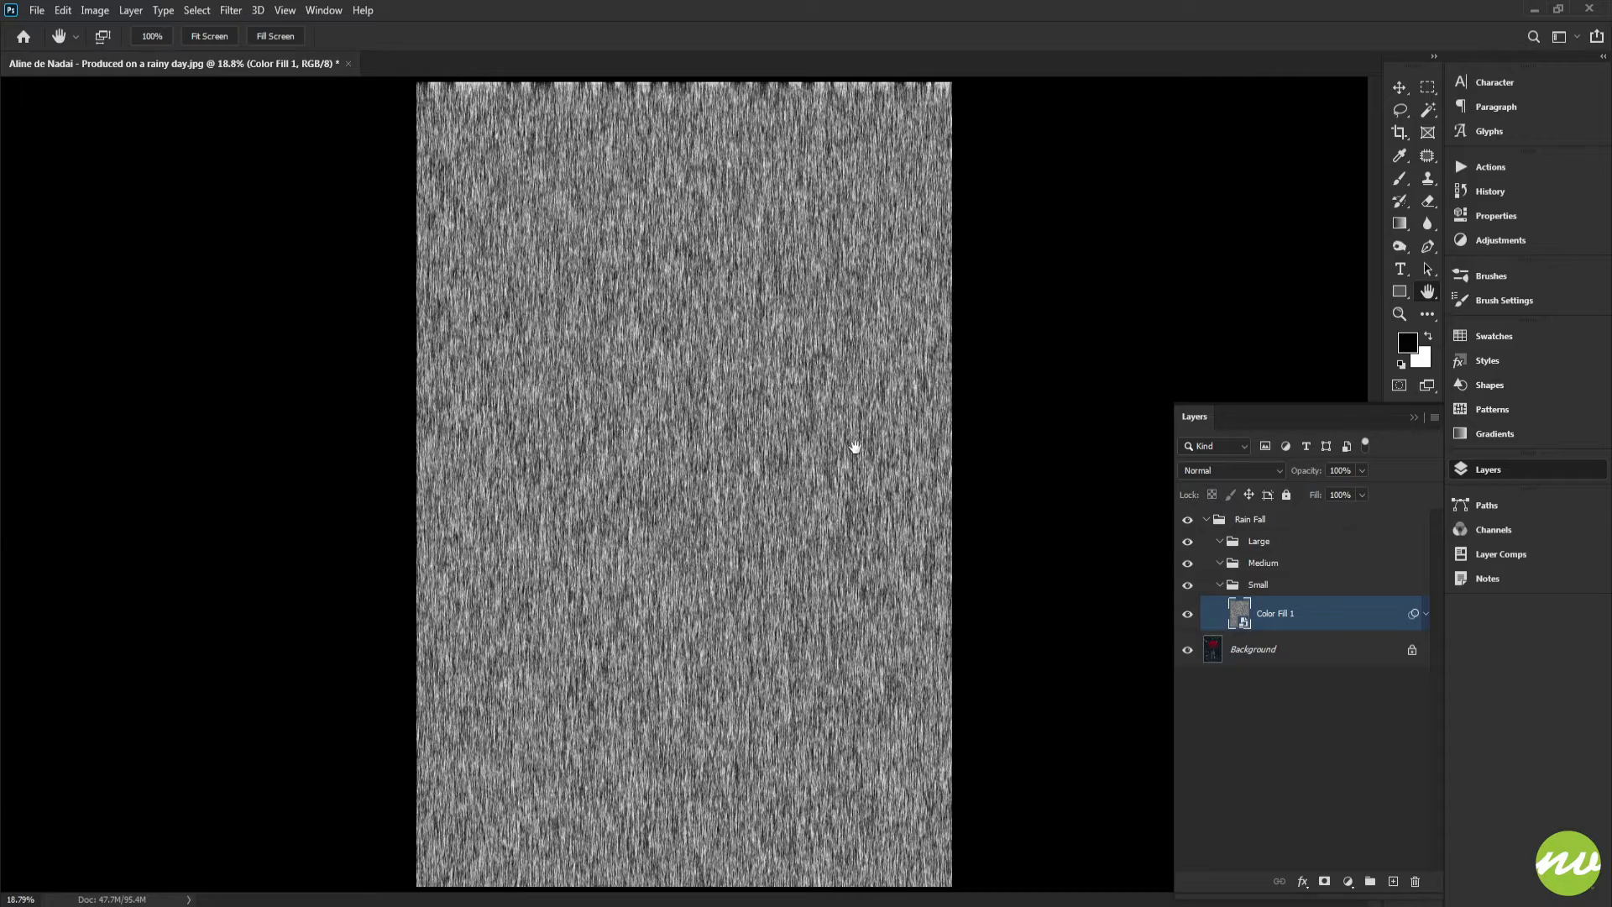
left_click(231, 12)
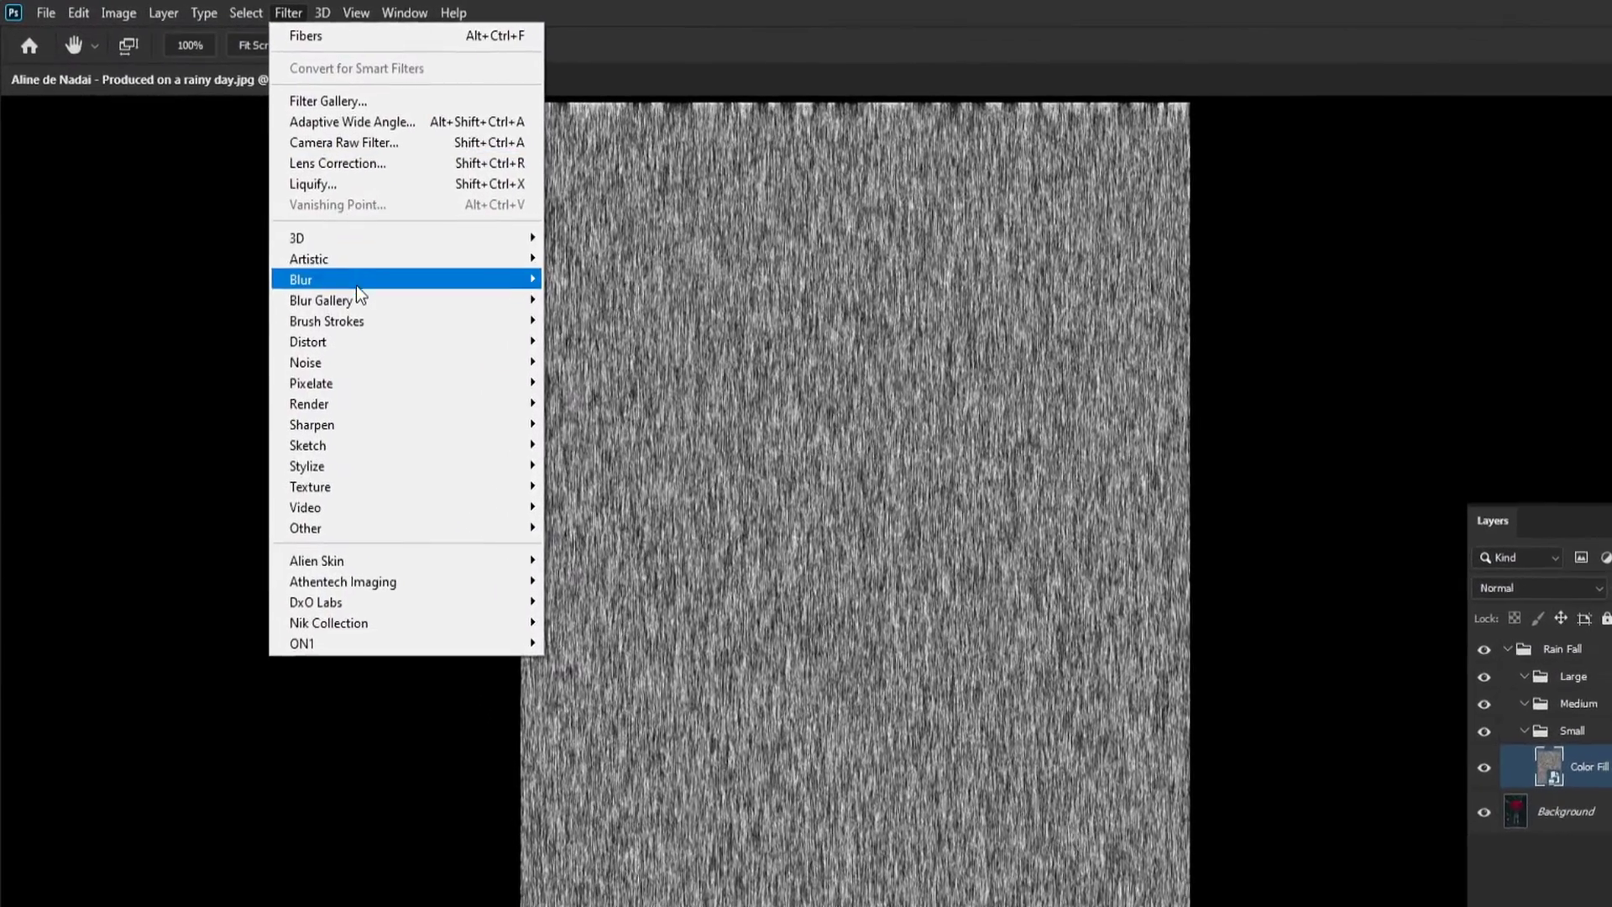
mouse_move(384, 234)
left_click(619, 418)
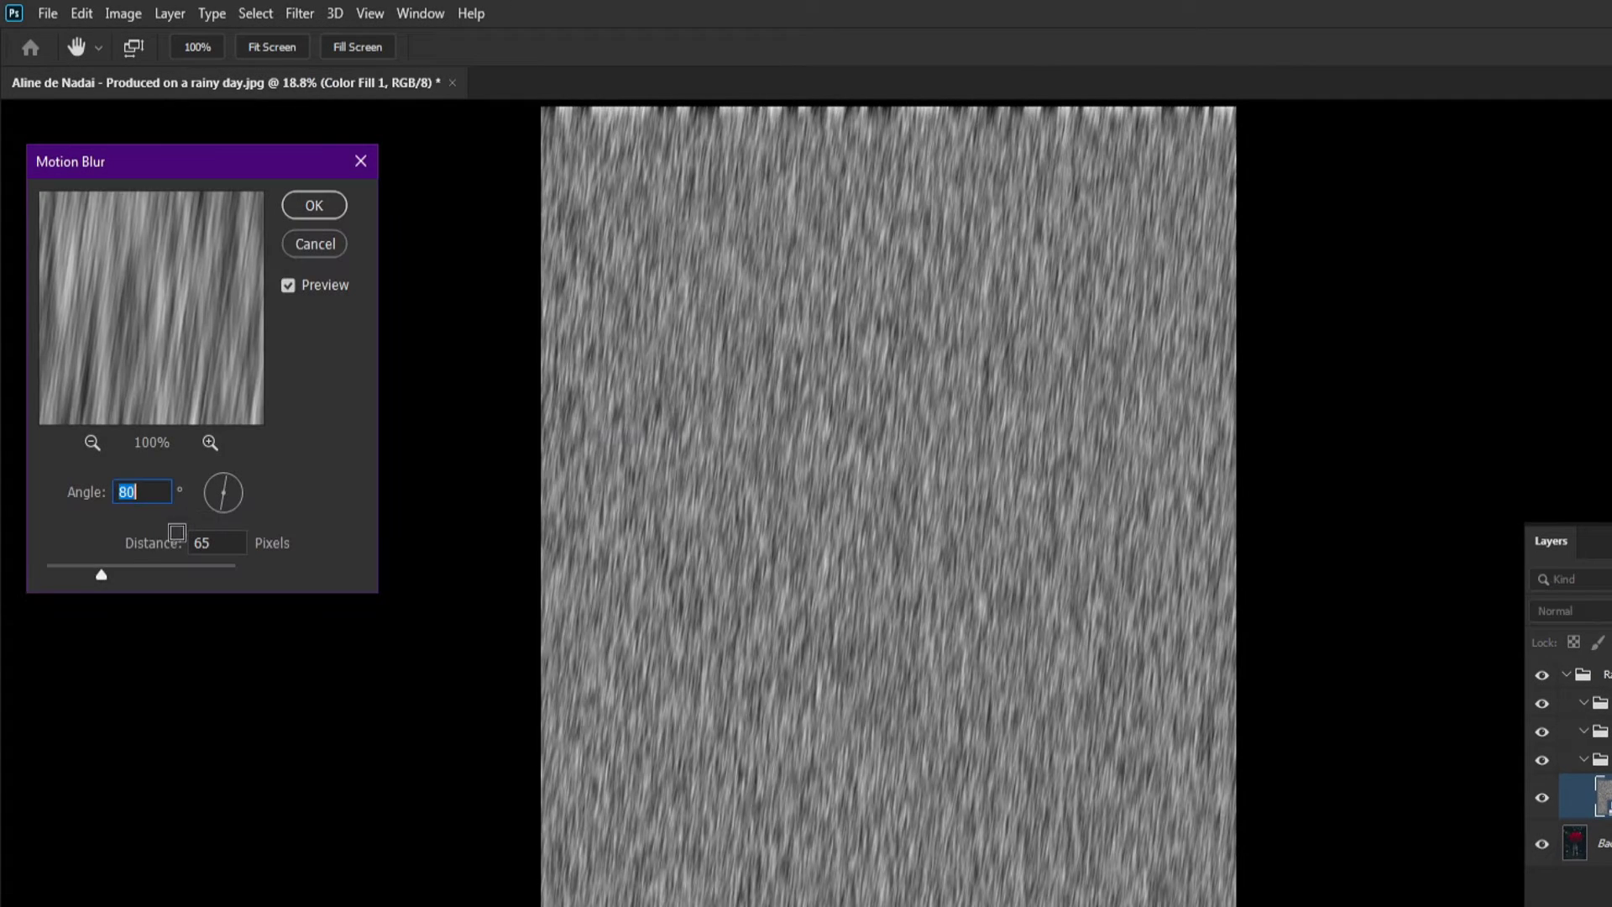
mouse_move(83, 569)
left_mouse_down()
mouse_move(124, 569)
mouse_move(100, 576)
left_mouse_up()
key("ctrl+z")
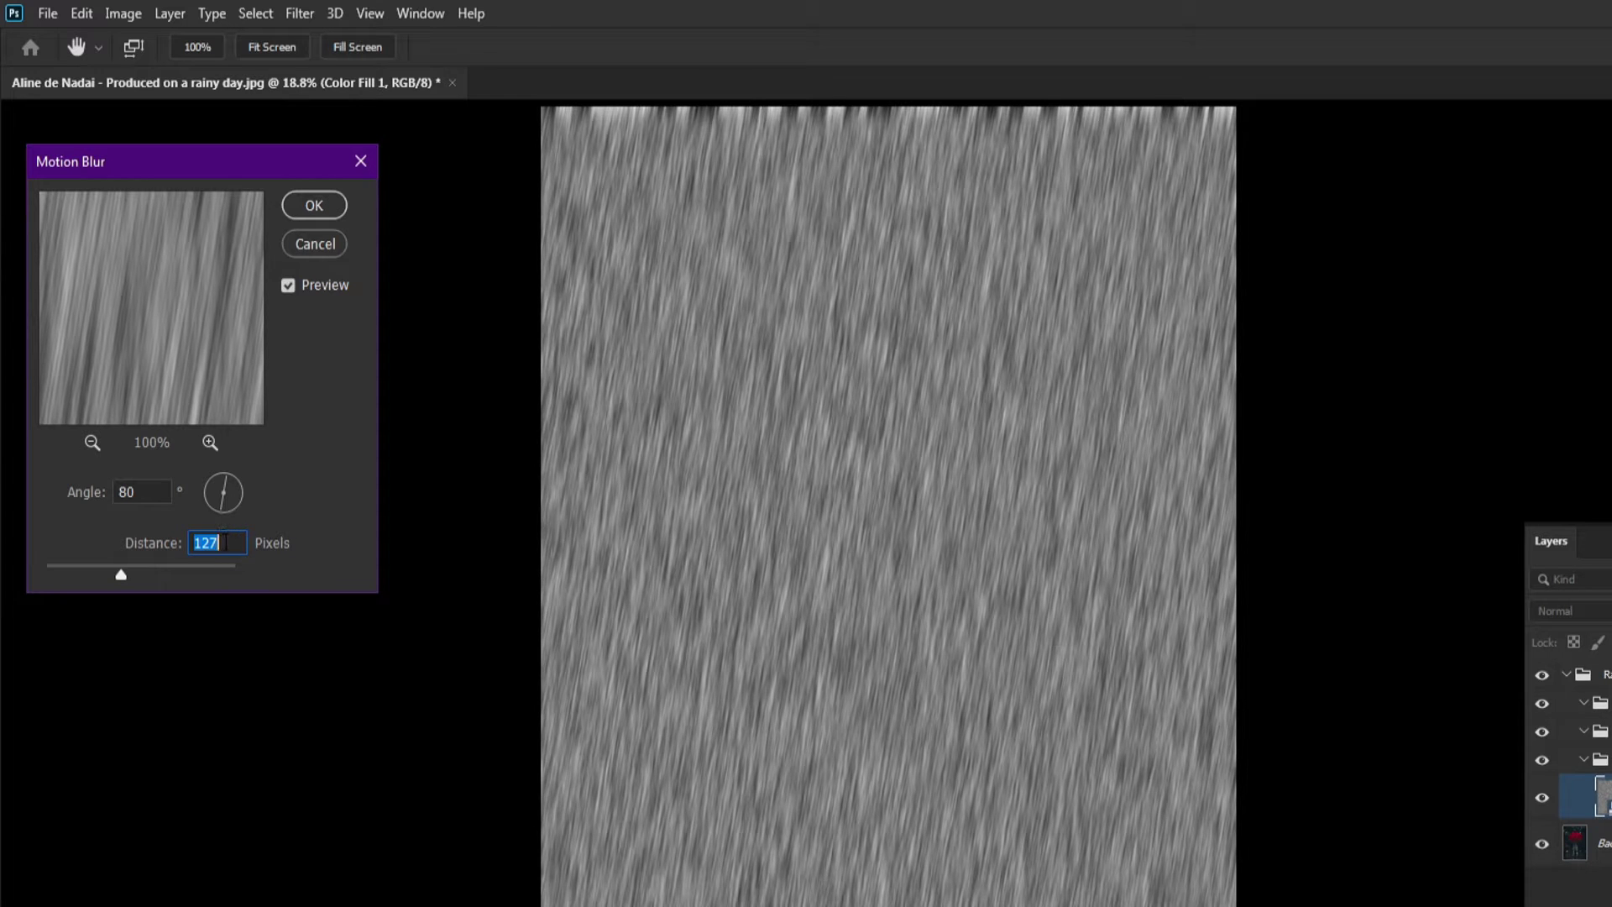
type("65")
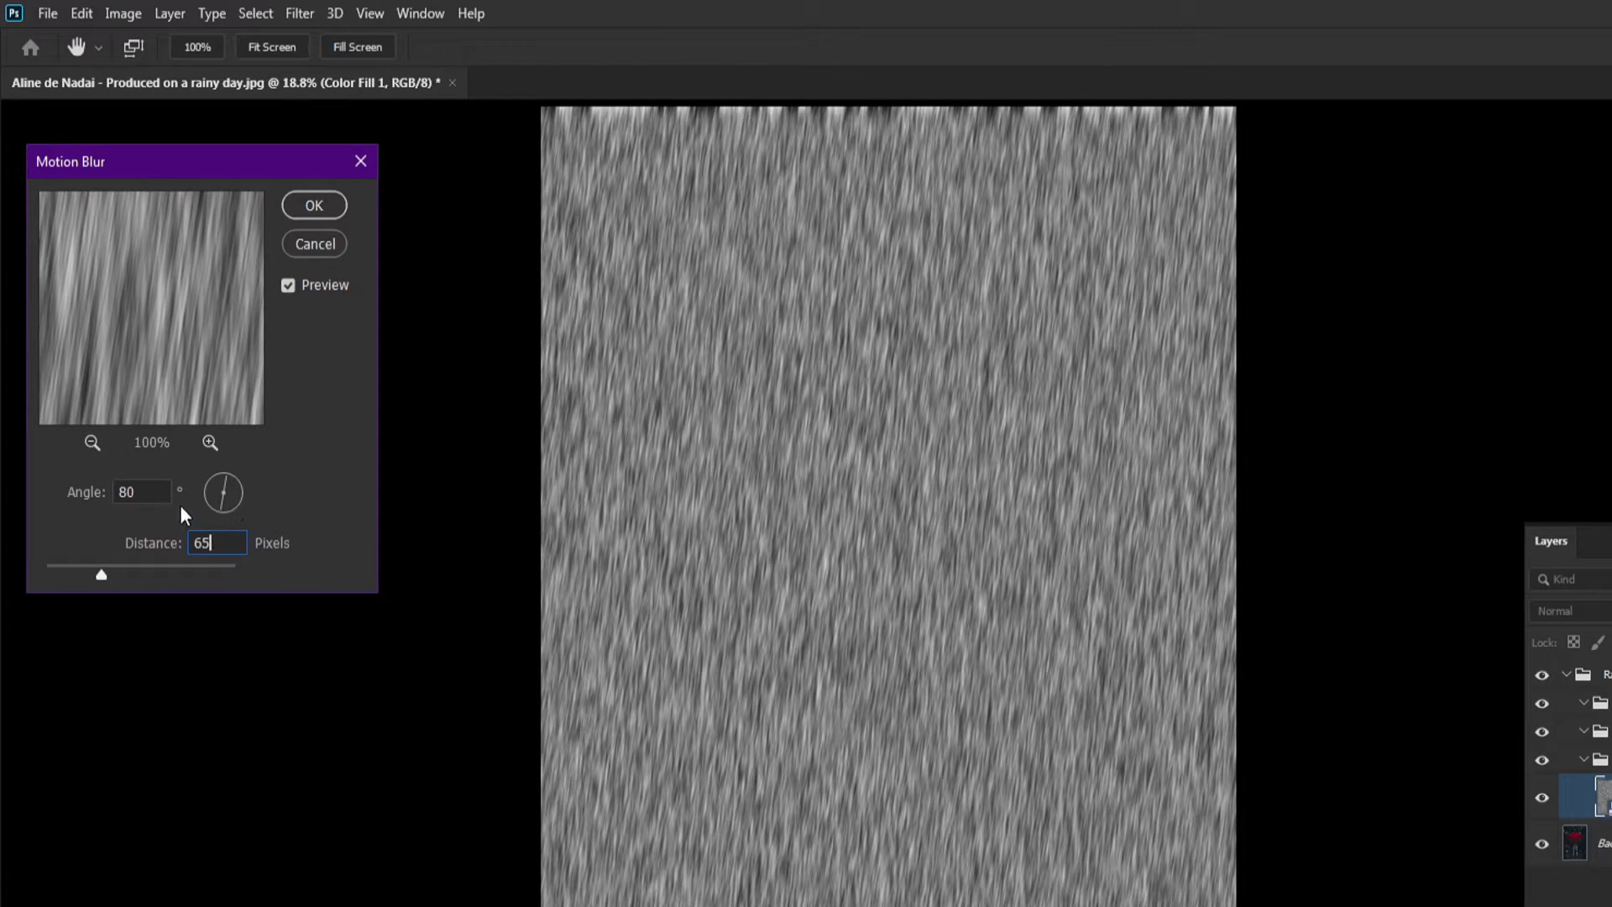
key("Up")
key("Up")
key("Up")
key("Up")
key("Up")
key("Up")
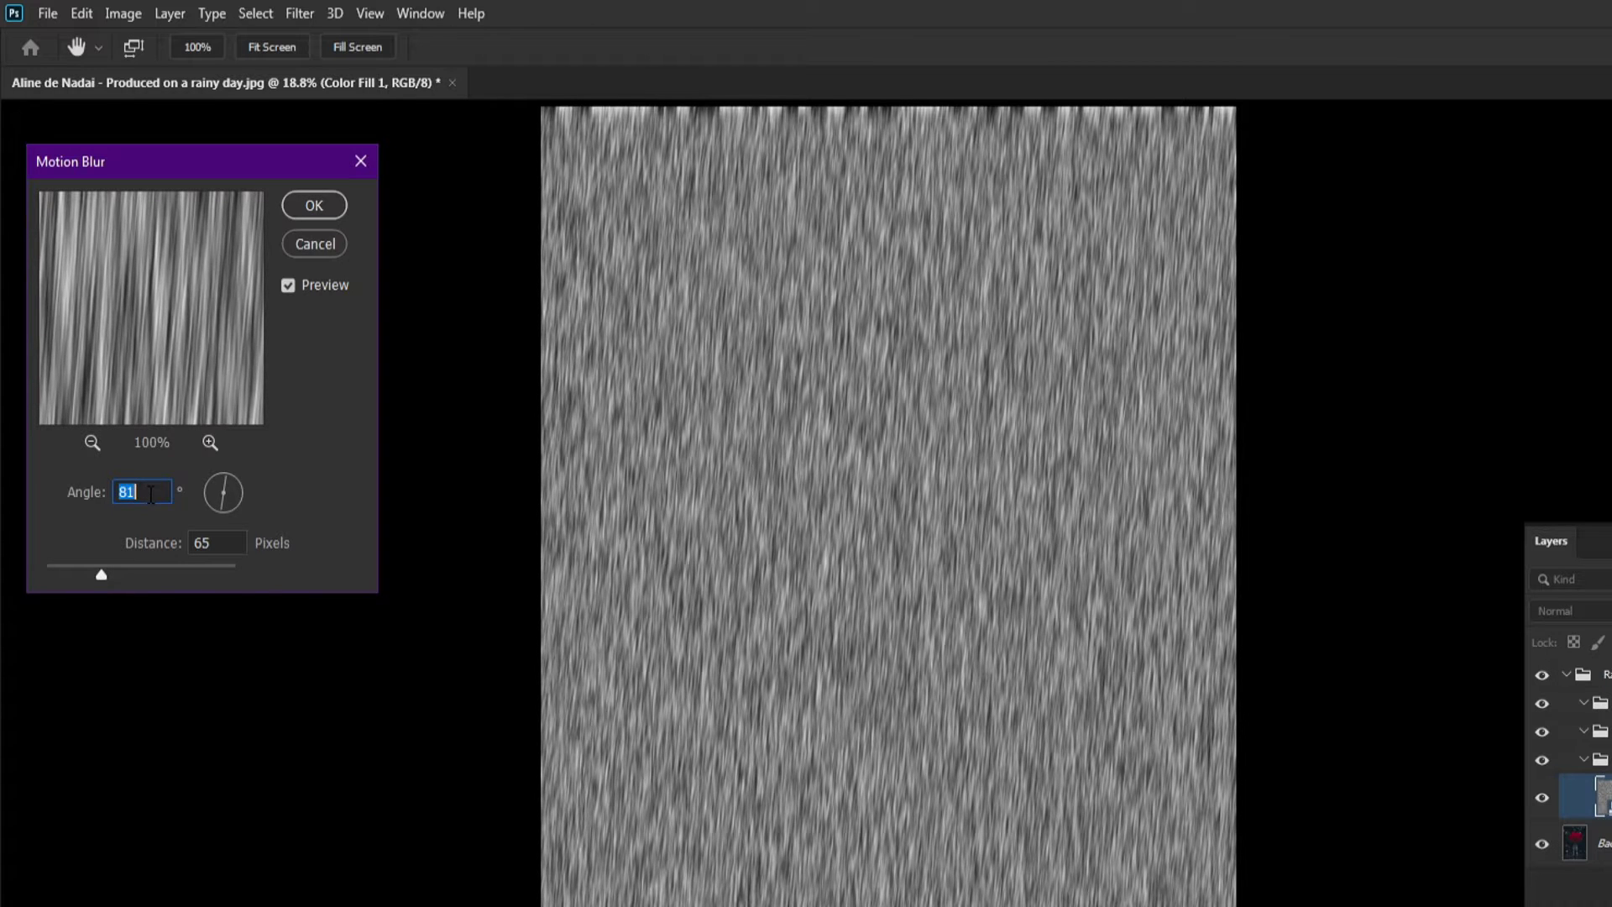
key("Down")
key("Down")
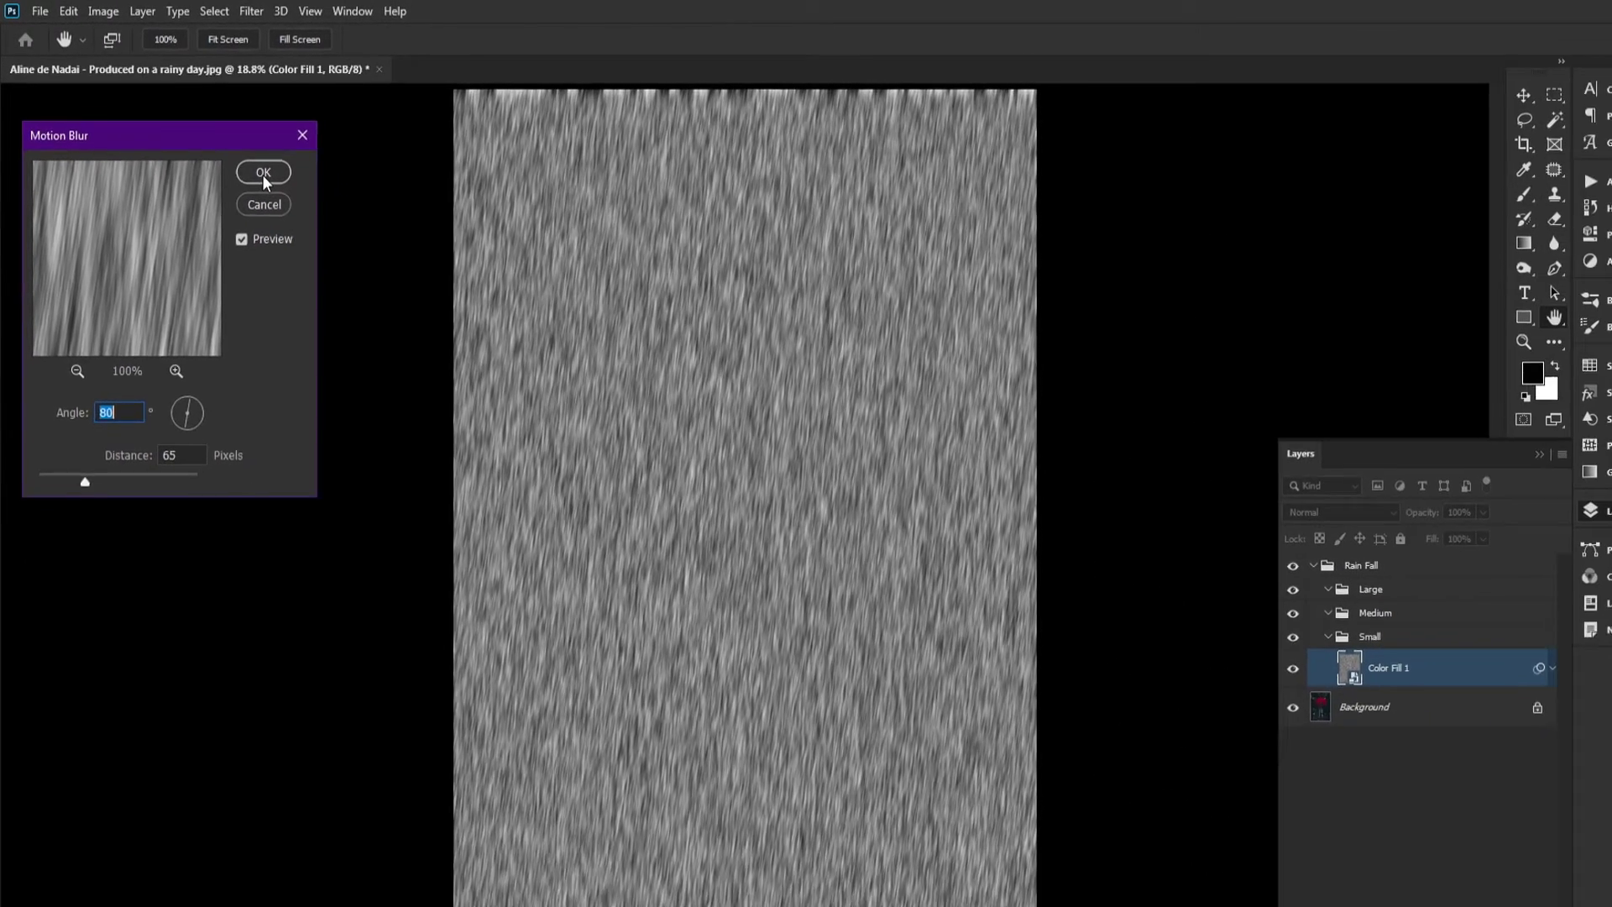
left_click(314, 205)
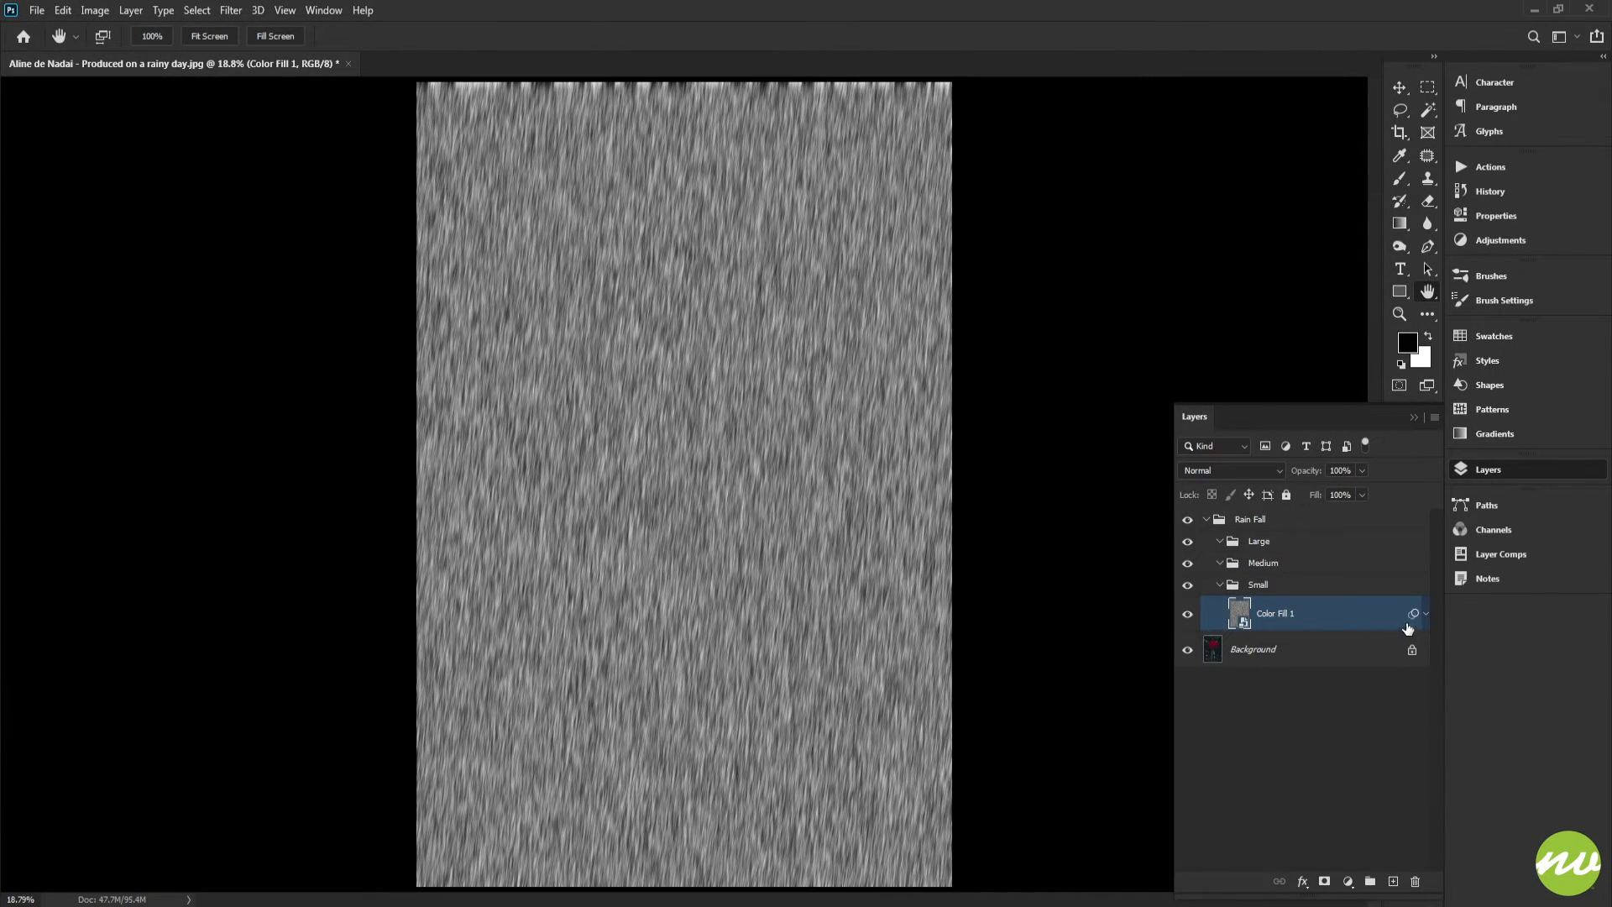
left_click(1425, 614)
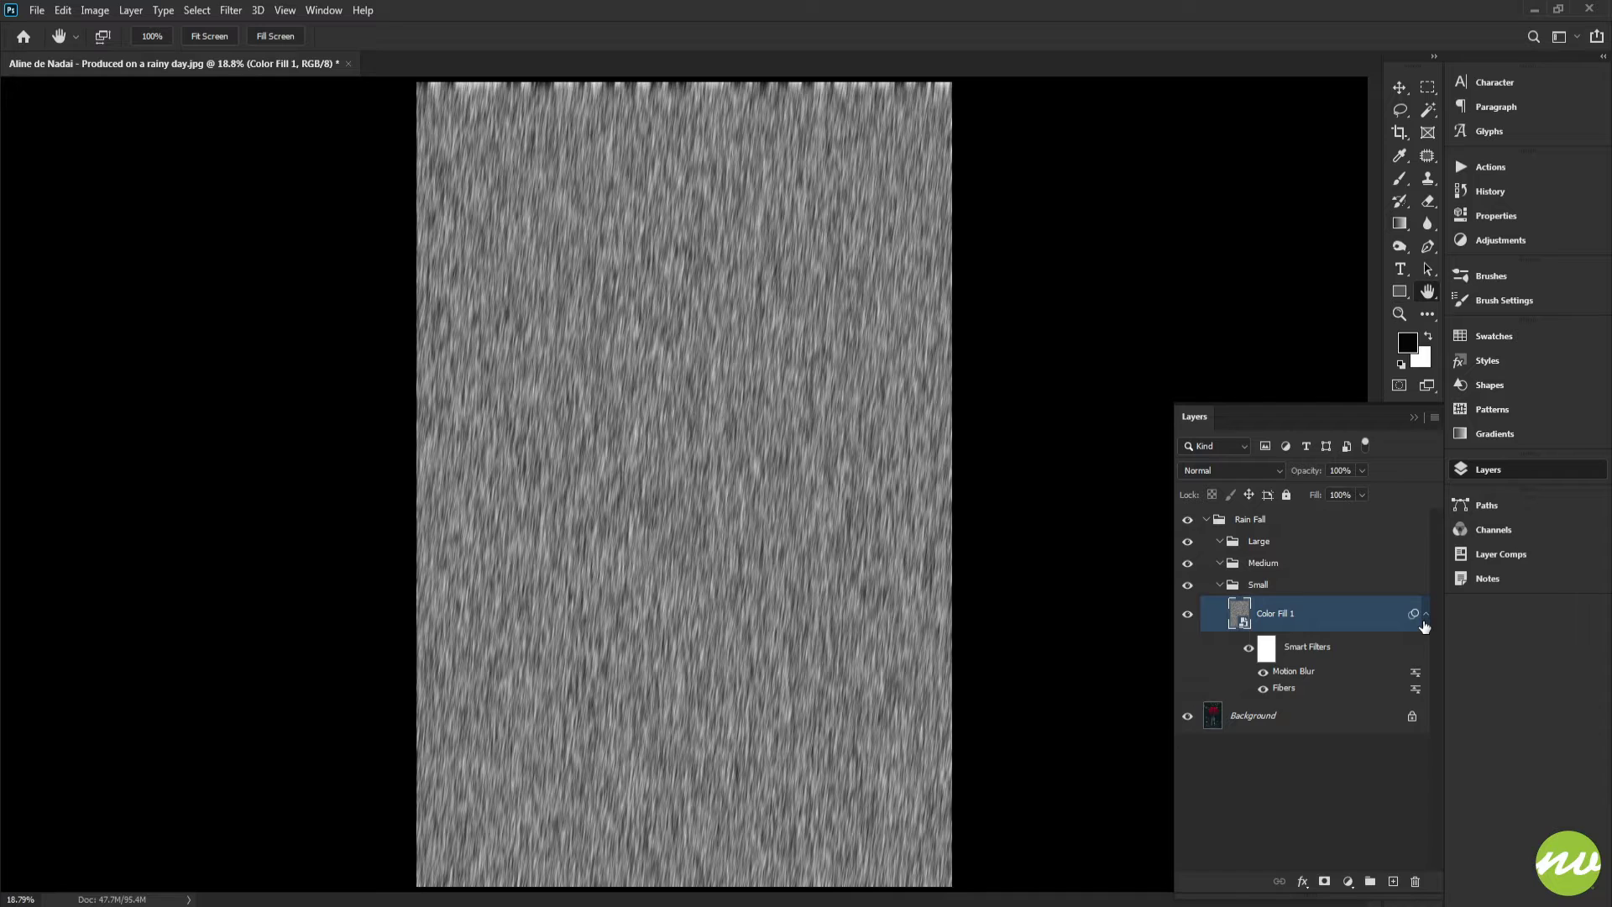
left_click(1425, 614)
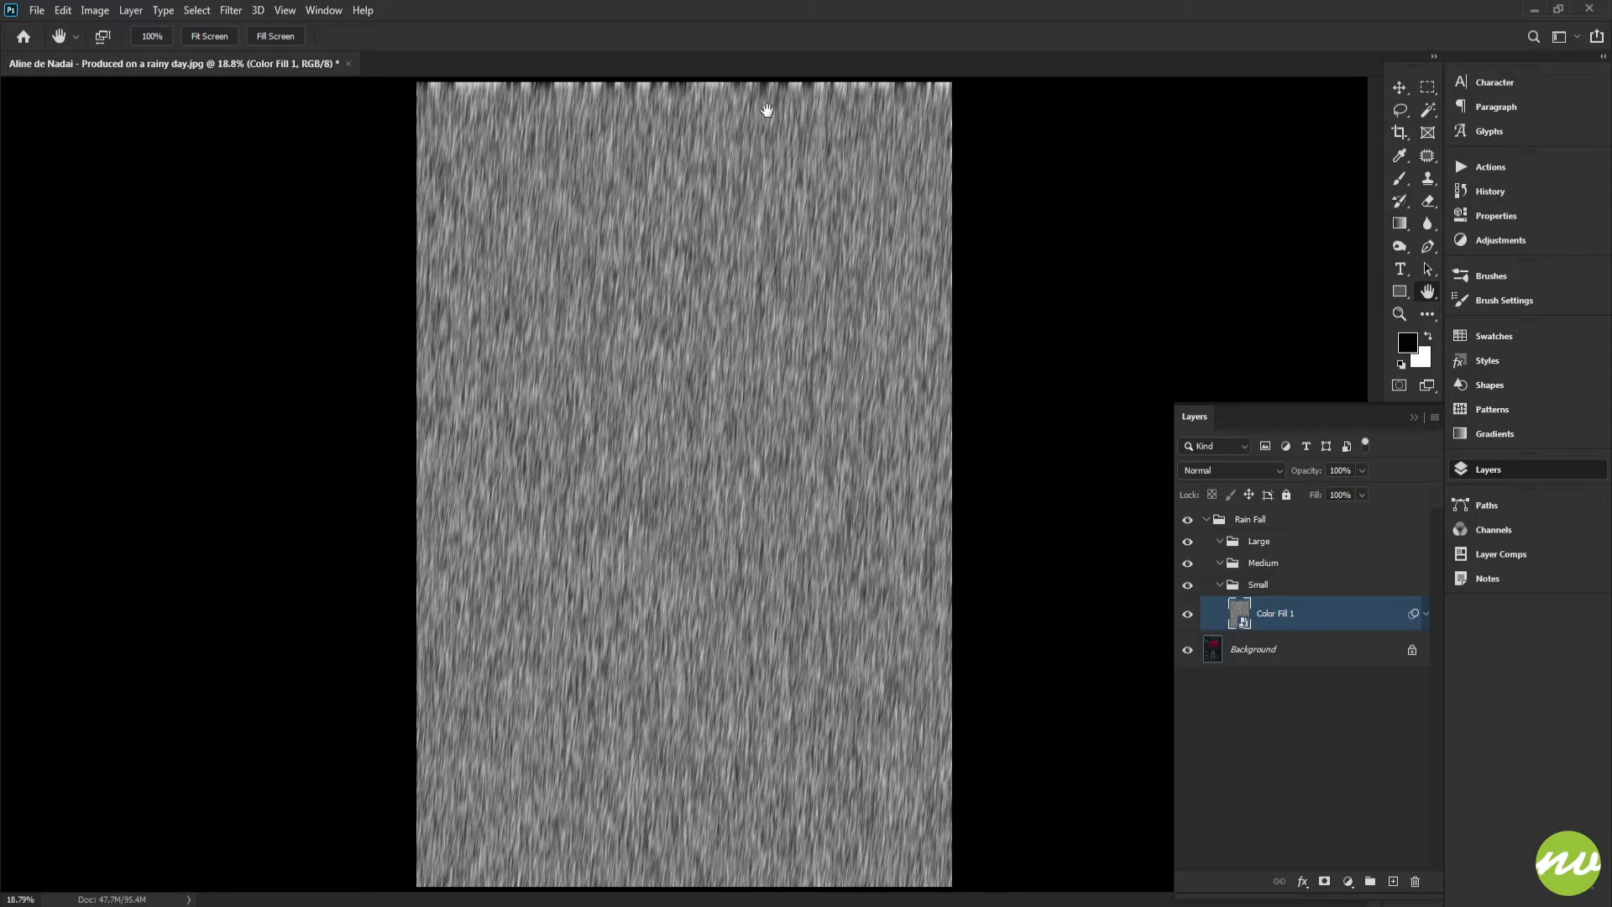
key("ctrl+t")
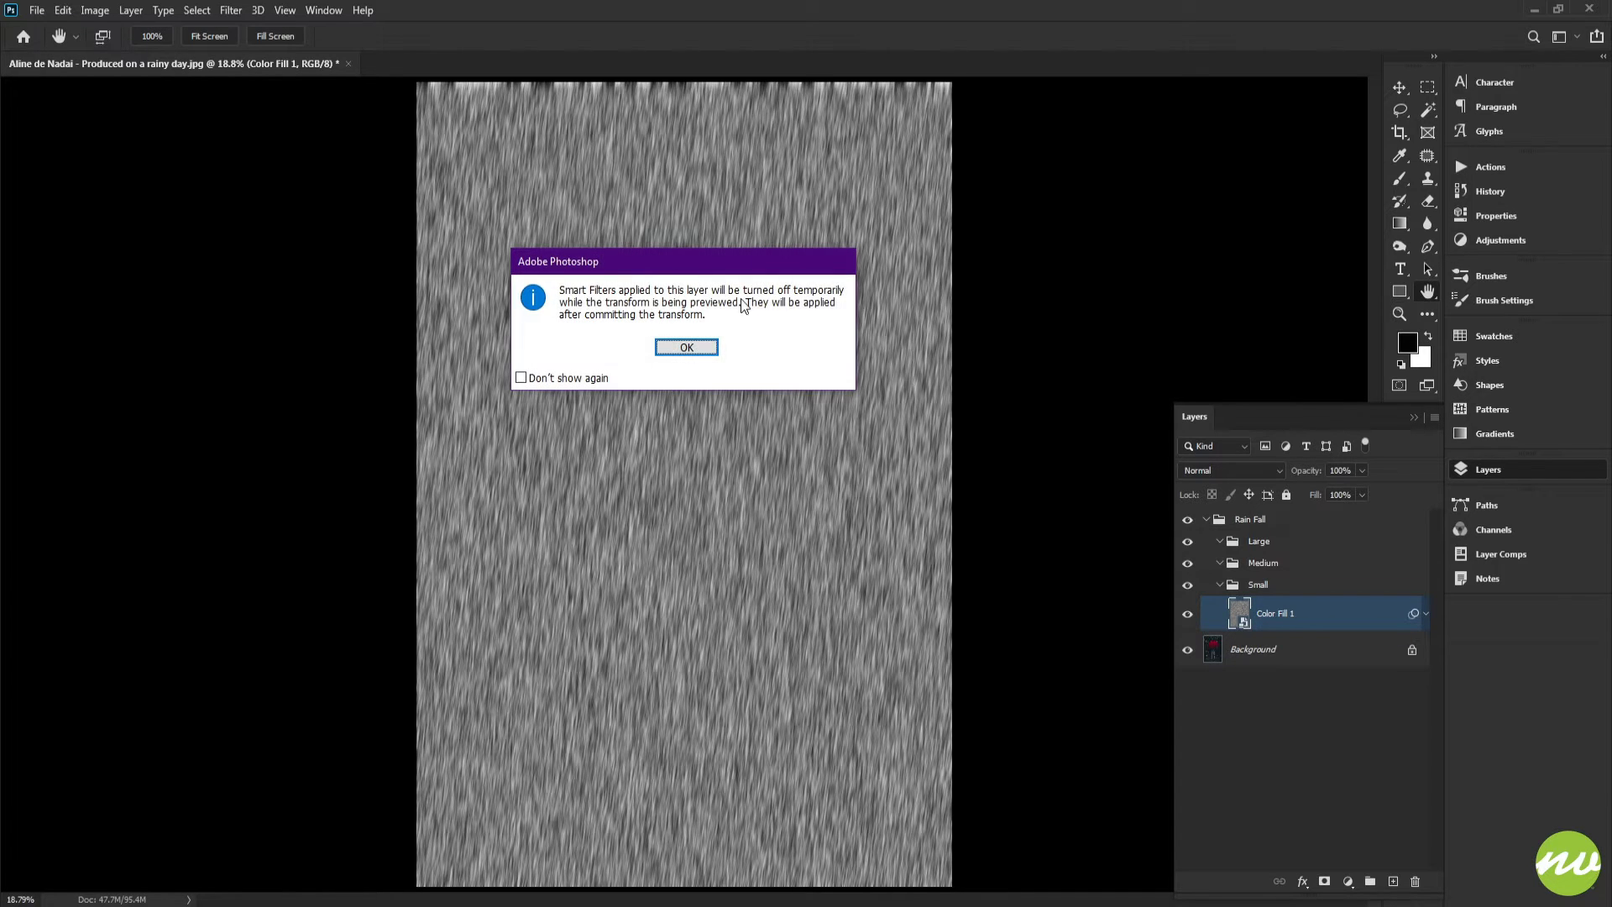
left_click(703, 346)
key("Return")
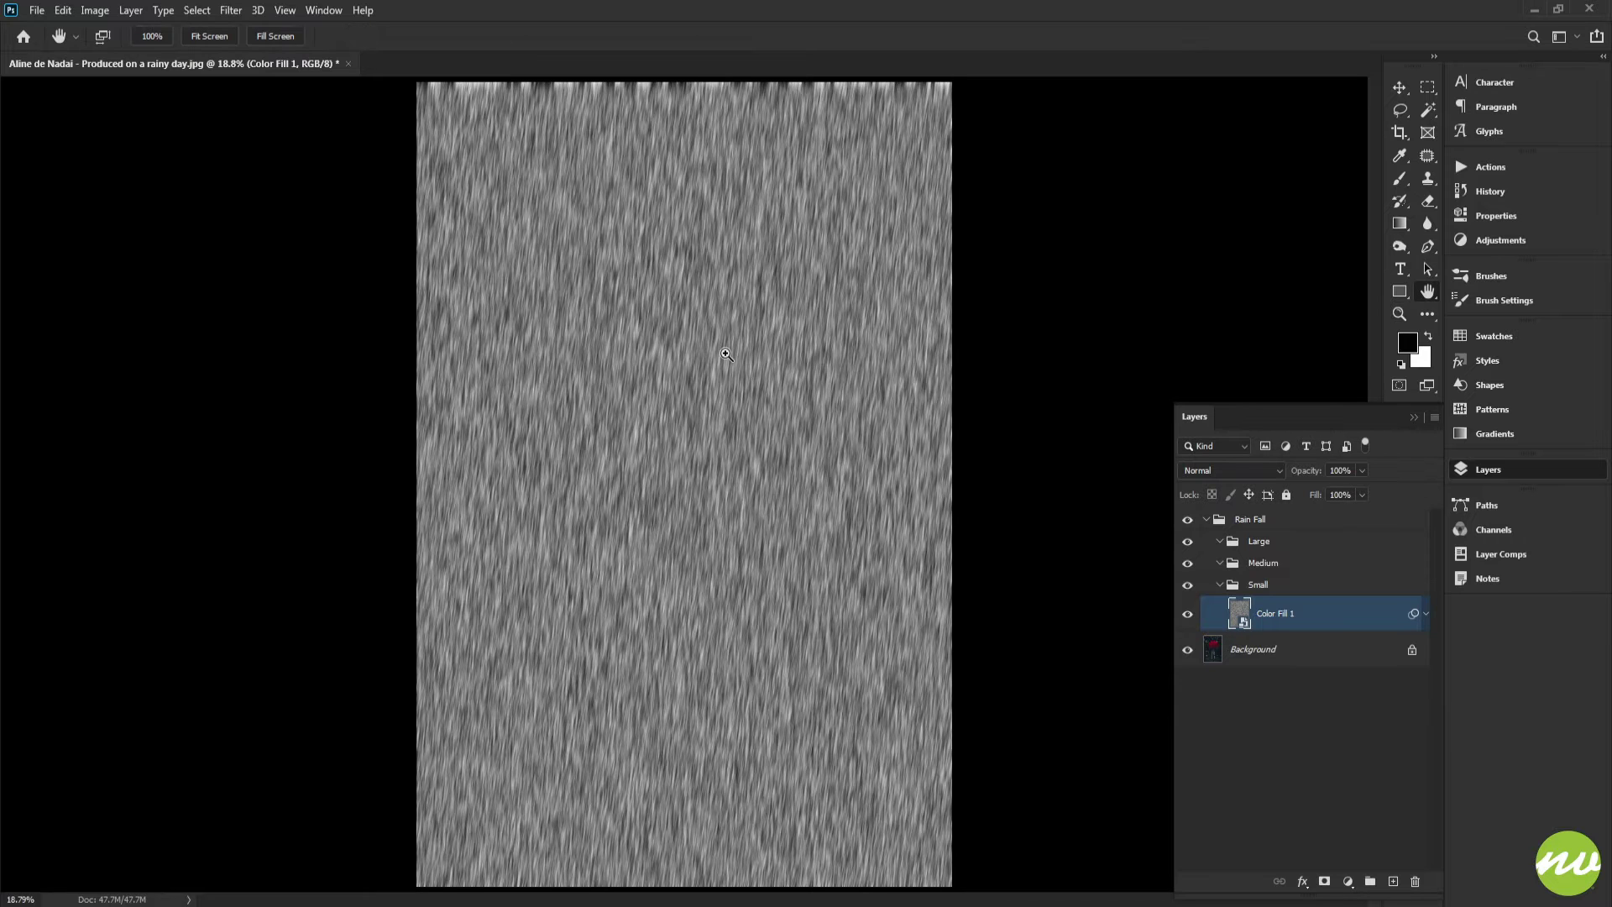
Scale the fiber smart object up to about 103% so it overfills the canvas edges
key("ctrl+t")
left_click(696, 349)
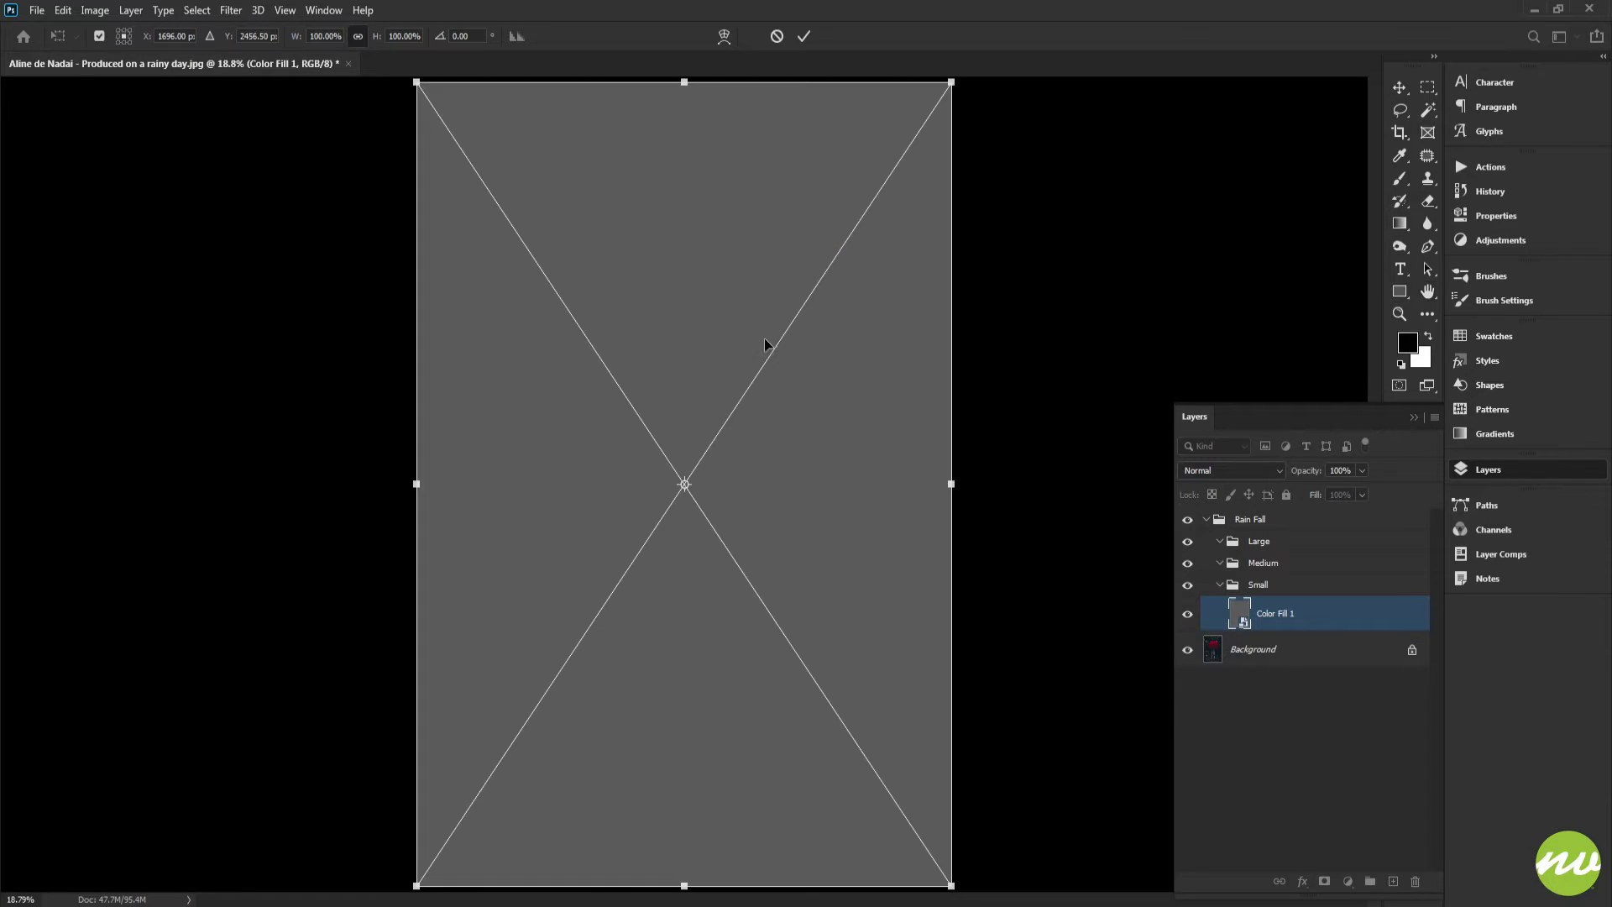
left_click_drag(803, 329, 779, 322)
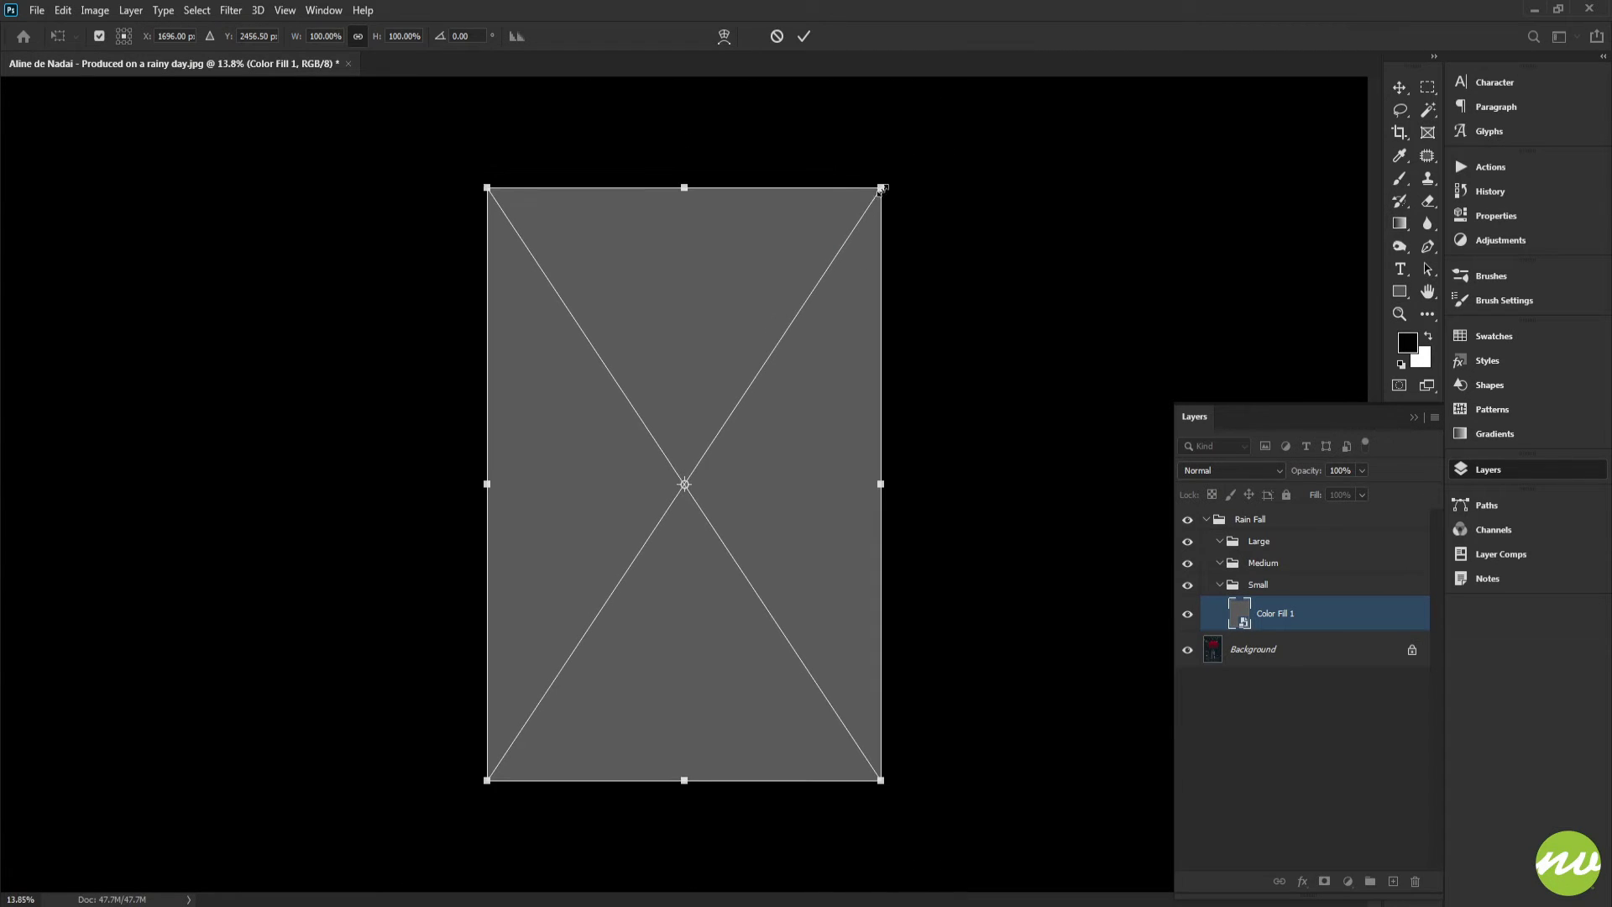
left_click_drag(880, 188, 886, 178)
left_click(803, 36)
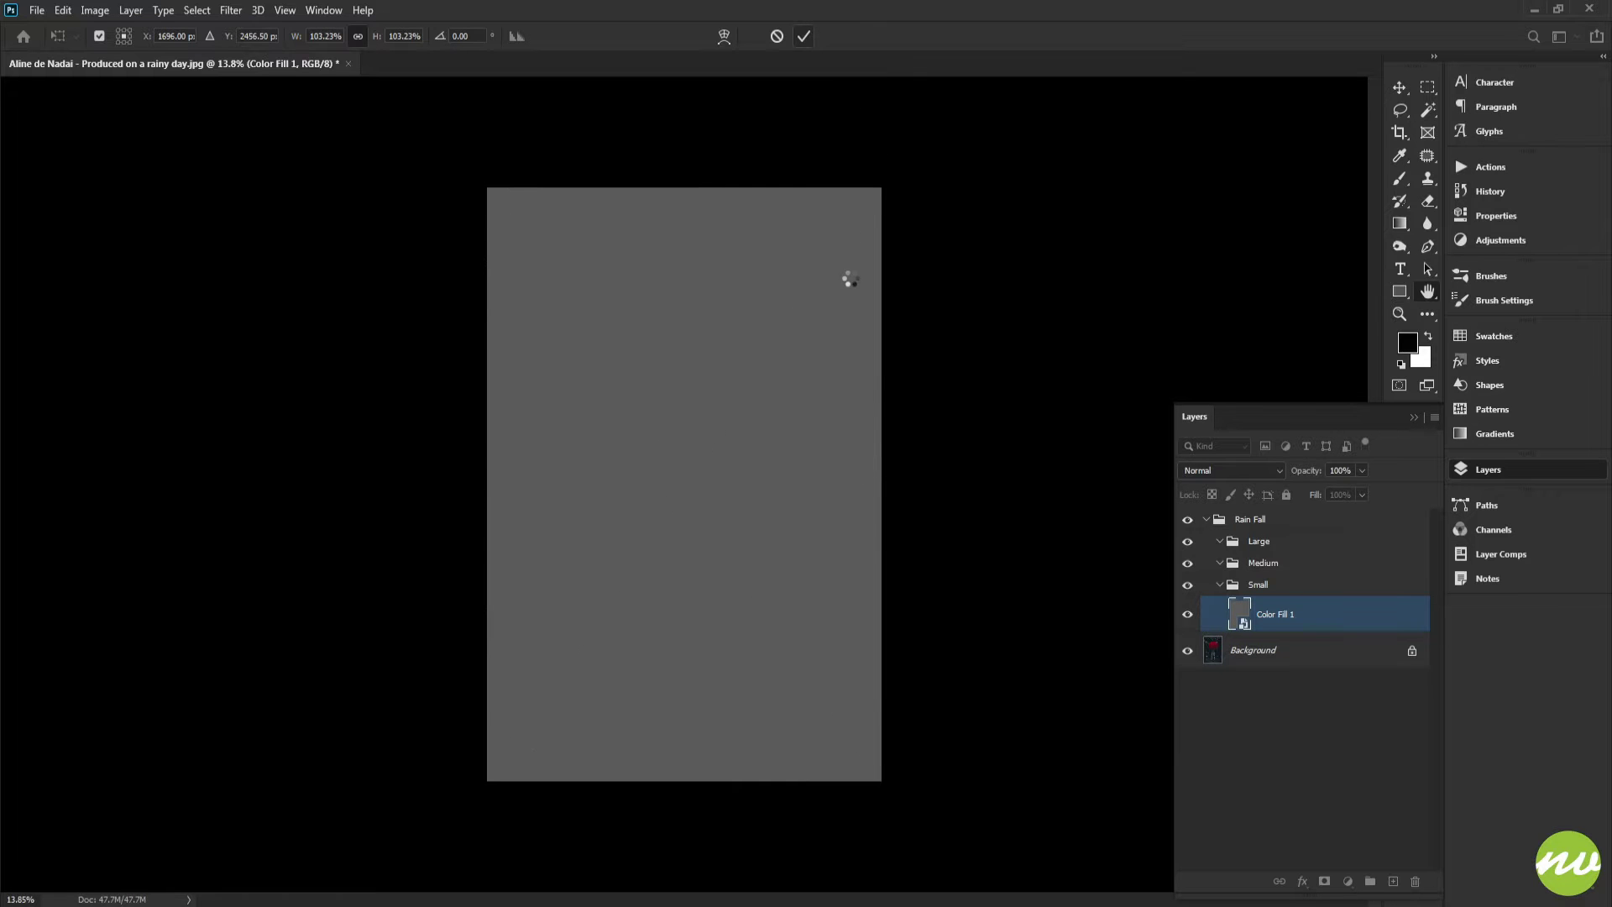
key("h")
left_click(229, 36)
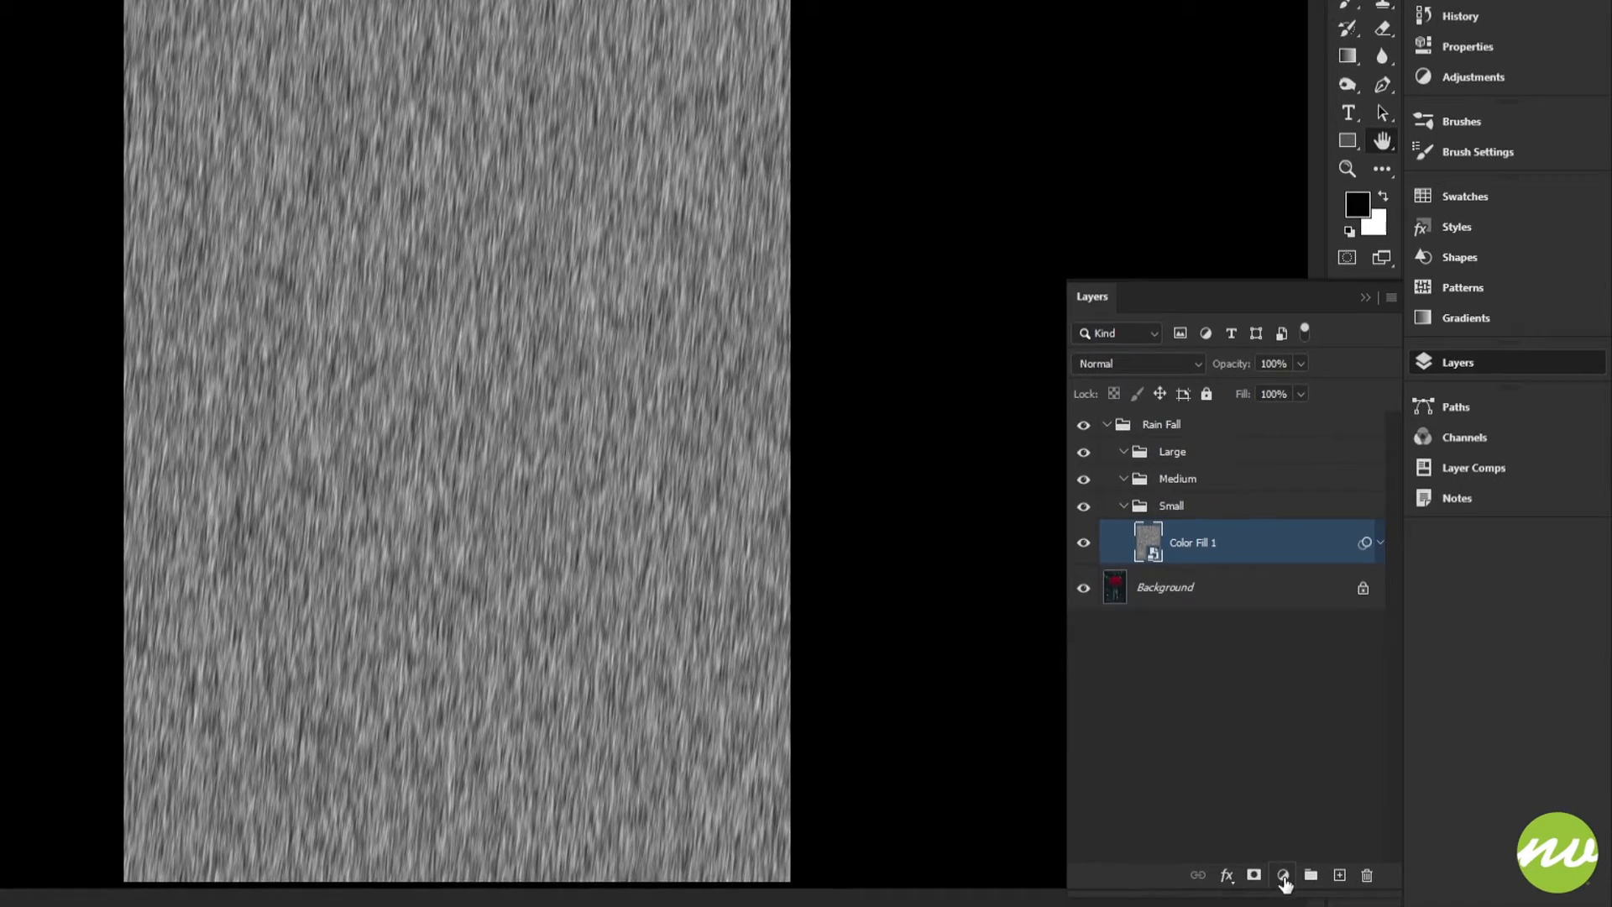
Add a Curves adjustment layer clipped to the fiber layer
left_click(1283, 876)
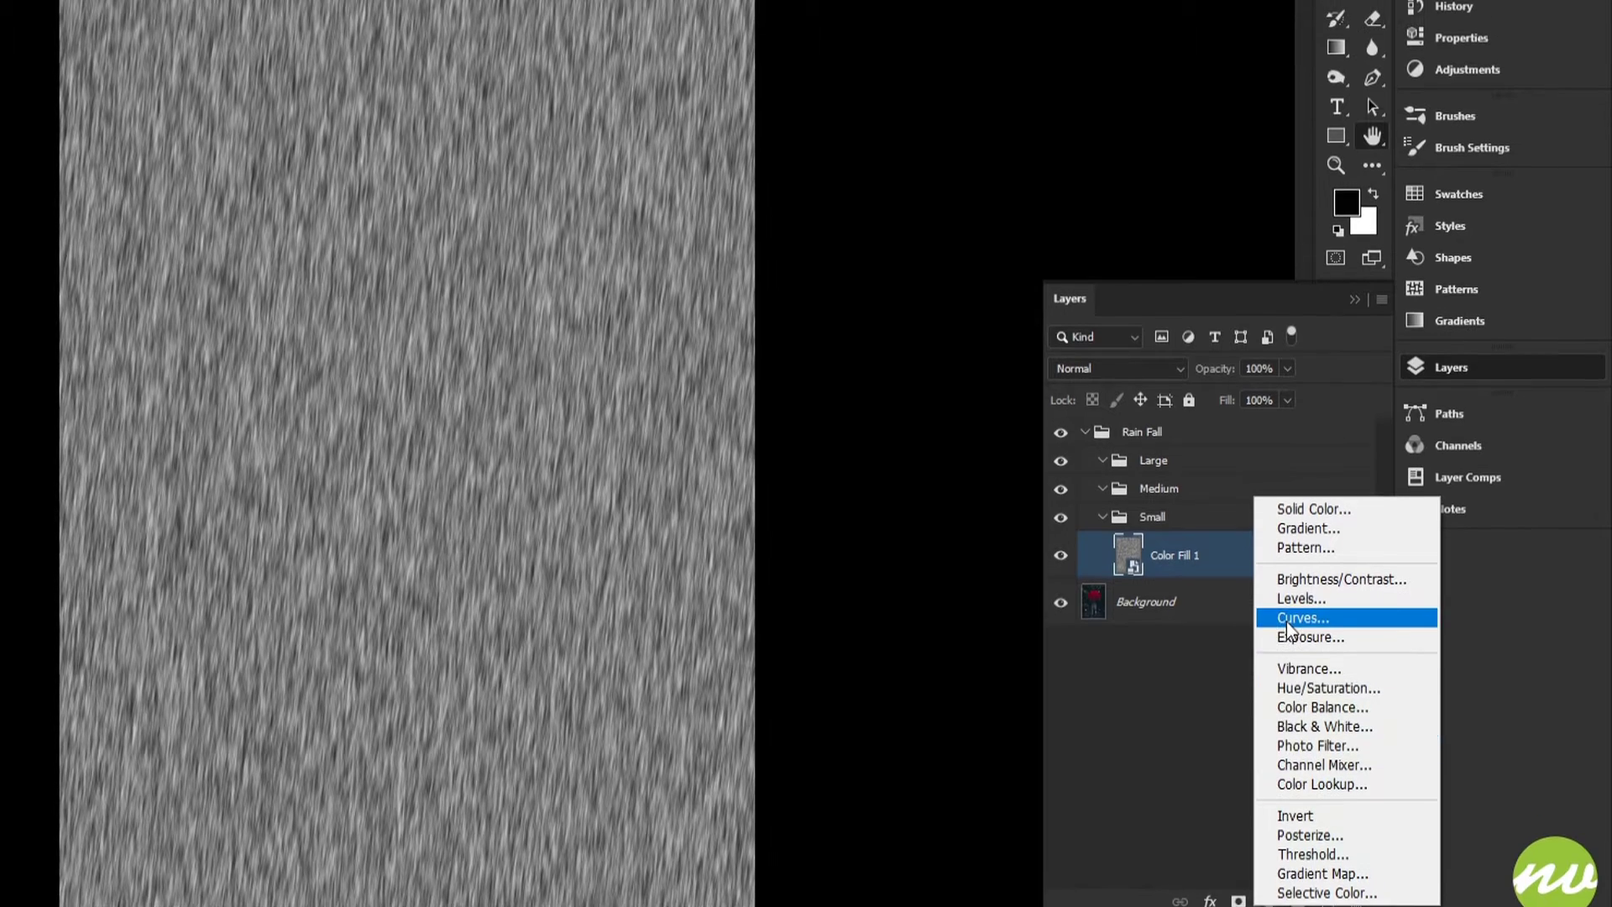
left_click(1288, 623)
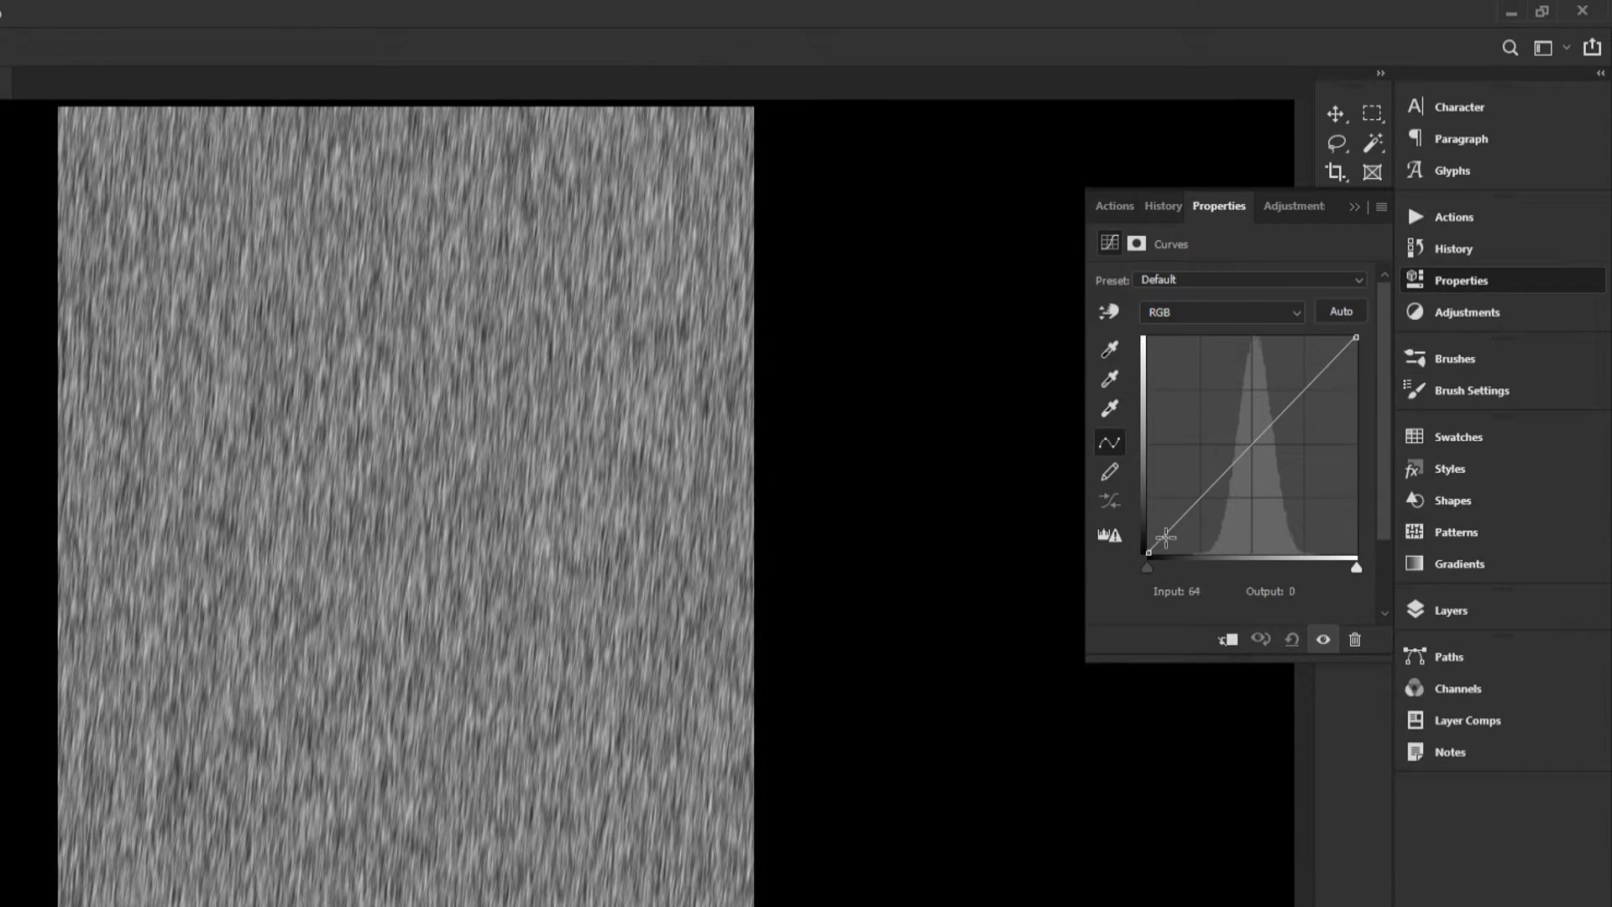
left_click(1146, 570)
left_click_drag(1146, 572, 1161, 572)
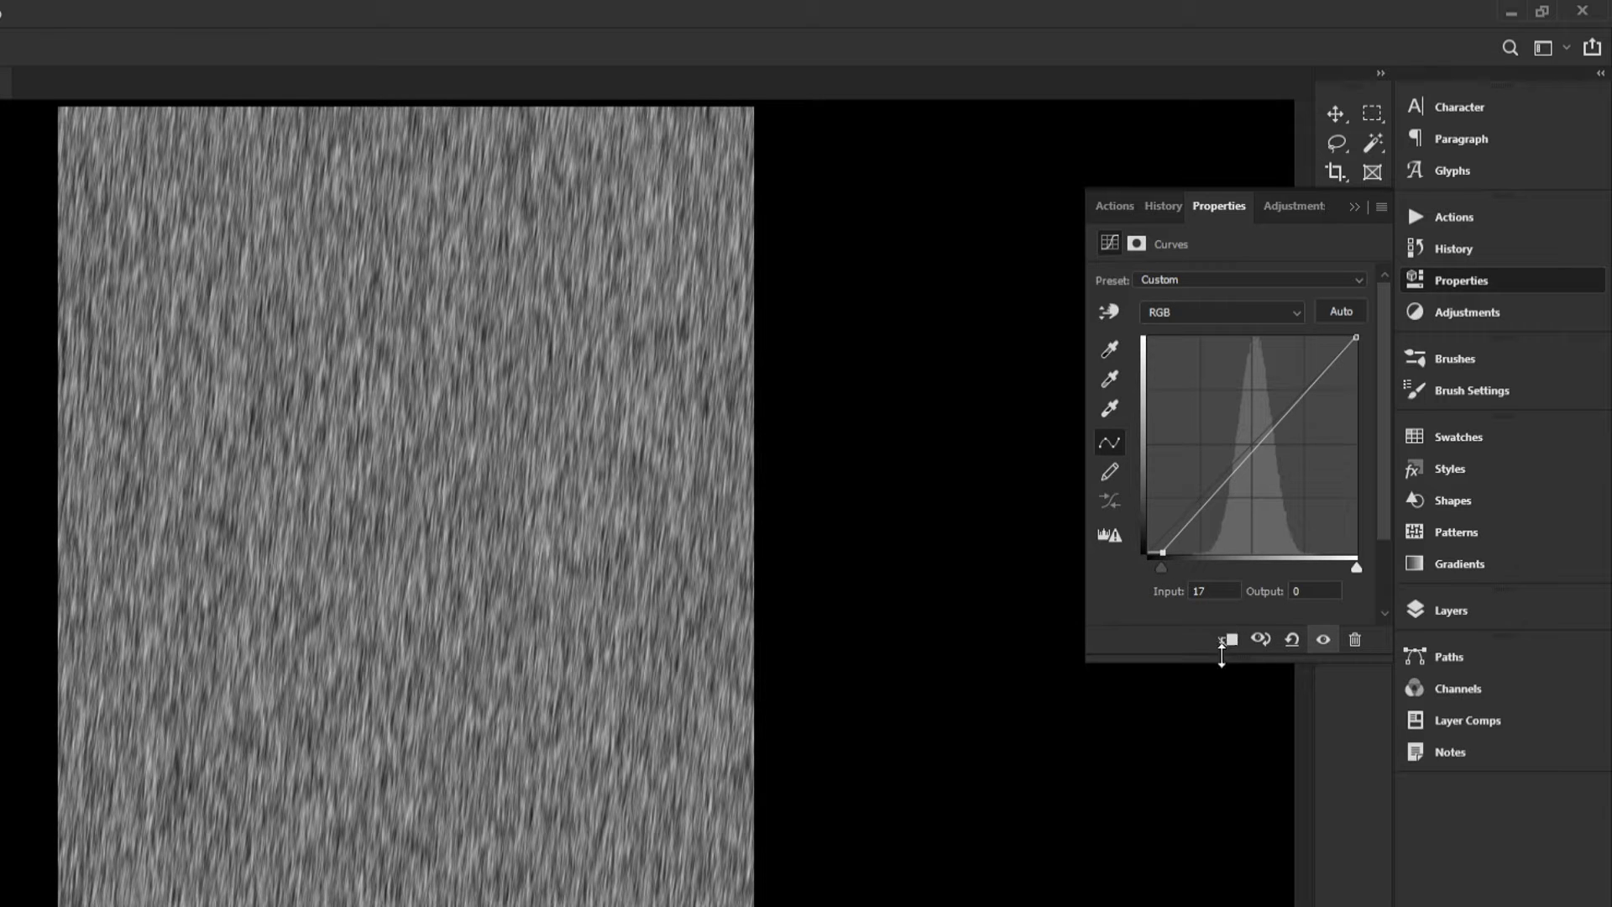
left_click(1230, 645)
Set the Curves black point input to 175 to isolate bright rain streaks
left_click_drag(1161, 569, 1290, 562)
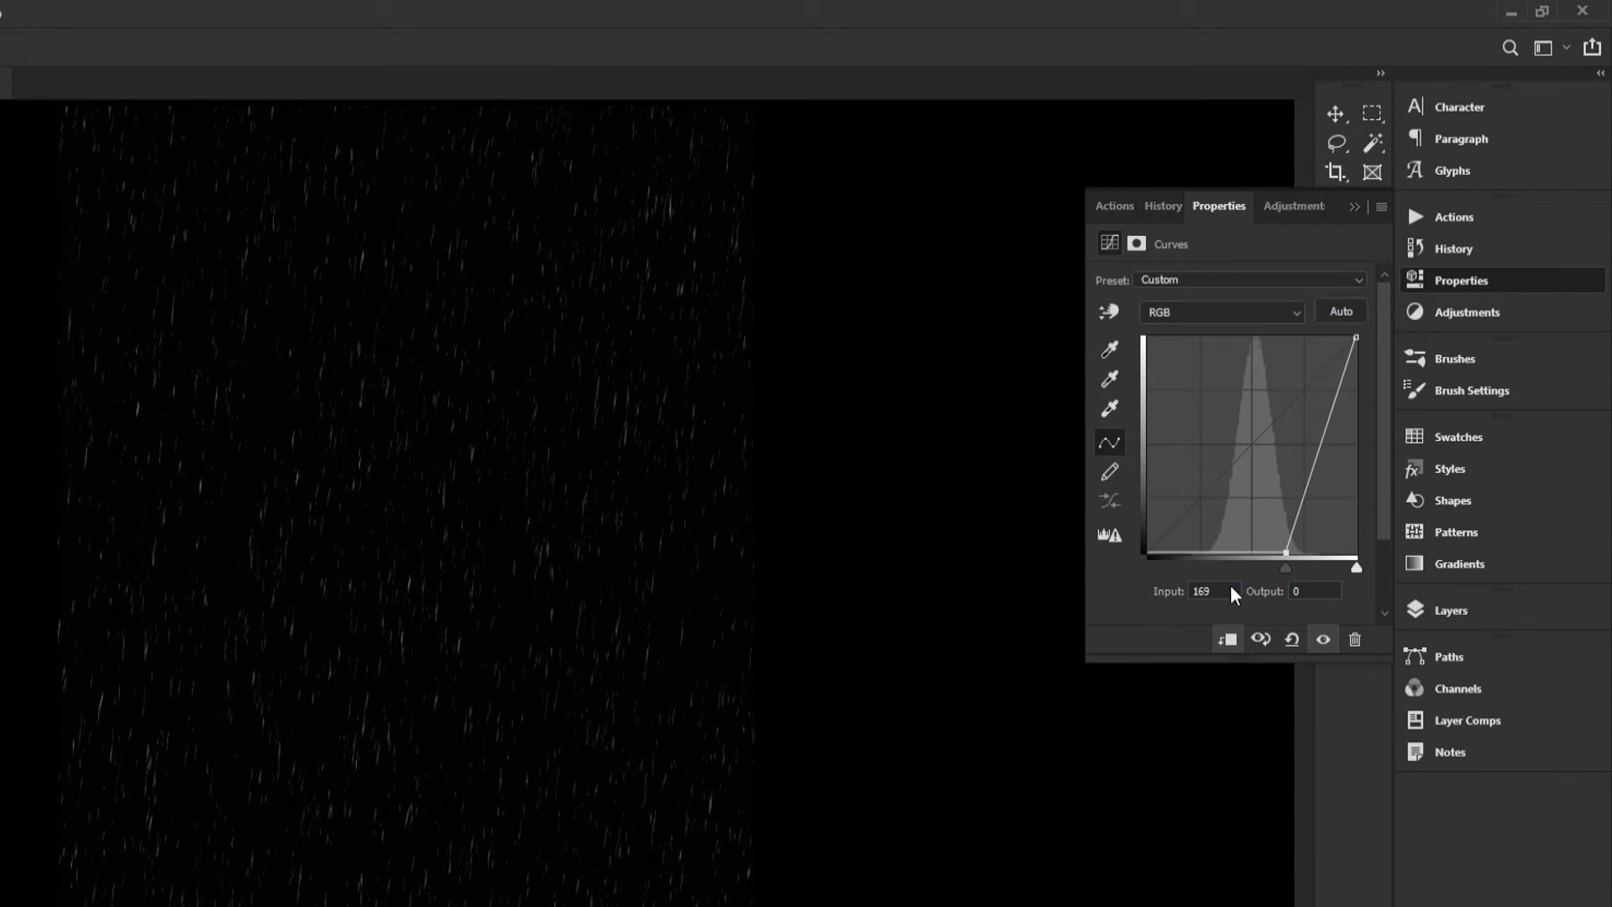
left_click(1226, 591)
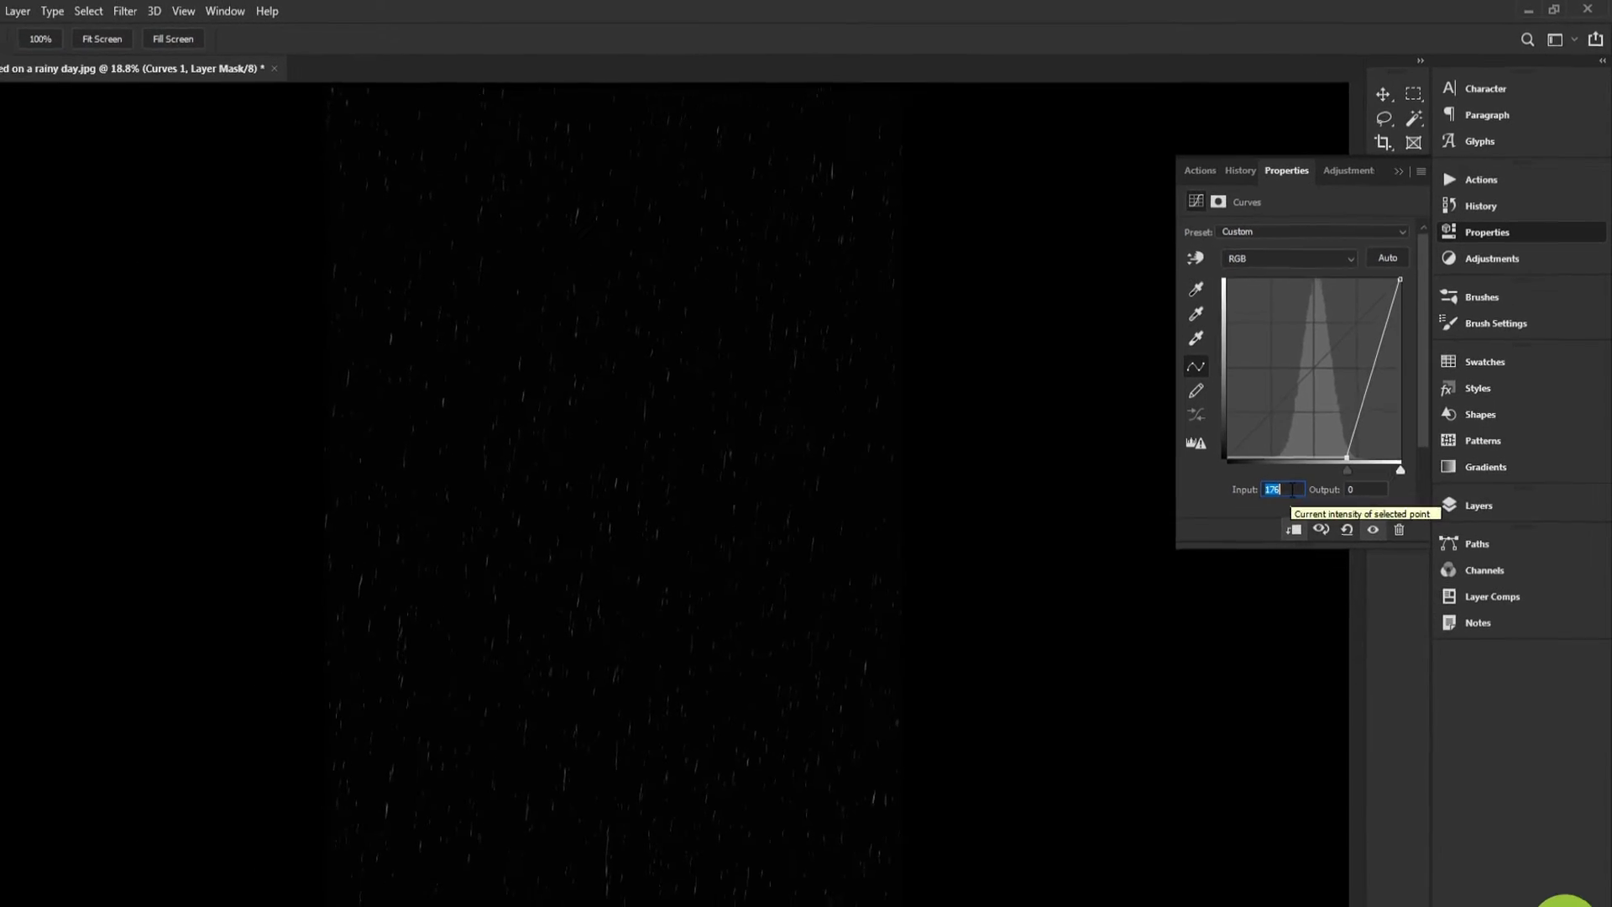
type("175")
key("Return")
left_click(277, 37)
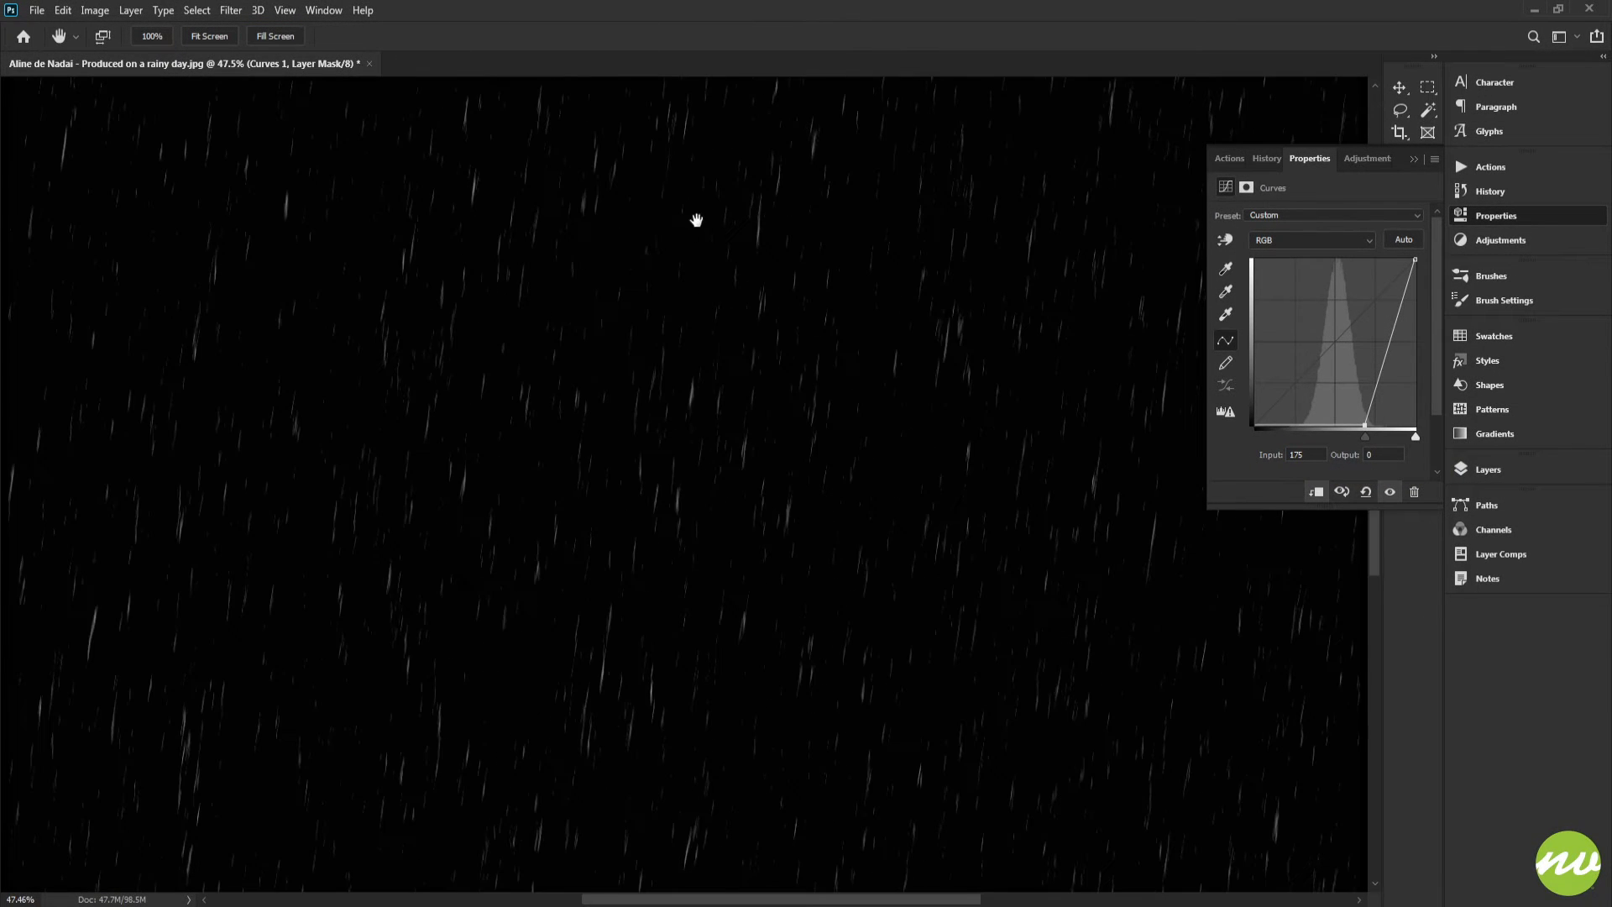
left_click_drag(695, 216, 753, 426)
left_click_drag(705, 272, 779, 499)
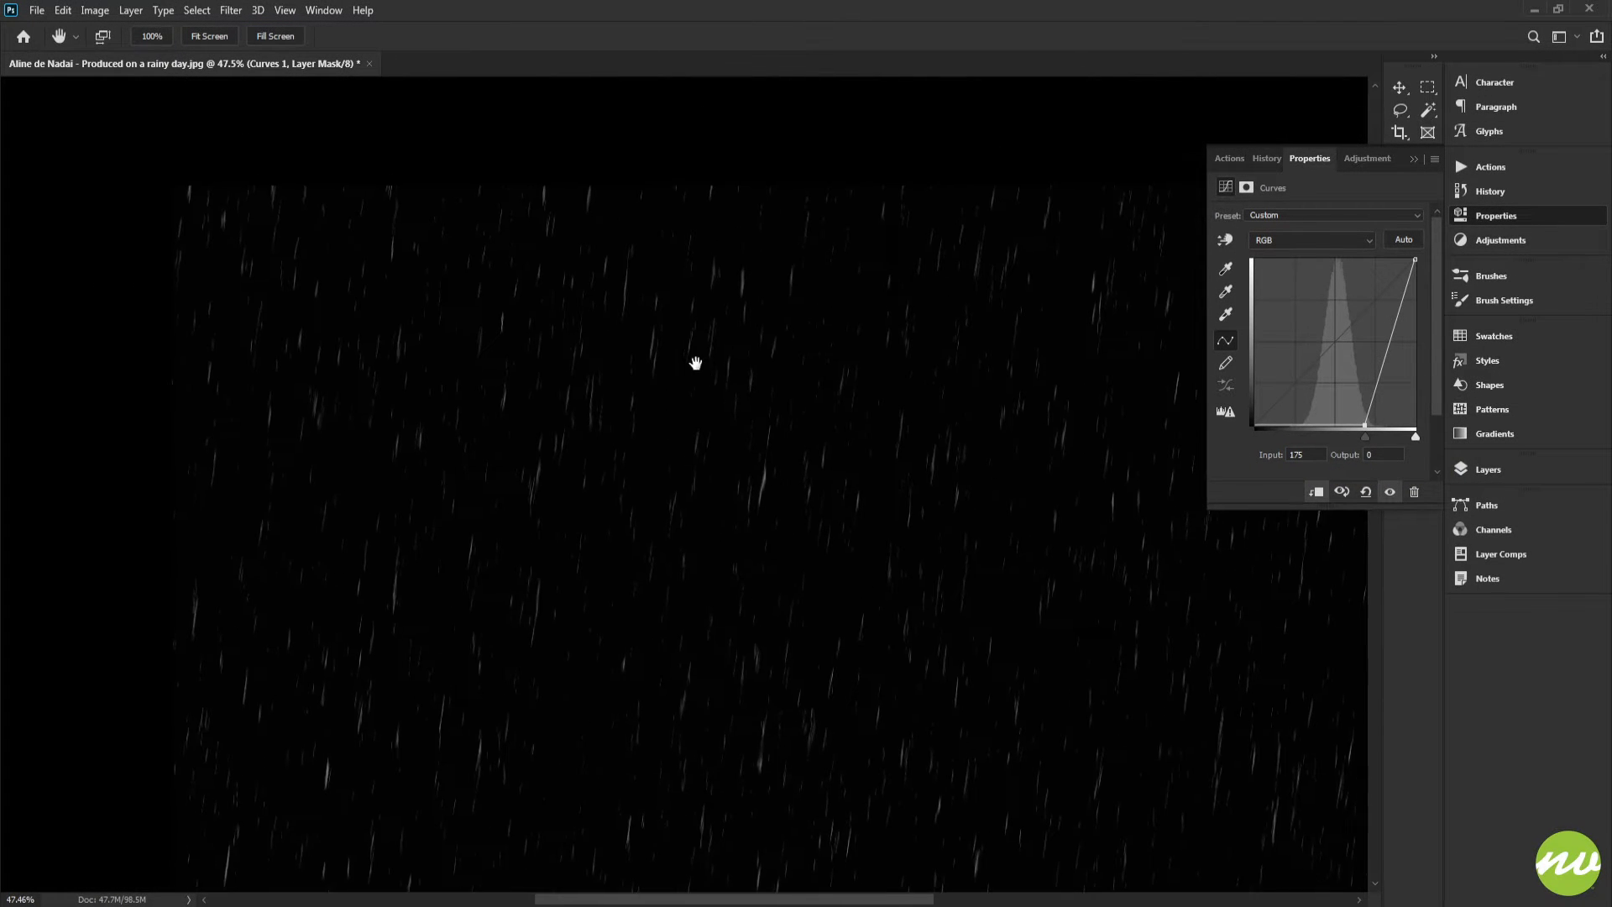
left_click_drag(743, 386, 457, 281)
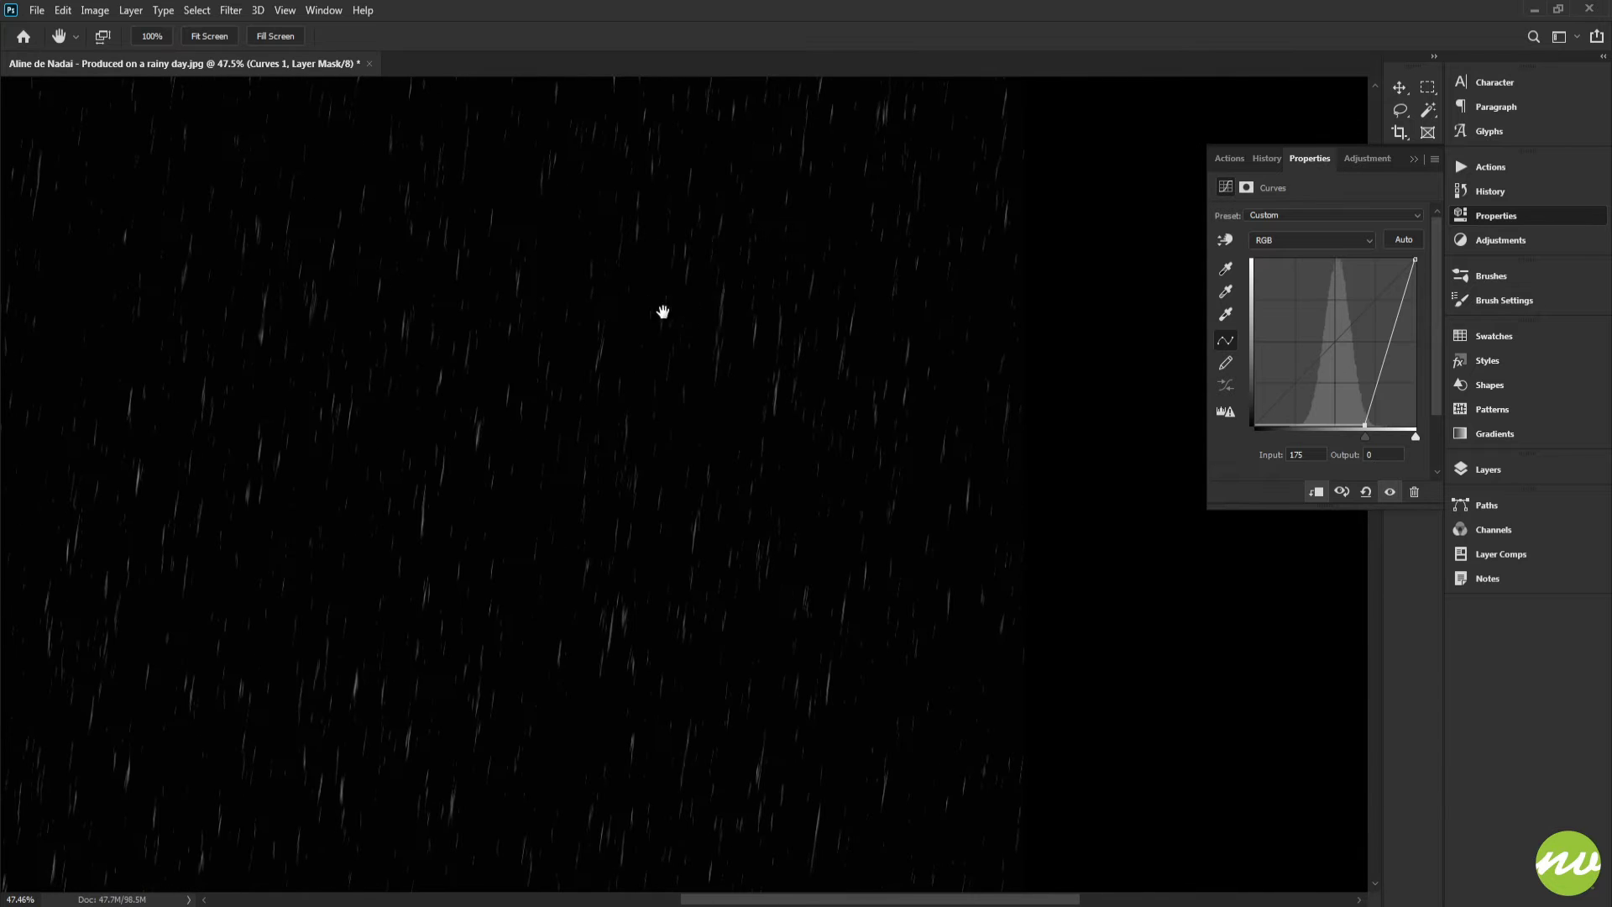
left_click(209, 36)
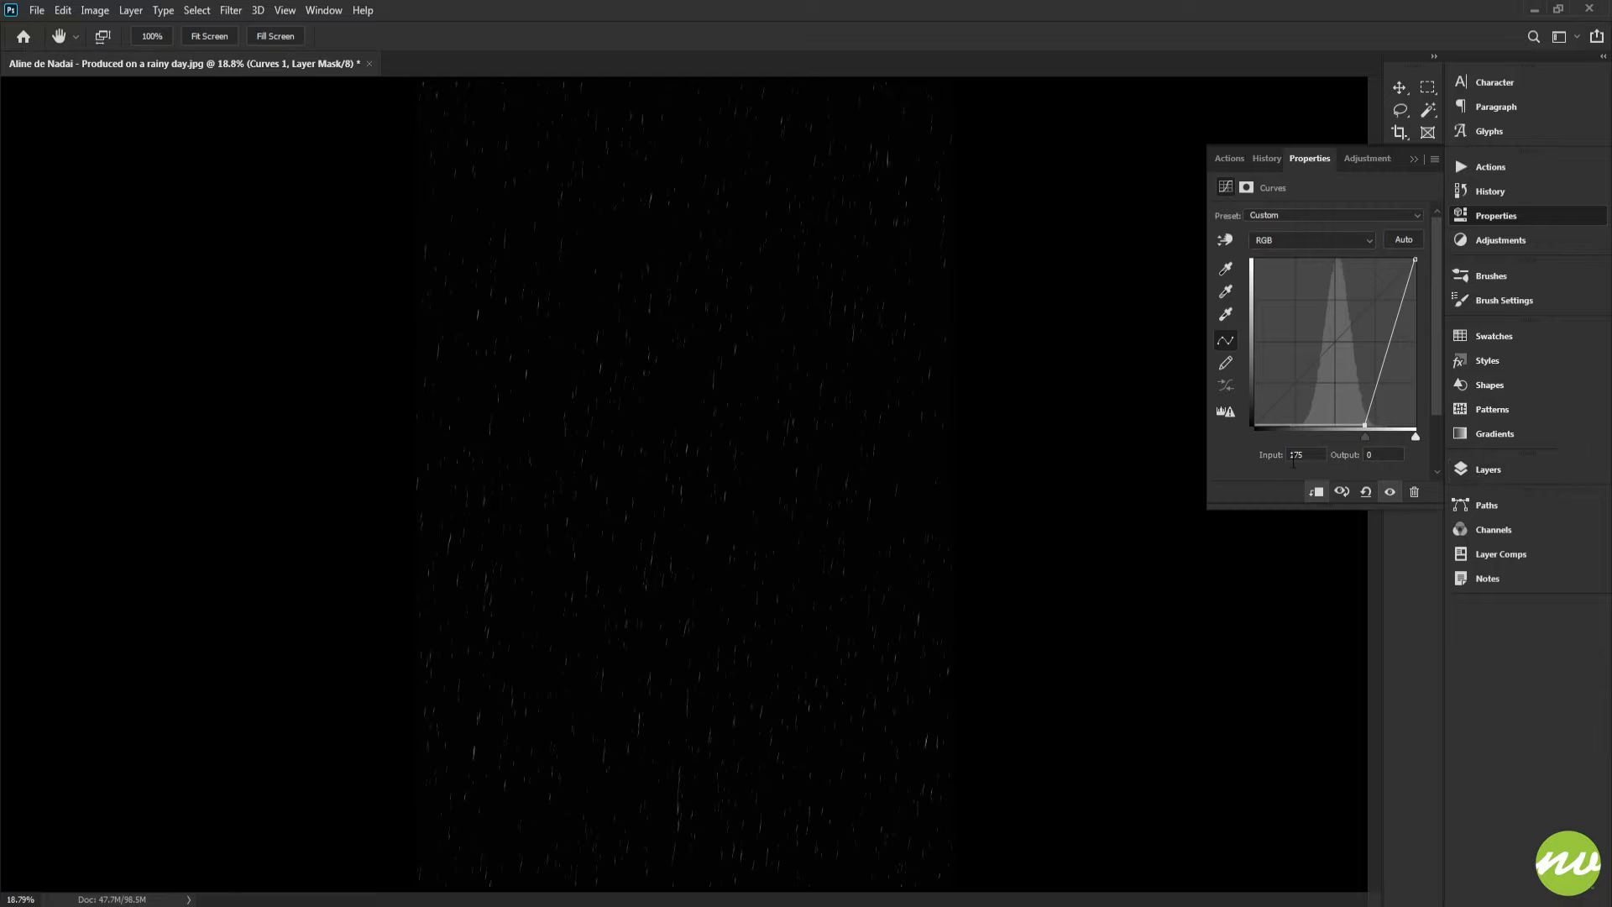
left_click(1475, 470)
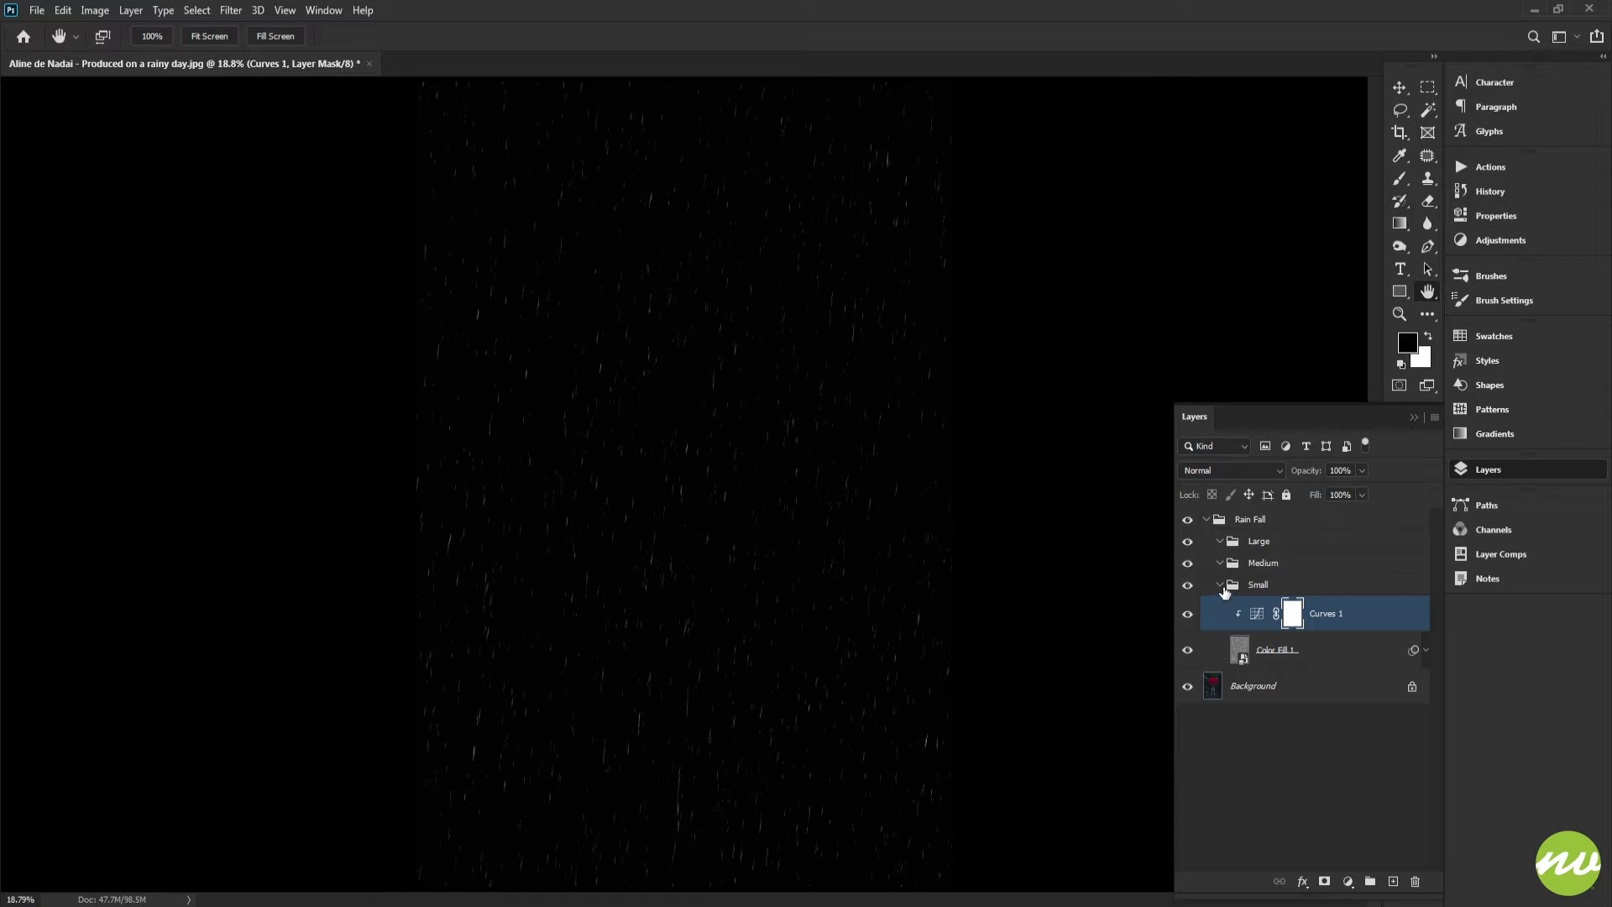
left_click(1297, 657)
left_click(1327, 616, "shift")
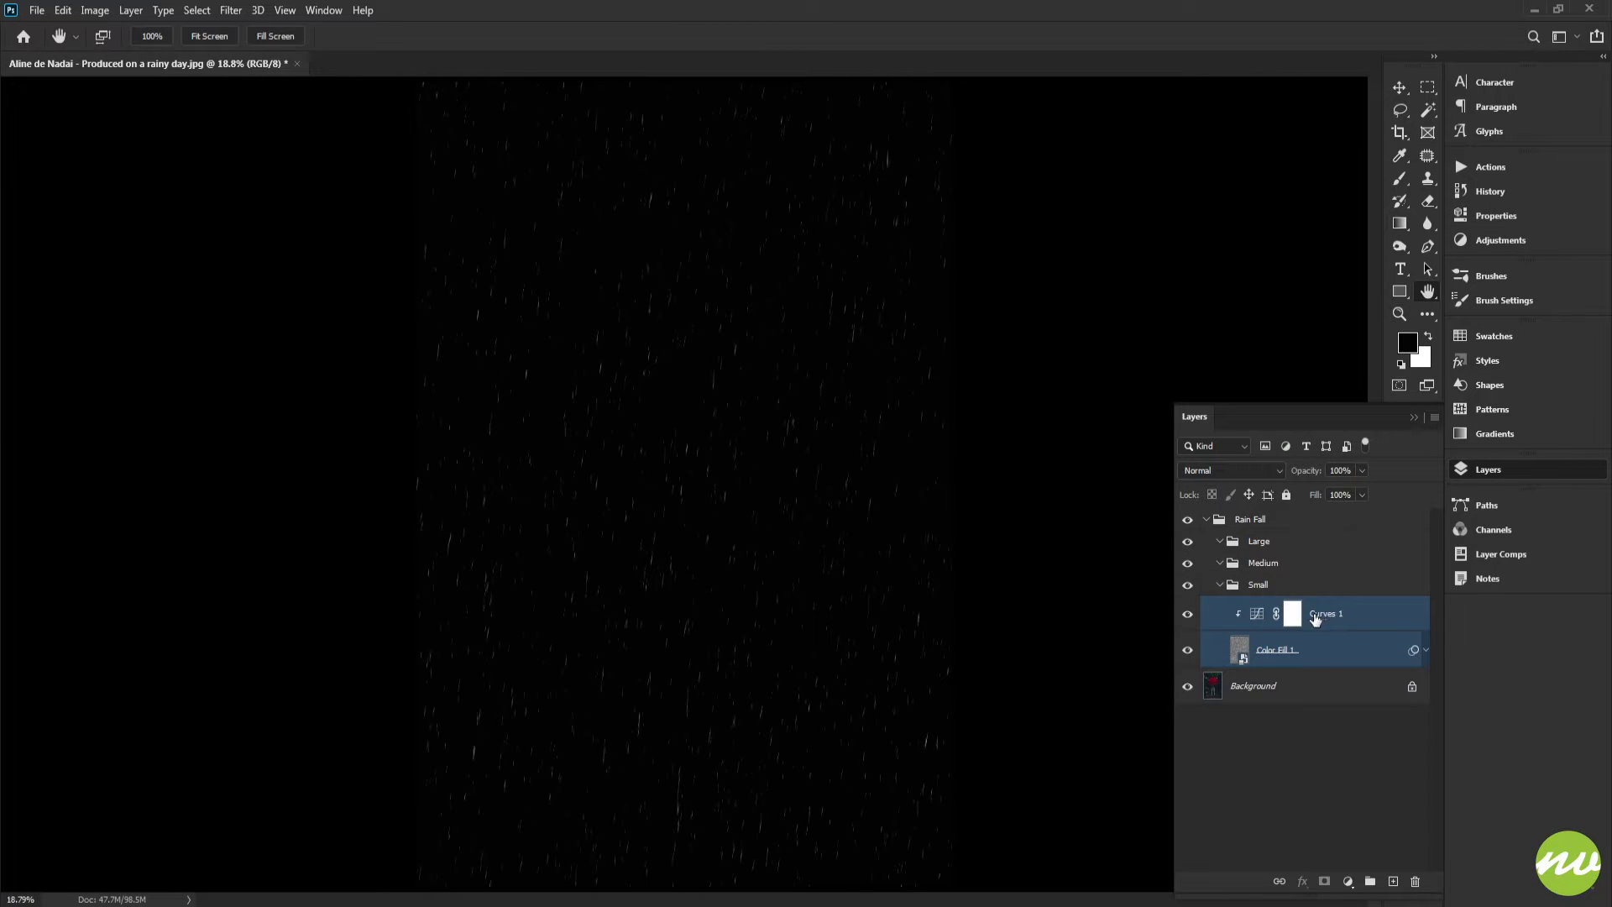
left_click(1275, 648)
left_click_drag(960, 320, 874, 279)
key("ctrl+t")
left_click(704, 344)
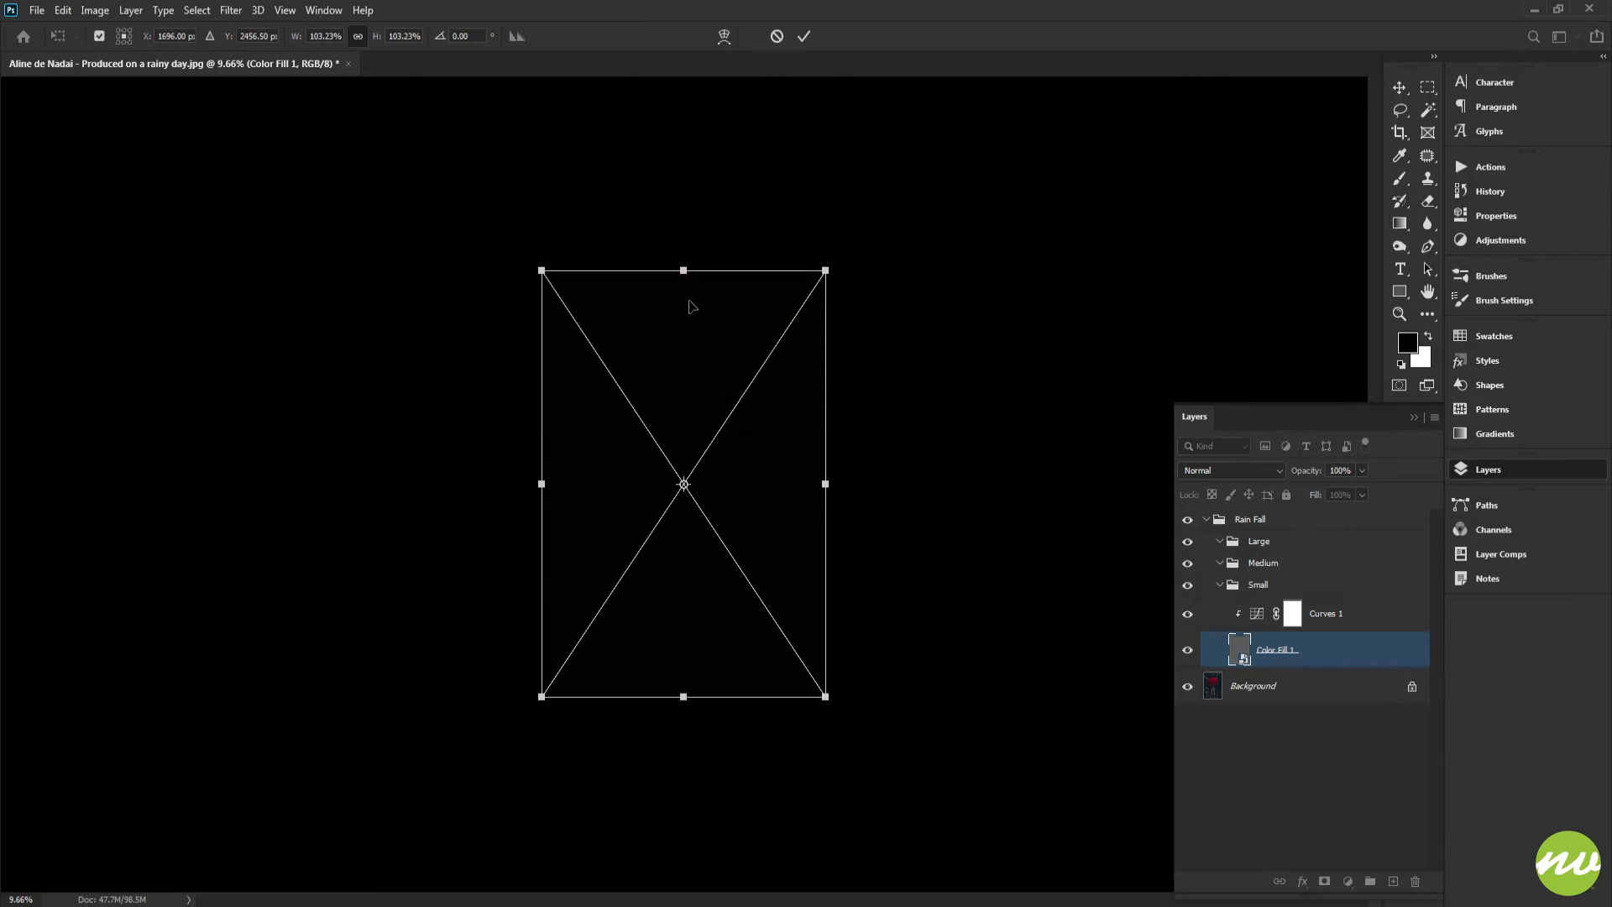
key("Return")
key("h")
left_click(208, 38)
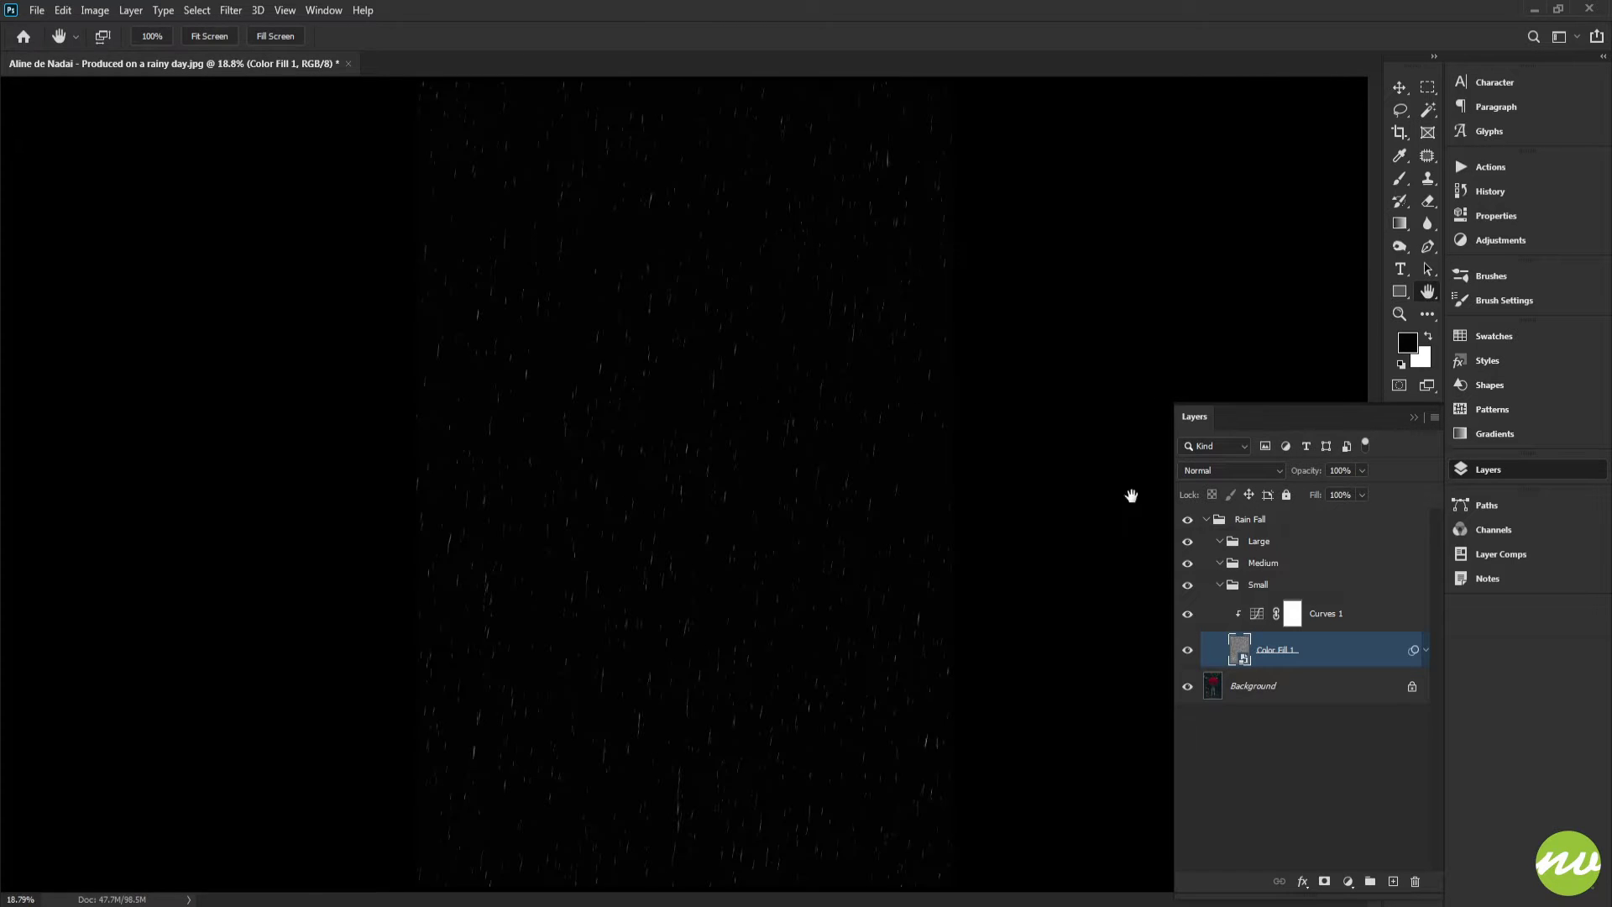
Duplicate the fiber layer and its Curves adjustment into the Medium group
left_click(1346, 616, "shift")
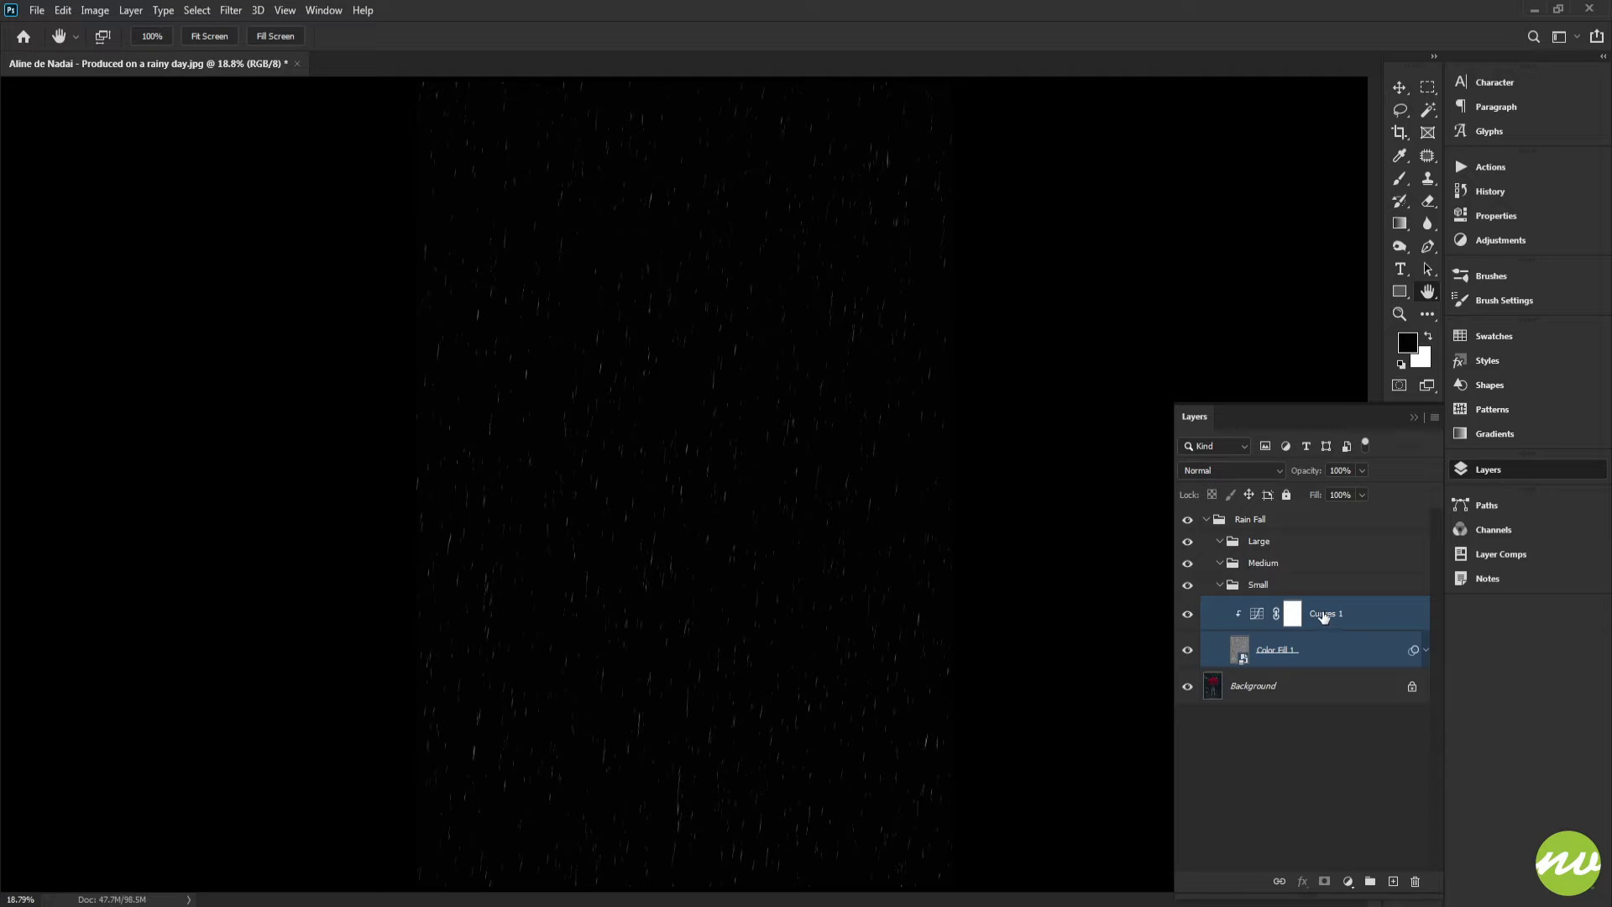
left_click(1304, 648)
left_click(1336, 614, "shift")
left_click_drag(1328, 614, 1322, 574)
left_click(1220, 655)
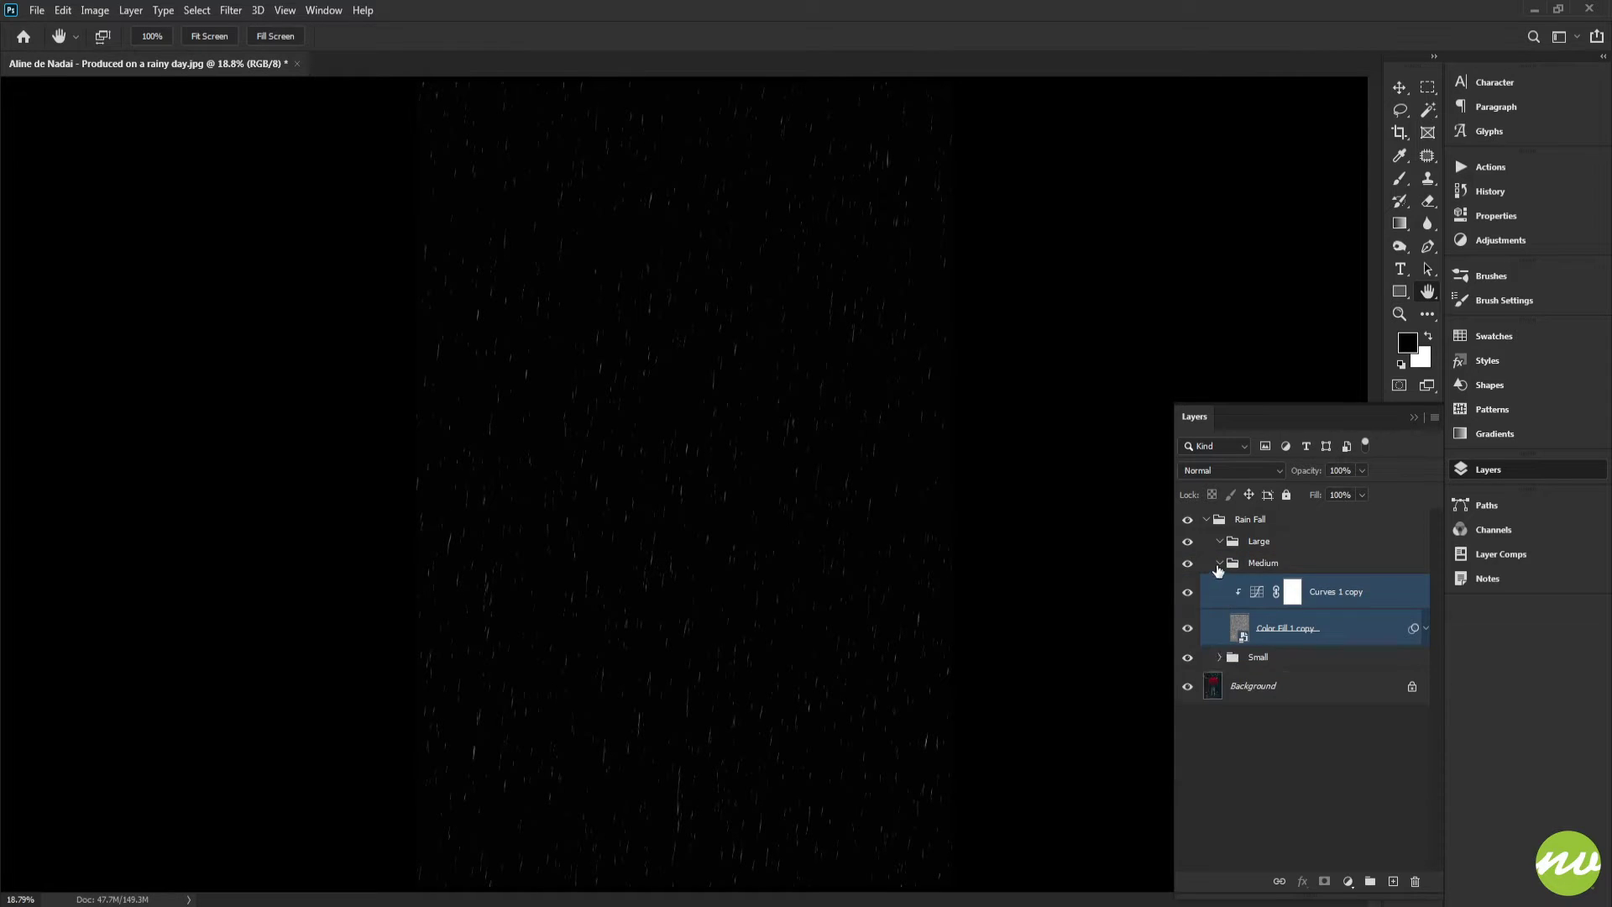
left_click(1220, 564)
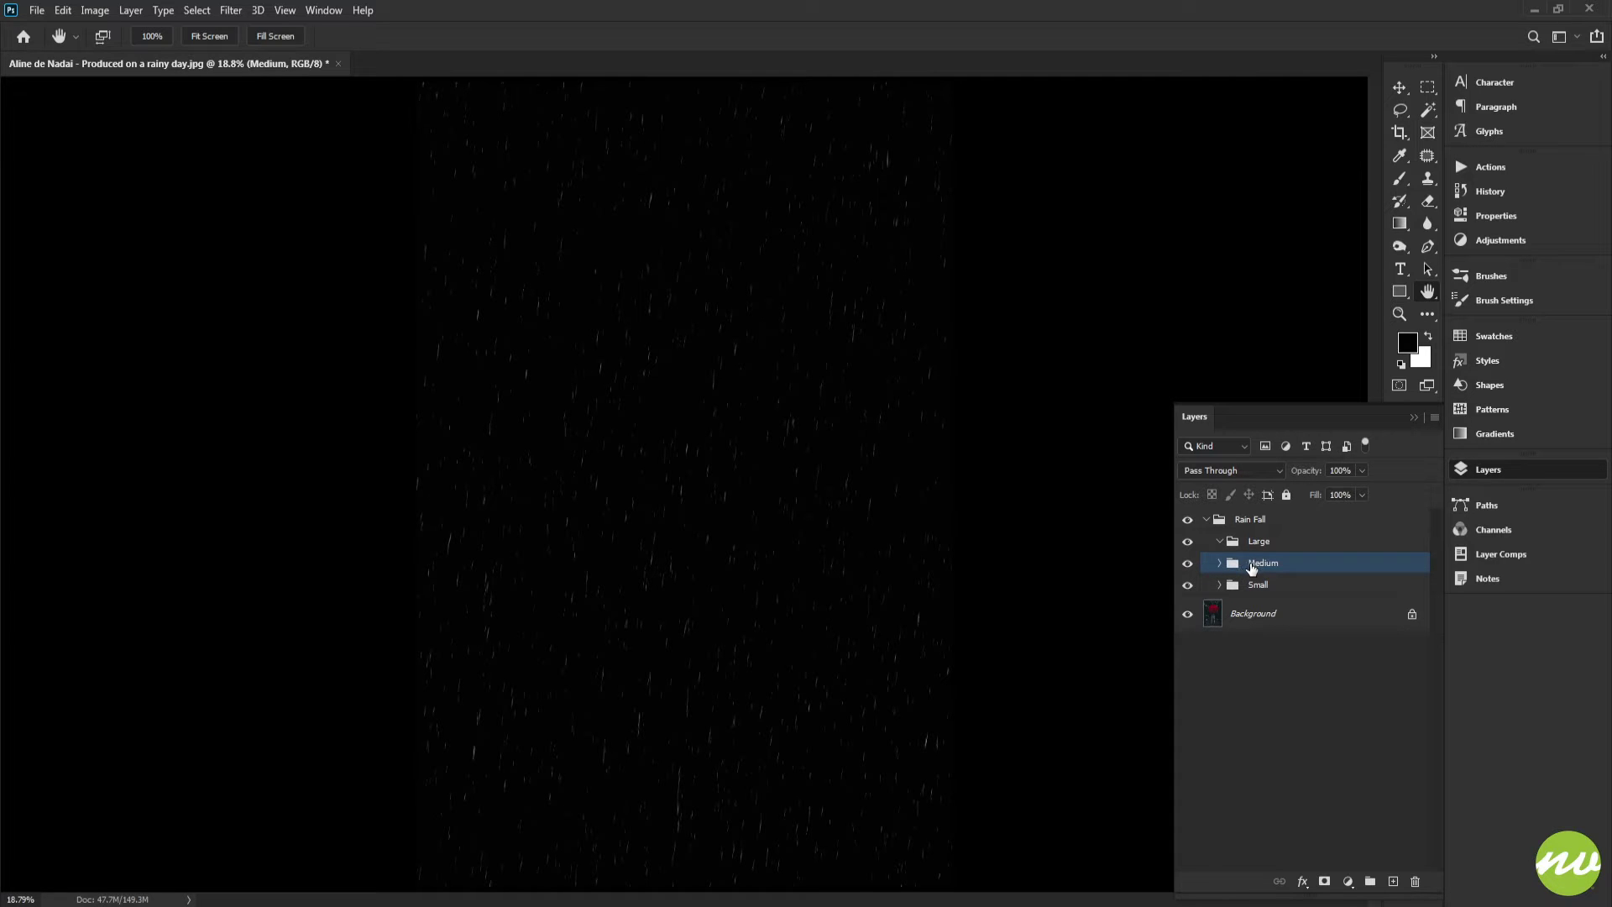
Scale the Medium group up to about 143% wide and 150% tall
scroll(1005, 515, "down", 3)
key("ctrl+t")
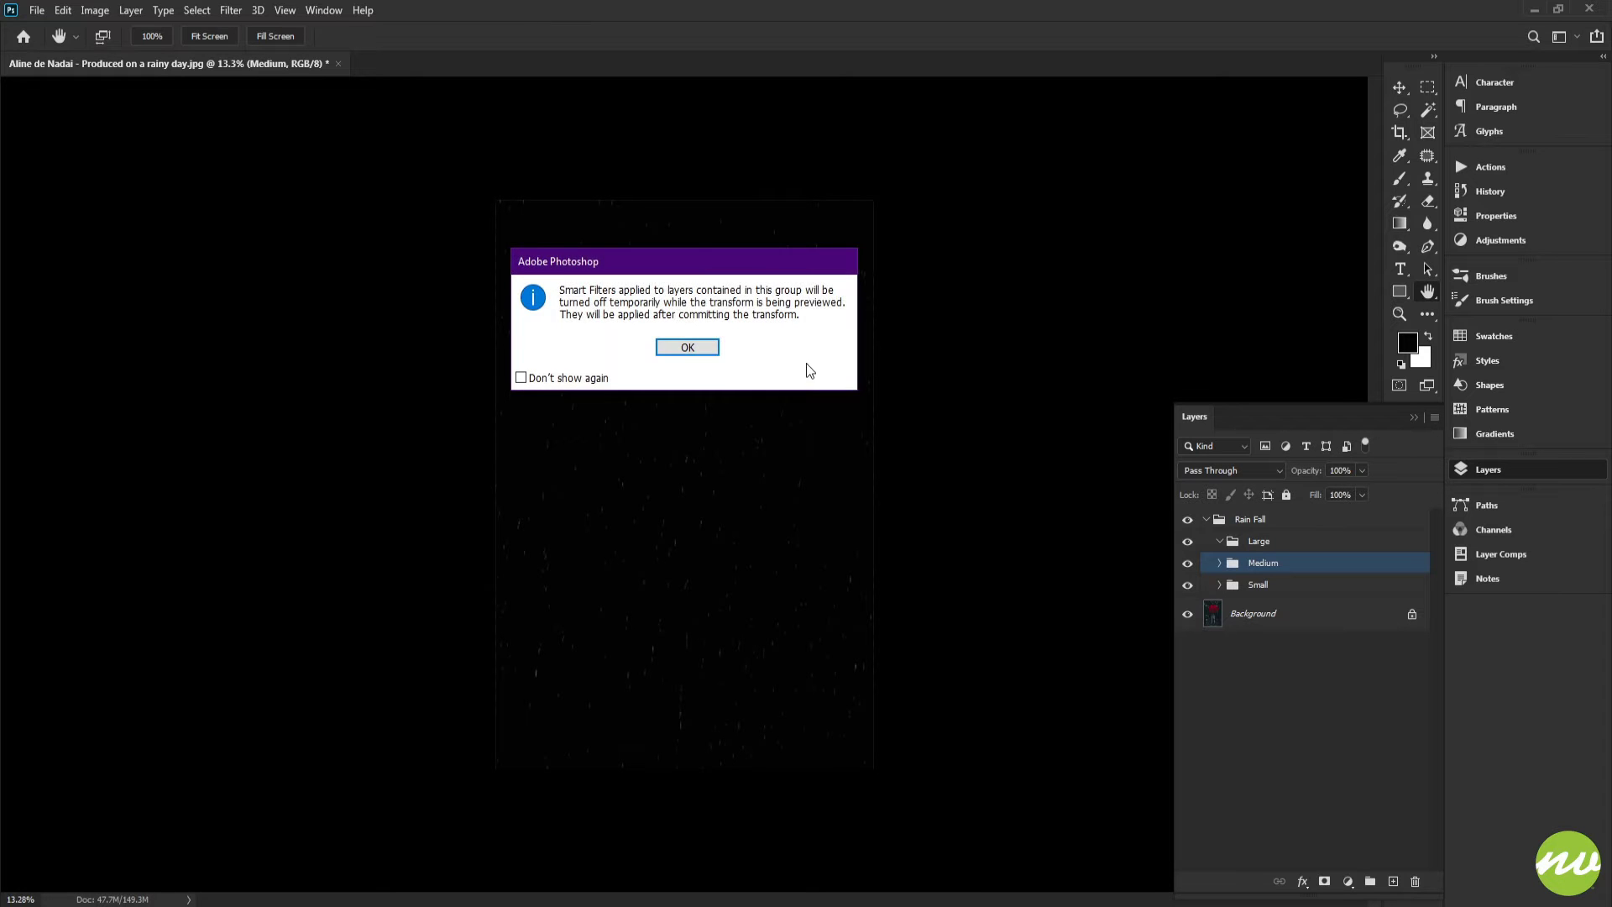
left_click(706, 351)
scroll(794, 331, "down", 3)
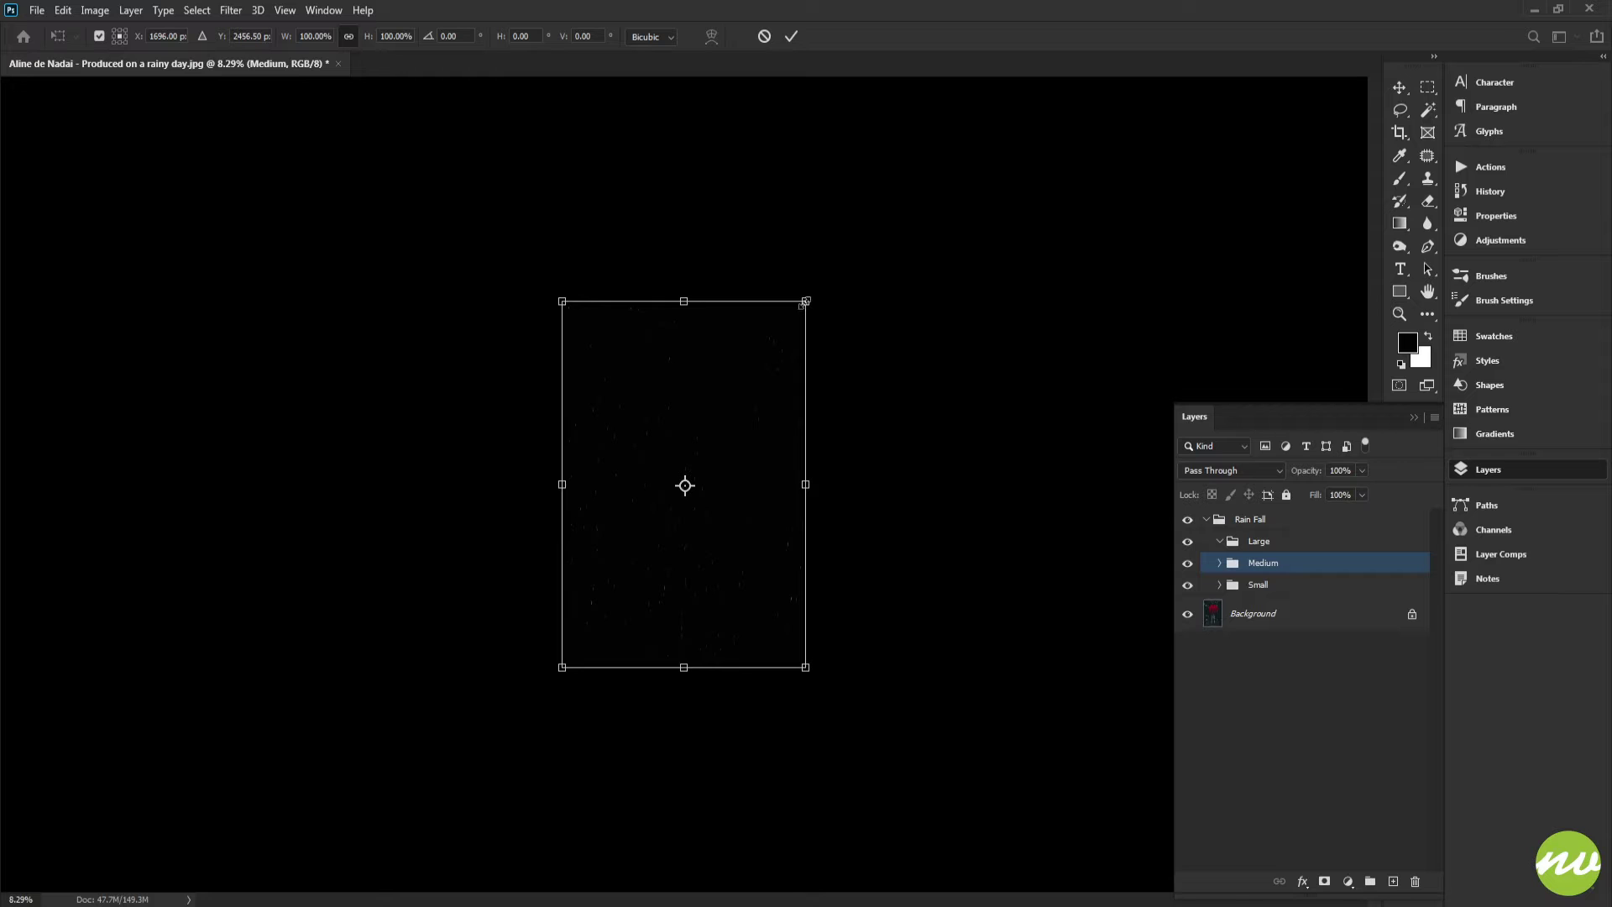
left_click_drag(805, 303, 858, 221)
left_click_drag(686, 224, 685, 215)
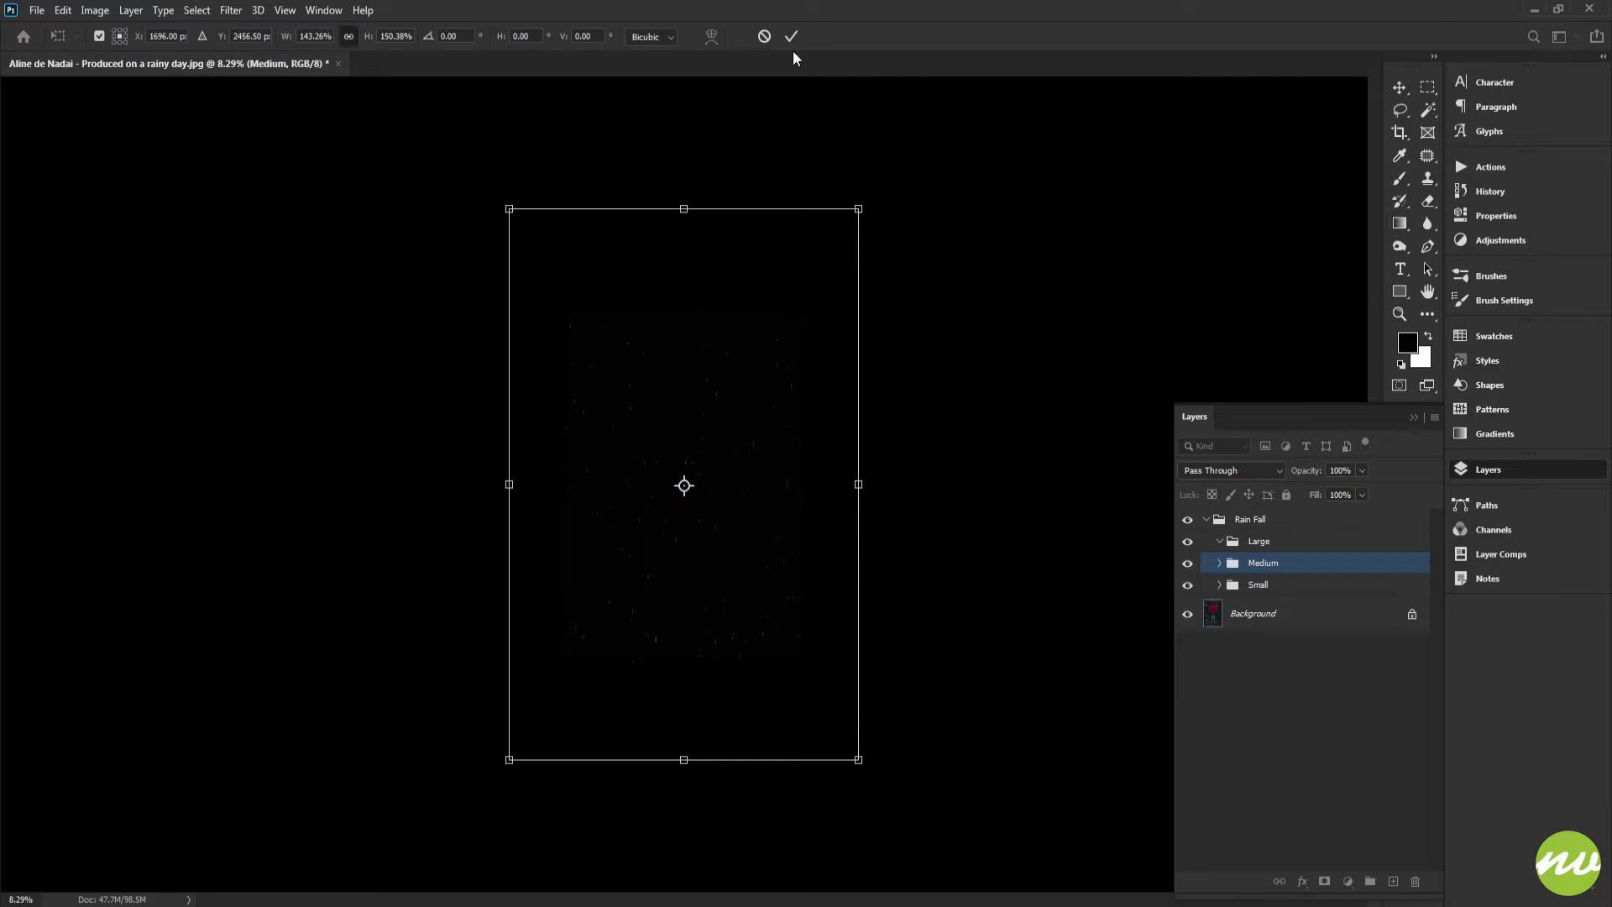
left_click(791, 36)
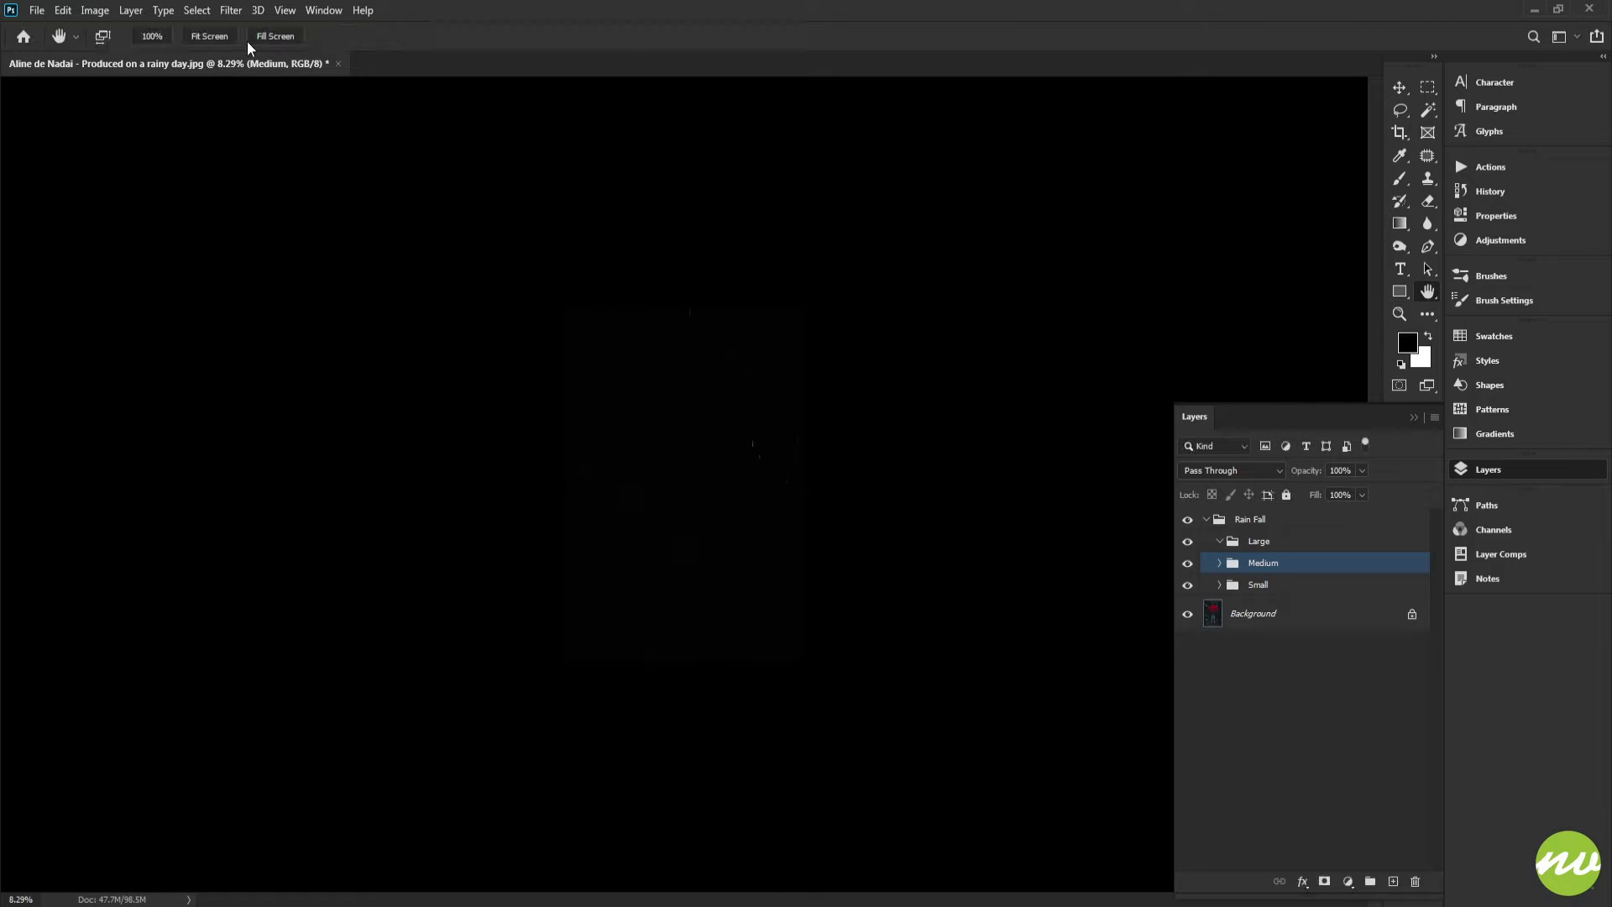
left_click(235, 37)
Convert the Medium group's fiber copy and Curves copy into a single smart object
left_click(1220, 564)
scroll(999, 554, "down", 2)
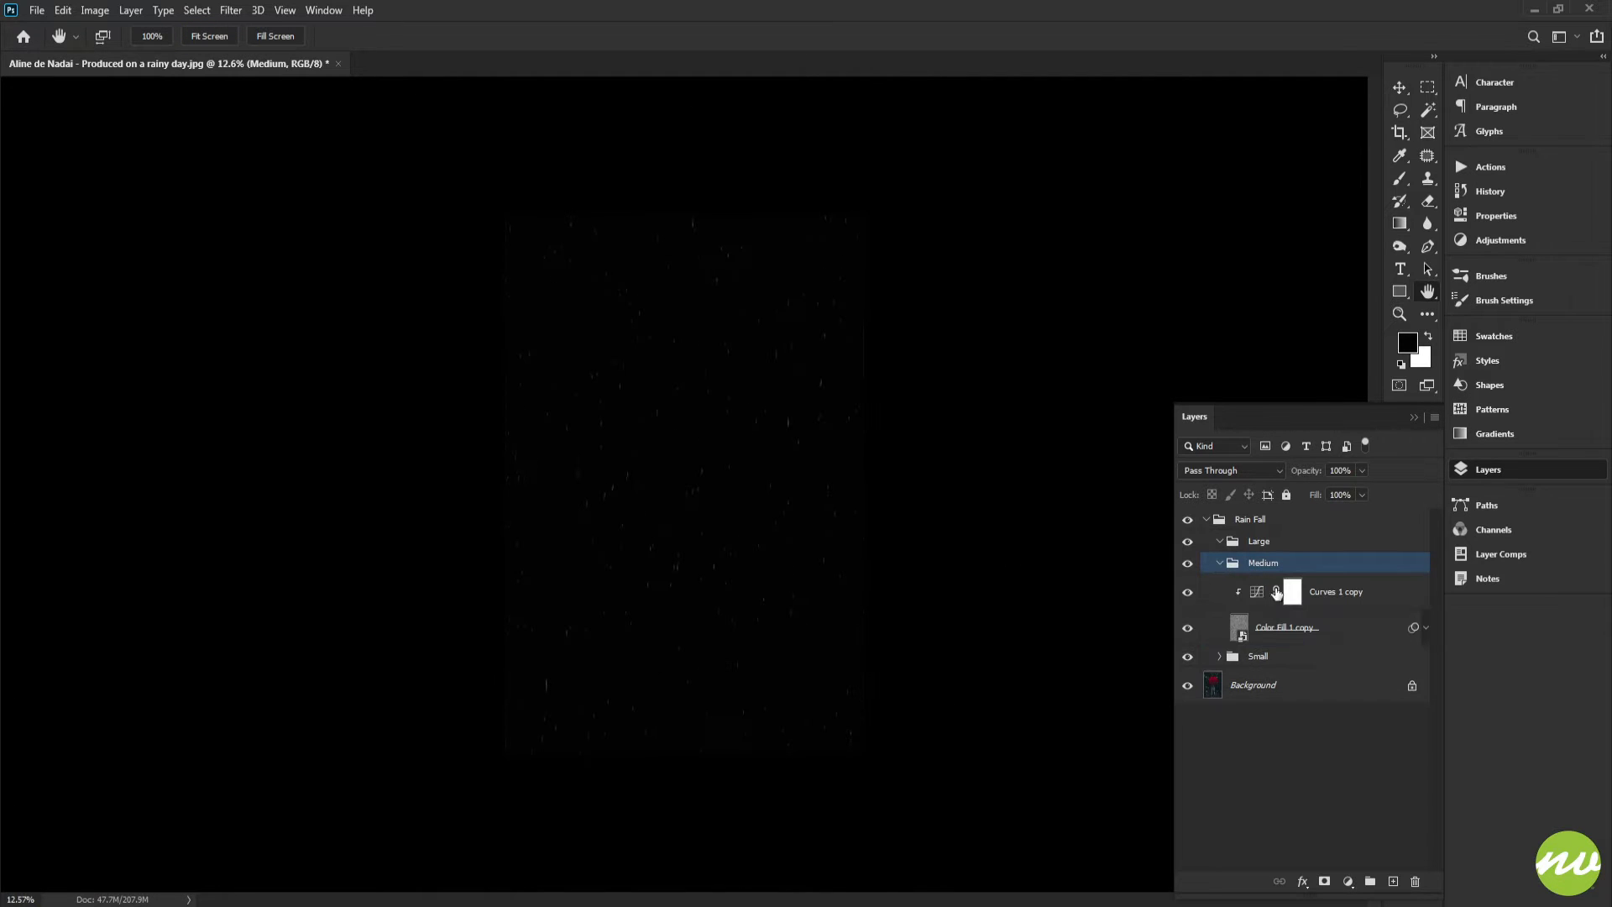
left_click(1325, 593)
left_click(1305, 629, "shift")
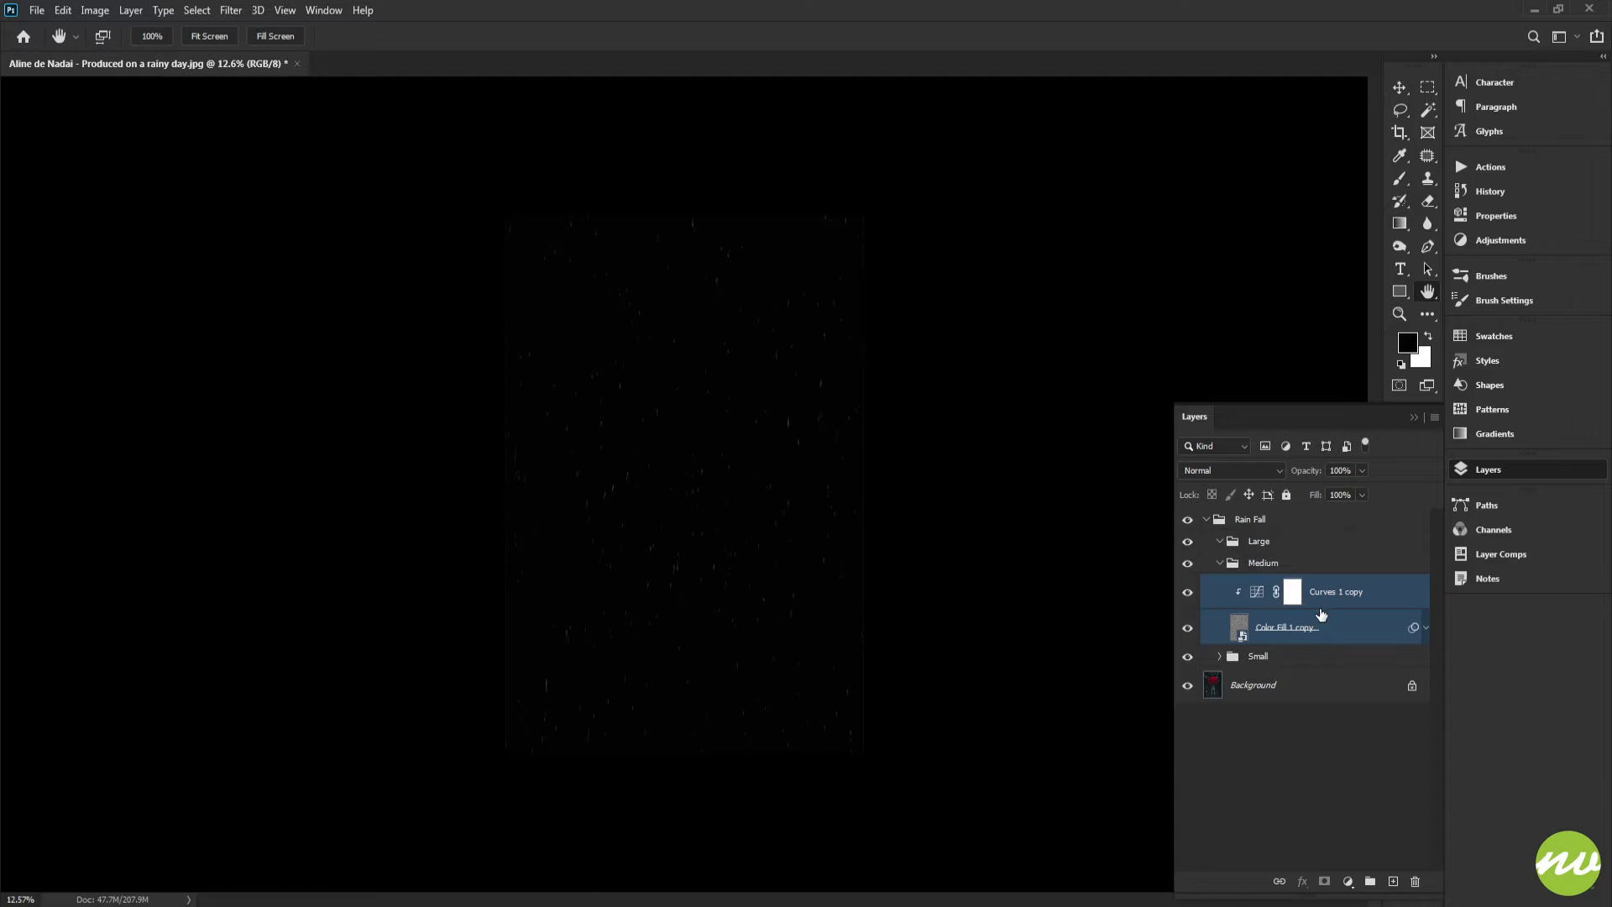
right_click(1321, 614)
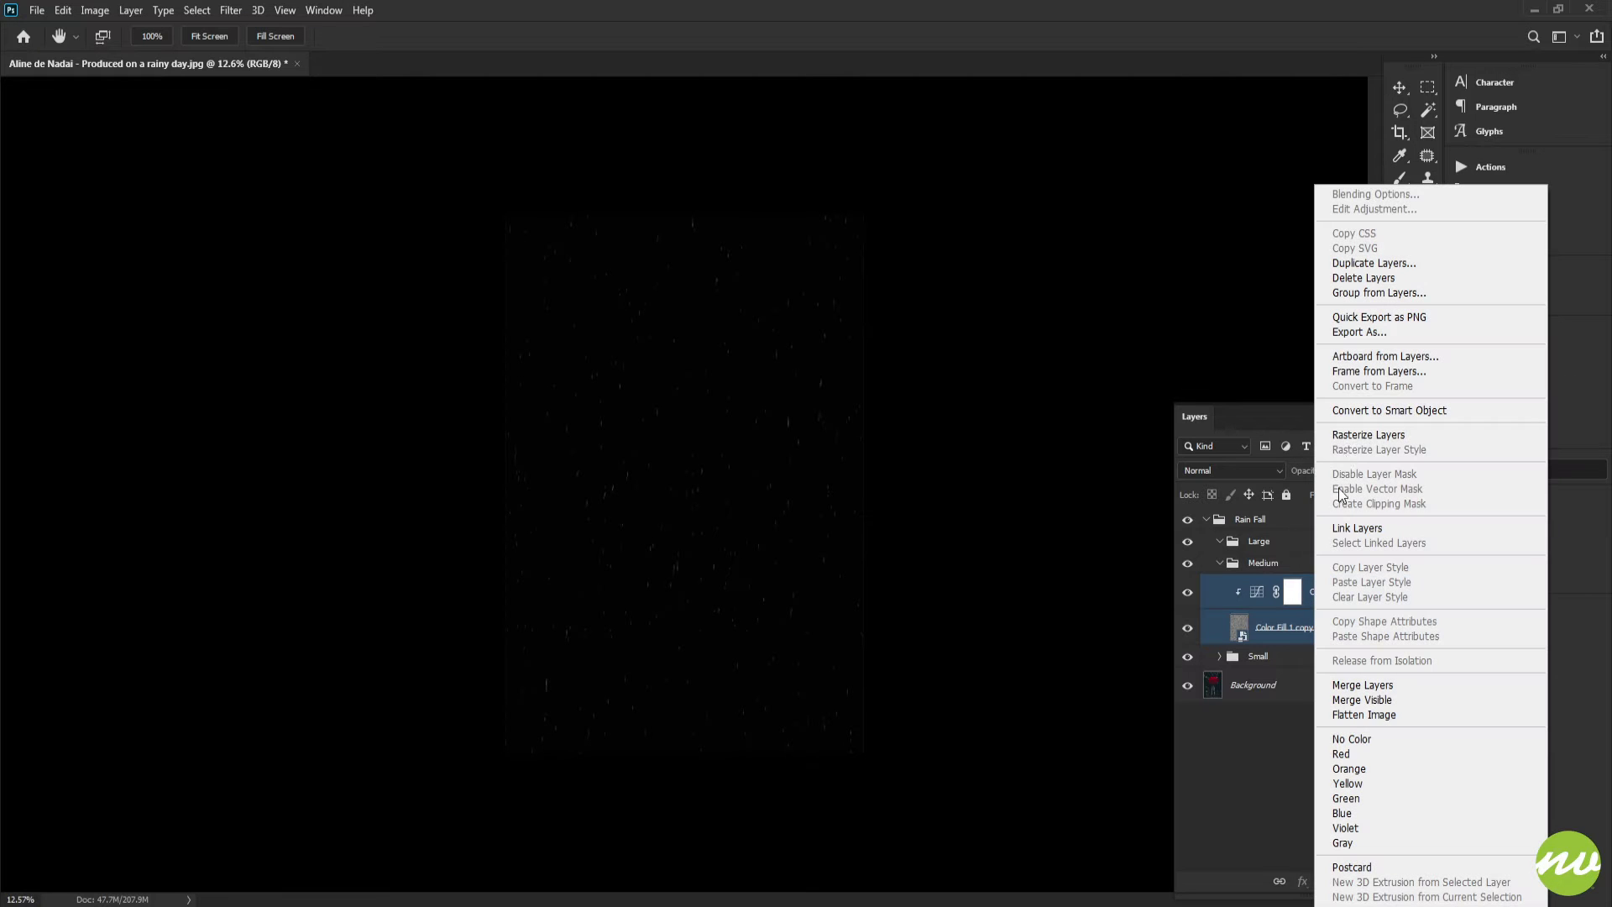
left_click(1358, 405)
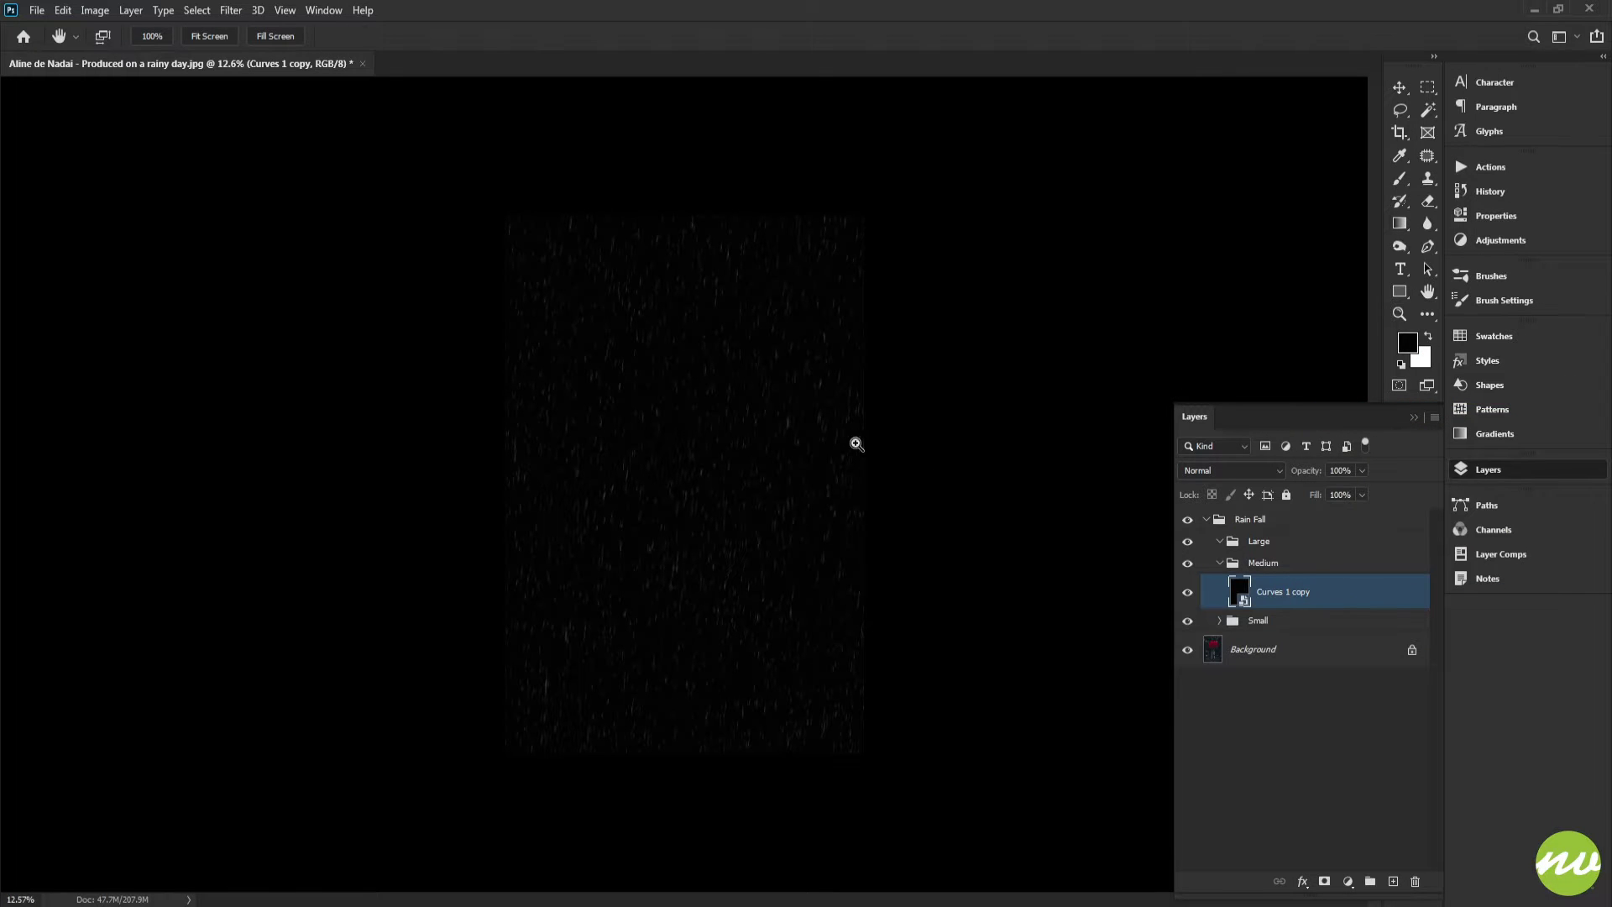
key("ctrl+t")
key("Escape")
Rename the new smart object Medium, matching its group name, and collapse the Medium group
double_click(1266, 563)
key("ctrl+c")
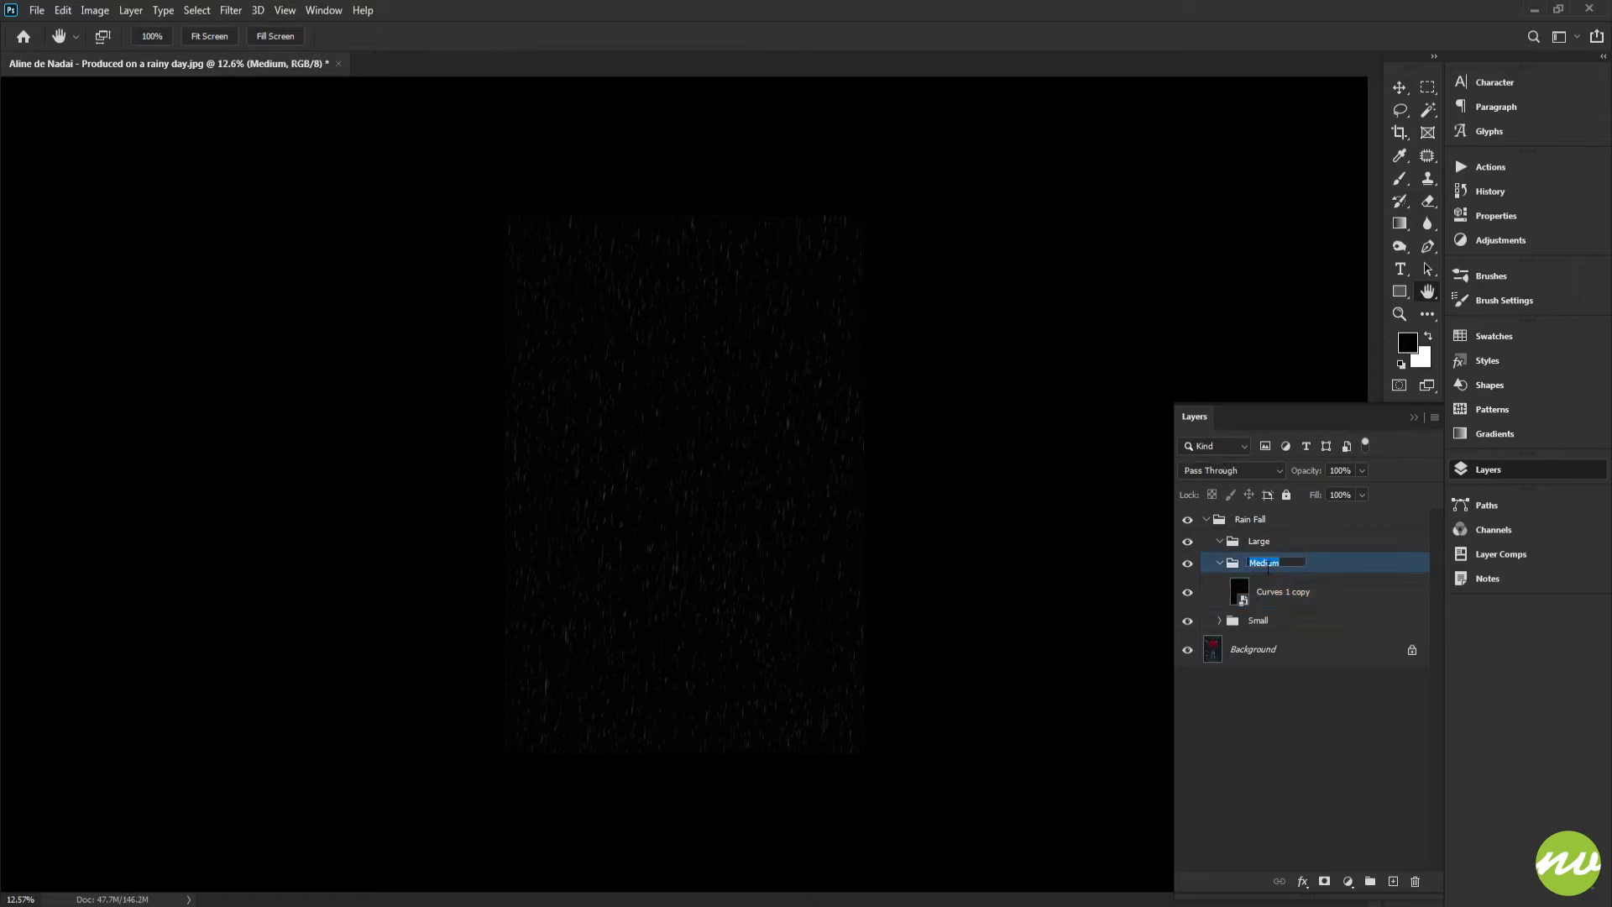
double_click(1276, 593)
key("ctrl+v")
key("Return")
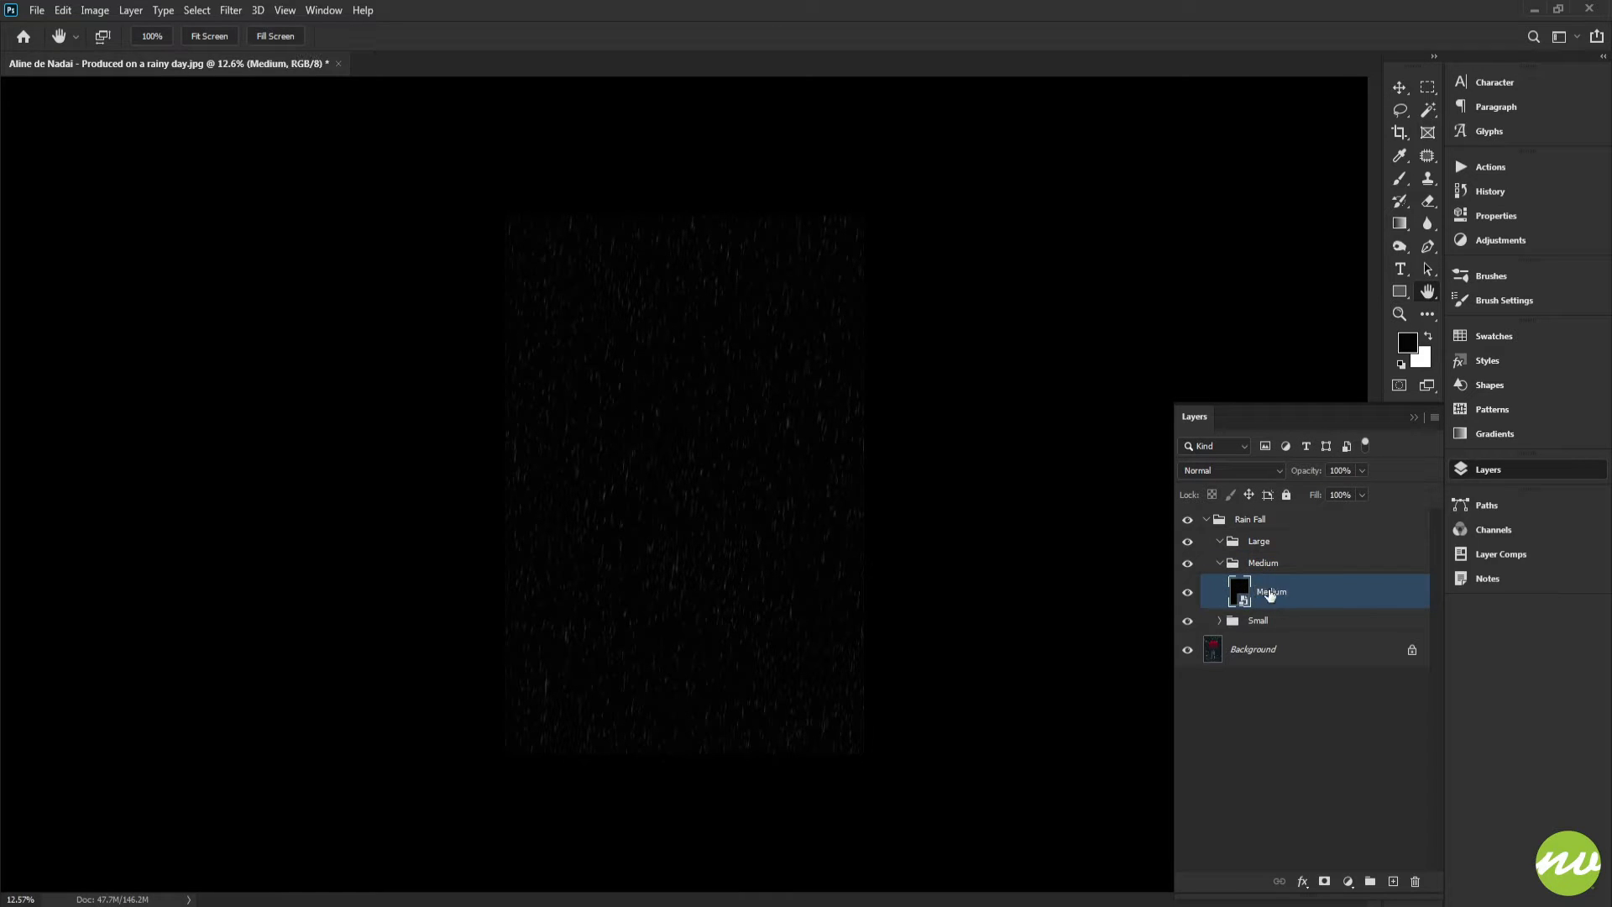
left_click(1219, 563)
left_click(1220, 585)
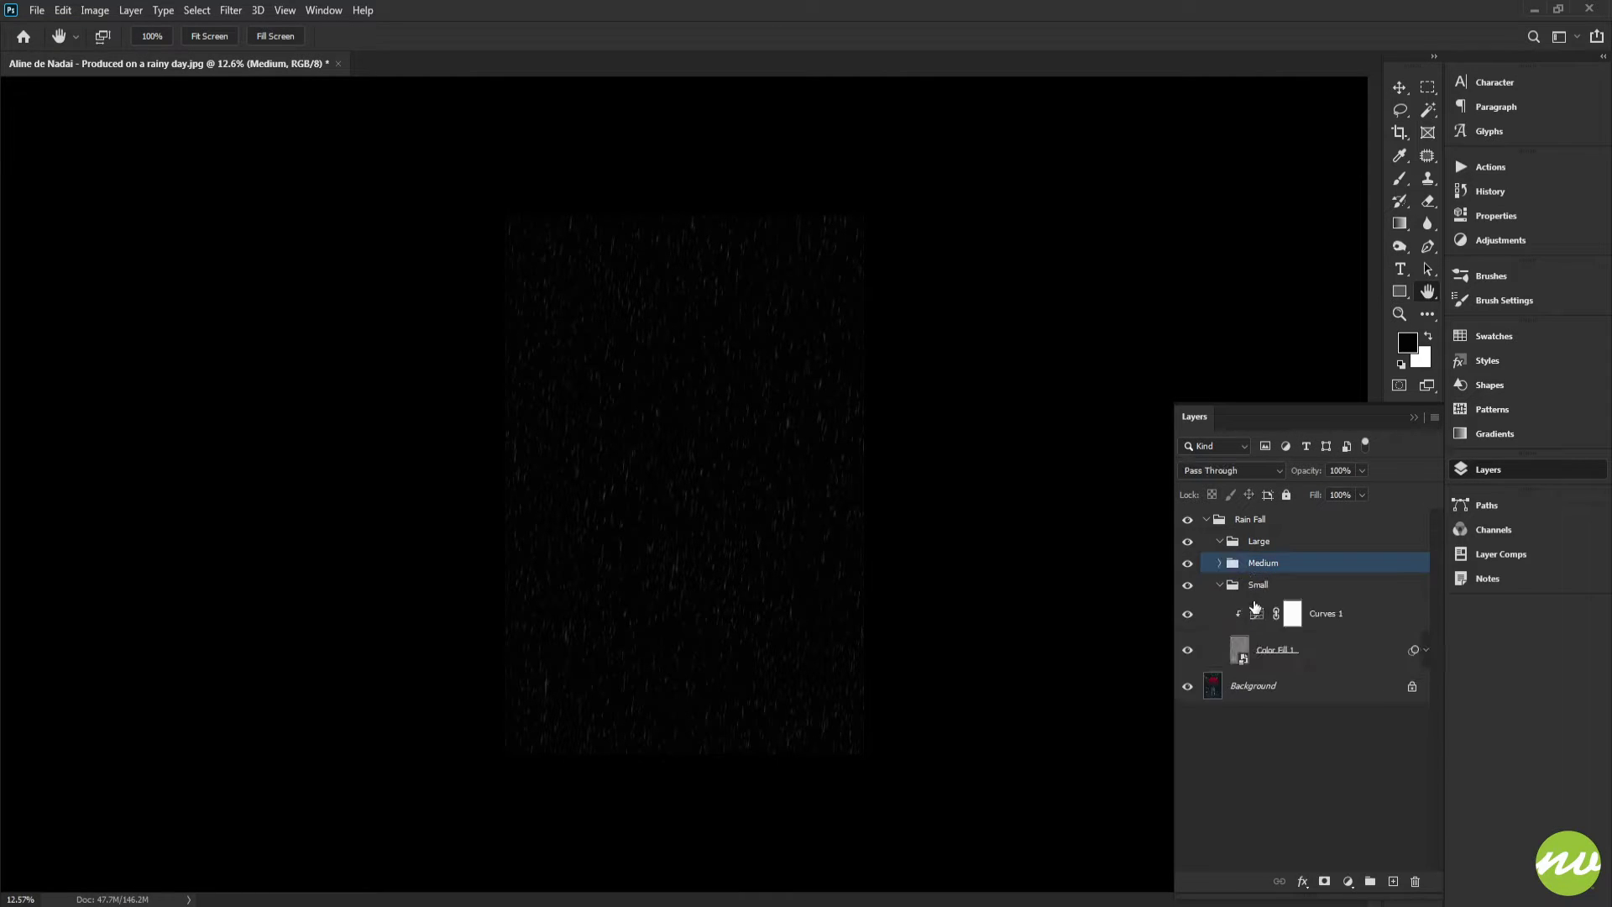
Duplicate the Small group's fiber layer and Curves adjustment into the Large group
double_click(1262, 590)
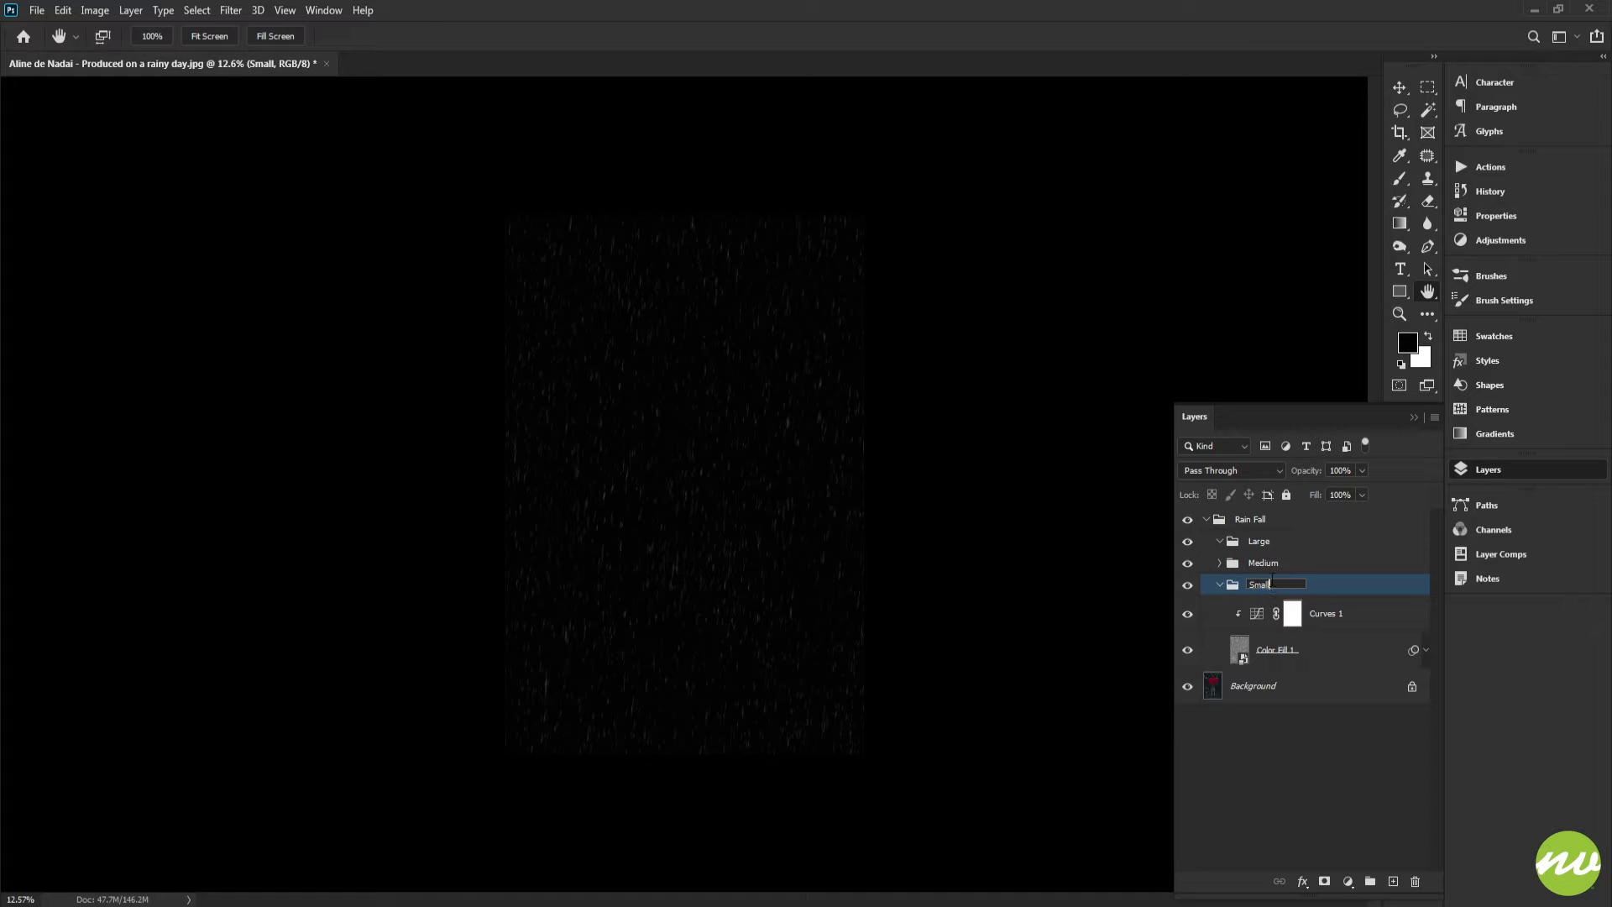
left_click(1317, 615)
left_click(1312, 650, "shift")
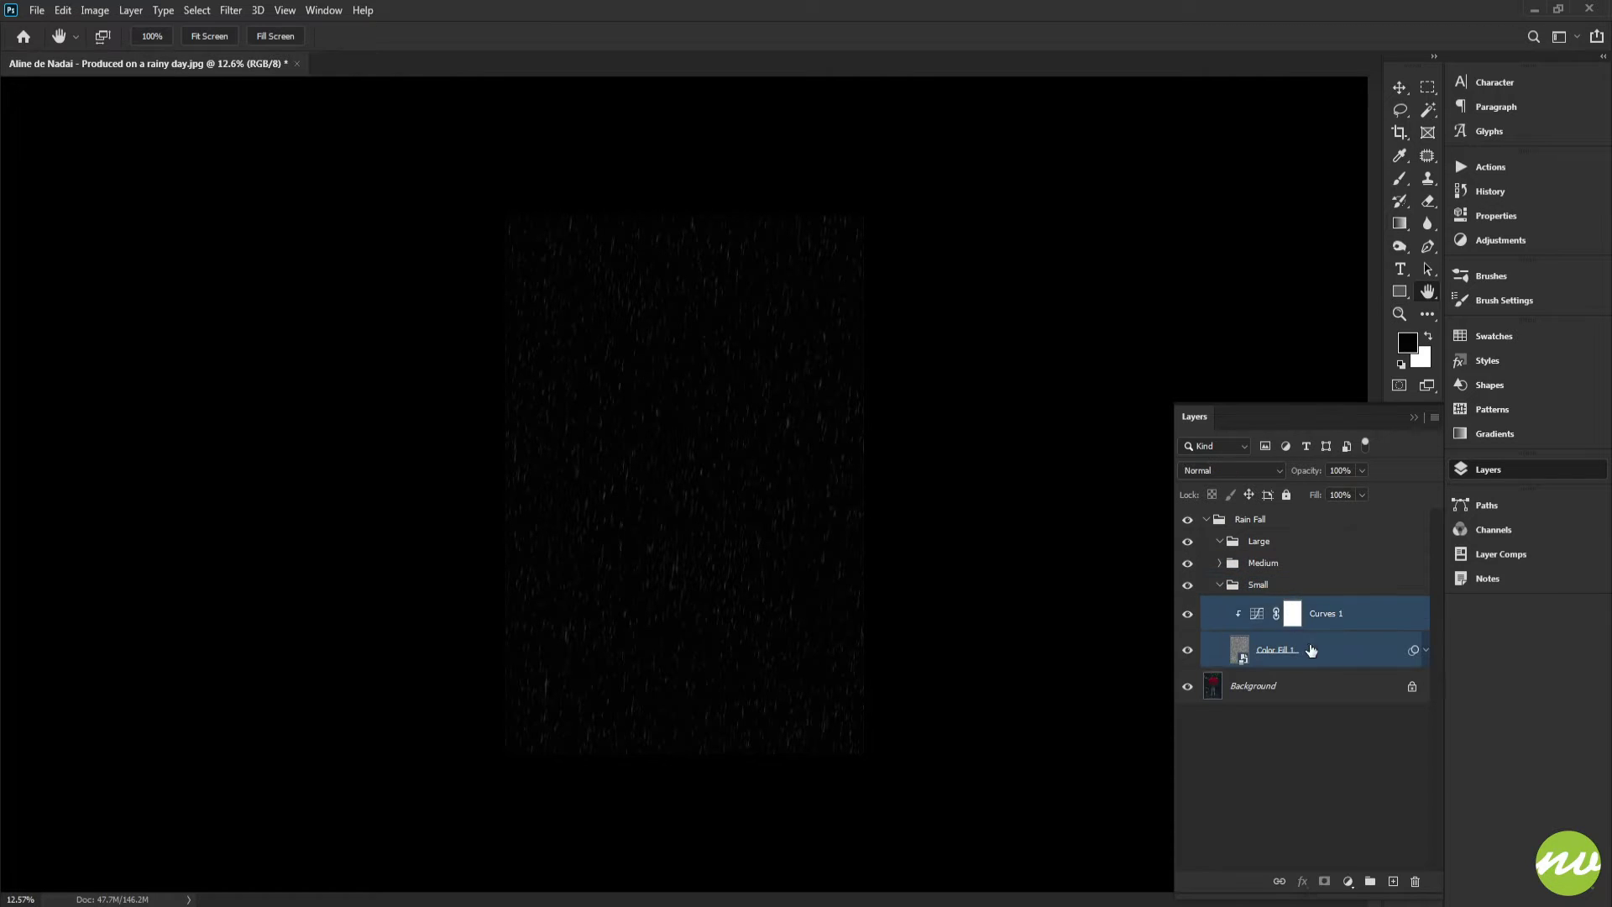
left_click(1221, 587)
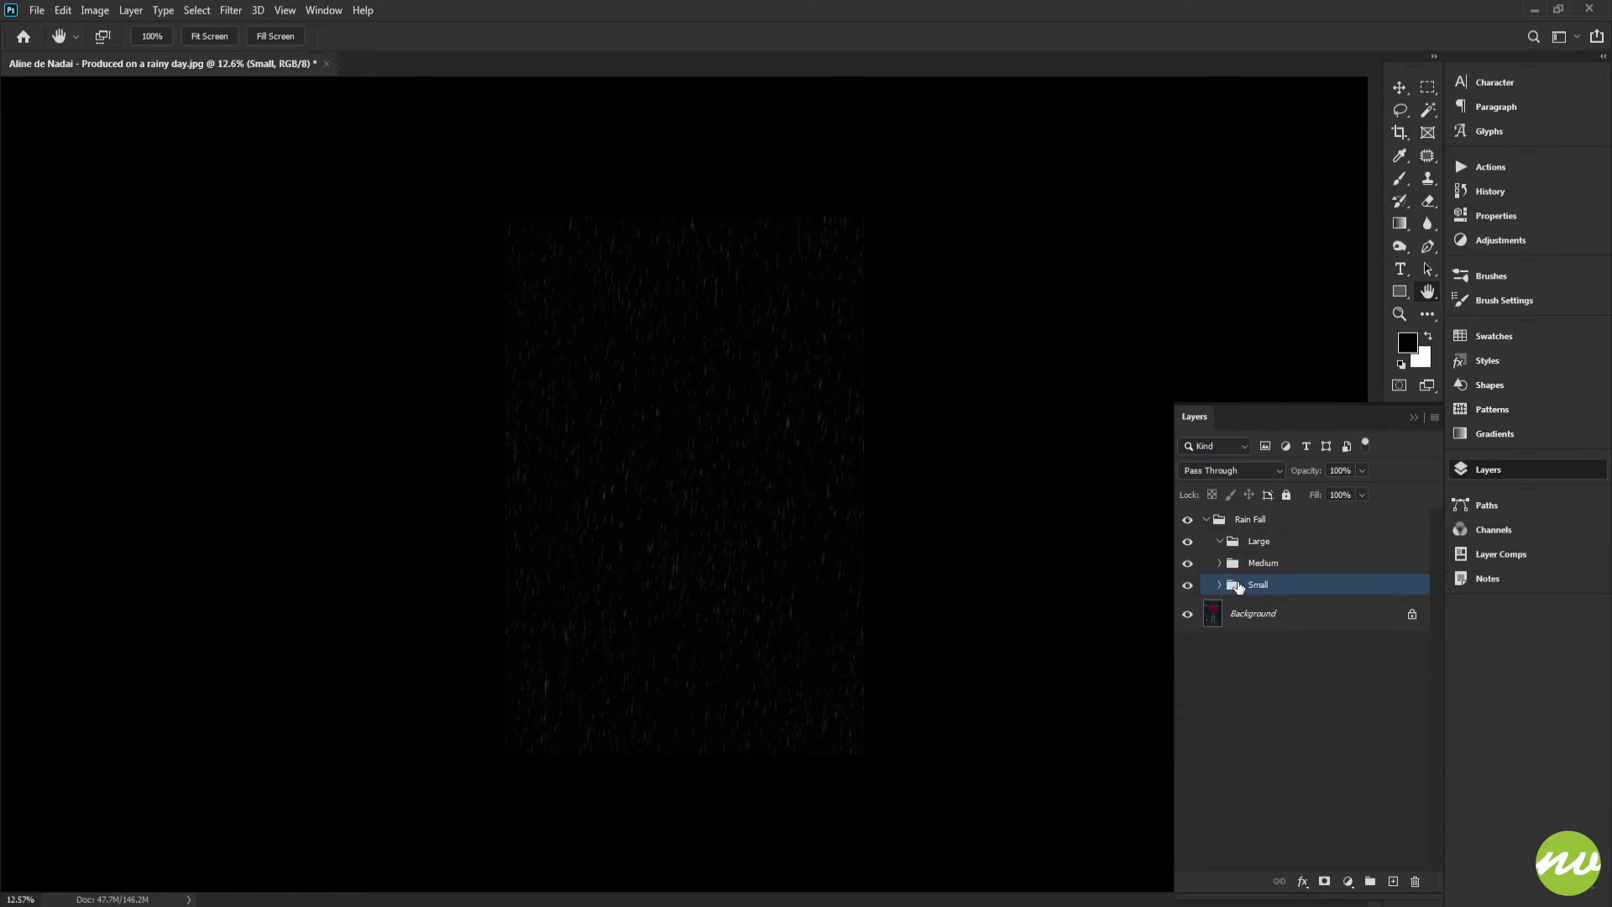
left_click(1220, 585)
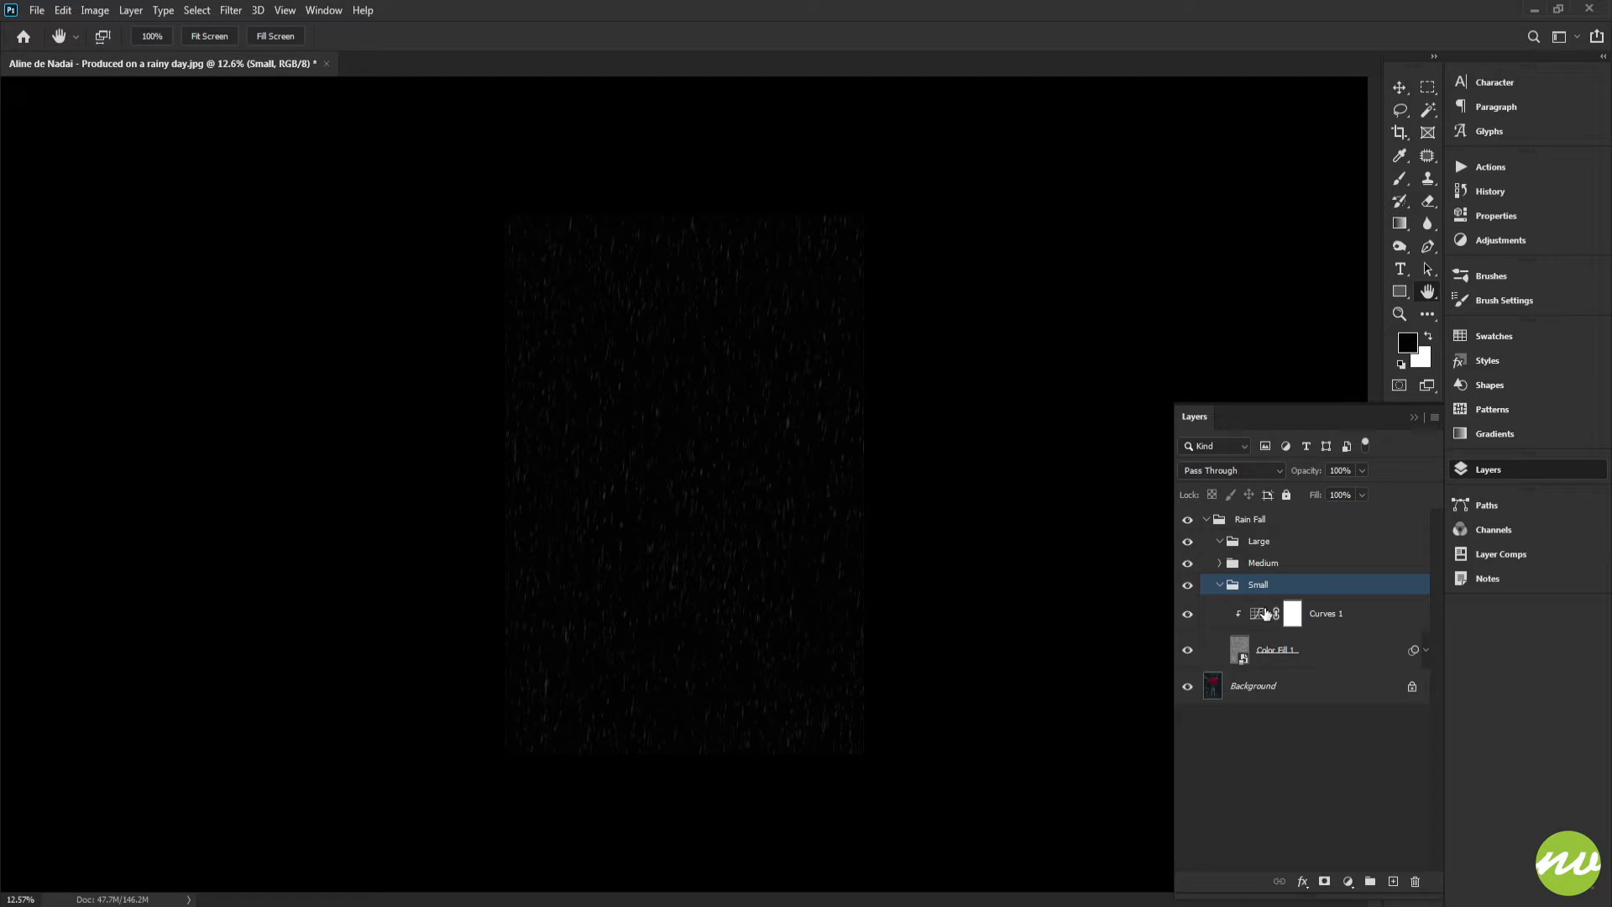
left_click(1291, 648)
left_click(1329, 621, "shift")
left_click_drag(1324, 603, 1322, 545)
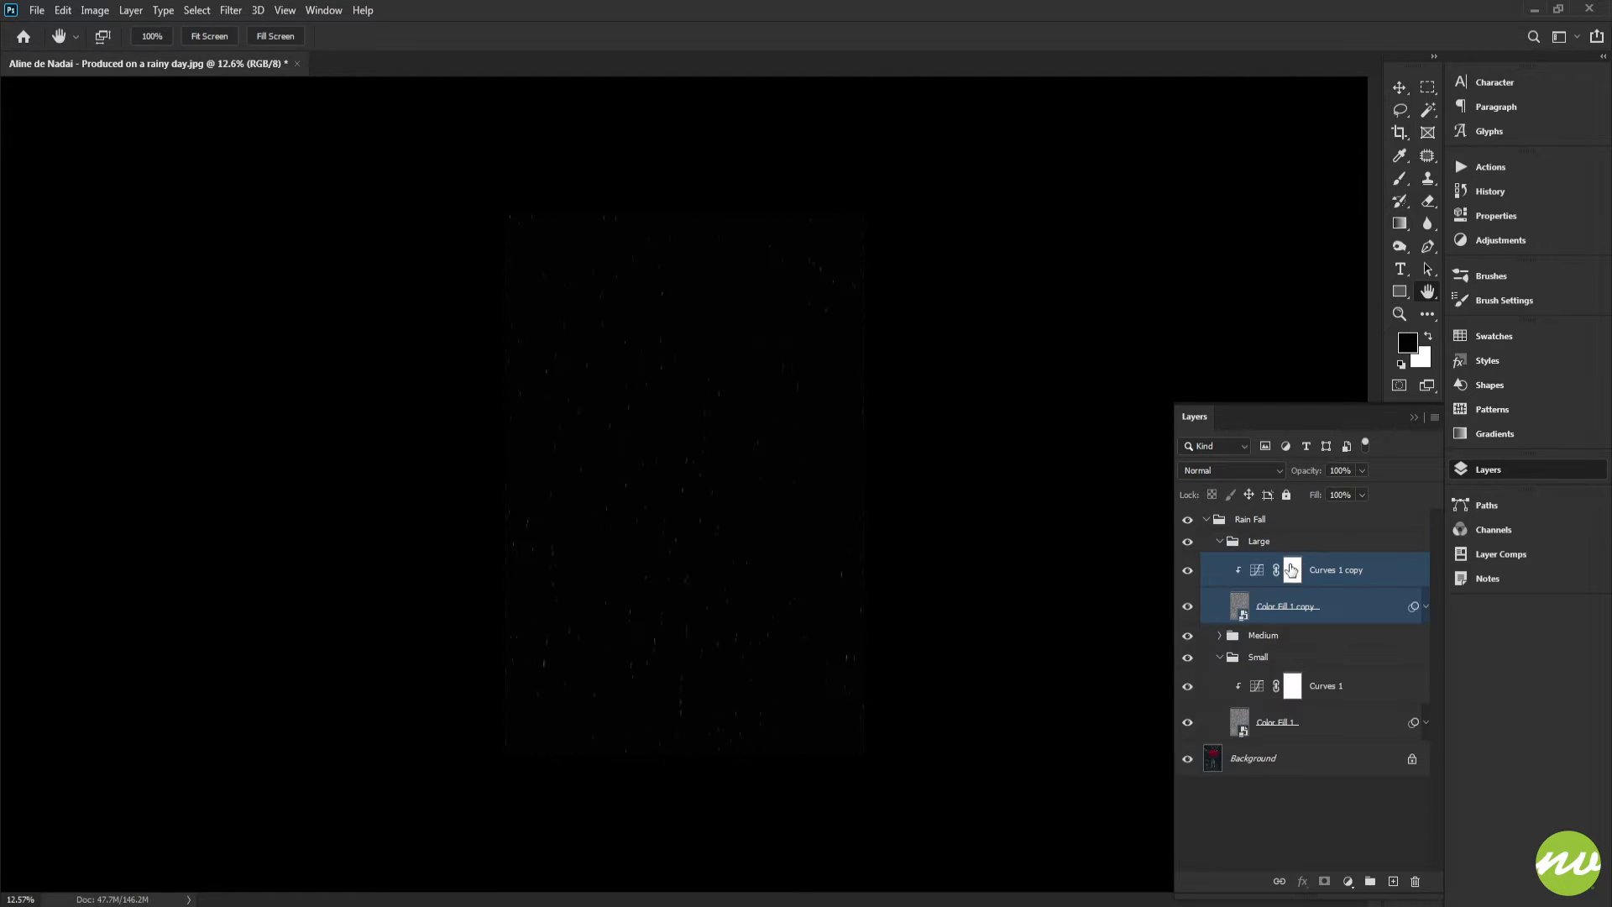
Convert the Large group's fiber copy and Curves copy into a single smart object
left_click(1220, 658)
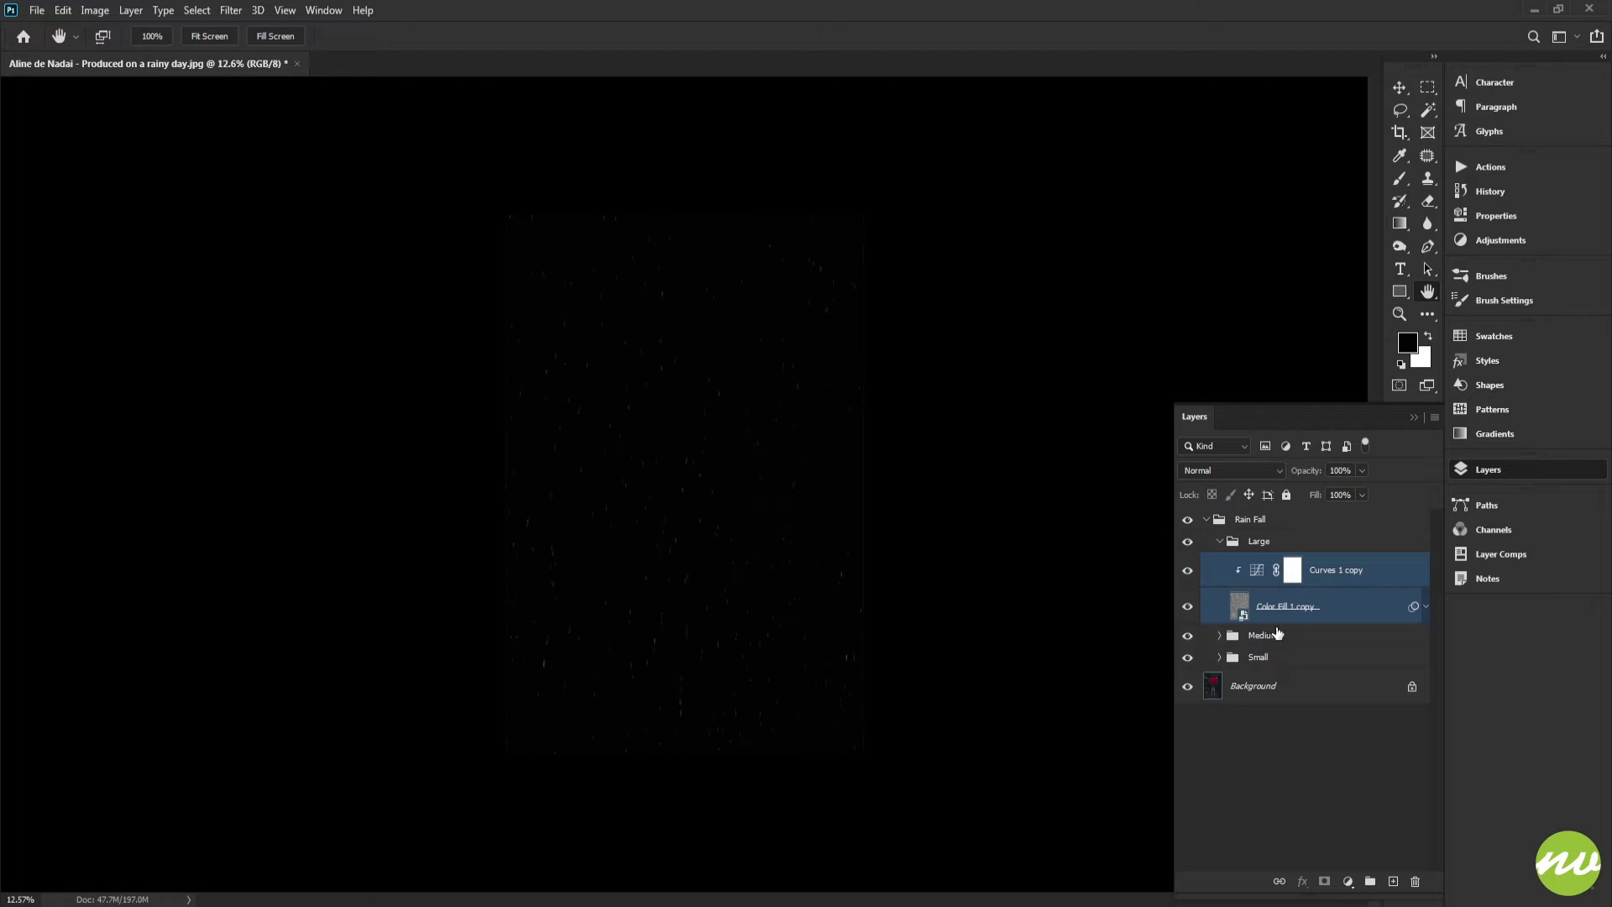
right_click(1323, 589)
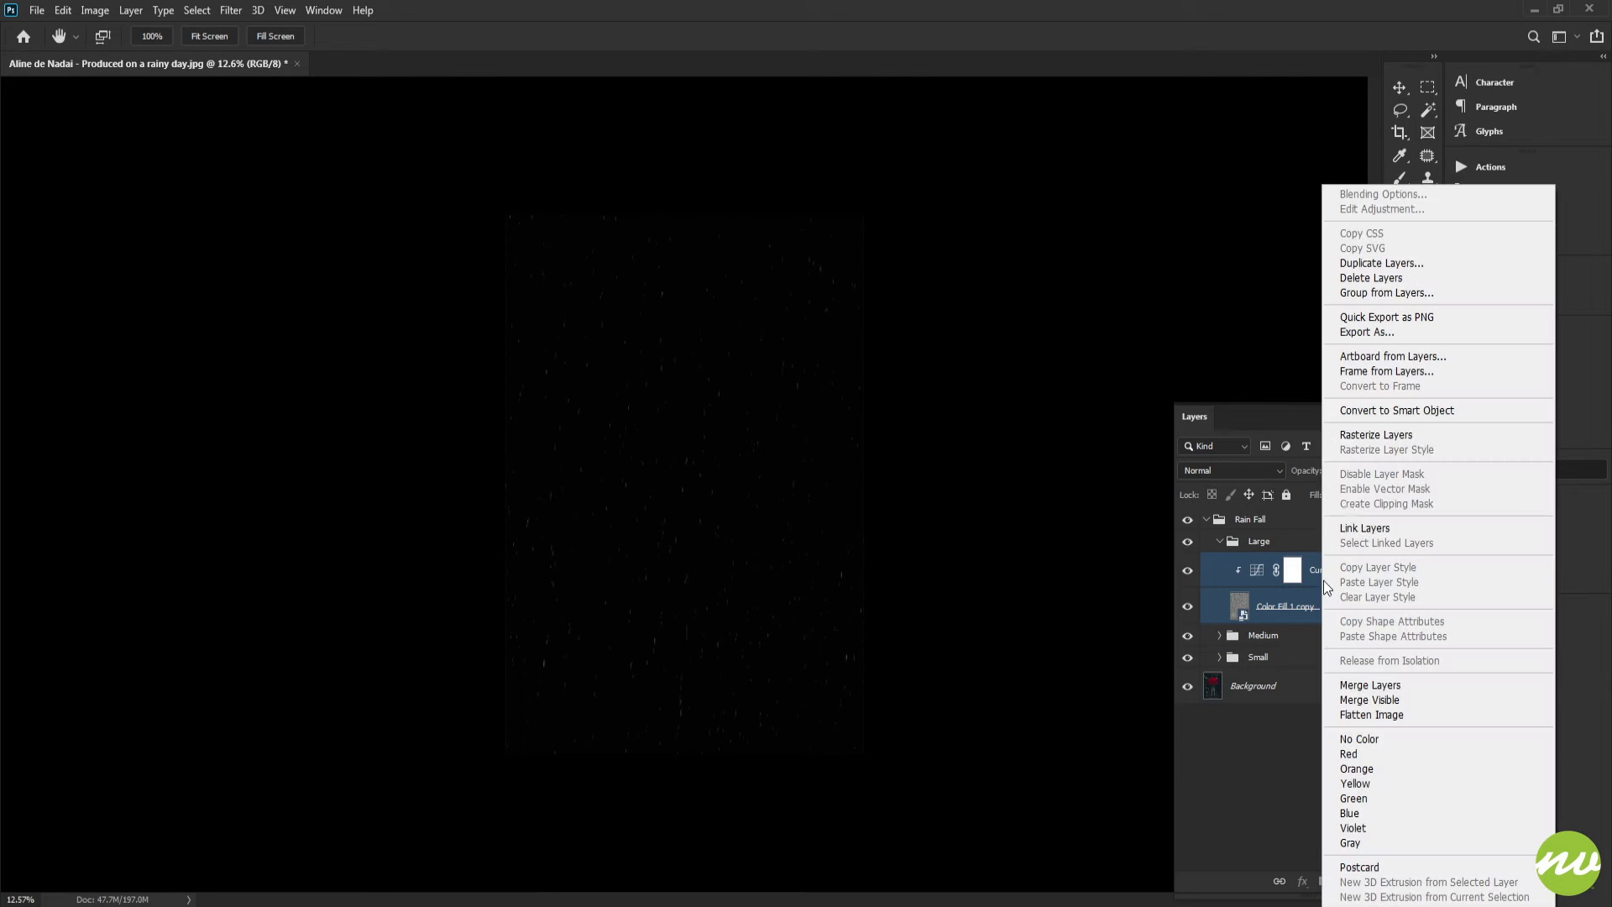
left_click(1369, 410)
Rename the new smart object Large, matching its group name
double_click(1268, 569)
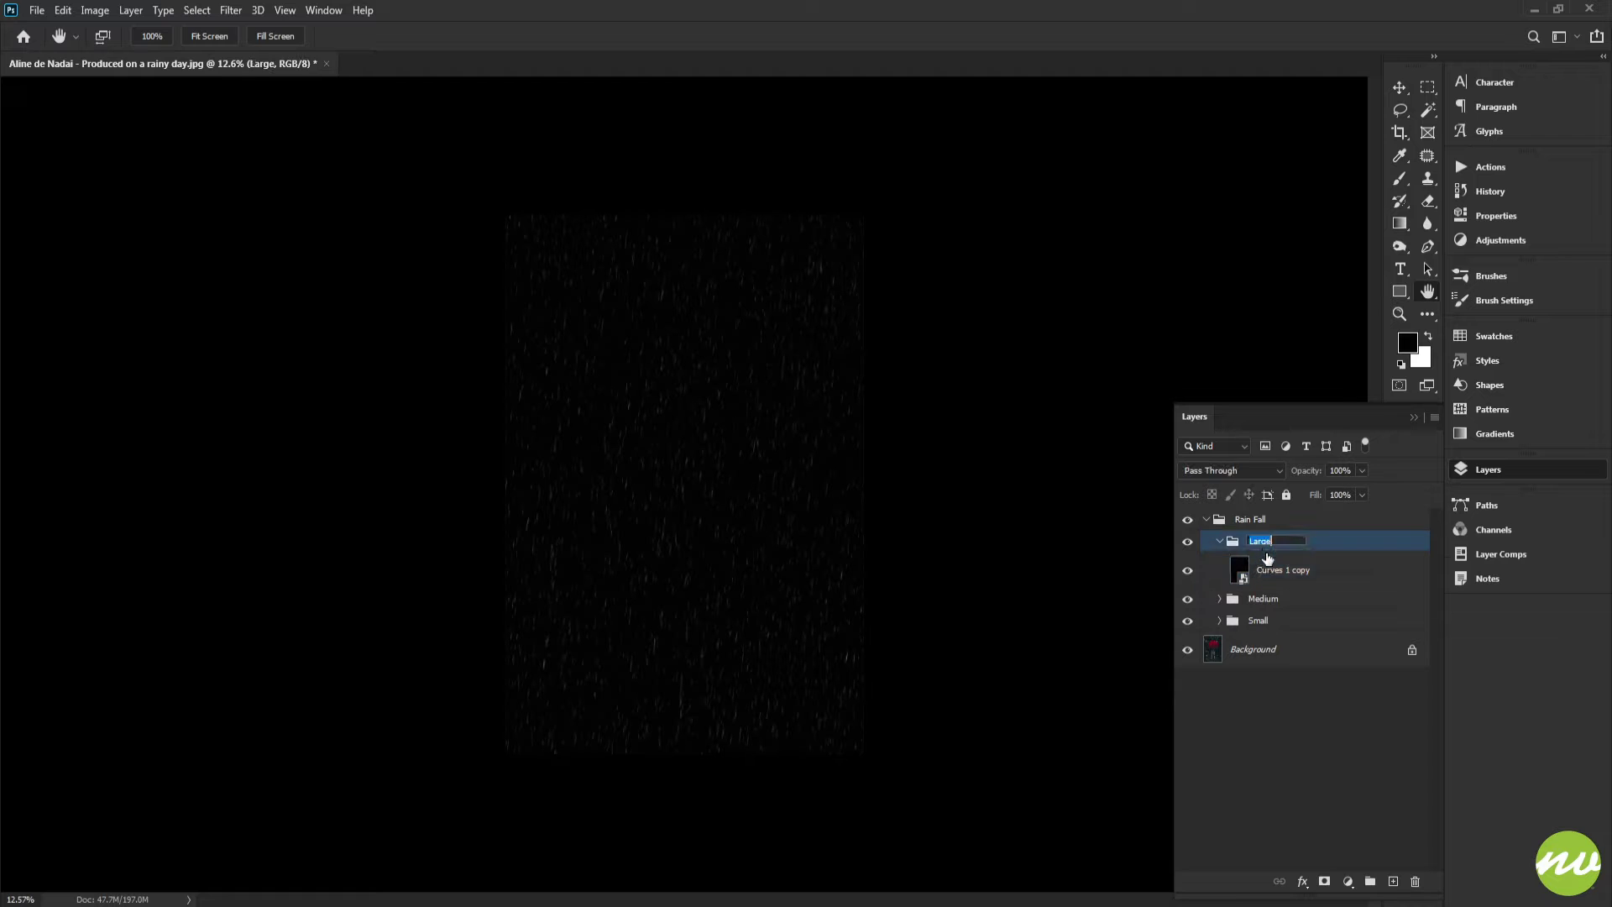
type("Large")
key("Return")
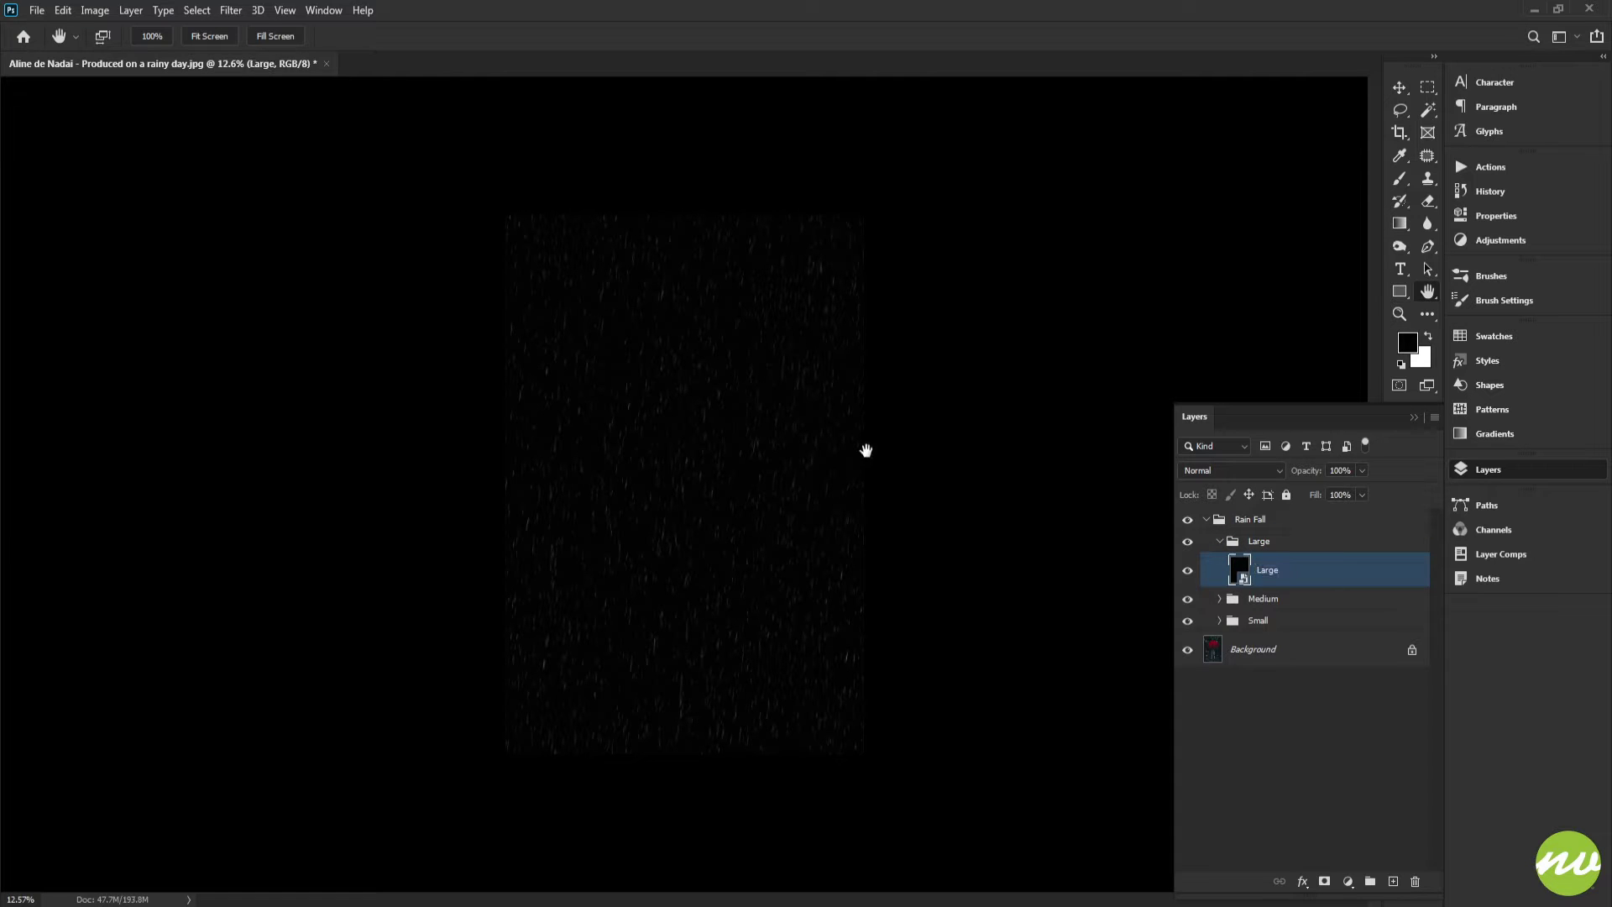
left_click_drag(823, 474, 760, 480)
key("ctrl+z")
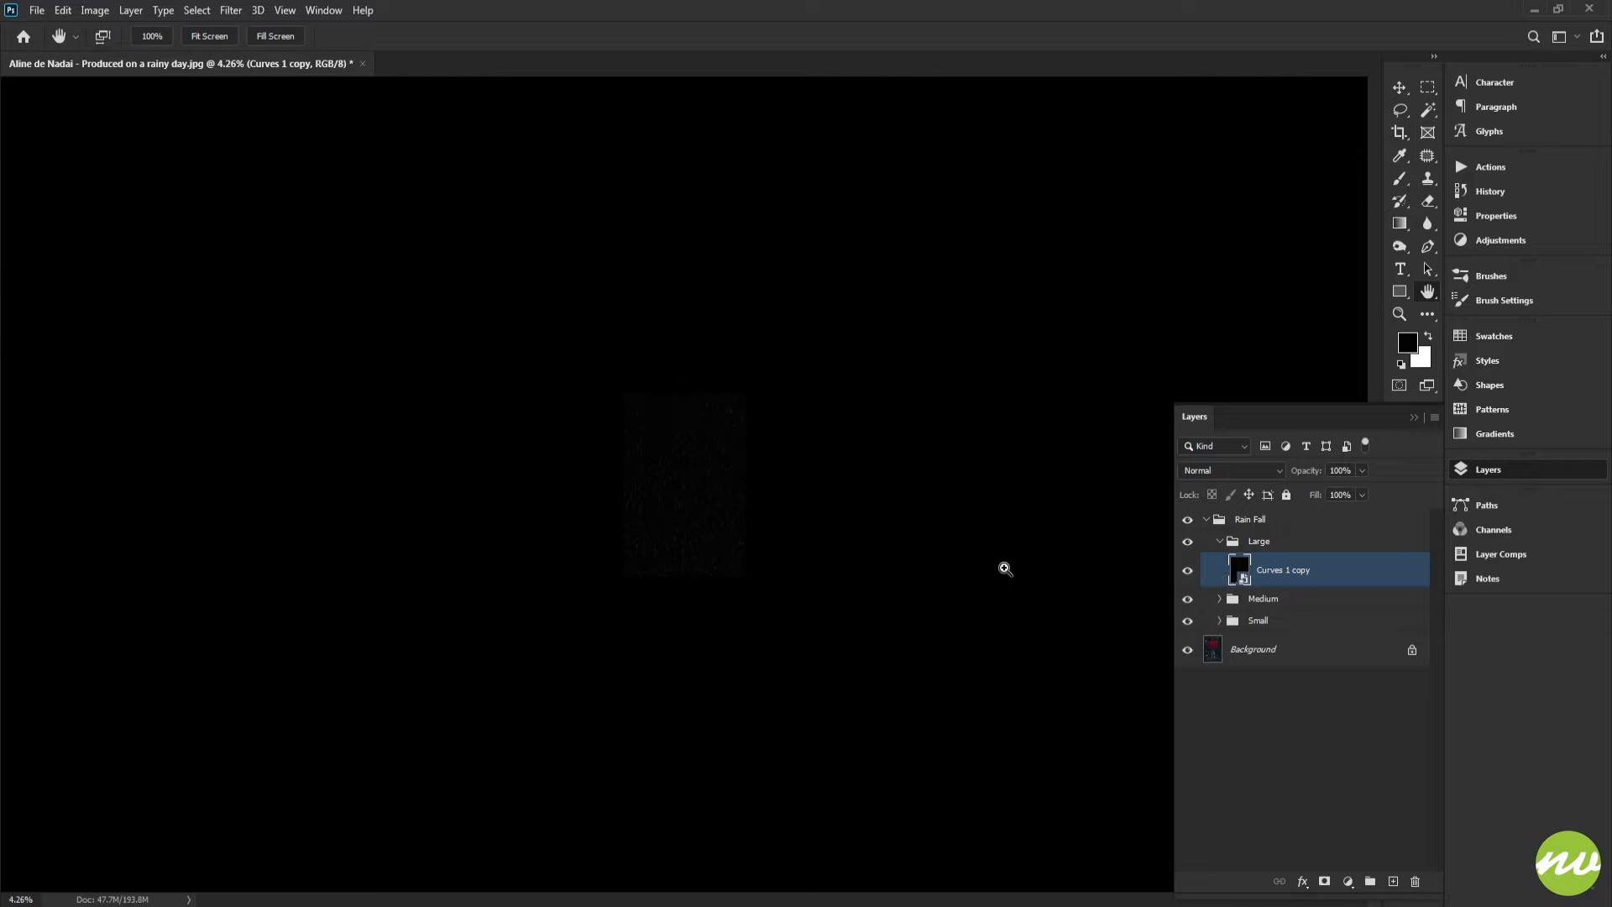
key("ctrl+shift+z")
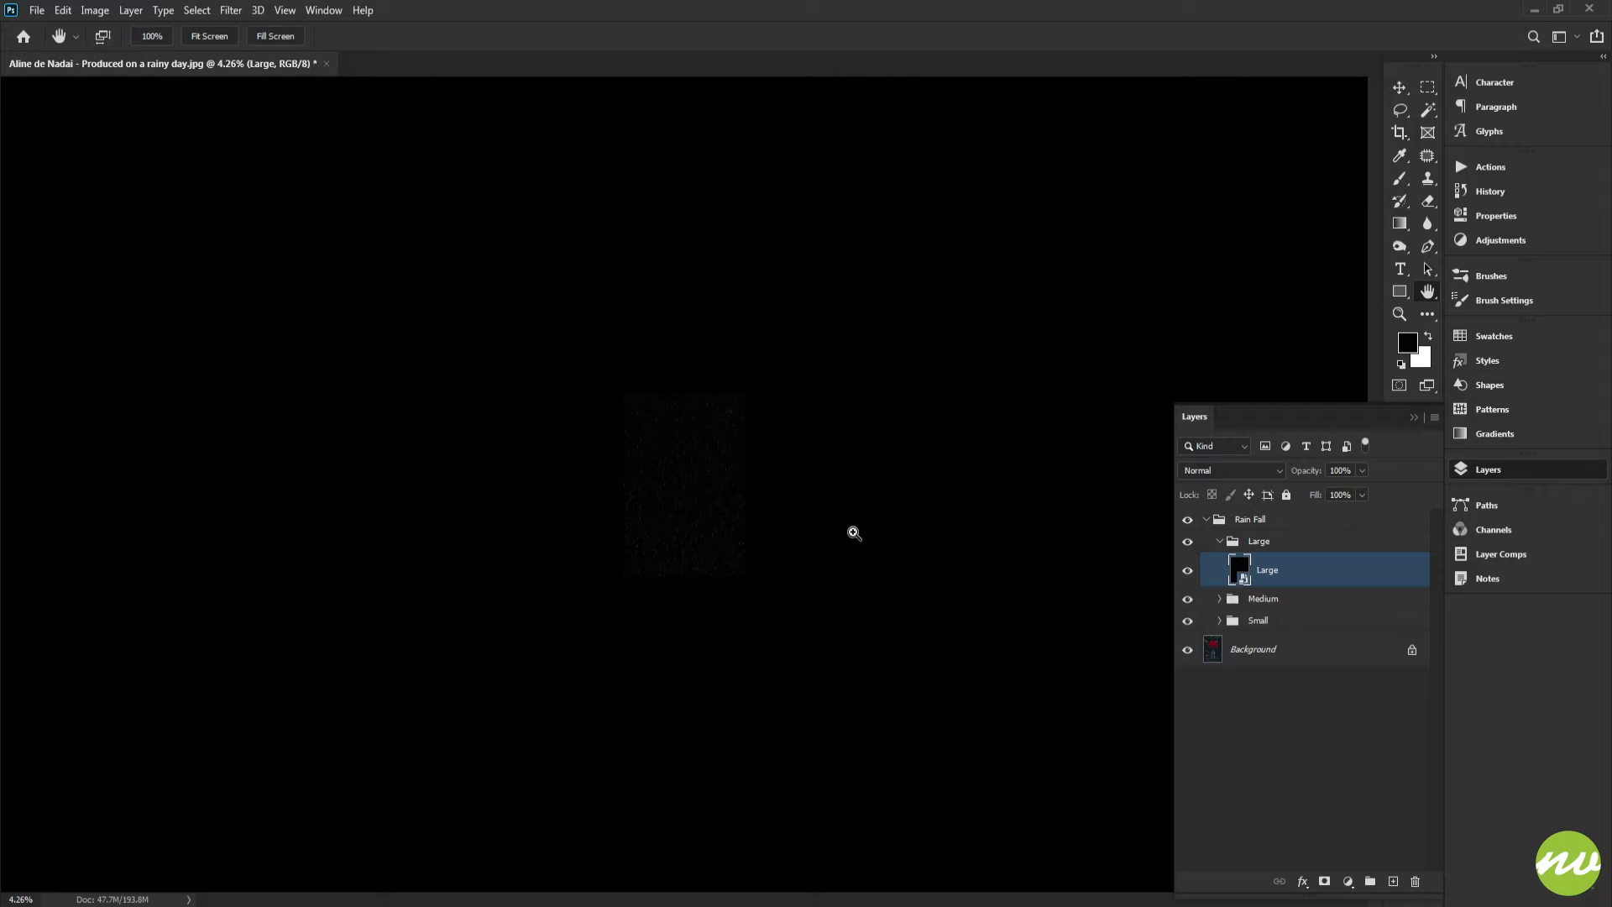
Free-transform the Large smart object, stretching it to about 394% wide and 862% tall, and commit
key("ctrl+t")
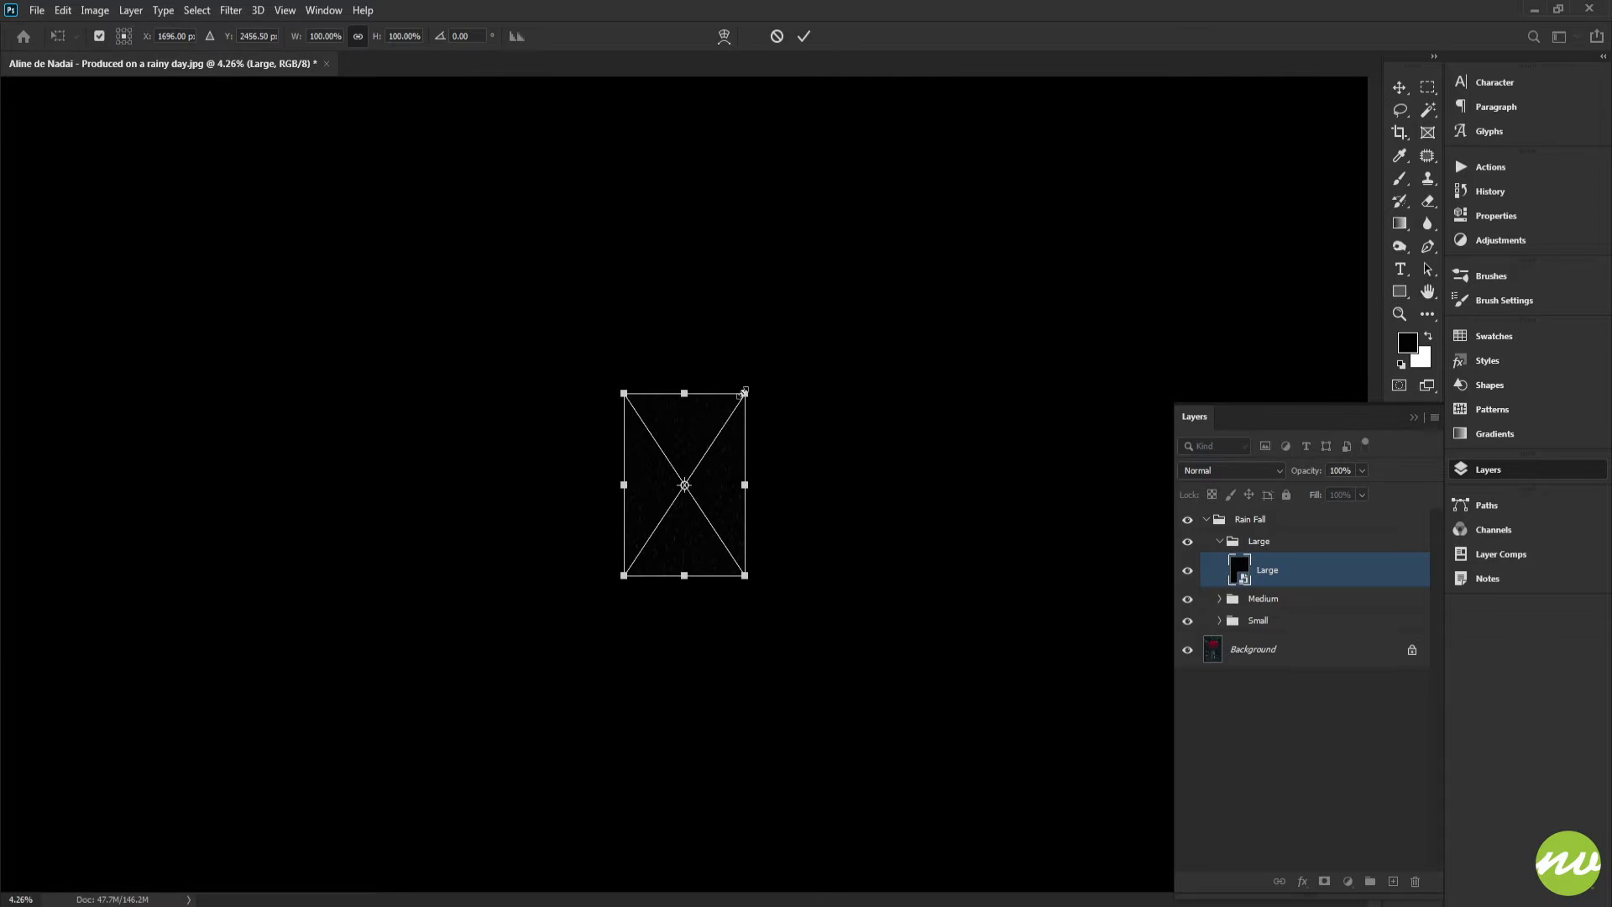
left_click_drag(744, 391, 897, 139)
scroll(839, 252, "down", 10)
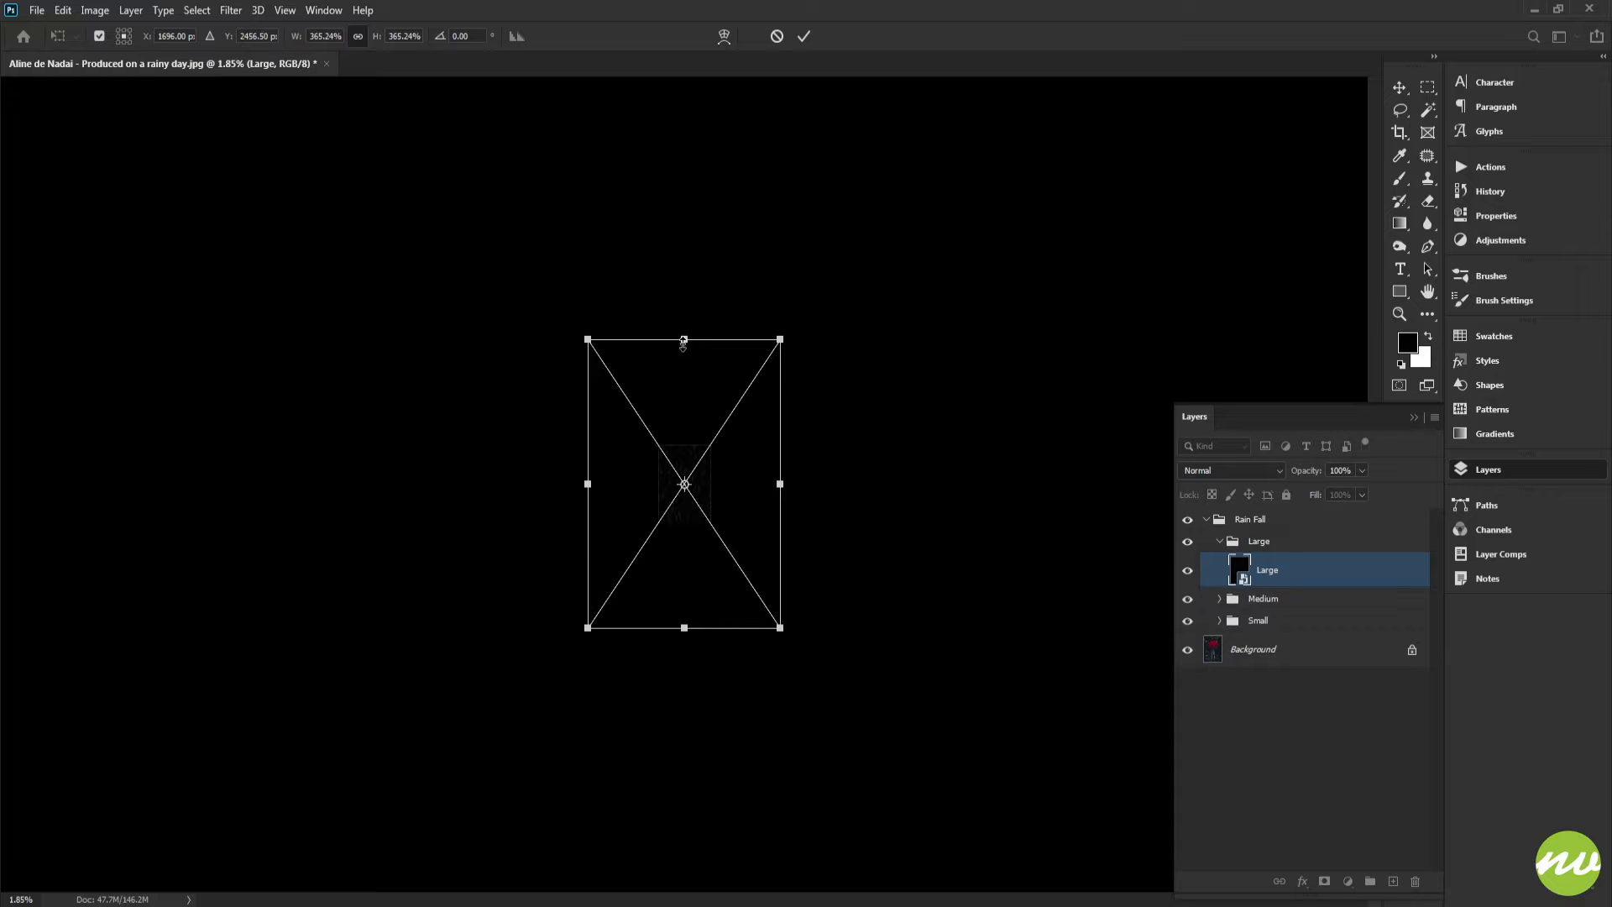
left_click_drag(683, 344, 683, 143)
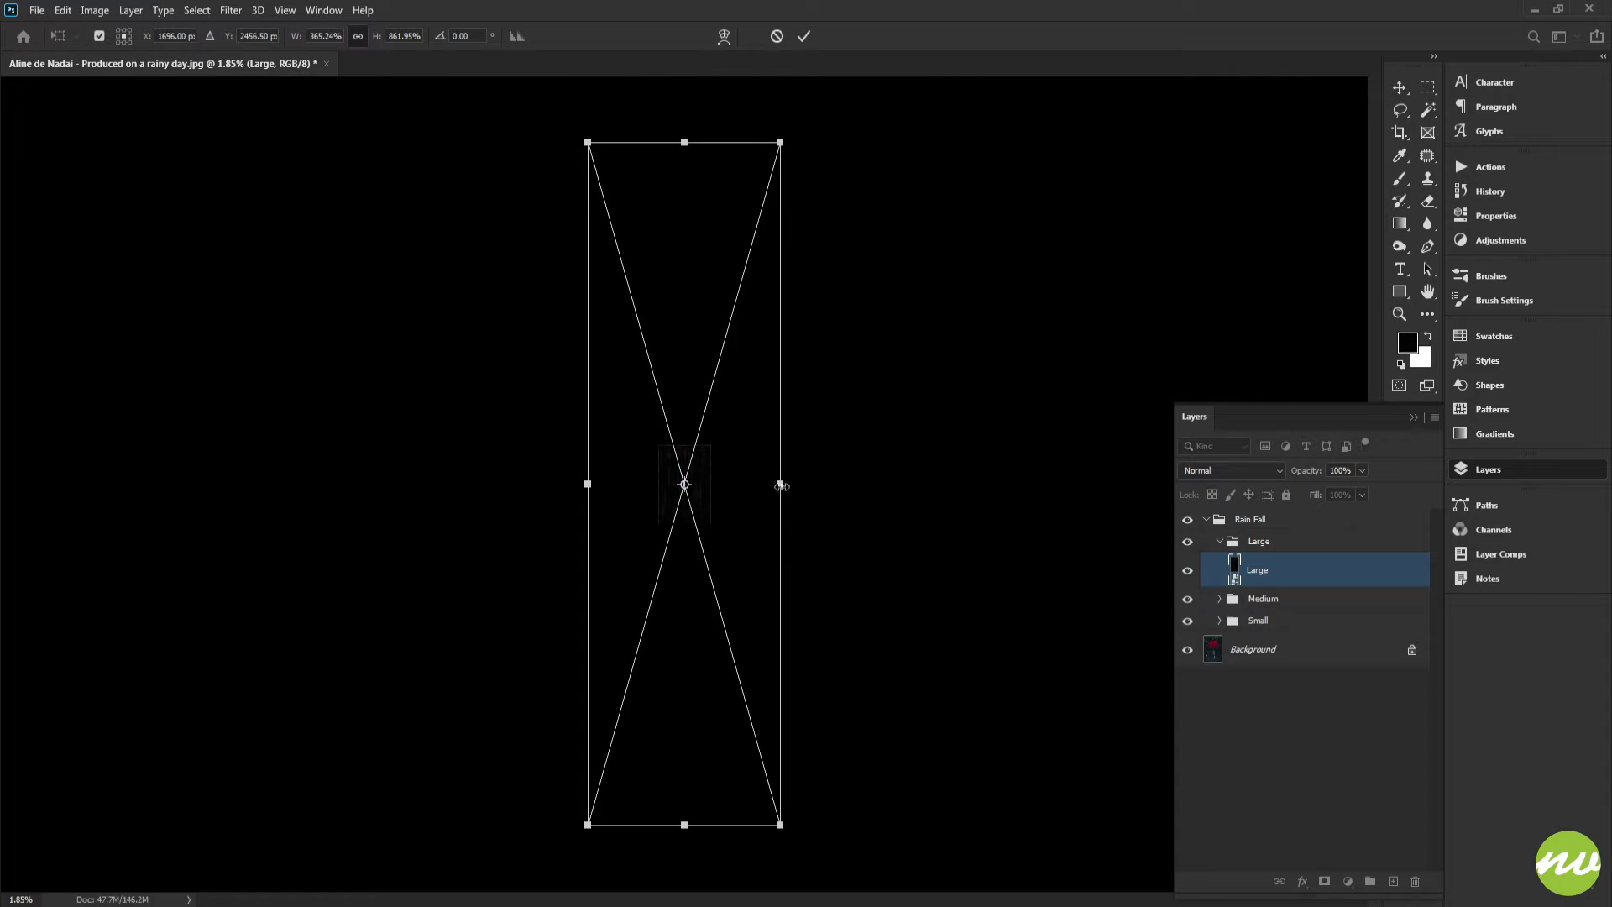
left_click_drag(782, 487, 790, 485)
mouse_move(654, 478)
left_mouse_down()
mouse_move(774, 602)
mouse_move(769, 584)
left_mouse_up()
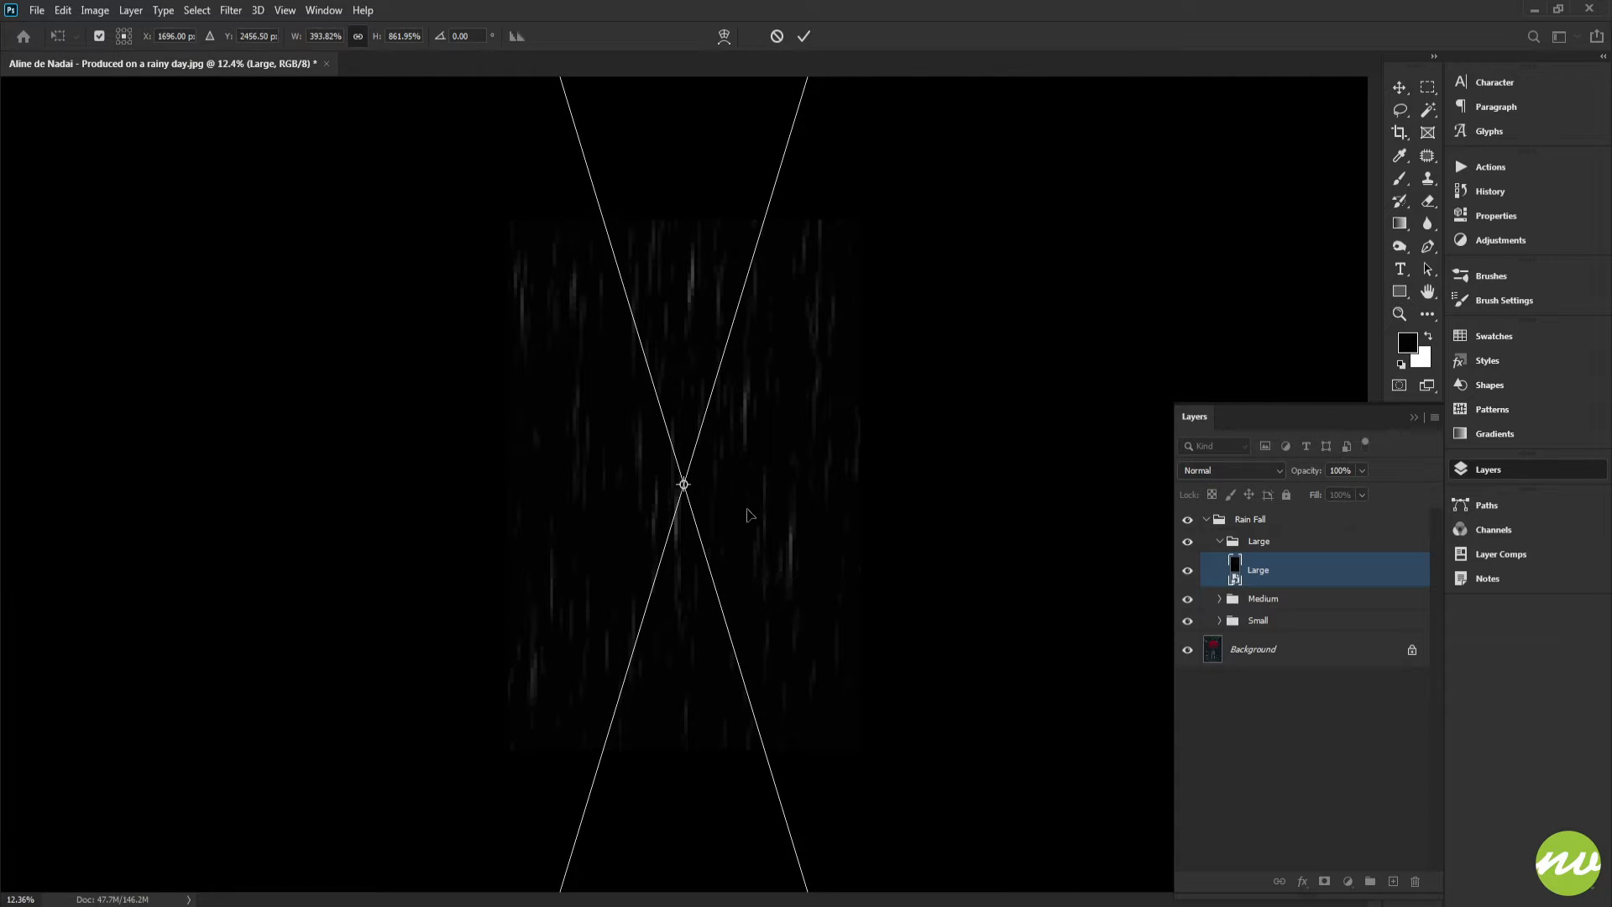
left_click_drag(781, 319, 714, 303)
left_click(803, 37)
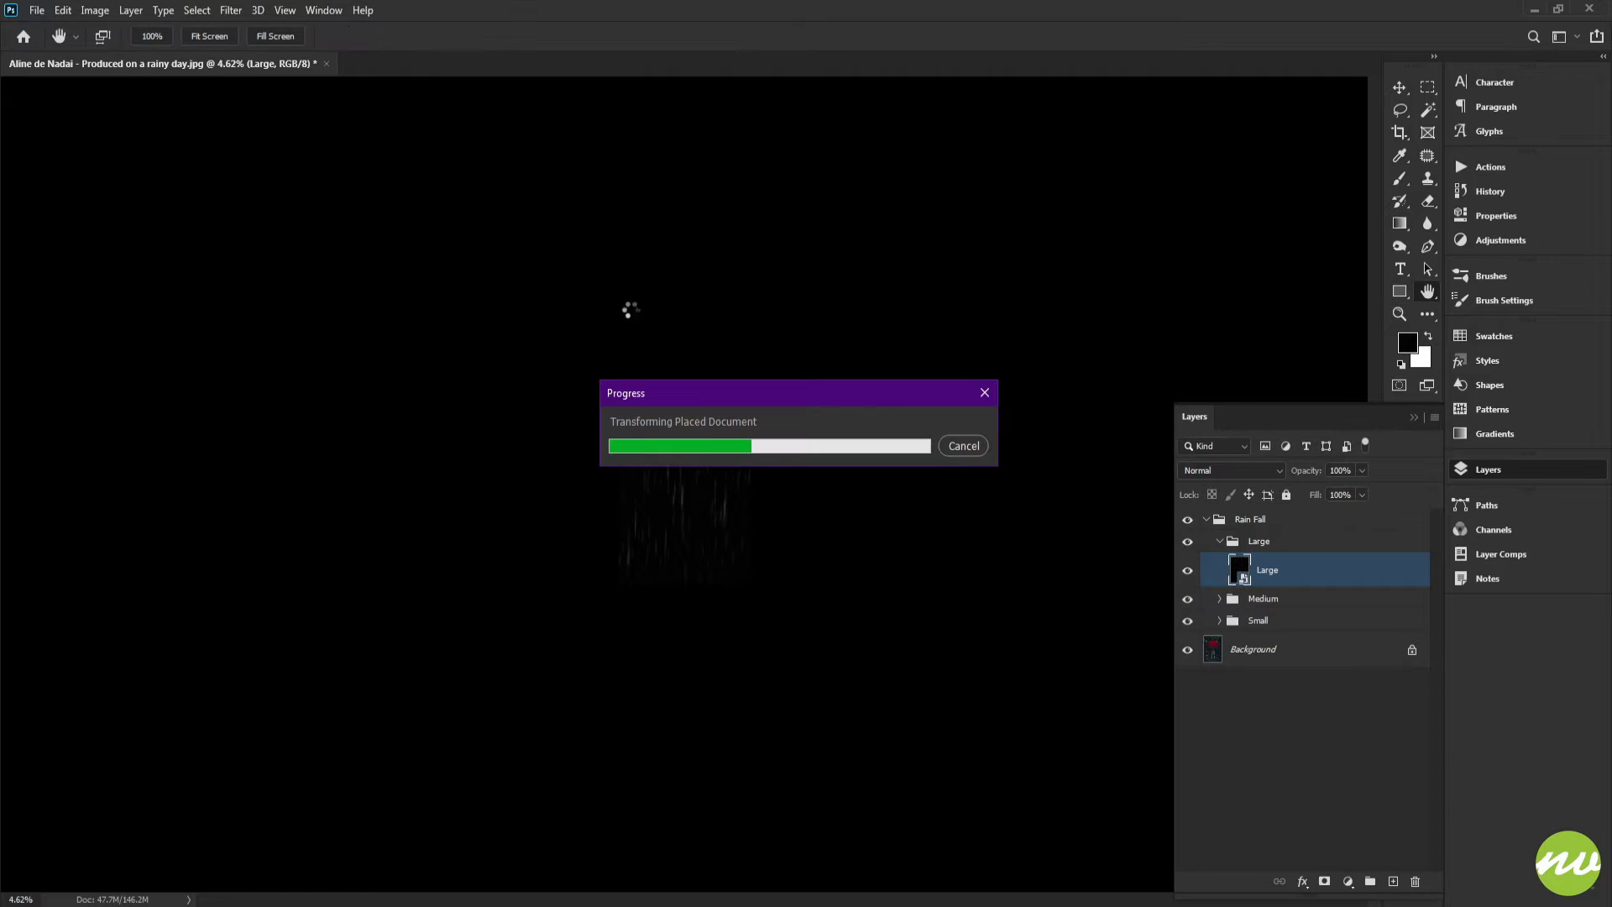
Fit the image to the screen and collapse the Large group
left_click(211, 37)
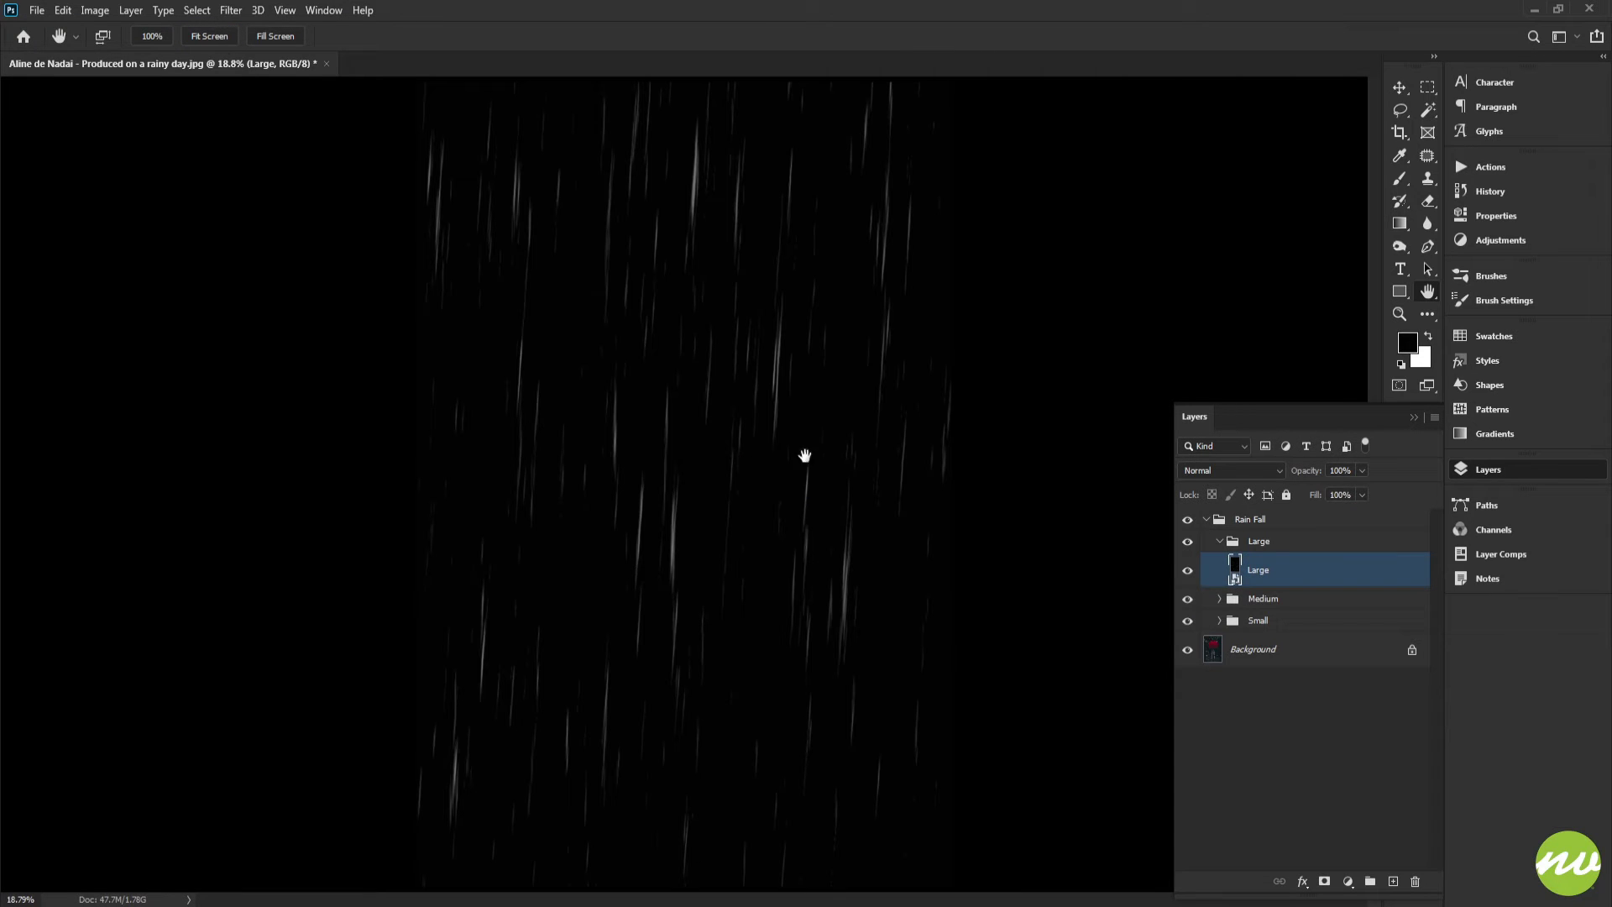
left_click(1217, 550)
left_click(1220, 541)
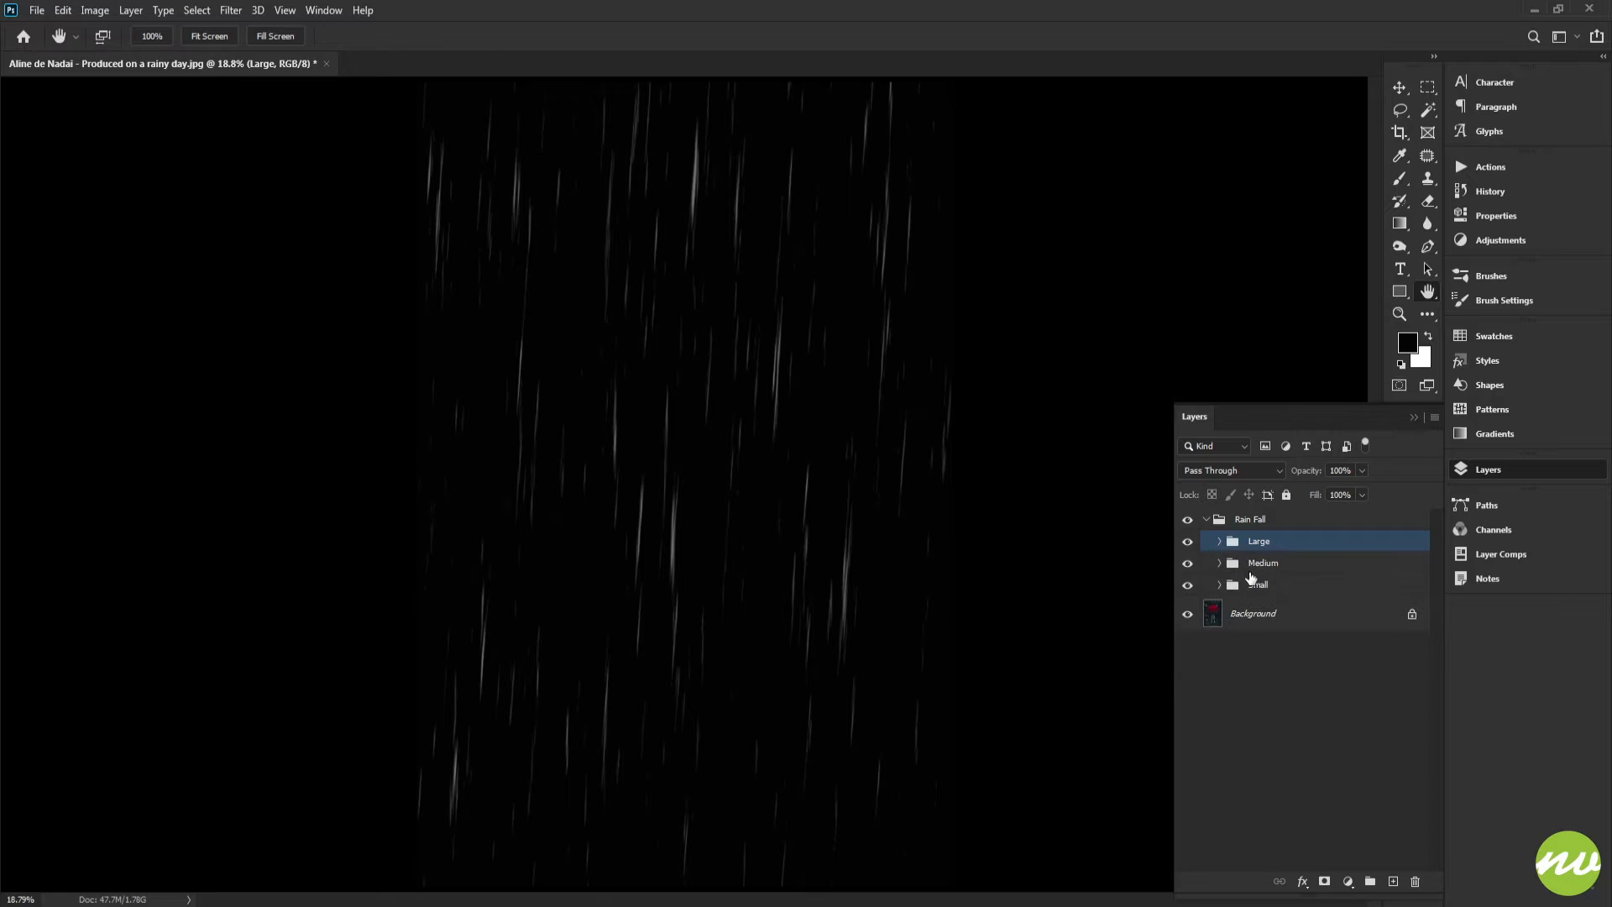
Set the blend mode of the Large, Medium and Small groups to Screen
left_click(1260, 586)
left_click(1262, 552, "shift")
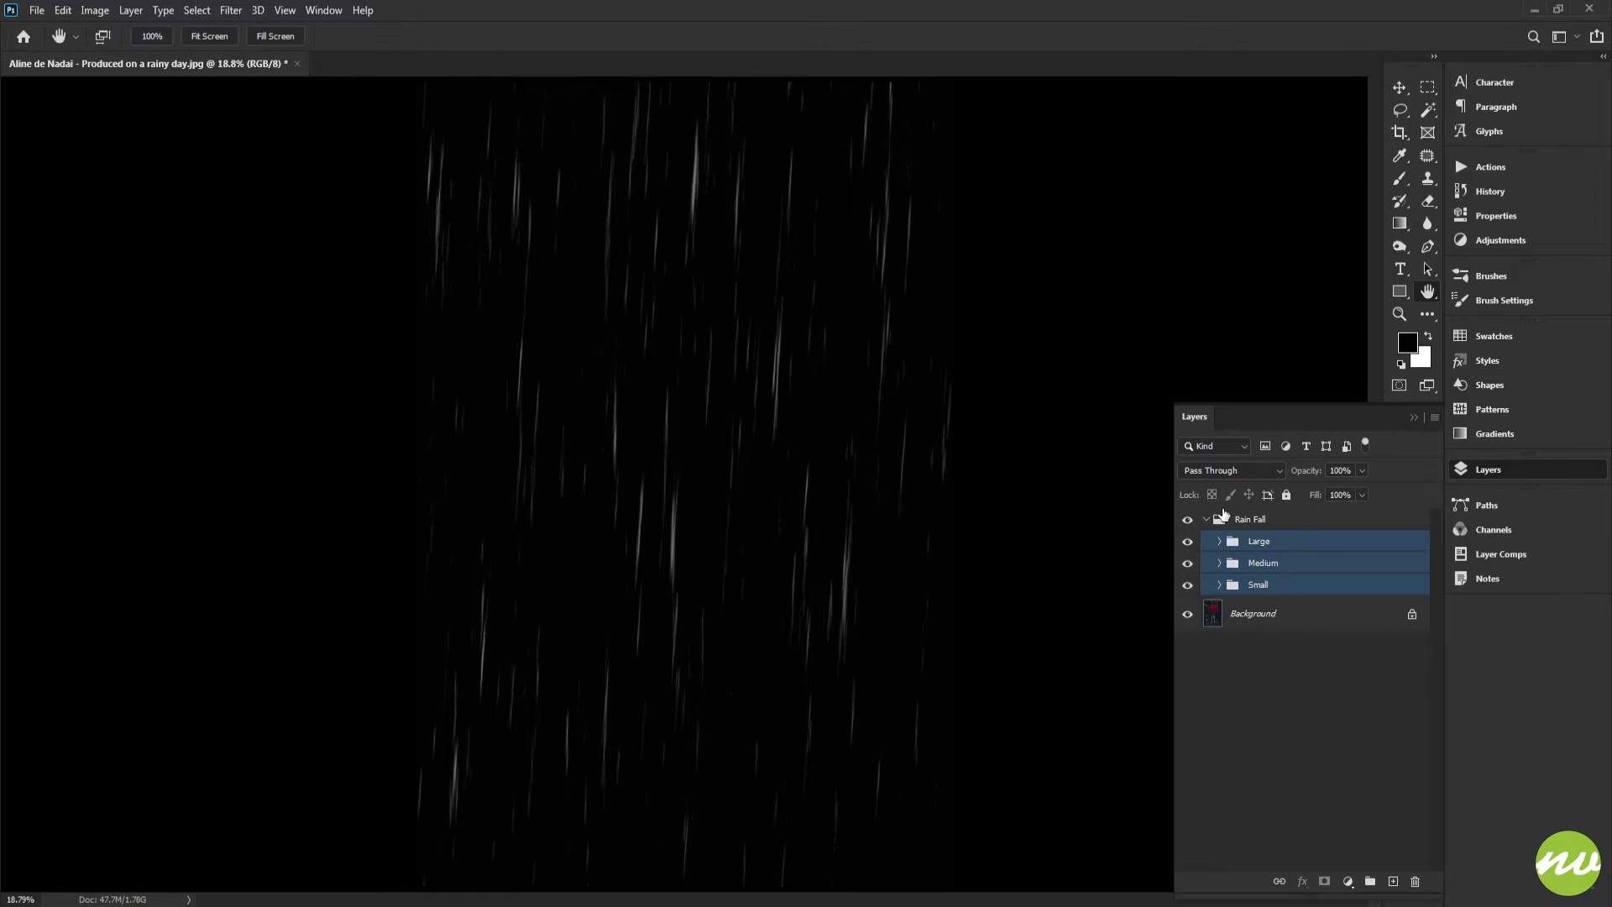
left_click(1231, 470)
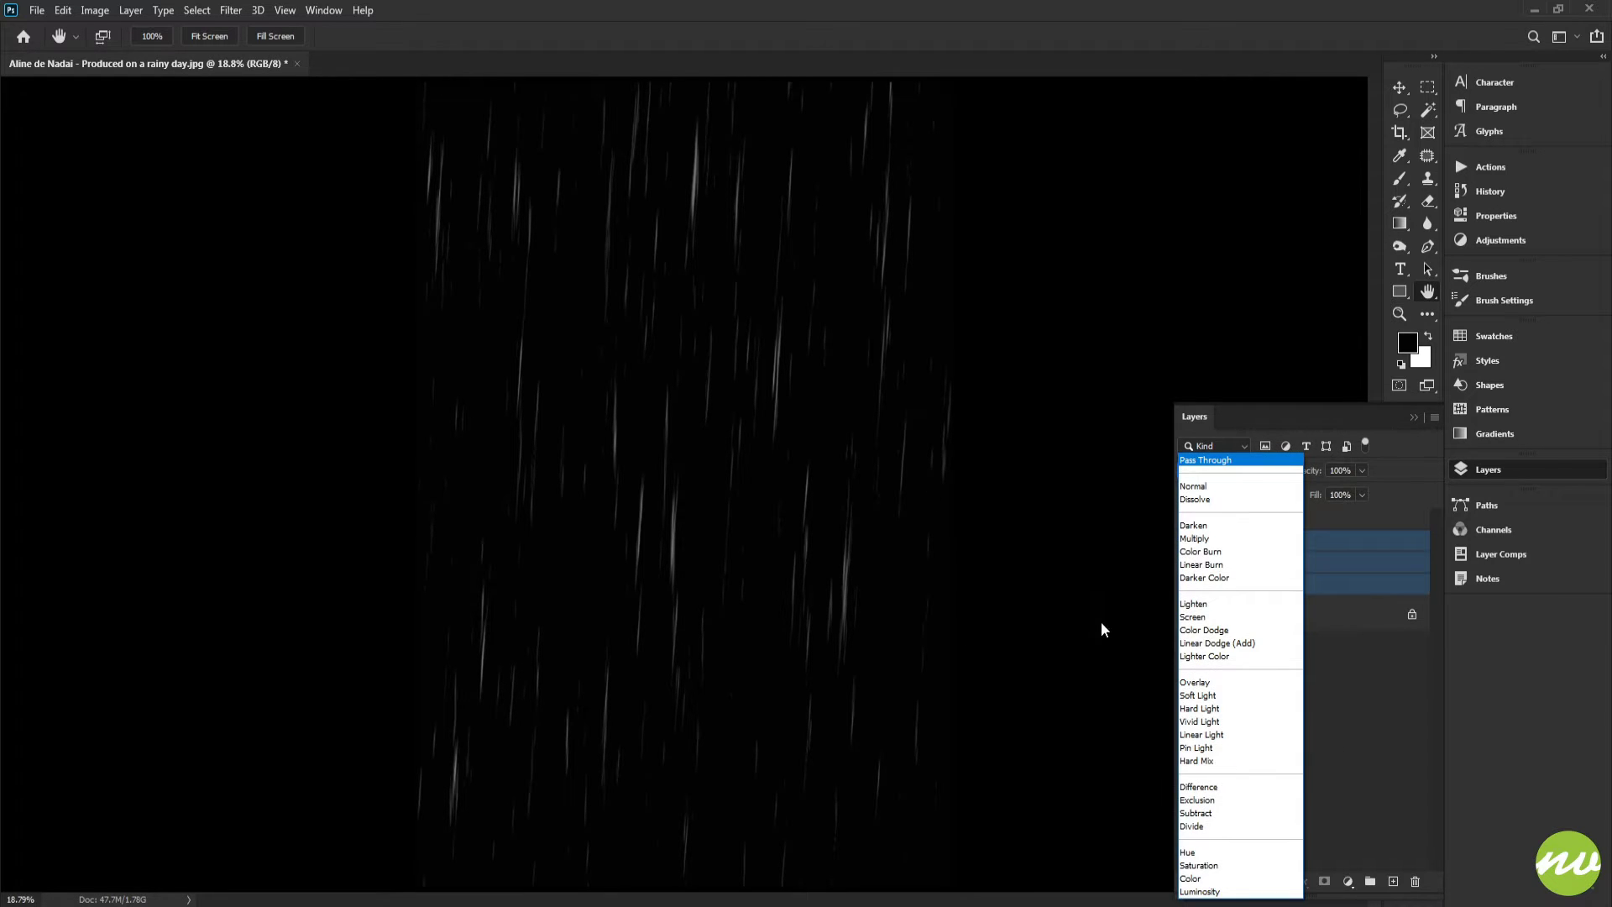
left_click(1194, 617)
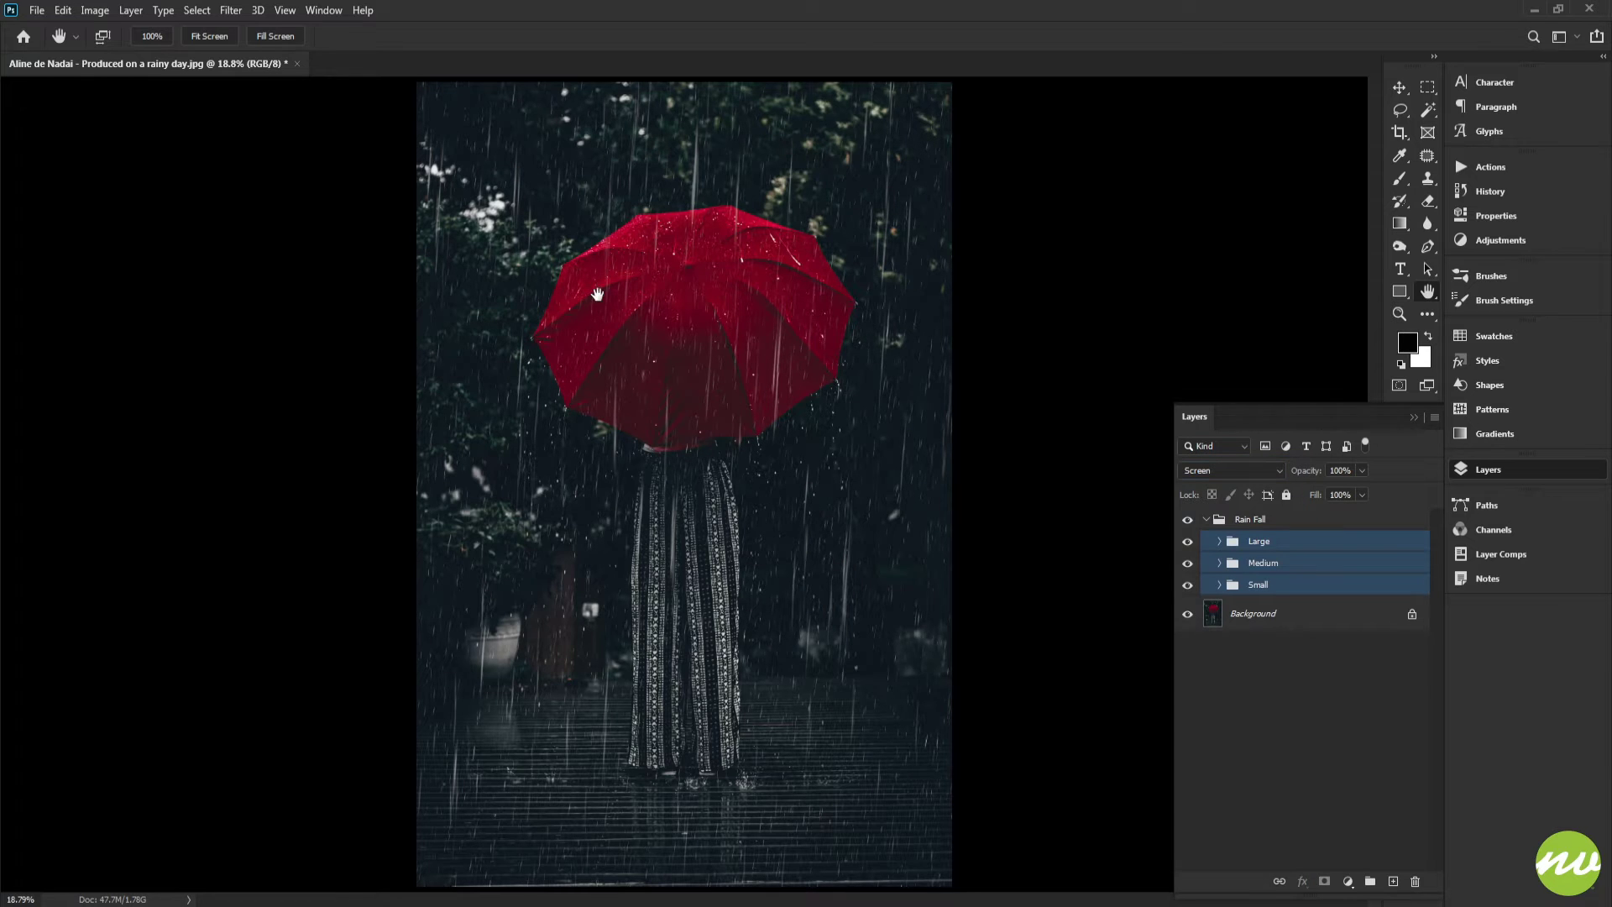
Zoom in and inspect the rain layers over the umbrella and figure
left_click(276, 36)
left_click_drag(740, 300, 605, 646)
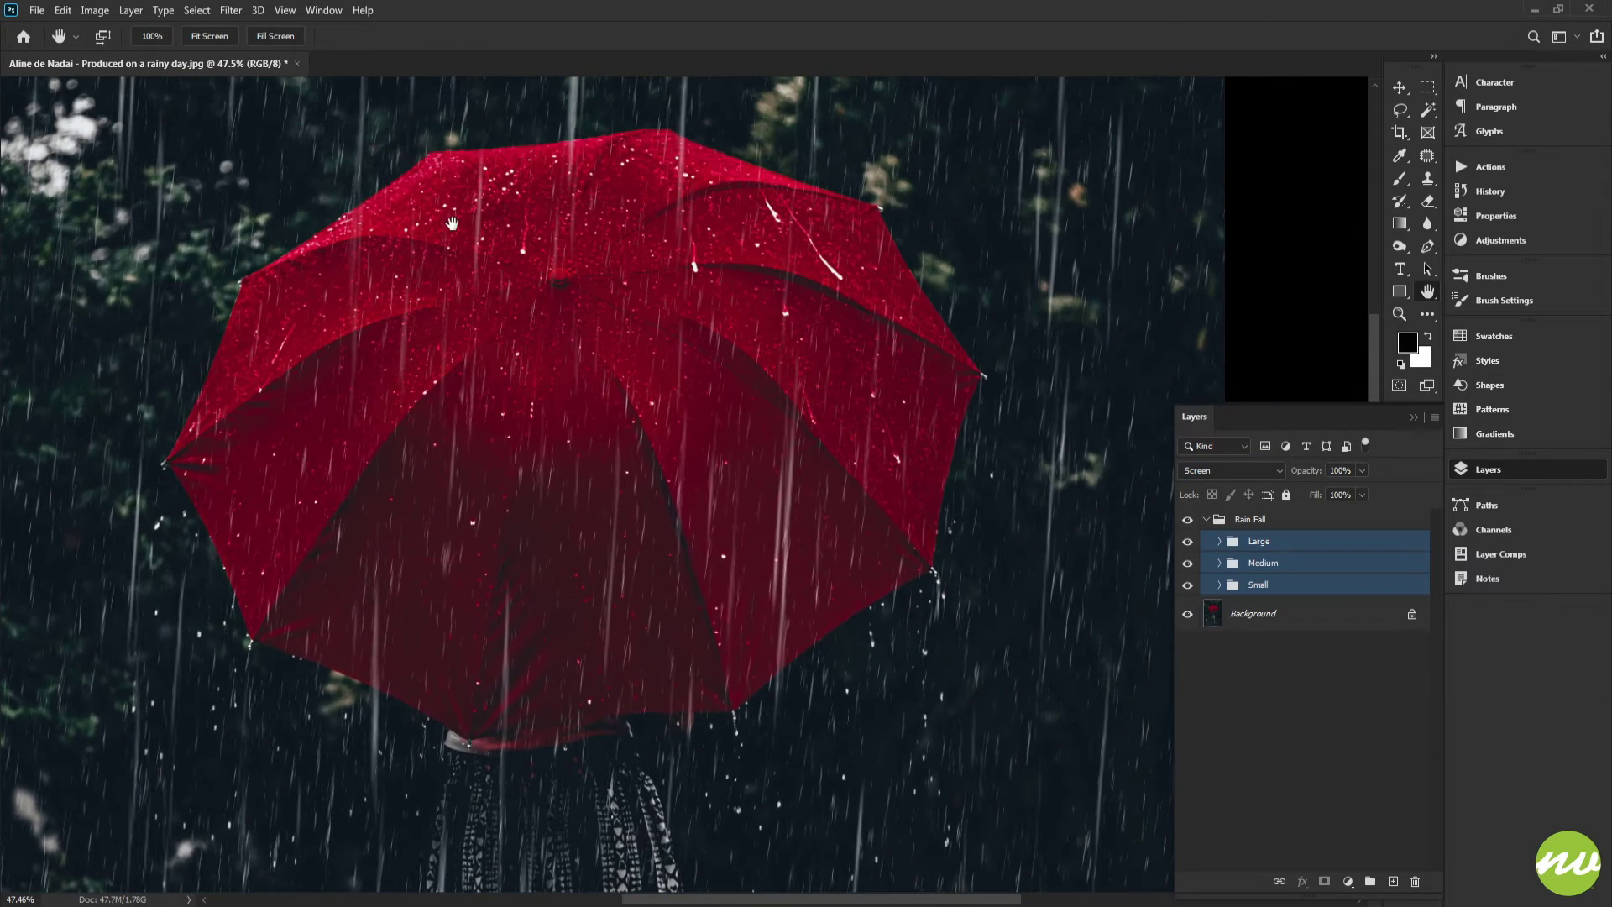
left_click(209, 41)
left_click(1255, 569)
left_click(1257, 588)
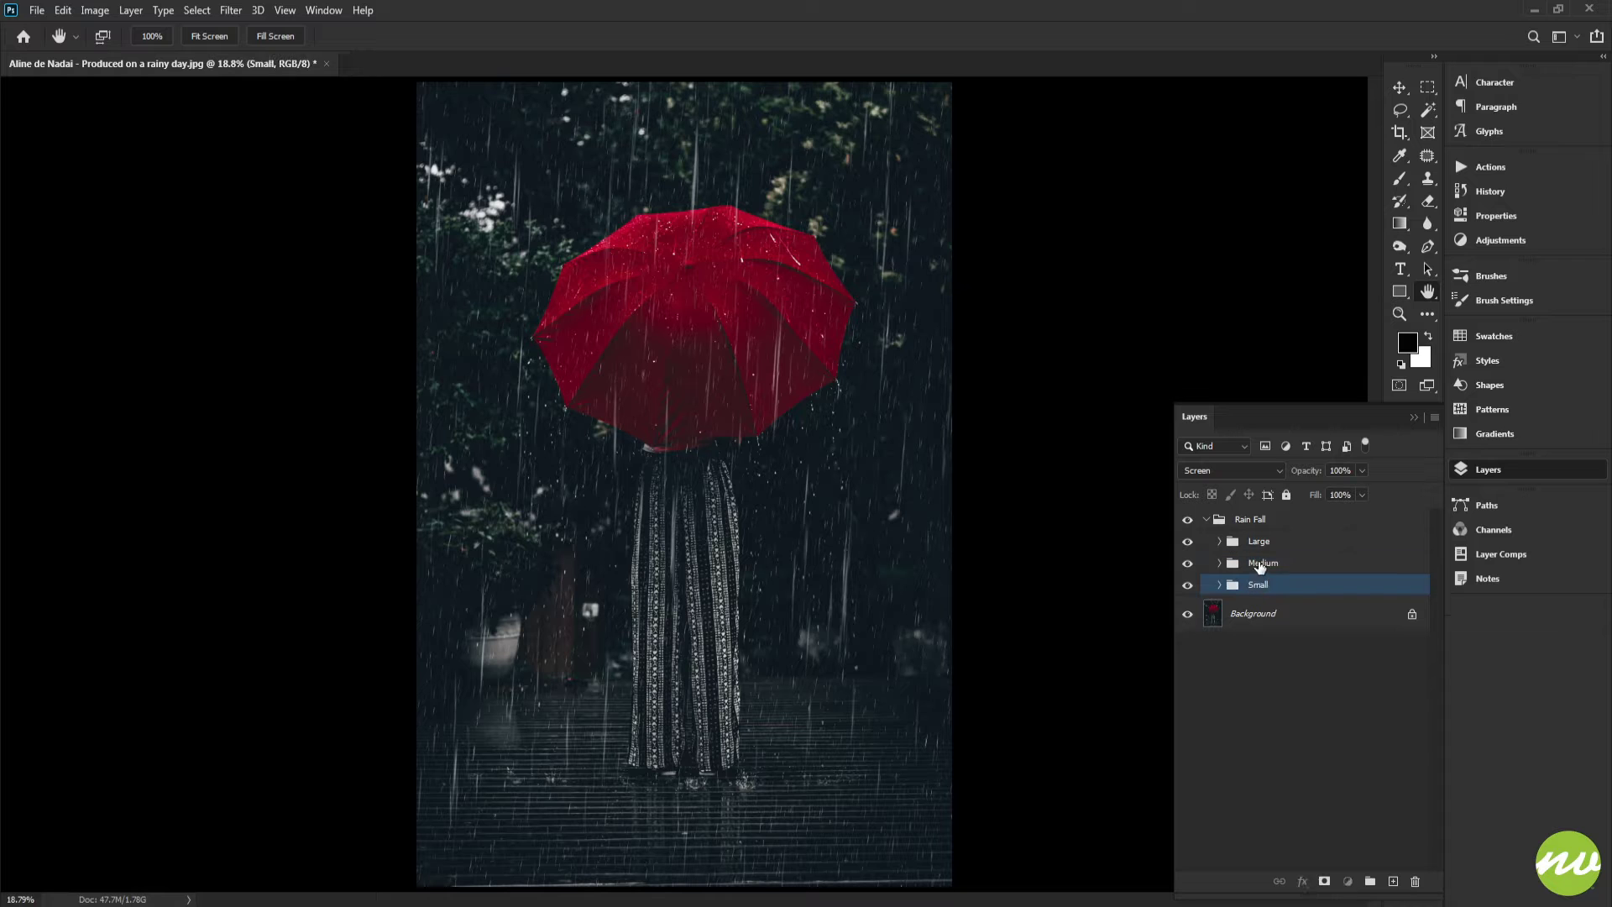
left_click(1257, 542)
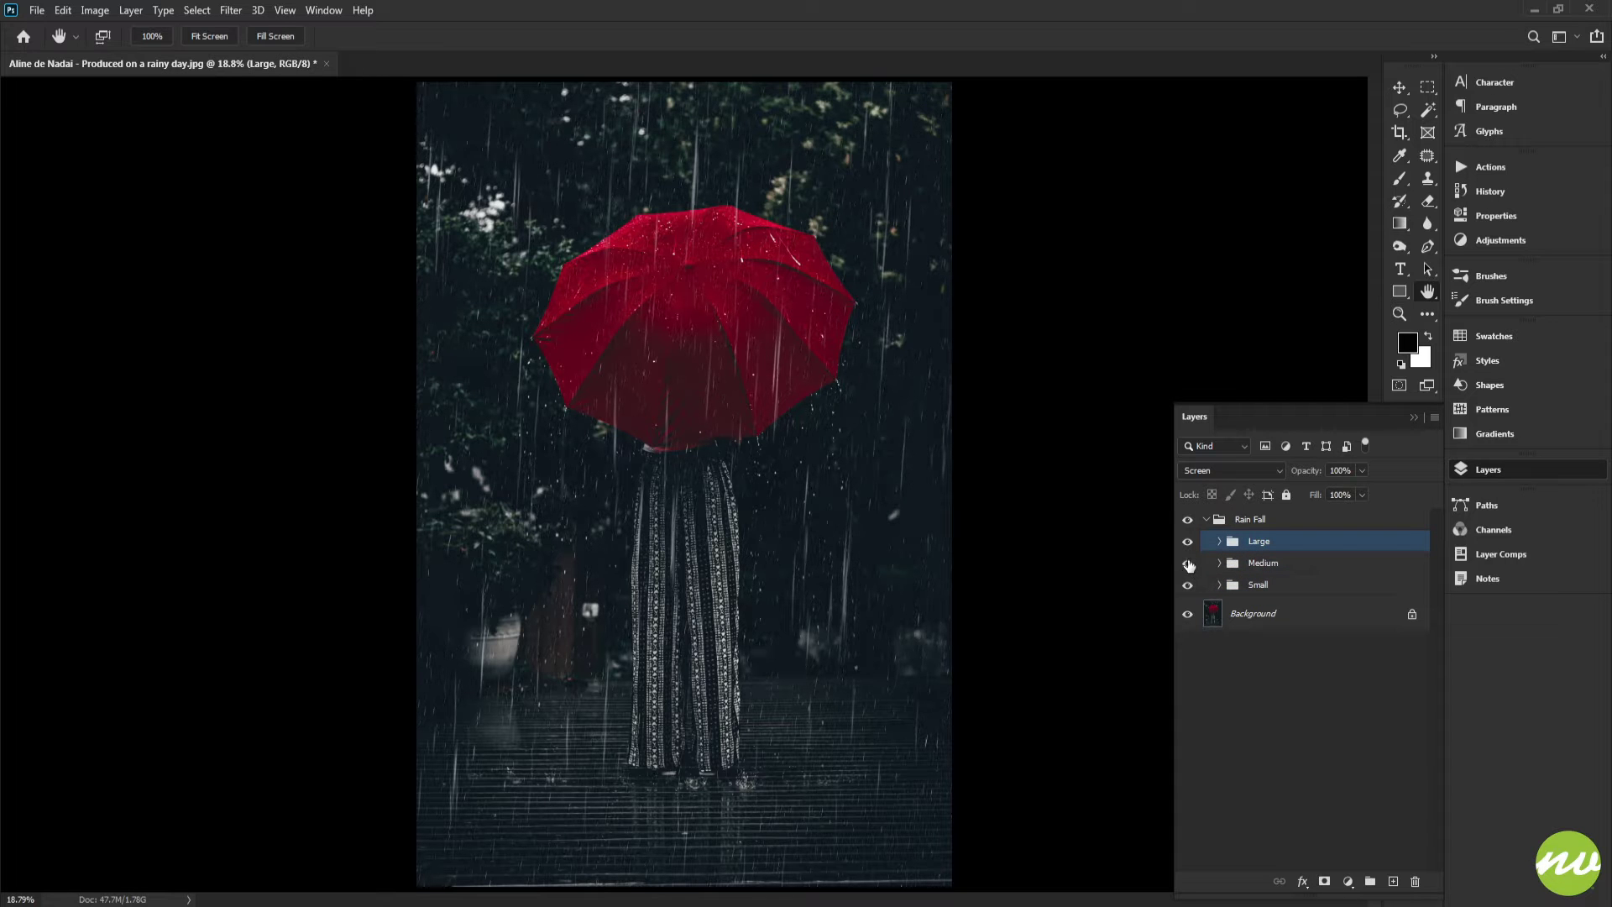
scroll(870, 546, "up", 10)
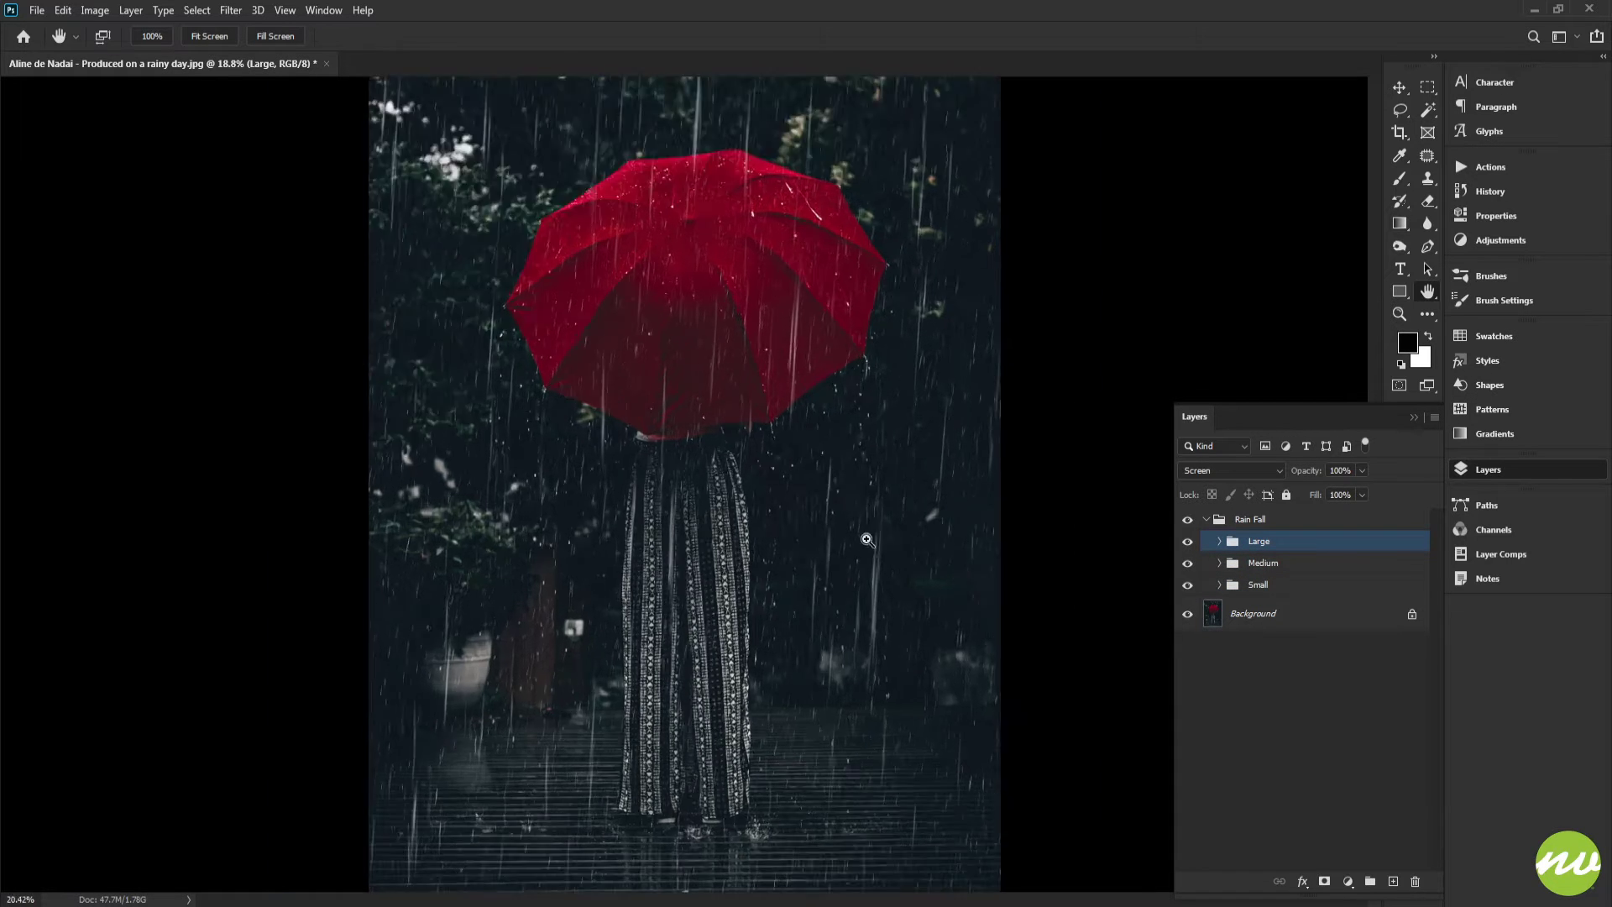
scroll(972, 561, "down", 4)
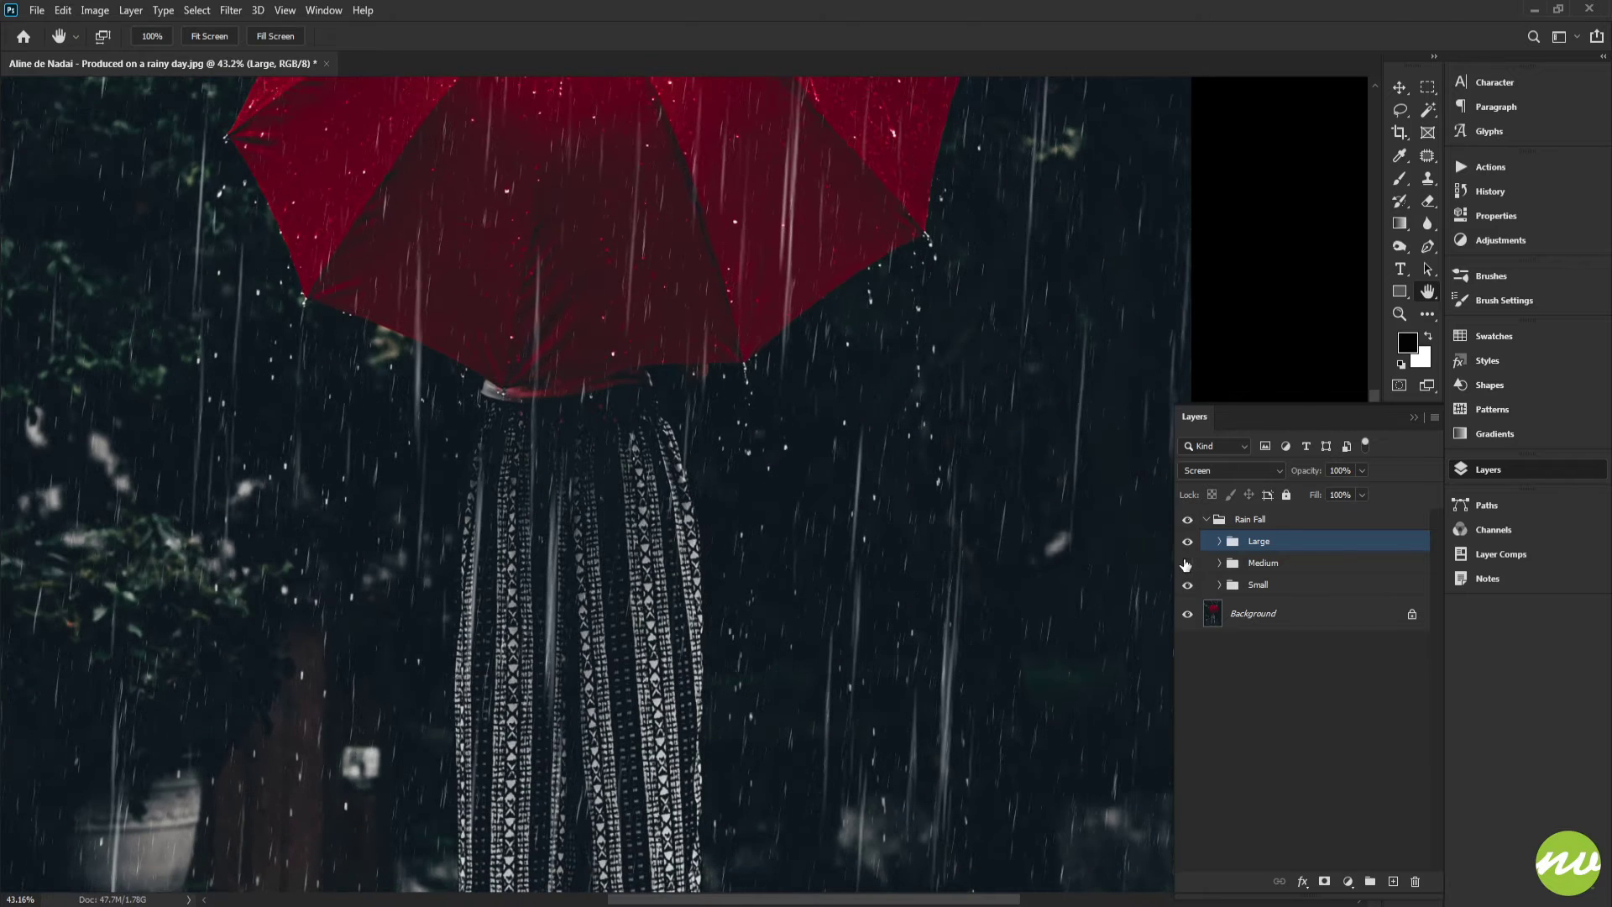
scroll(964, 549, "down", 5)
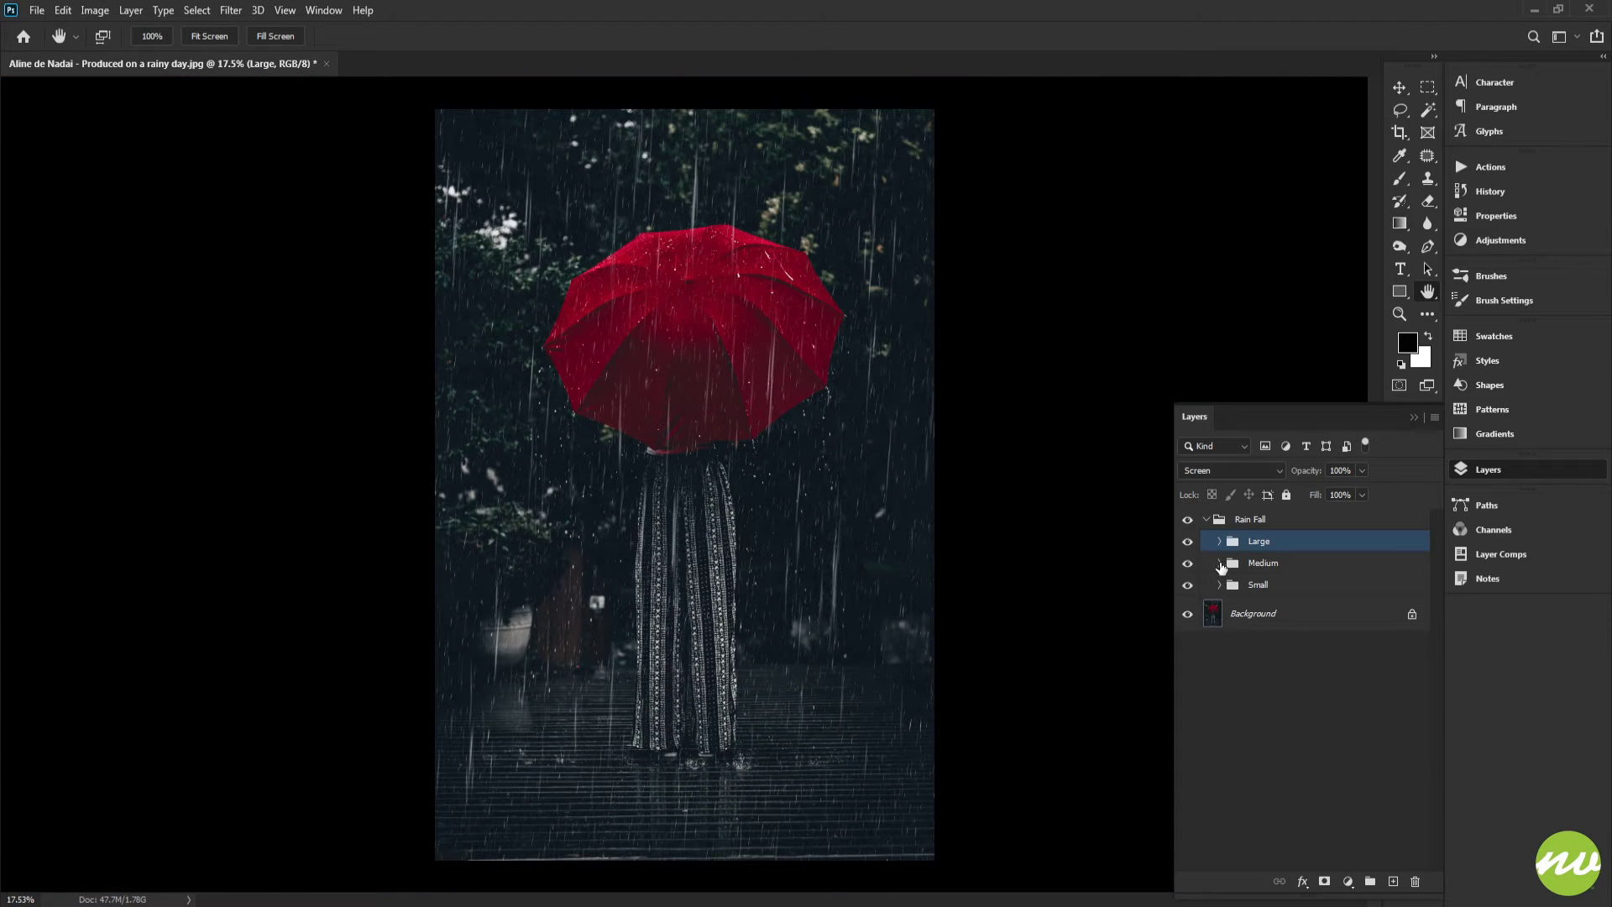
Scale the Medium smart object to about 128% and turn it 180°, then commit the transform
left_click(1220, 564)
left_click(1268, 595)
key("ctrl+t")
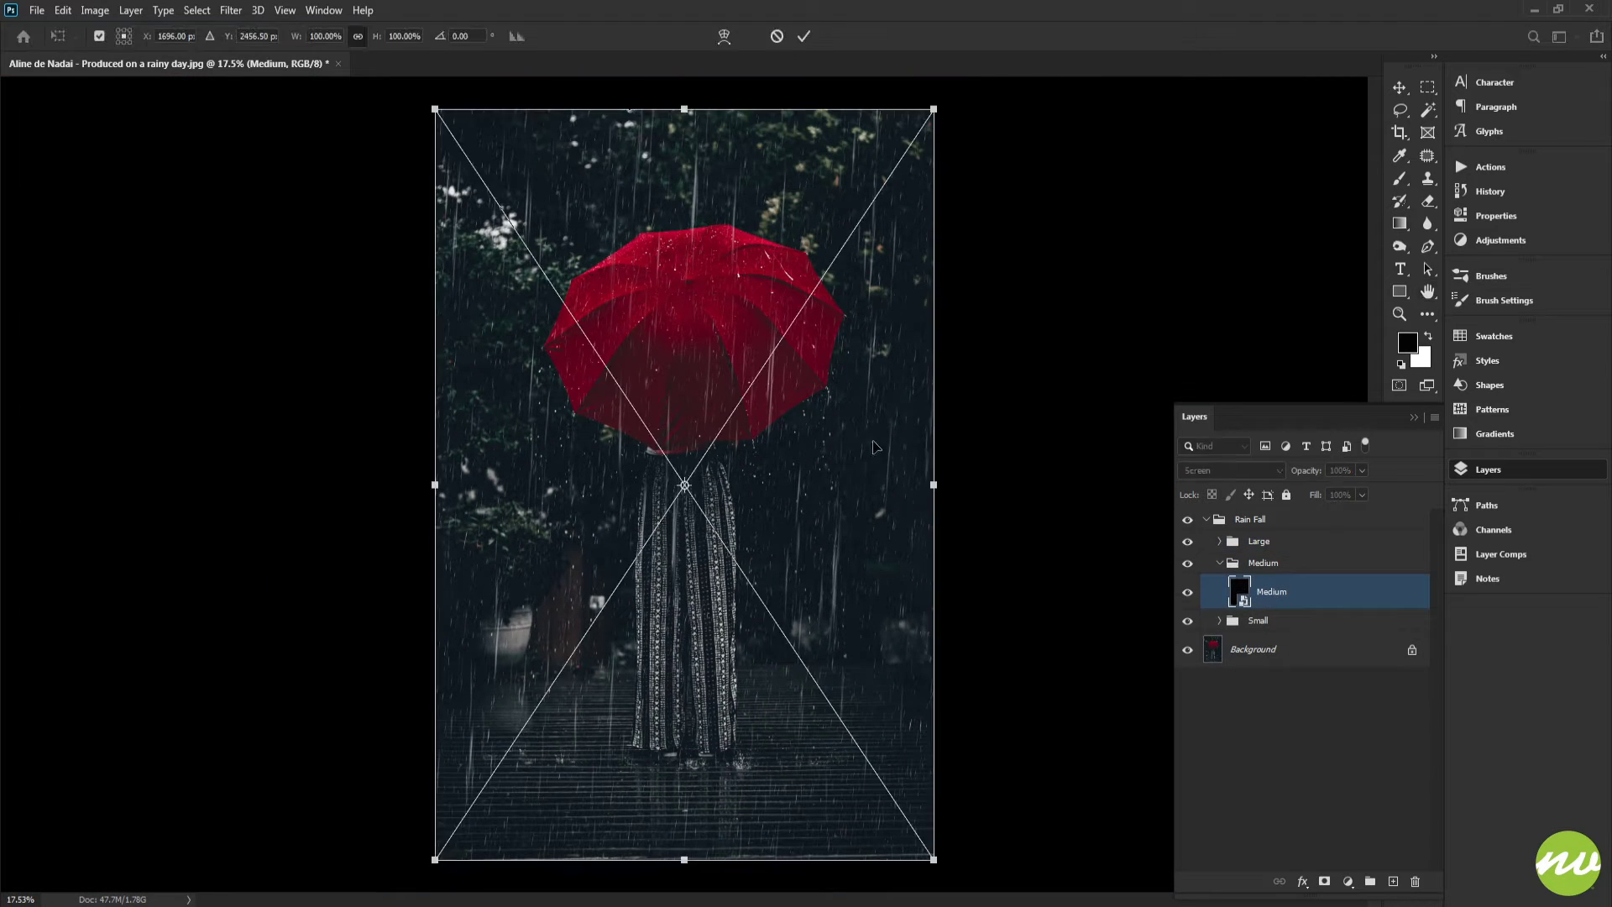
scroll(849, 273, "down", 2)
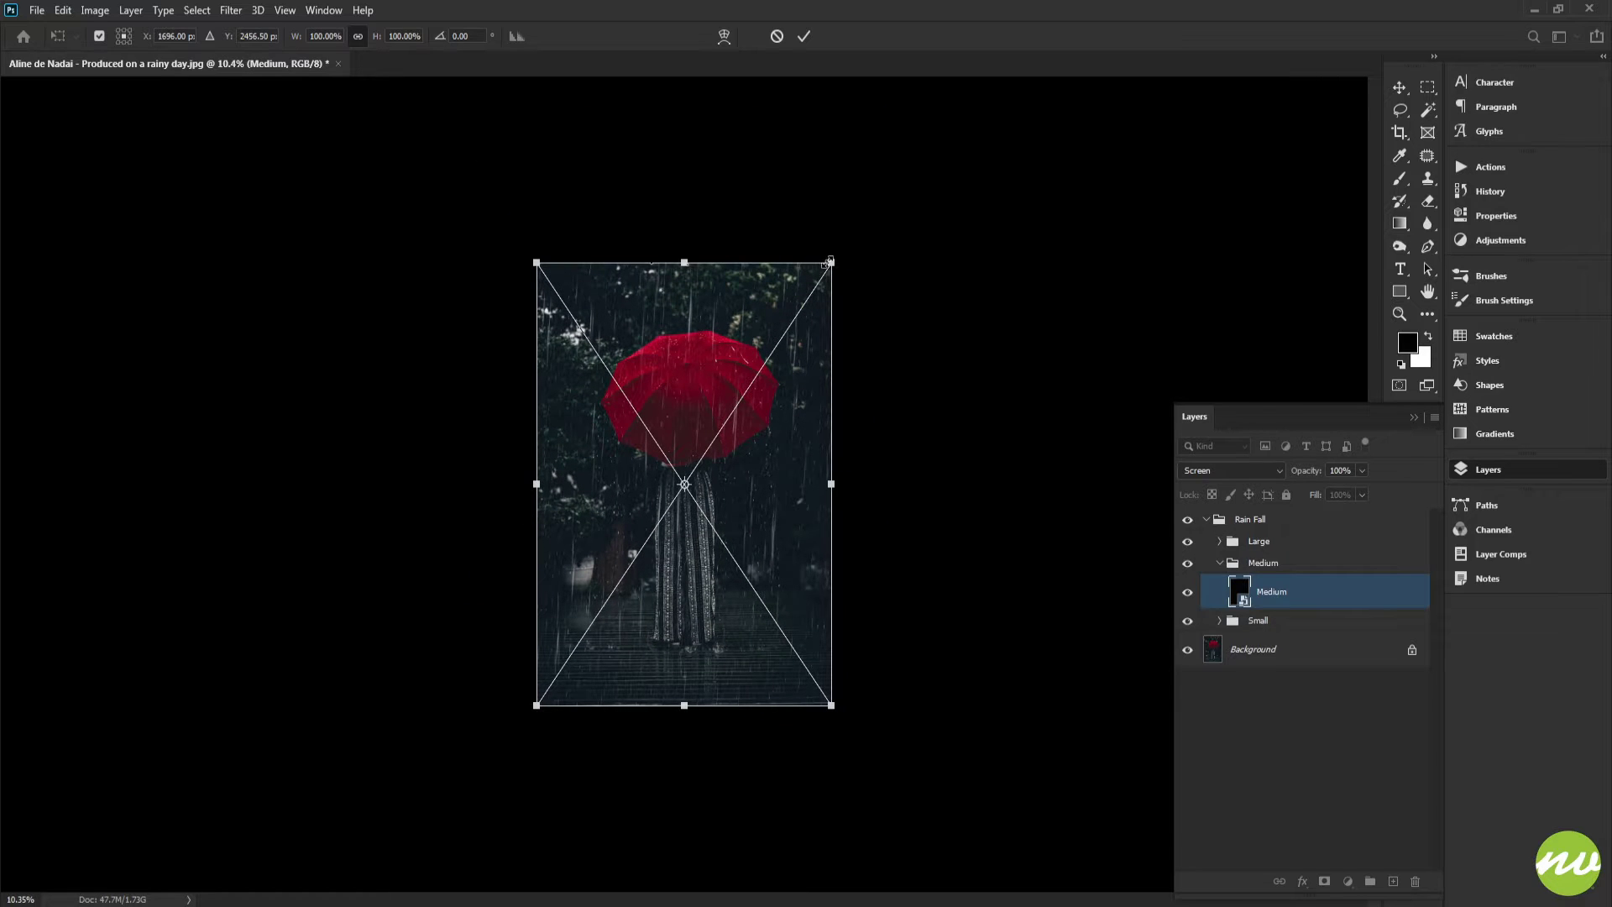
left_click_drag(828, 262, 854, 188)
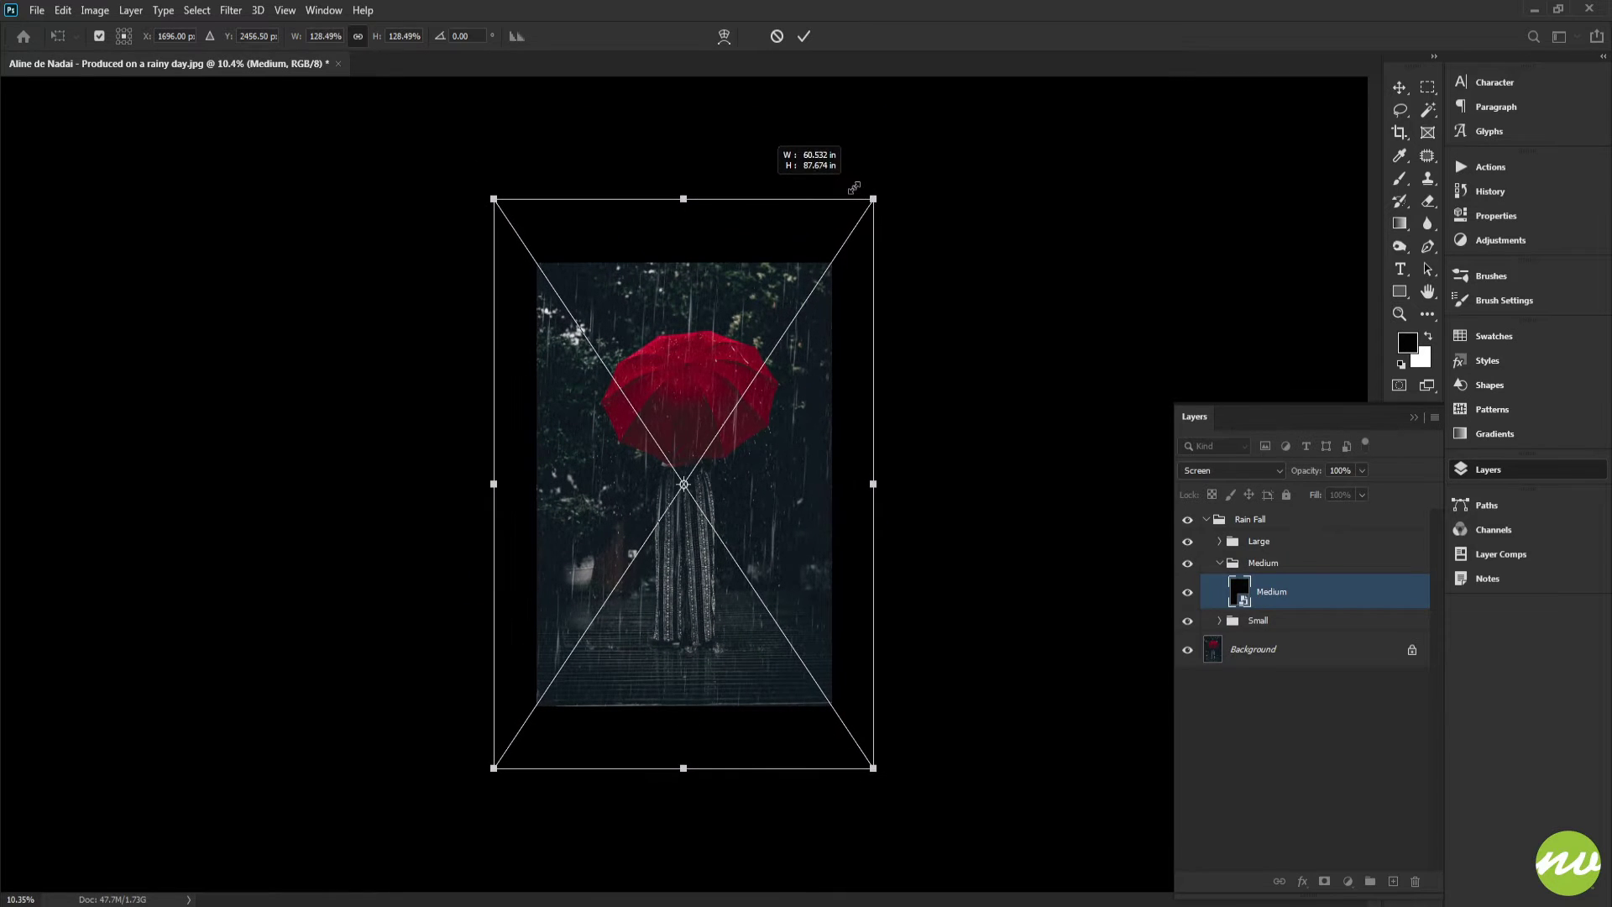
left_click_drag(696, 144, 711, 733)
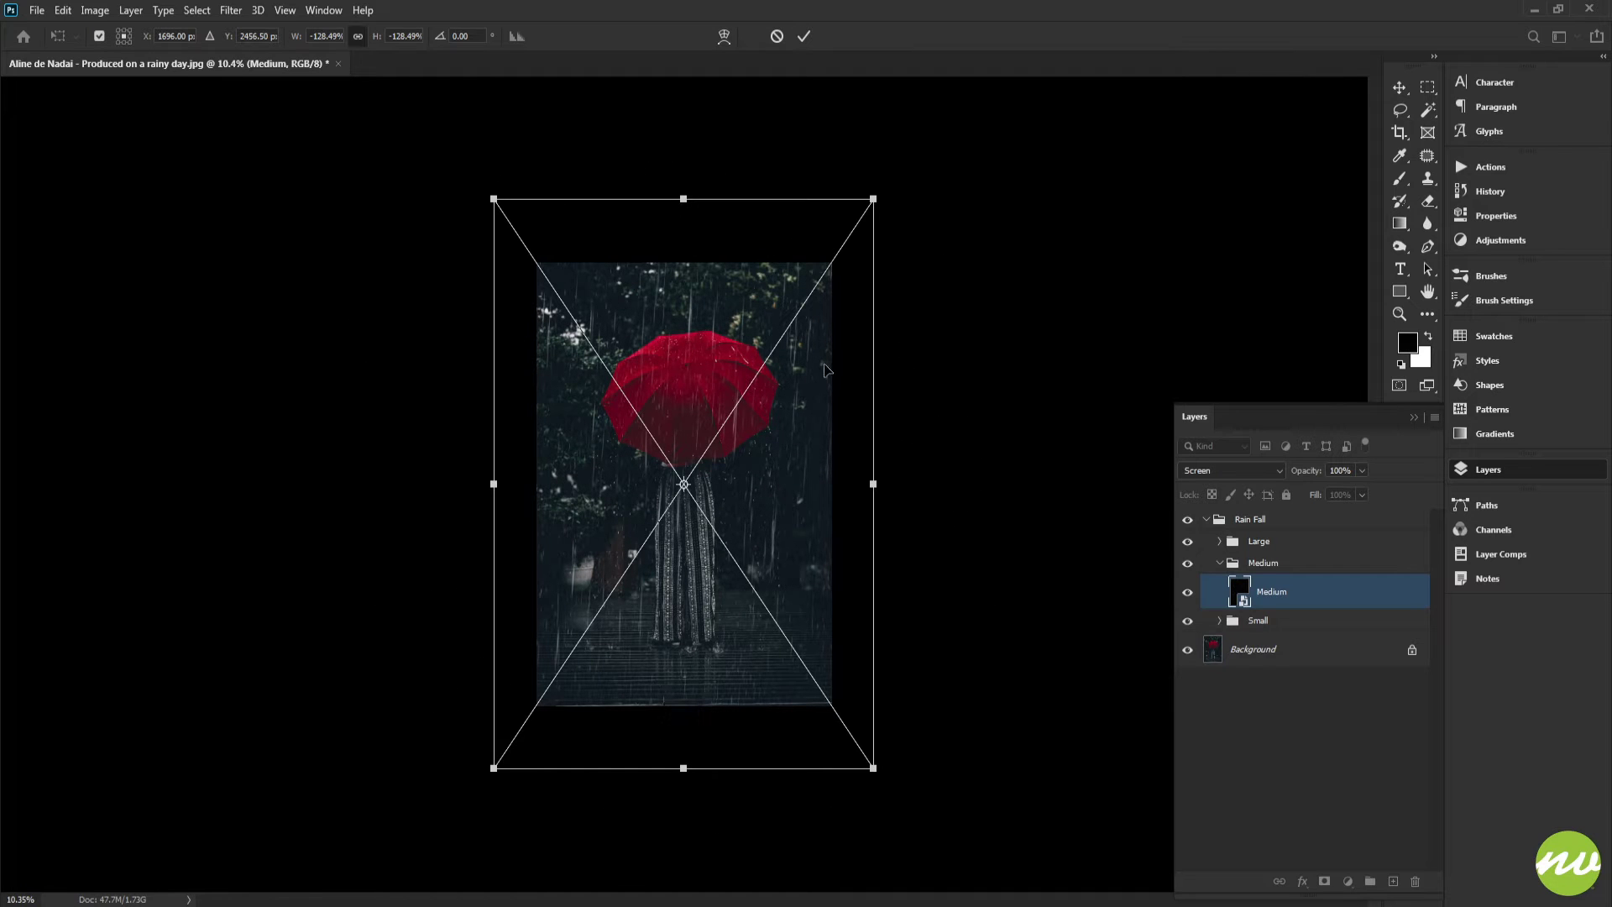
left_click(804, 37)
left_click(227, 37)
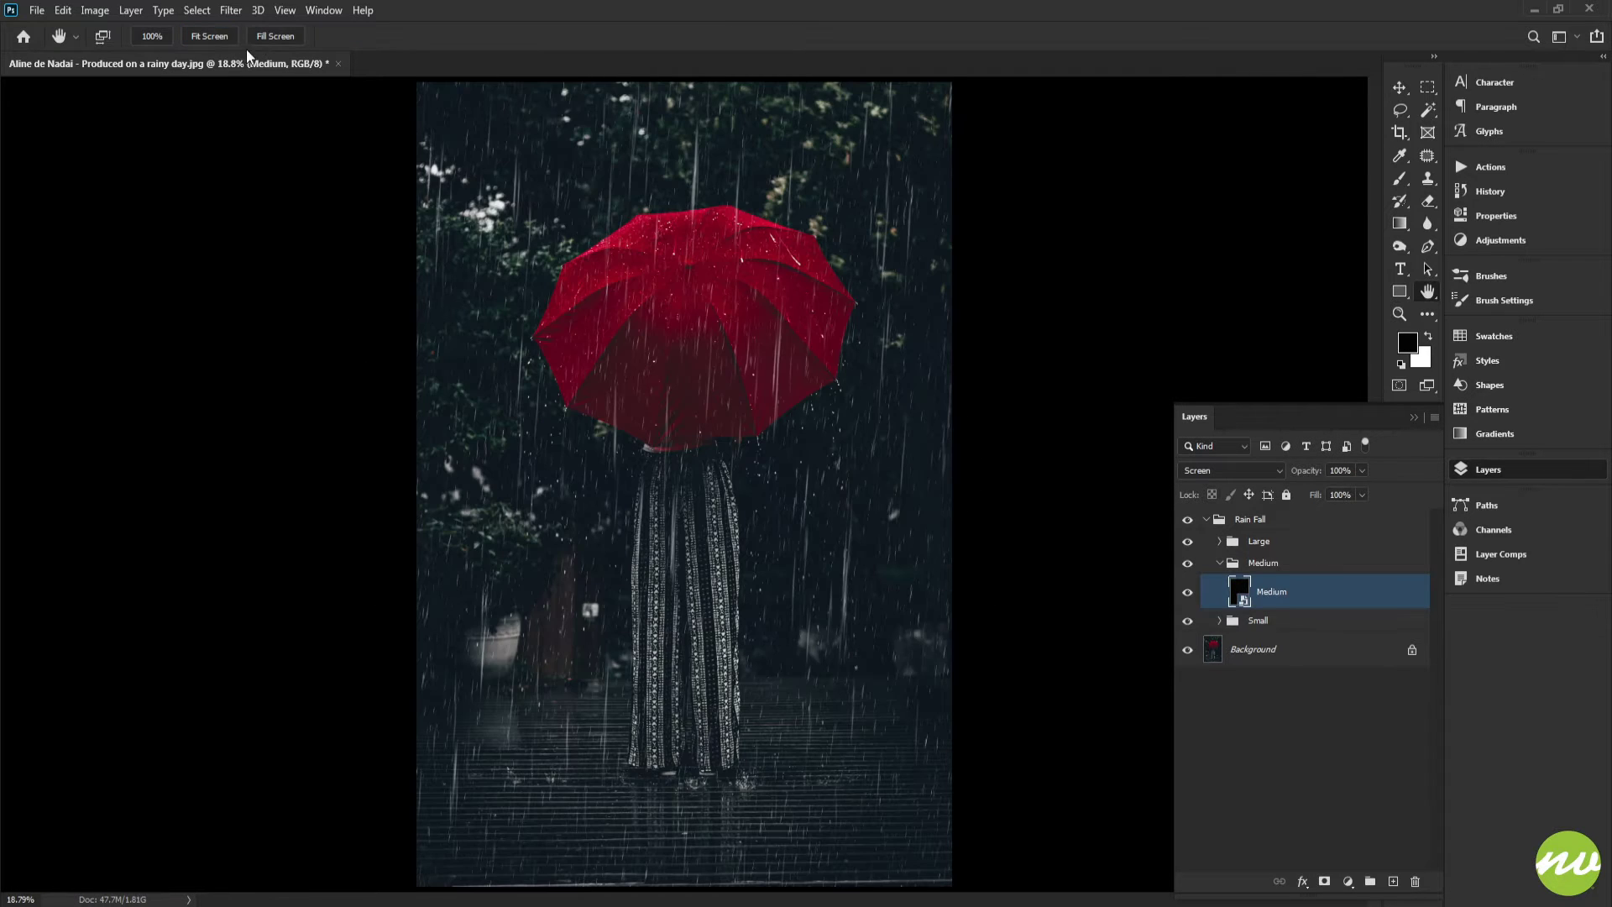
Toggle the Medium smart object's visibility to compare the rain with and without it
left_click_drag(820, 463, 878, 469)
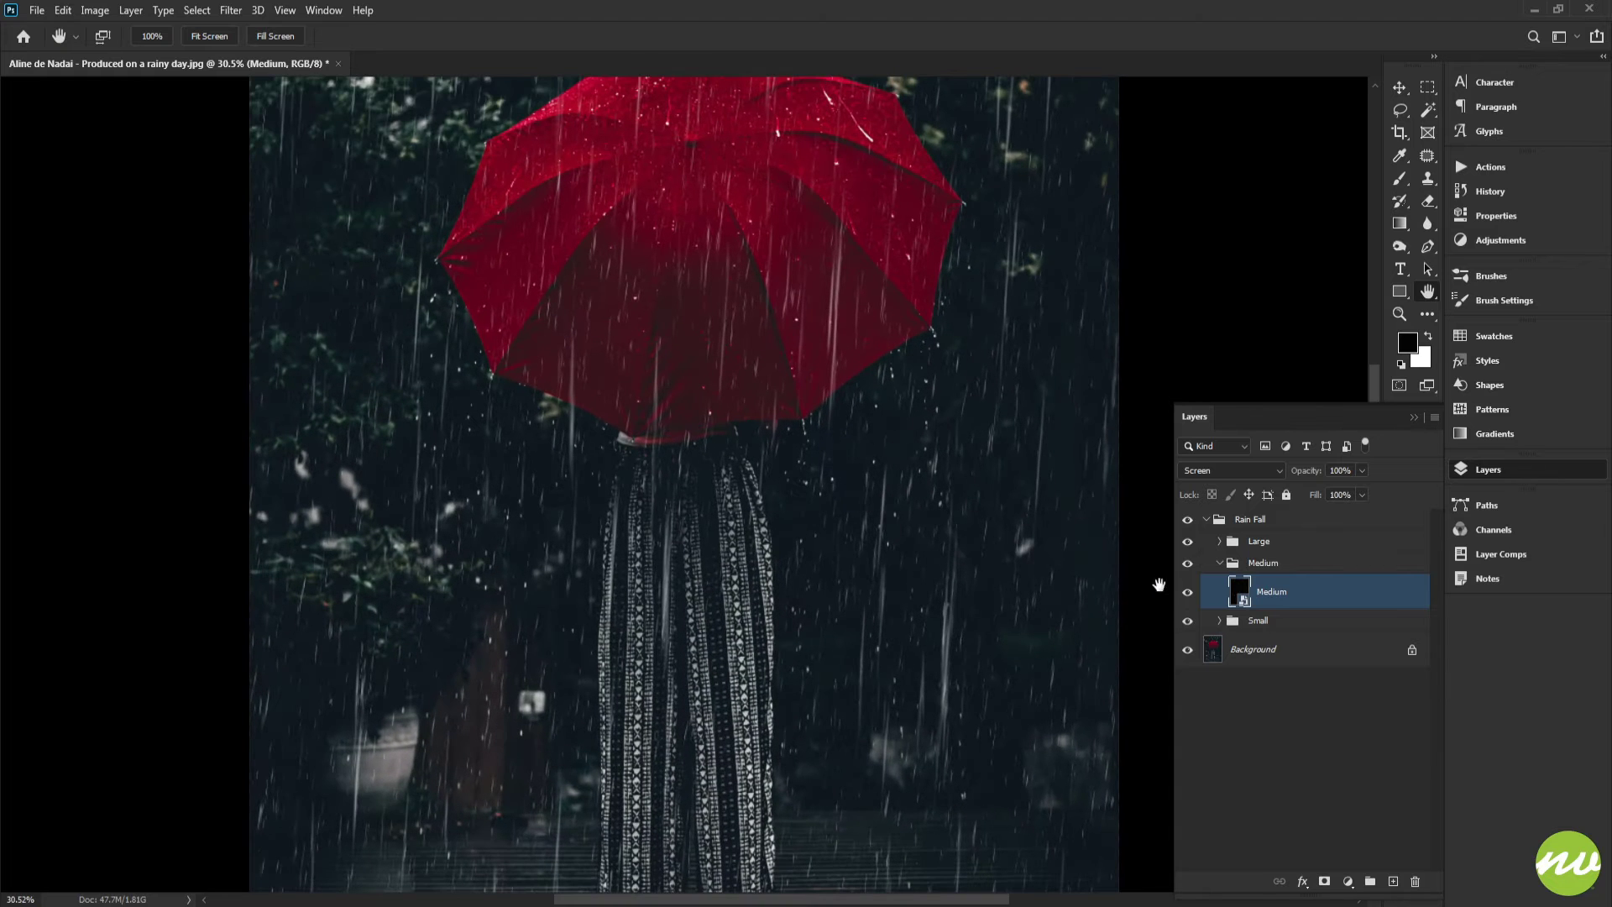
left_click(1185, 598)
left_click(1185, 598)
left_click_drag(1123, 593, 893, 546)
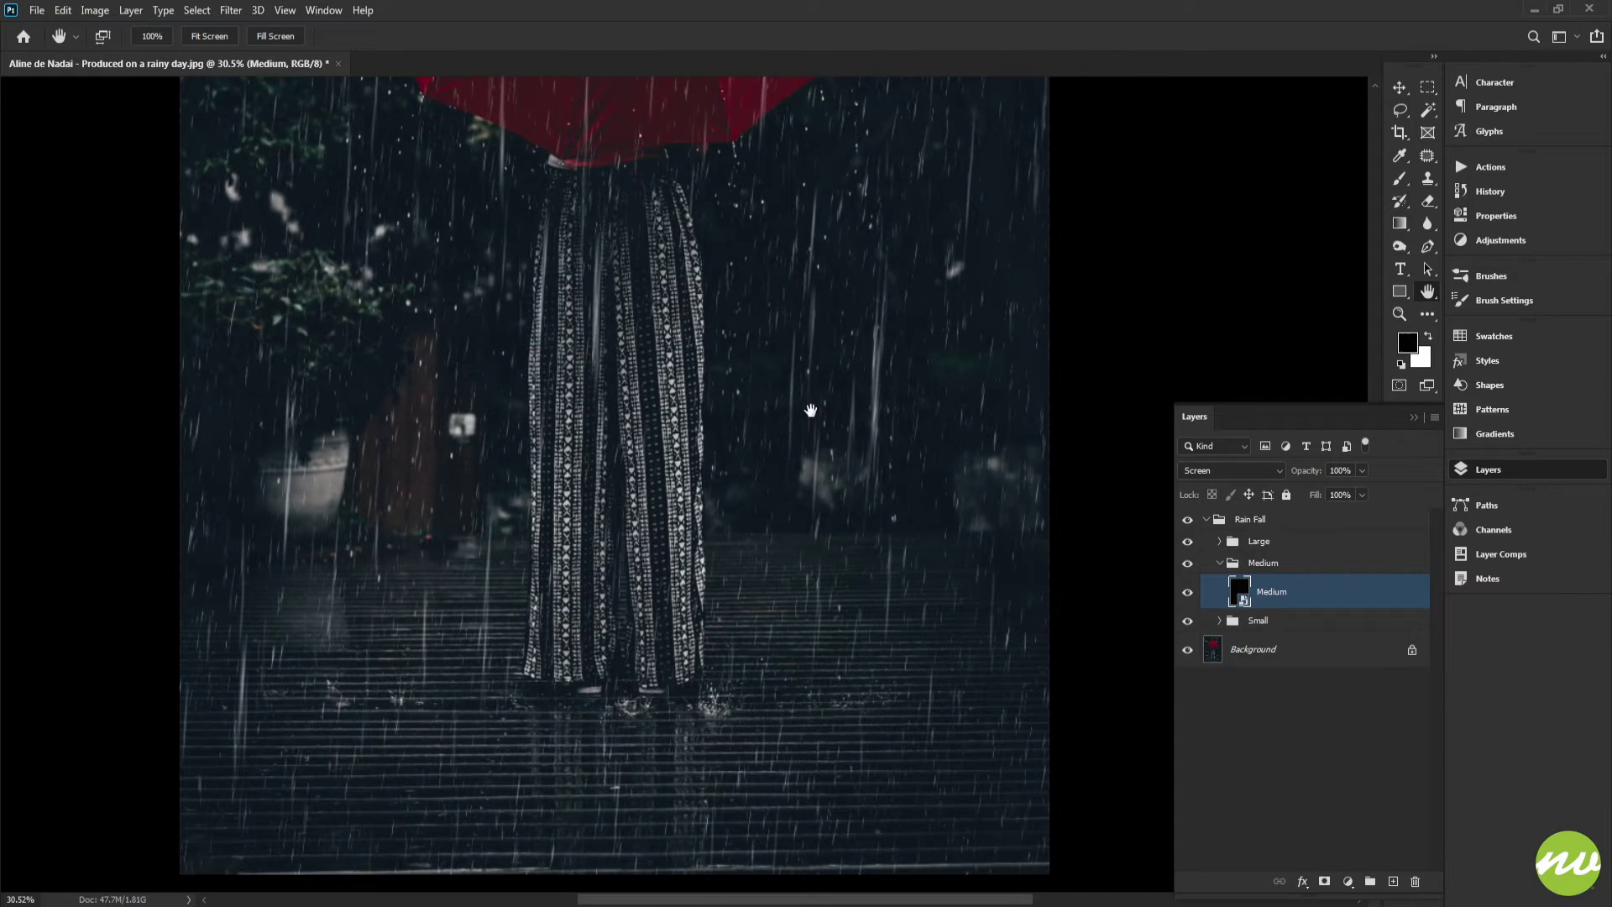
left_click_drag(811, 410, 851, 338)
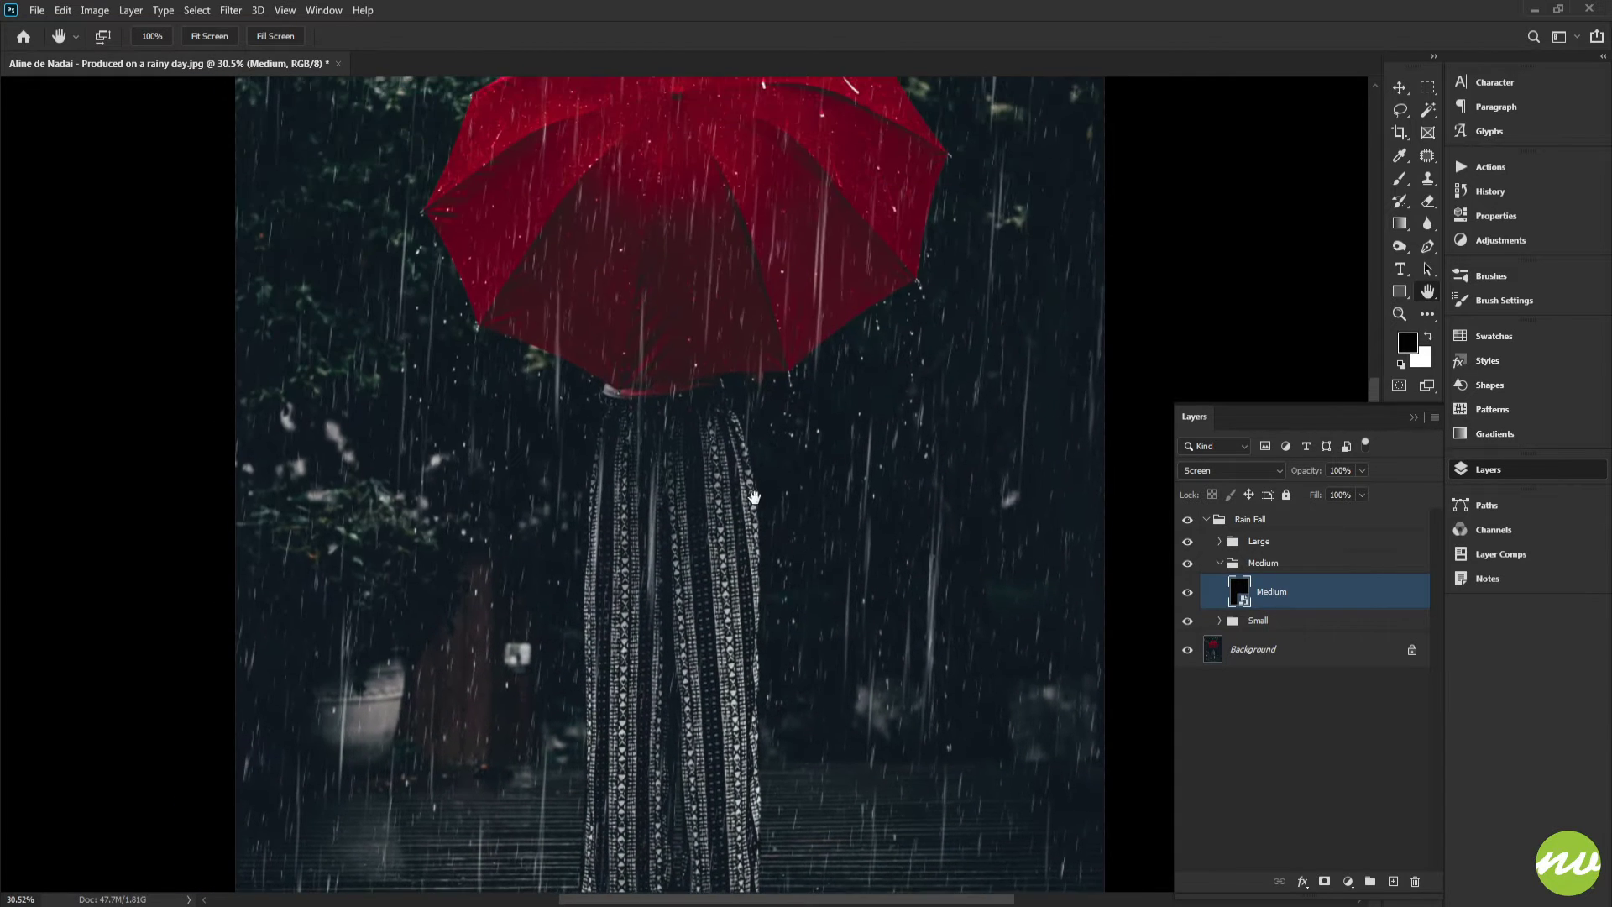
key("ctrl+0")
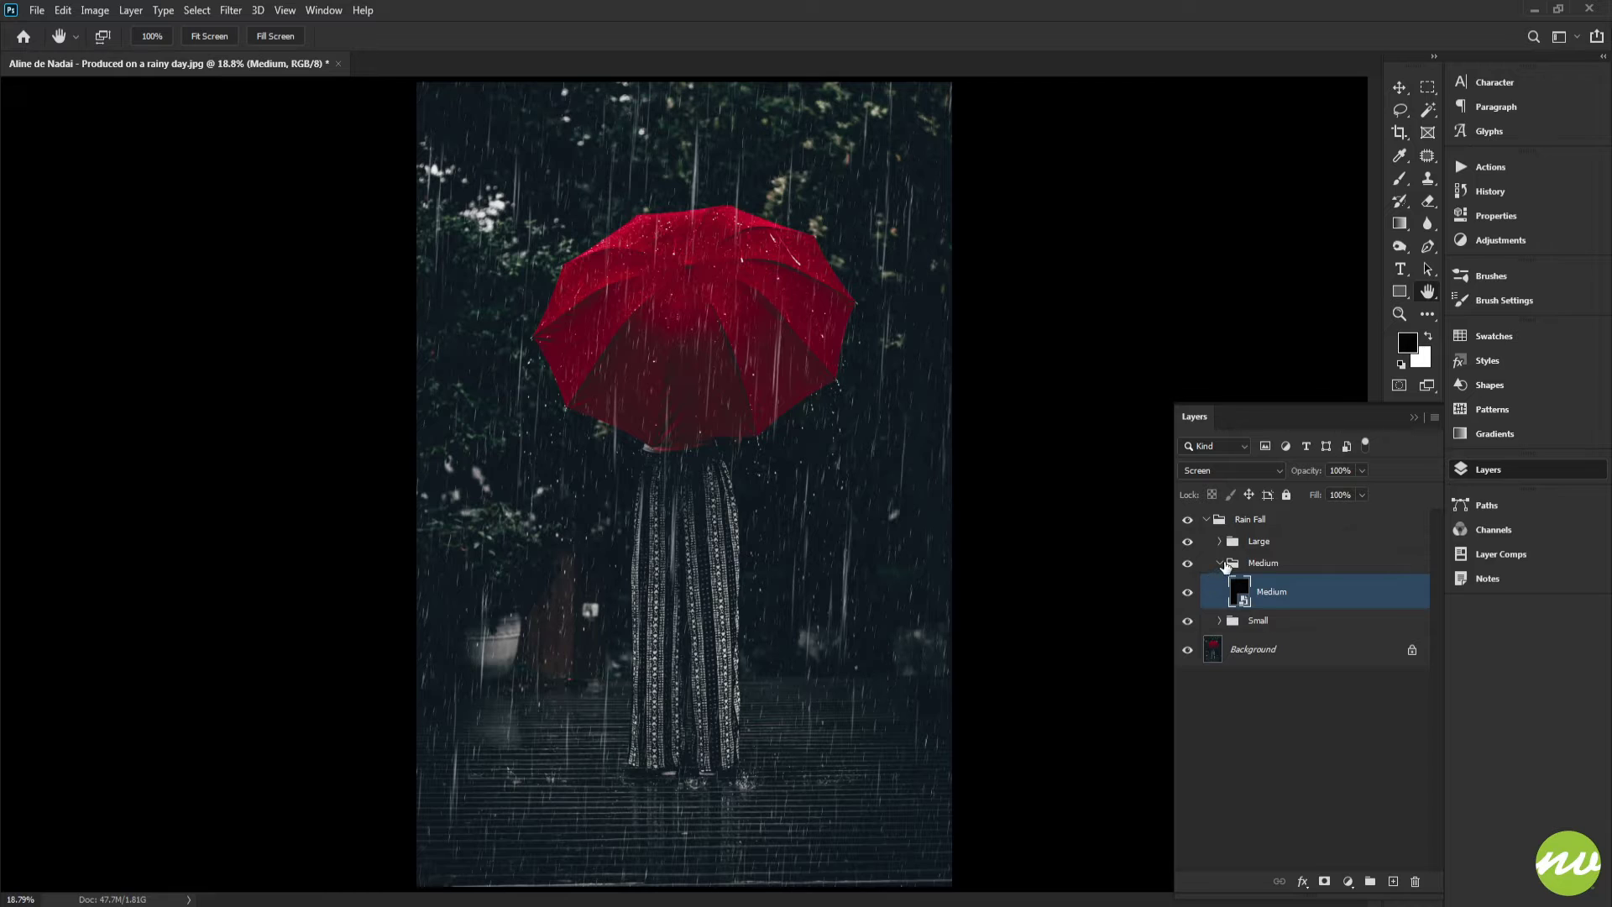
Rasterize the Large smart object layer inside the Large group
left_click(1221, 565)
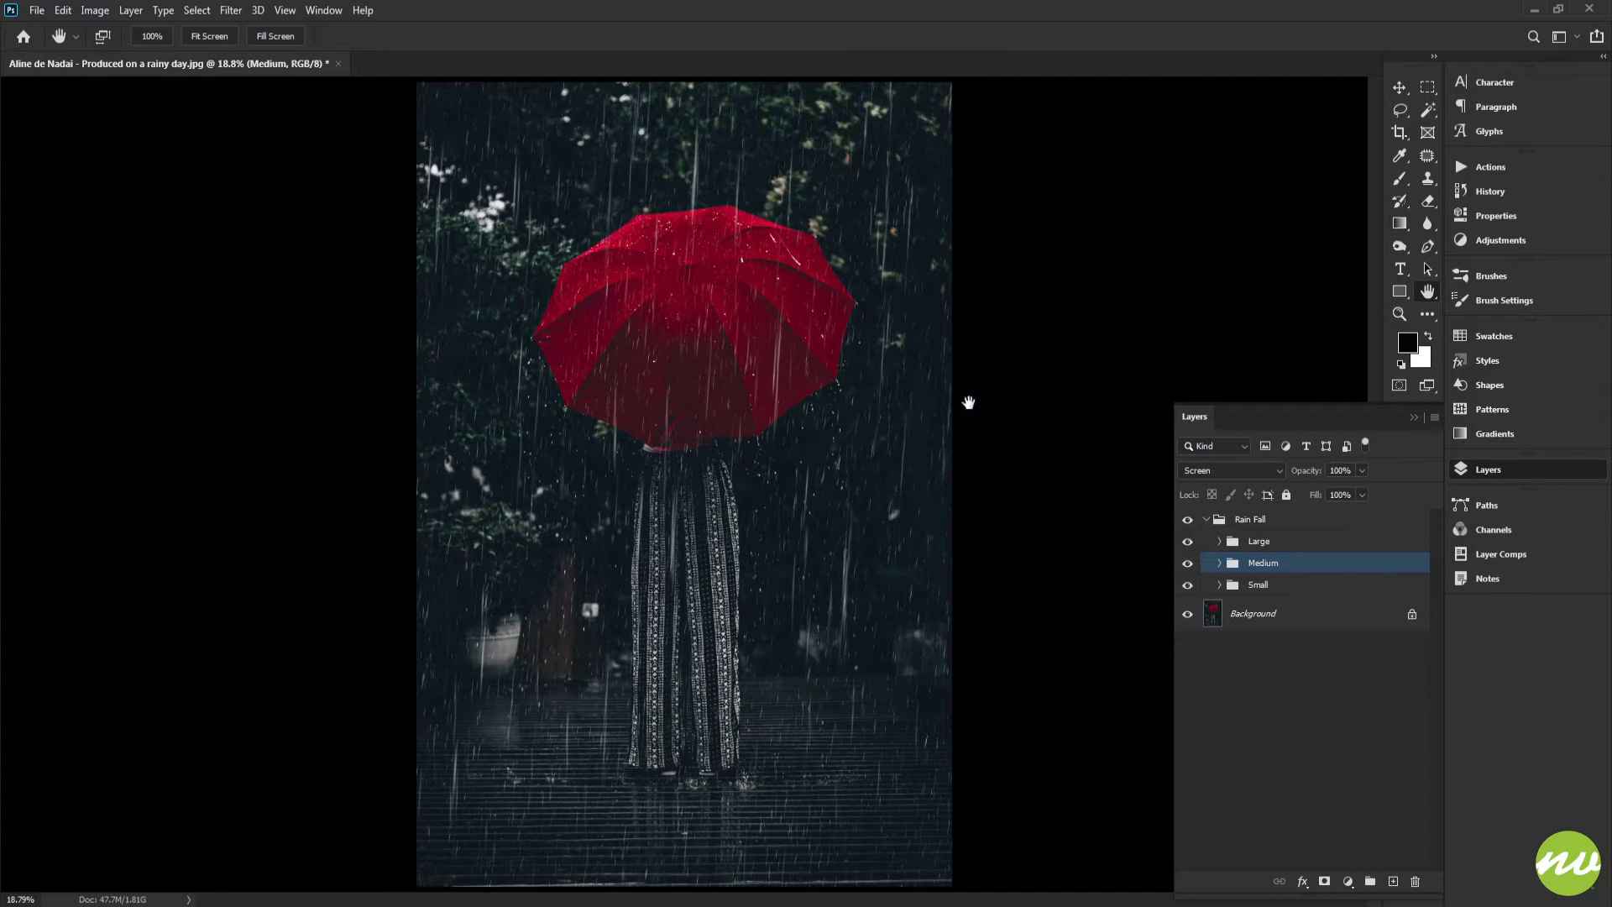
left_click(1220, 528)
left_click(1220, 543)
left_click(1261, 572)
left_click_drag(917, 466, 832, 455)
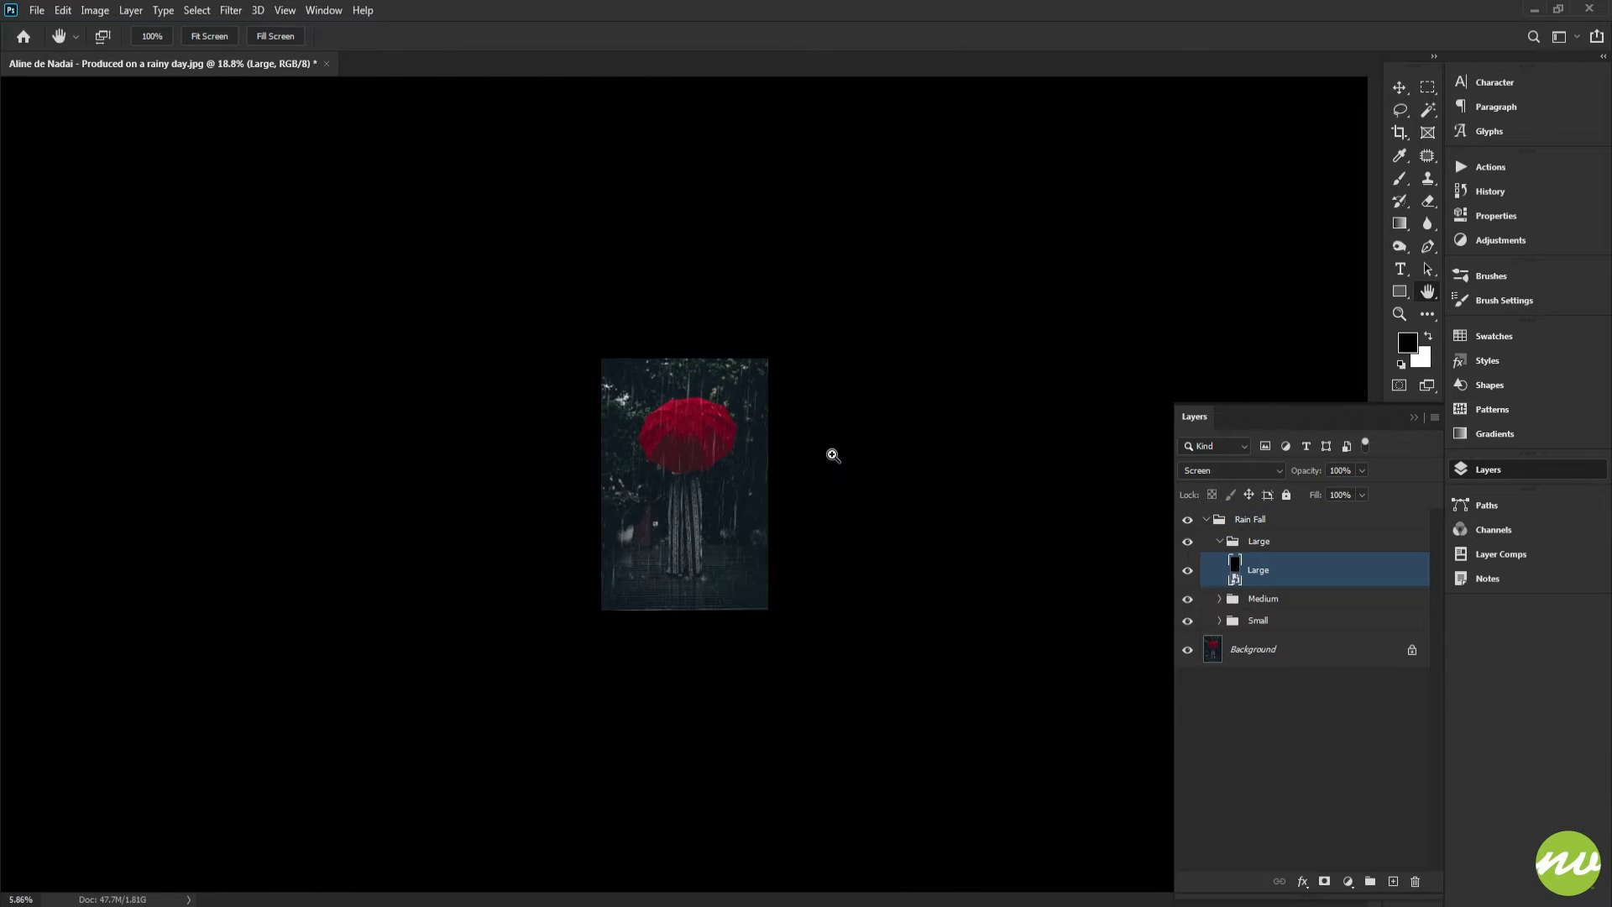
key("ctrl+t")
key("Escape")
left_click(219, 38)
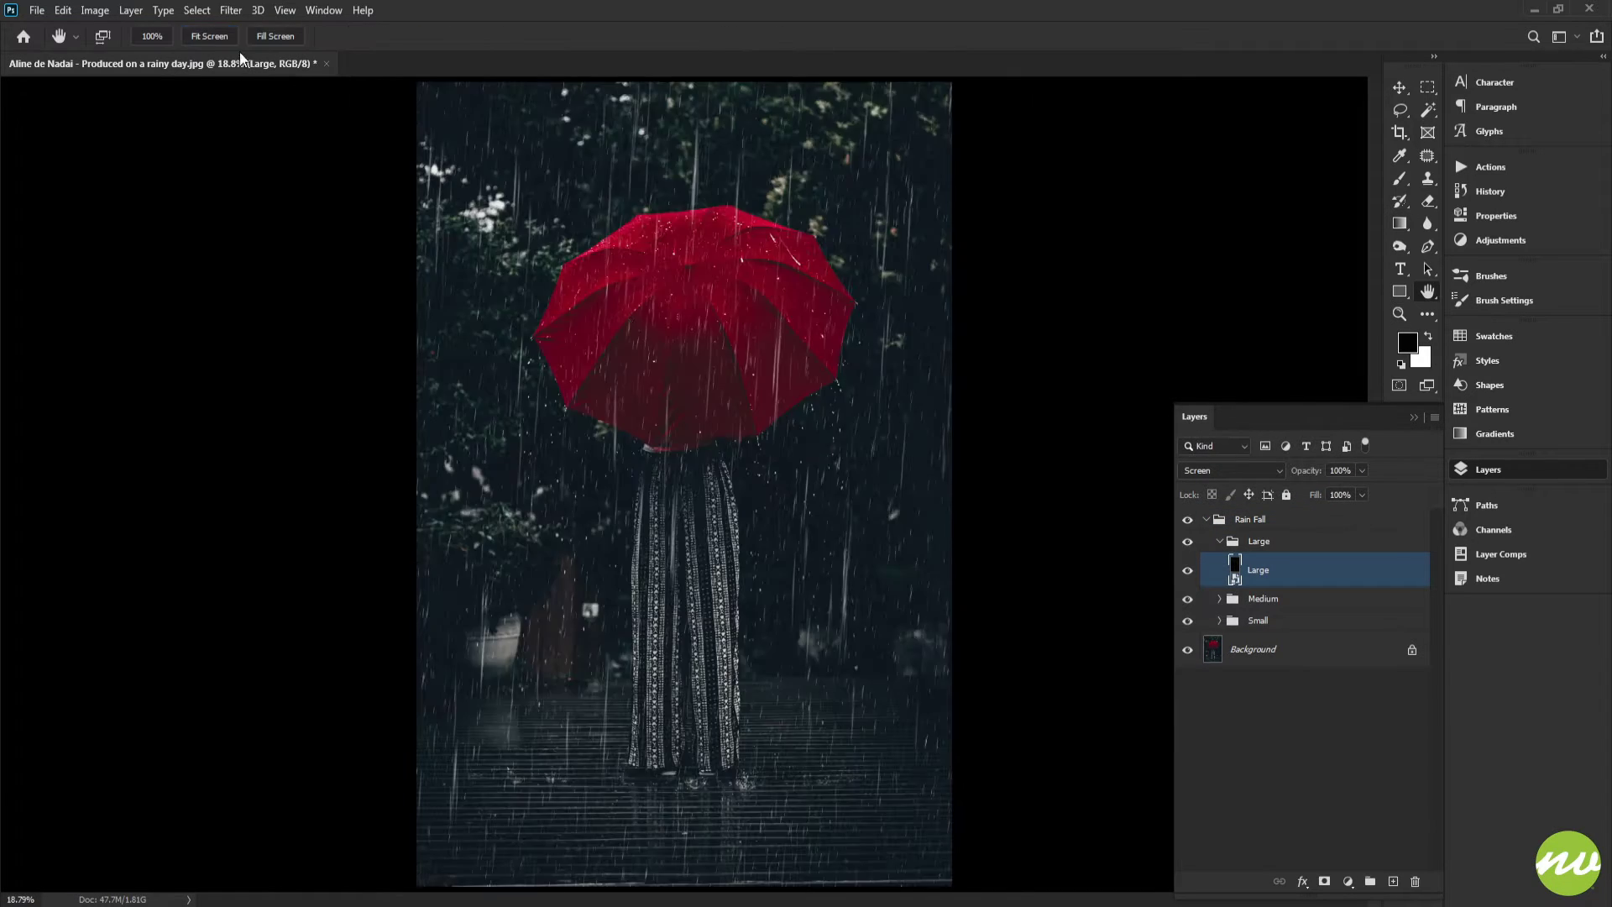
right_click(1270, 575)
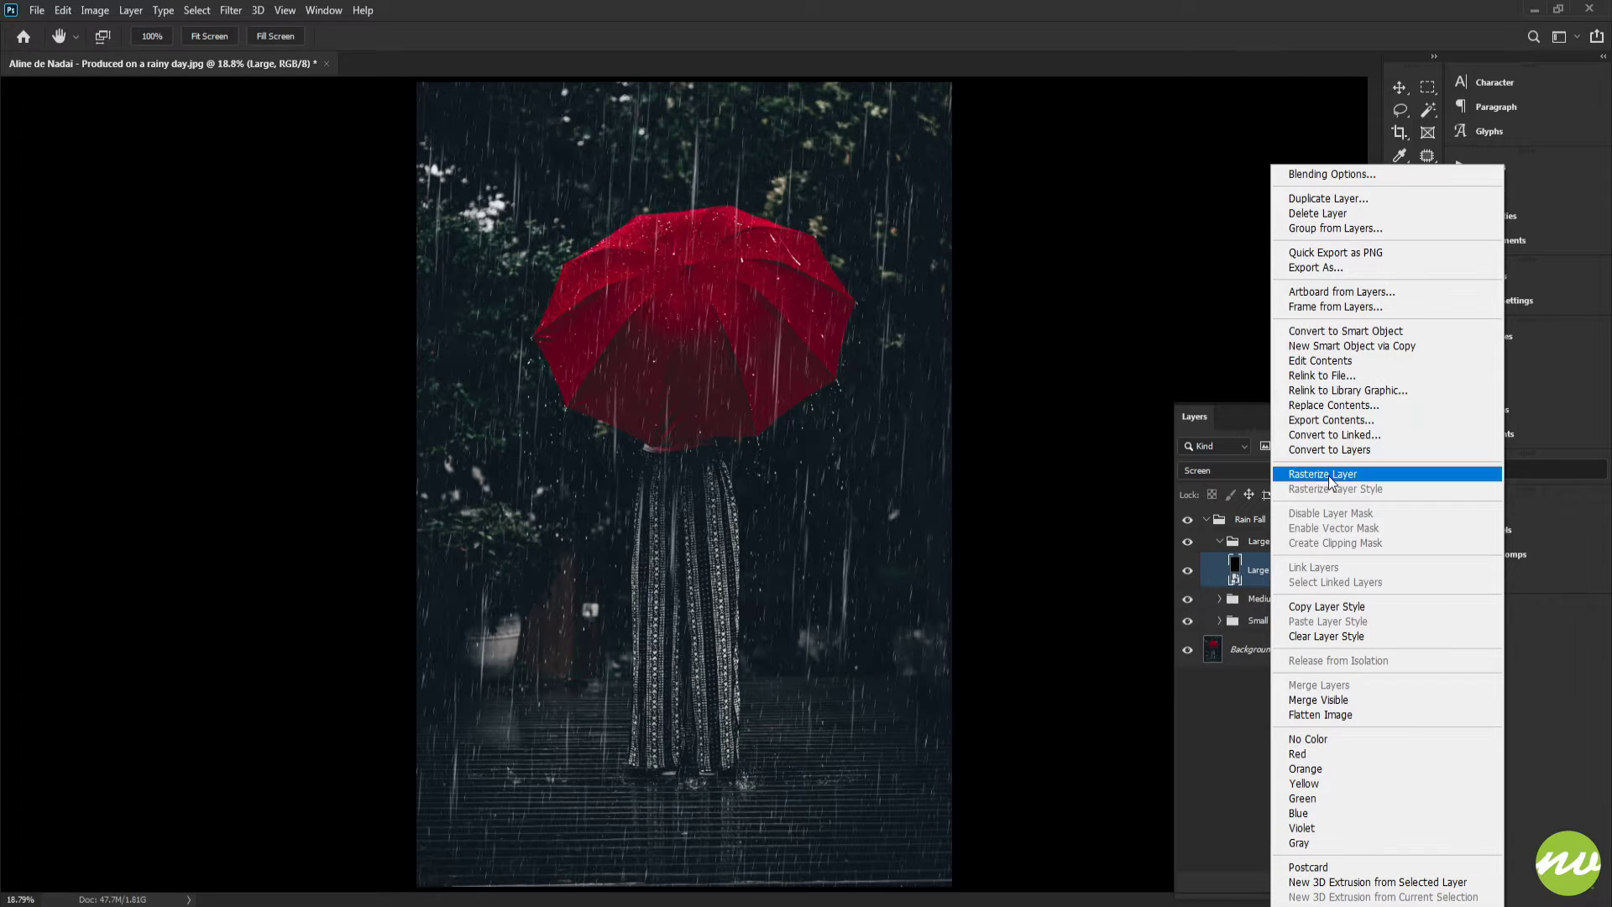
left_click(1355, 474)
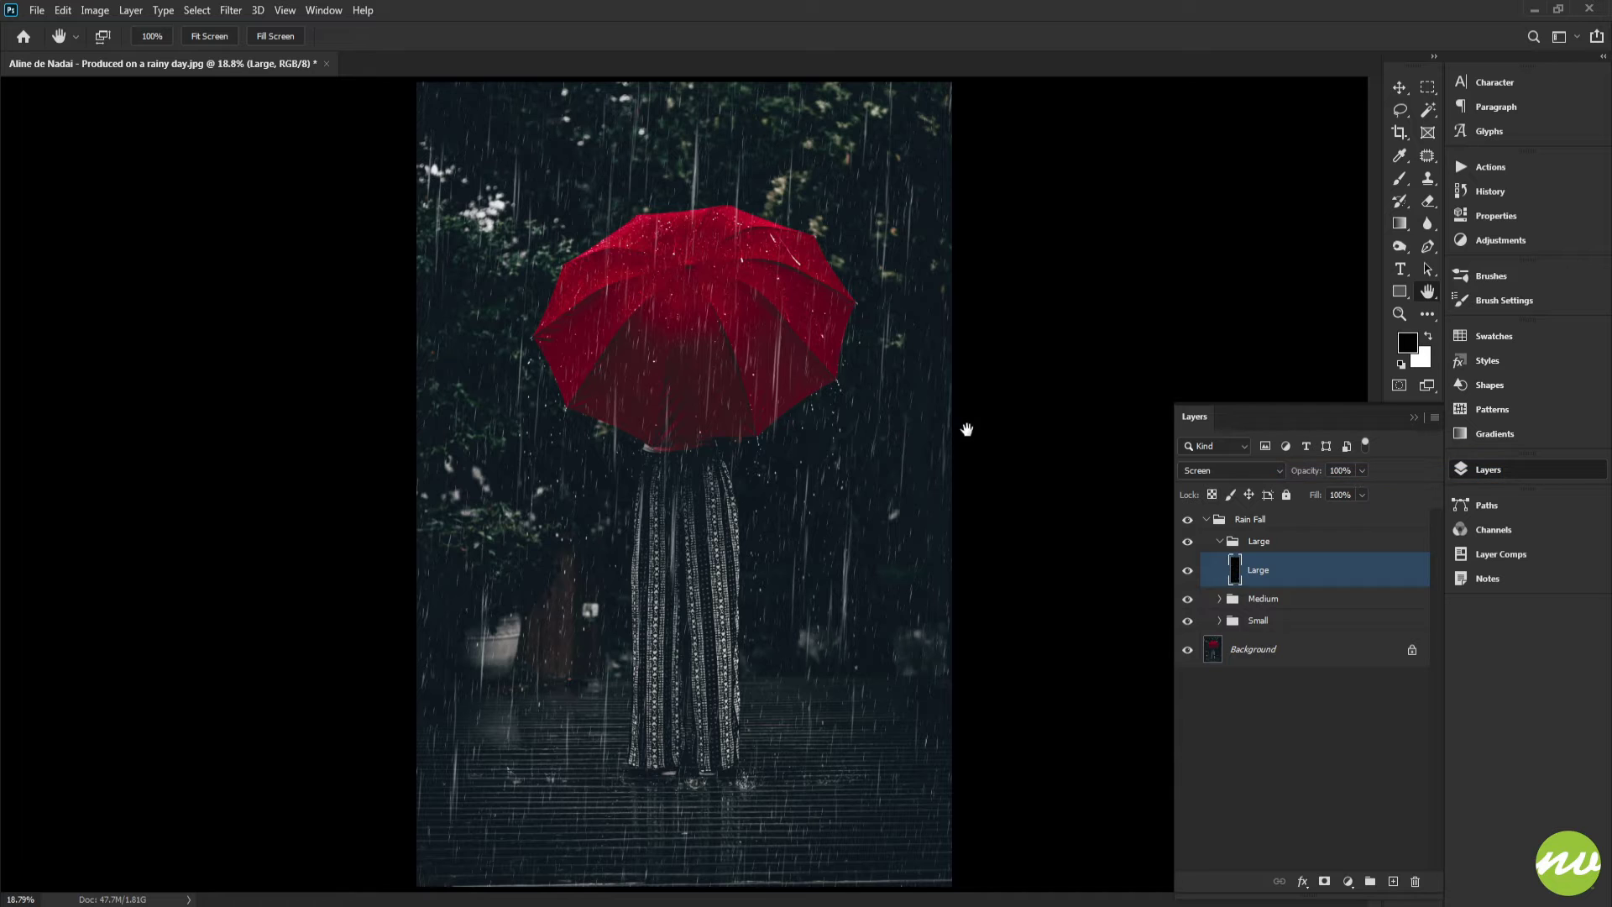
Select all and crop the image to the canvas to trim pixels extending beyond it
key("ctrl+a")
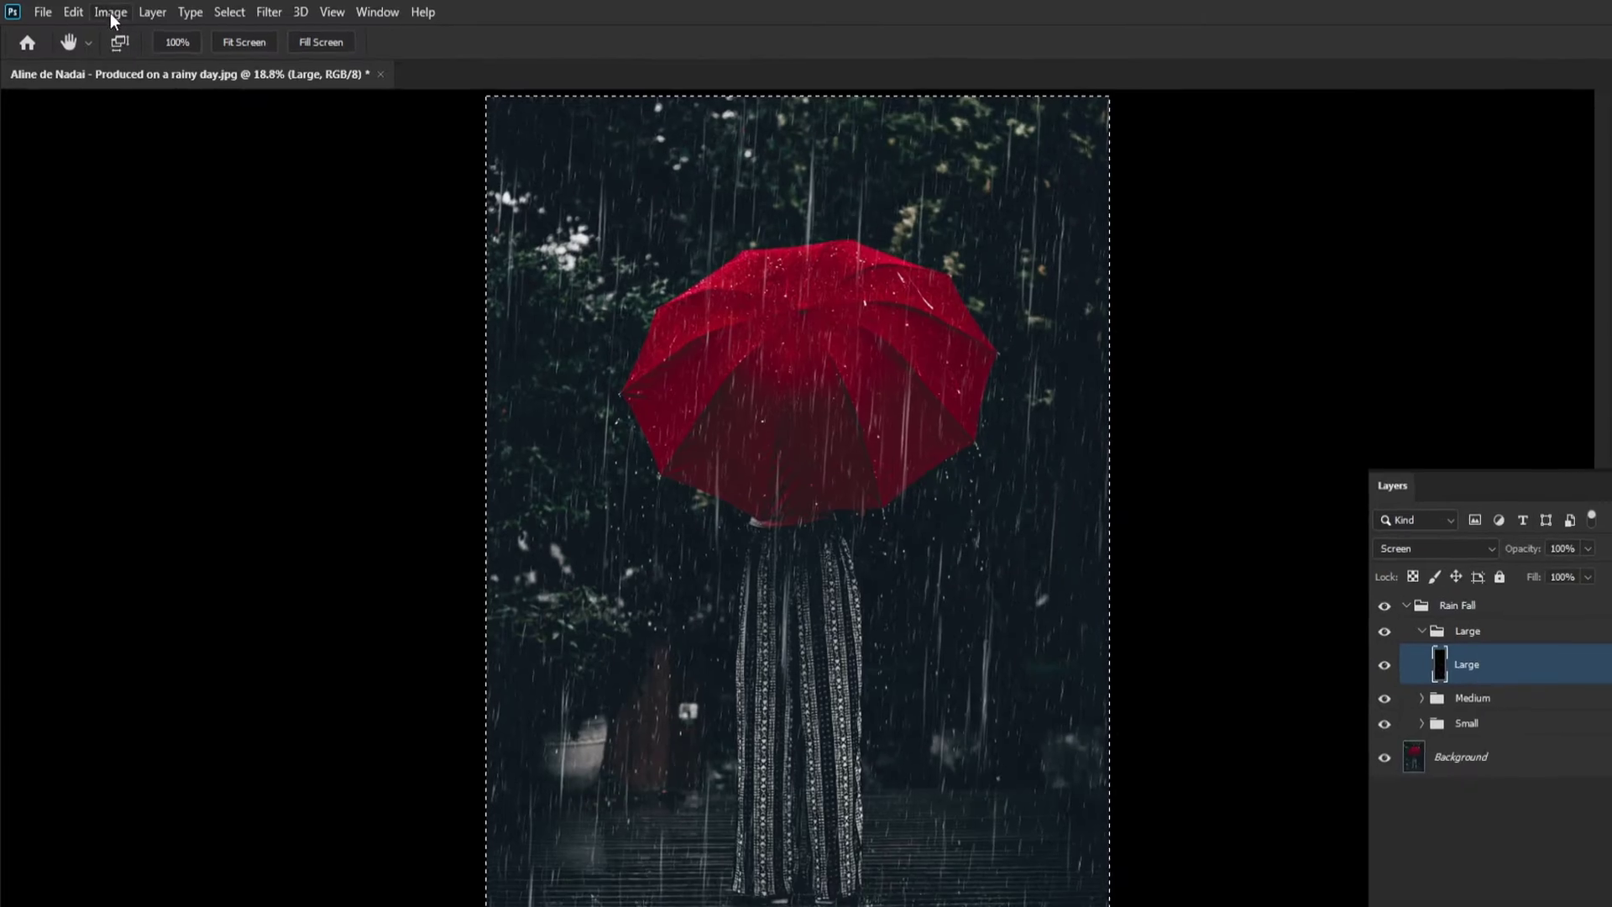
left_click(109, 12)
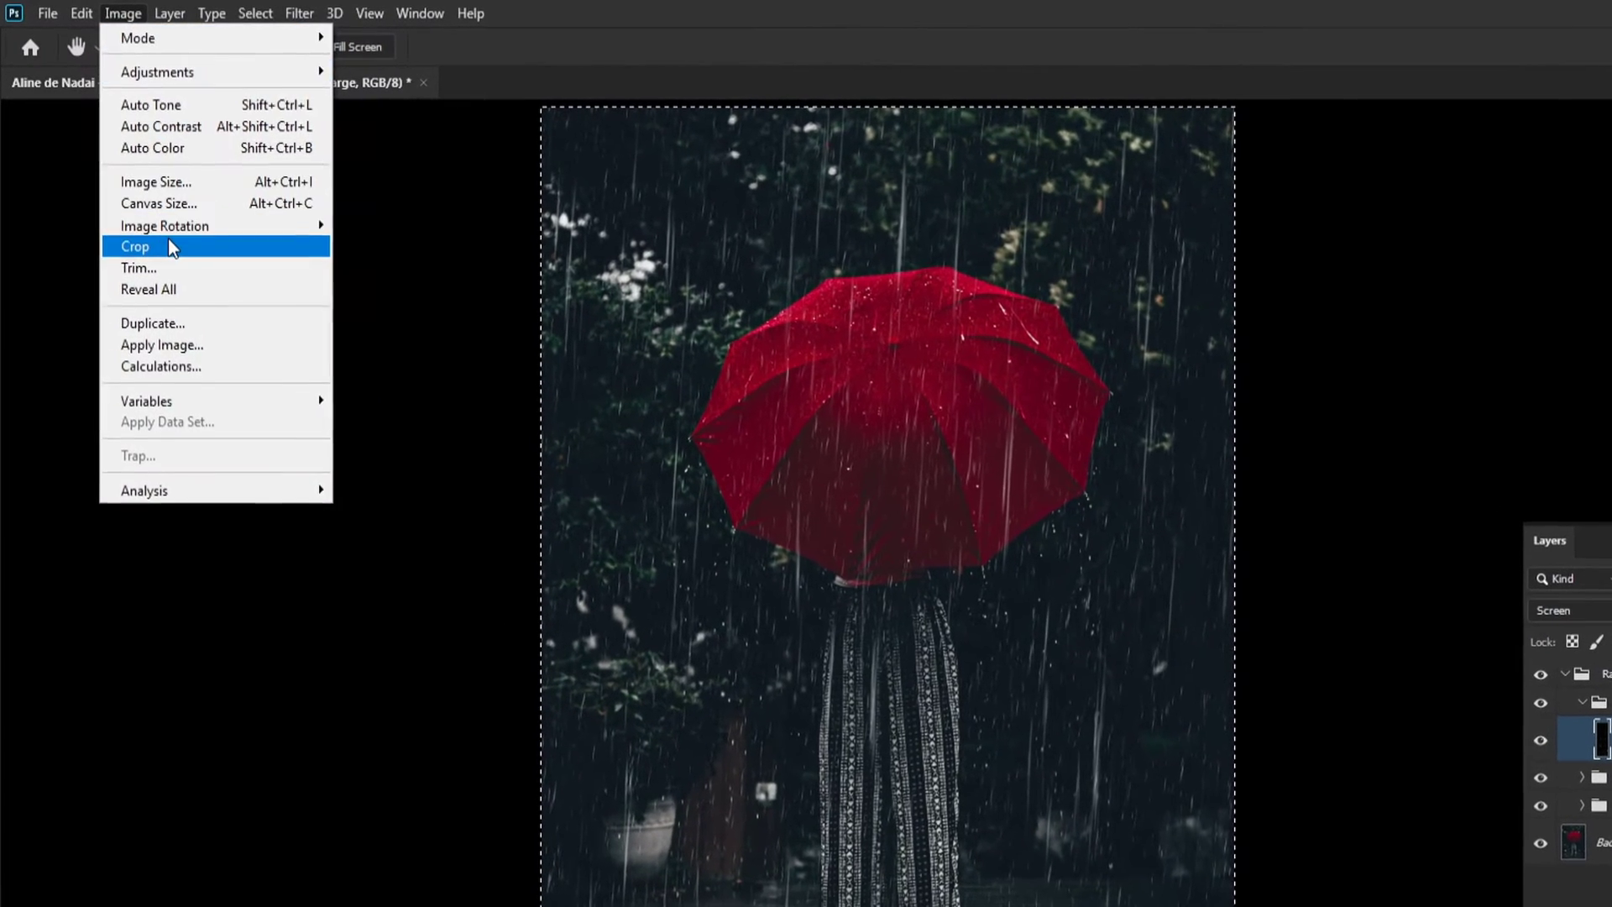
left_click(154, 224)
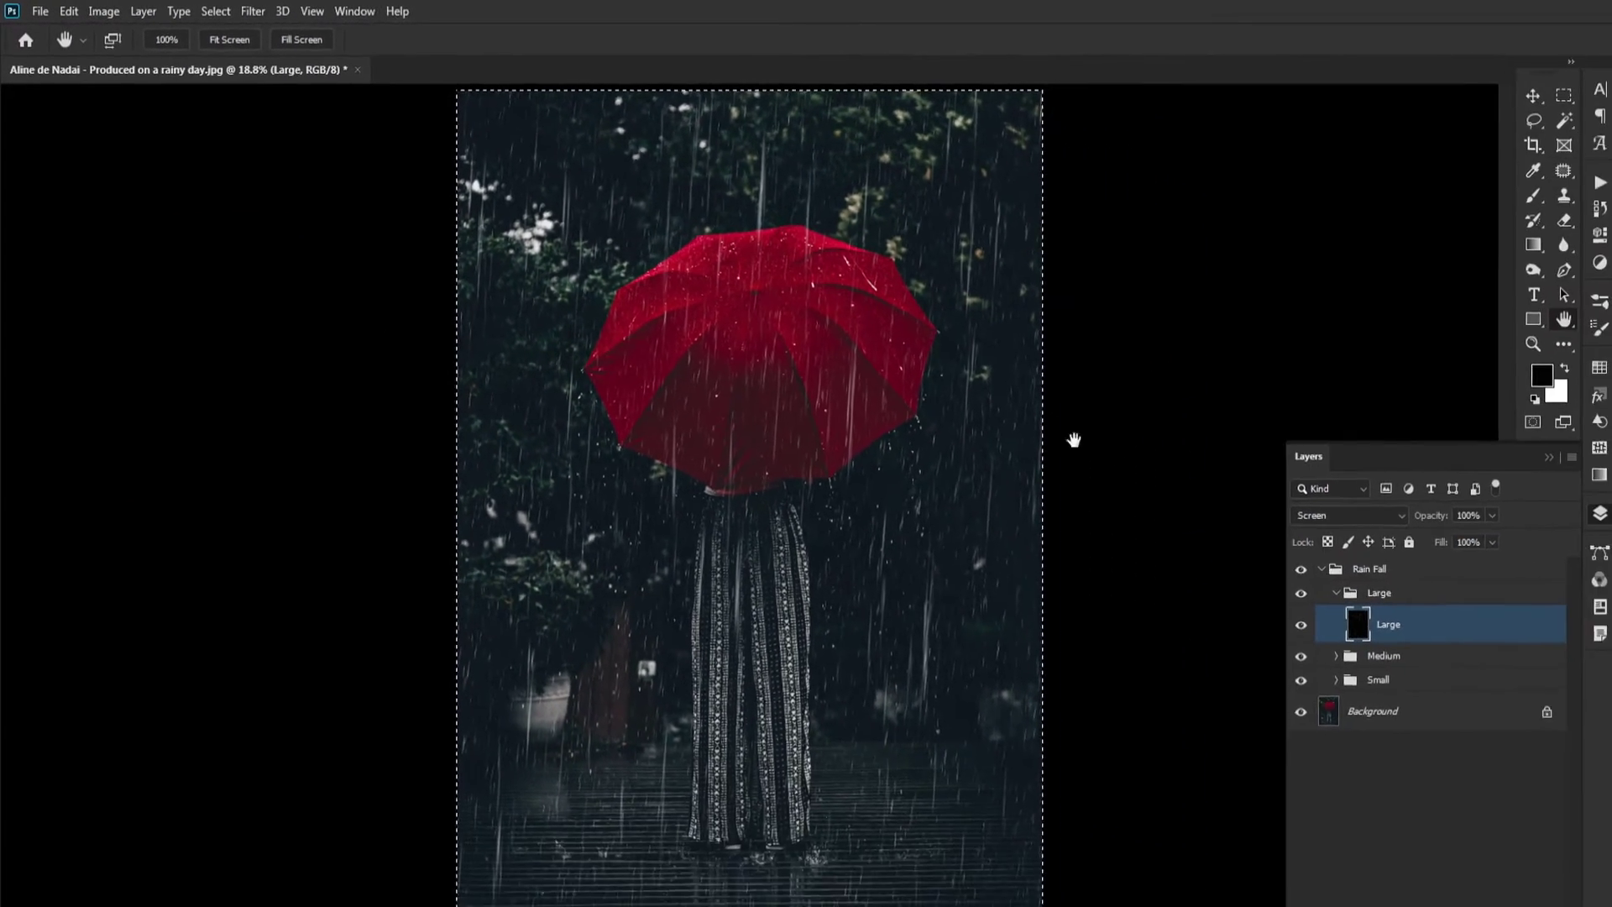
key("ctrl+d")
scroll(945, 286, "down", 3)
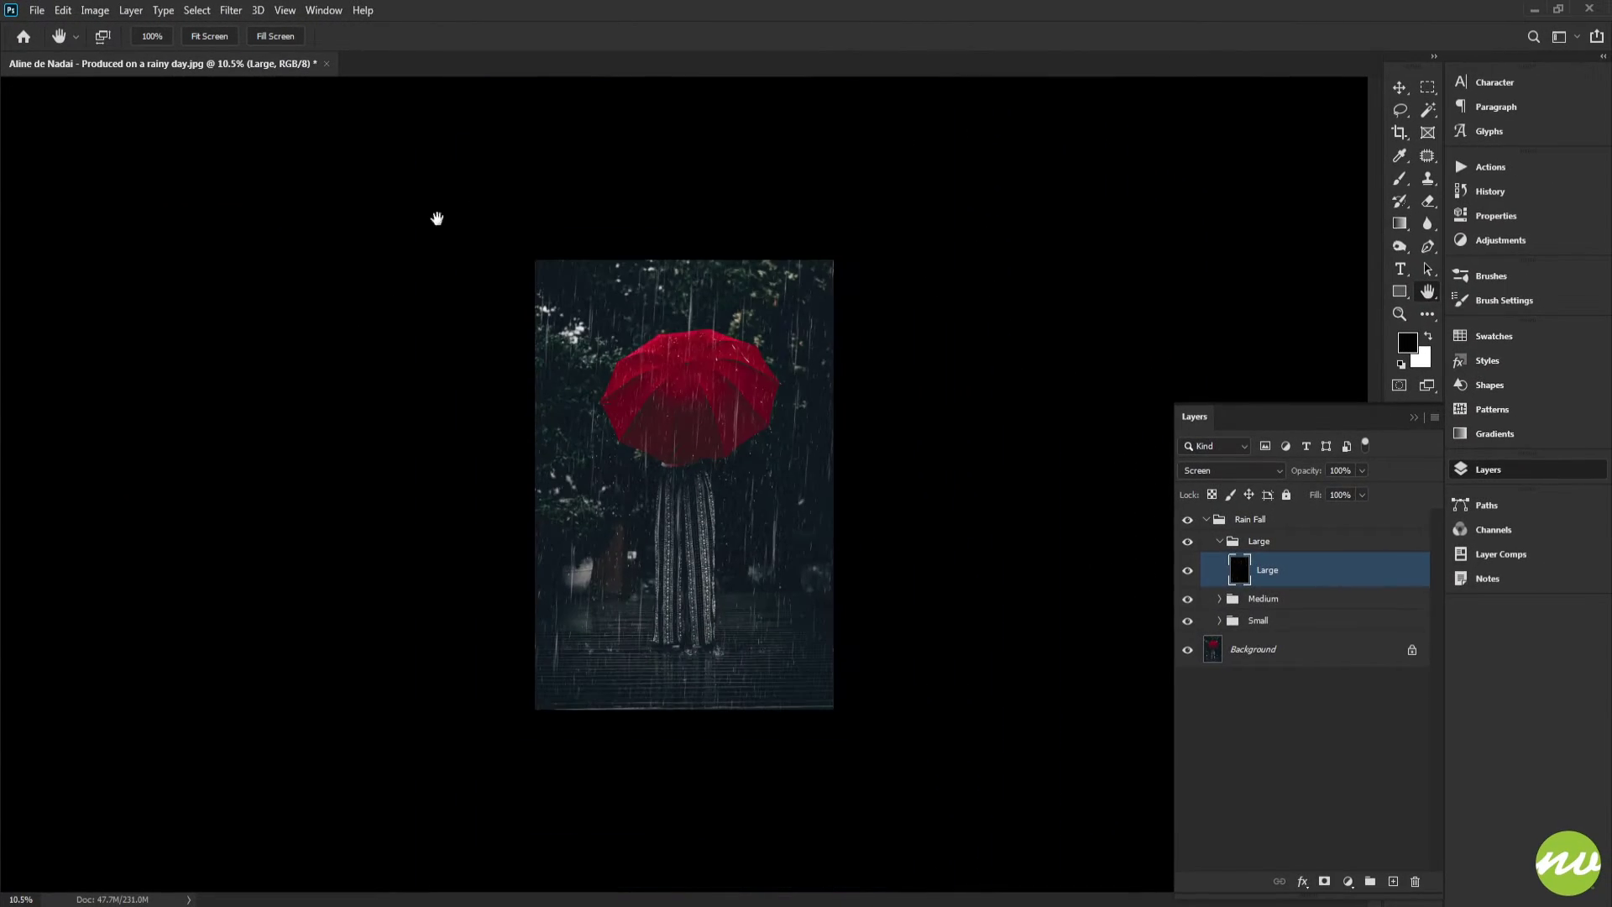
Inspect the bounds of the Large and Medium groups with Free Transform and review the rain at 100% zoom
left_click(1215, 546)
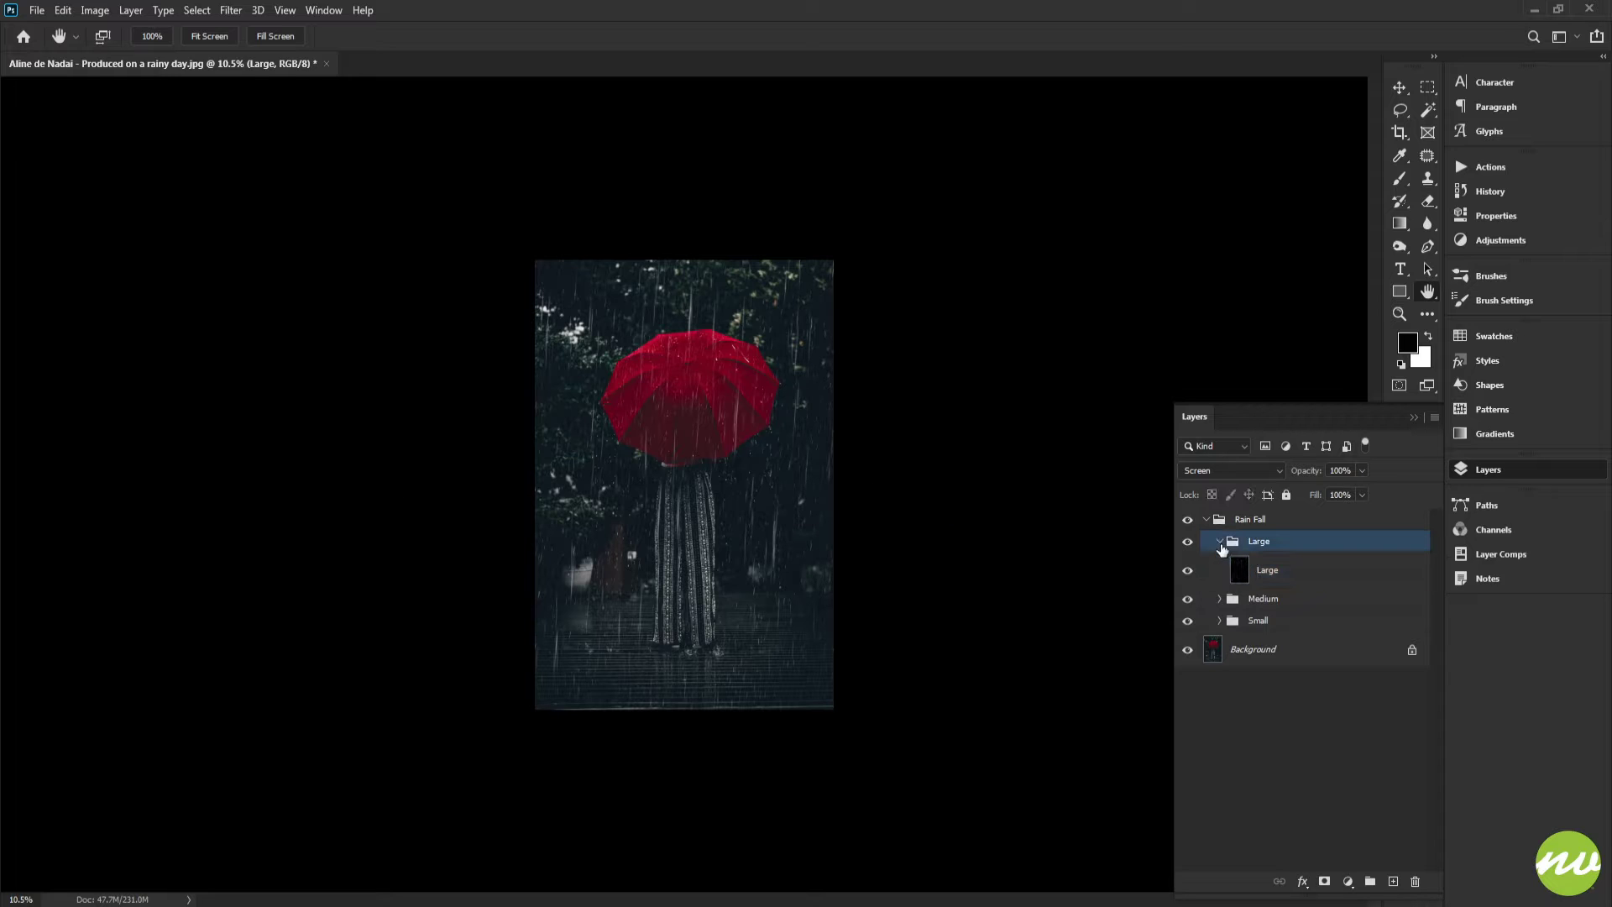
left_click(1228, 541)
key("ctrl+t")
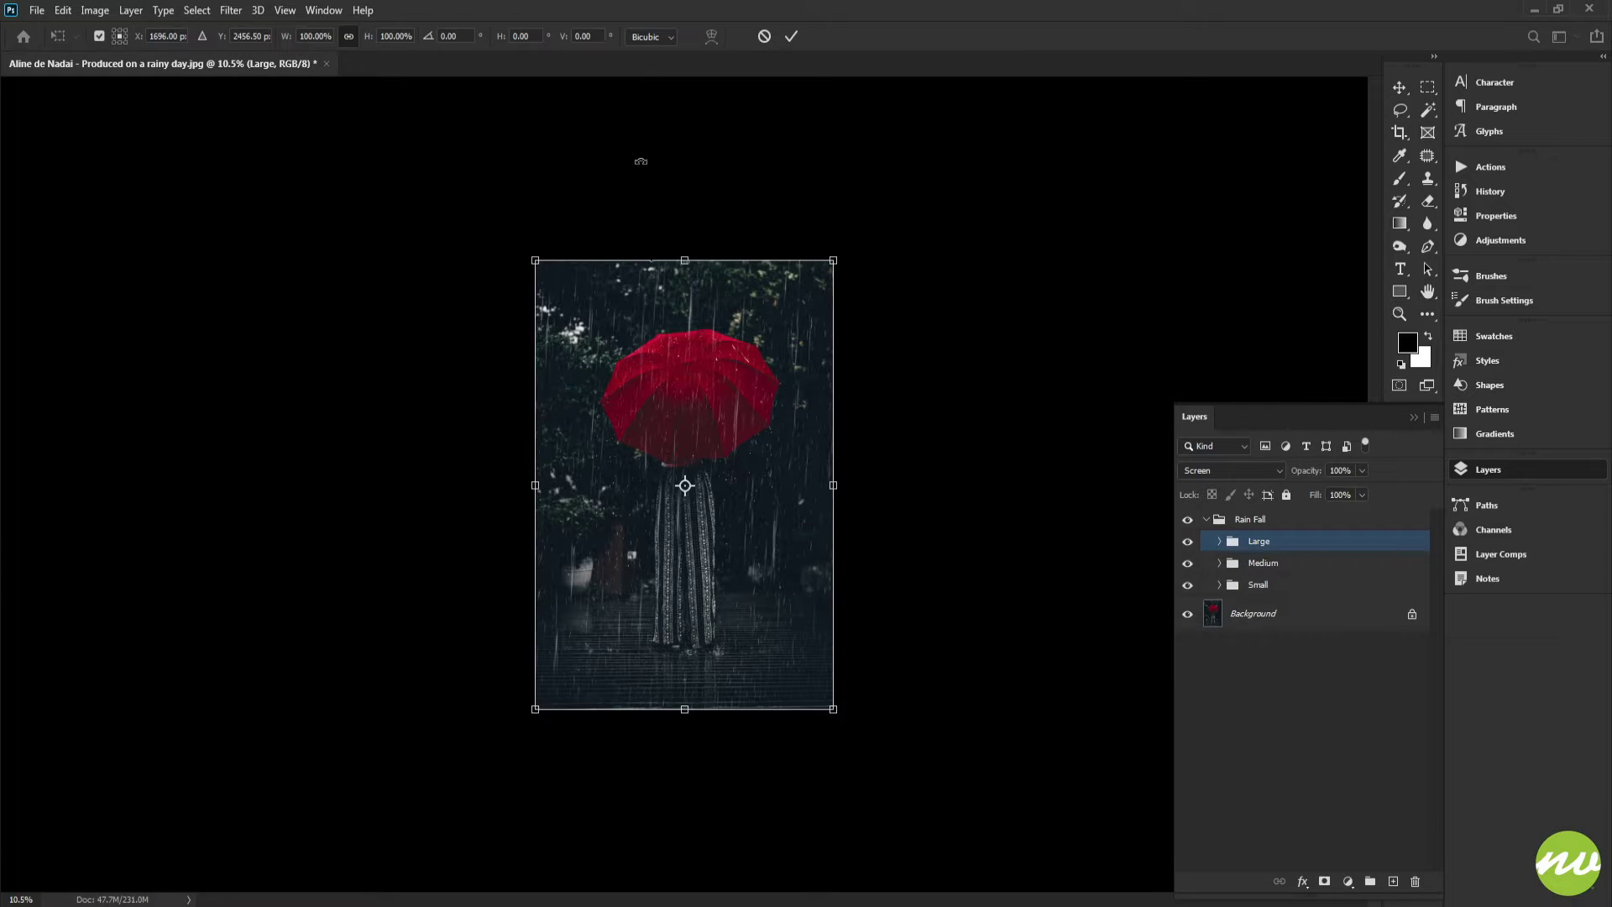
key("Return")
left_click(1268, 566)
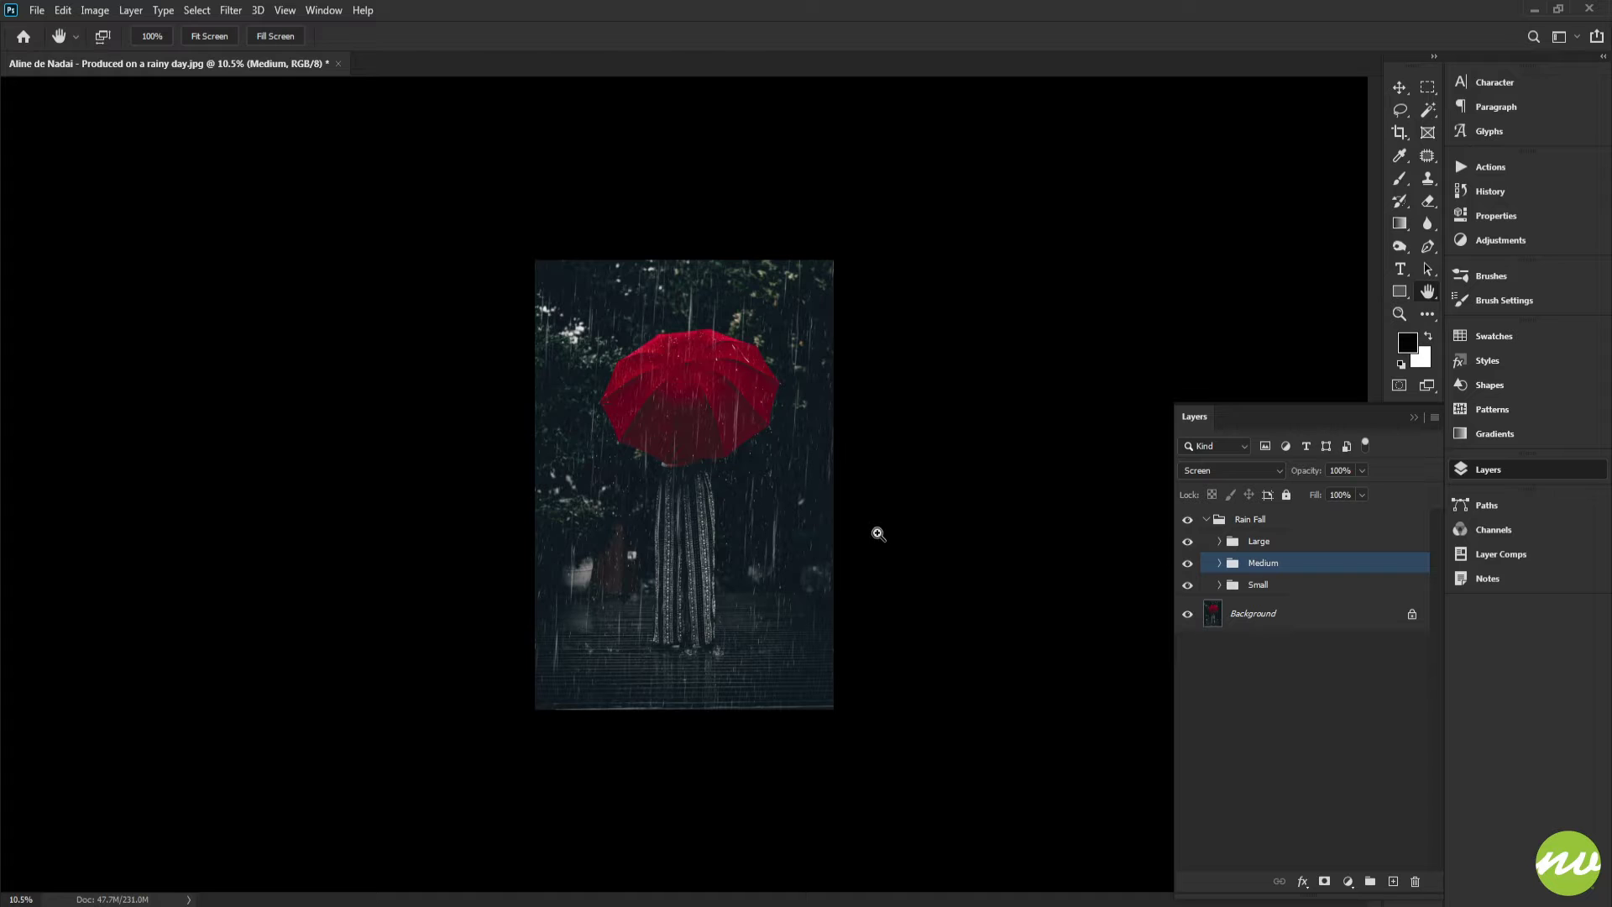
key("ctrl+t")
key("Return")
left_click(211, 36)
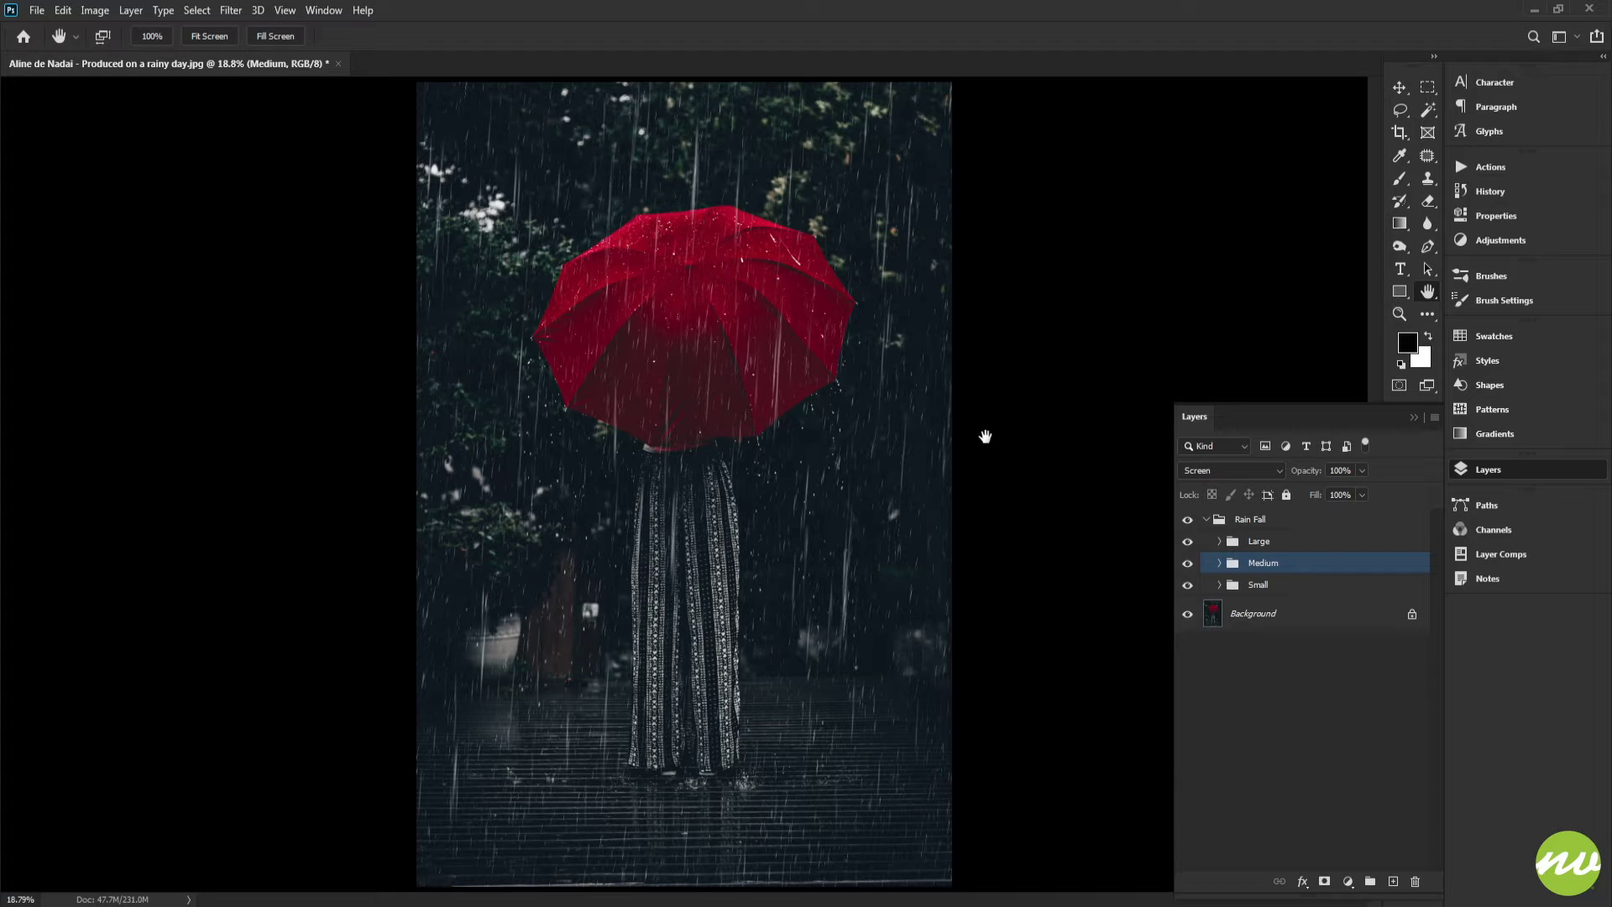
left_click(158, 38)
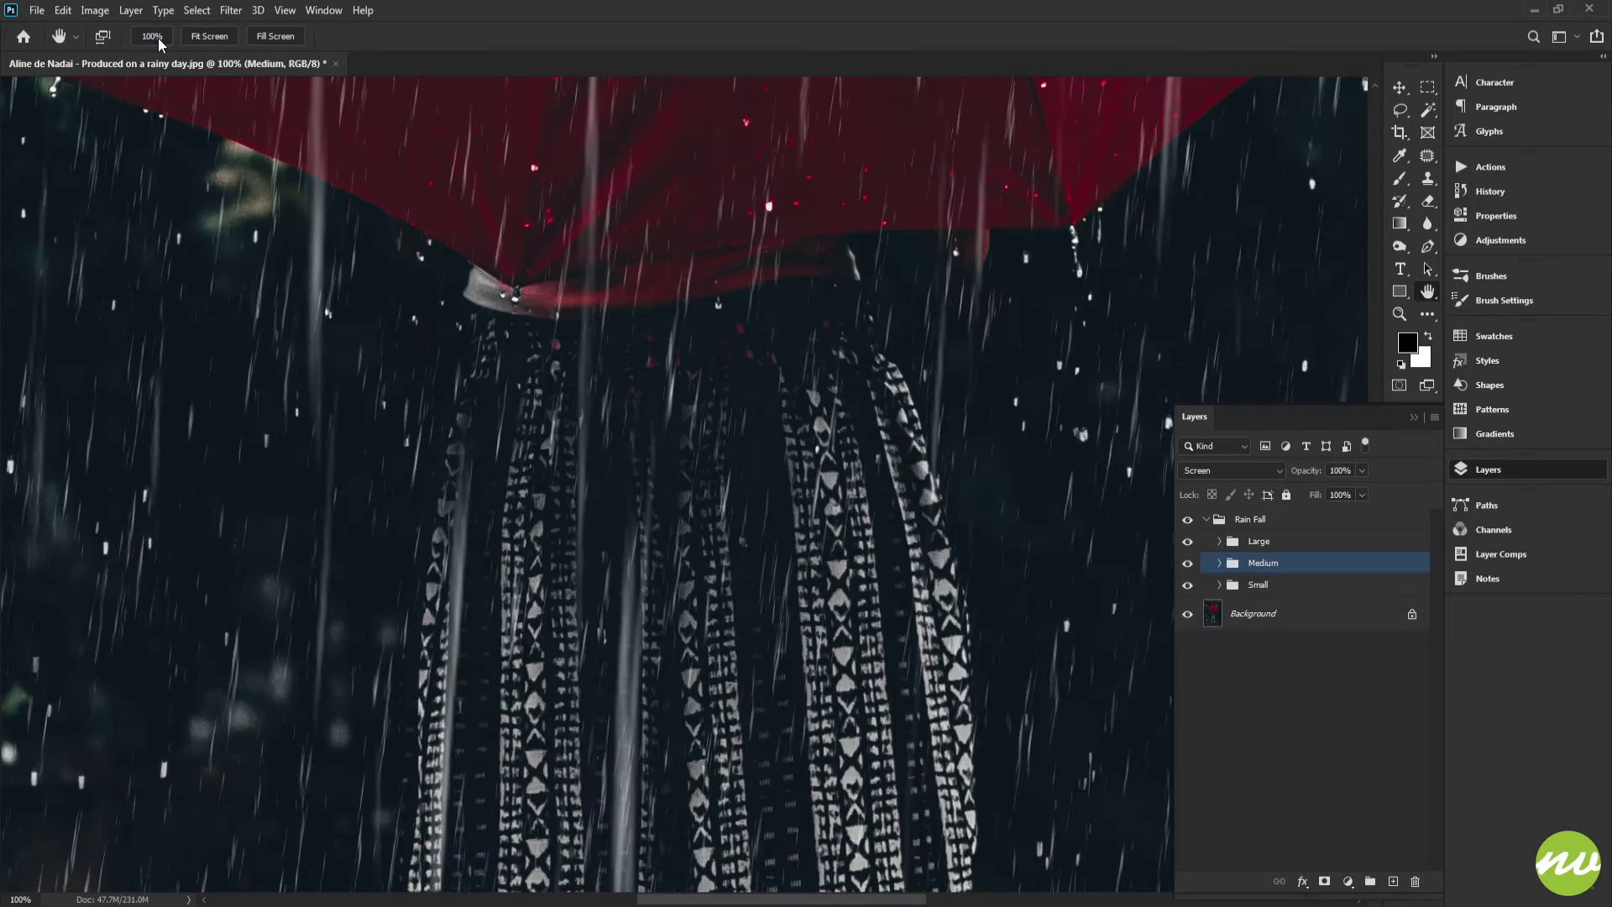
left_click(193, 42)
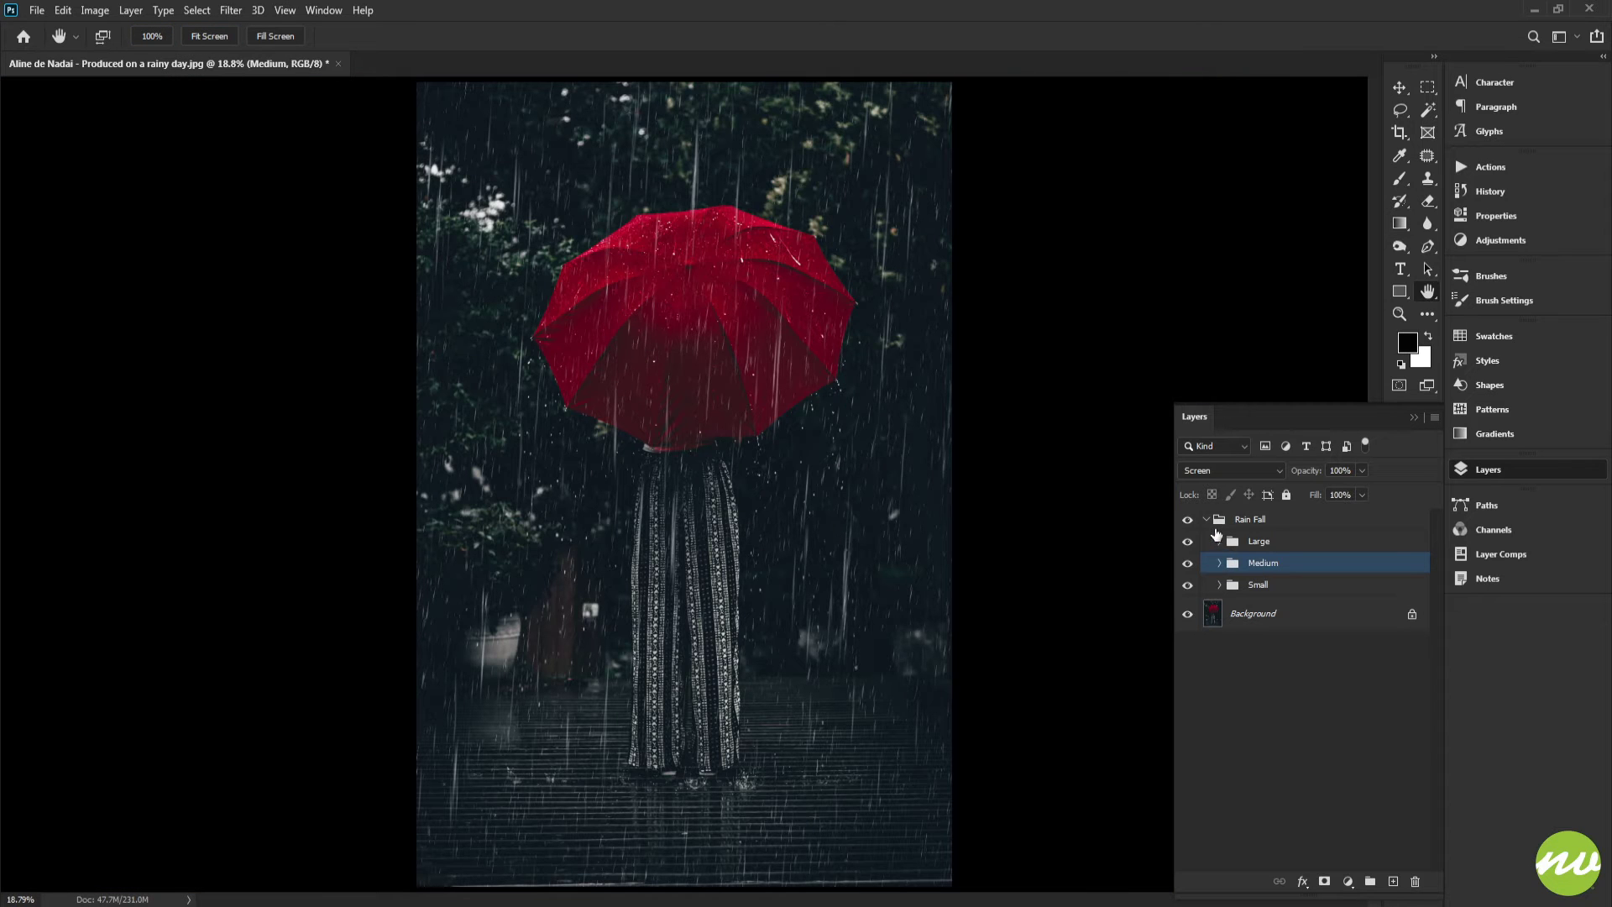
Stamp all visible layers into a new layer above the Rain Fall group and name it Merged
left_click(1207, 520)
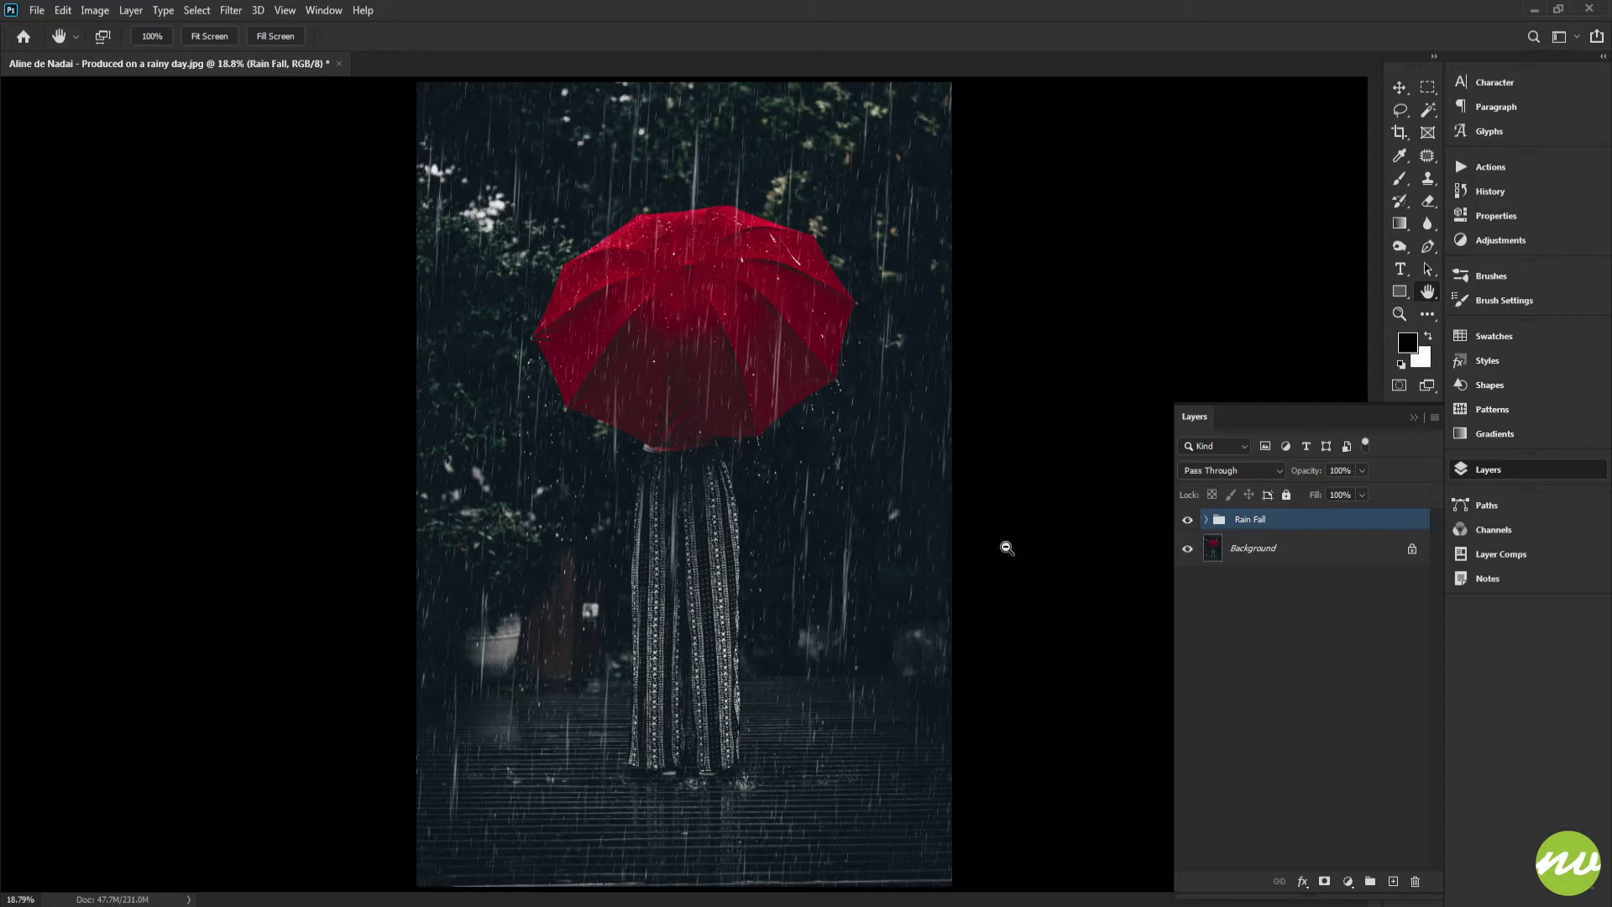
key("ctrl+shift+alt+n")
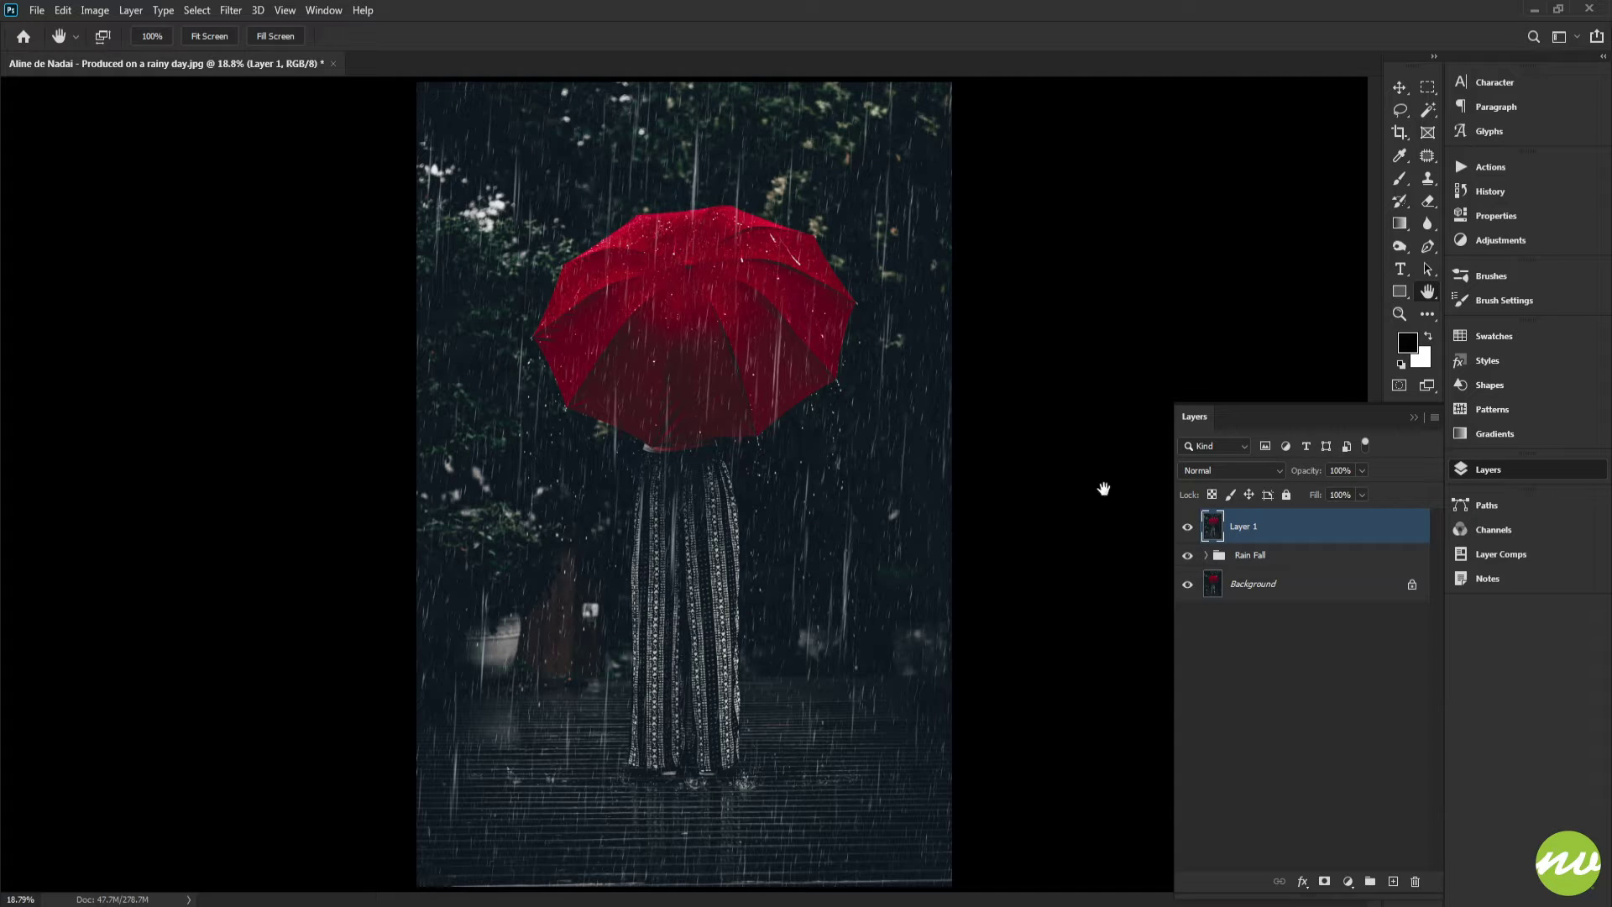
left_click(1187, 527)
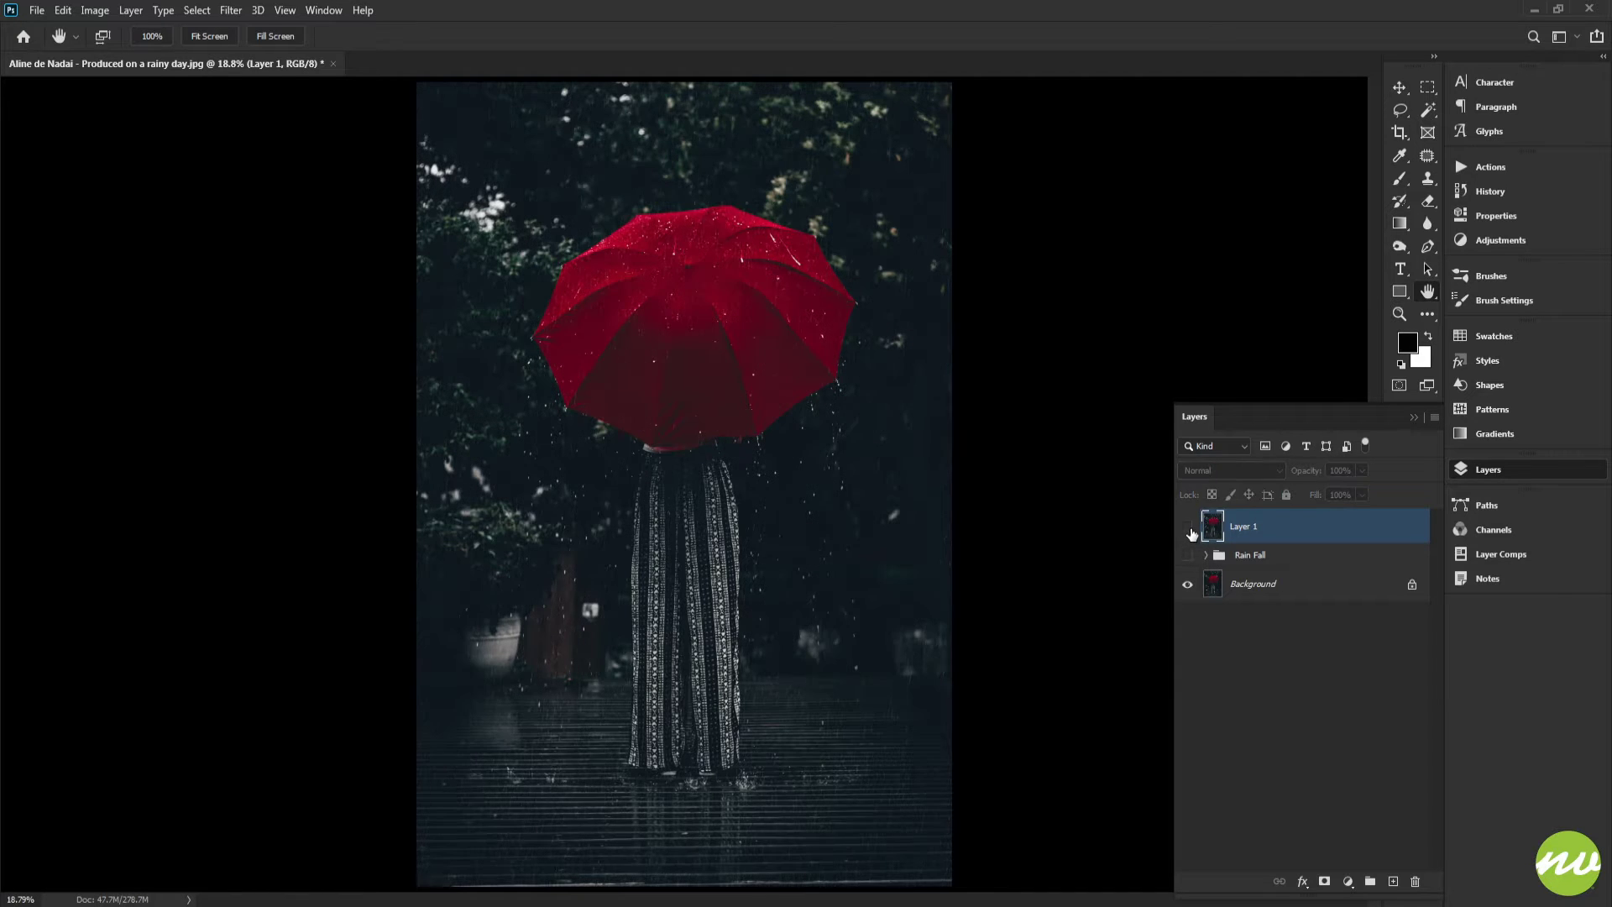
left_click(1187, 527)
double_click(1243, 528)
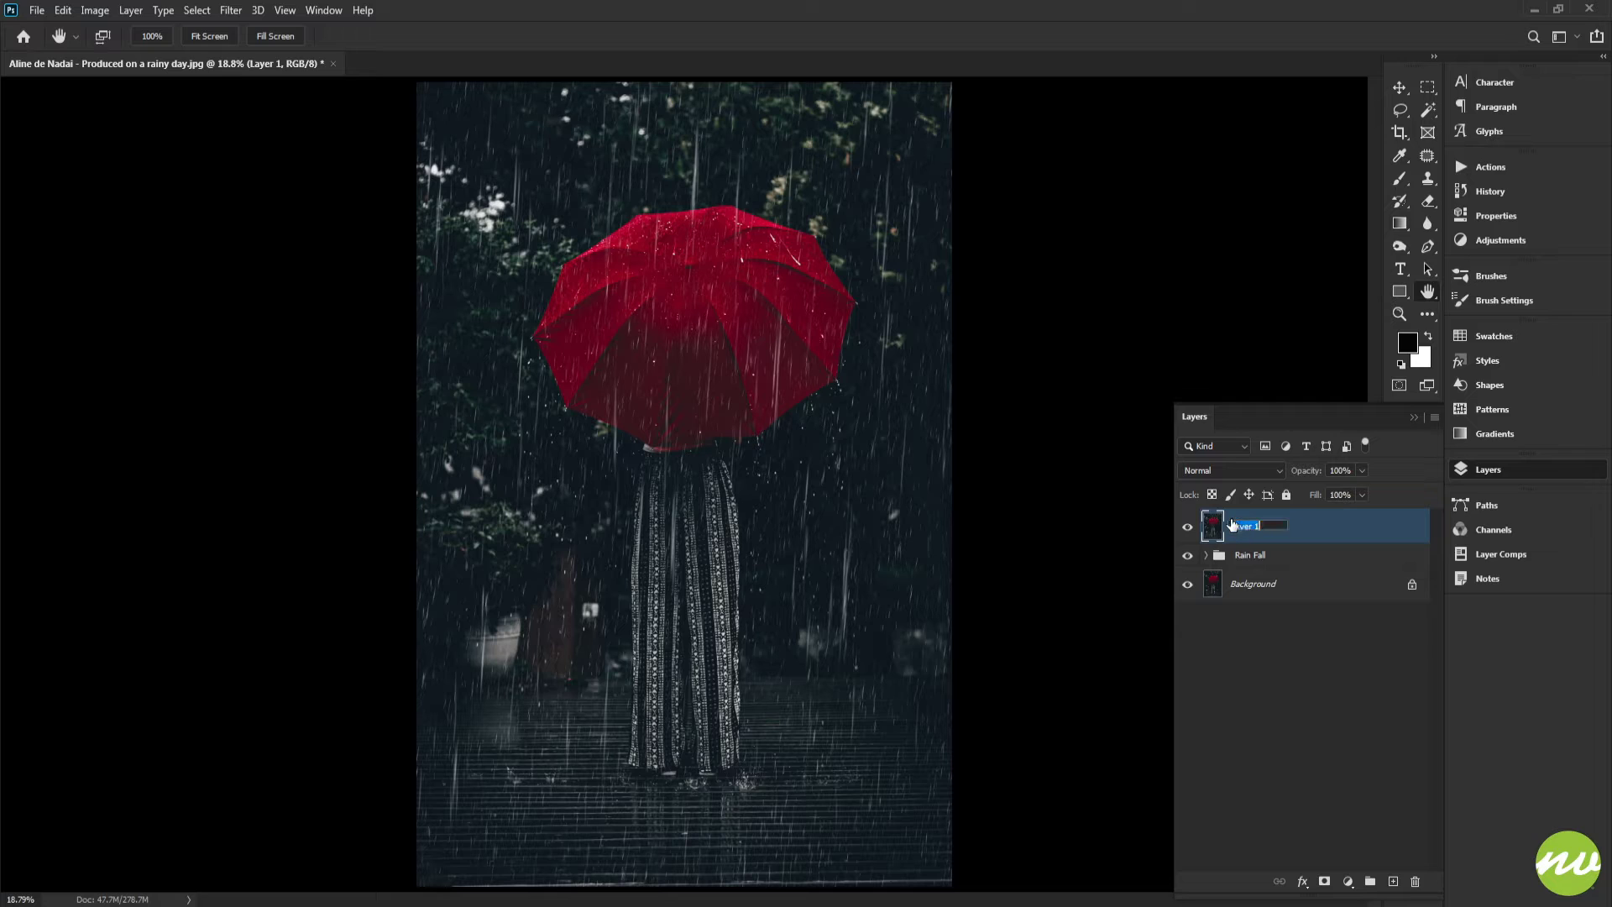
type("Merged")
key("Return")
Put the Merged layer into a new group named Blurr
left_click(1371, 882, "alt")
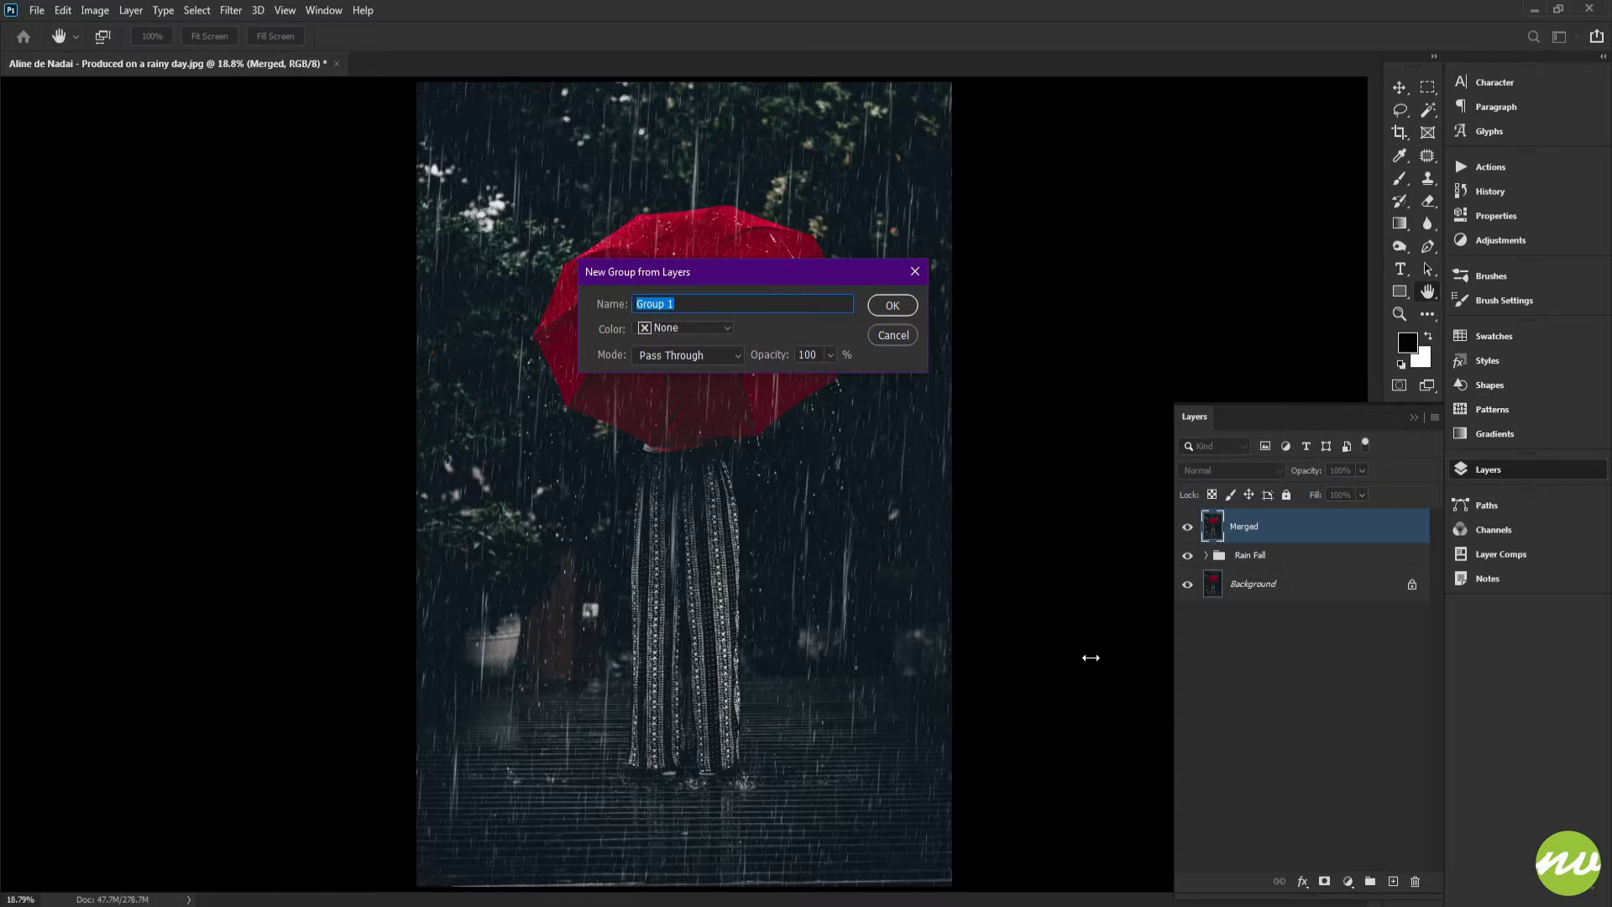
type("Blurr")
key("Return")
Convert the Merged layer to a smart object
left_click(1266, 556)
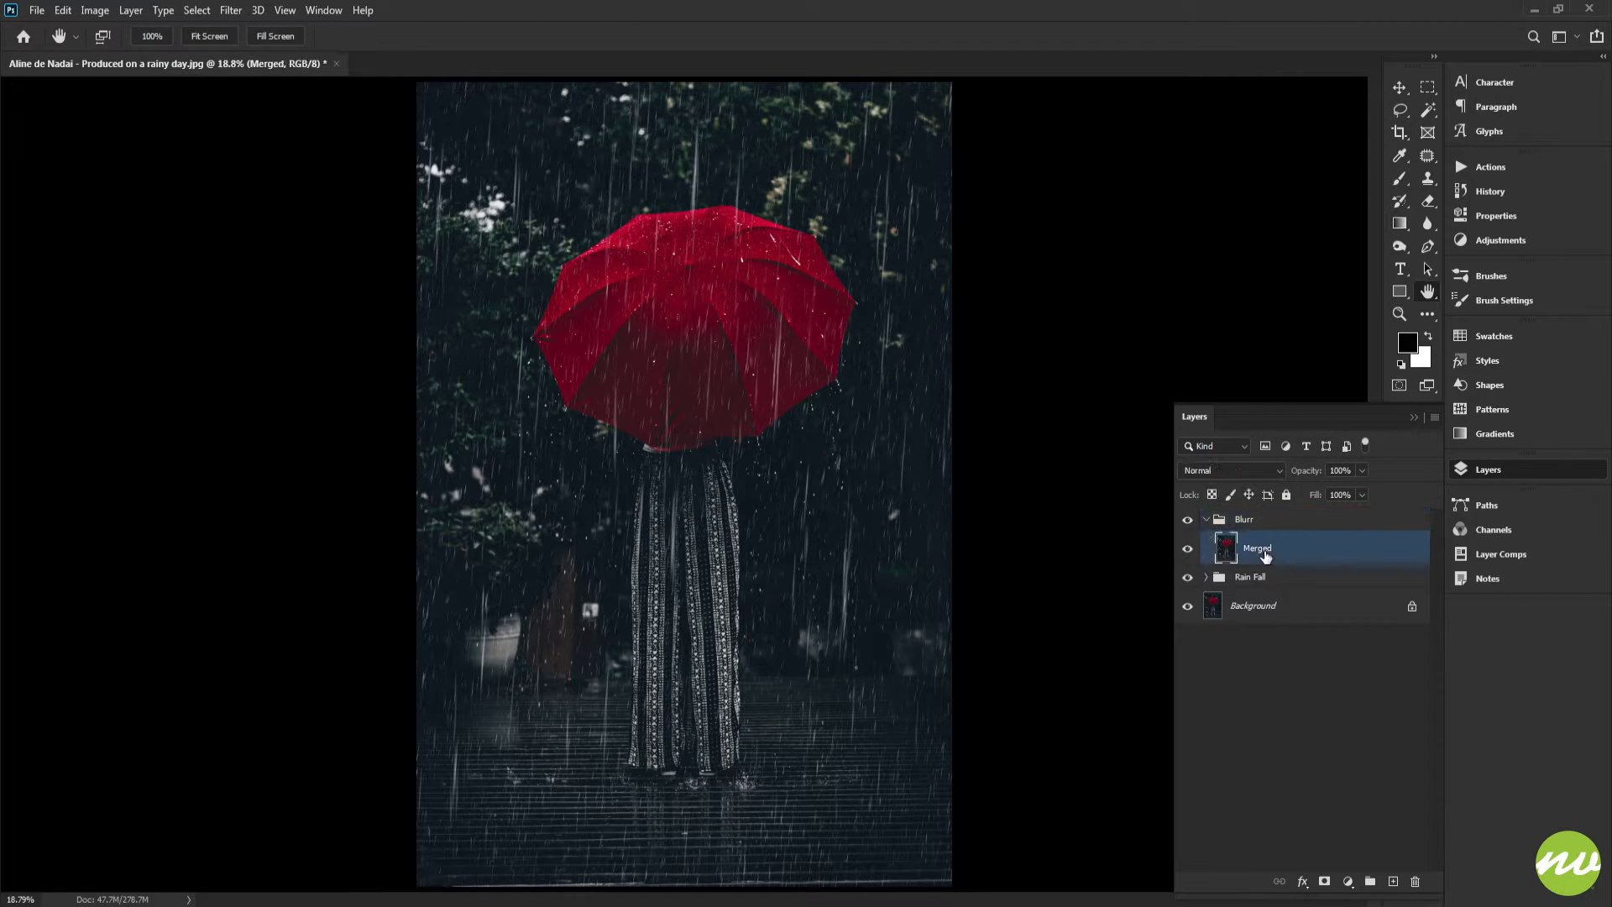
right_click(1265, 556)
left_click(1343, 411)
Apply Iris Blur to the Merged smart object and stretch the blur ellipse taller and wider around the figure
left_click(230, 10)
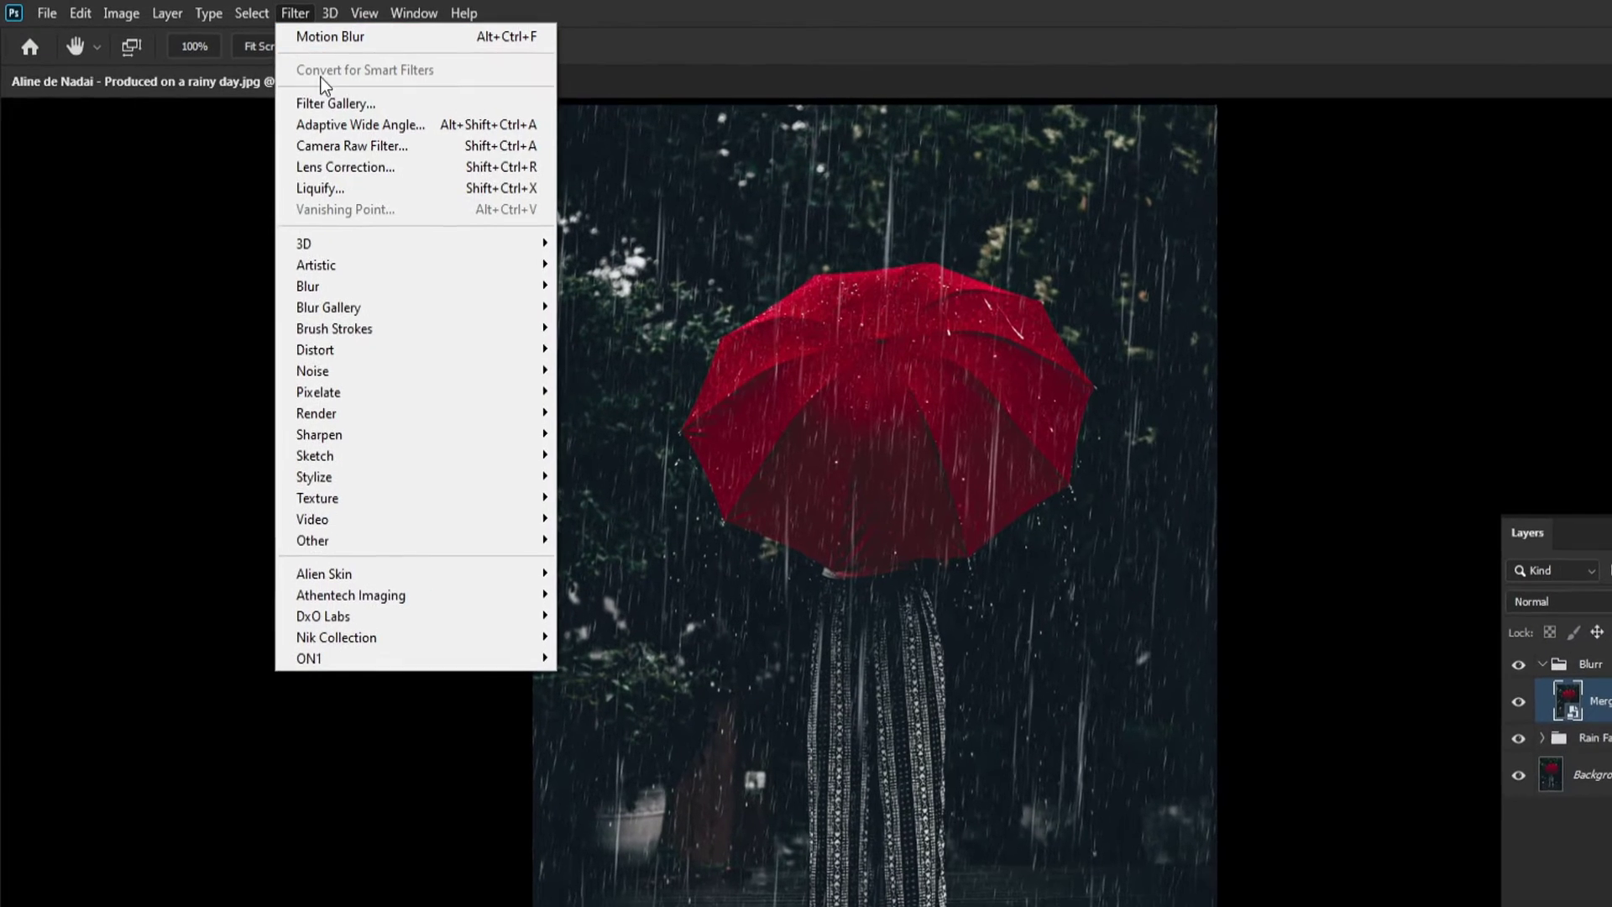
mouse_move(363, 314)
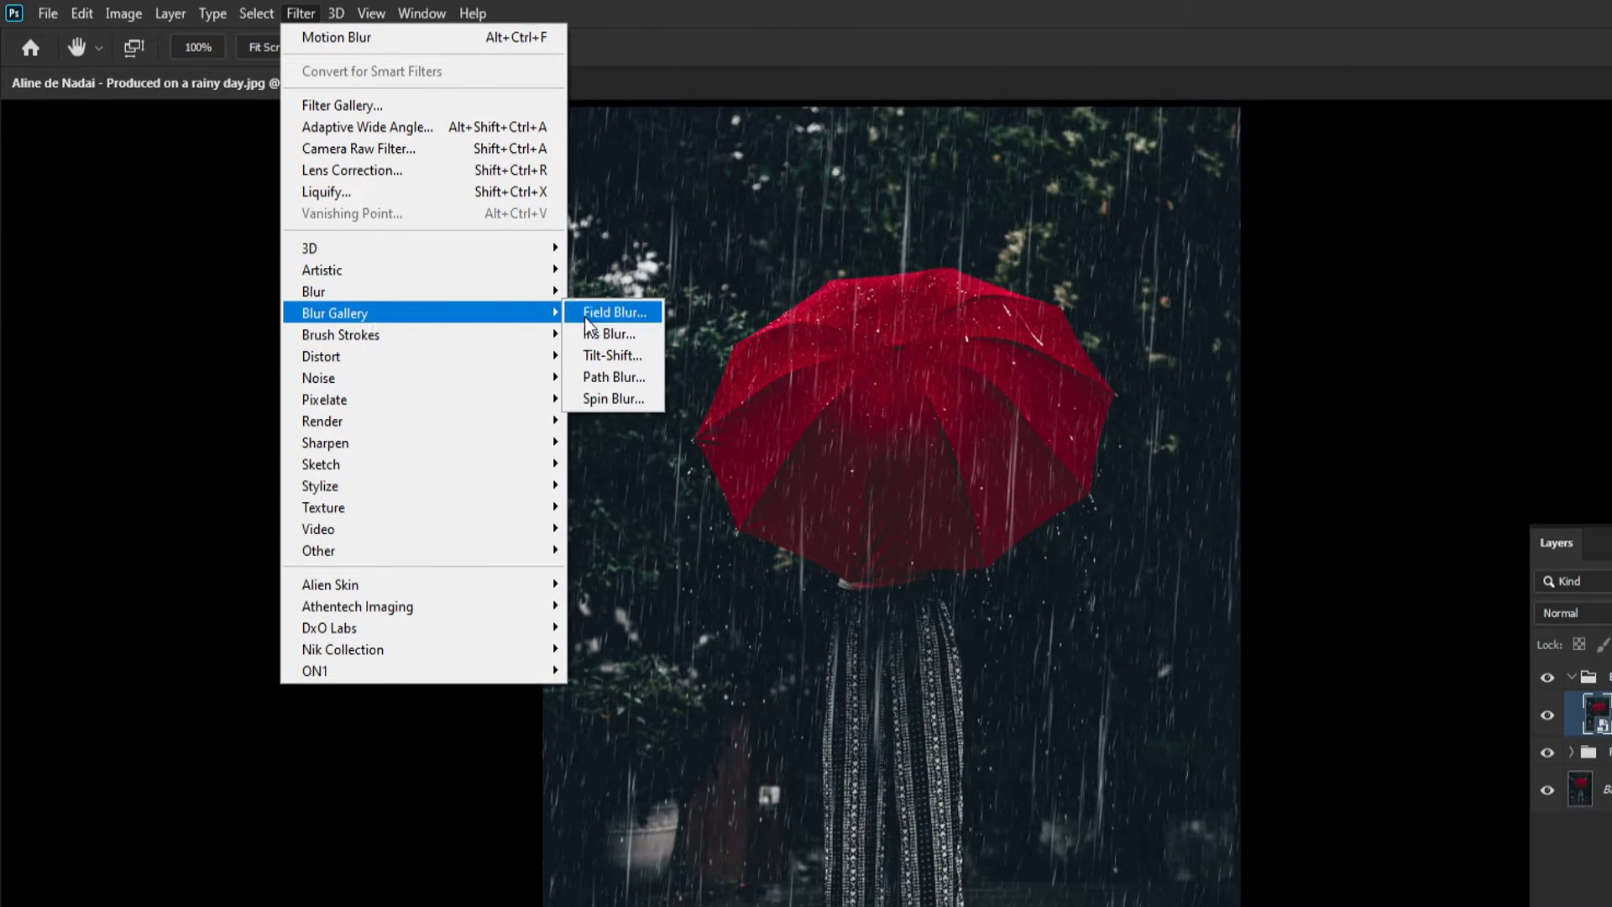
left_click(608, 333)
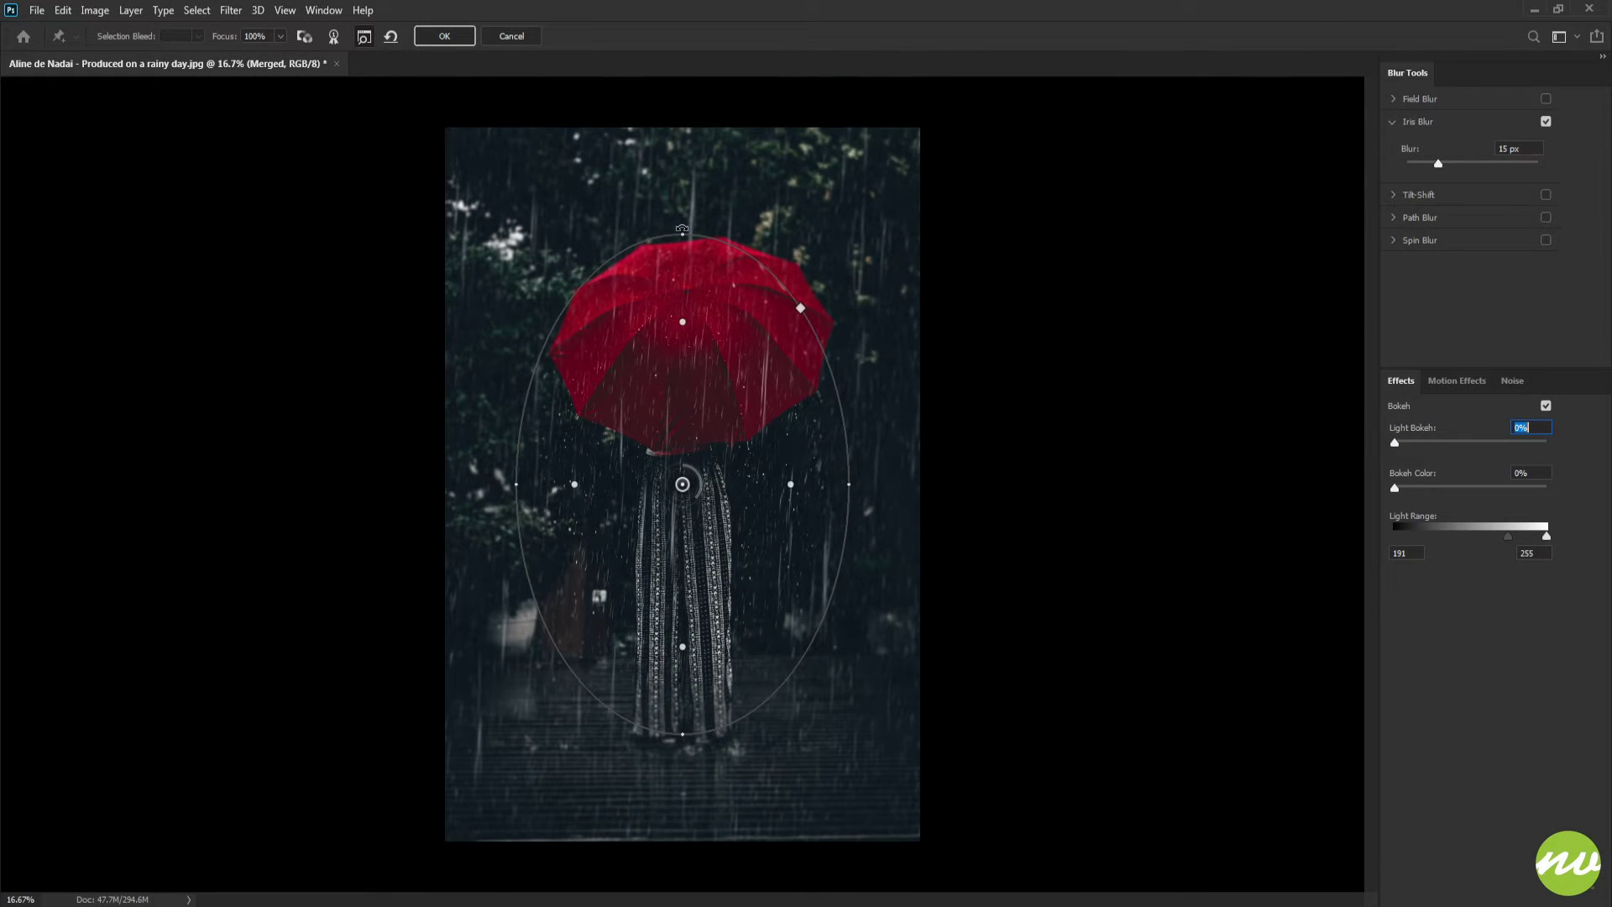
left_click_drag(682, 229, 682, 84)
key("ctrl+minus")
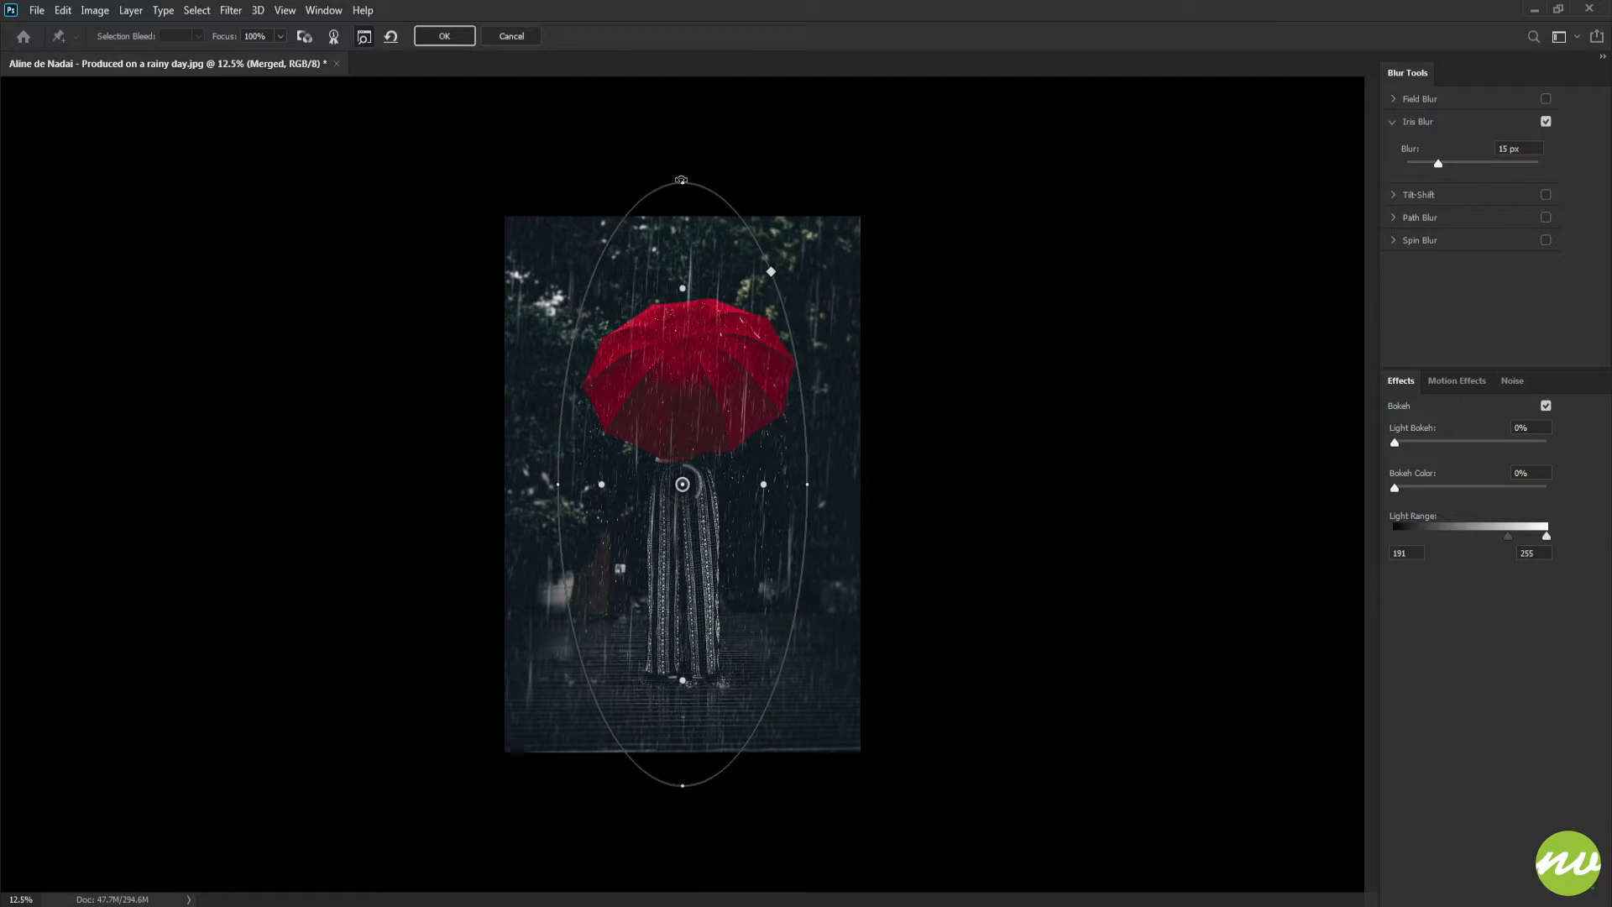
left_click_drag(682, 180, 682, 171)
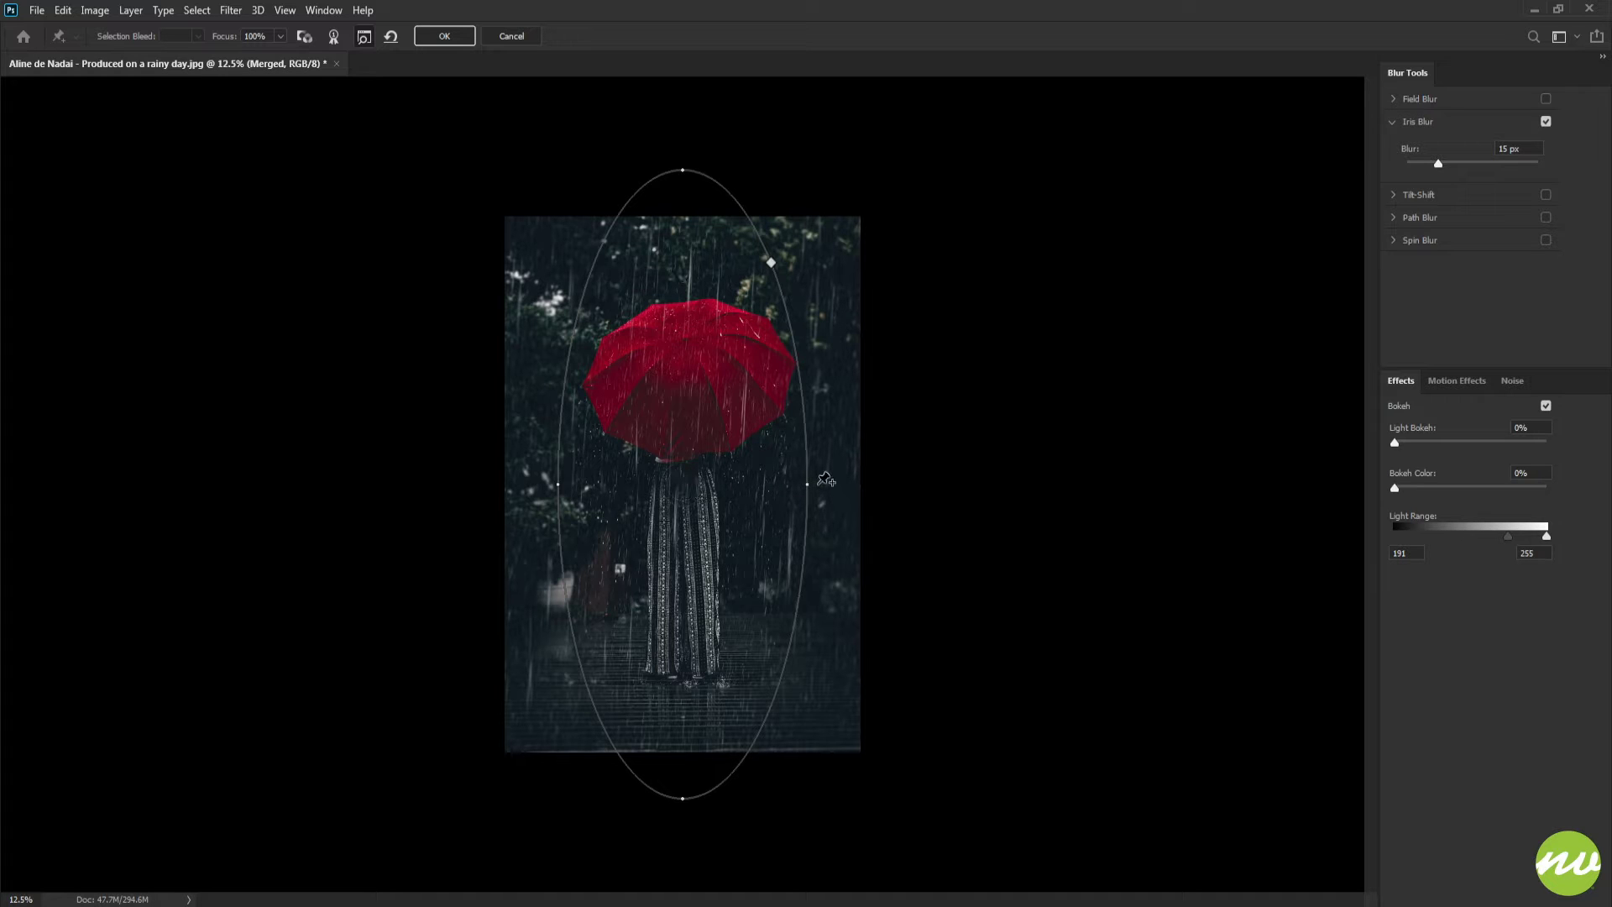
left_click_drag(814, 485, 893, 484)
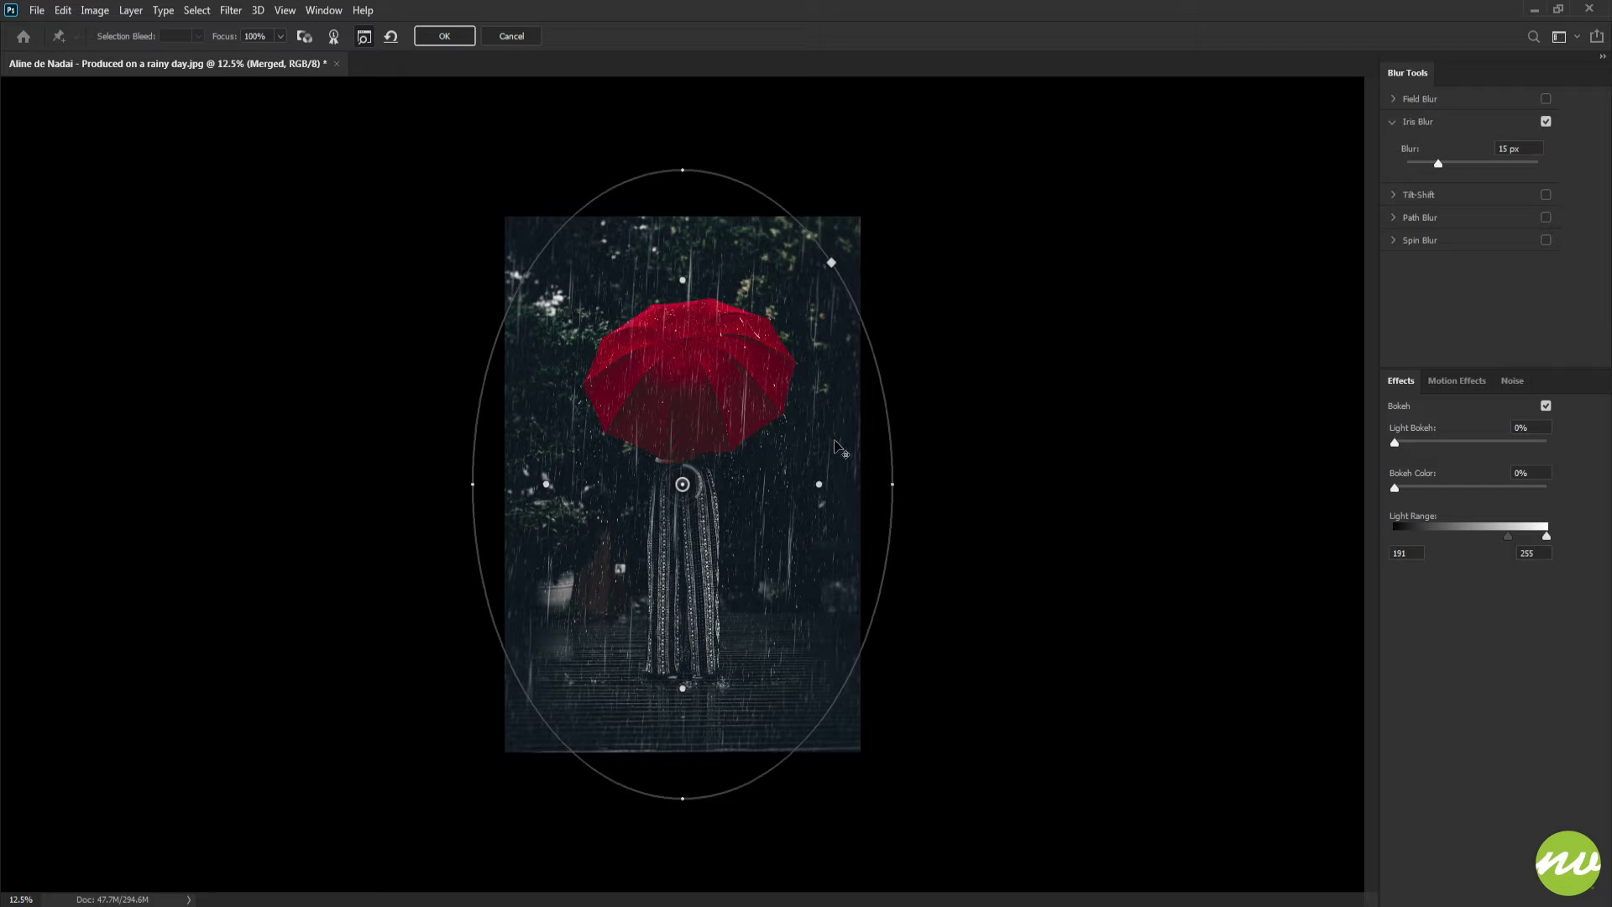
Reposition the Iris Blur feather points to keep the umbrella and figure sharp
key("ctrl+plus")
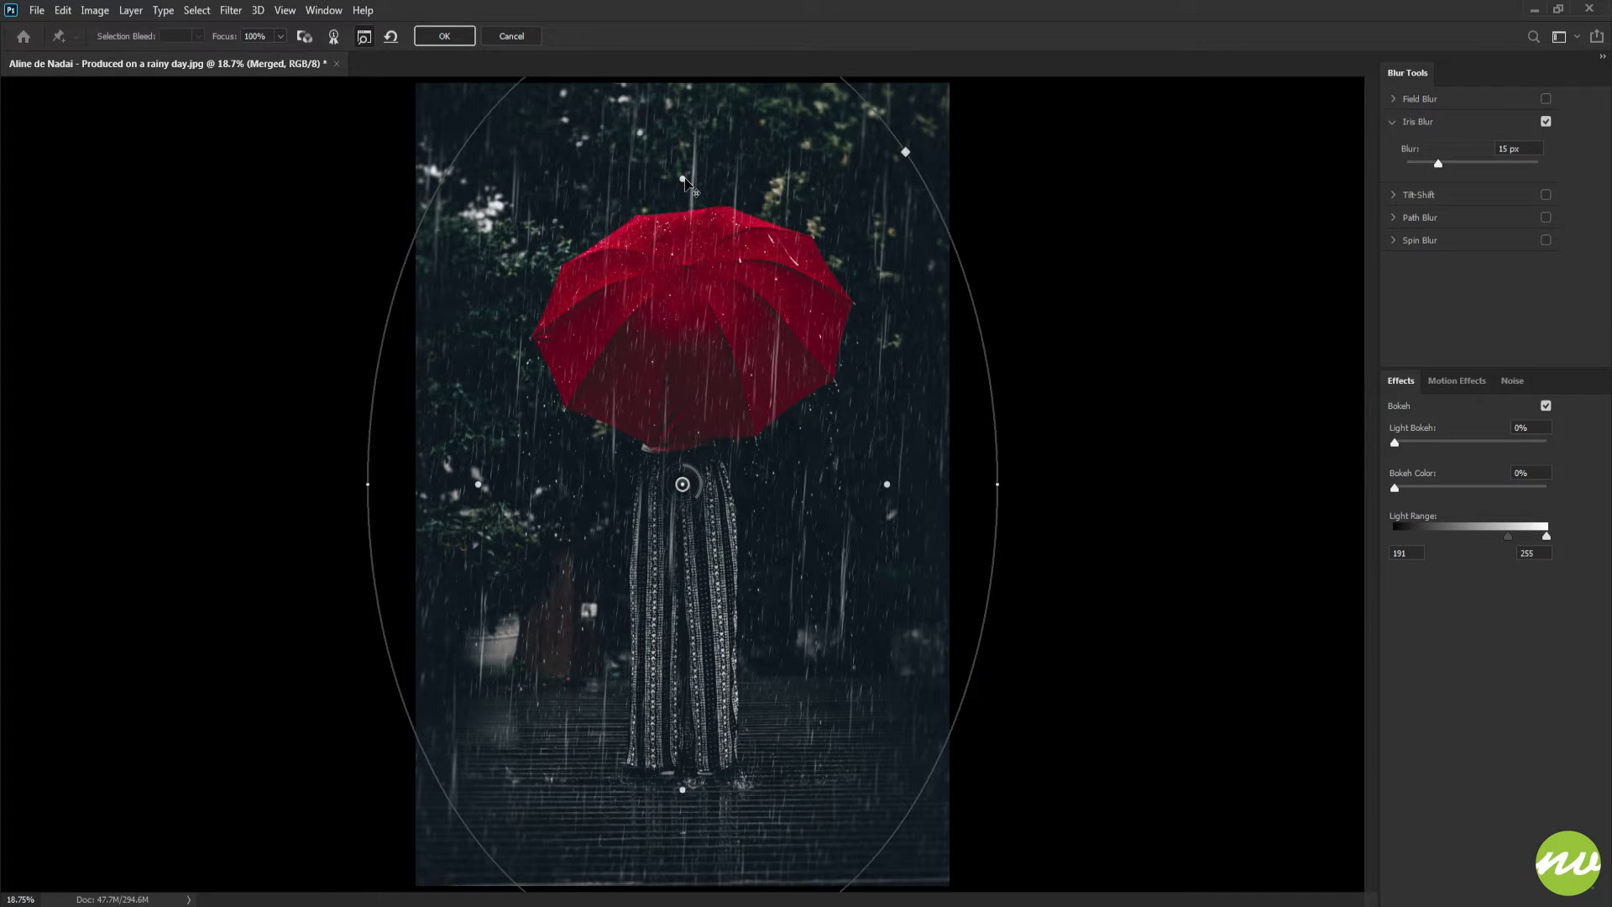
left_click_drag(684, 179, 699, 95)
left_click_drag(683, 92, 695, 234)
key("ctrl+plus")
key("ctrl+plus")
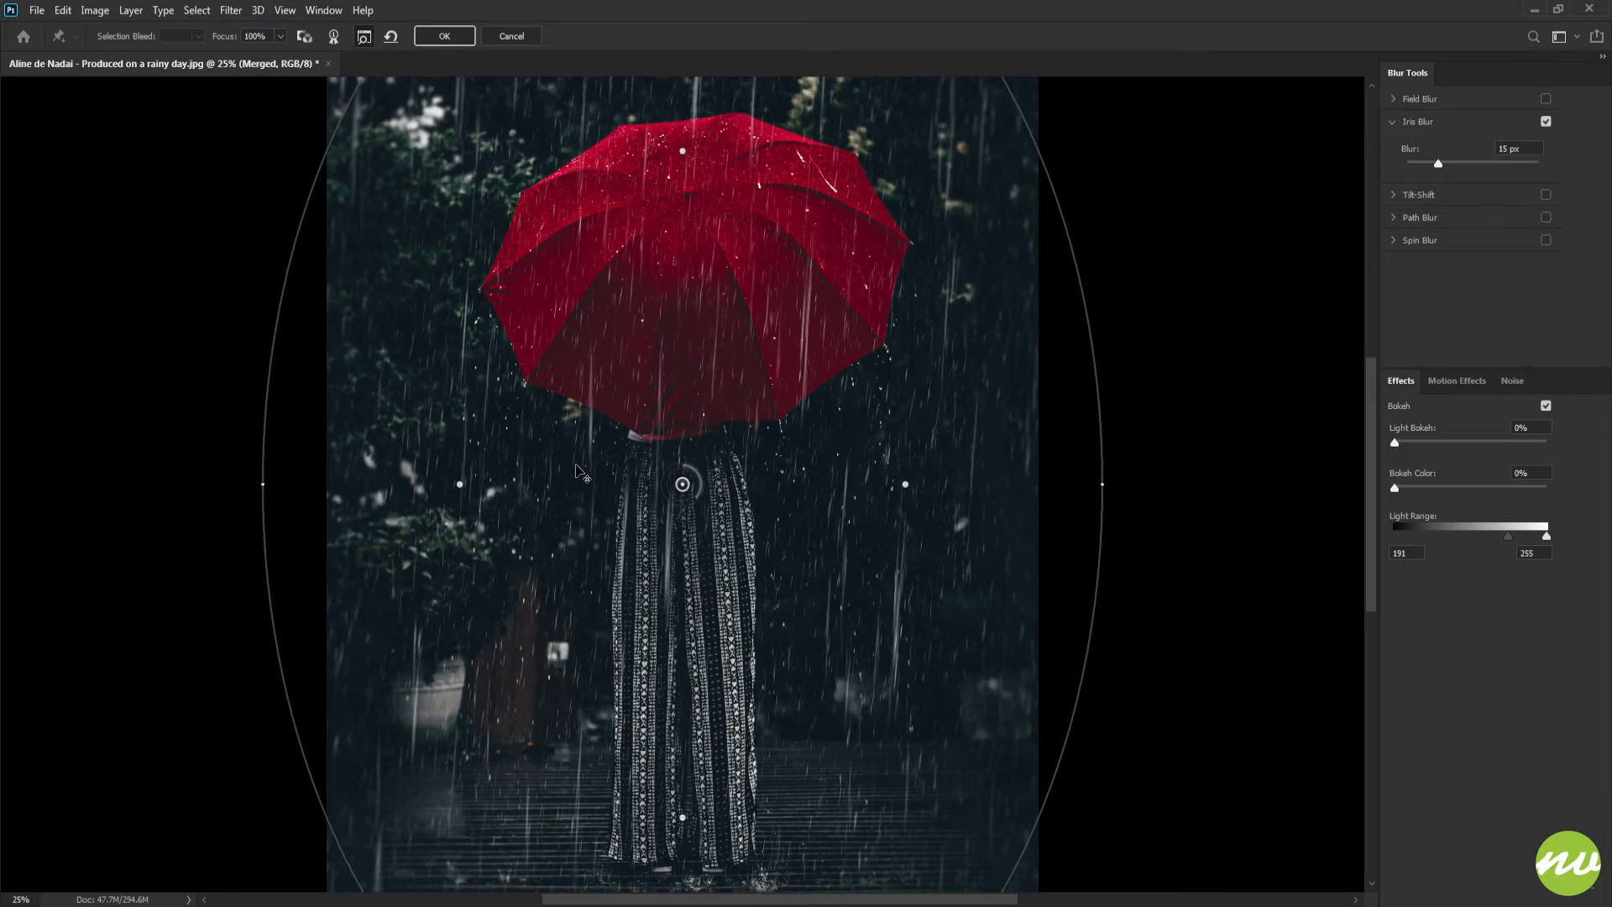
left_click_drag(577, 471, 647, 418)
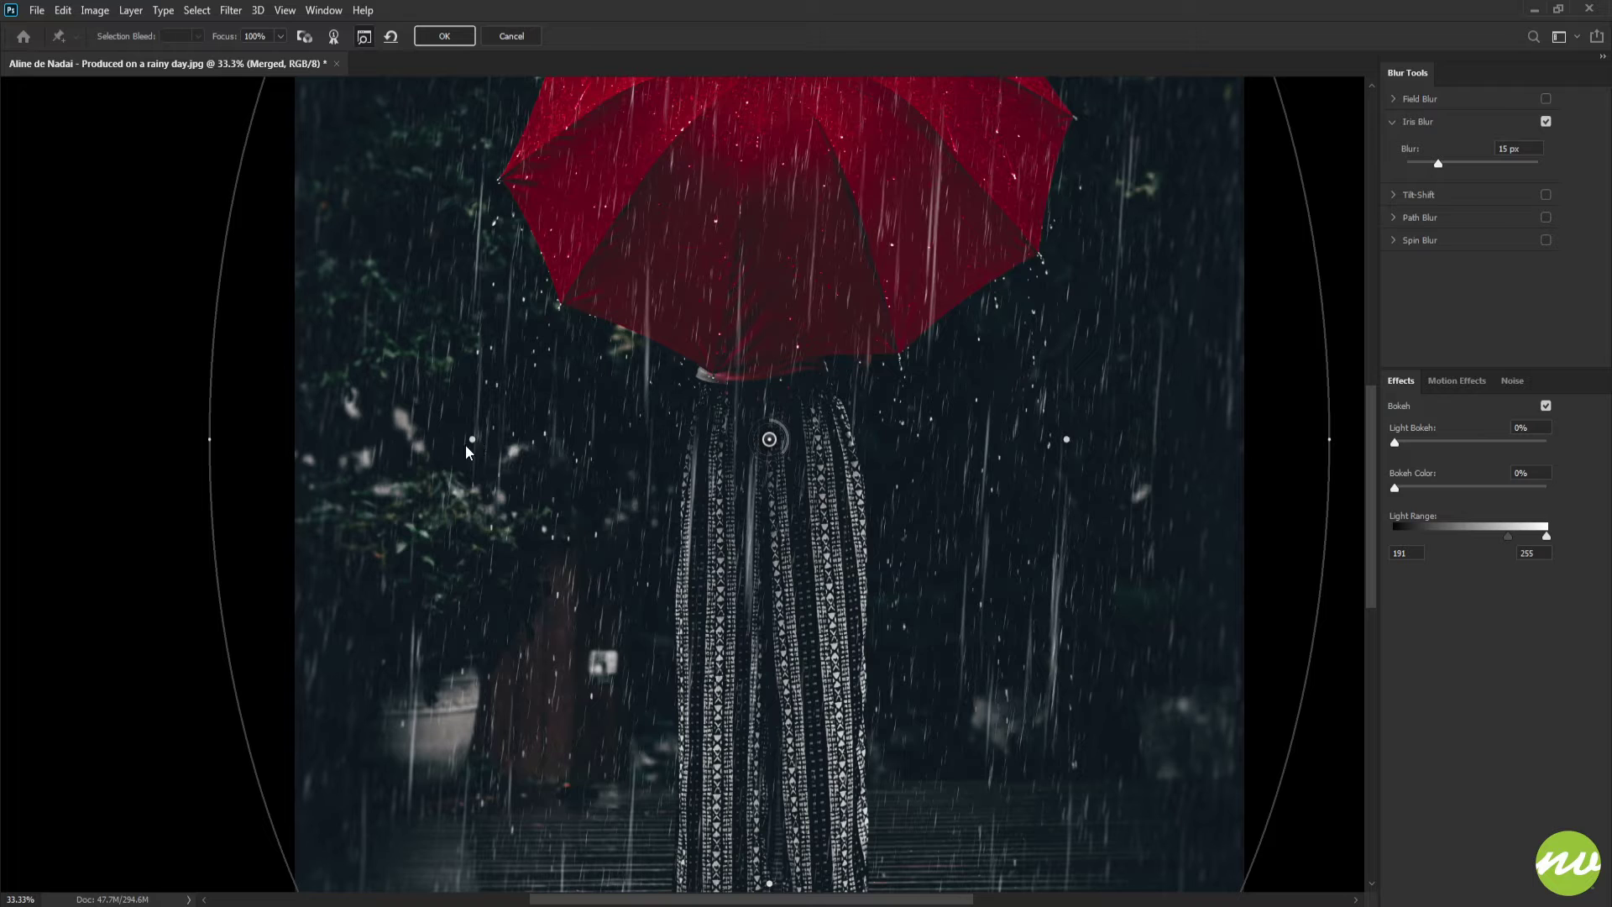
left_click_drag(471, 439, 497, 441)
left_click_drag(782, 580, 724, 365)
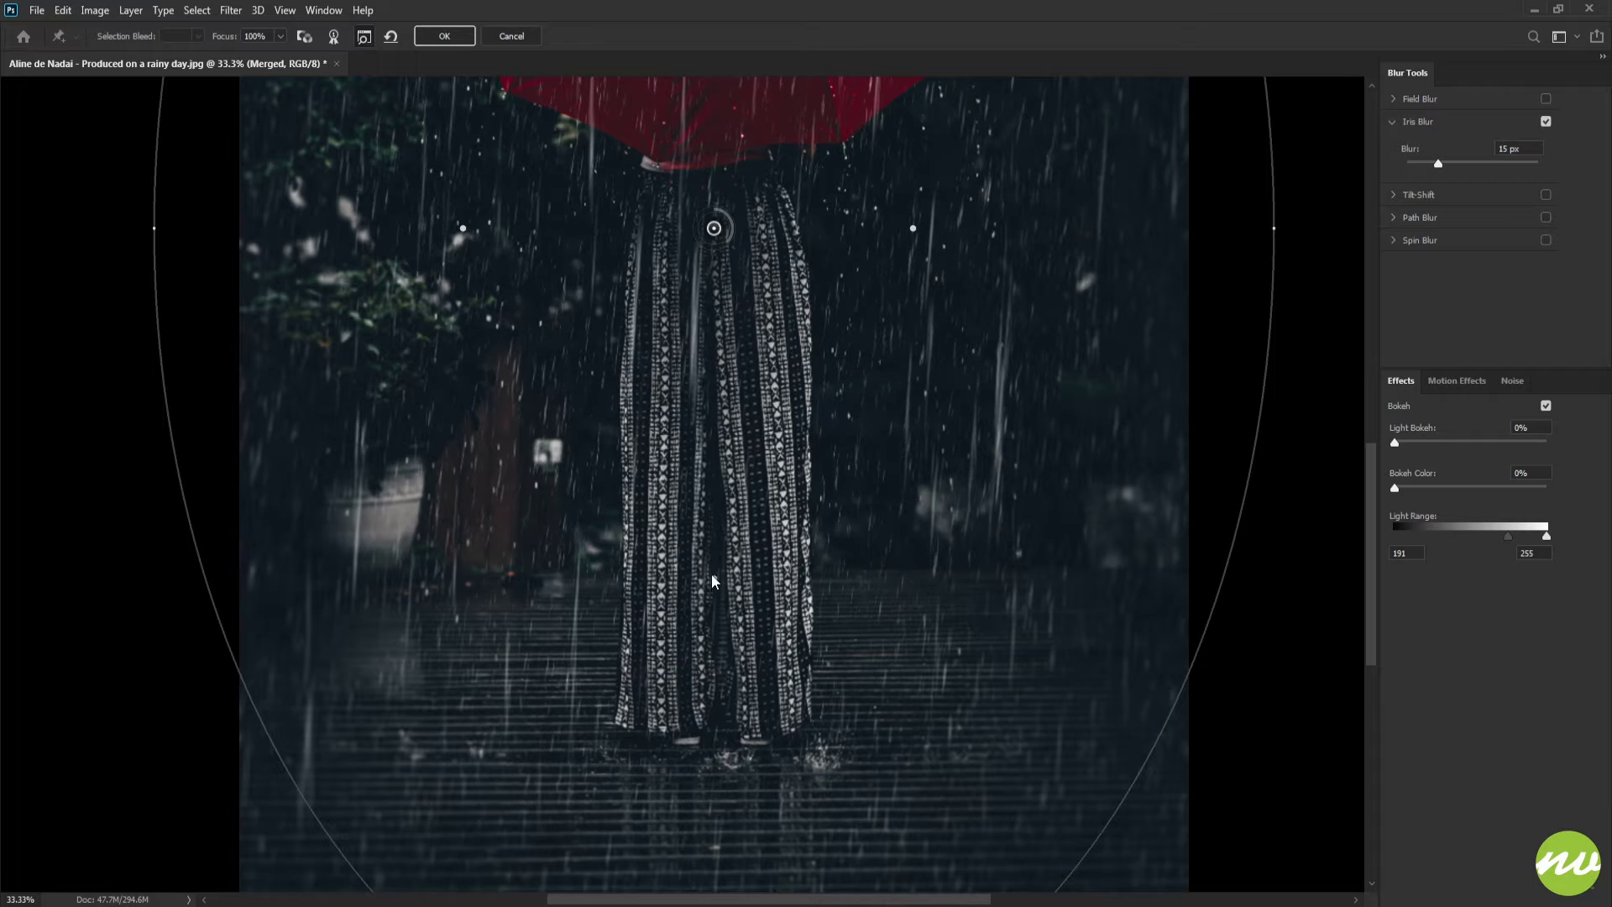
left_click_drag(713, 541, 714, 371)
left_click_drag(703, 293, 675, 724)
left_click_drag(683, 336, 695, 455)
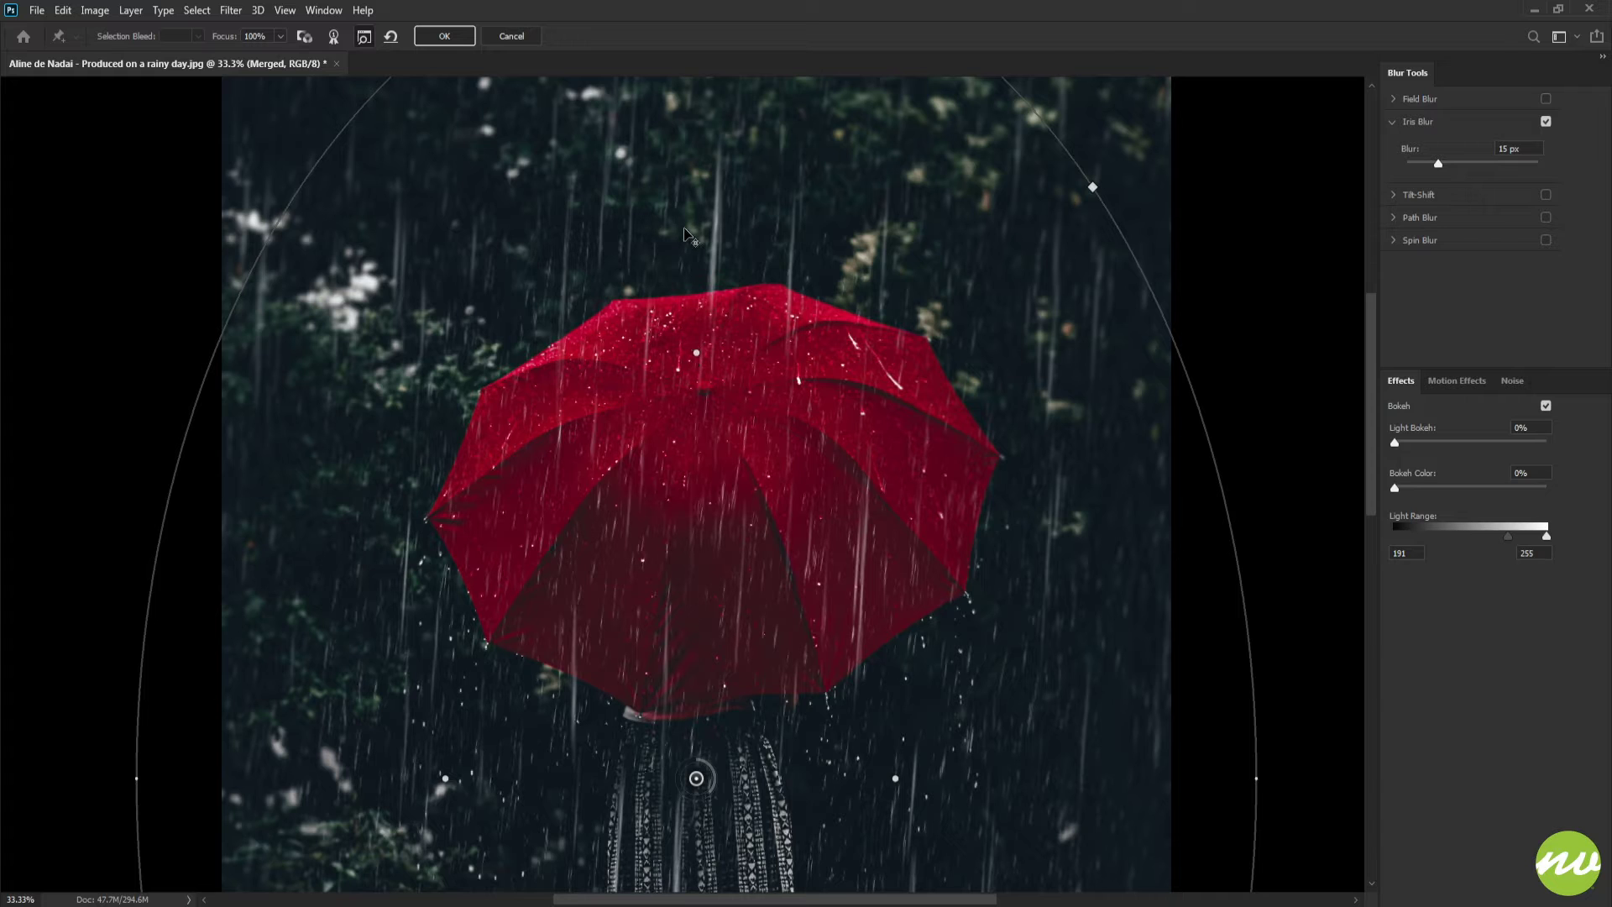
Narrow the Iris Blur ellipse and lower its top edge so it frames the umbrella and figure
key("ctrl+0")
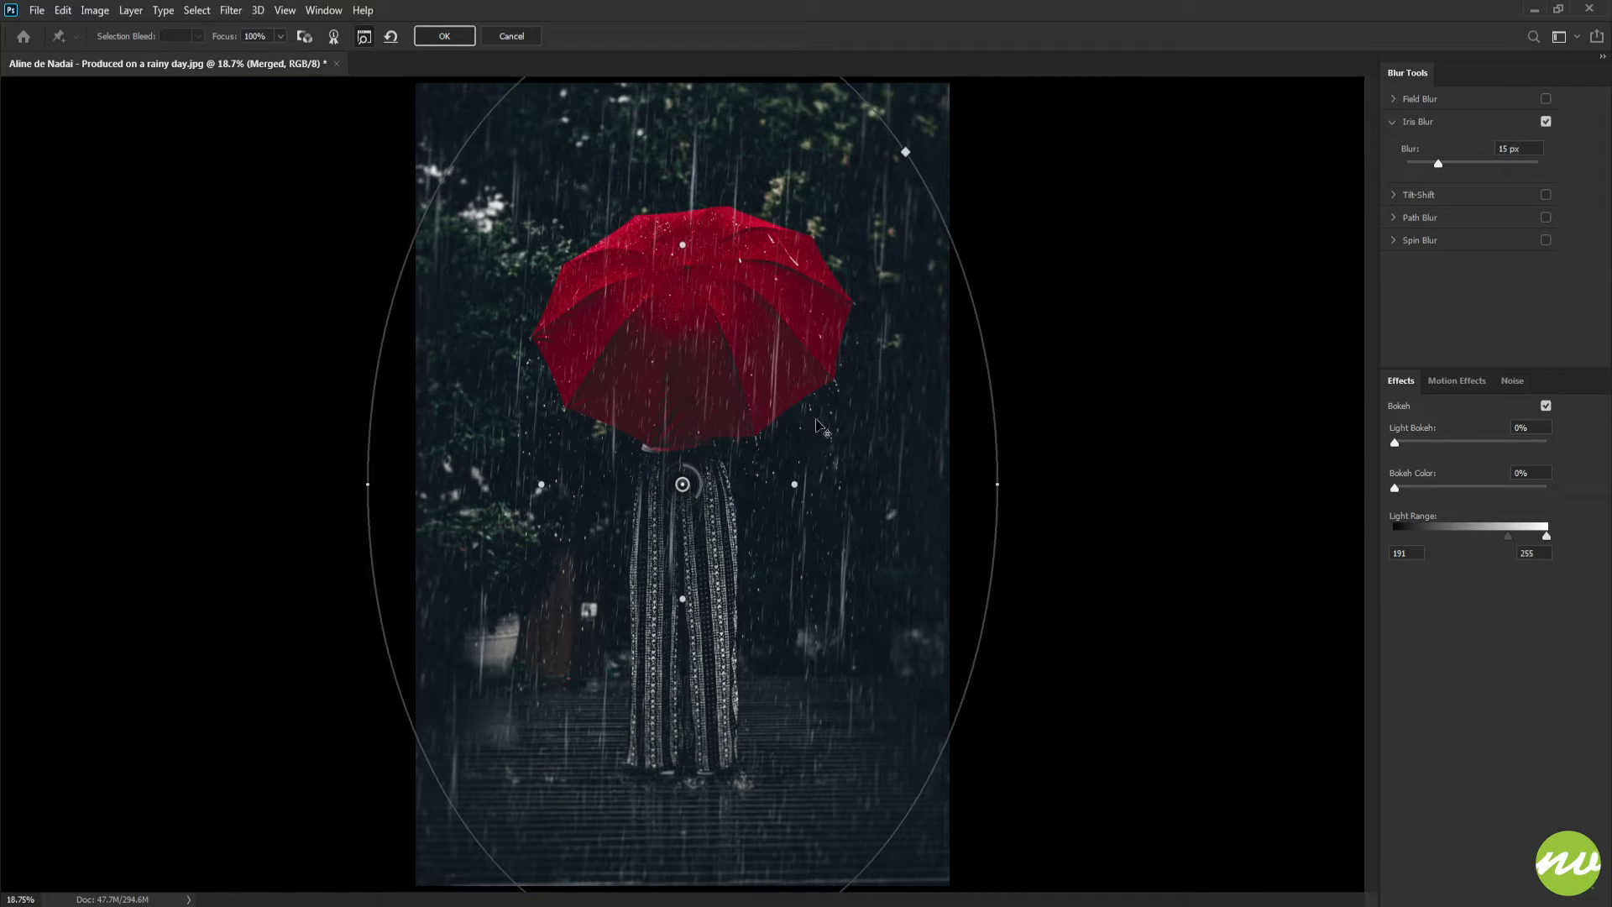
left_click_drag(997, 483, 968, 465)
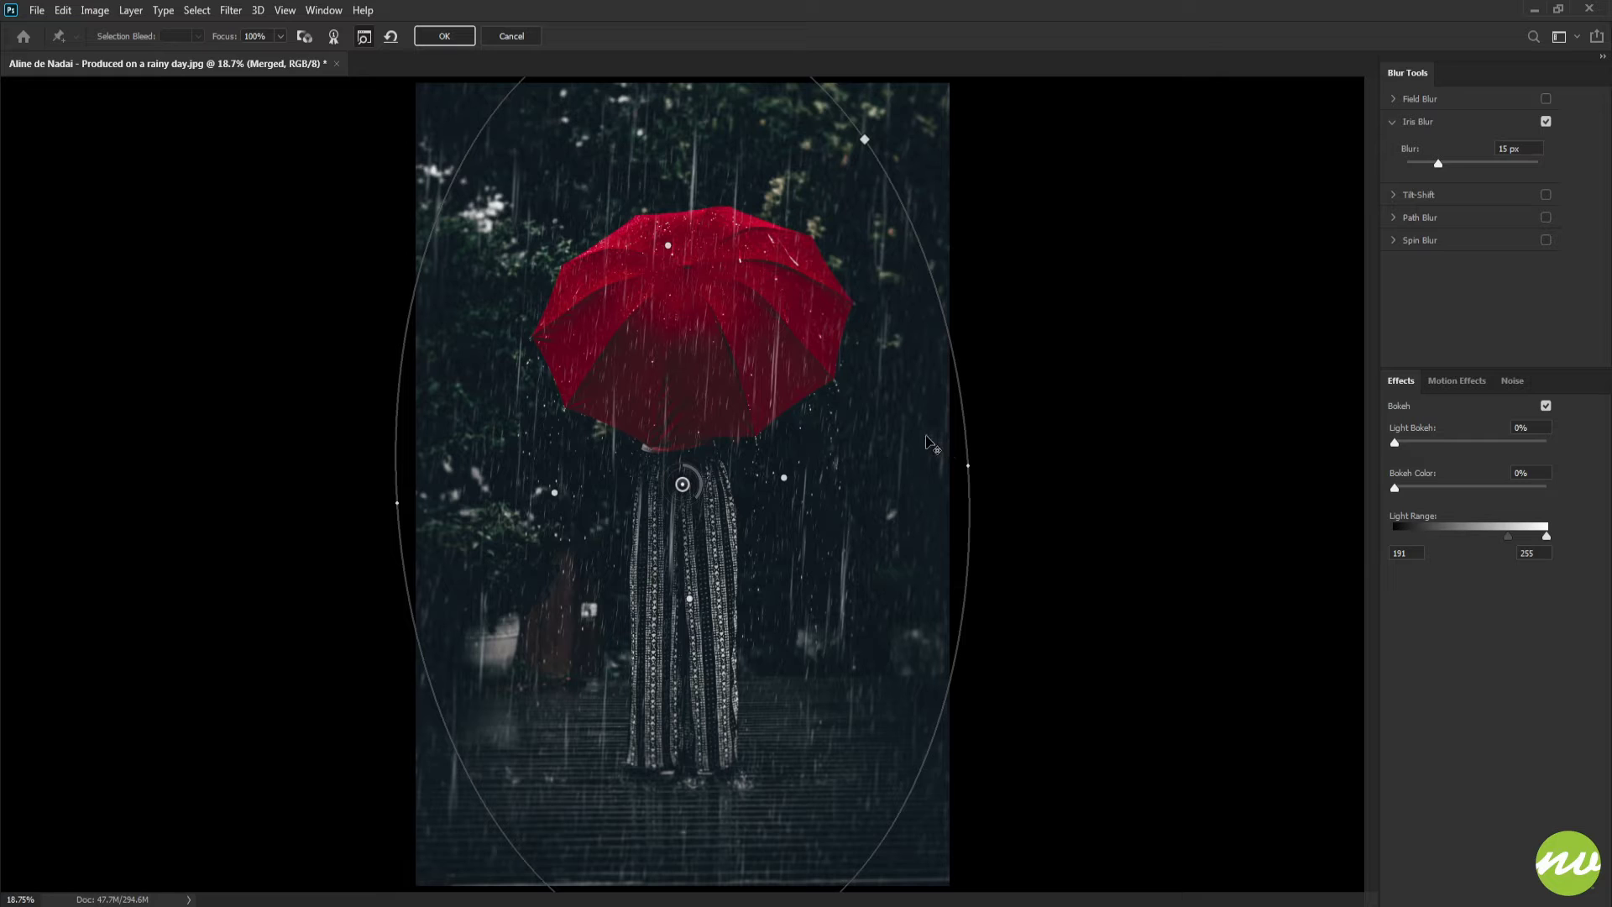
key("ctrl+minus")
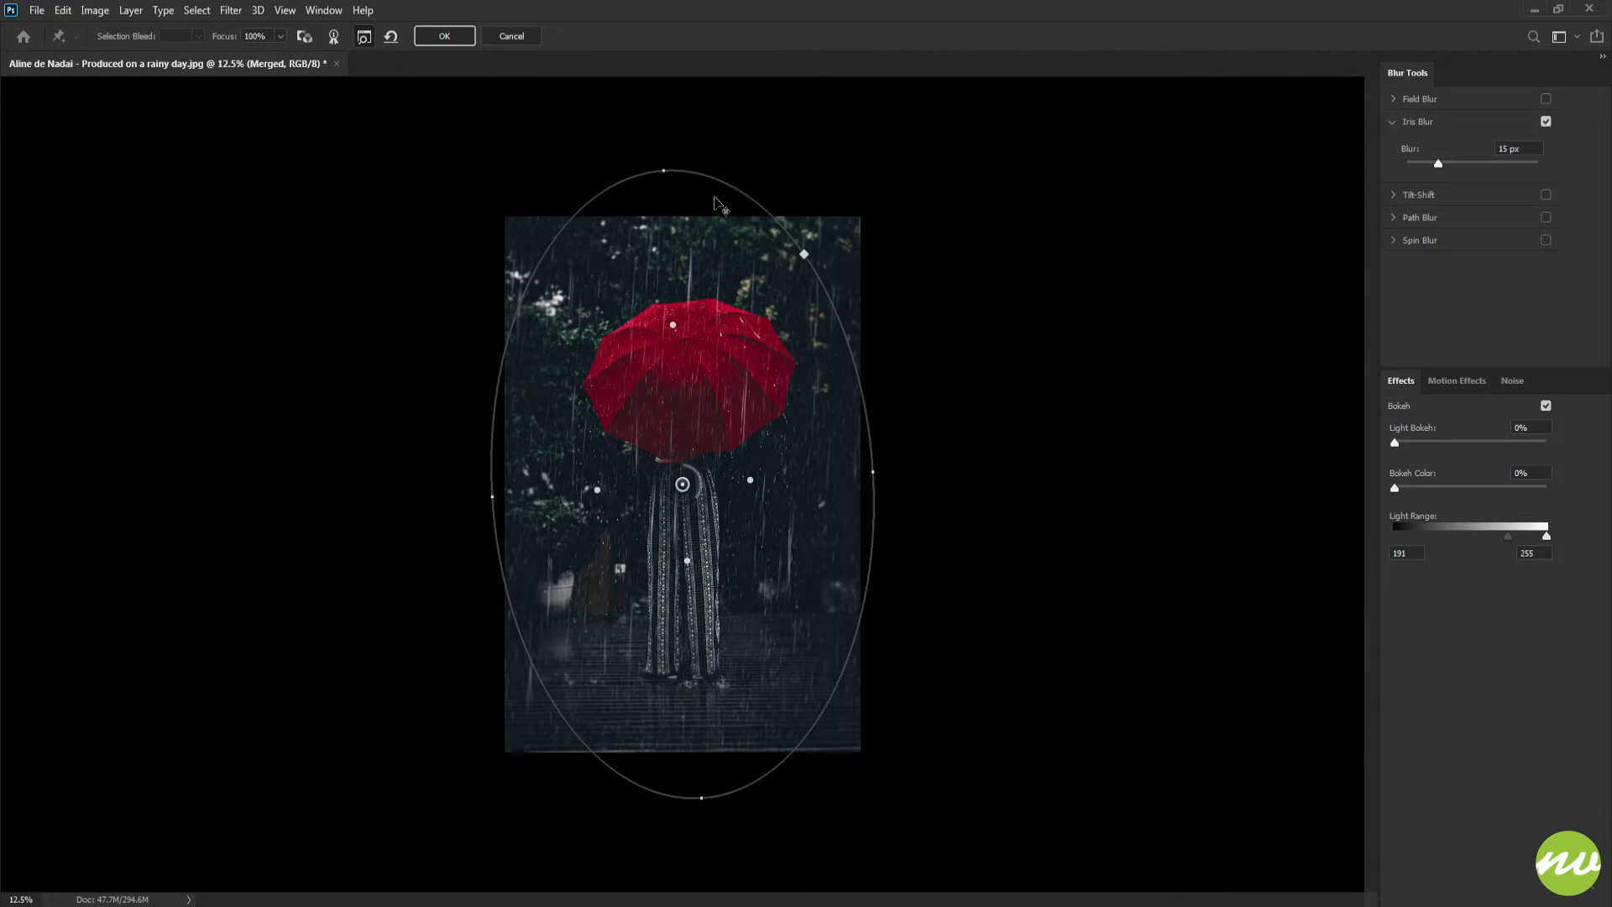
left_click_drag(658, 161, 684, 171)
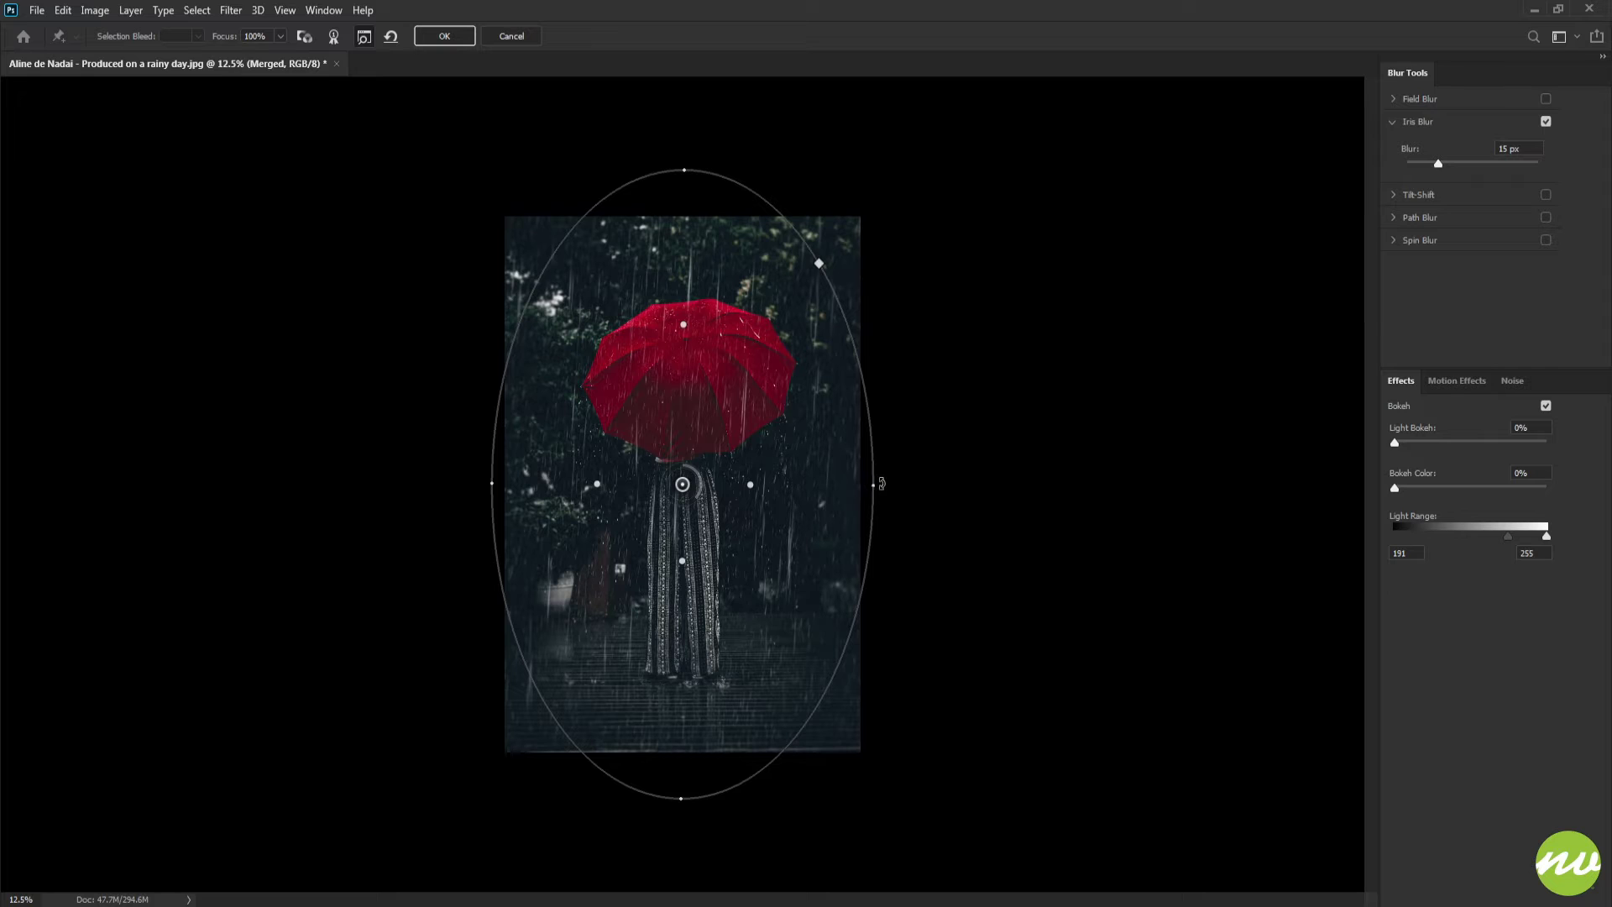
left_click_drag(882, 483, 880, 482)
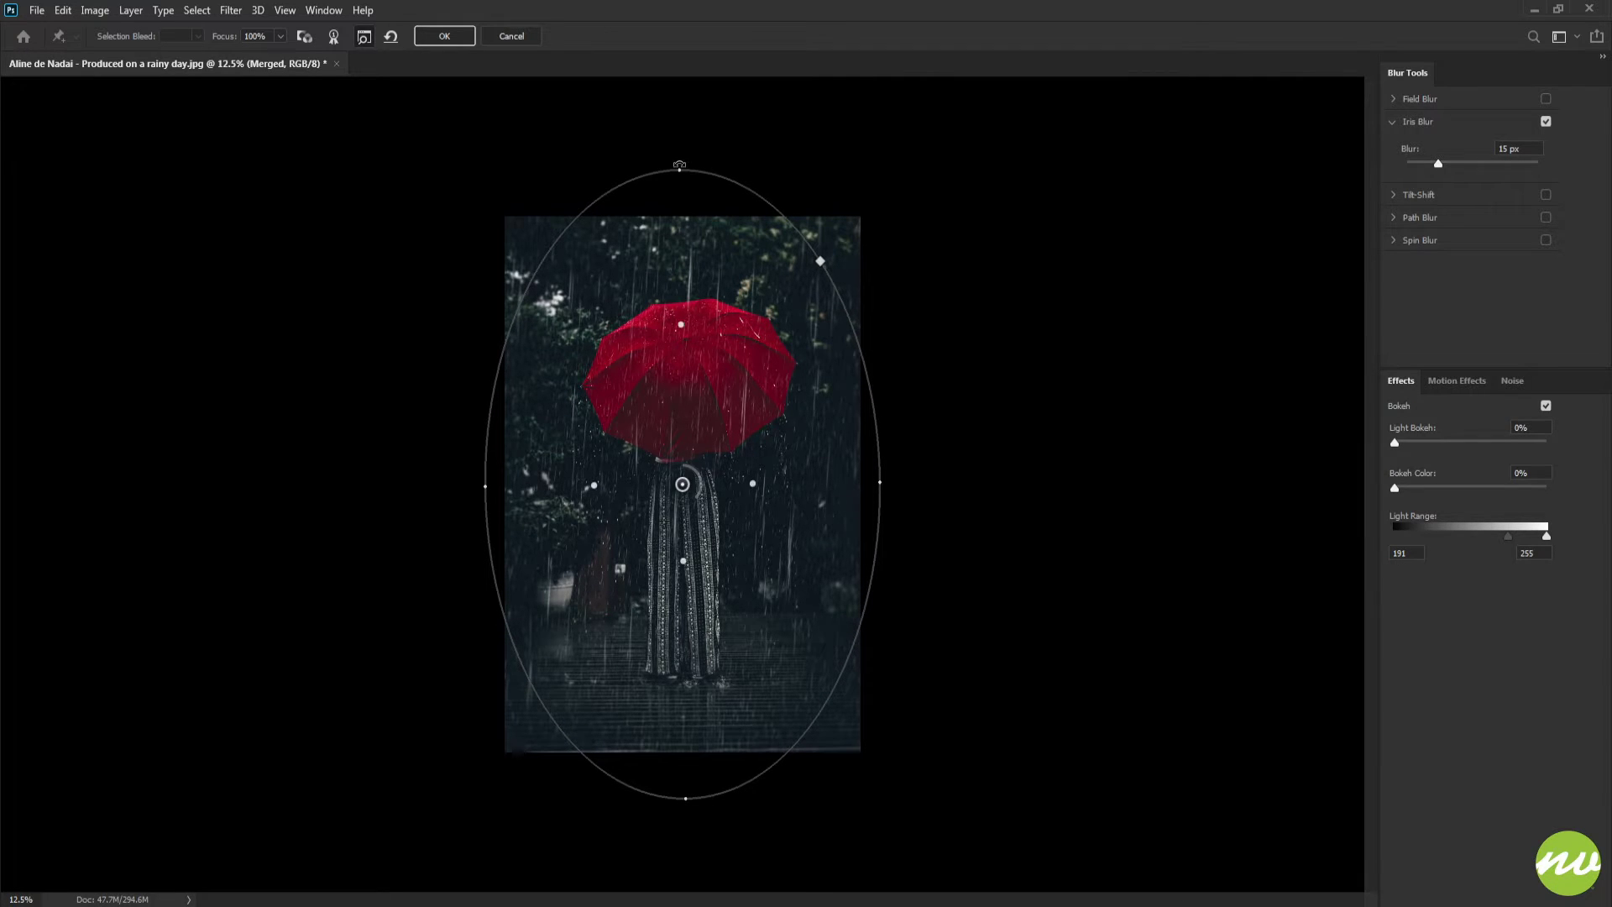
mouse_move(679, 164)
left_mouse_down()
mouse_move(680, 229)
mouse_move(676, 135)
mouse_move(679, 180)
left_mouse_up()
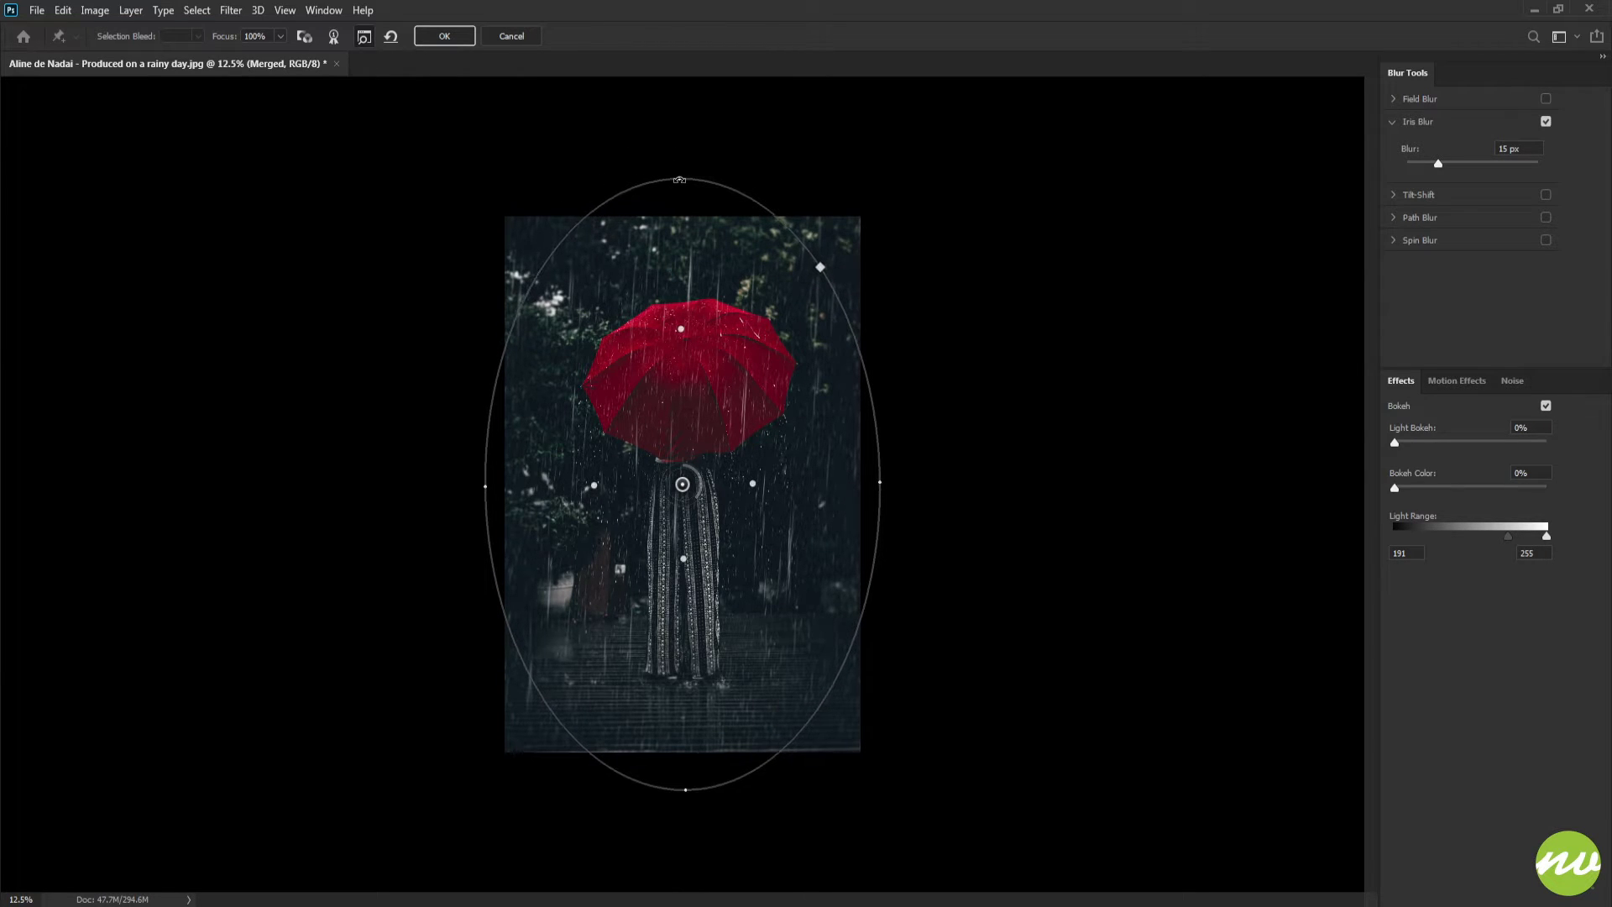
key("ctrl+plus")
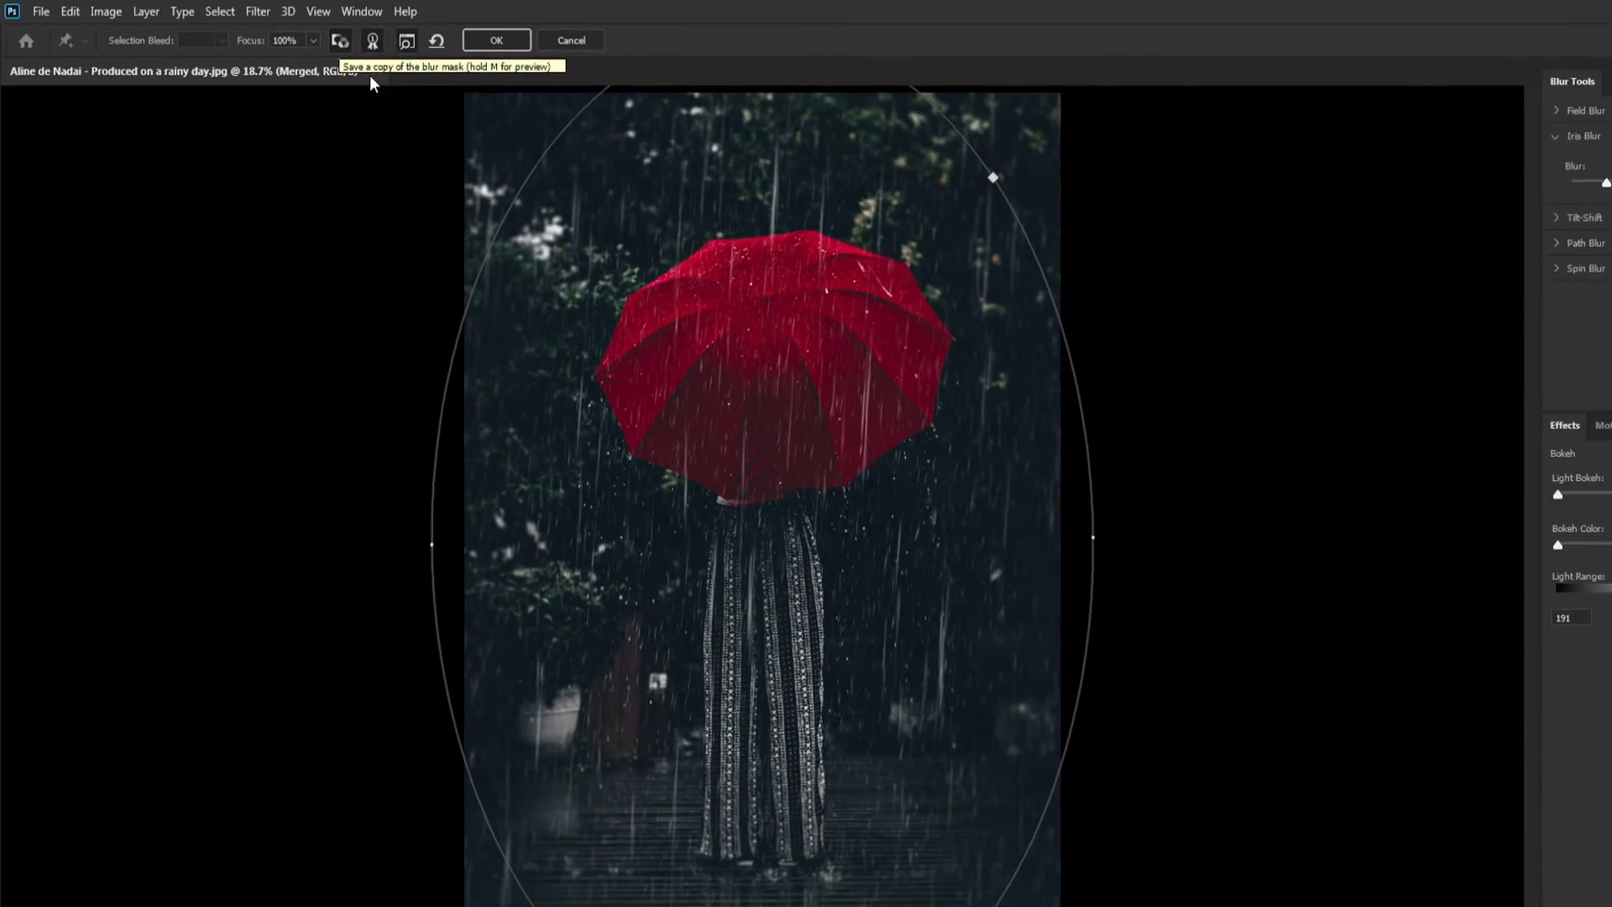
Preview the blur mask, then set the Iris Blur Light Bokeh to 35%
key("m")
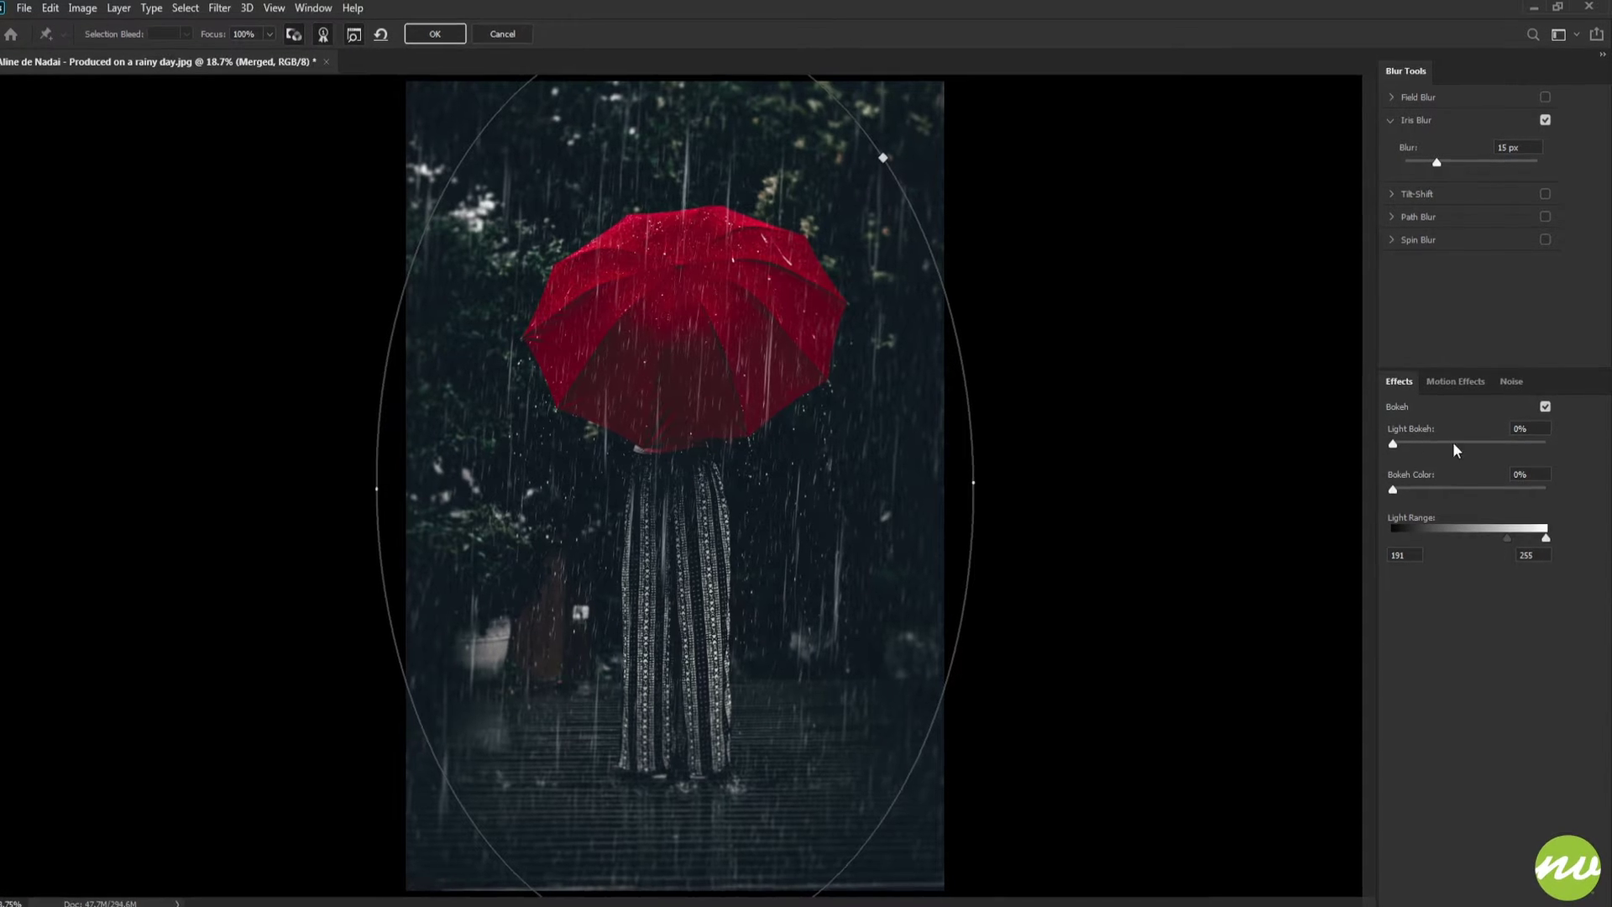
left_click(1512, 381)
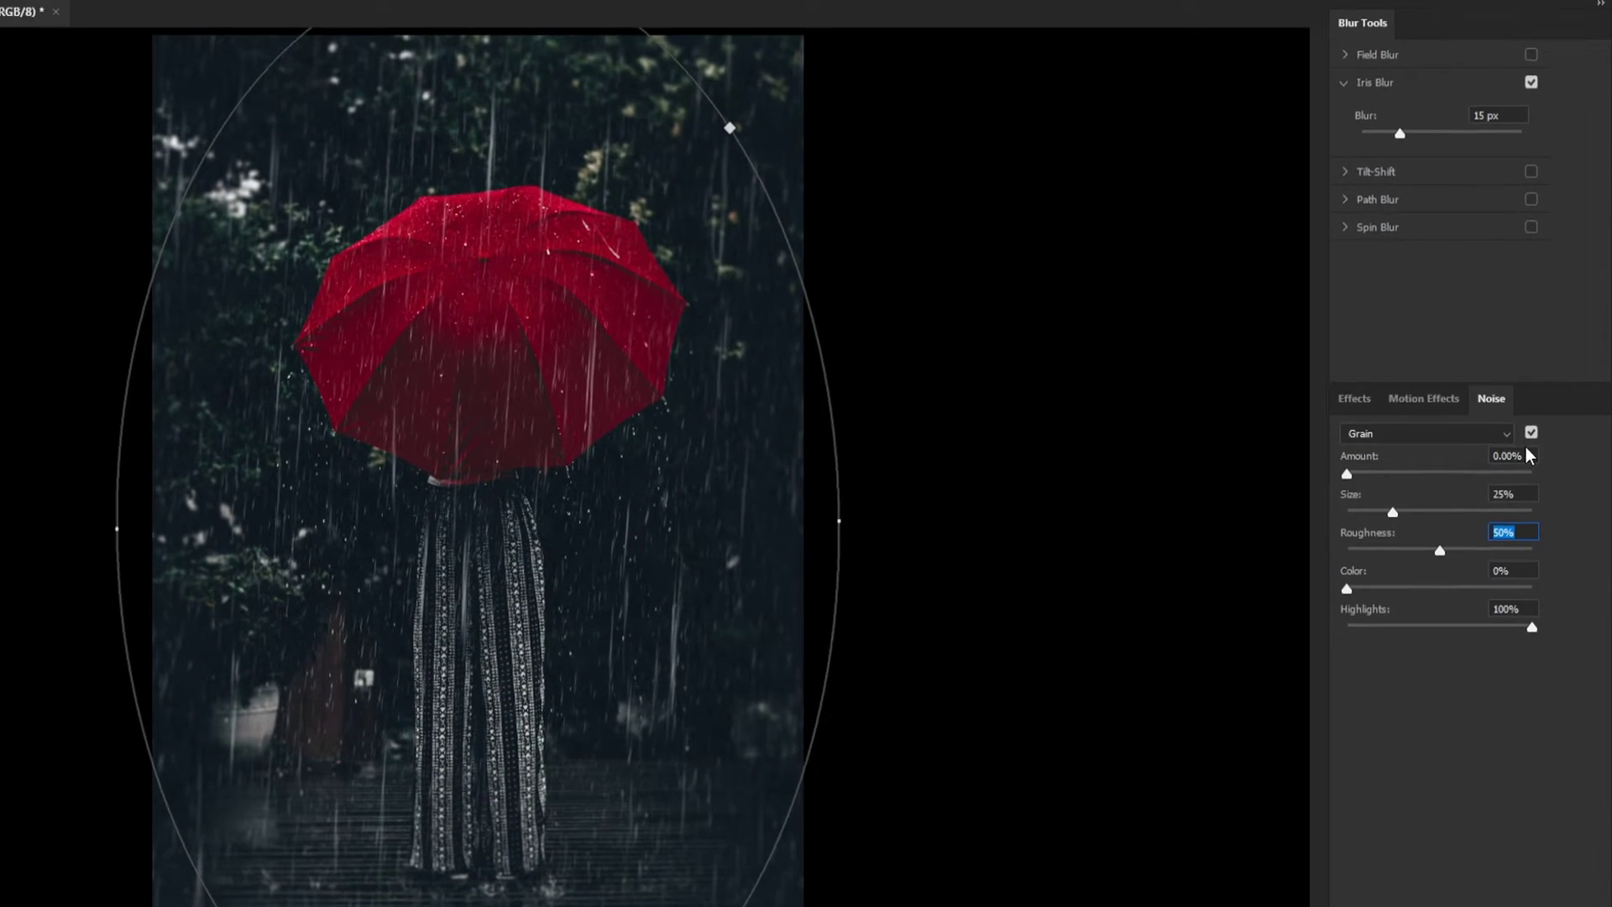
left_click(1531, 433)
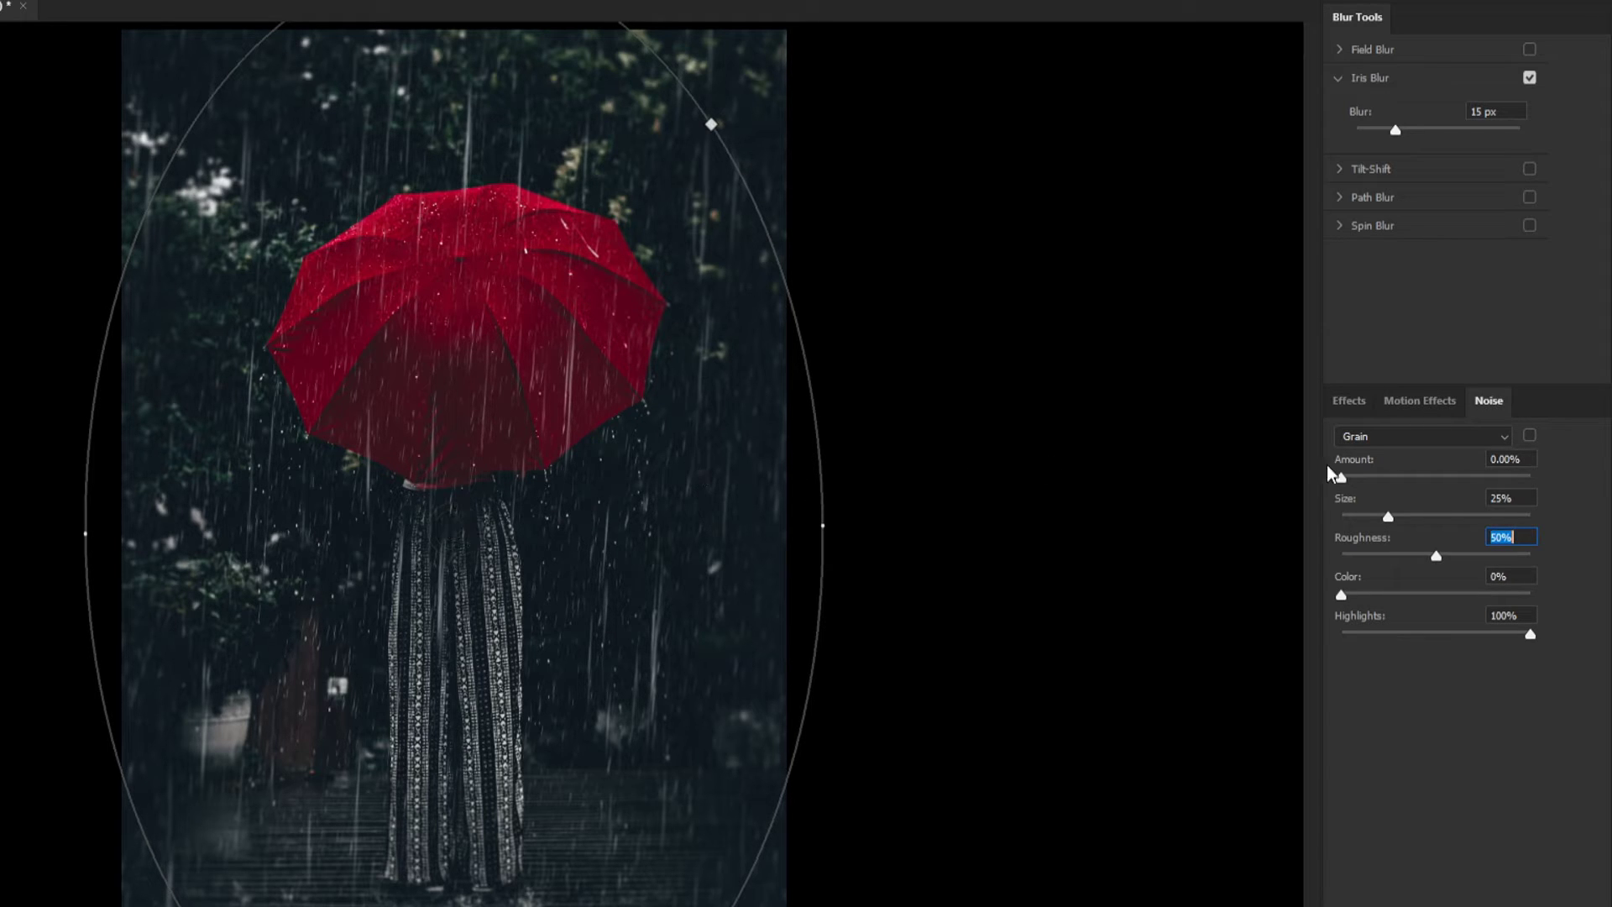
left_click(1434, 407)
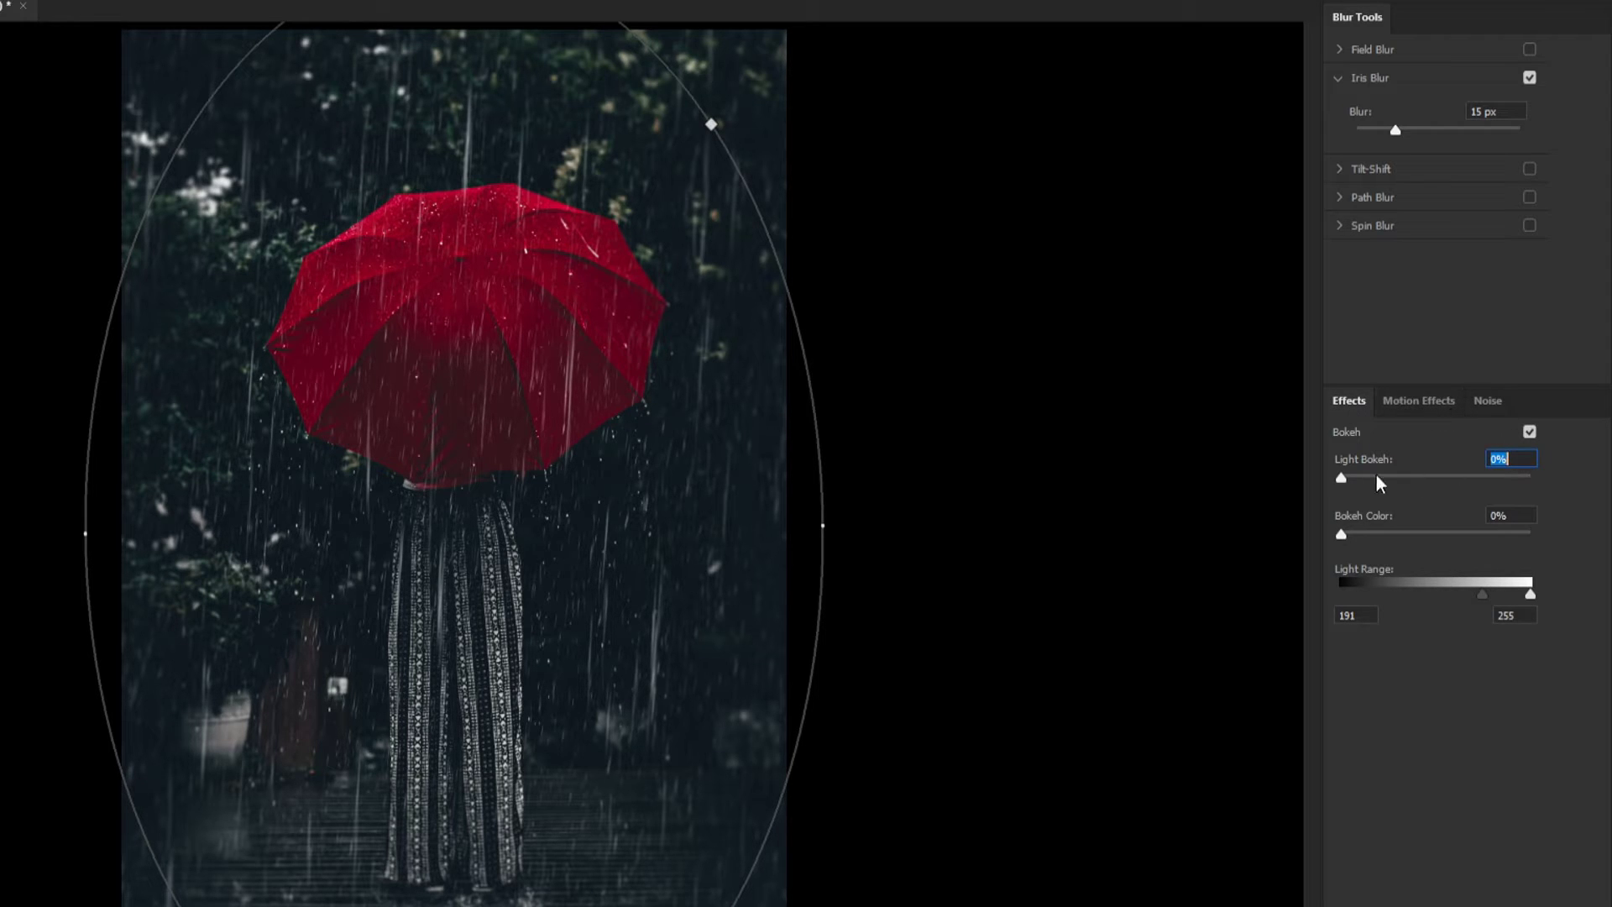
left_click_drag(1342, 477, 1396, 486)
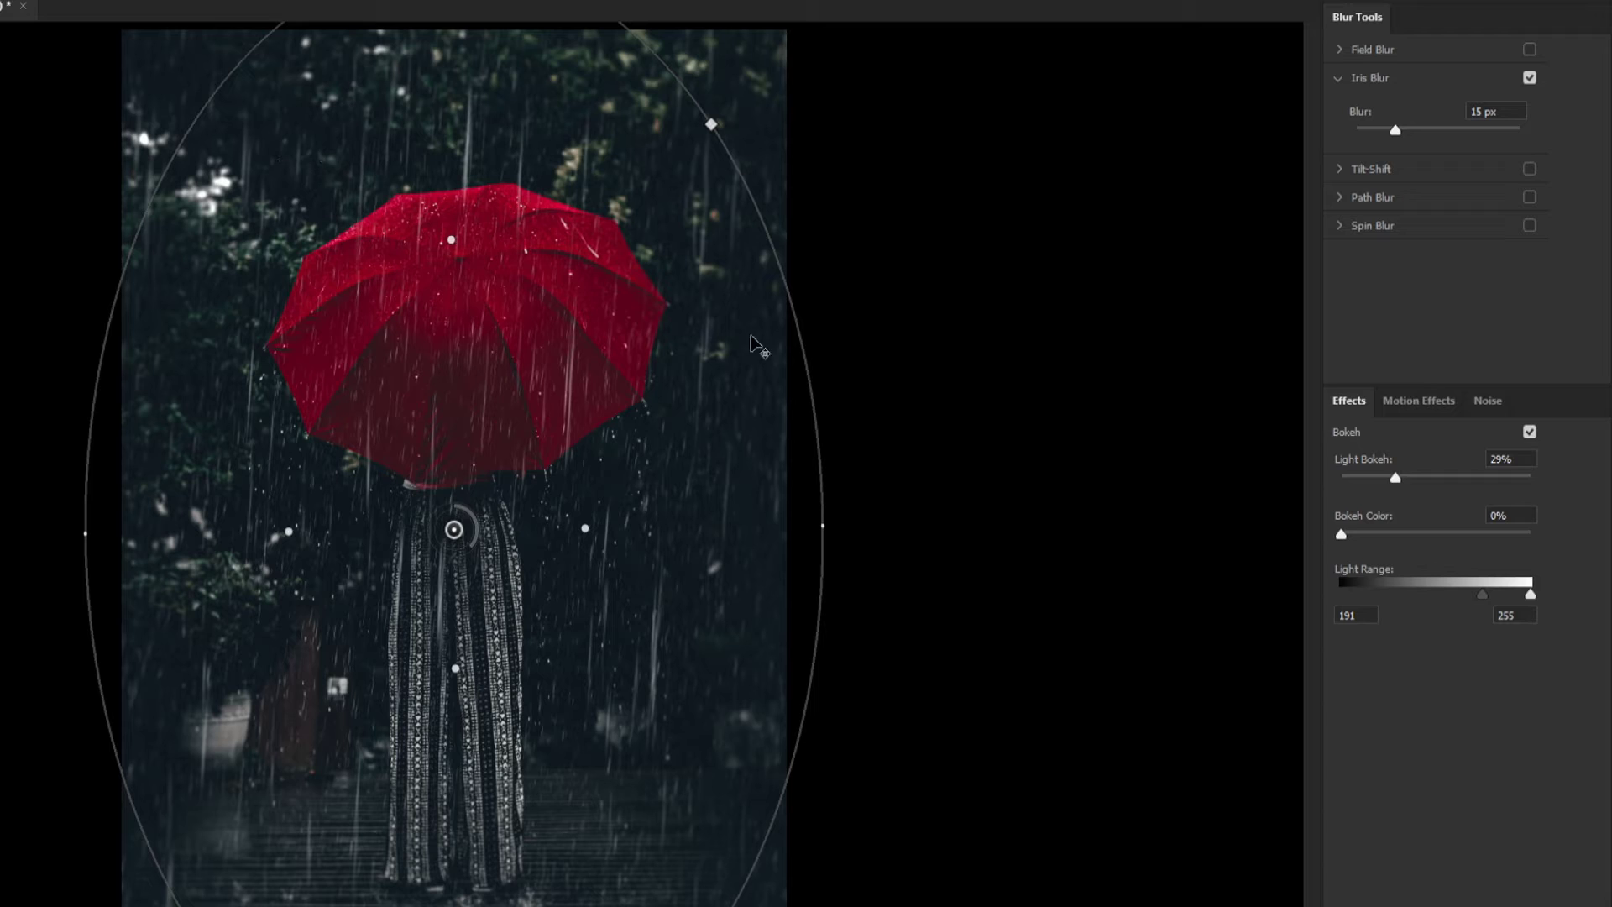
left_click_drag(1352, 476, 1405, 482)
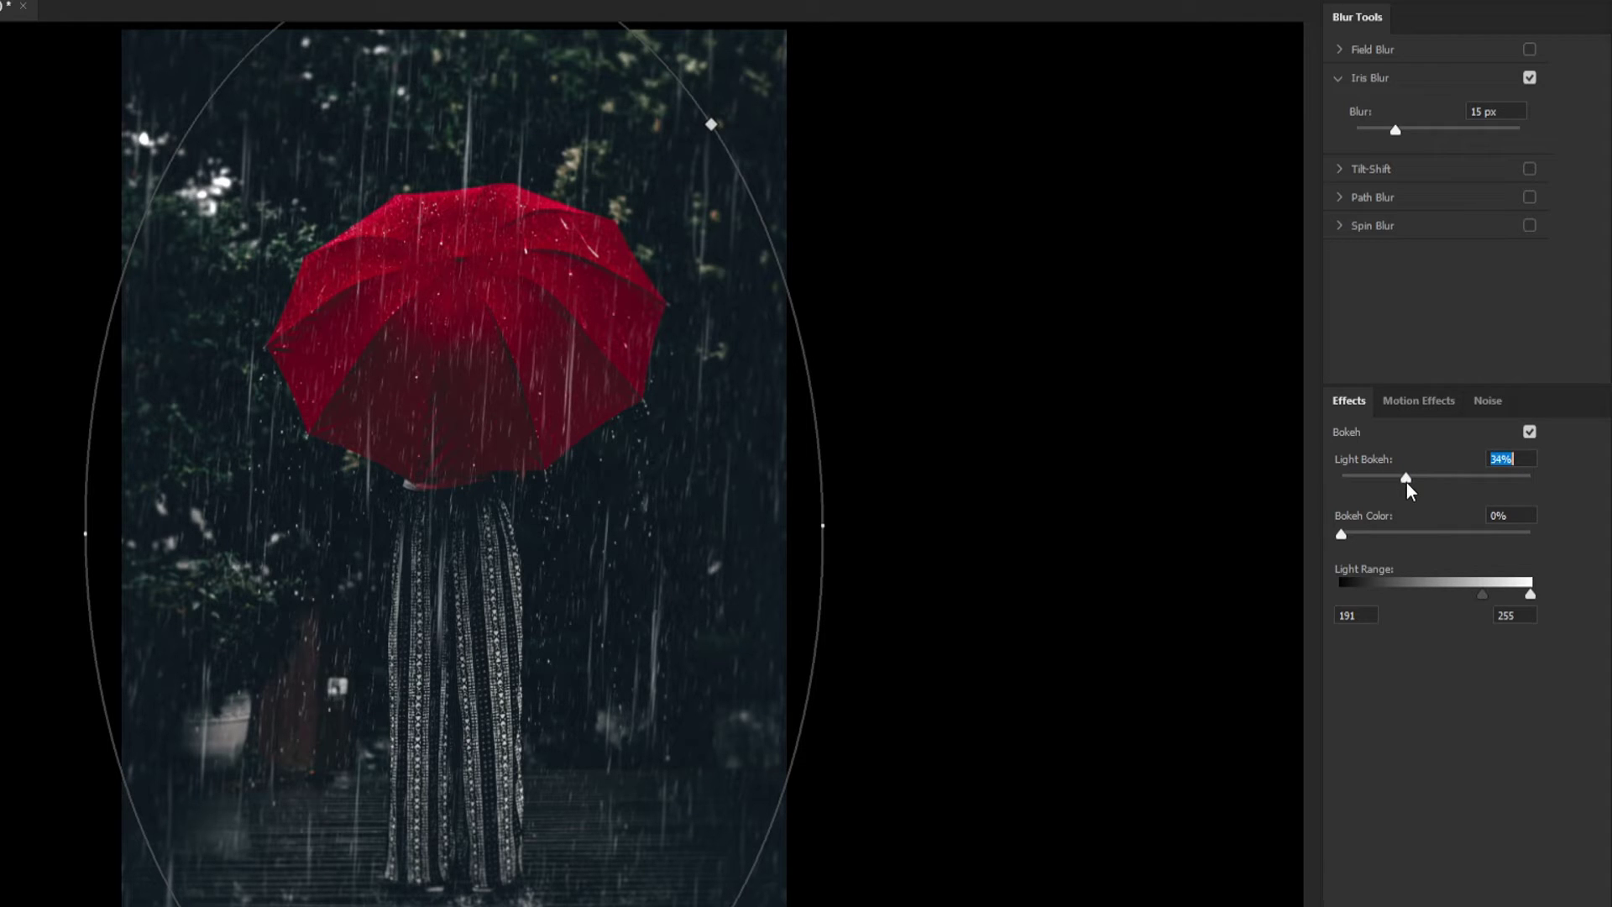
left_click(1407, 482)
Set the bokeh Light Range to 8 and 240
left_click_drag(1344, 534, 1437, 535)
left_click_drag(1474, 596, 1346, 597)
left_click(1362, 614)
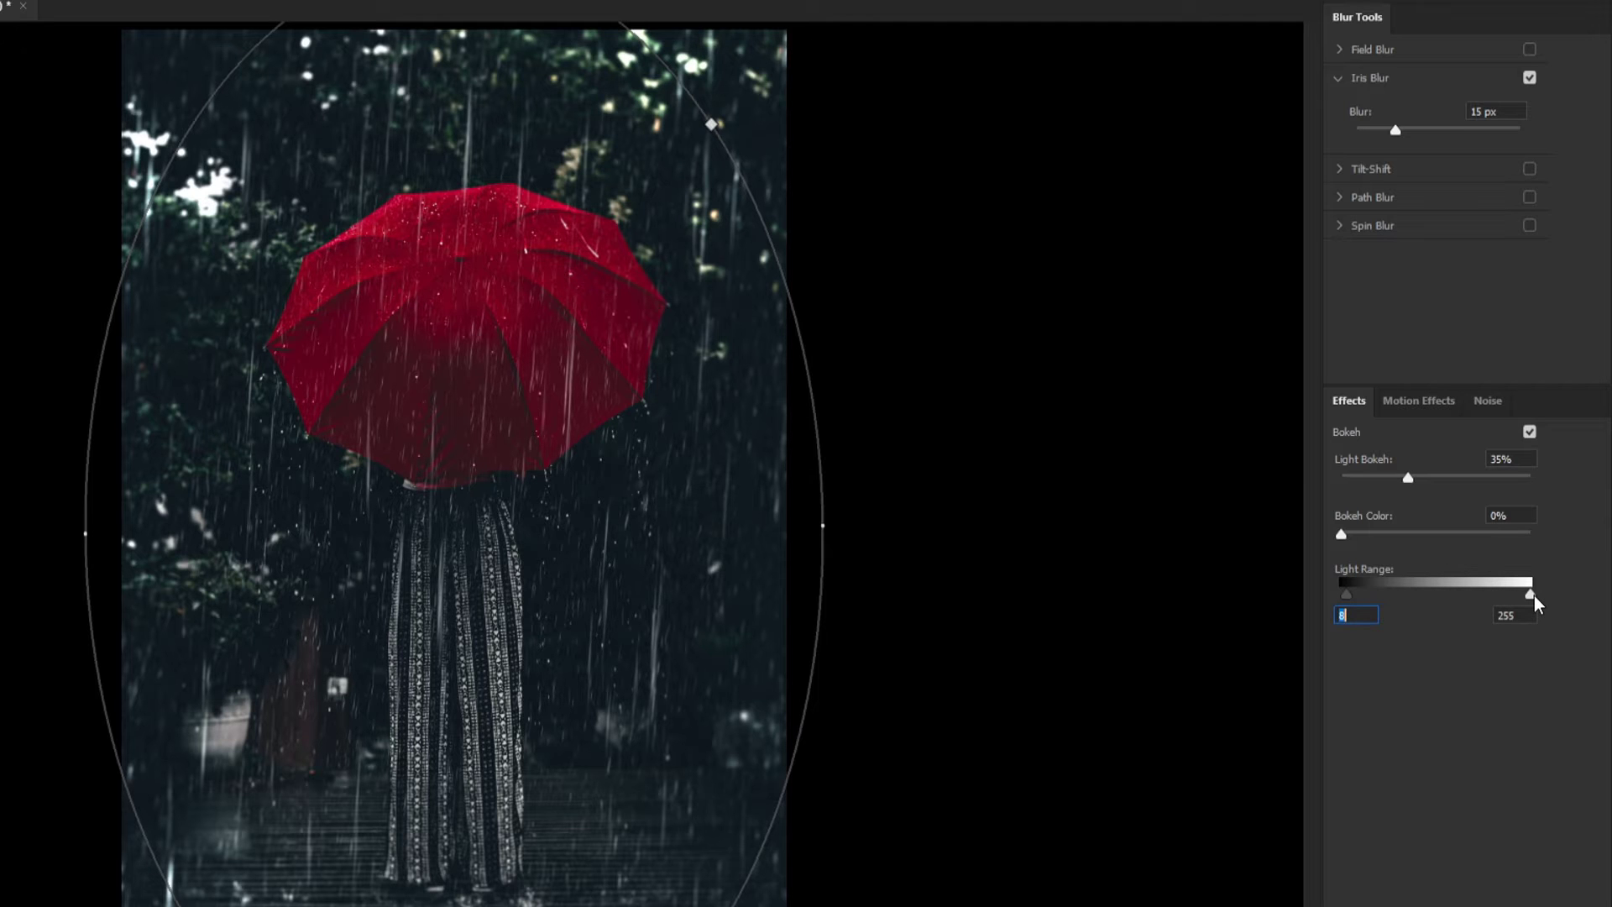
left_click_drag(1534, 592, 1567, 551)
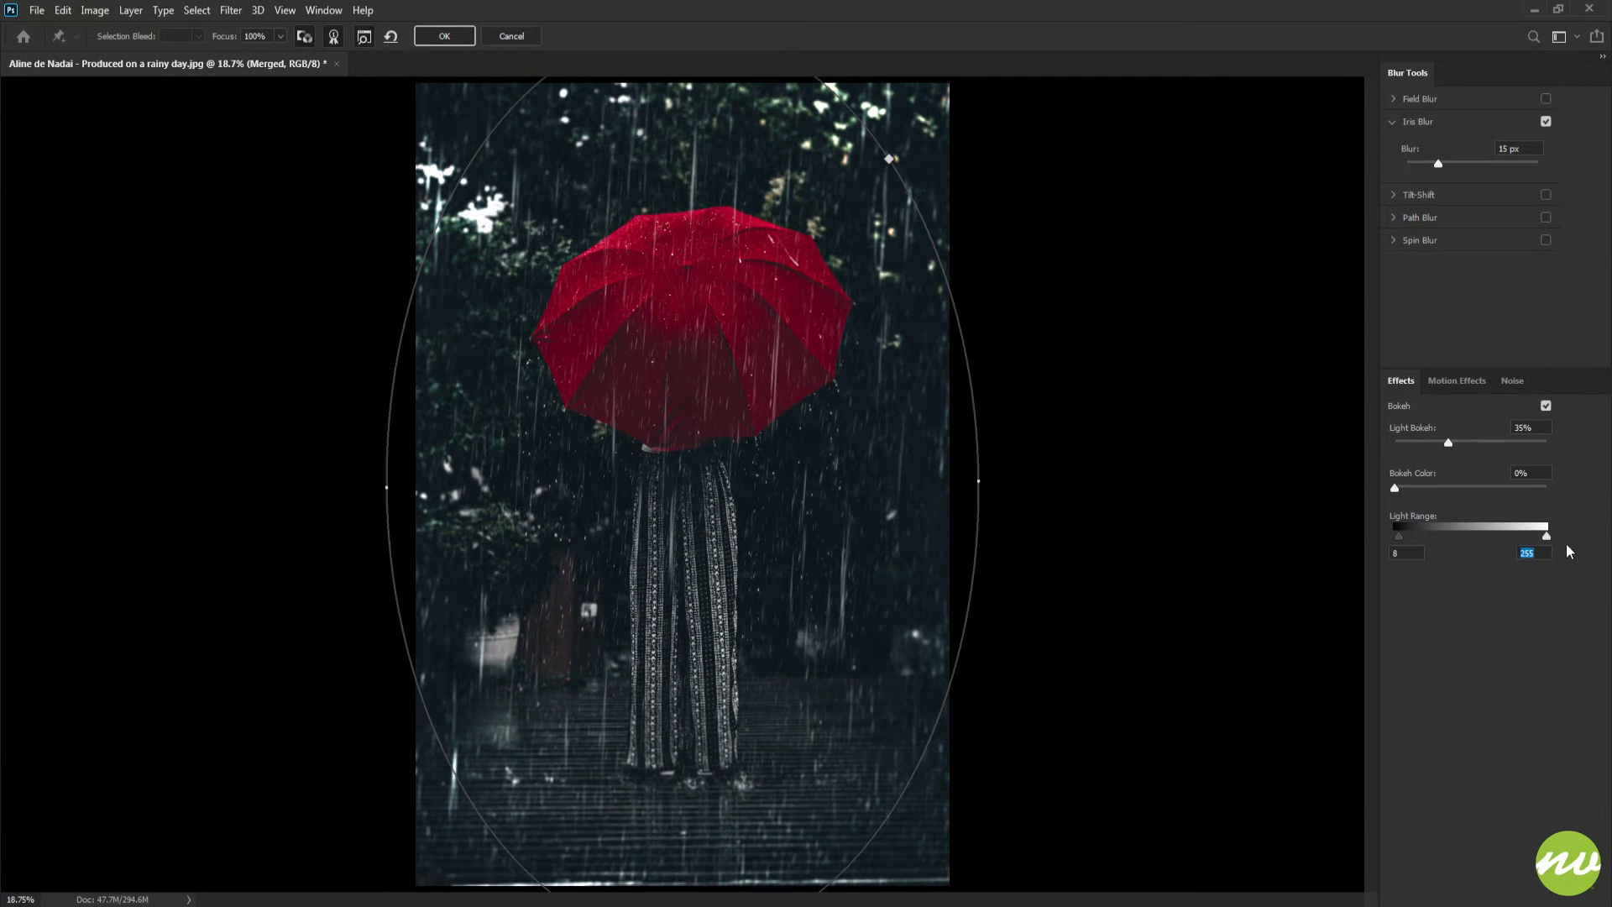
type("244")
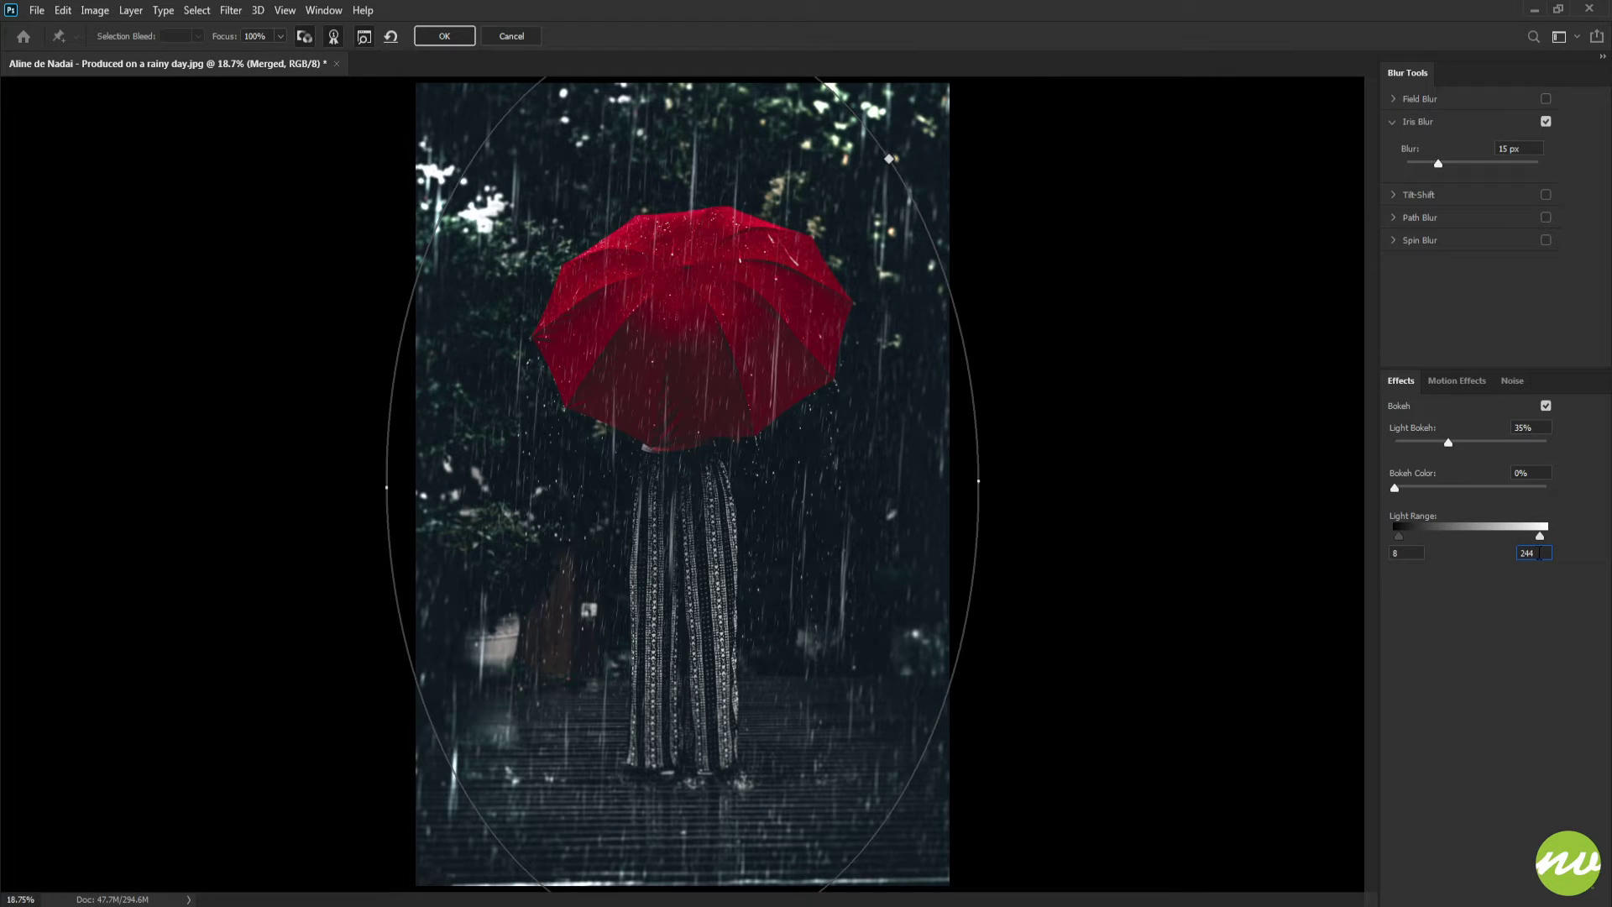
key("shift+Down")
key("shift+Up")
key("shift+Down")
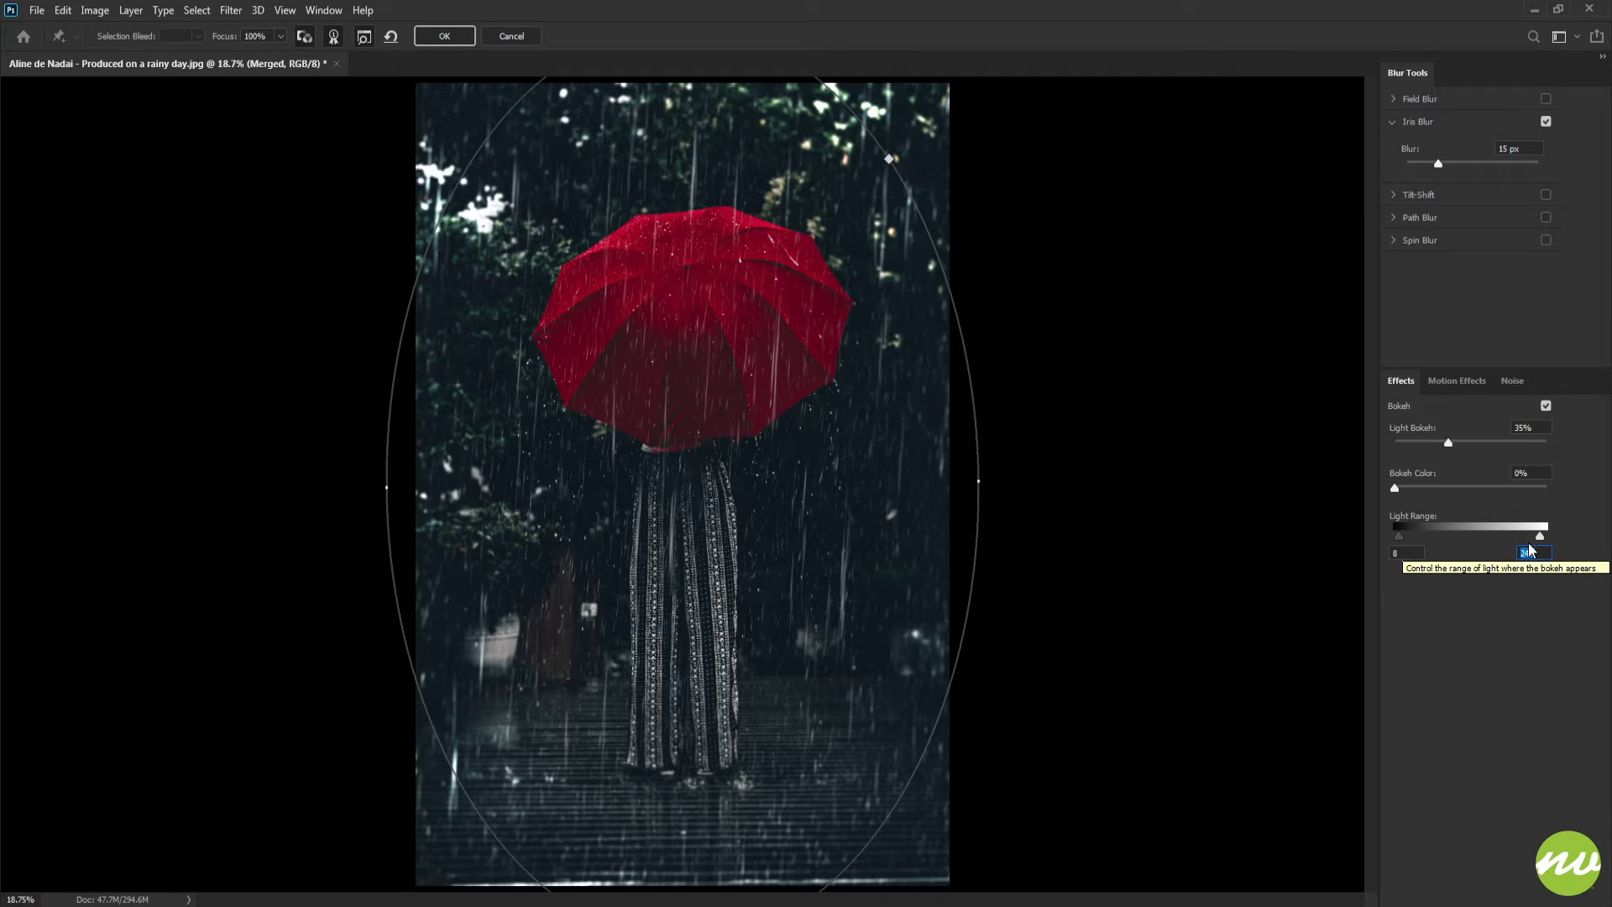
key("shift+Up")
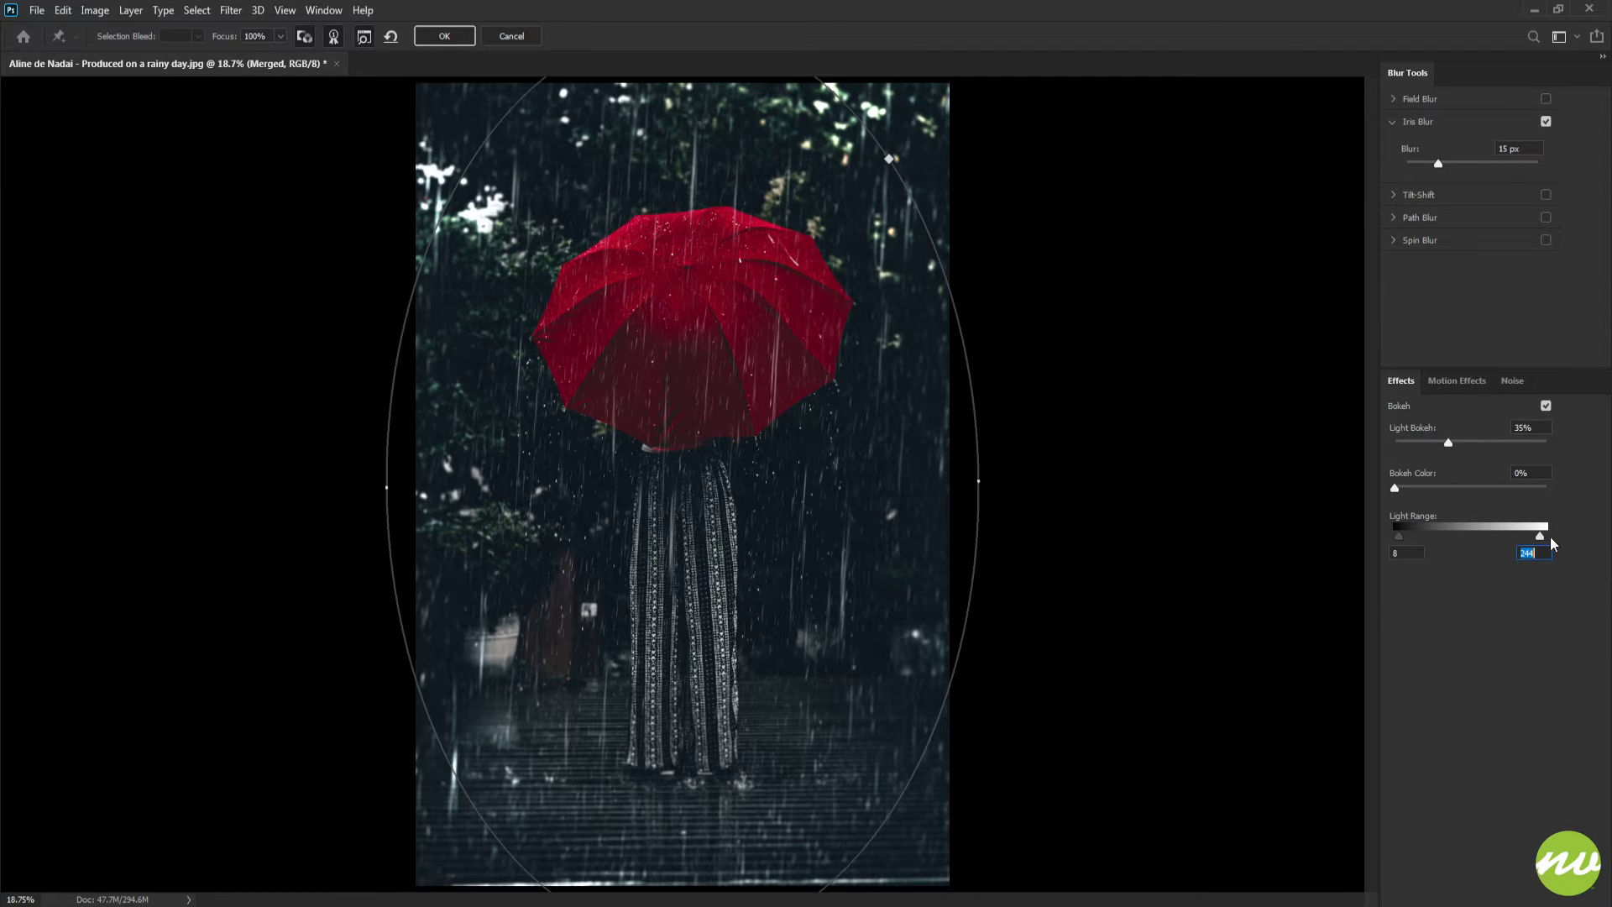
key("Down")
key("Down")
key("Down")
key("Down")
Set the Iris Blur amount to 20 px and apply the filter
left_click(1528, 152)
type("25")
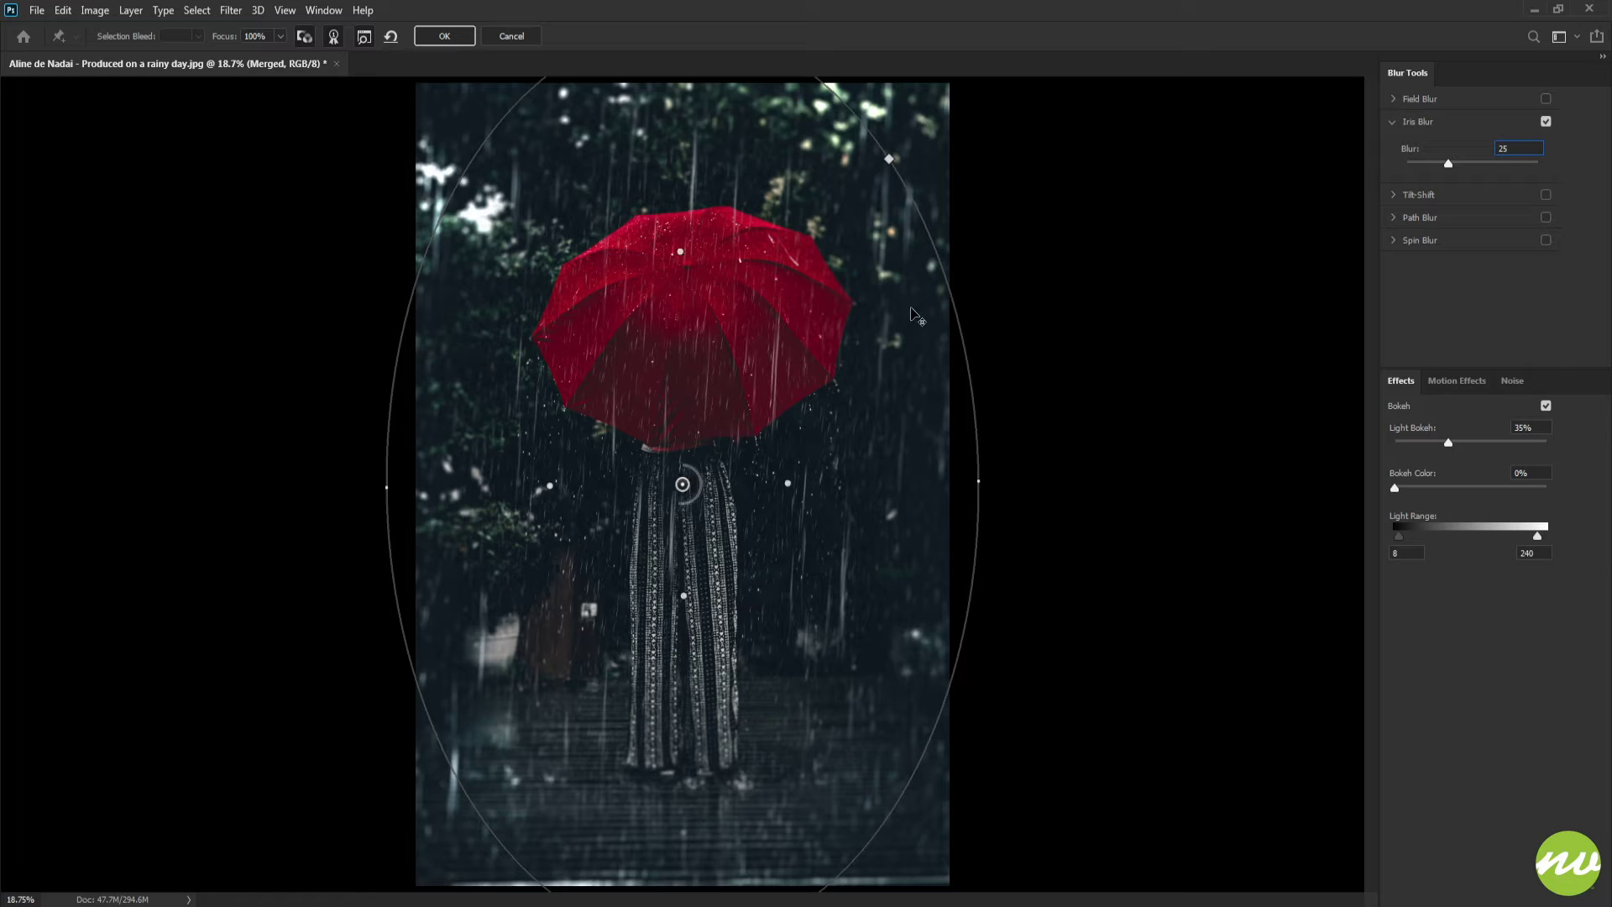
key("ctrl+minus")
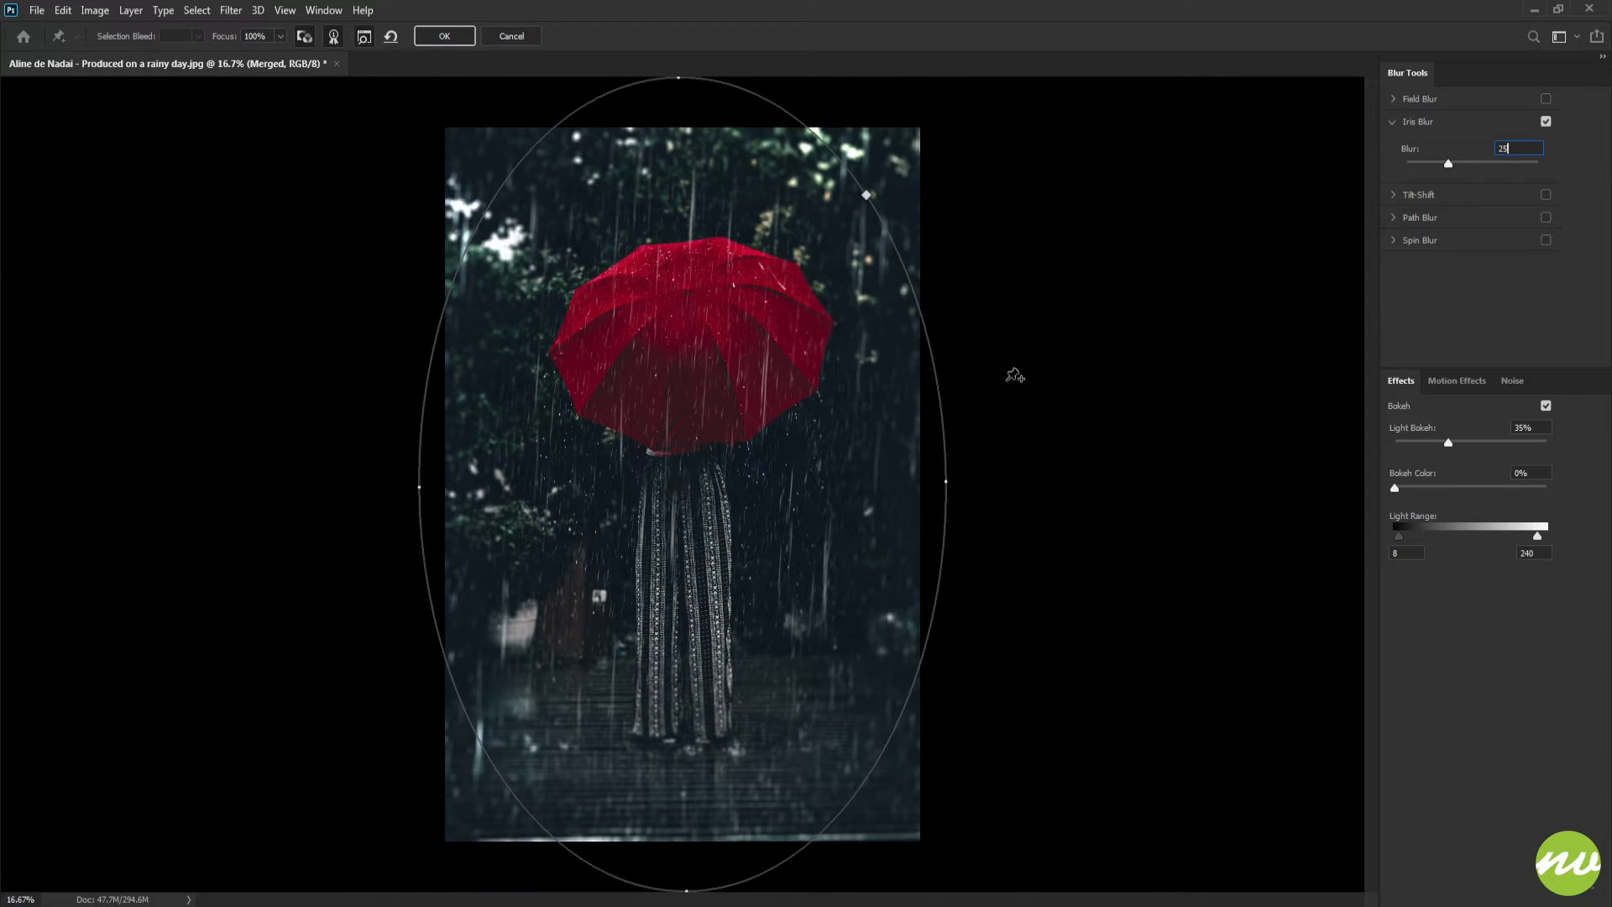
key("BackSpace")
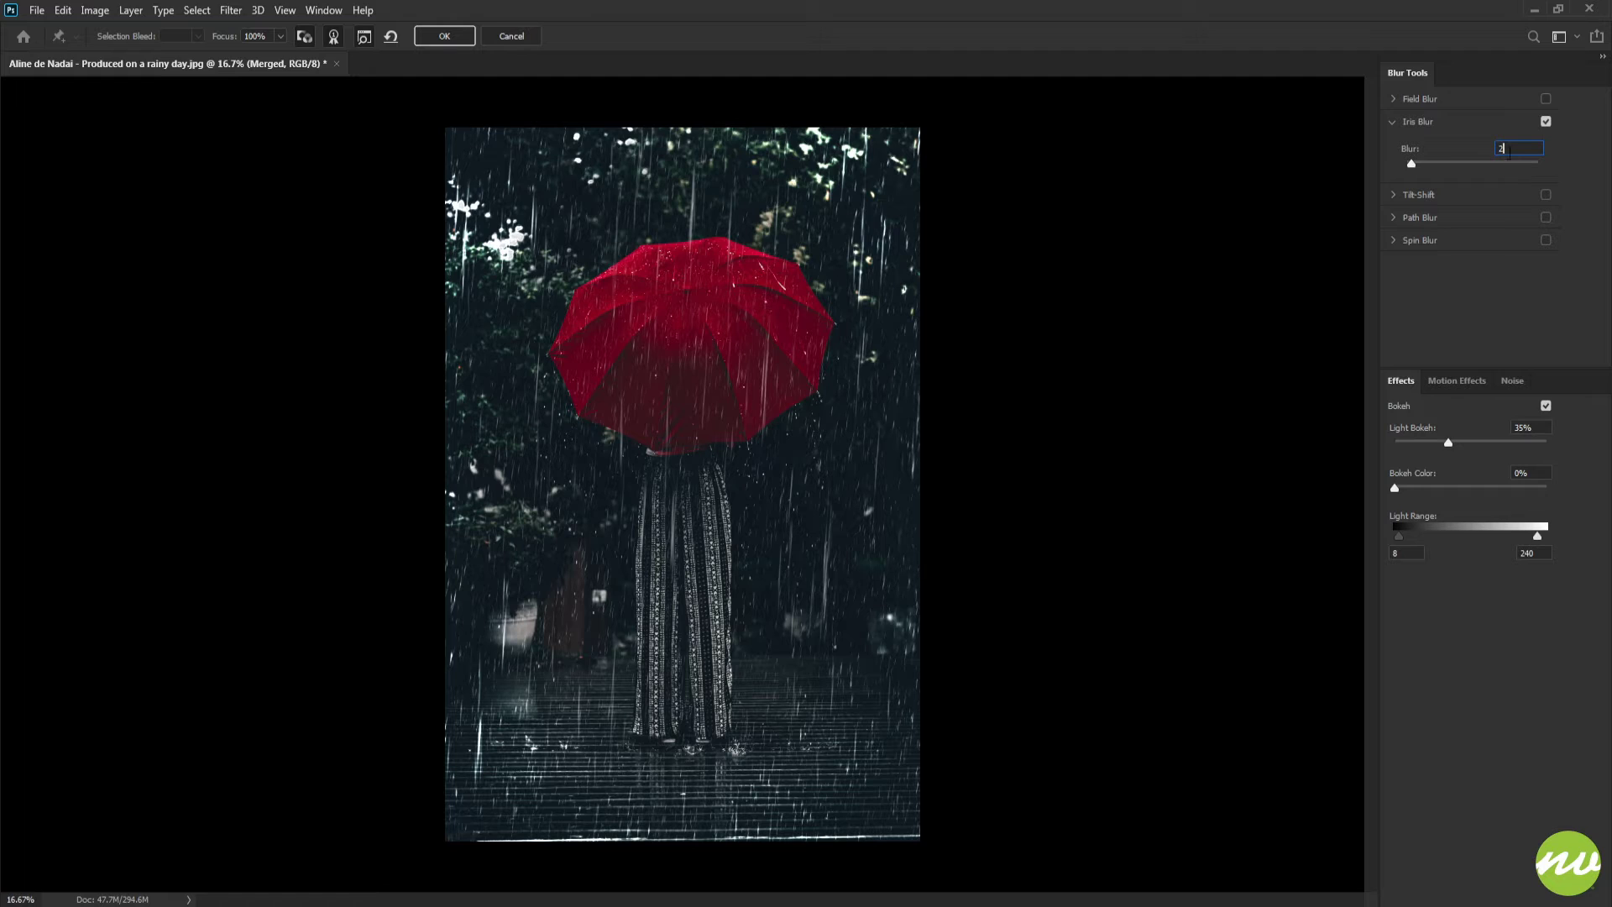
type("25")
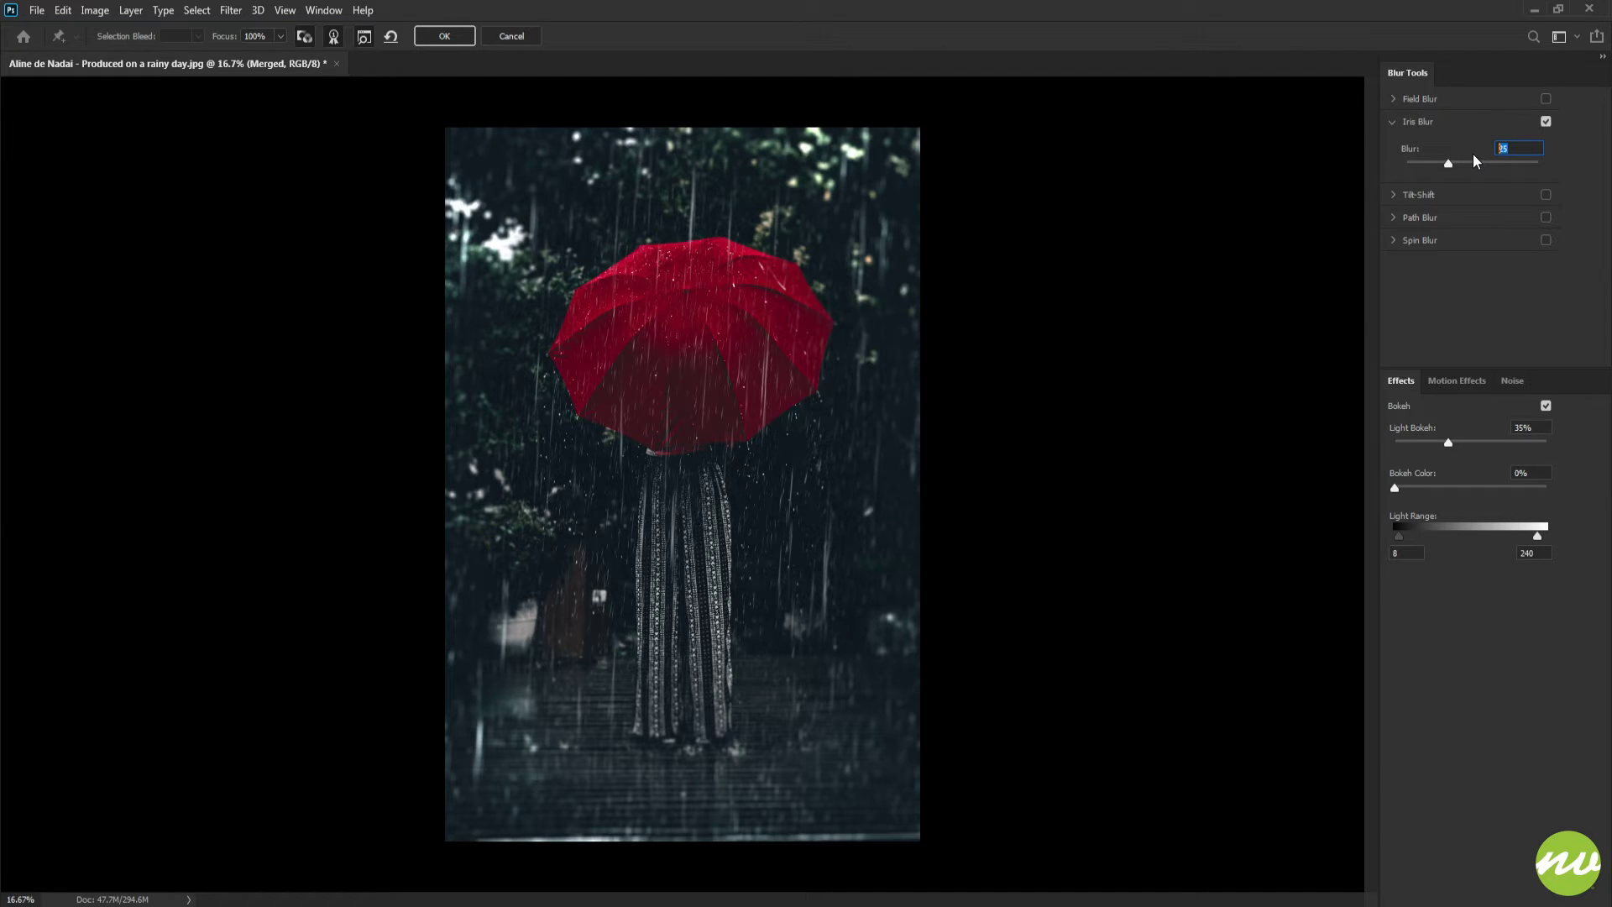
type("20")
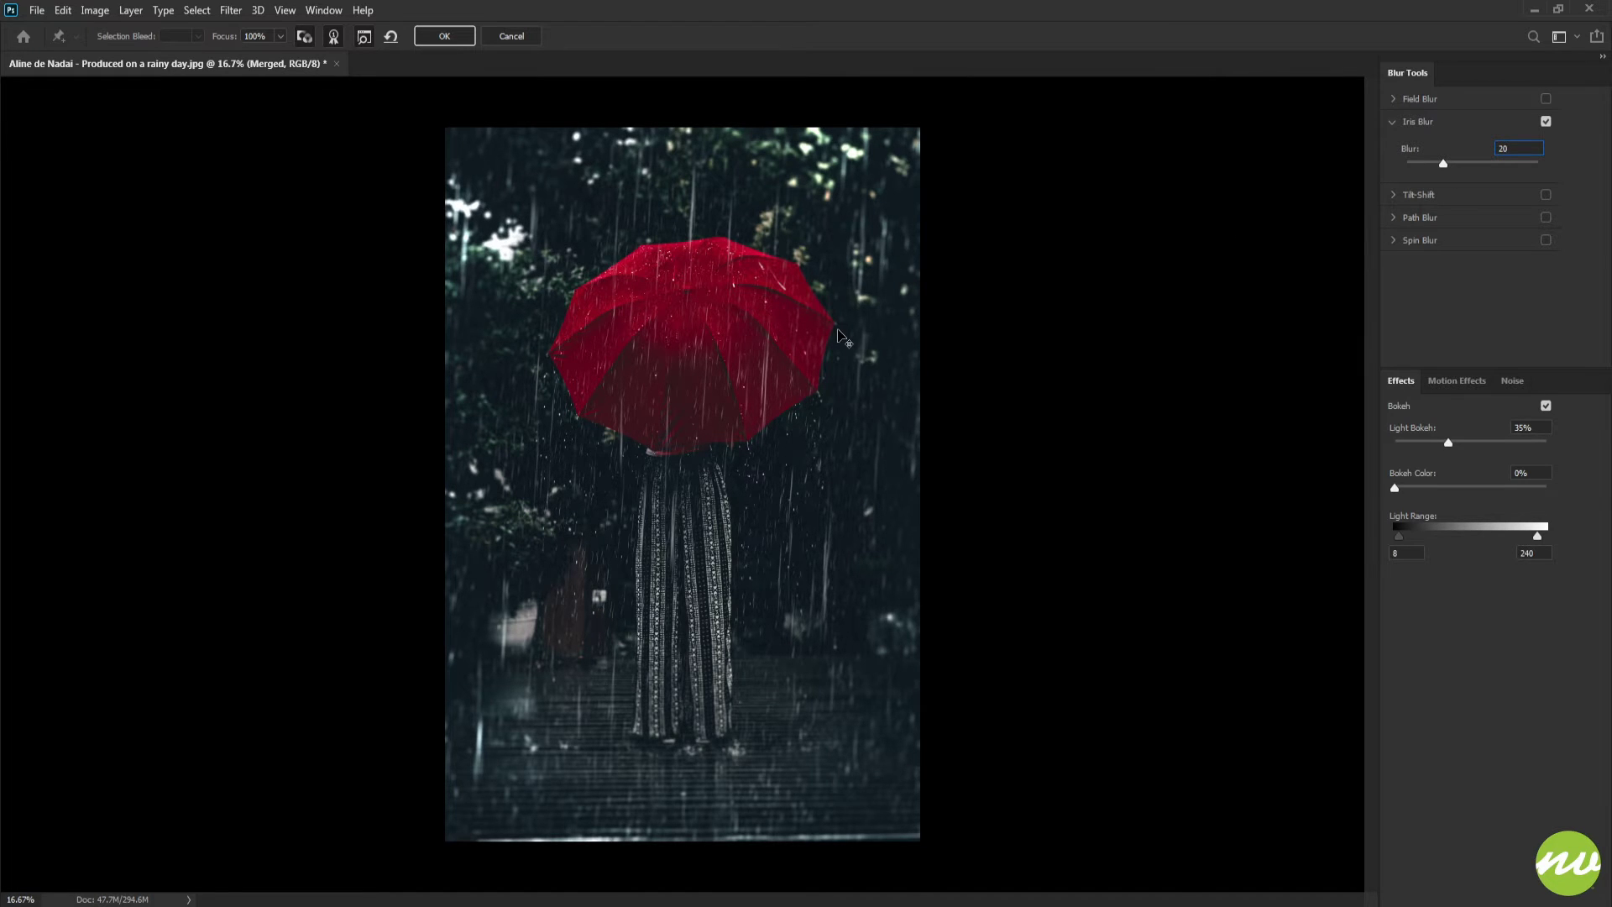
scroll(844, 339, "up", 1)
key("Return")
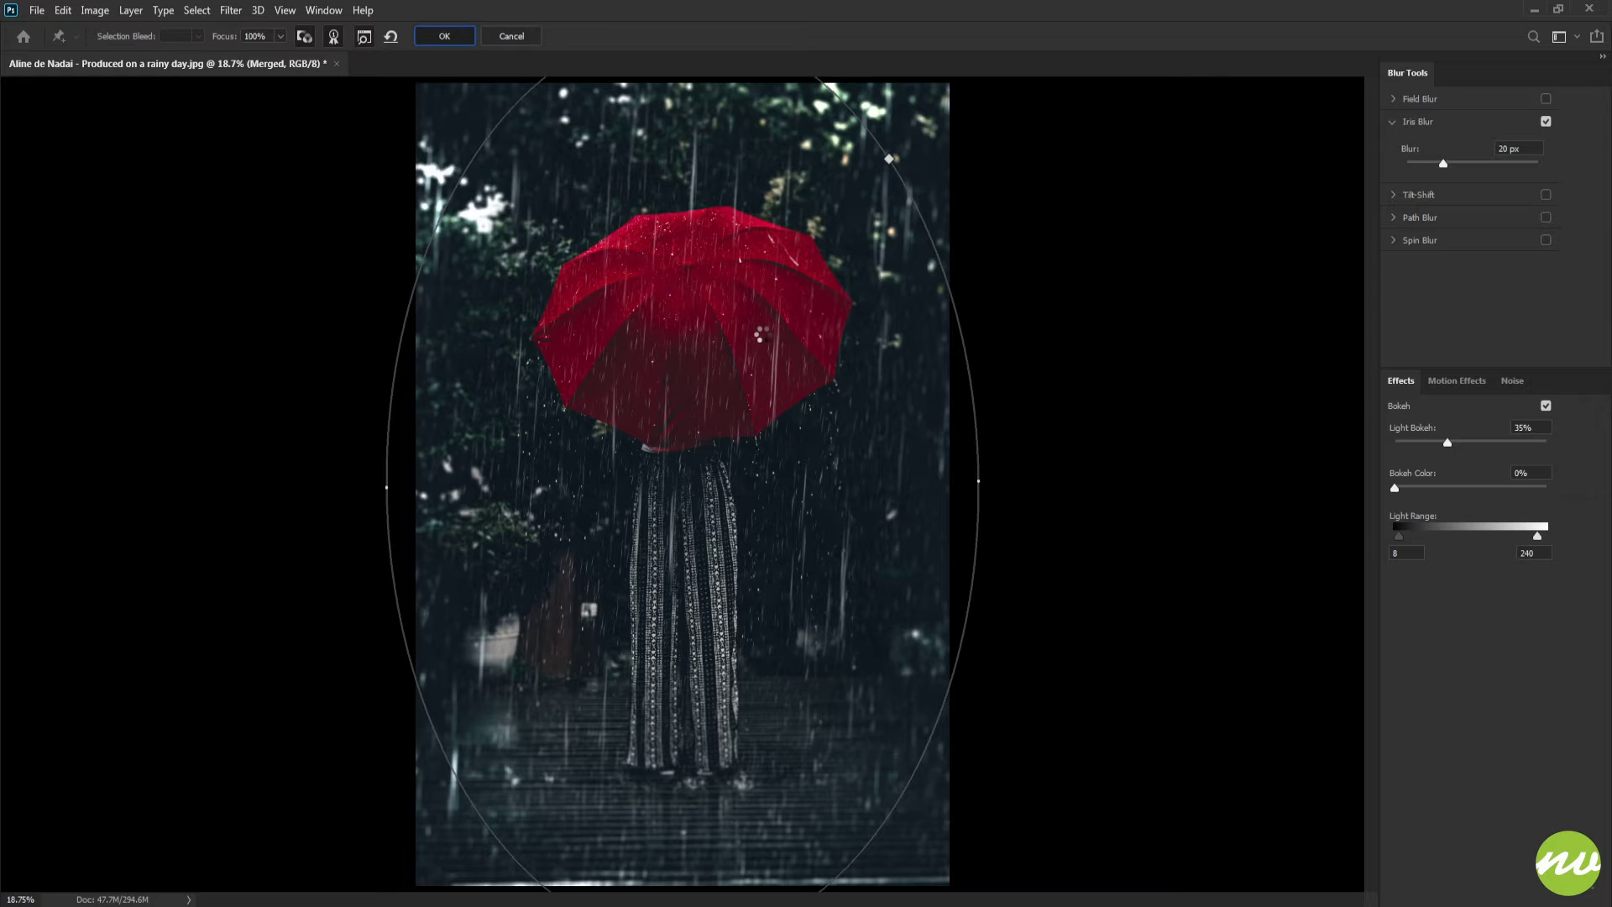
key("Return")
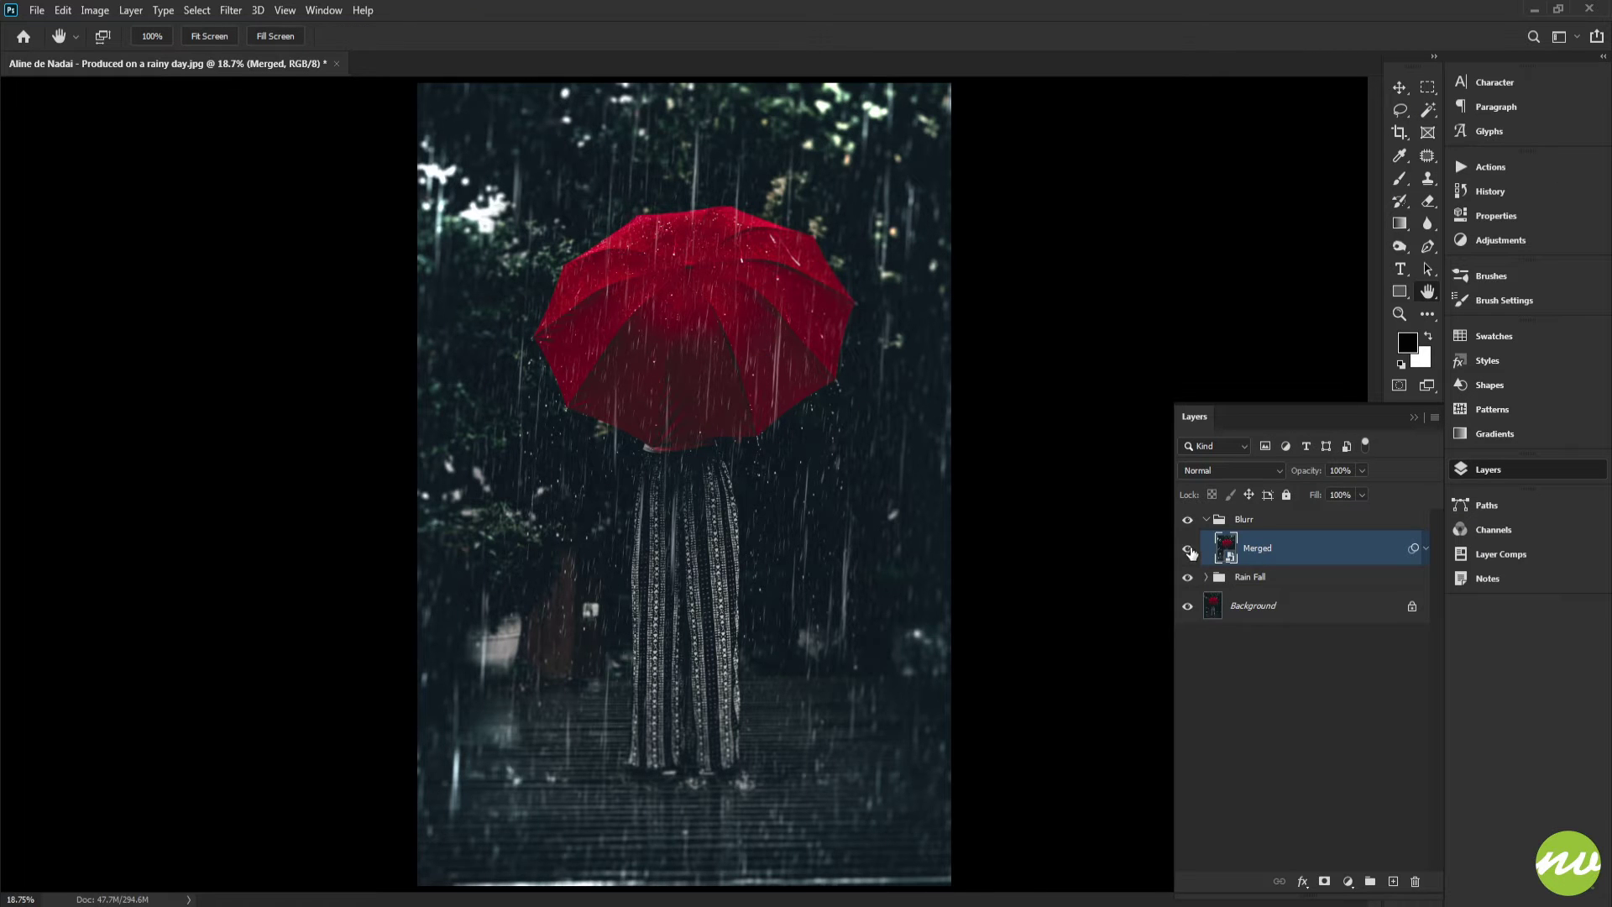
Compare the blurred Merged layer on and off, then create a new group named Gradient Map above Blurr
left_click(1187, 549)
left_click(1187, 550)
left_click(1207, 520)
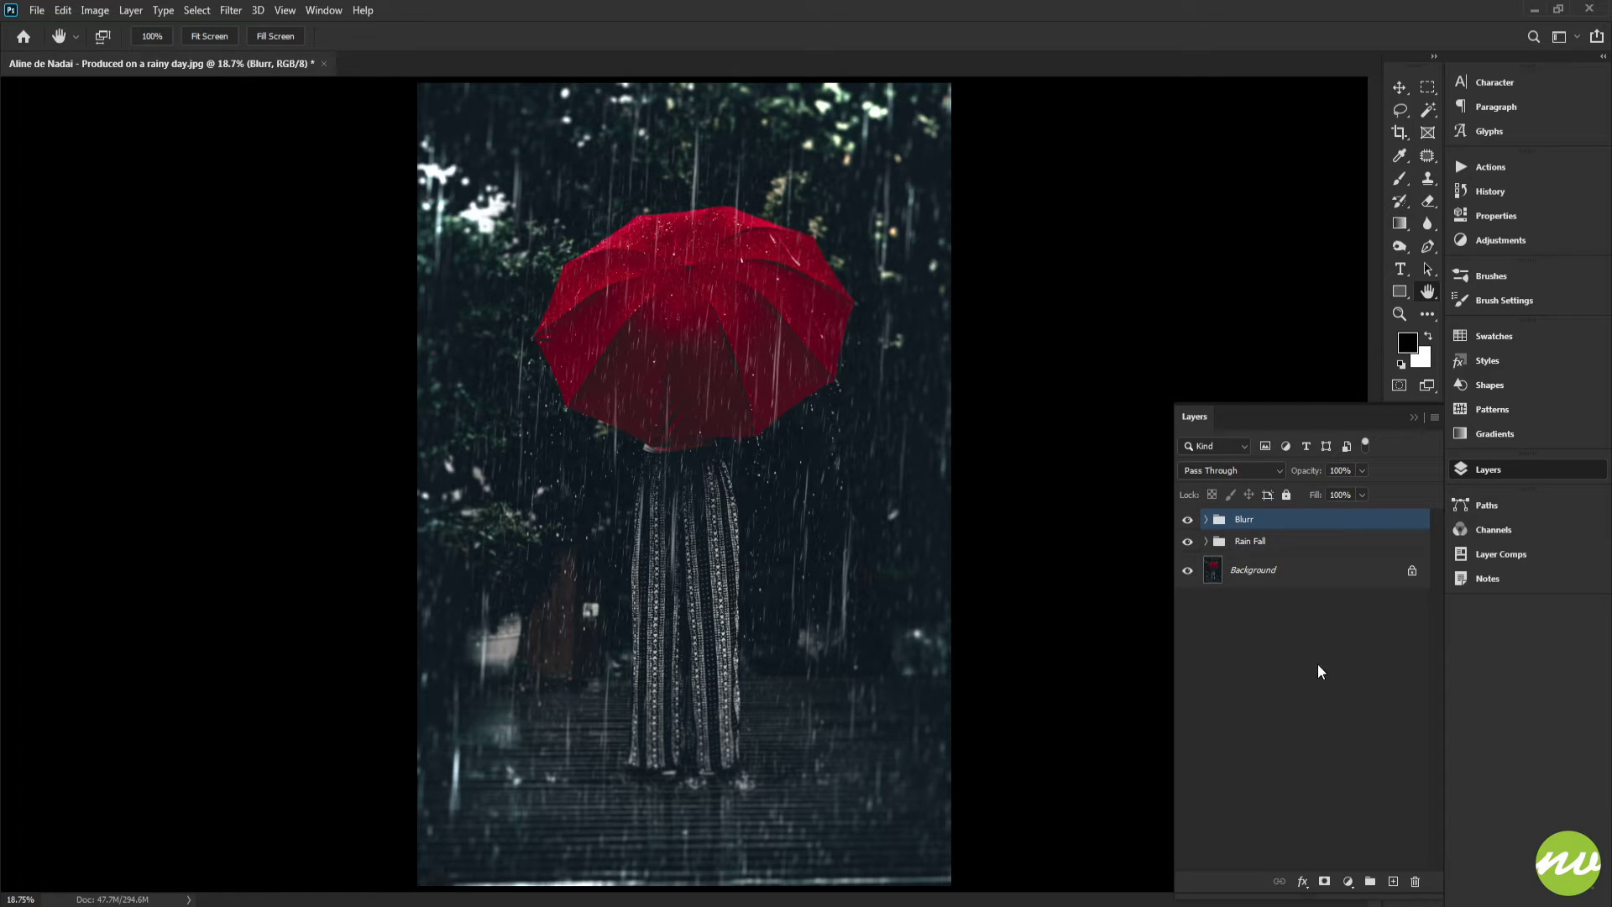
left_click(1371, 882, "alt")
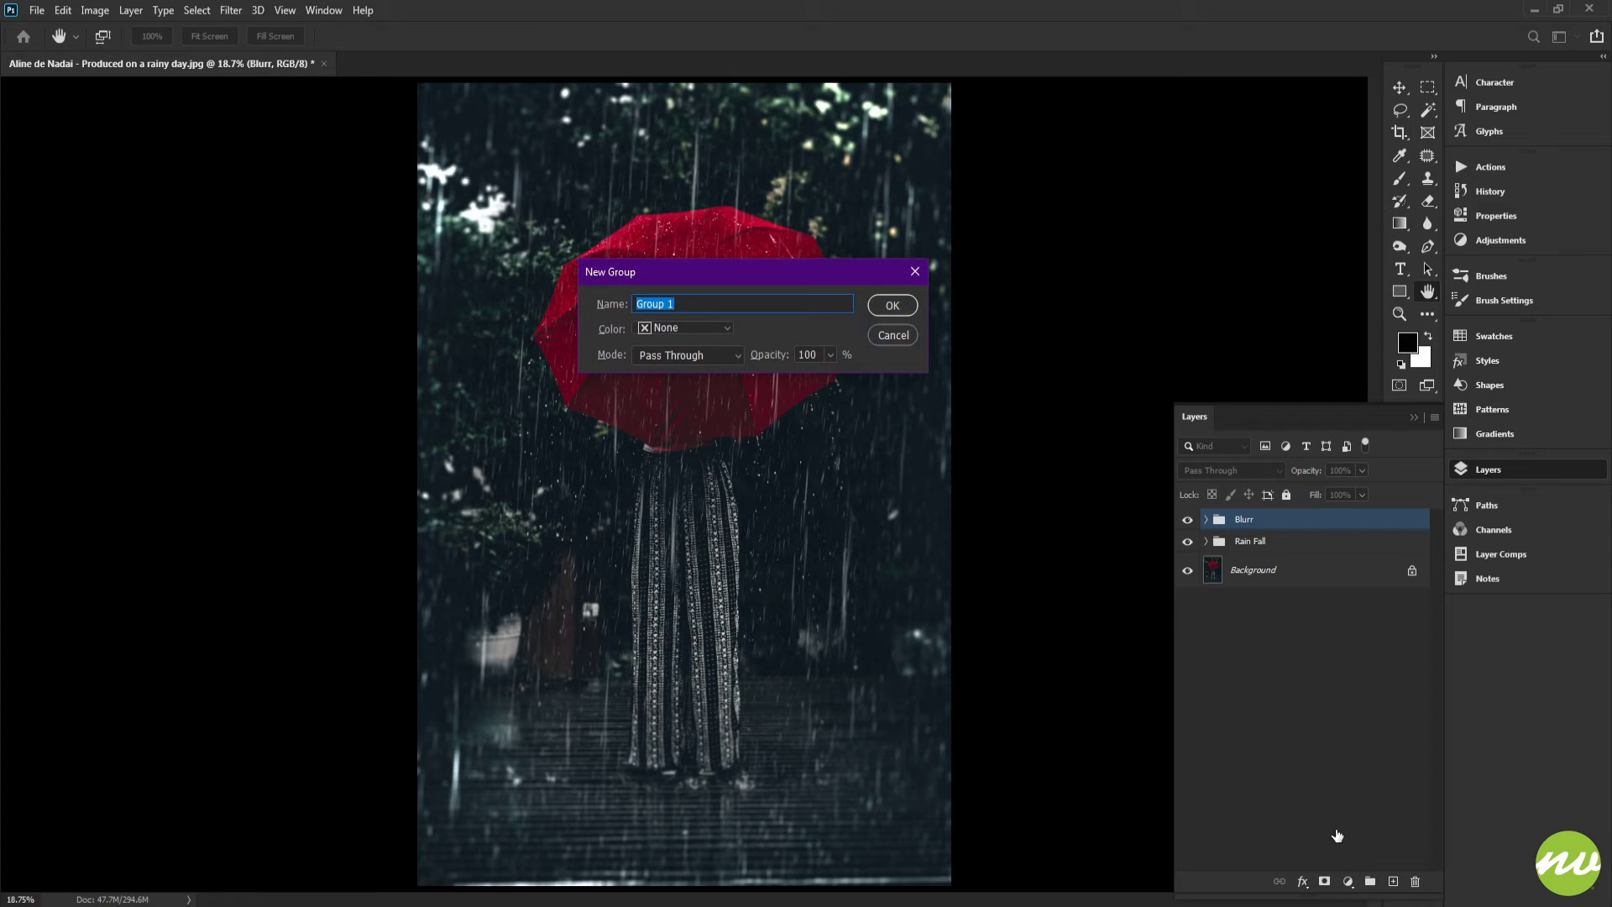
type("Gradient Map")
key("Return")
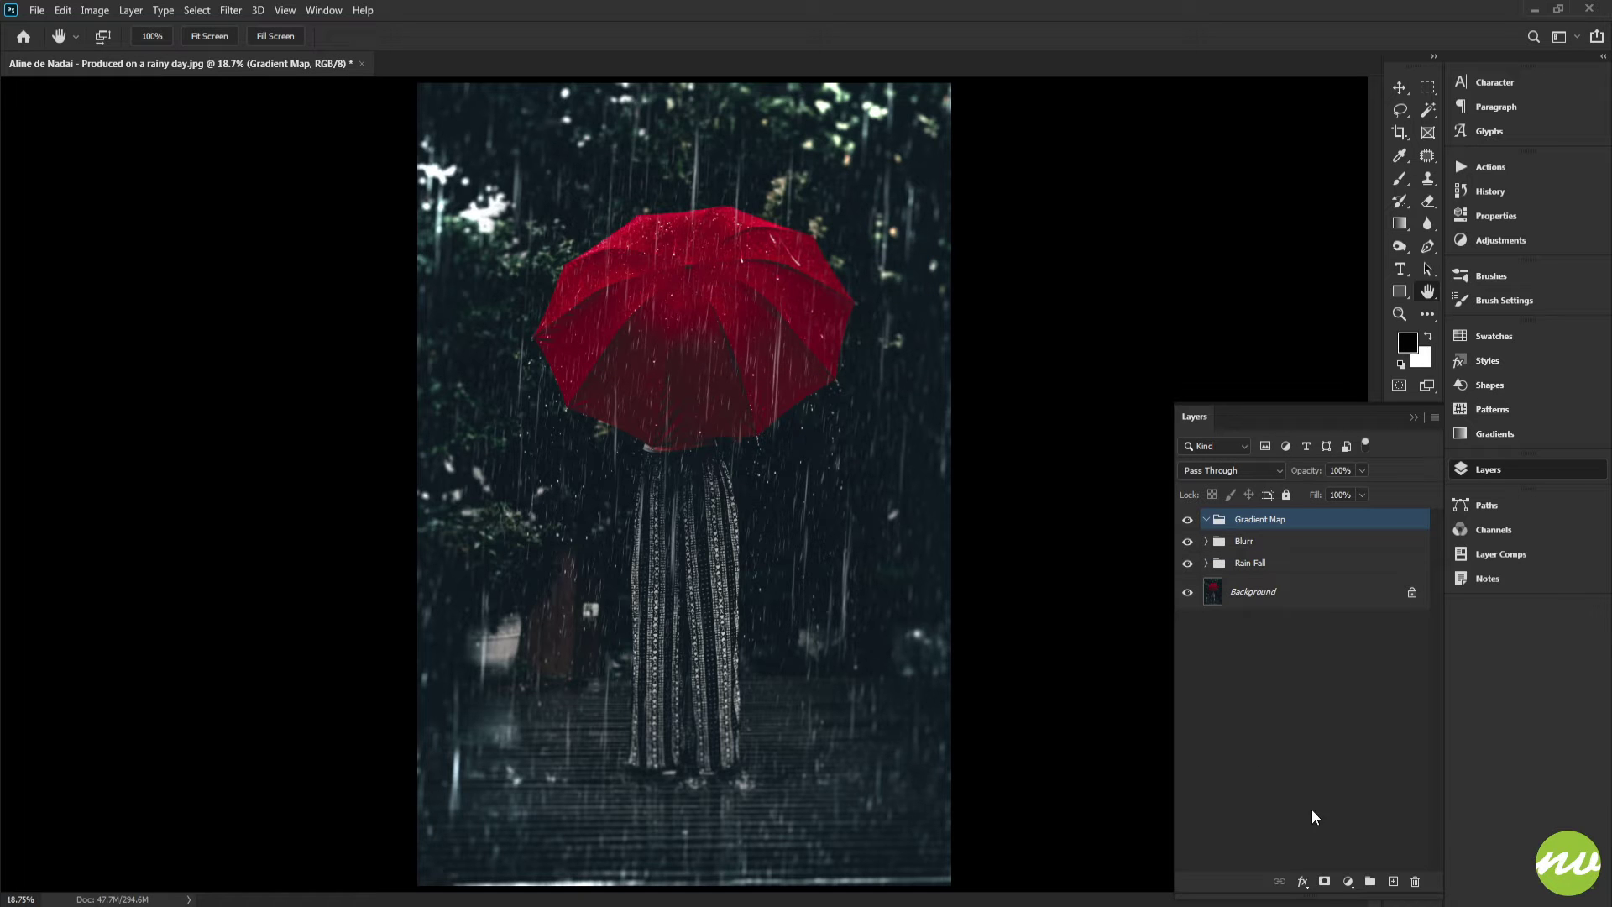
Add a Gradient Map adjustment layer using the first NVDT-PhotoEffect3 gradient preset
left_click(1348, 882)
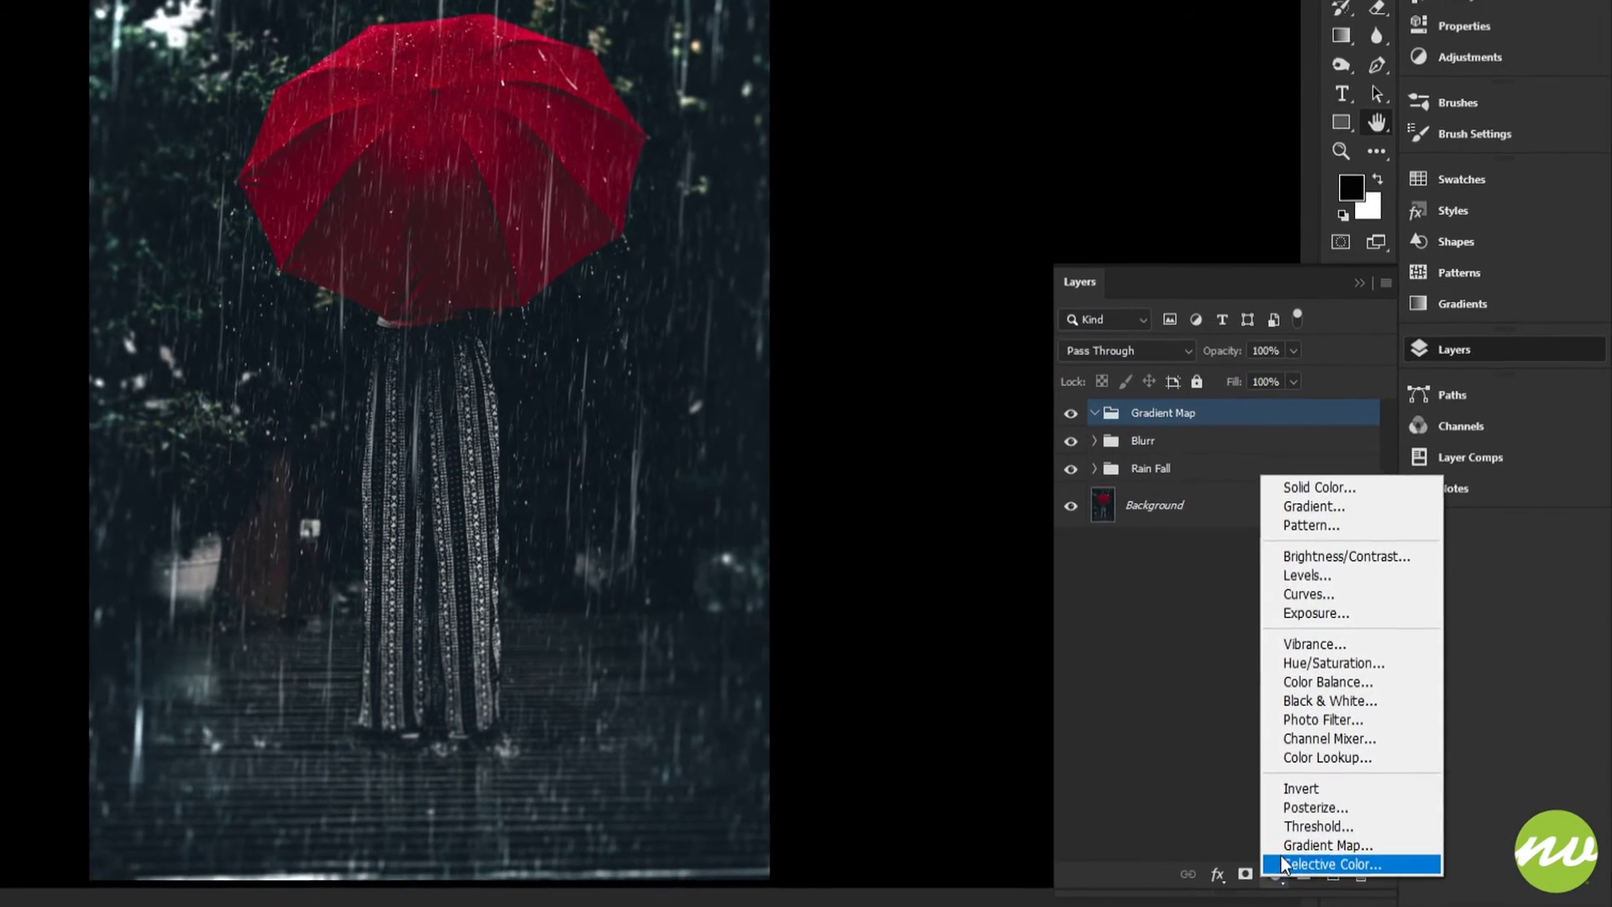
left_click(1293, 846)
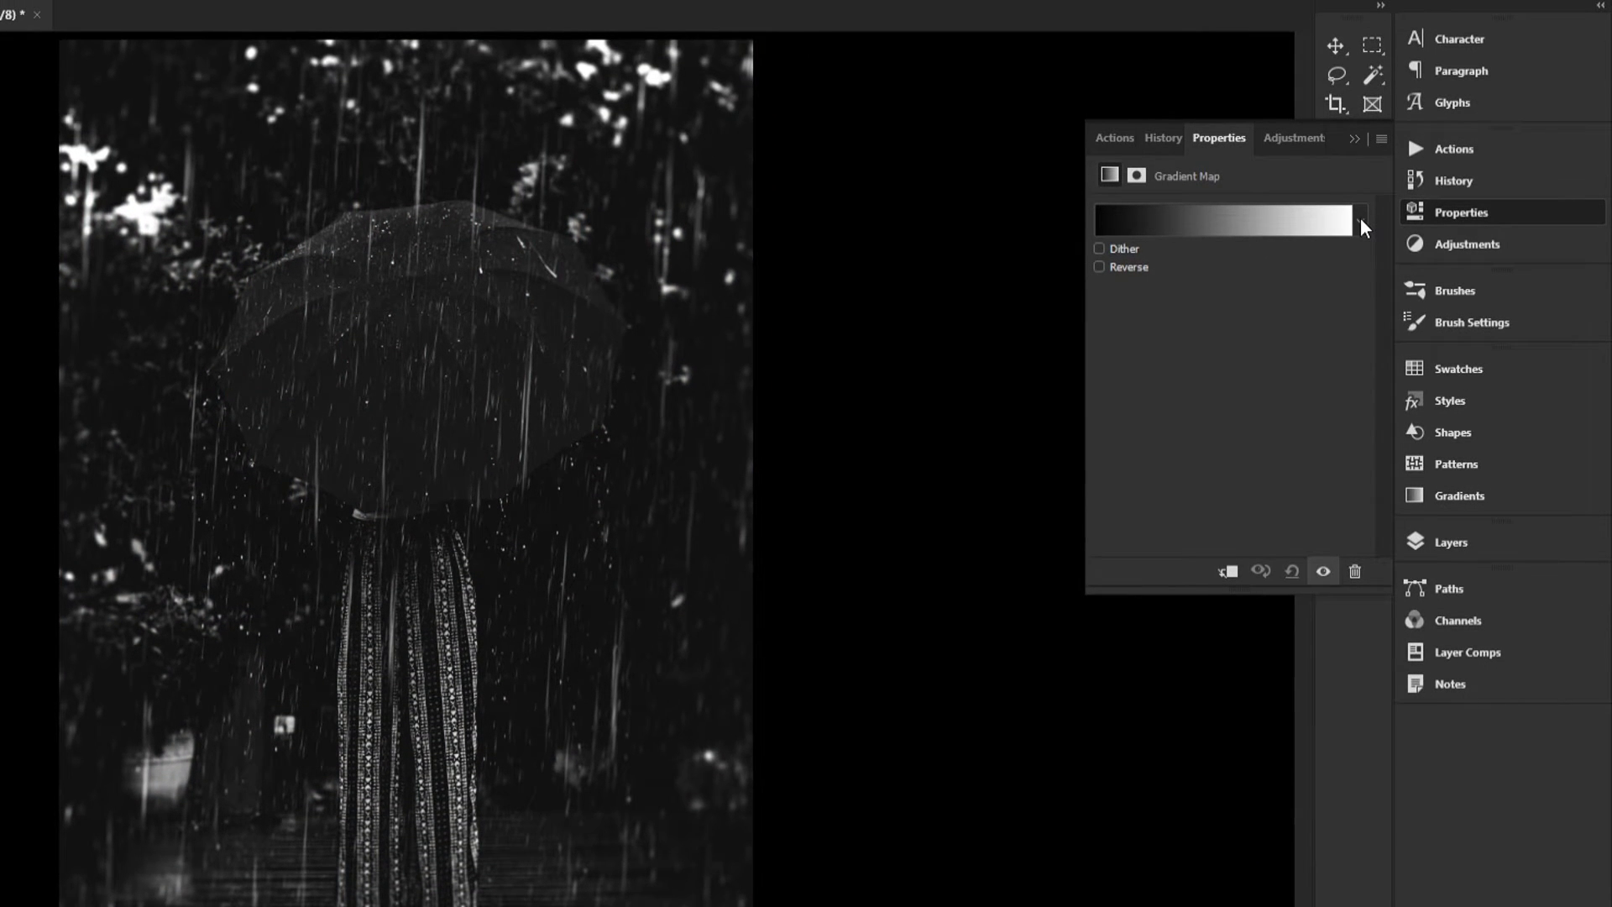
left_click(1360, 220)
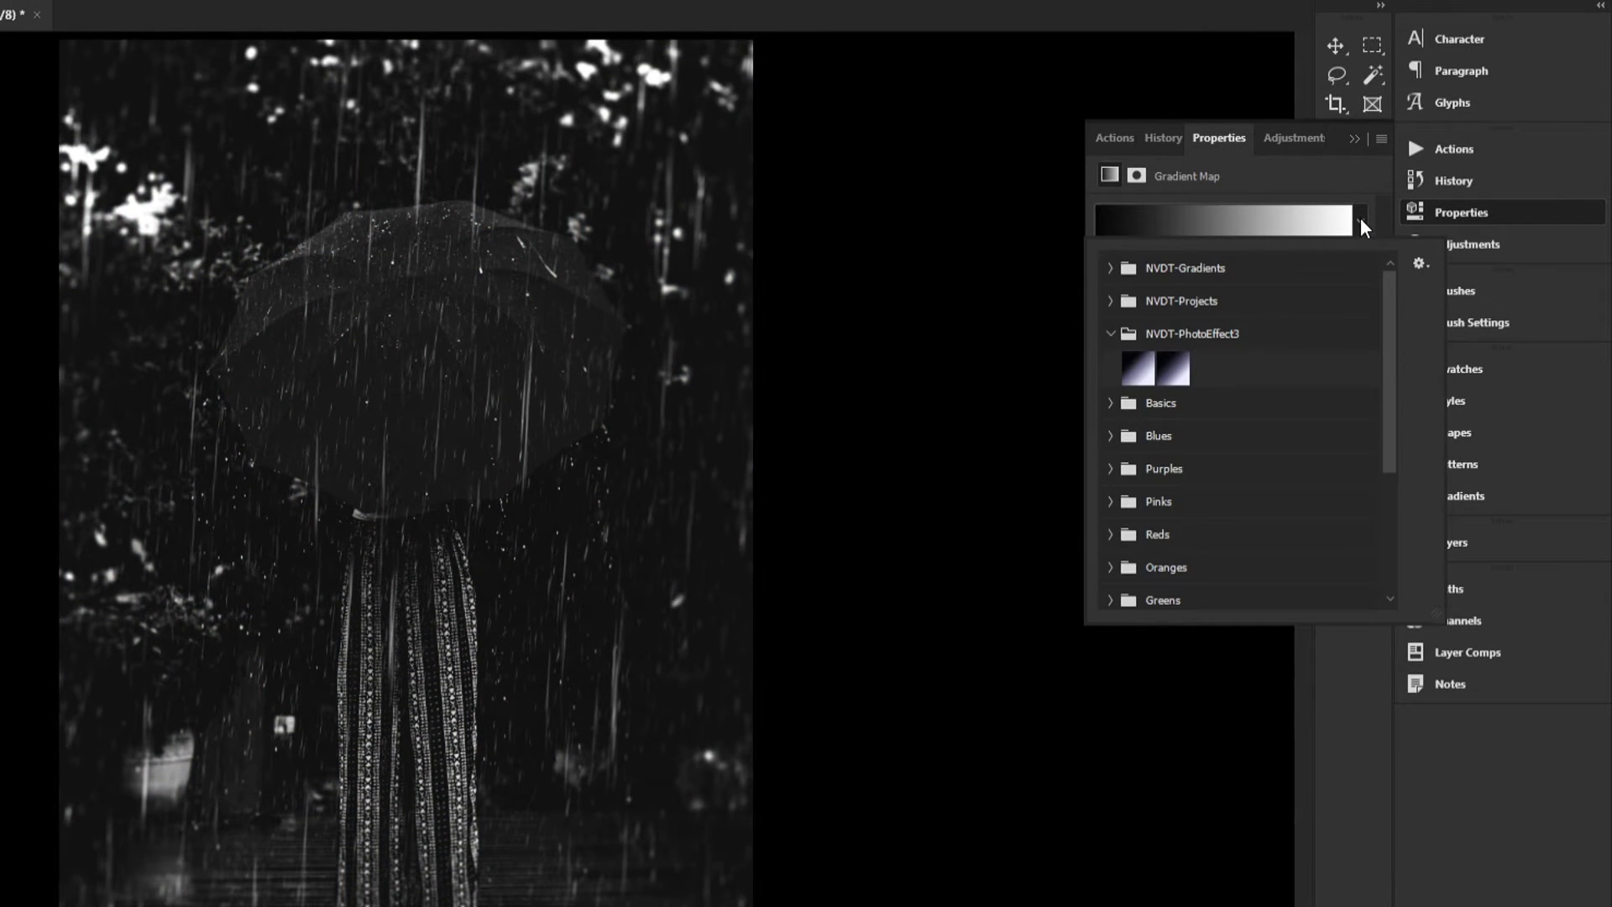
left_click(1137, 376)
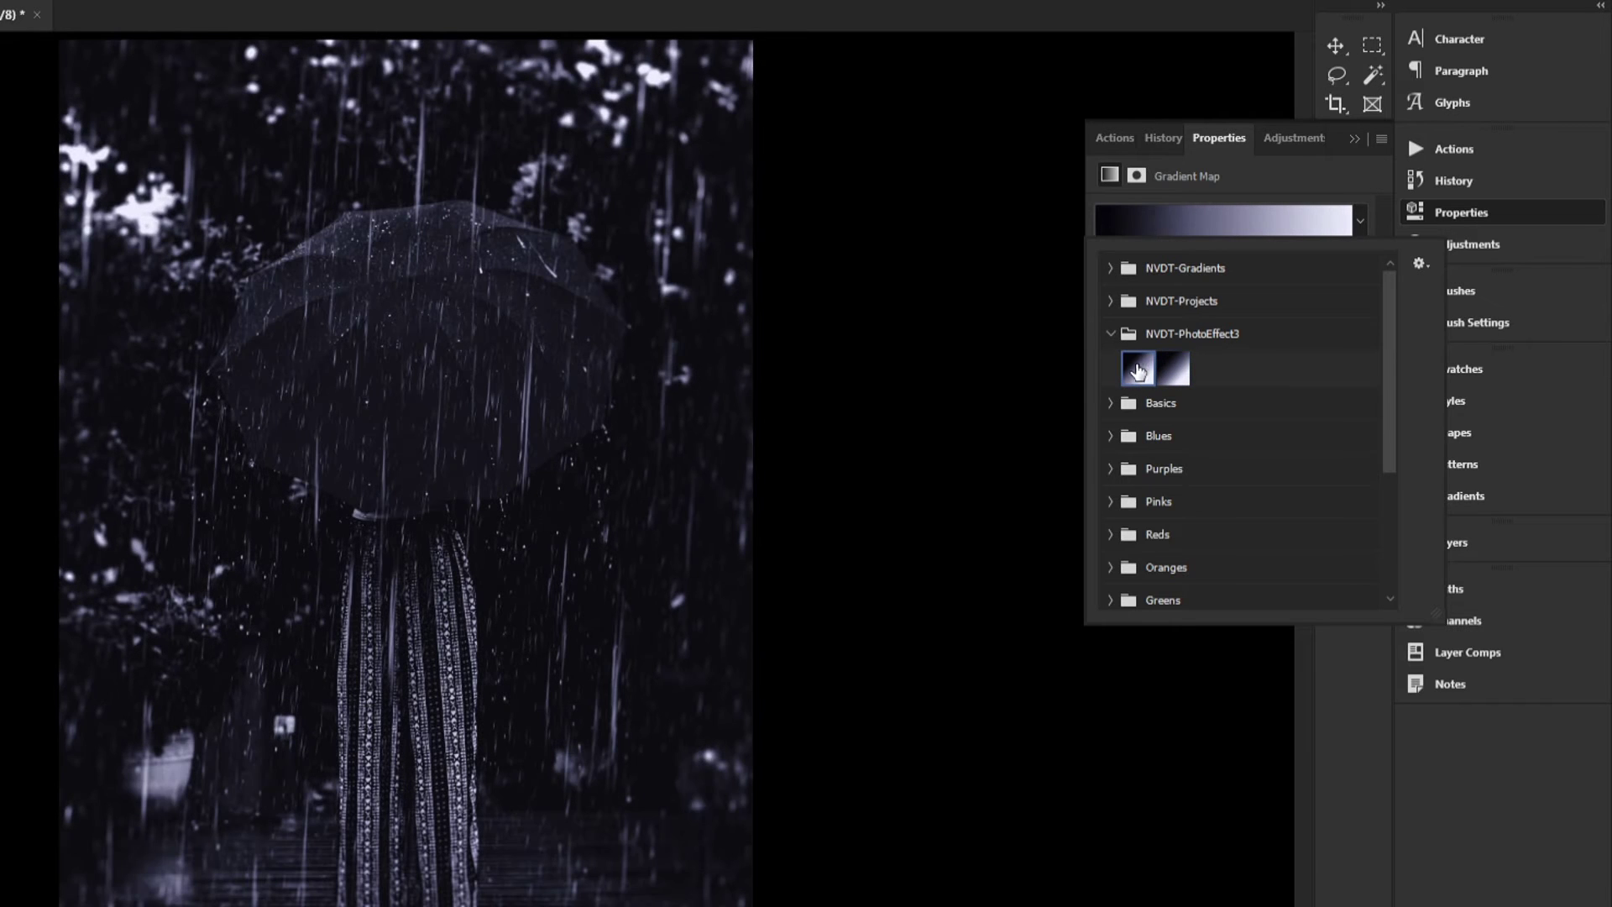
left_click(1266, 204)
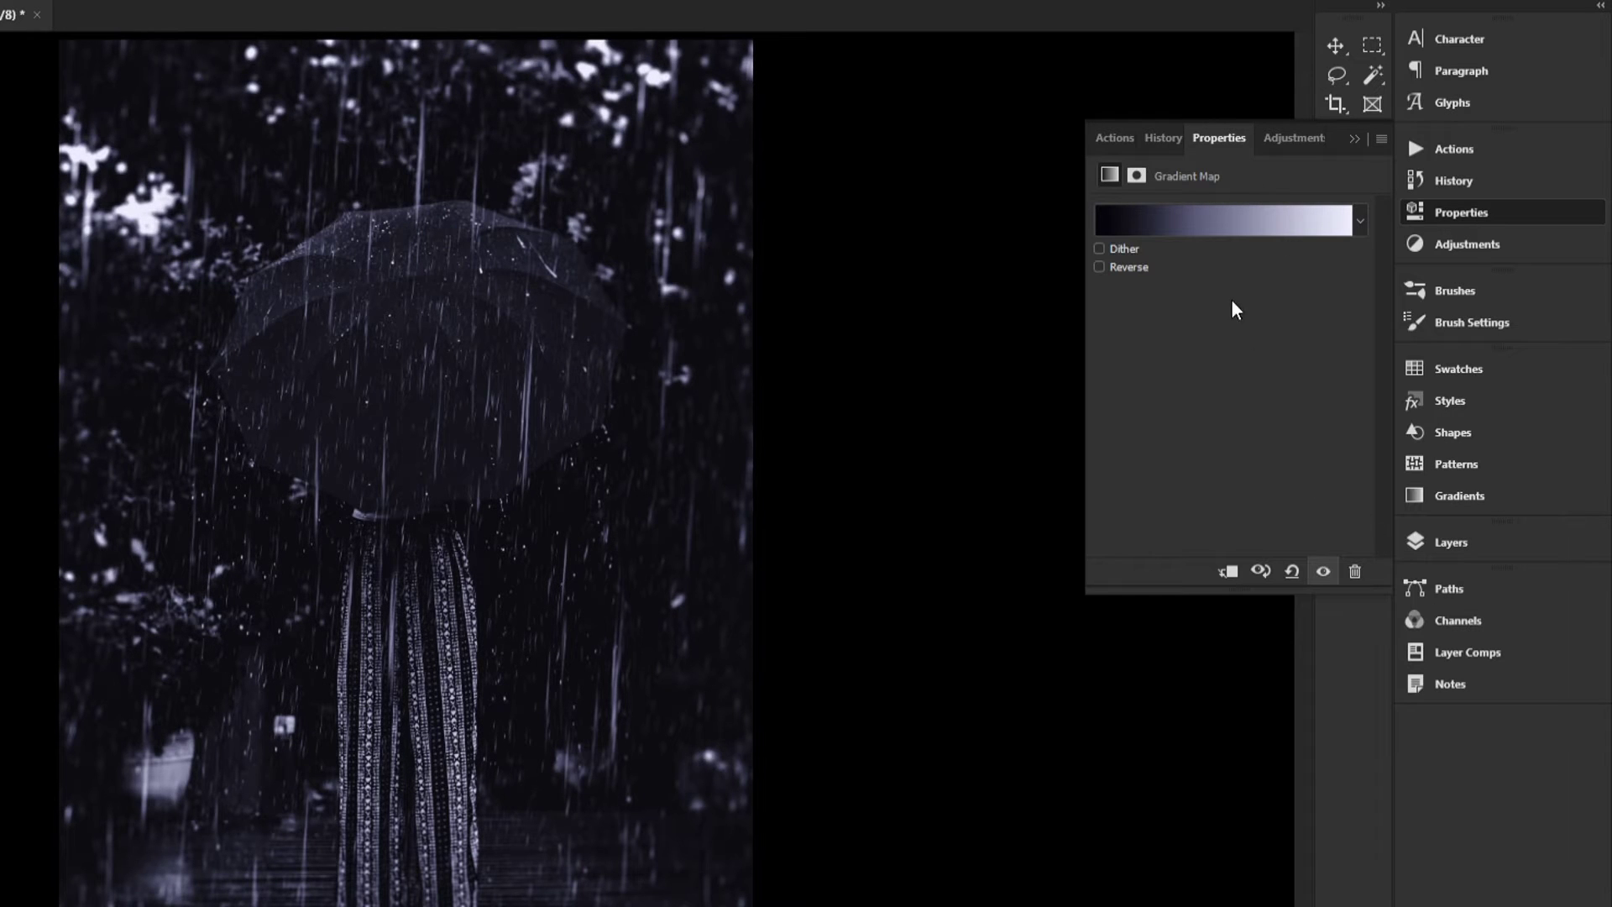
Open the Gradient Map's gradient in the Gradient Editor and examine the first colour stop's location and colour
left_click(1200, 224)
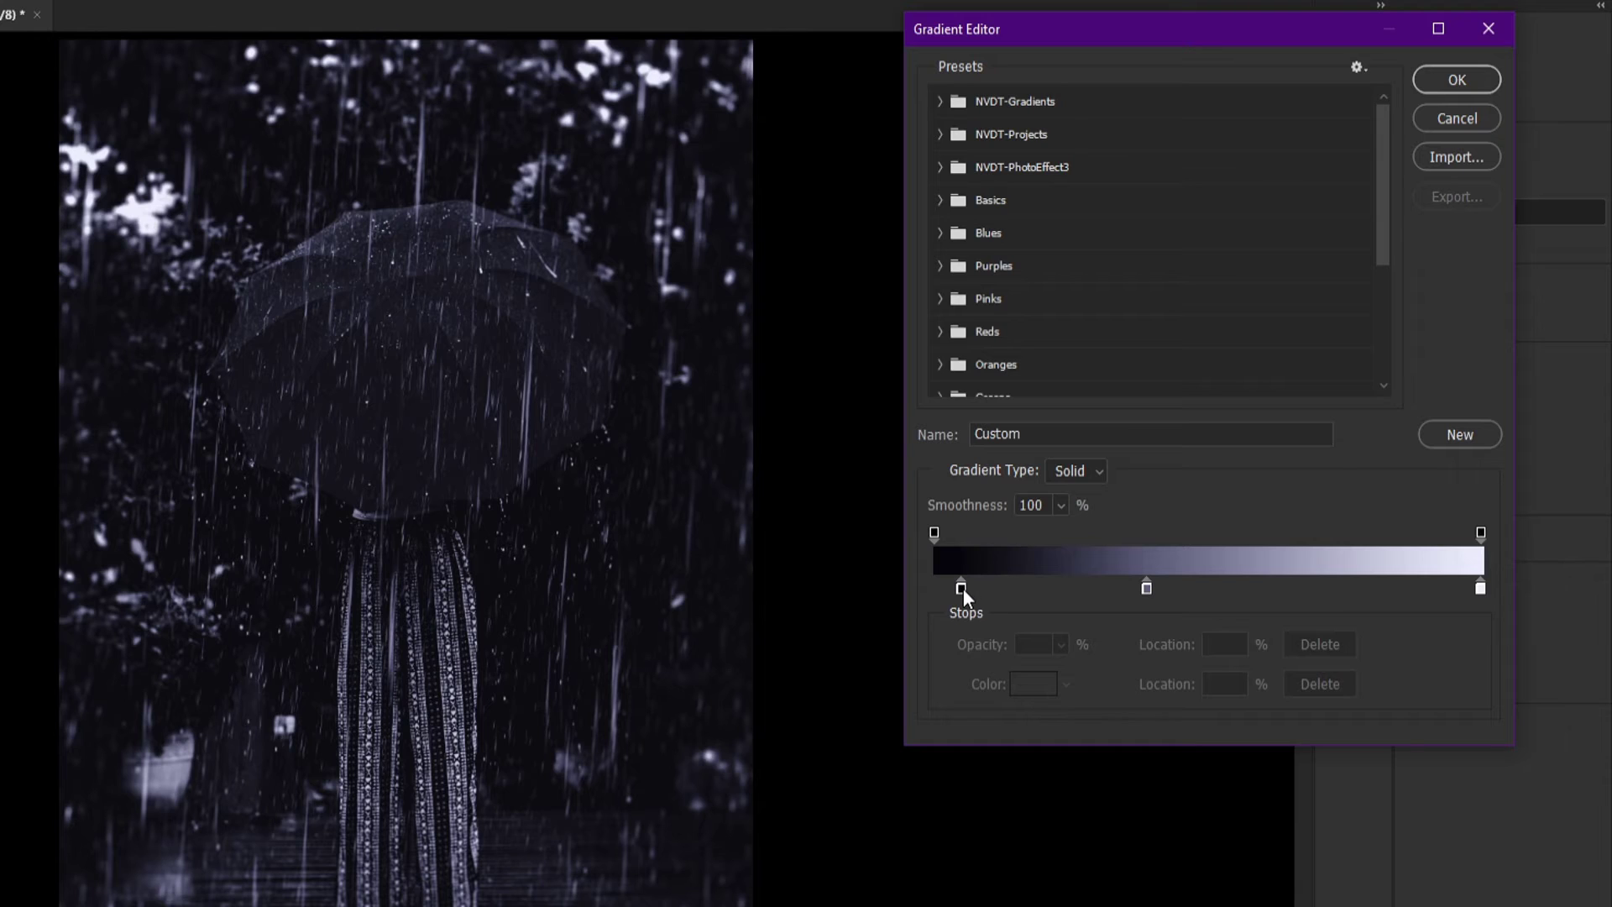
left_click(962, 589)
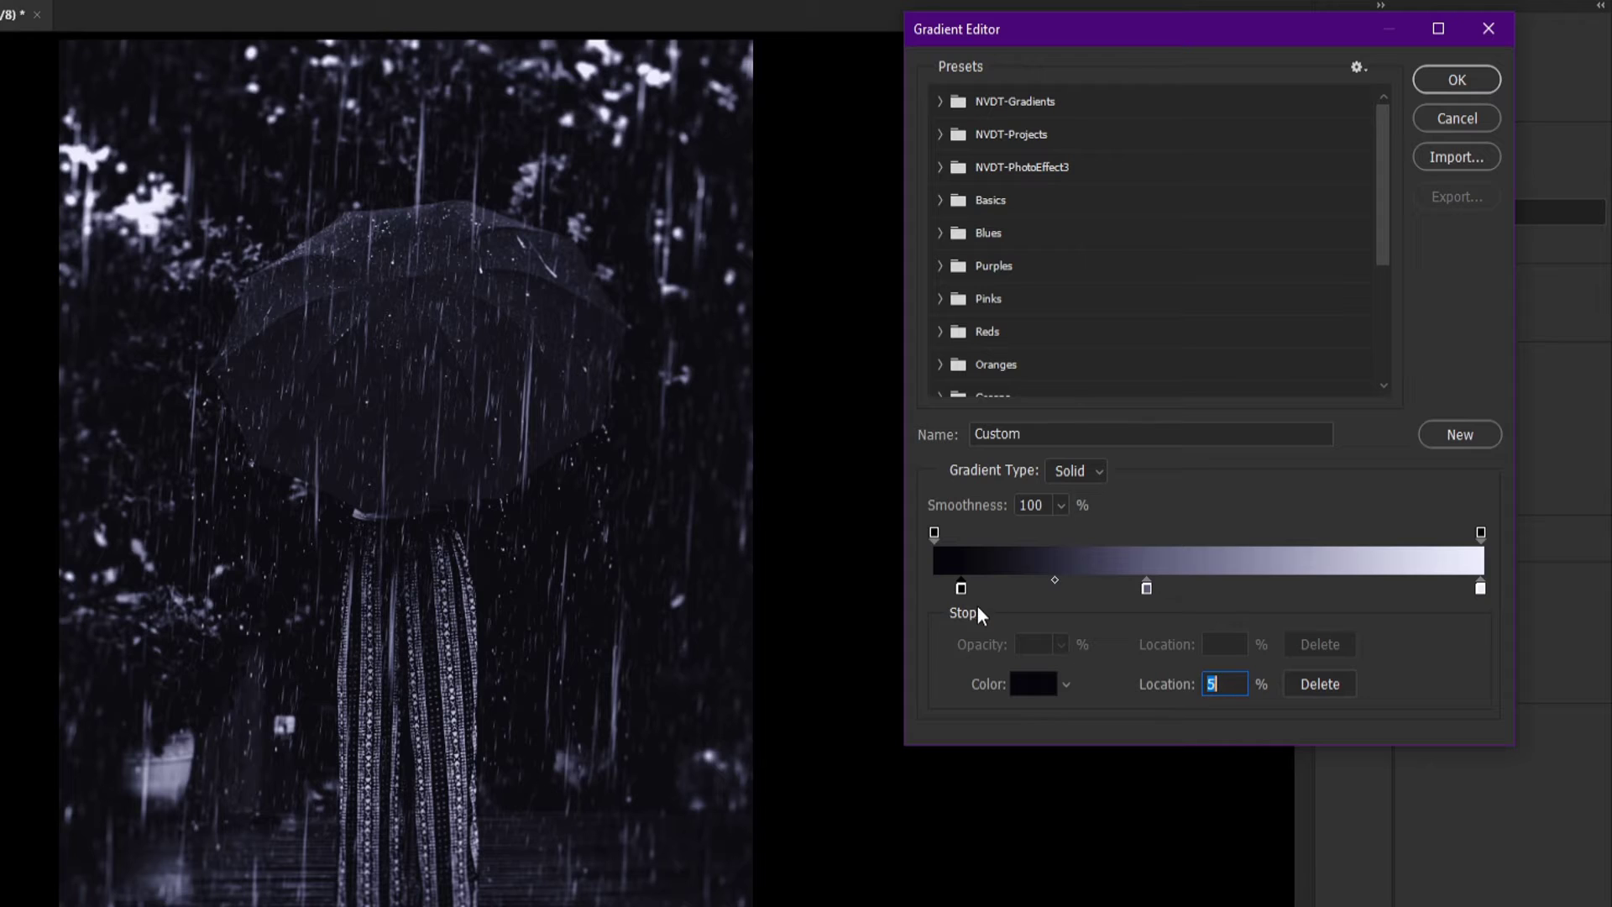
mouse_move(963, 593)
left_mouse_down()
mouse_move(1004, 587)
mouse_move(942, 593)
mouse_move(970, 593)
left_mouse_up()
left_click(1289, 592)
key("ctrl+z")
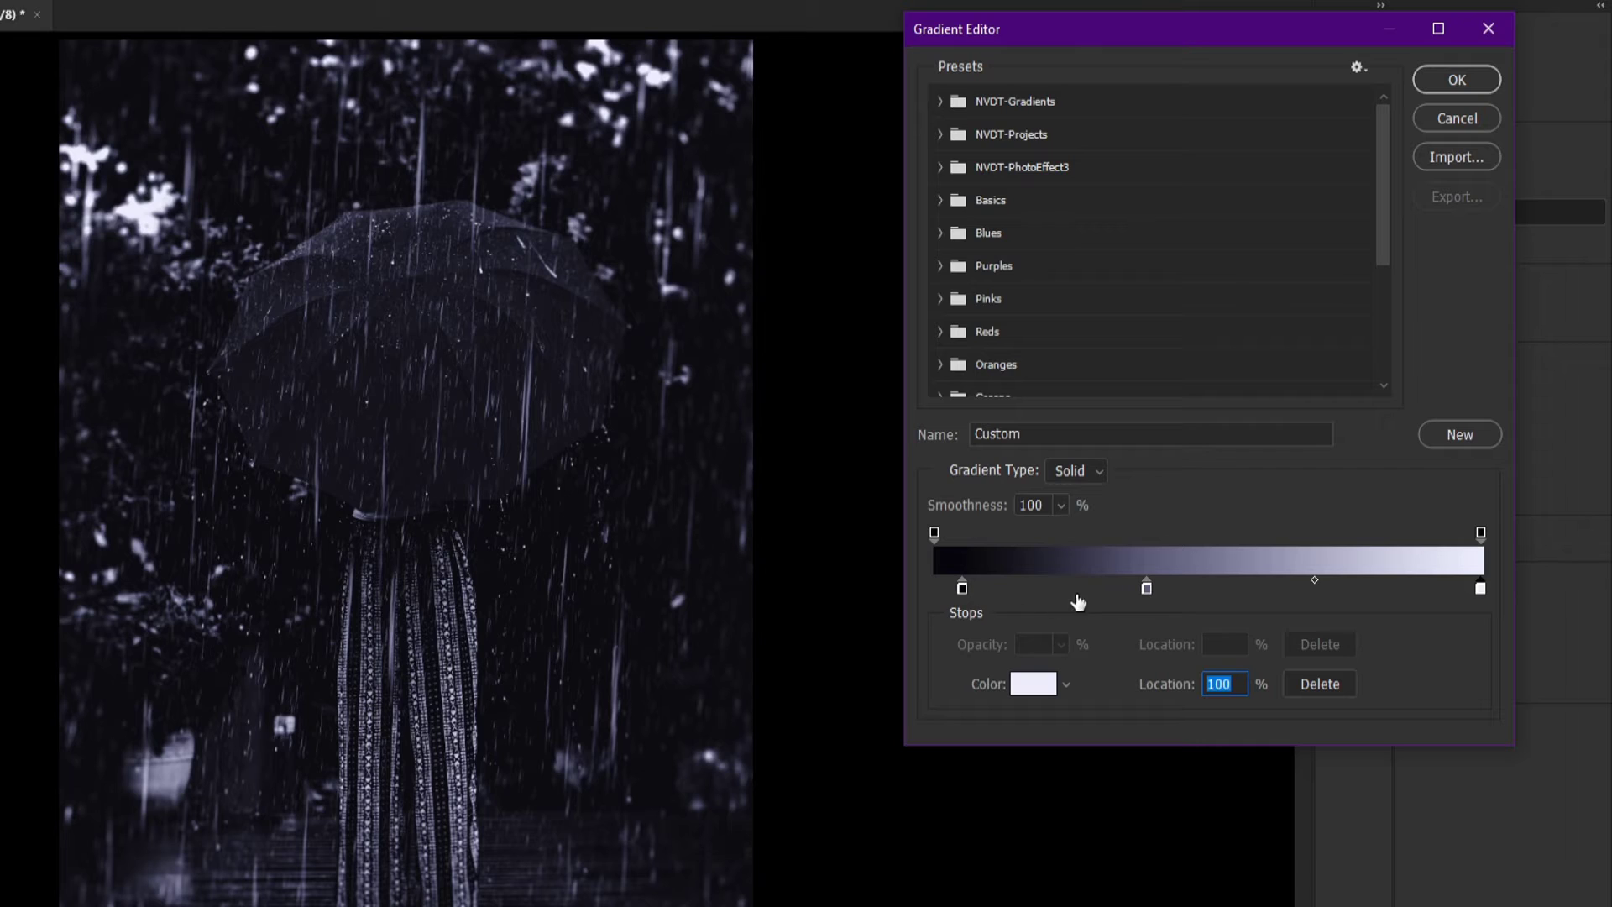
left_click(963, 587)
left_click(1028, 678)
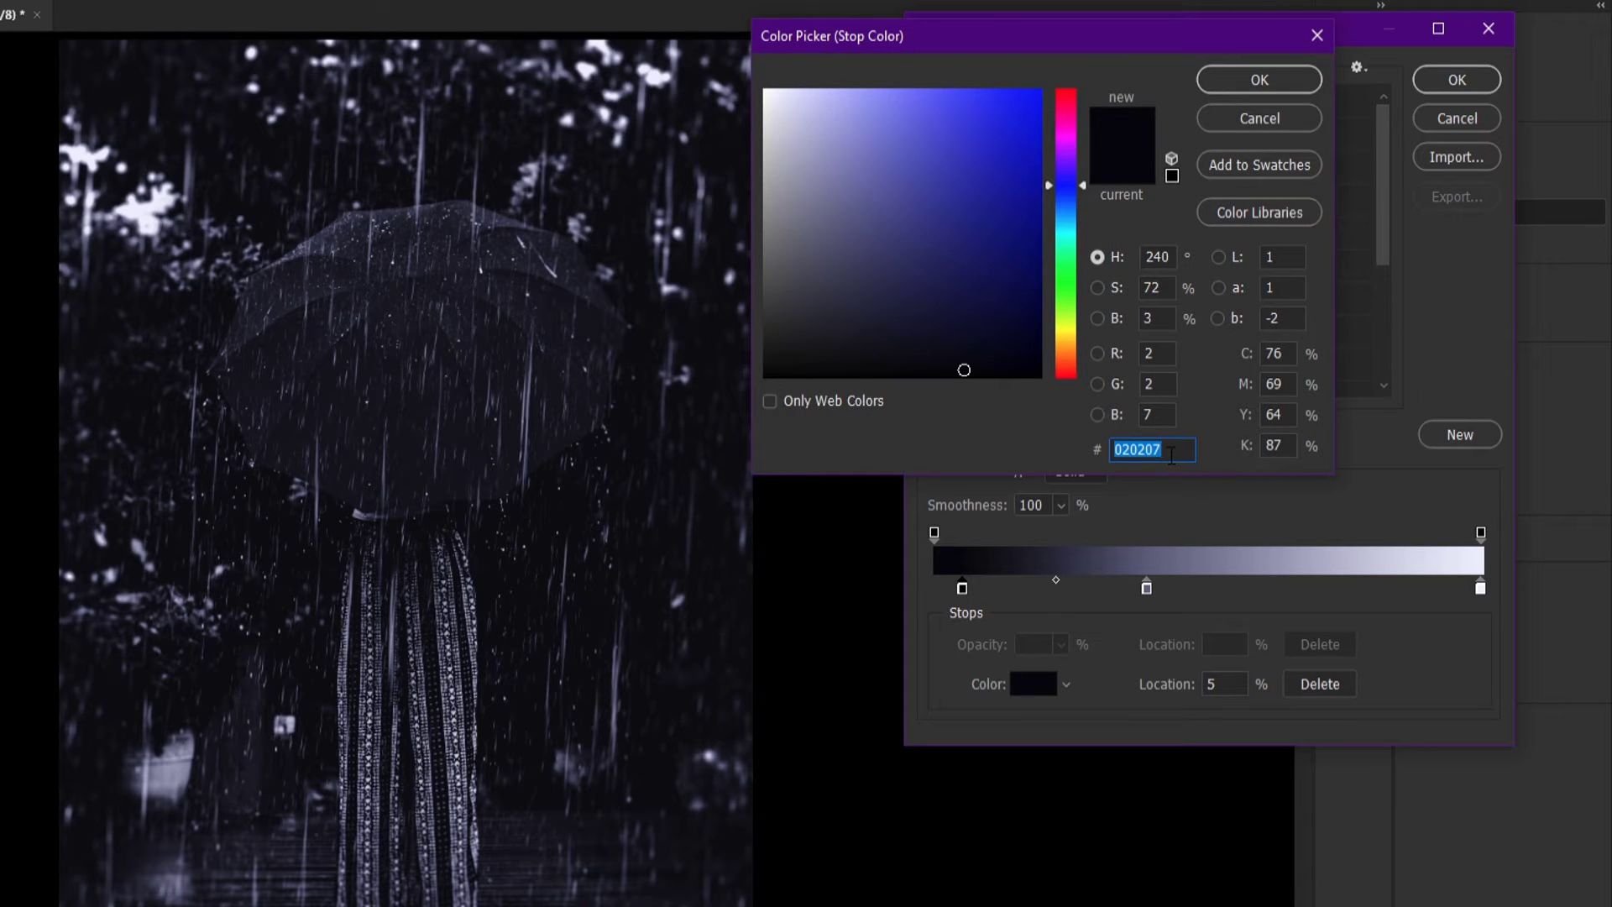
left_click(1259, 119)
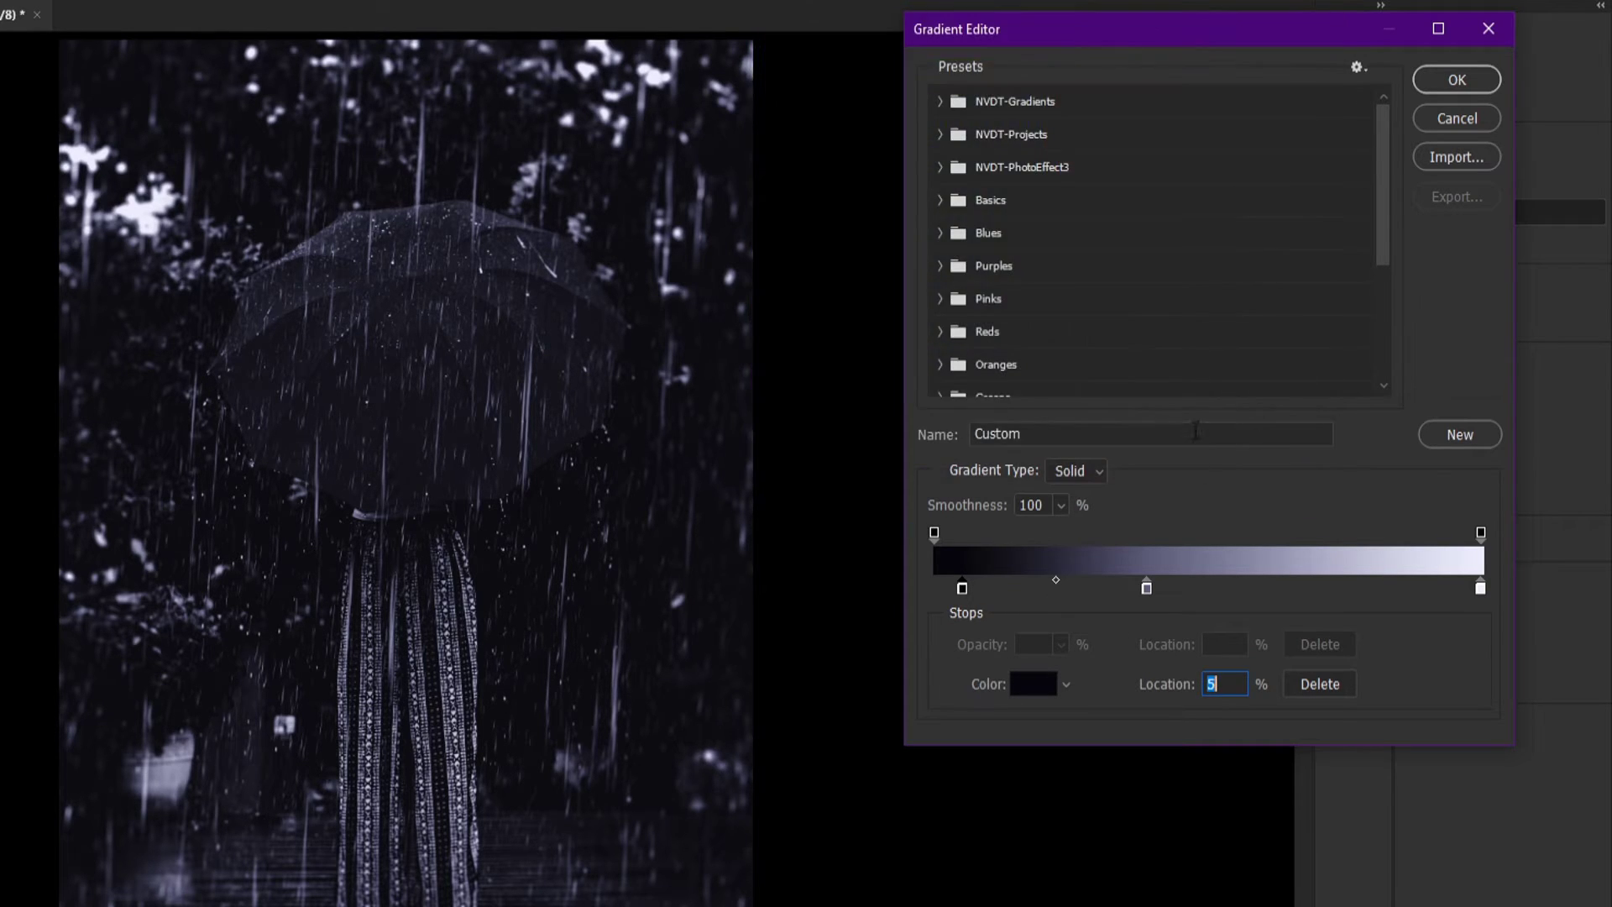
Set the middle colour stop's location to 40%
left_click(1147, 588)
key("Up")
left_click(1033, 683)
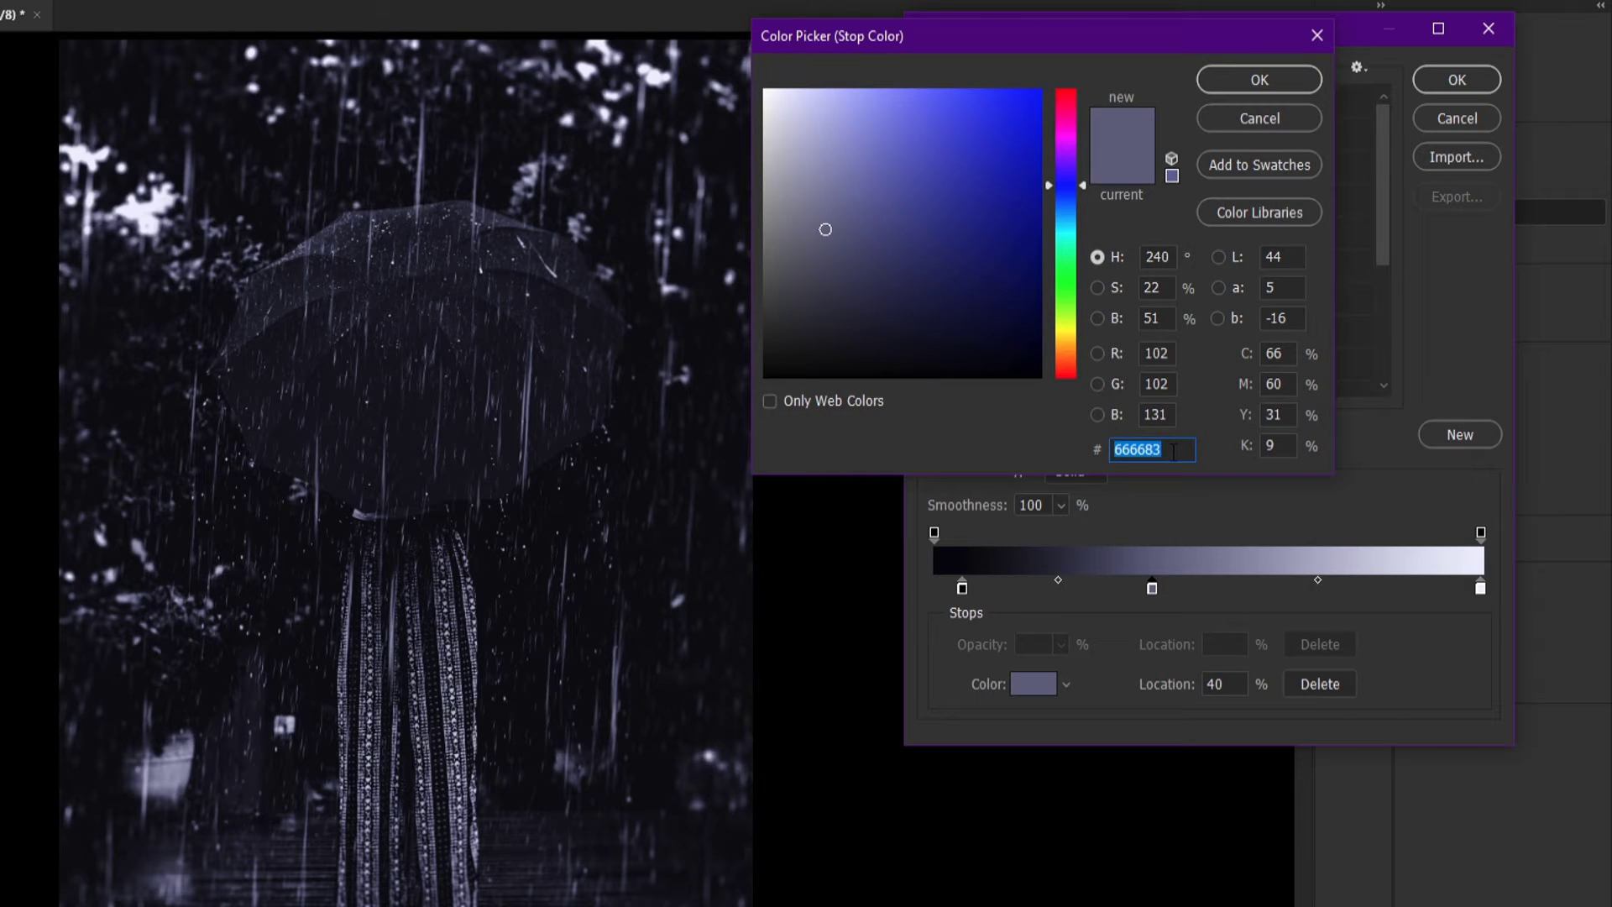
left_click(1245, 121)
Check the end colour stop's colour and confirm the Gradient Editor
left_click(1480, 592)
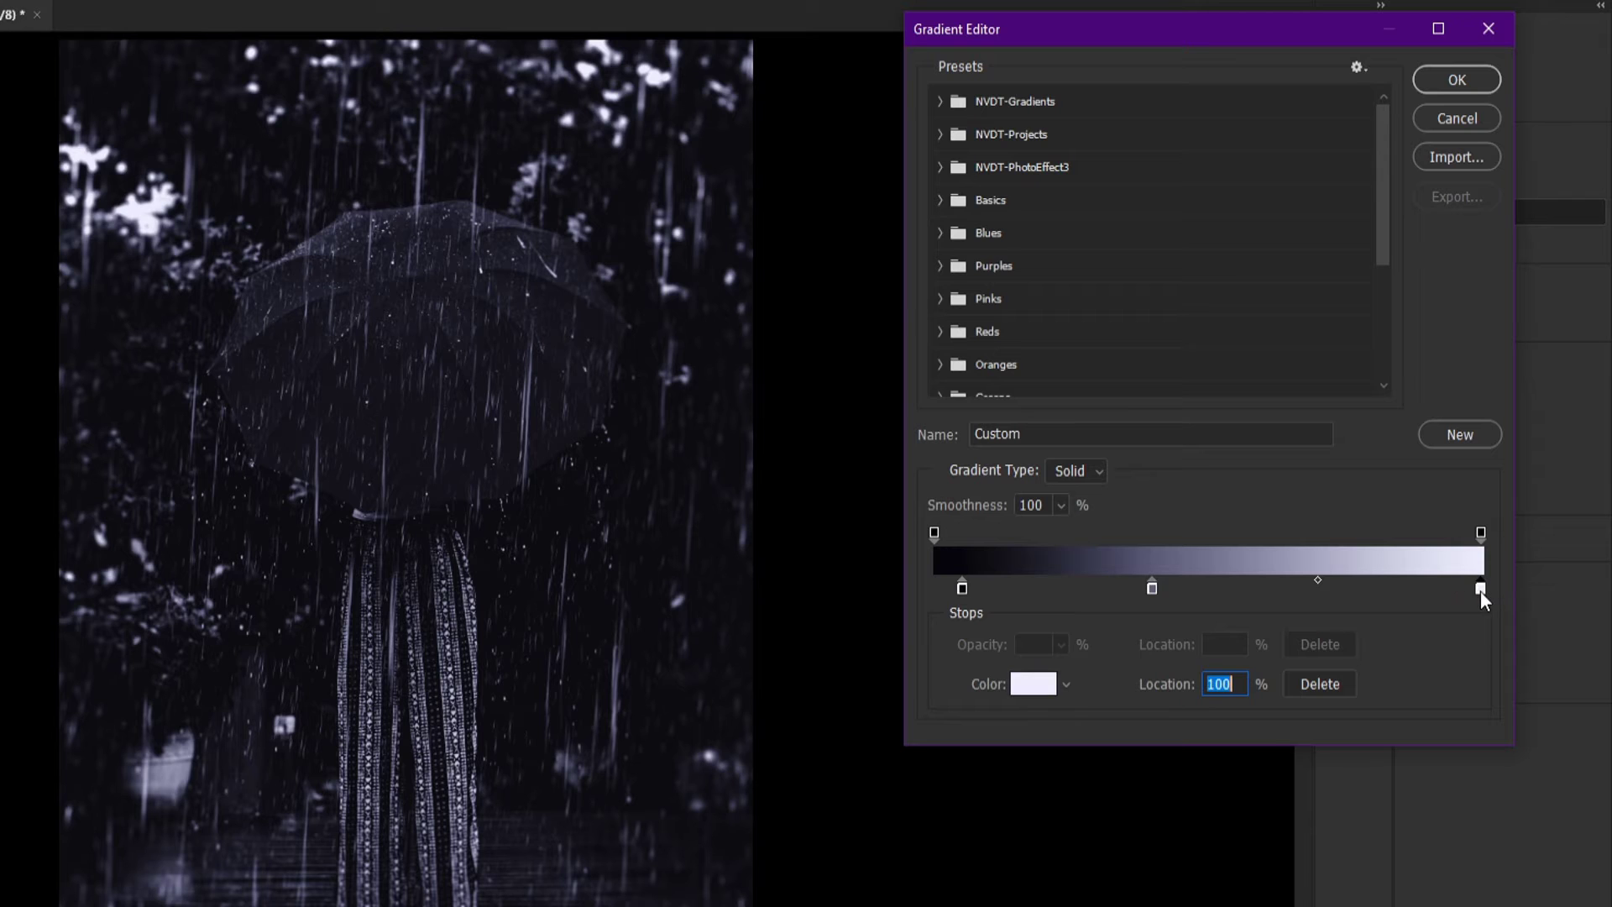
left_click(1026, 683)
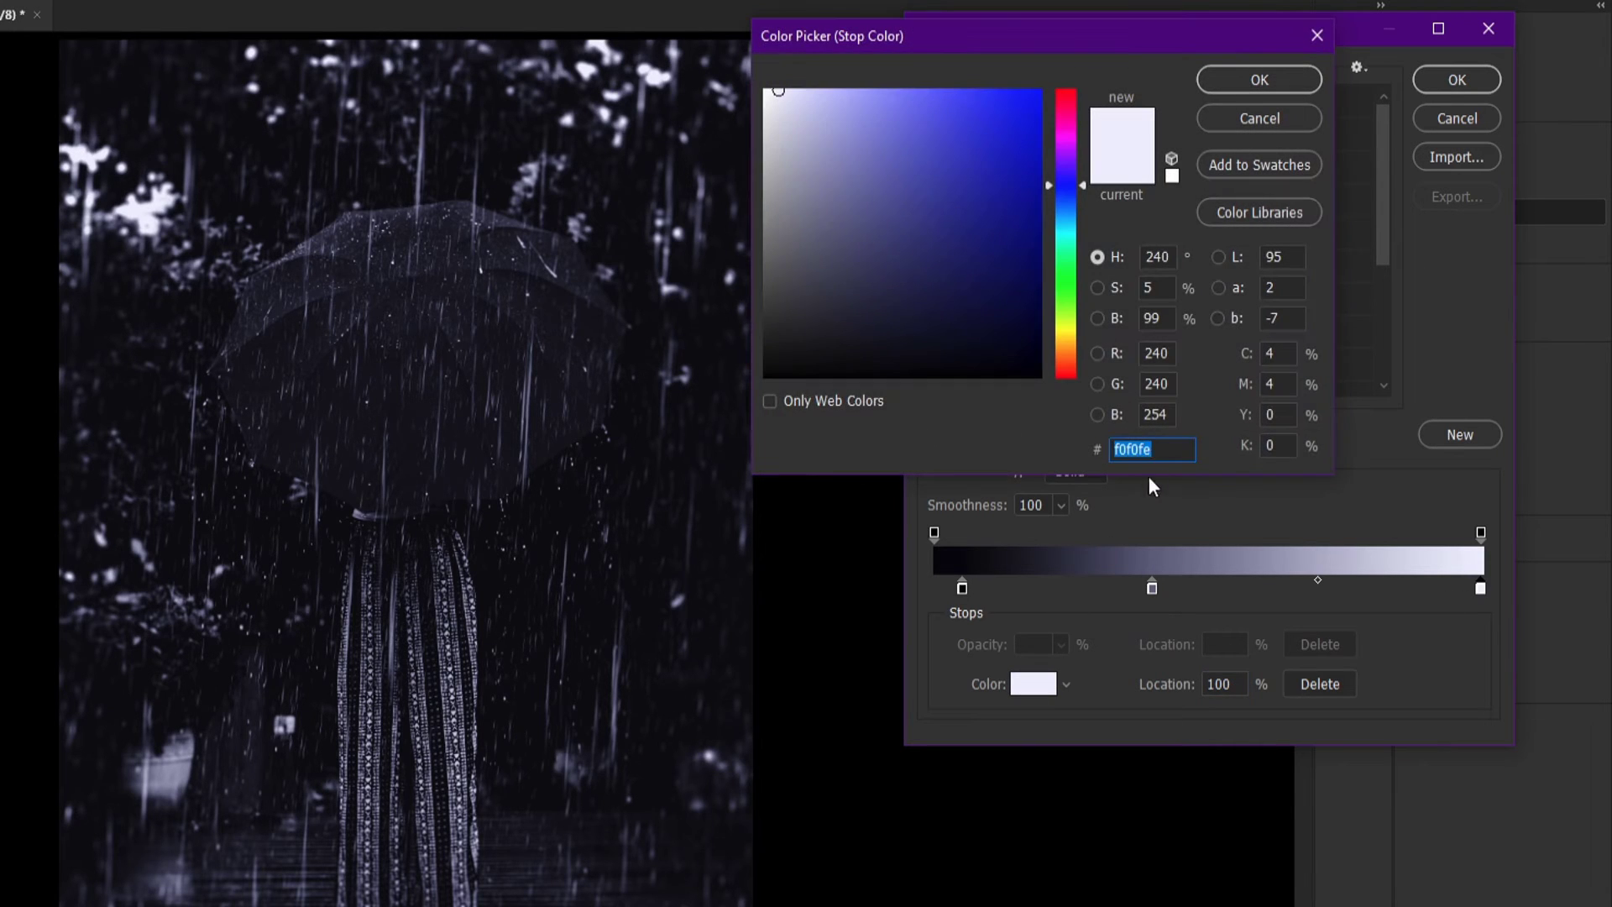
left_click(1160, 450)
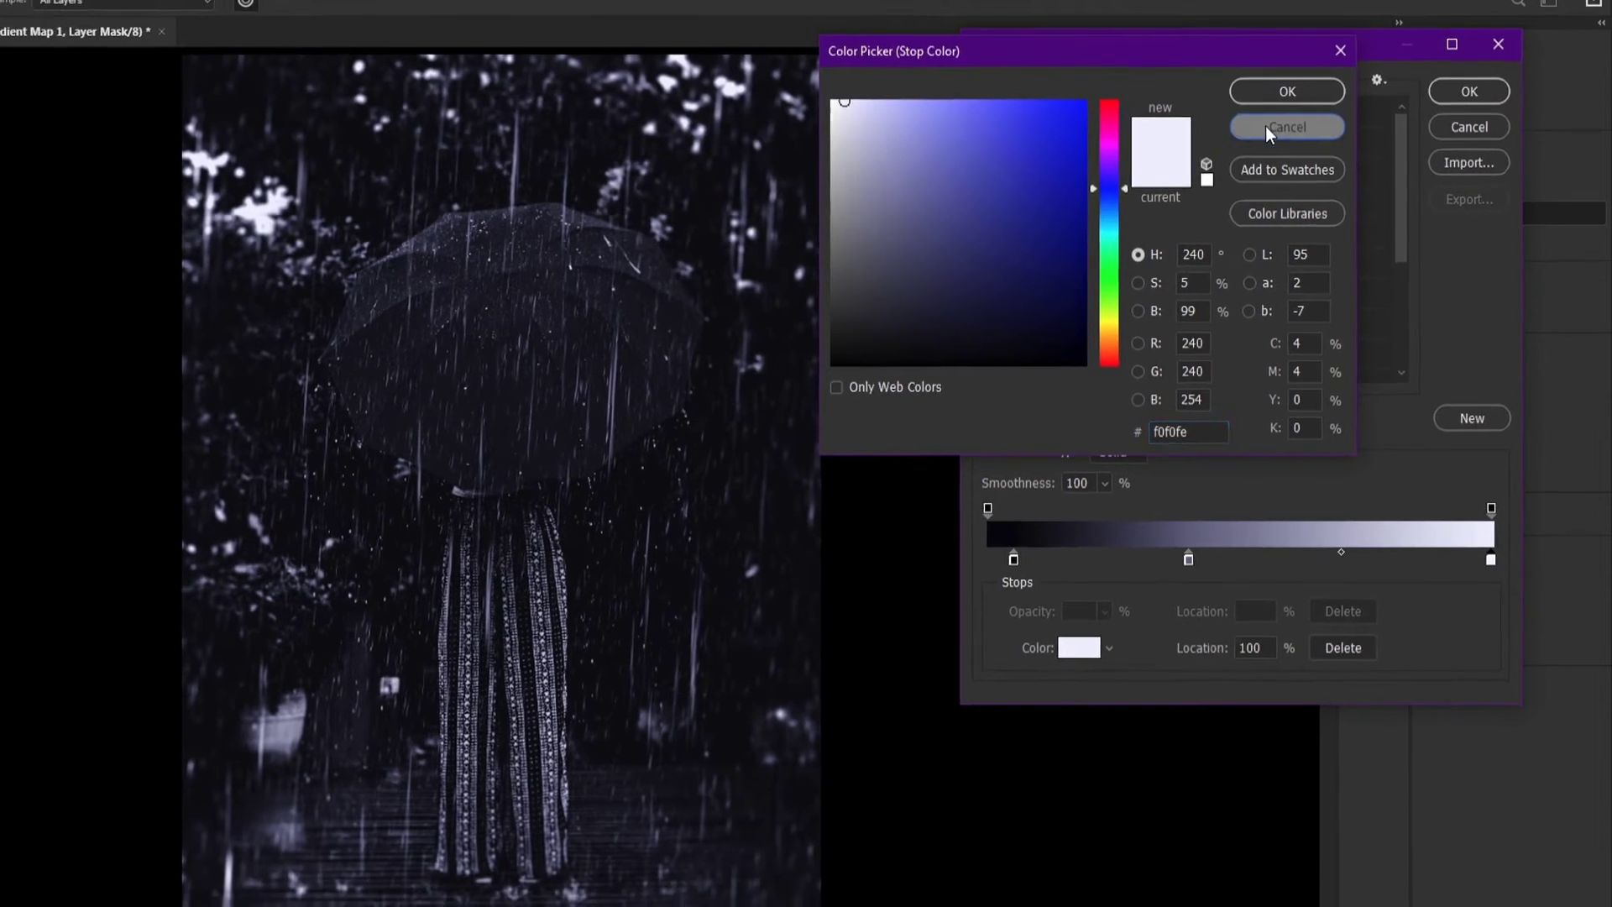
left_click(1259, 117)
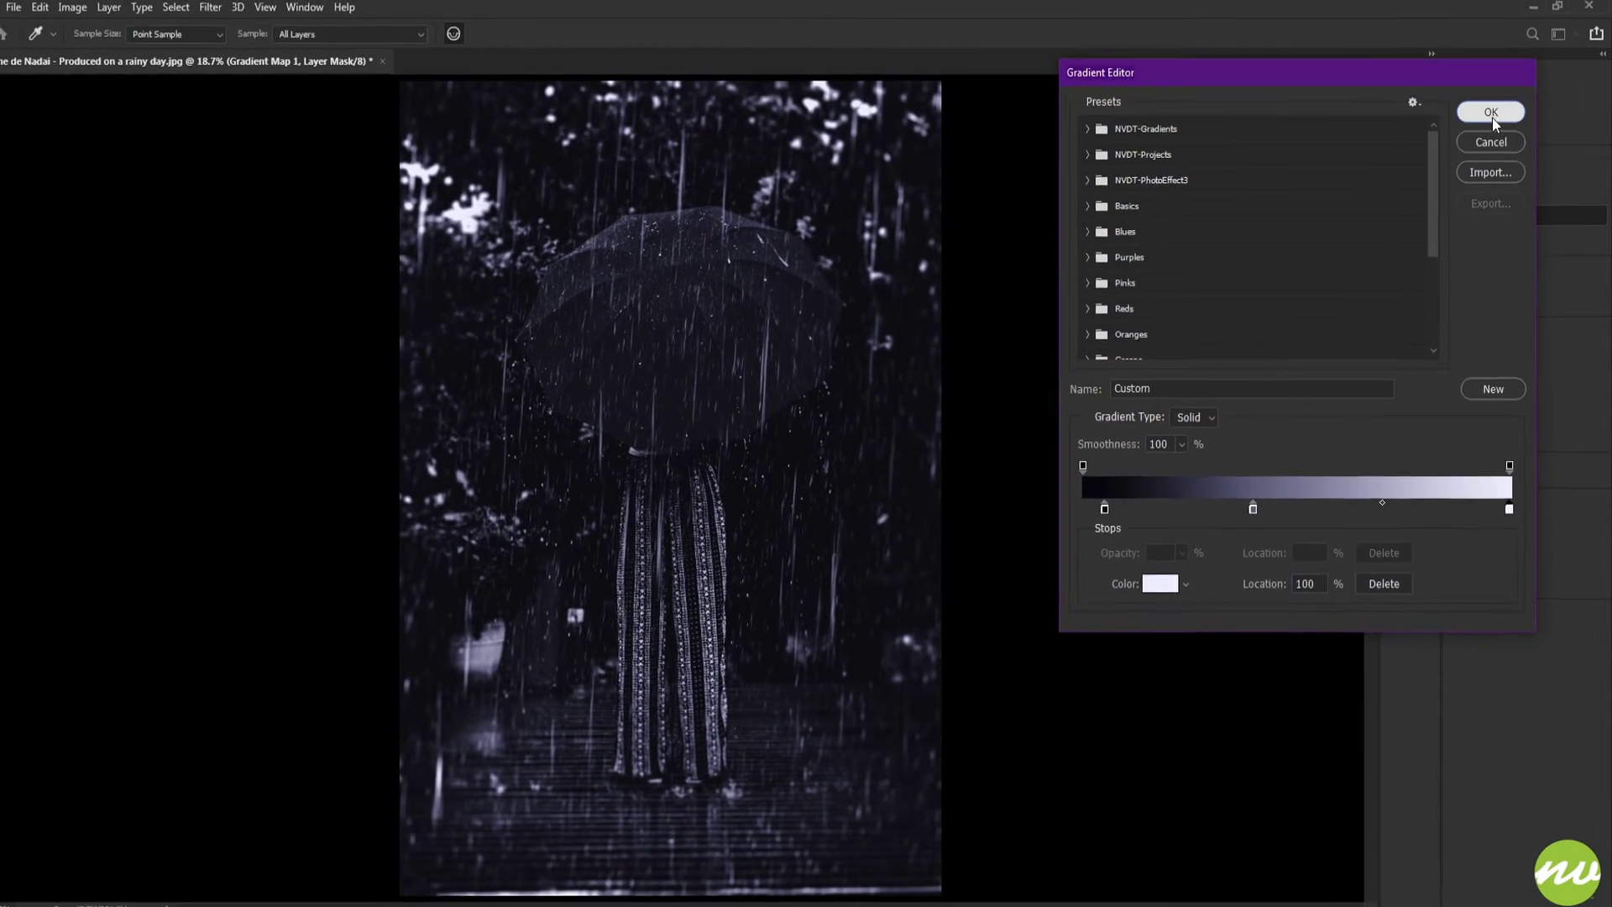
left_click(1483, 104)
Compare the image with the Gradient Map group switched off and on
left_click(1488, 470)
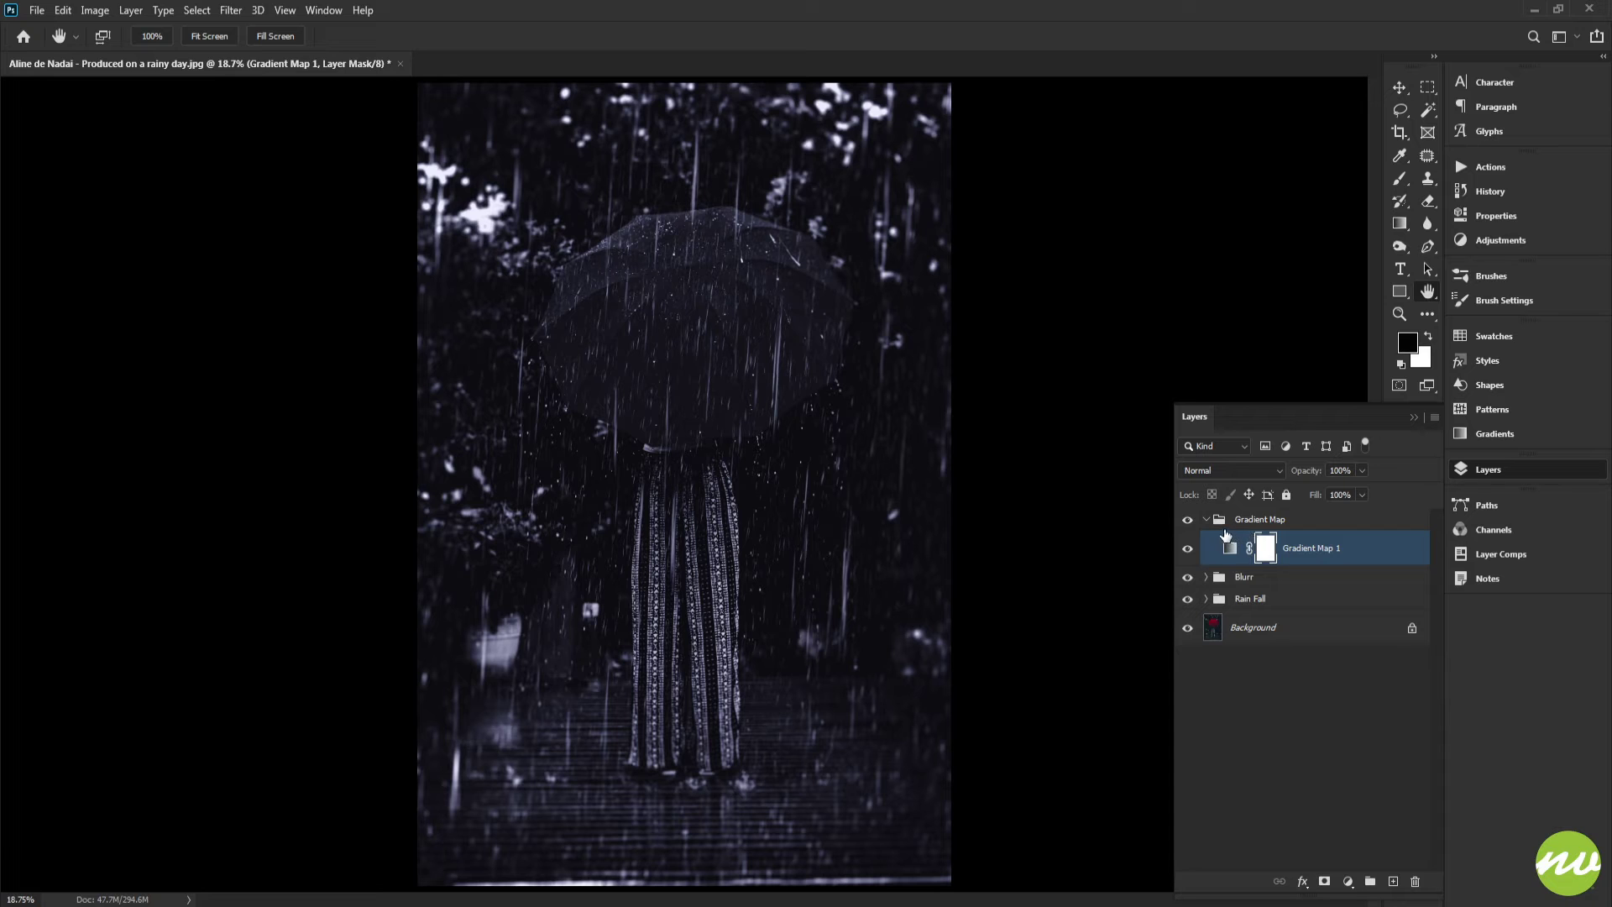
left_click(1207, 519)
left_click(1188, 519)
left_click(1188, 519)
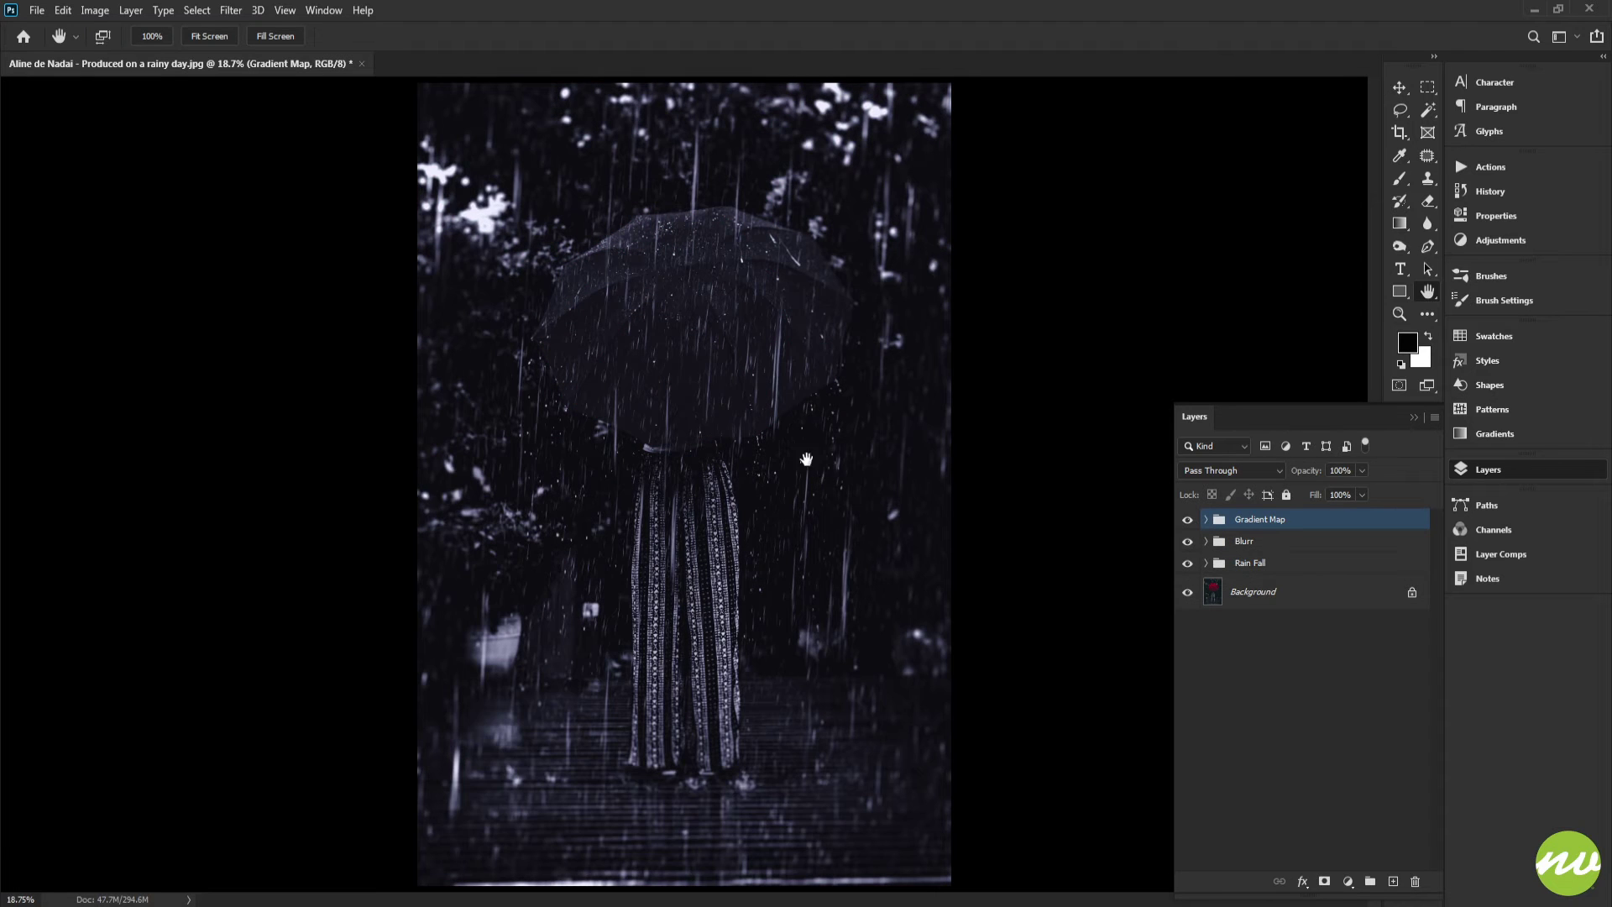
scroll(723, 439, "down", 3)
left_click_drag(723, 438, 779, 440)
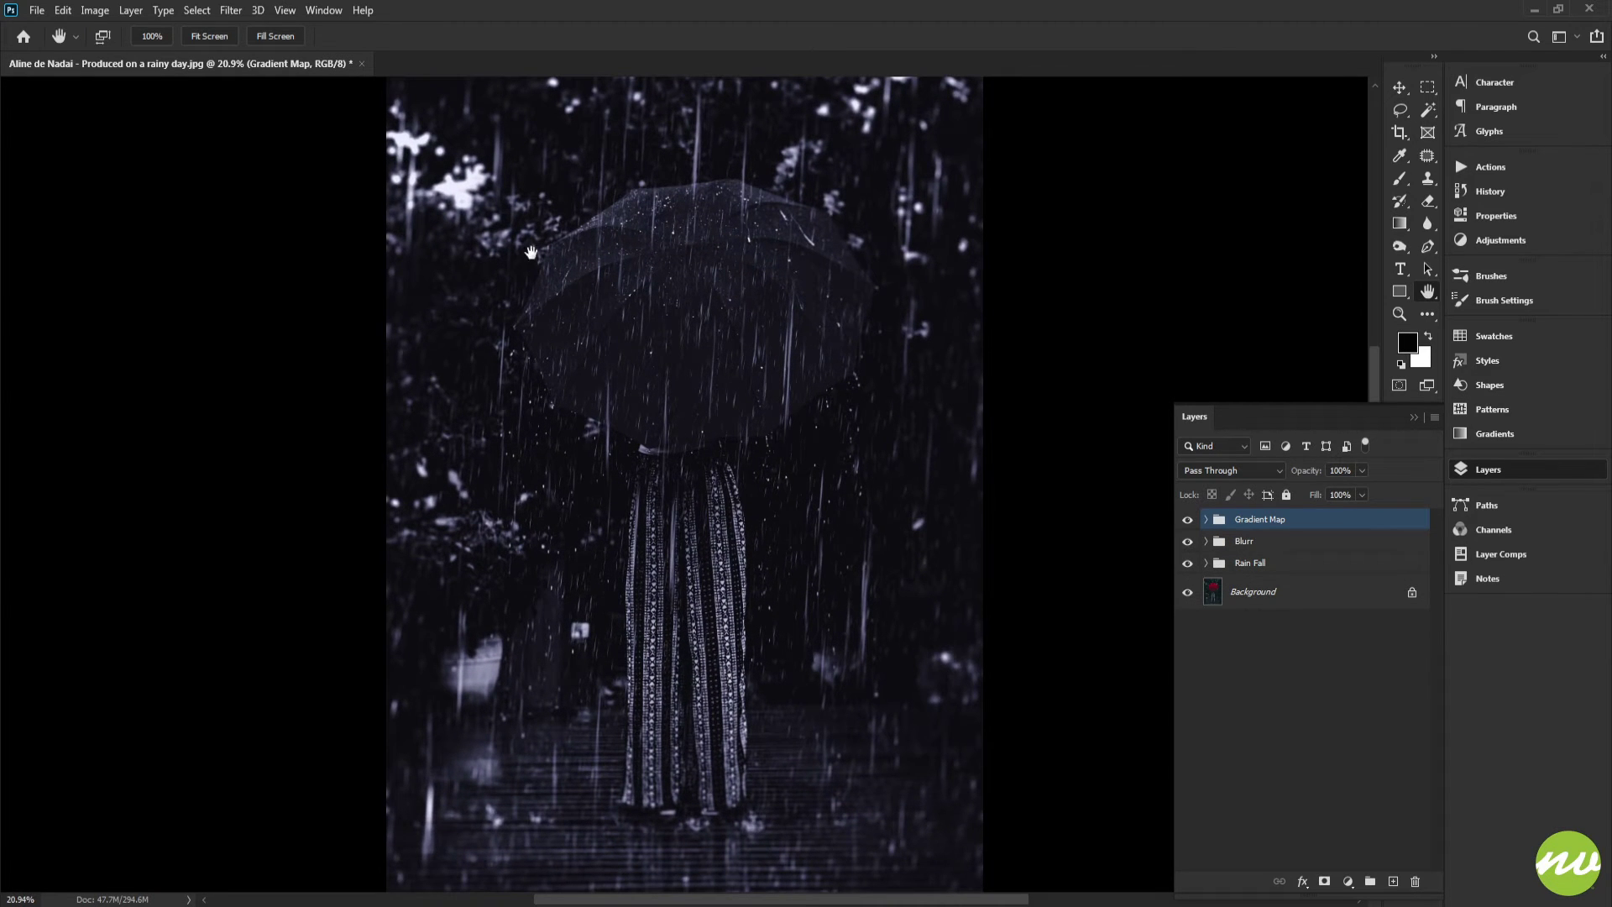
left_click(206, 42)
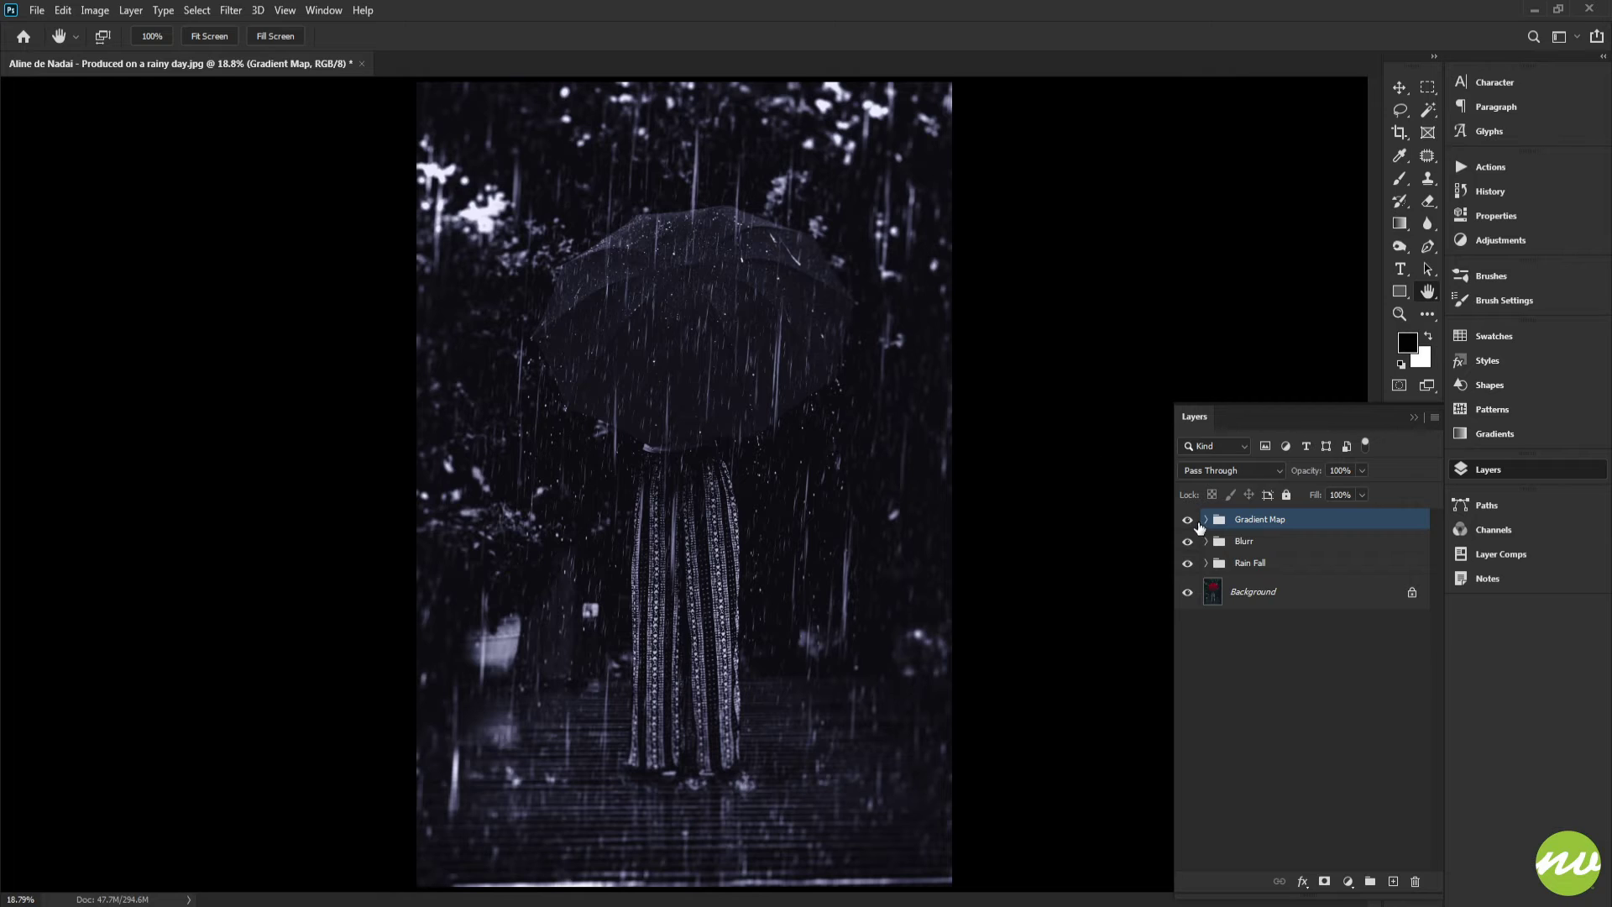
Select the Gradient Map 1 layer mask and hide the Blurr group
left_click(1207, 522)
left_click(1265, 551)
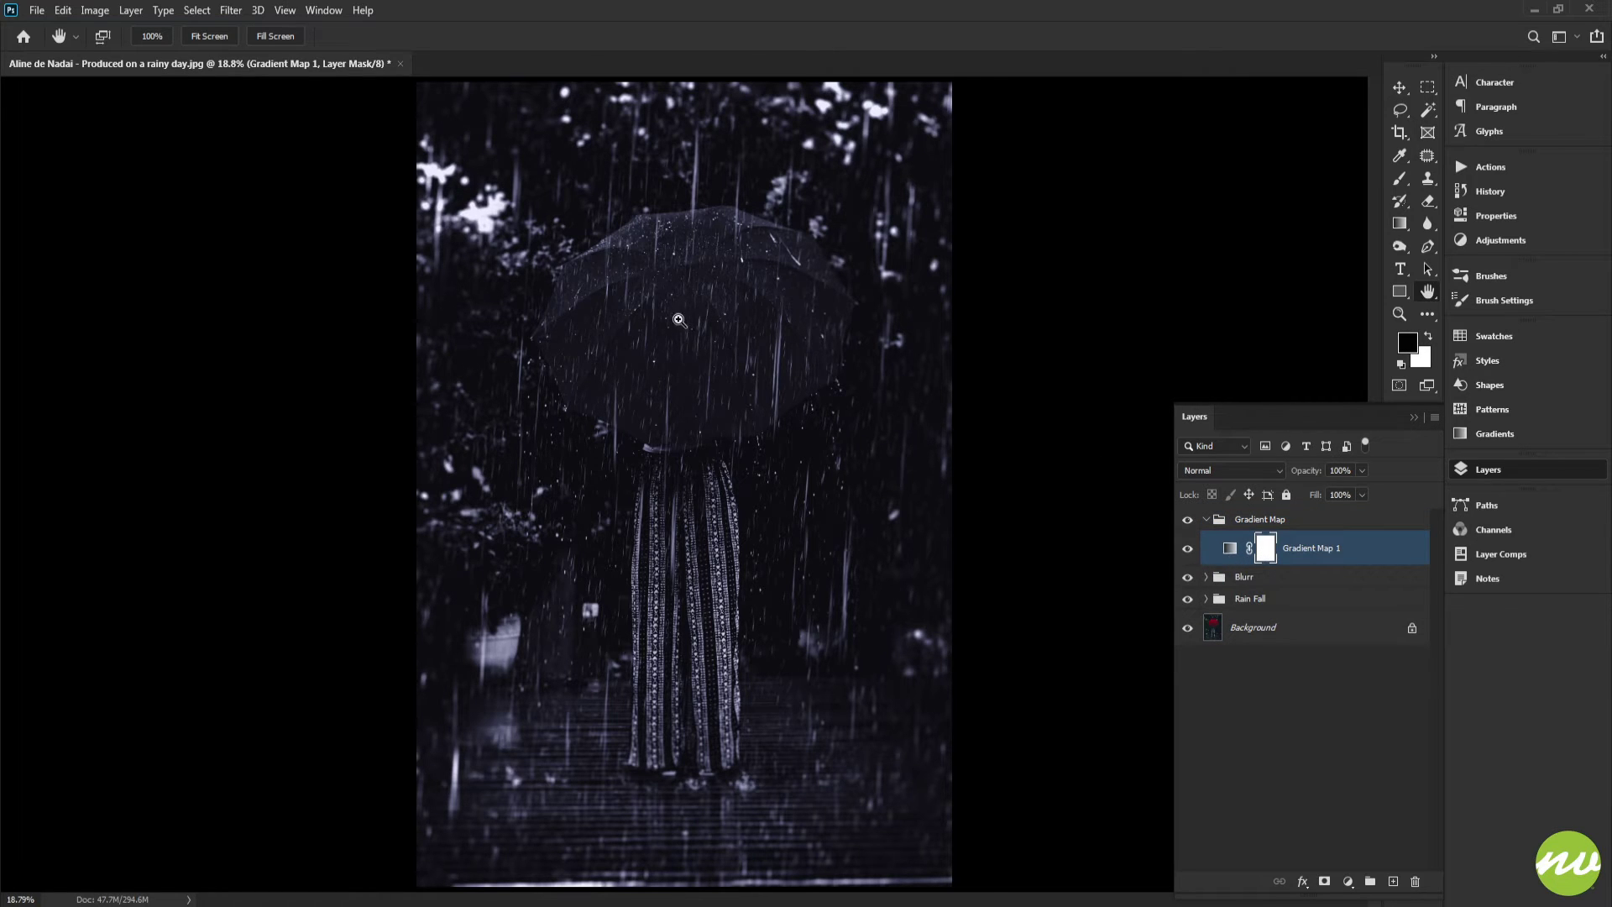
left_click_drag(676, 320, 757, 402)
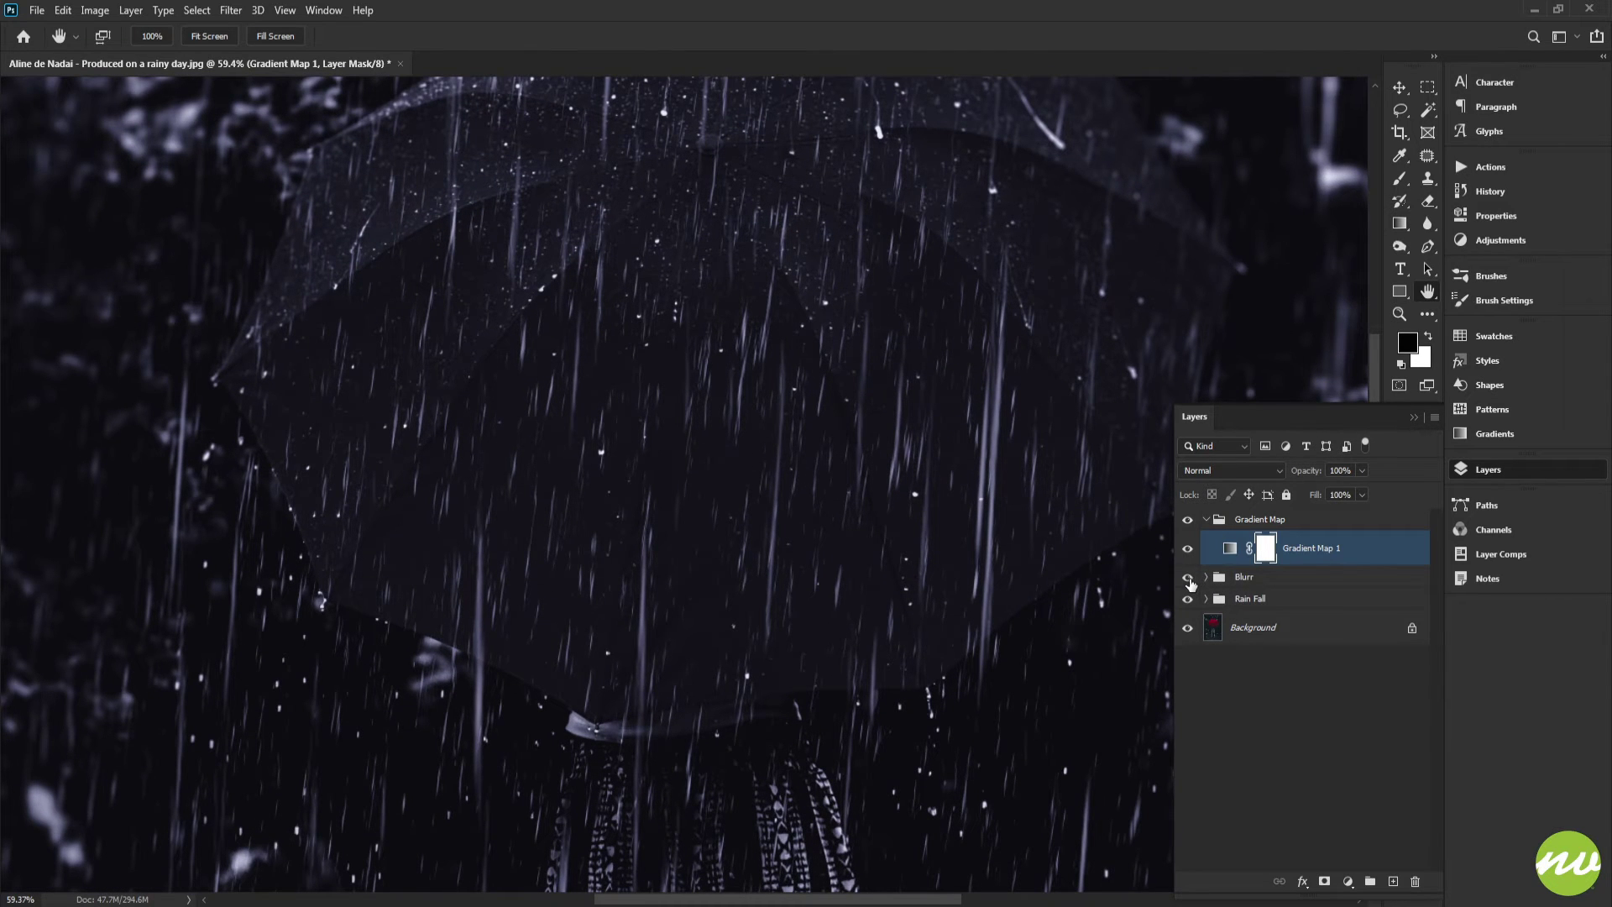
left_click(1187, 577)
Invert the Gradient Map 1 layer mask to black so the grade is hidden
left_click_drag(1019, 533, 874, 375)
left_click_drag(888, 479, 850, 363)
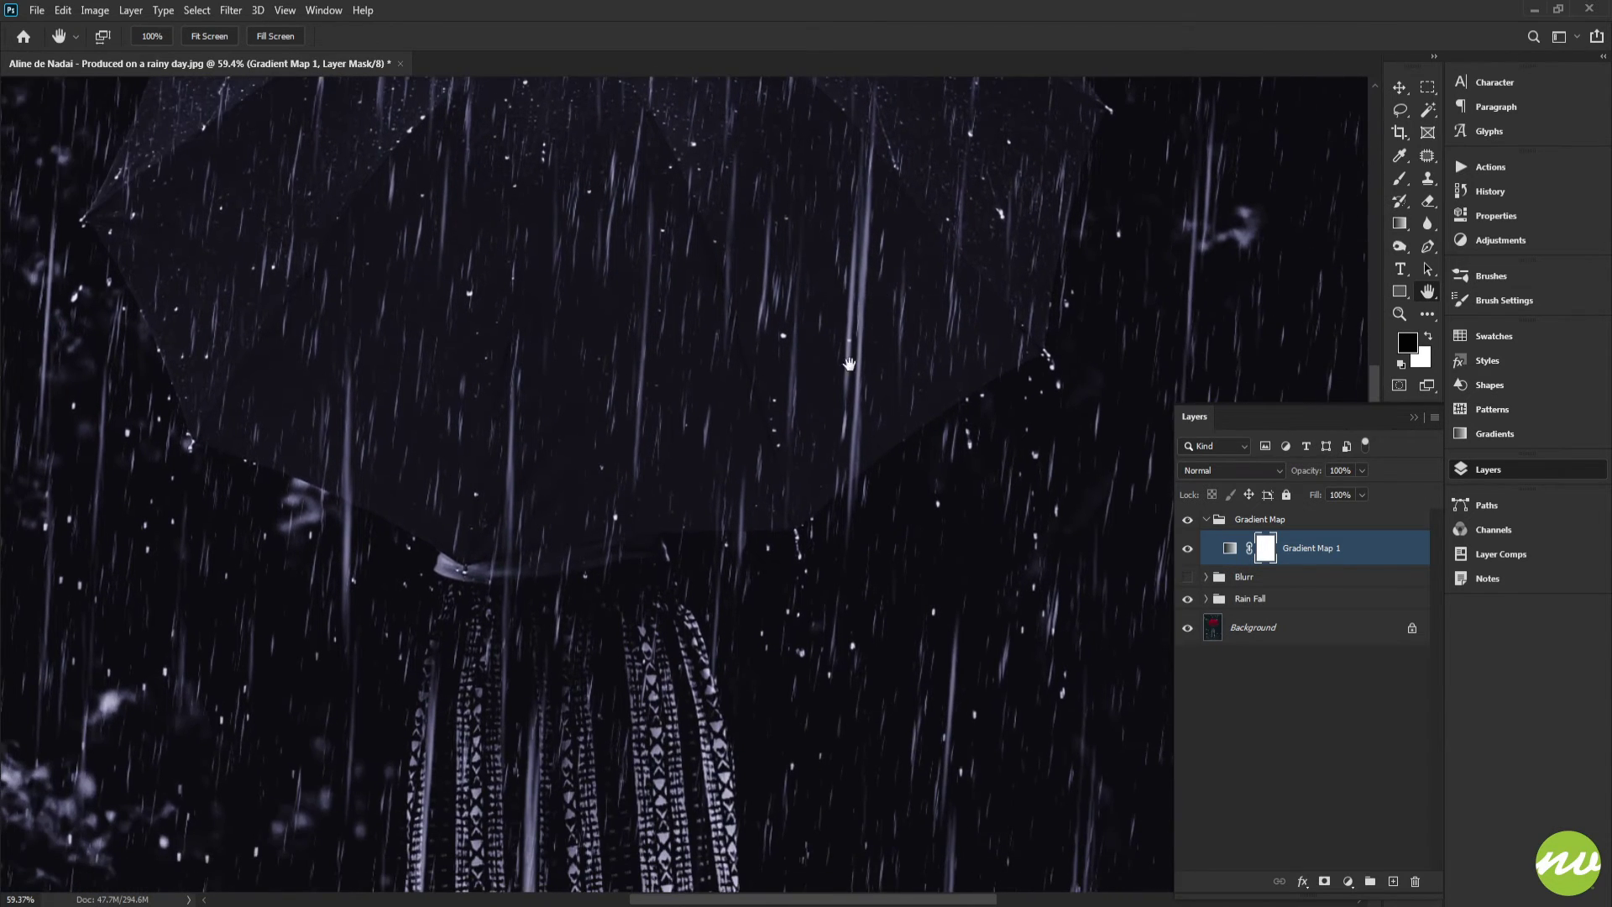
scroll(669, 496, "up", 5)
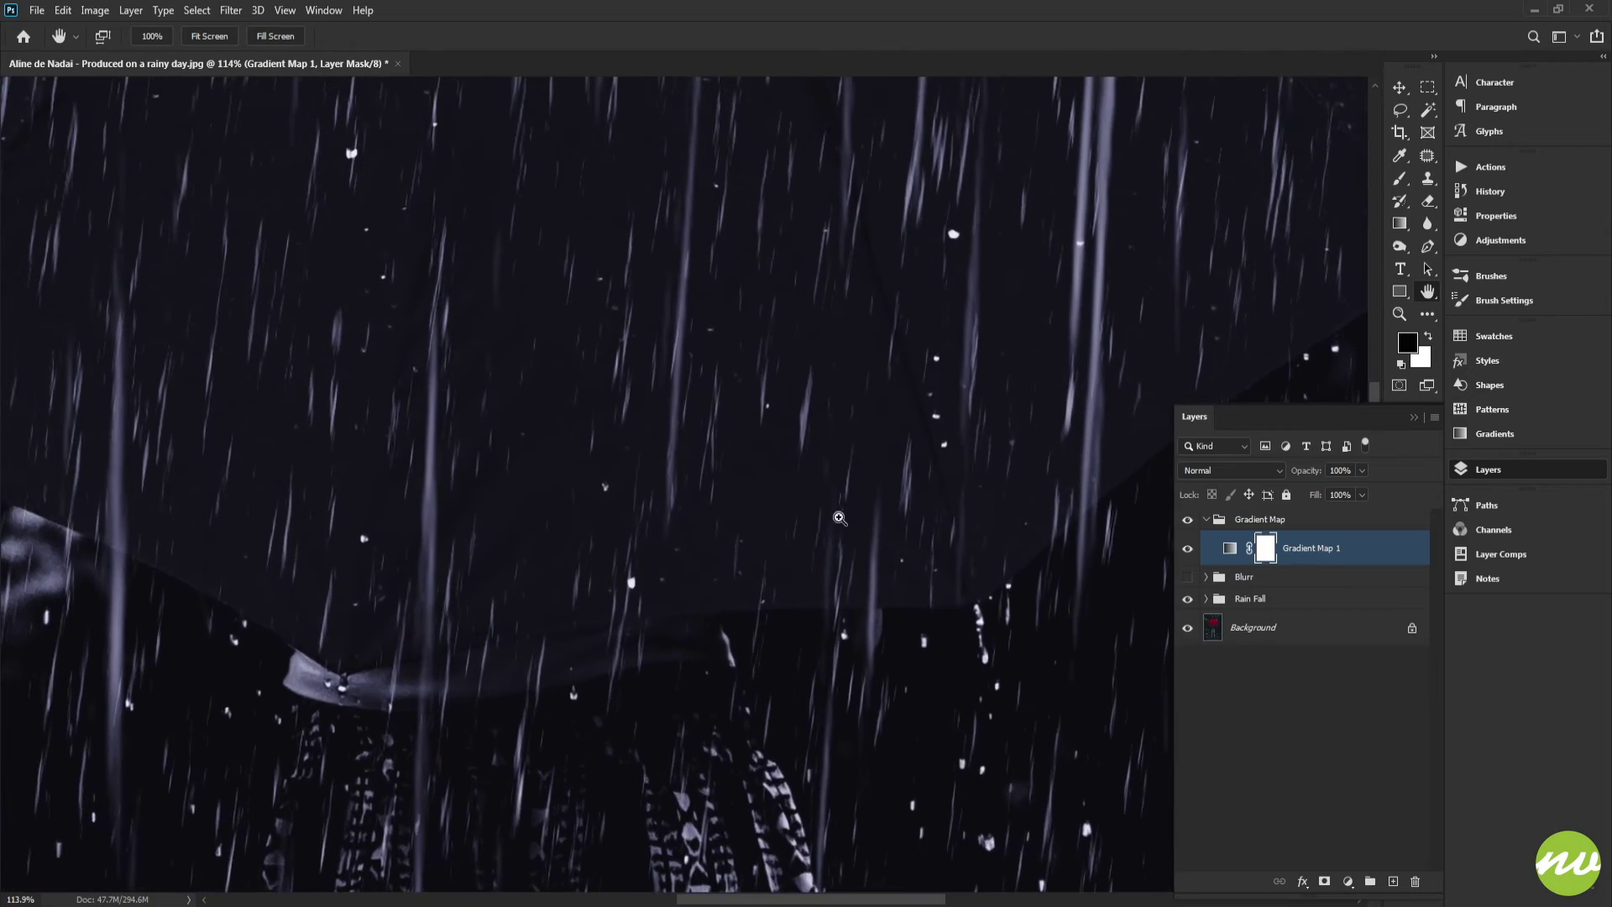
scroll(839, 518, "down", 5)
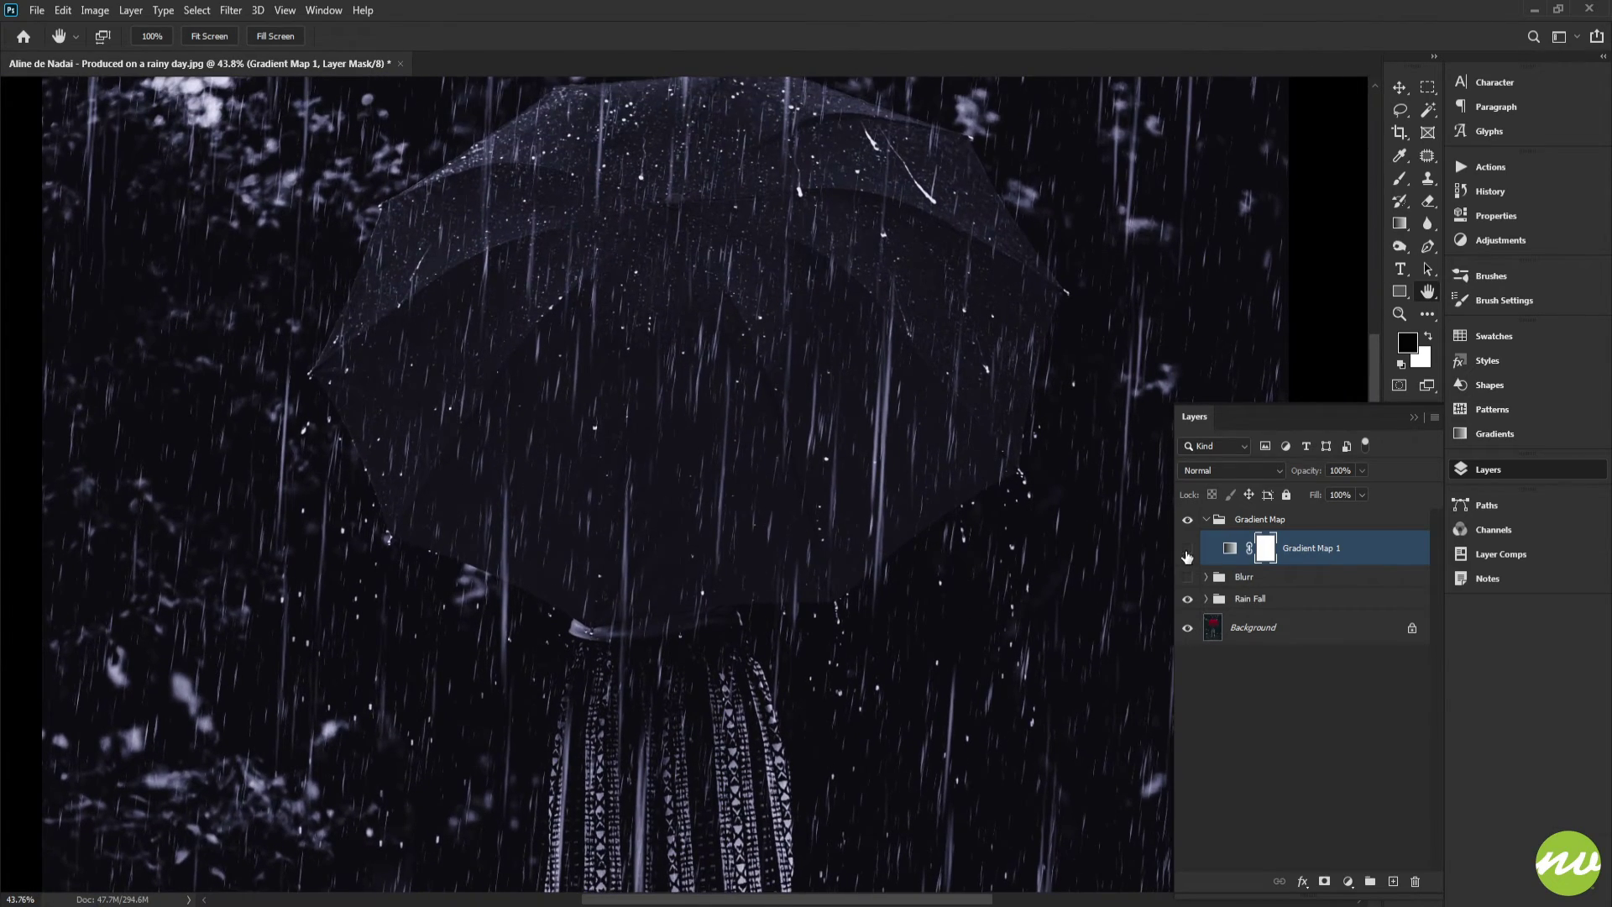
left_click(1186, 551)
left_click(1186, 550)
left_click(1186, 551)
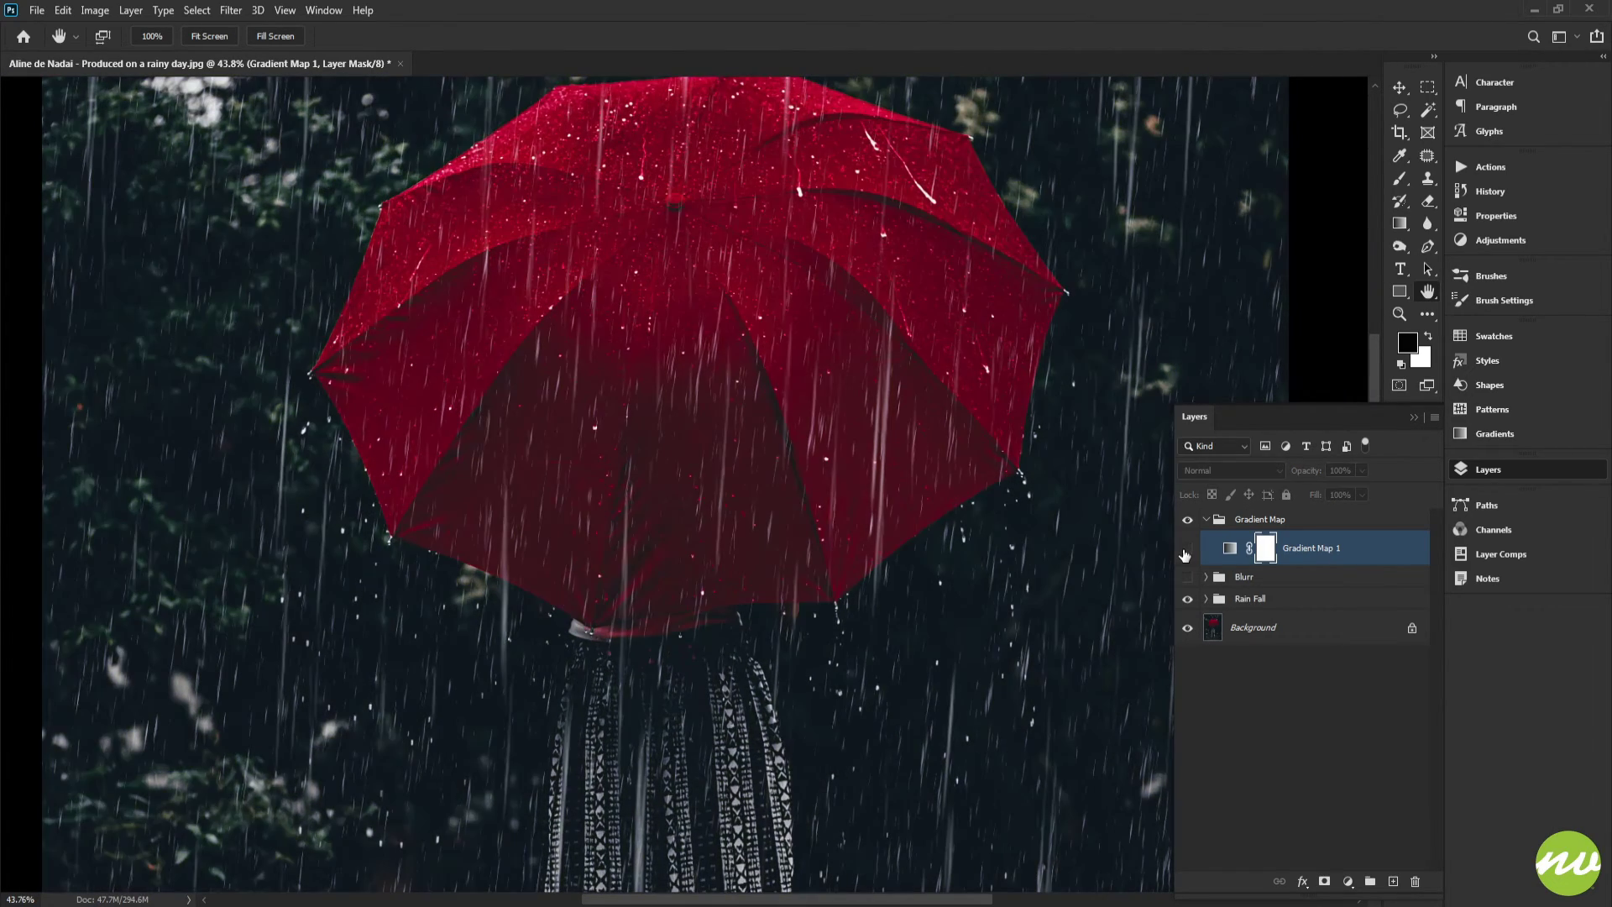
left_click(1185, 550)
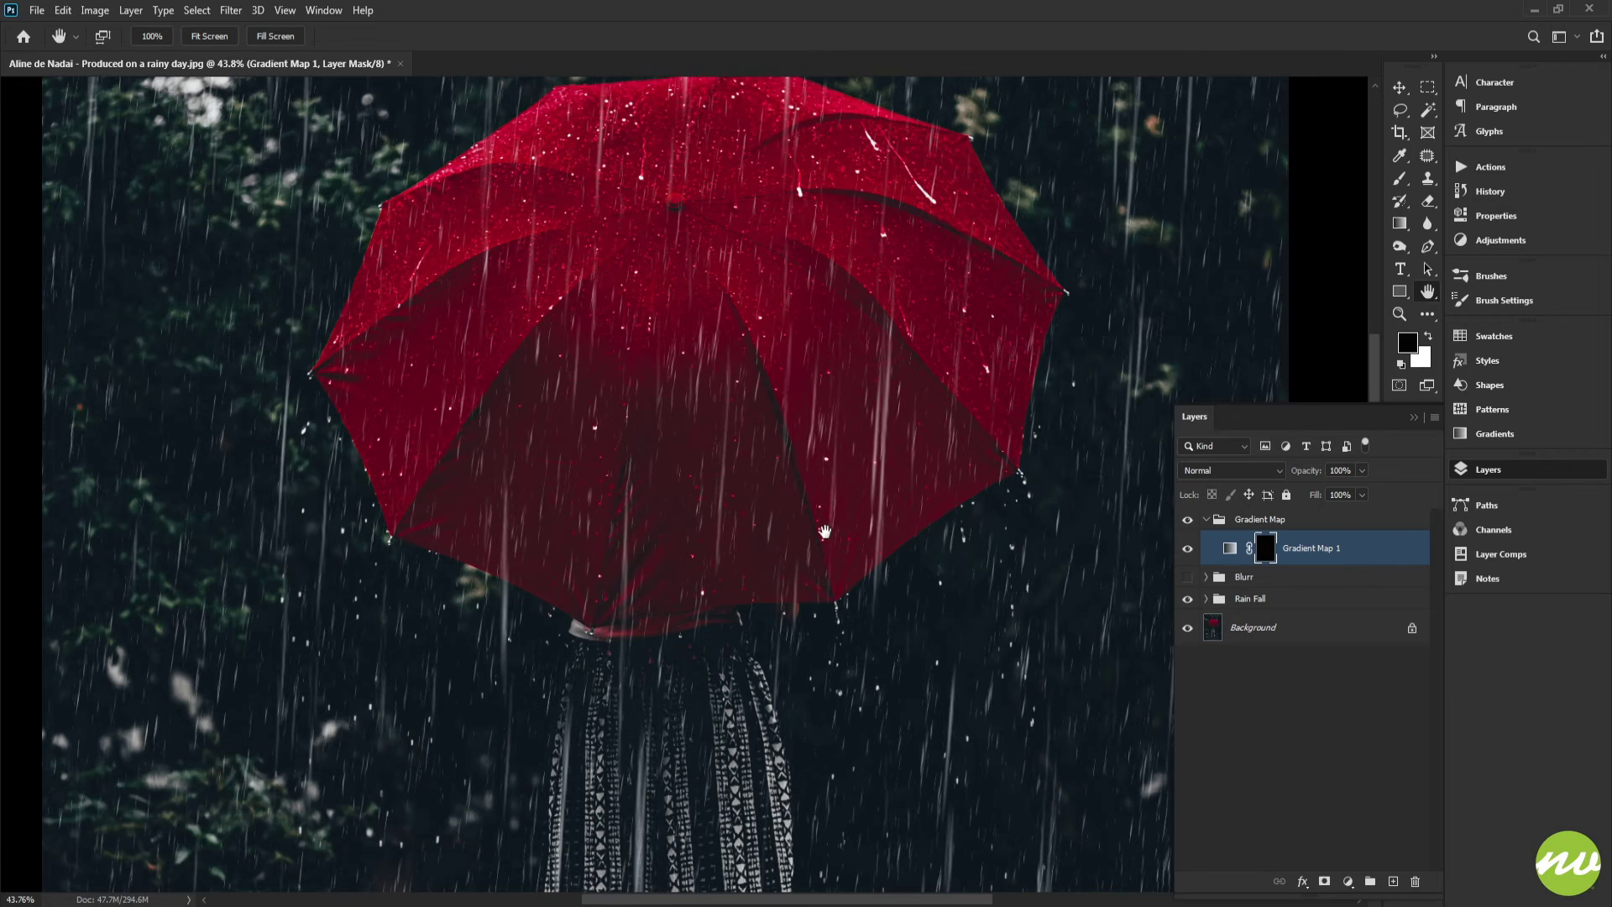
Switch to the Brush tool and set its size to 35 px and hardness to 65%
scroll(825, 532, "up", 5)
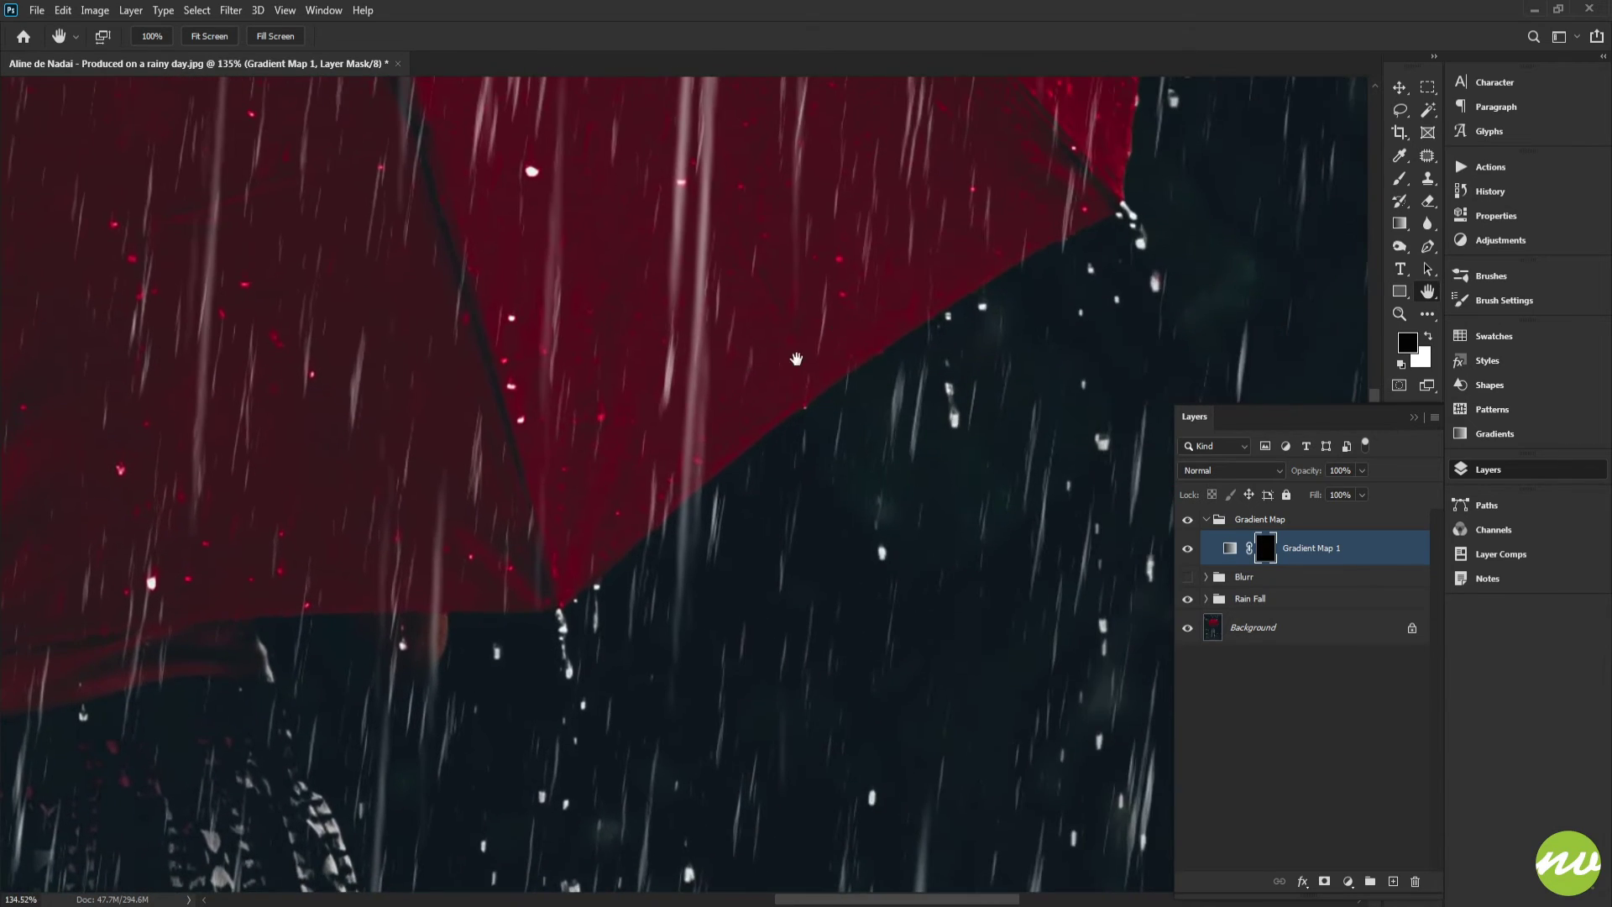
scroll(796, 359, "up", 3)
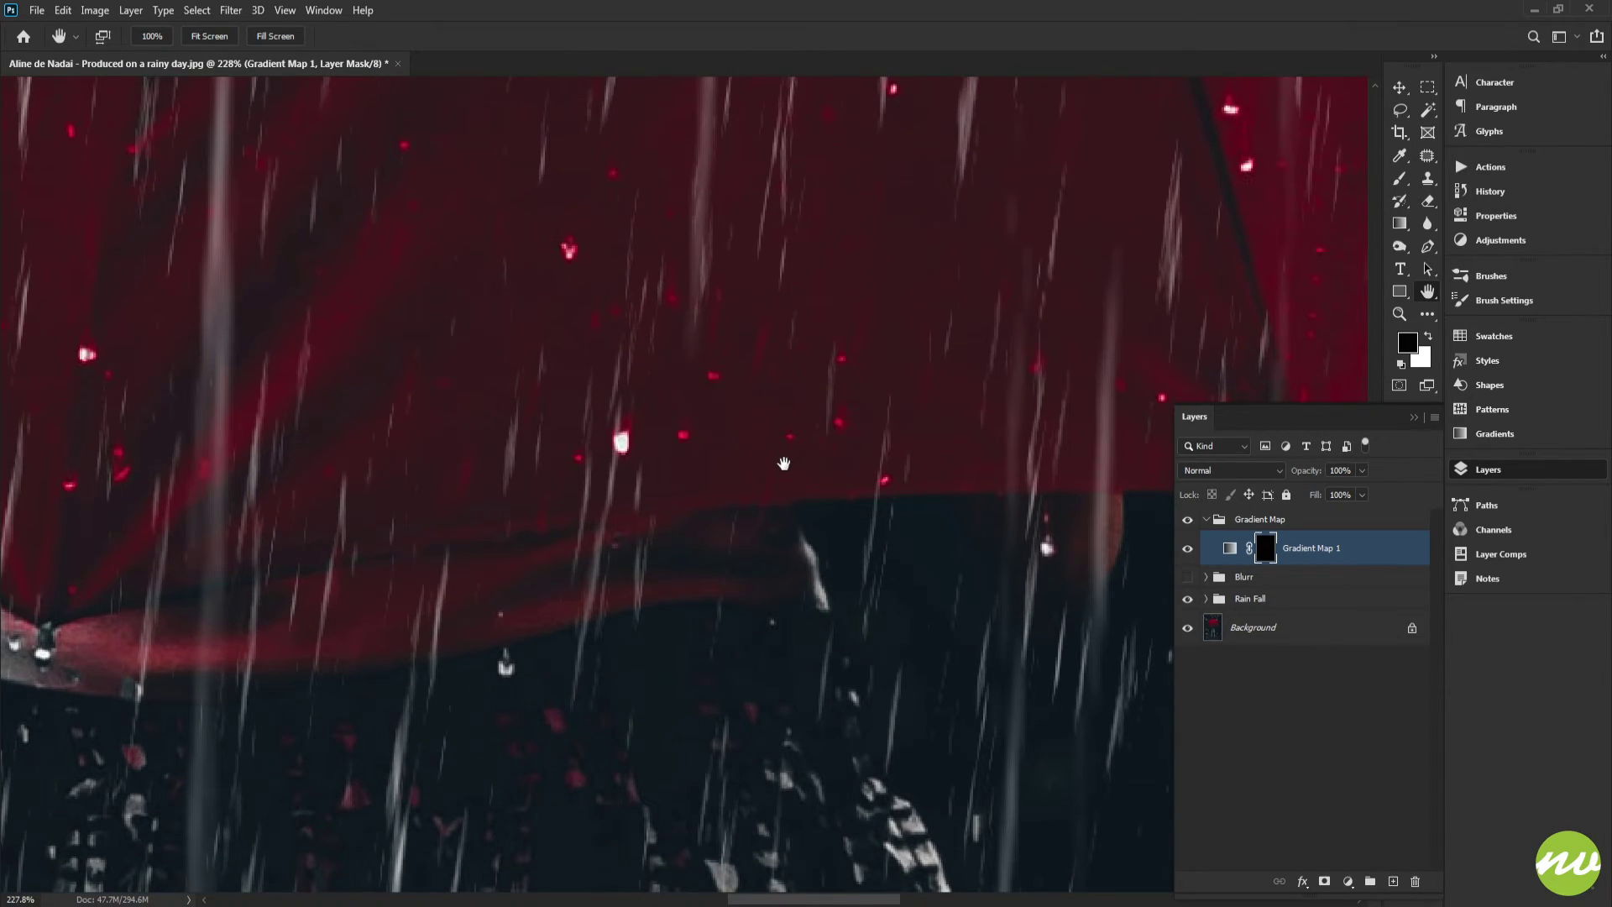
key("b")
left_click_drag(860, 387, 708, 402)
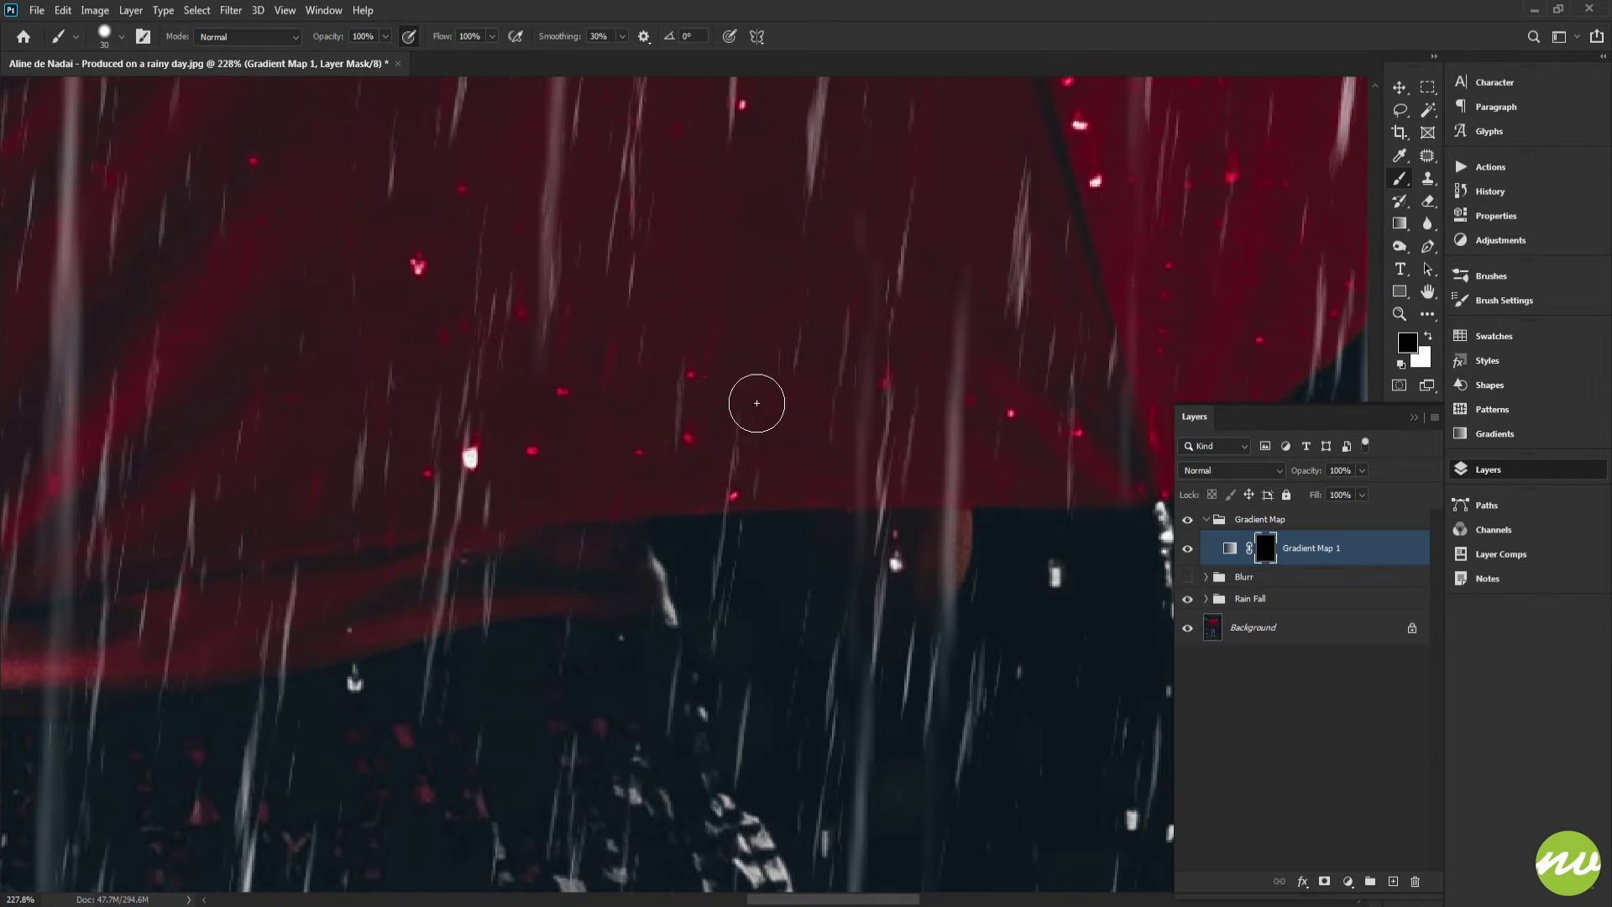
mouse_move(812, 377)
left_mouse_down()
mouse_move(702, 410)
mouse_move(831, 398)
mouse_move(820, 364)
left_mouse_up()
left_click_drag(932, 334, 815, 364)
right_click(1090, 249)
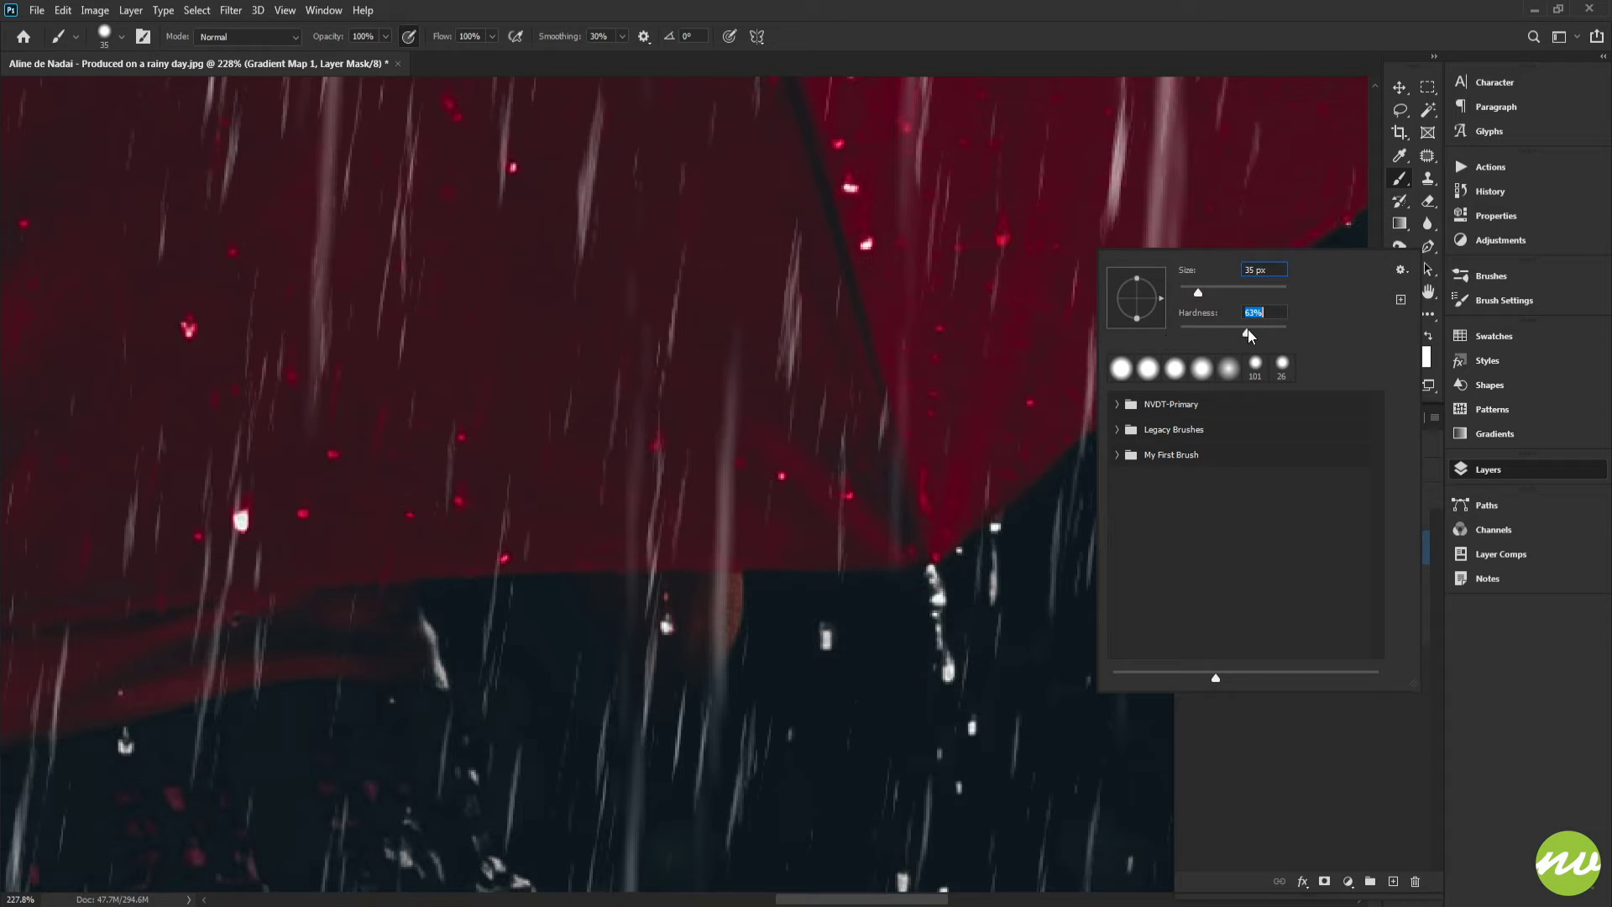
left_click_drag(1251, 329, 1250, 329)
left_click(1268, 316)
key("Return")
Paint white on the mask below the umbrella's lower rim to bring back the grade there
left_click_drag(864, 413, 652, 458)
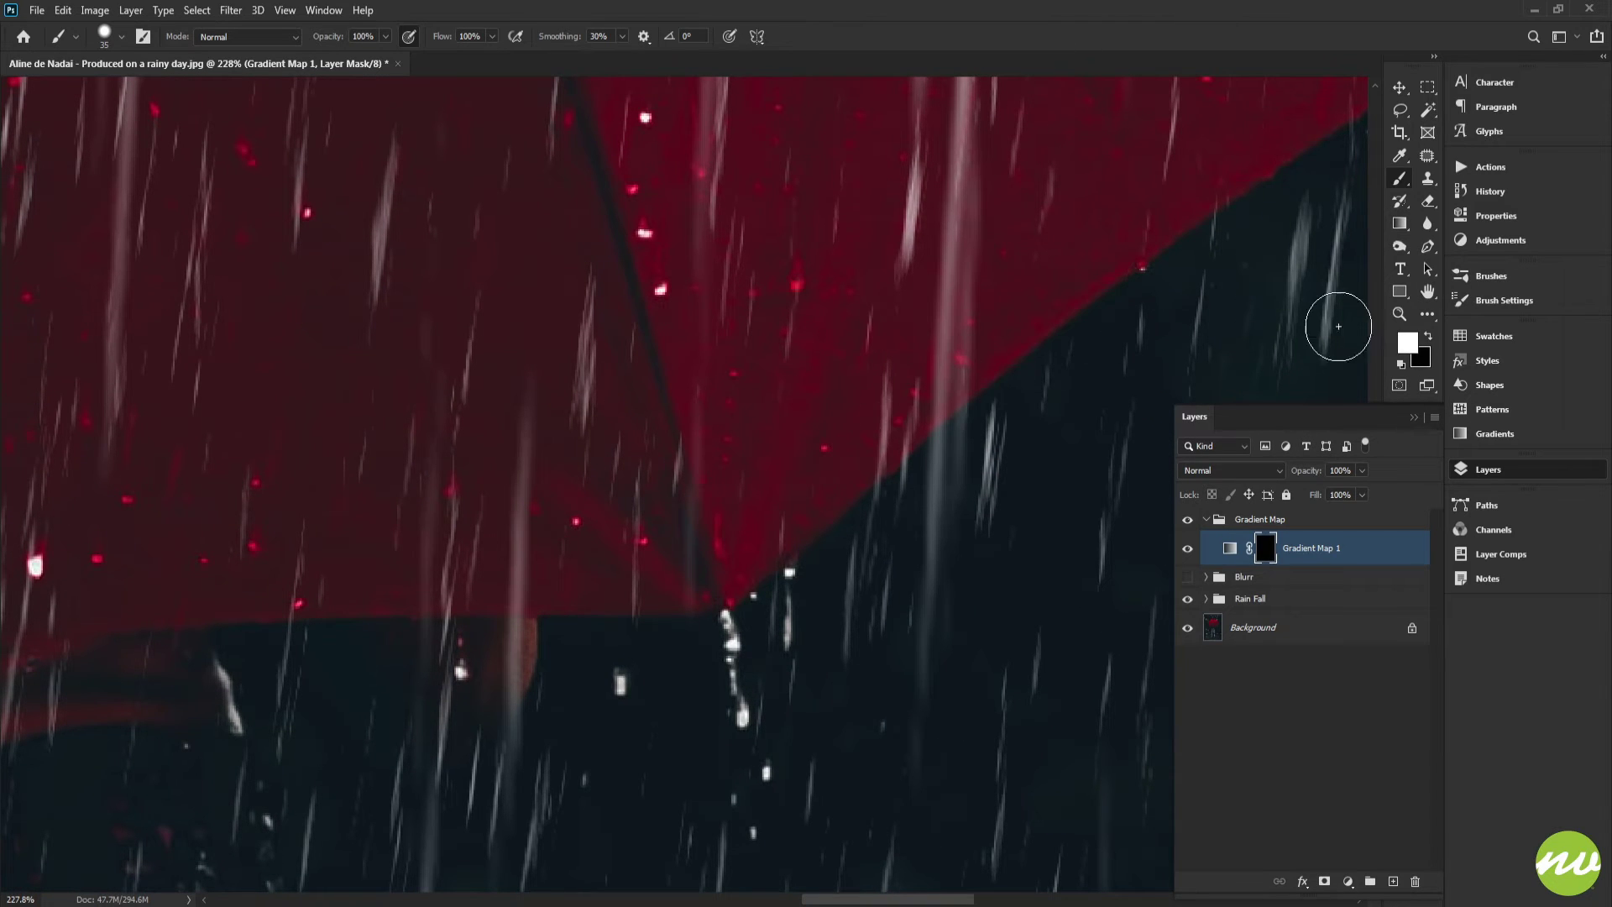
left_click_drag(1158, 510, 1079, 506)
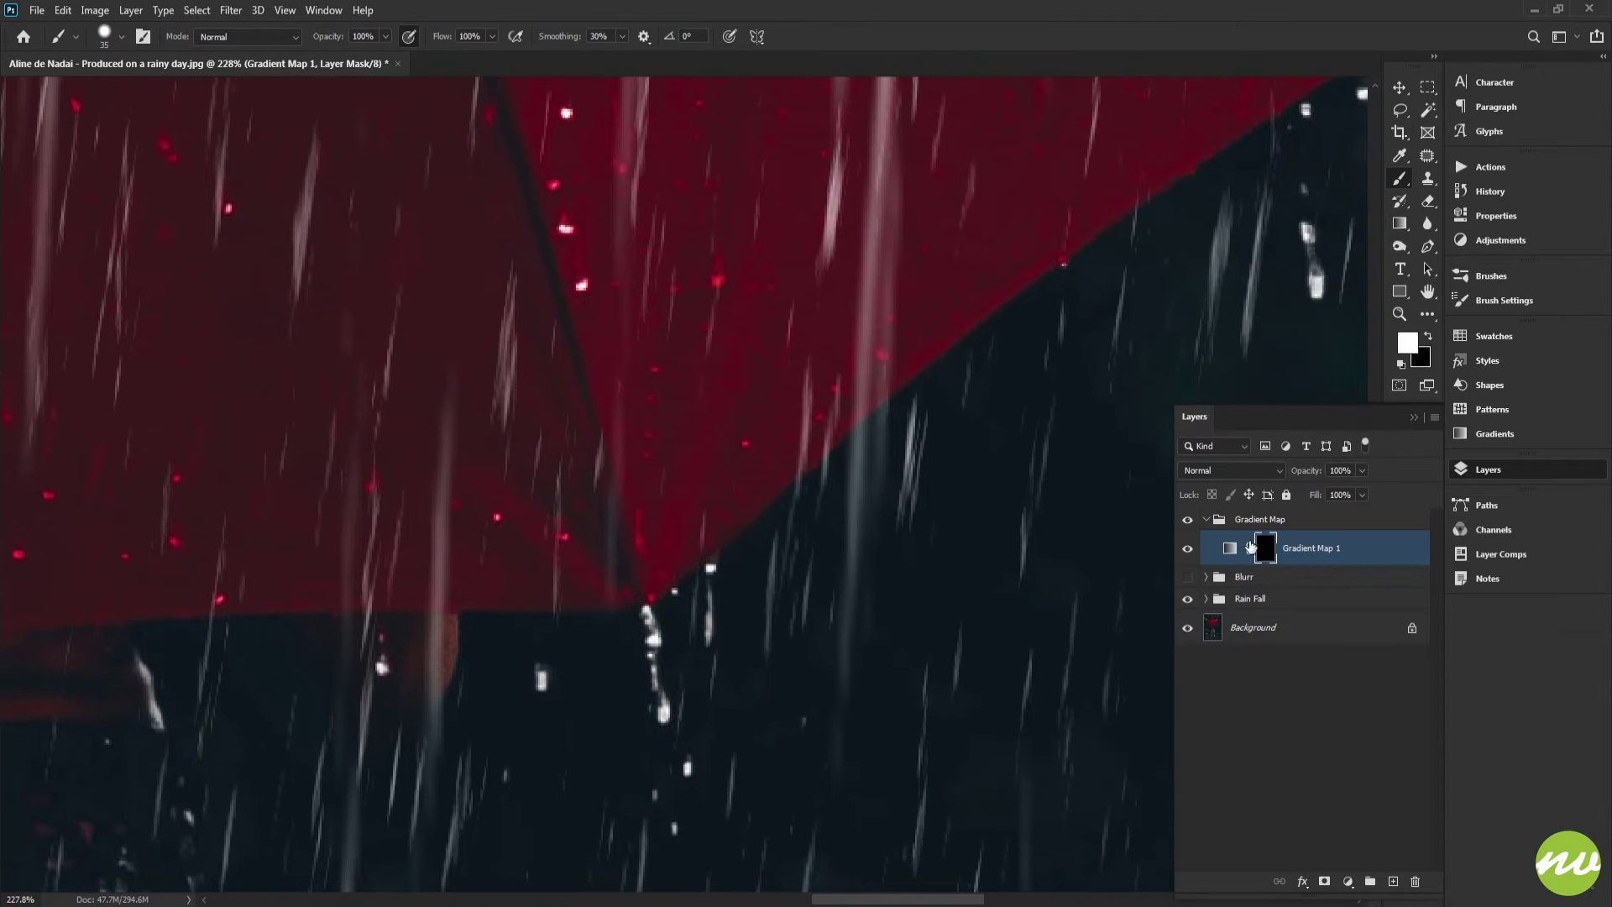
scroll(763, 495, "up", 5)
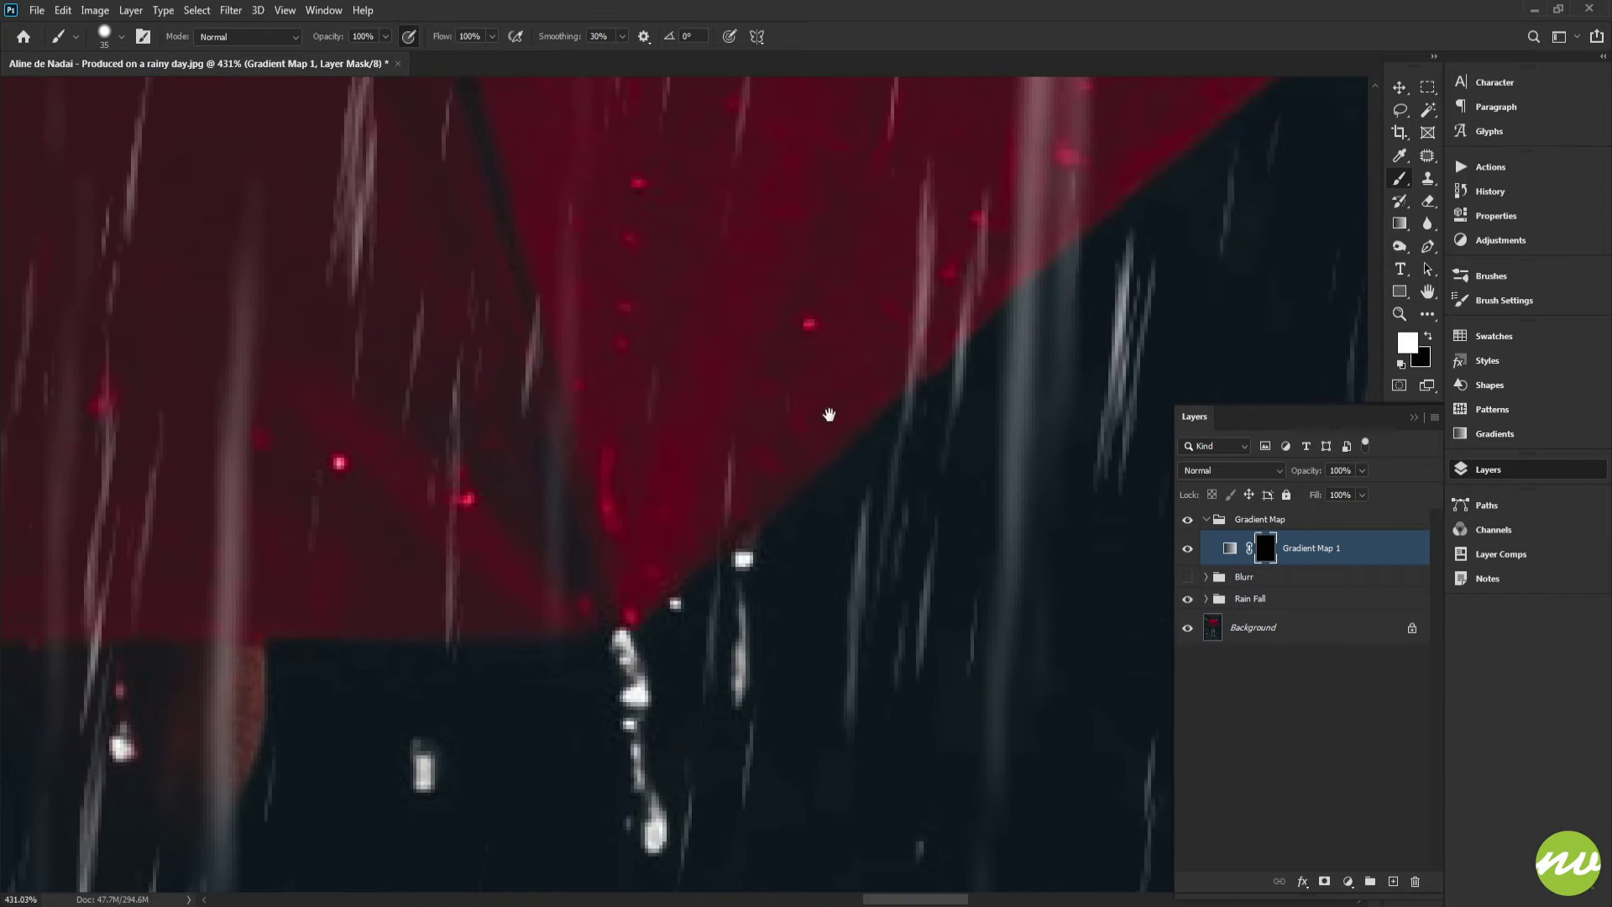
left_click_drag(718, 456, 861, 353)
mouse_move(913, 270)
left_mouse_down()
mouse_move(732, 473)
mouse_move(770, 464)
mouse_move(992, 263)
mouse_move(581, 412)
mouse_move(849, 200)
mouse_move(748, 319)
mouse_move(644, 518)
mouse_move(1003, 235)
mouse_move(660, 562)
mouse_move(740, 528)
mouse_move(722, 544)
mouse_move(1100, 288)
mouse_move(771, 395)
mouse_move(695, 403)
left_mouse_up()
scroll(661, 395, "up", 3)
Paint white on the mask along the umbrella's lower rim edge to extend the grade there
key("x")
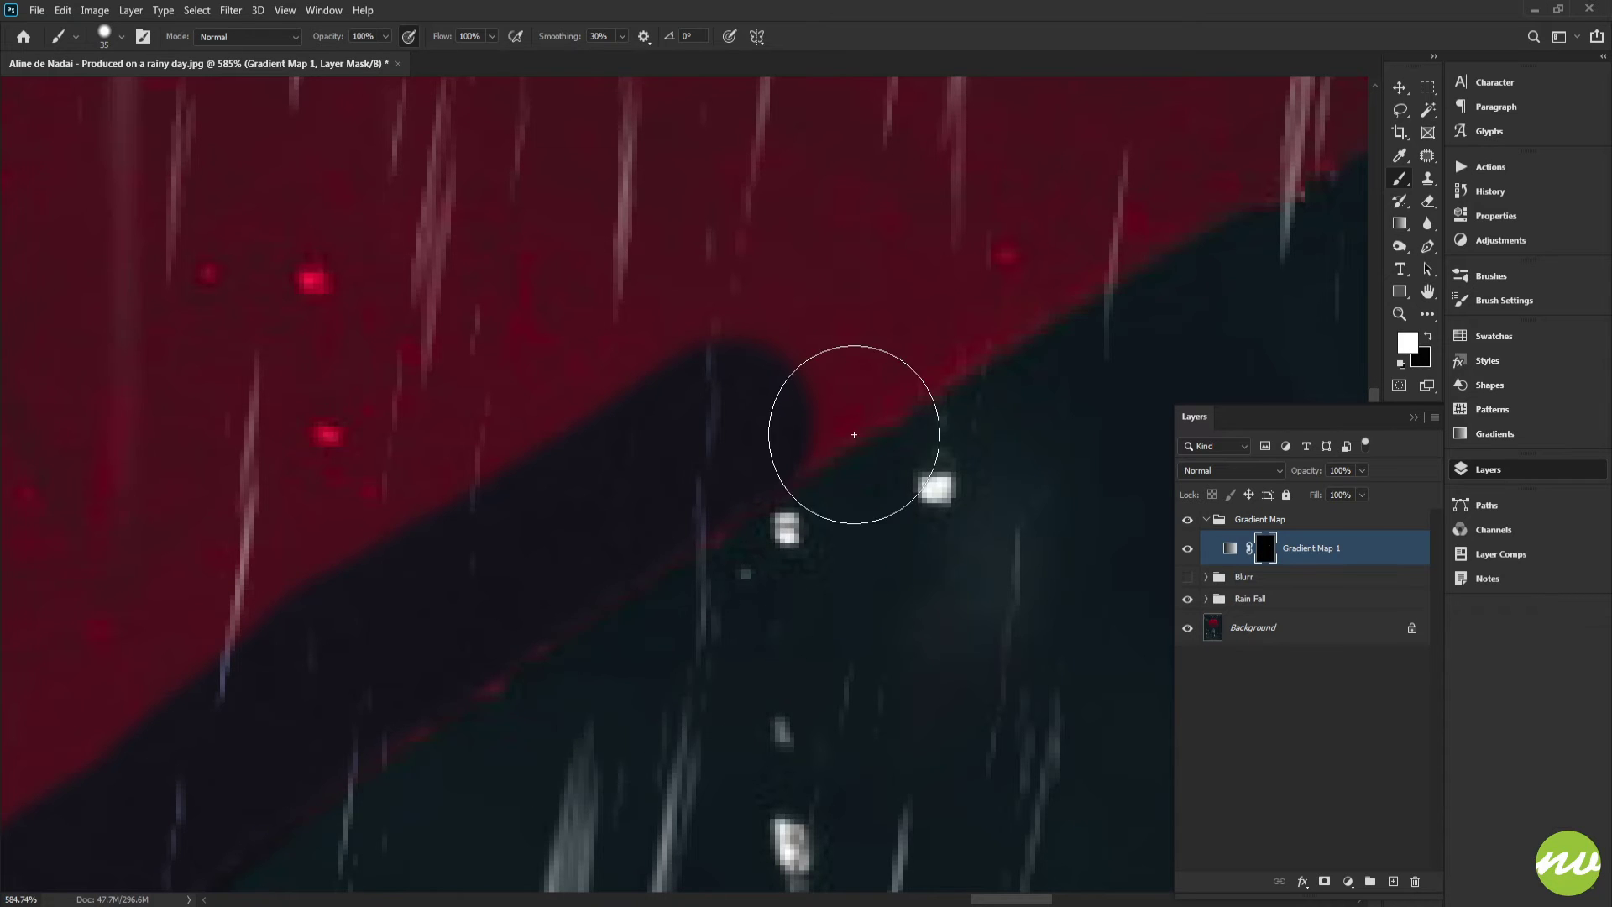
key("x")
left_click(1497, 299)
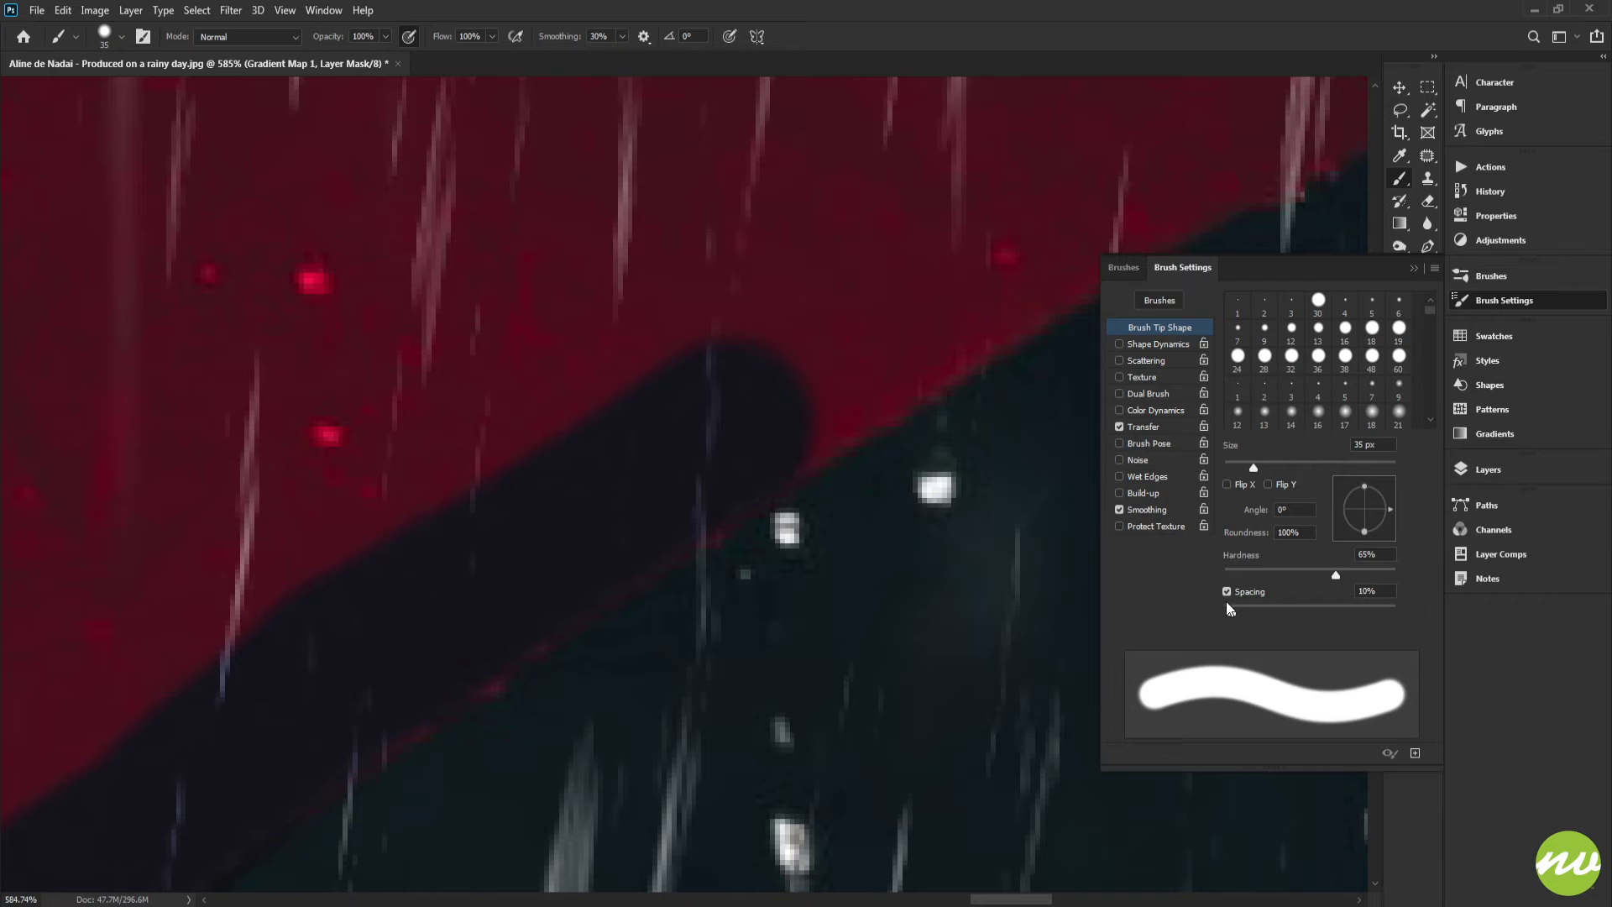
left_click(1486, 478)
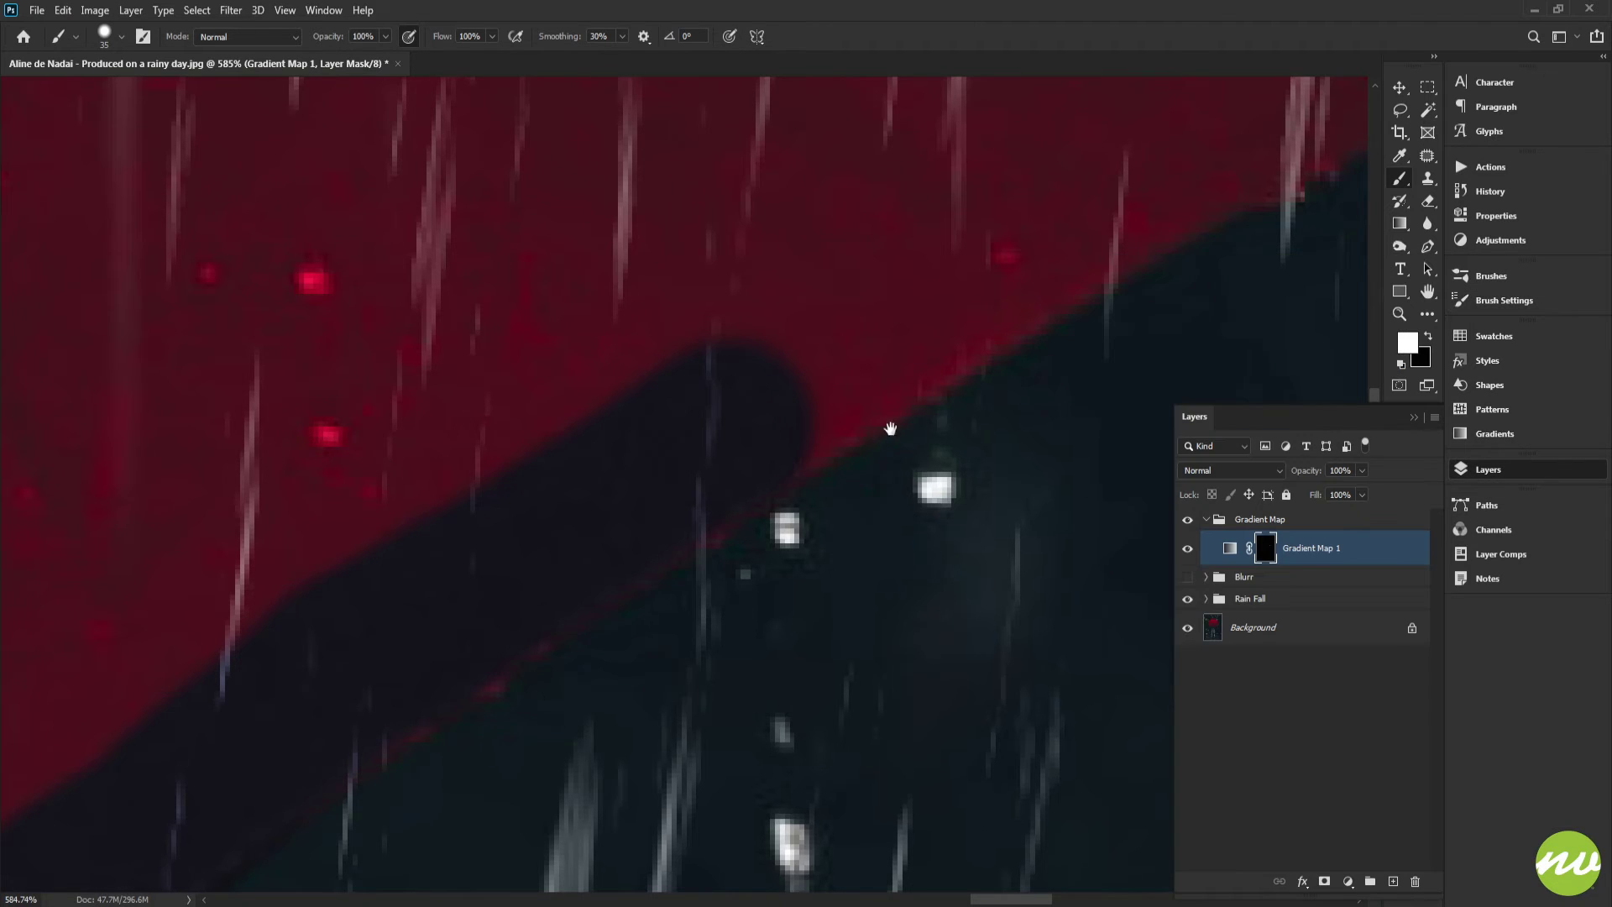
left_click_drag(891, 428, 739, 554)
mouse_move(595, 507)
left_mouse_down()
mouse_move(530, 532)
mouse_move(448, 597)
mouse_move(516, 580)
mouse_move(497, 588)
mouse_move(939, 307)
mouse_move(629, 505)
mouse_move(770, 367)
mouse_move(398, 613)
mouse_move(787, 460)
mouse_move(812, 431)
mouse_move(806, 377)
mouse_move(927, 187)
left_mouse_up()
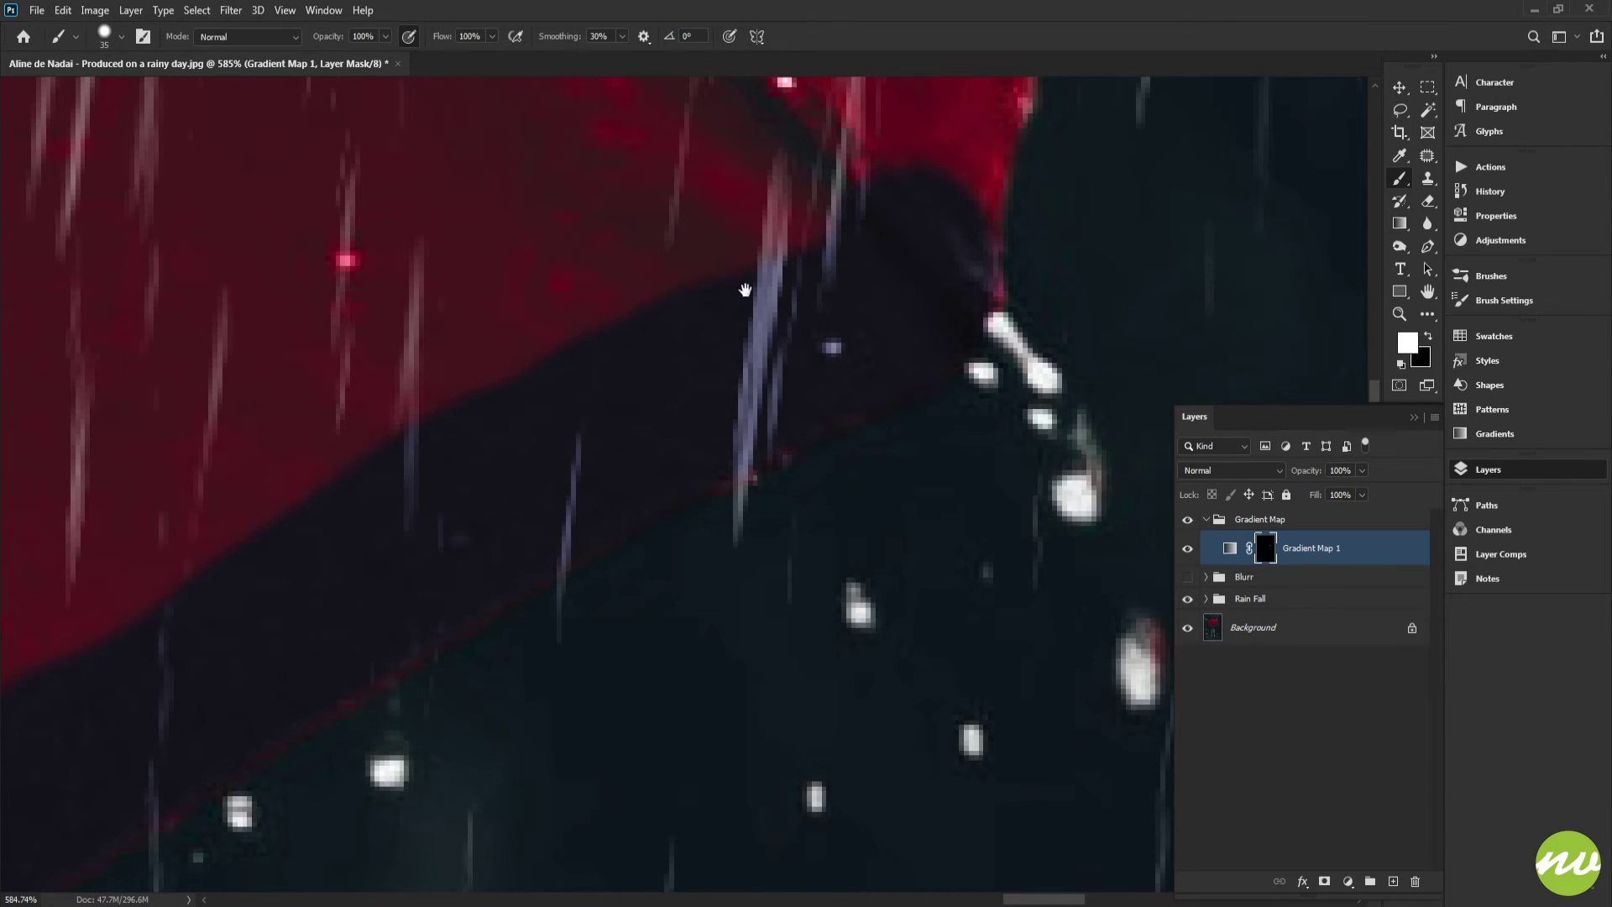
left_click_drag(746, 290, 568, 728)
mouse_move(721, 660)
left_mouse_down()
mouse_move(755, 507)
mouse_move(771, 540)
mouse_move(769, 363)
mouse_move(780, 492)
mouse_move(746, 532)
mouse_move(719, 532)
left_mouse_up()
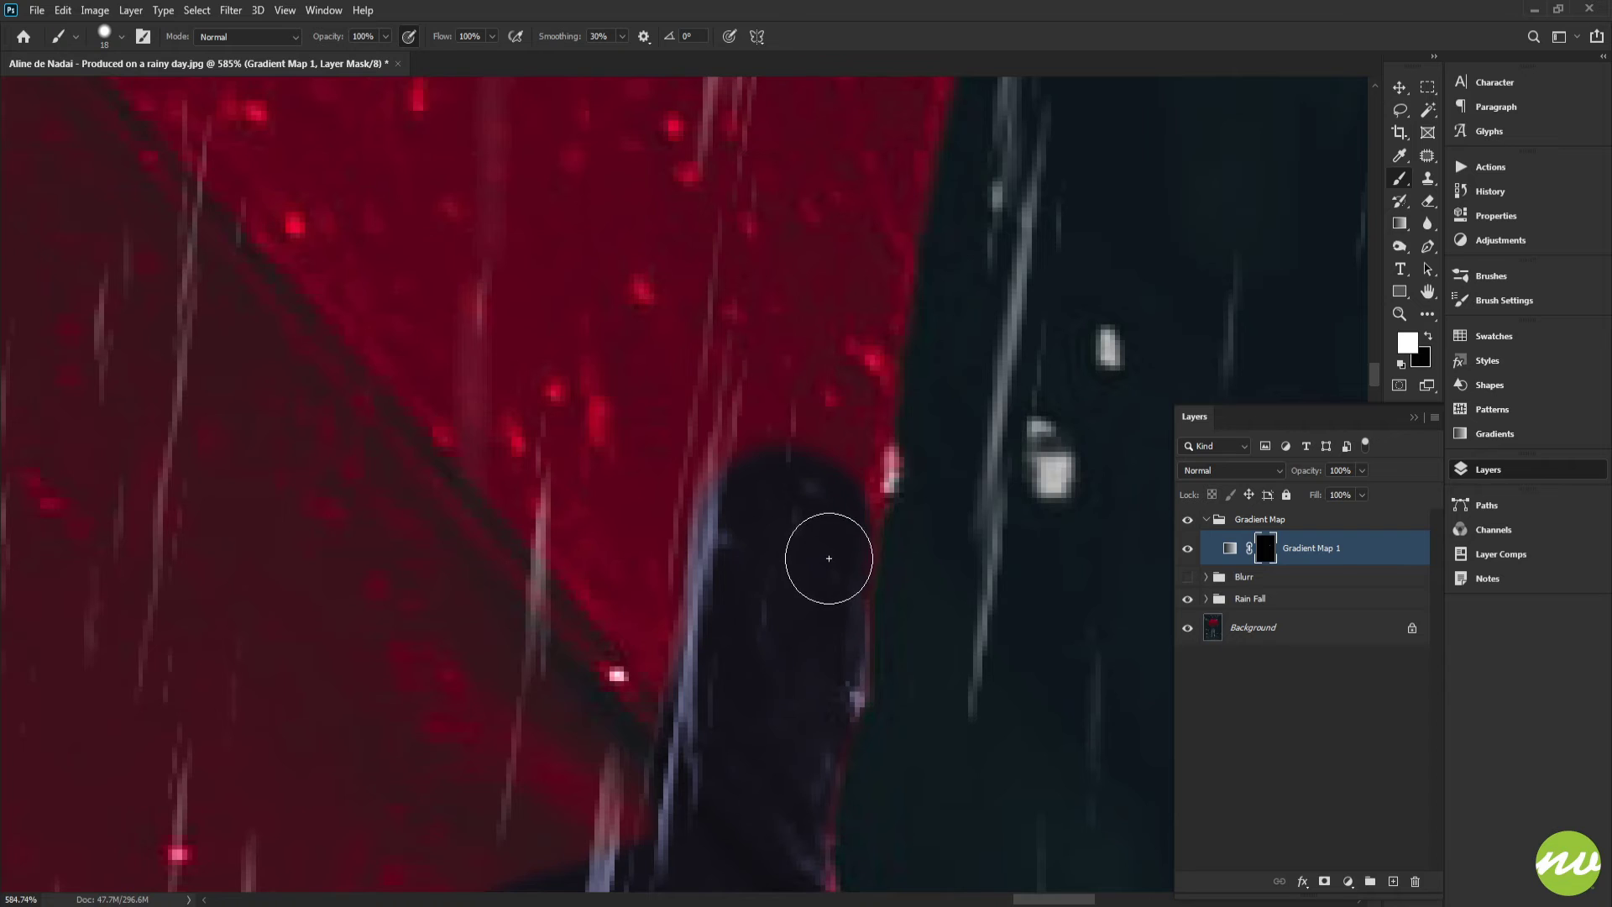
Paint white over the dark umbrella tip beside the red canopy to restore the grade on it
mouse_move(846, 499)
left_mouse_down()
mouse_move(877, 302)
mouse_move(812, 565)
left_mouse_up()
left_click_drag(825, 428, 798, 625)
mouse_move(822, 426)
left_mouse_down()
mouse_move(778, 670)
mouse_move(849, 367)
mouse_move(765, 690)
left_mouse_up()
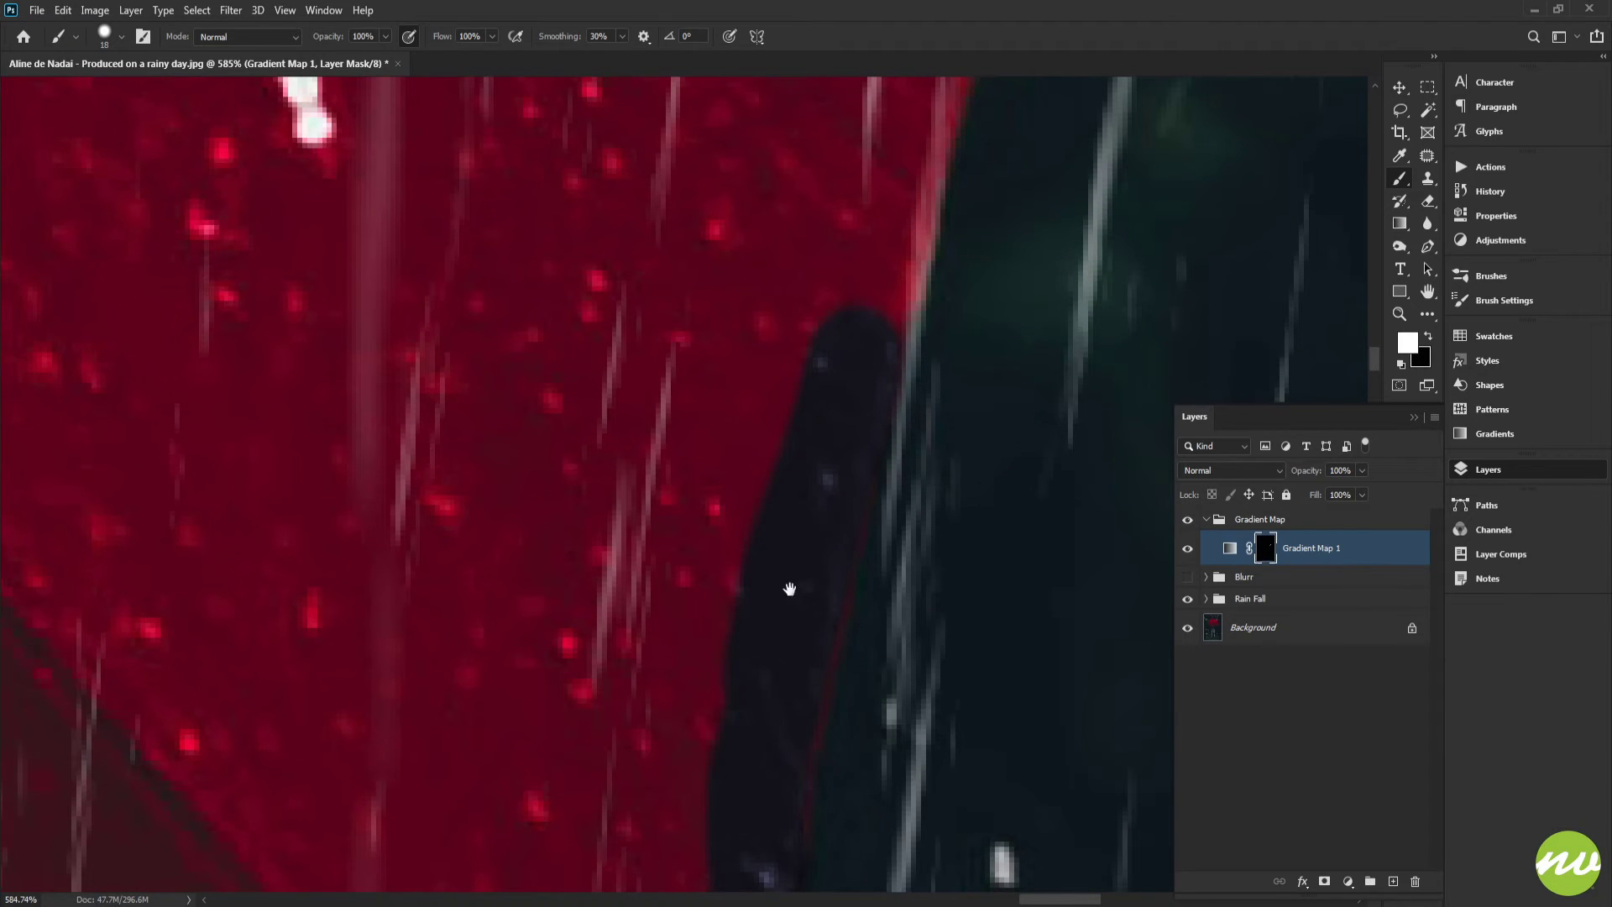
left_click_drag(873, 202, 819, 585)
left_click_drag(868, 450, 801, 735)
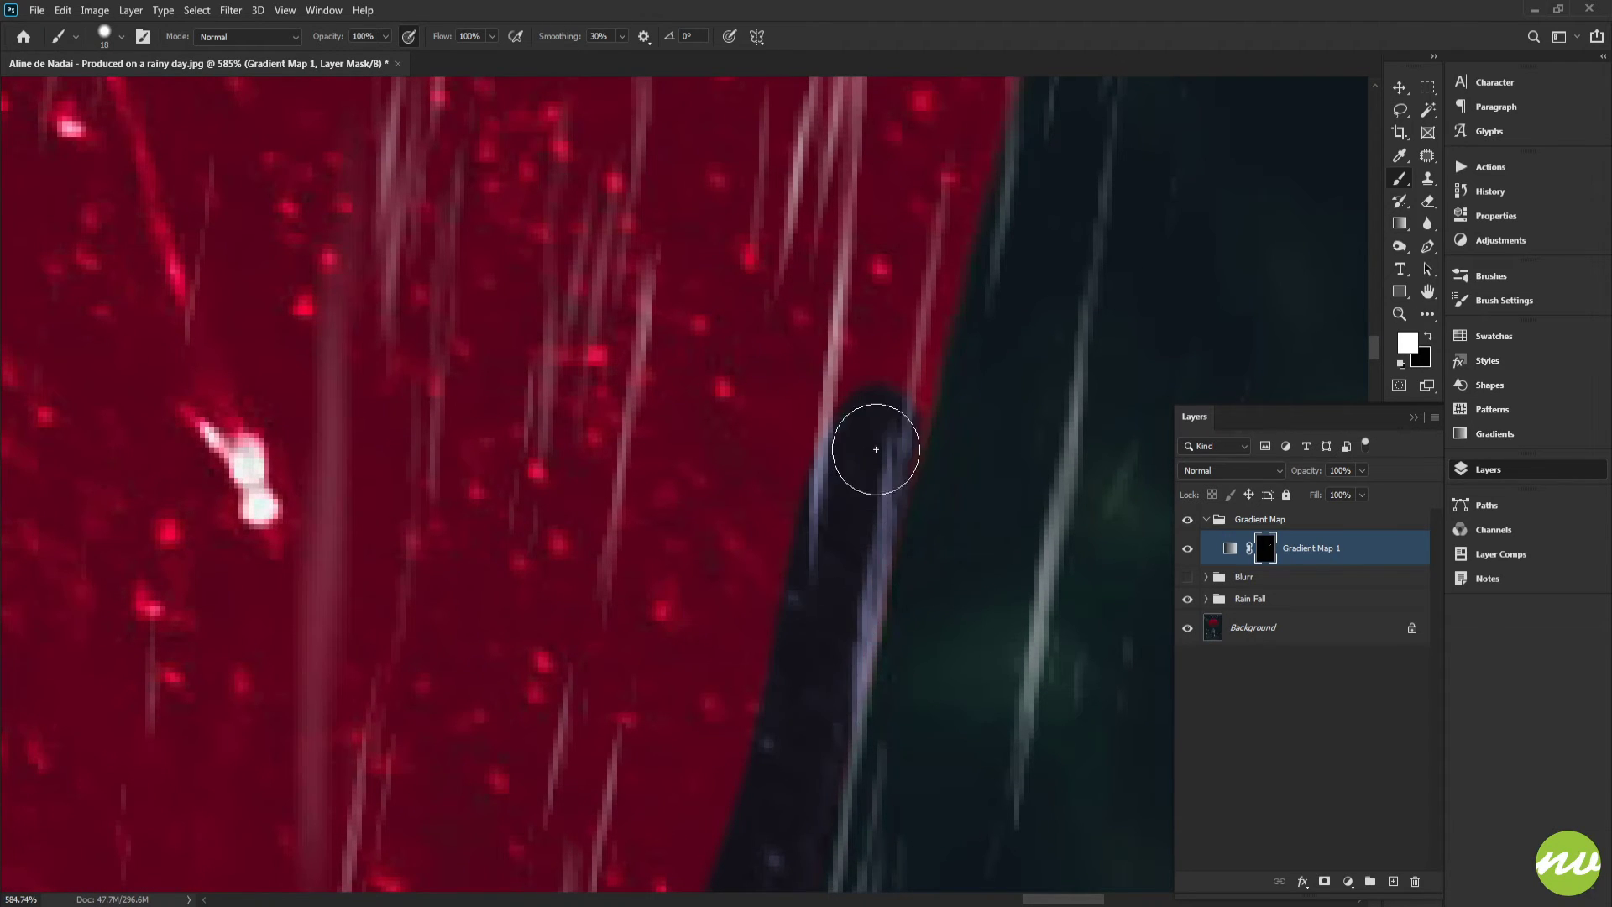
left_click_drag(875, 449, 823, 689)
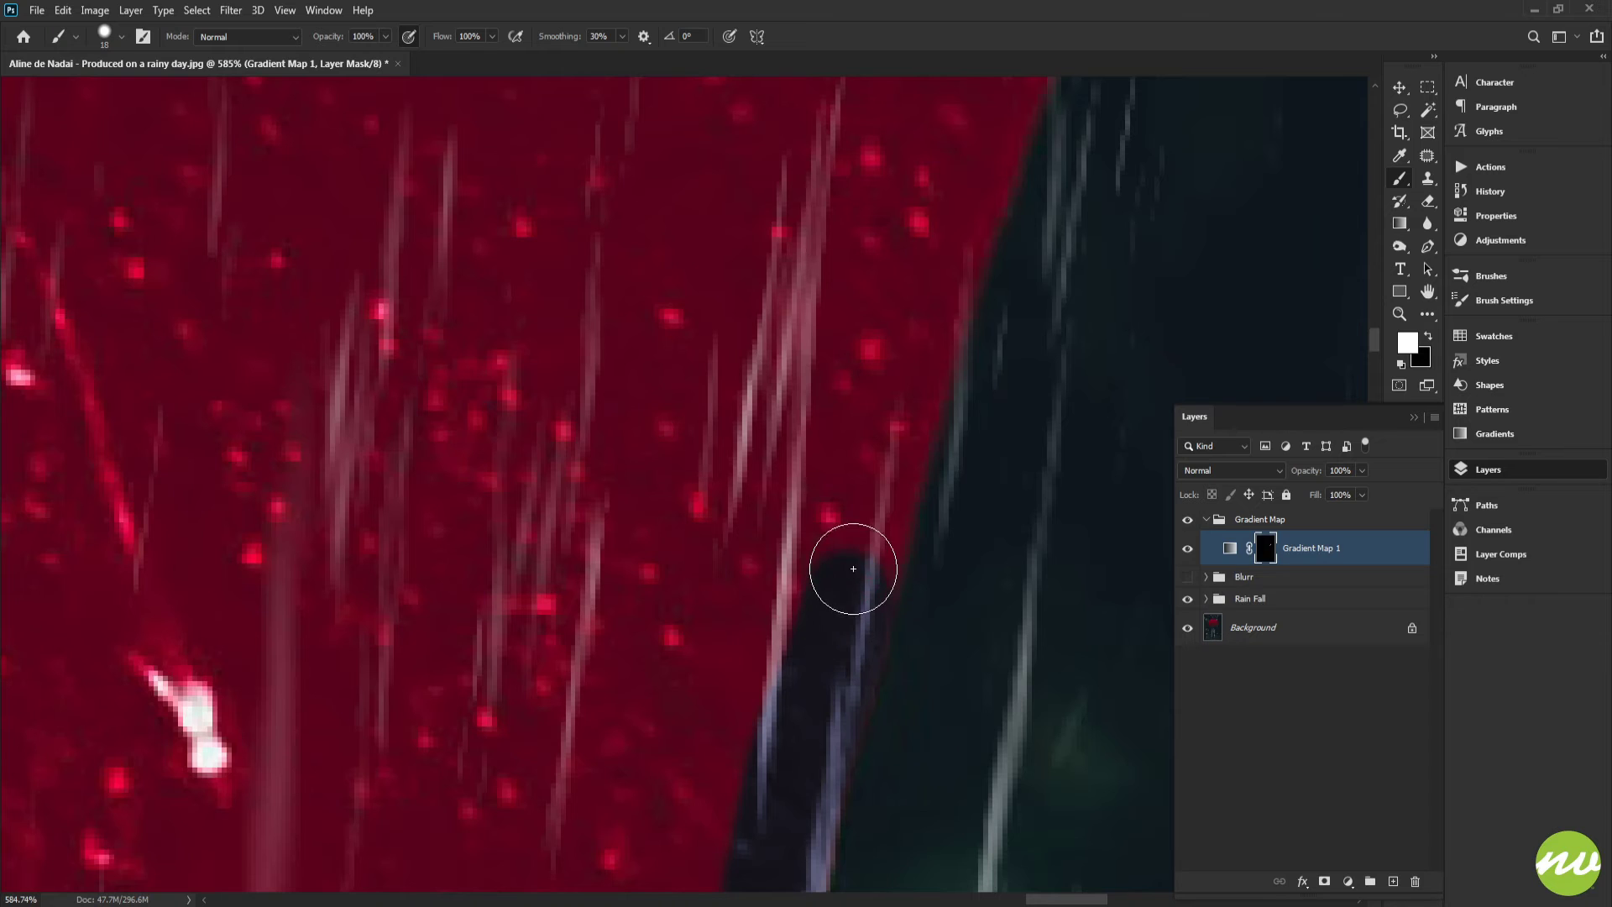
left_click_drag(889, 405, 843, 581)
Alternate black and white to refine the mask edge along the umbrella tip and its outer rim
key("x")
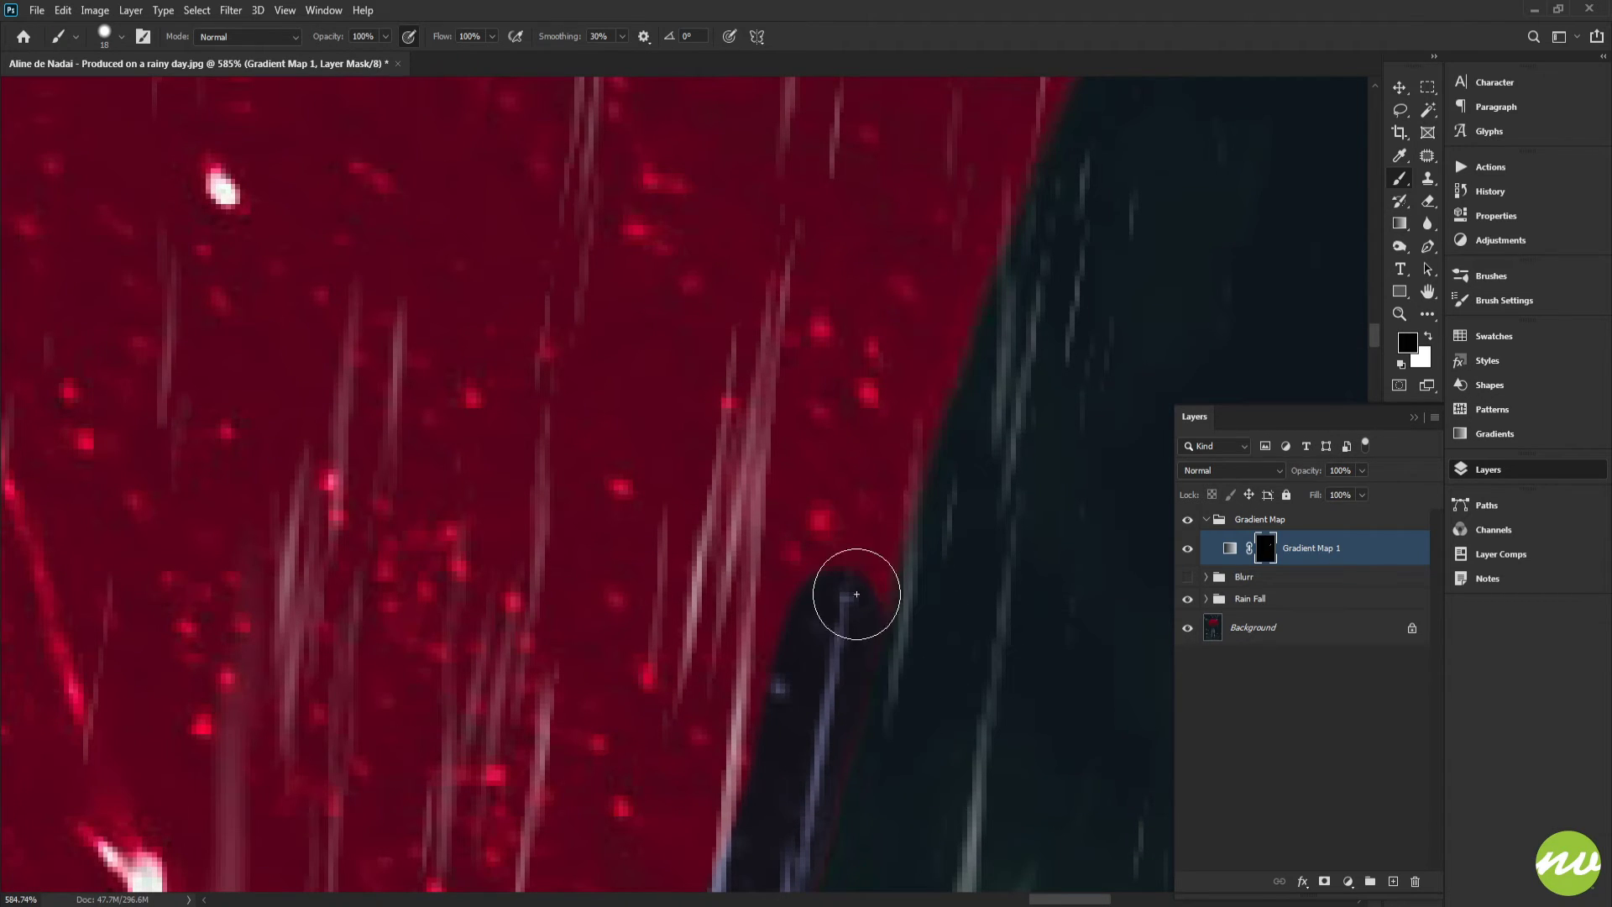
left_click_drag(883, 423, 864, 472)
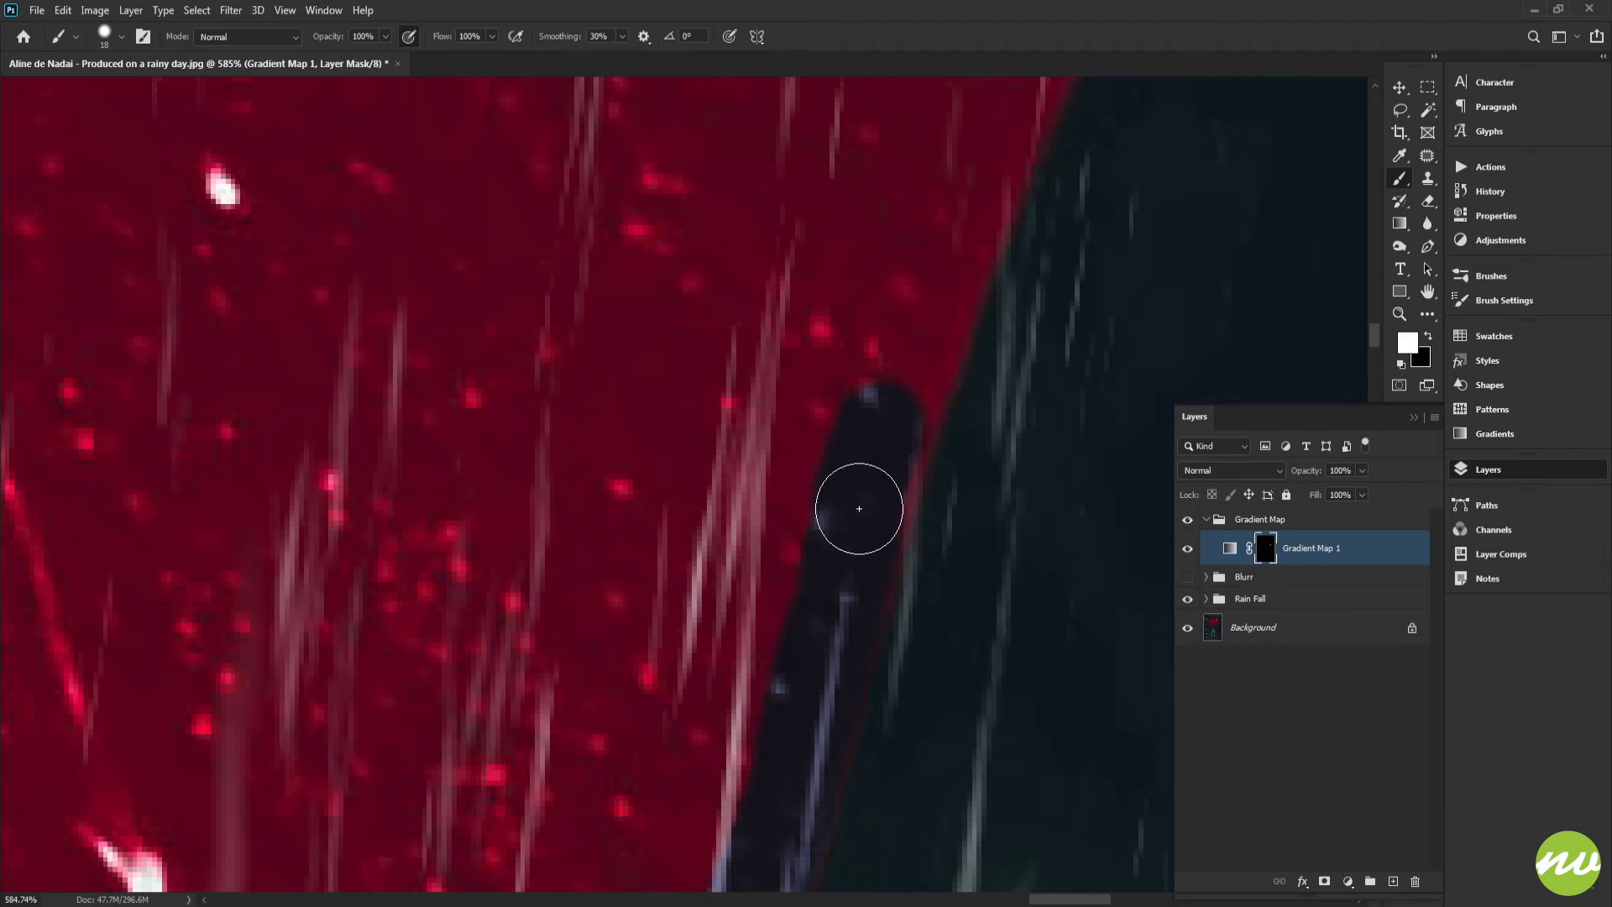
left_click_drag(885, 407, 821, 554)
mouse_move(864, 436)
left_mouse_down()
mouse_move(782, 666)
mouse_move(837, 512)
mouse_move(792, 619)
left_mouse_up()
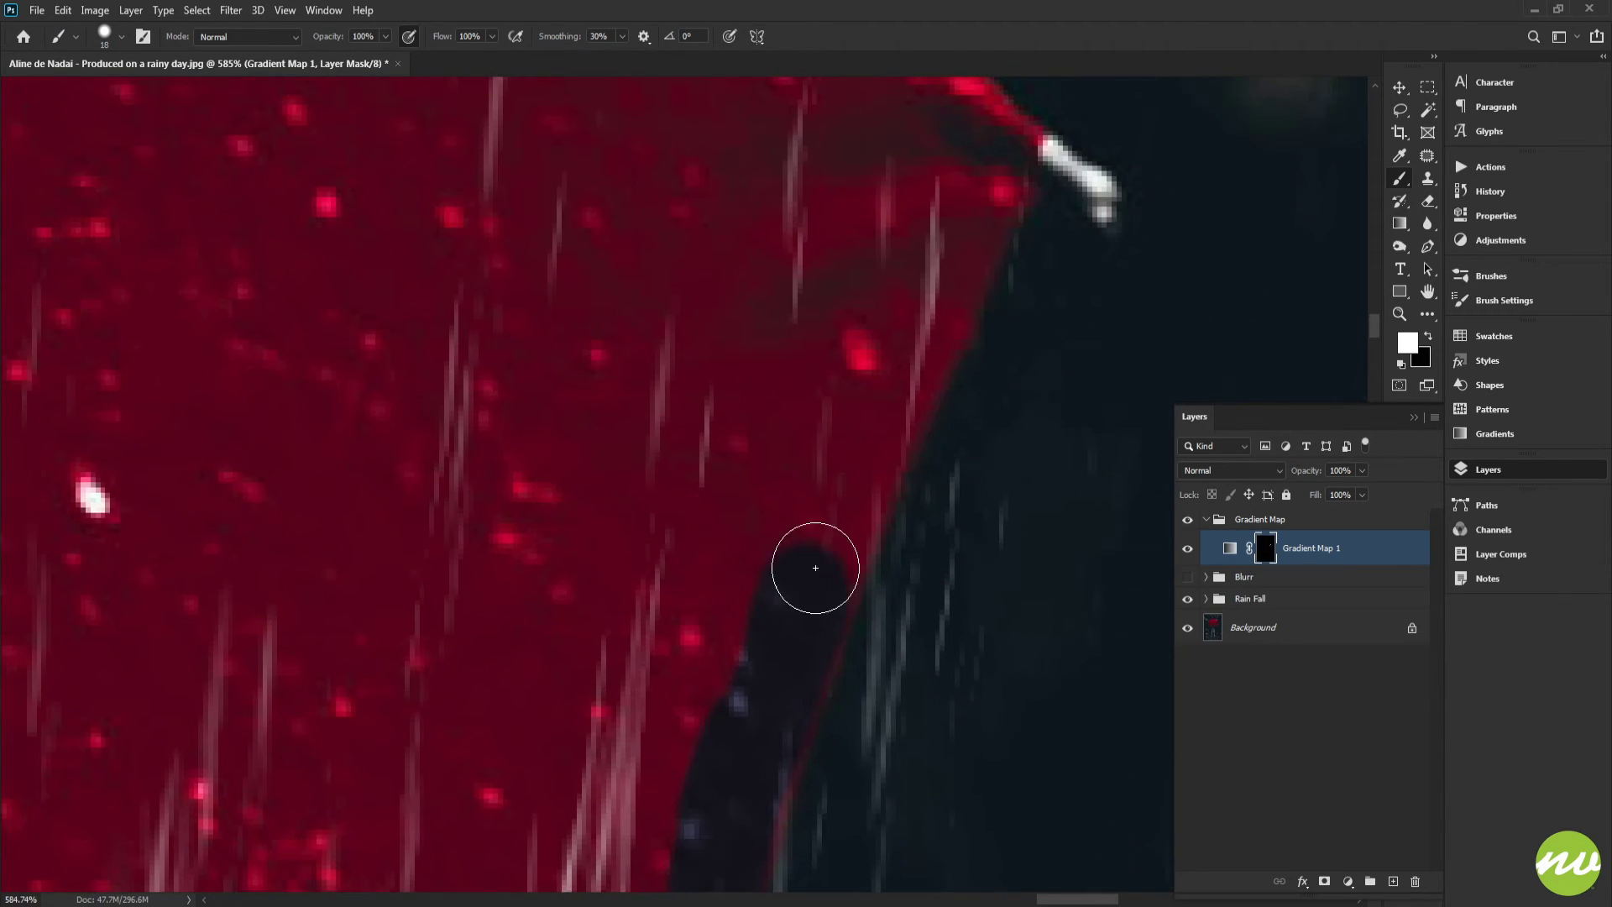
left_click_drag(937, 313, 821, 549)
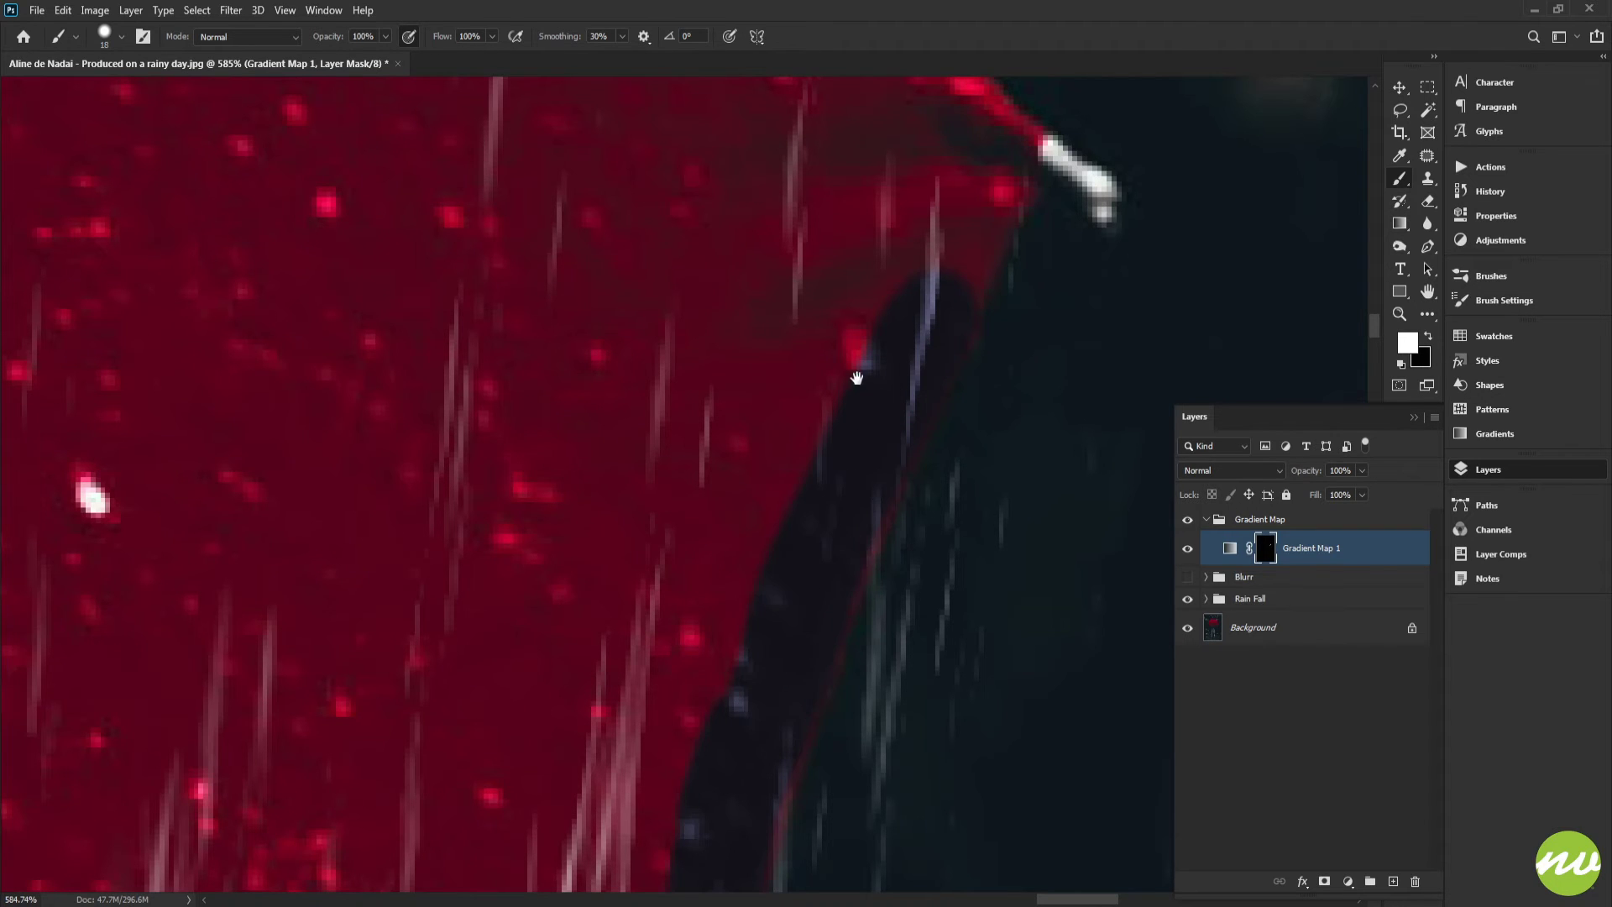
mouse_move(857, 377)
left_mouse_down()
mouse_move(777, 616)
mouse_move(818, 609)
mouse_move(866, 530)
mouse_move(913, 417)
mouse_move(903, 399)
mouse_move(919, 424)
mouse_move(836, 402)
mouse_move(901, 542)
mouse_move(873, 513)
left_mouse_up()
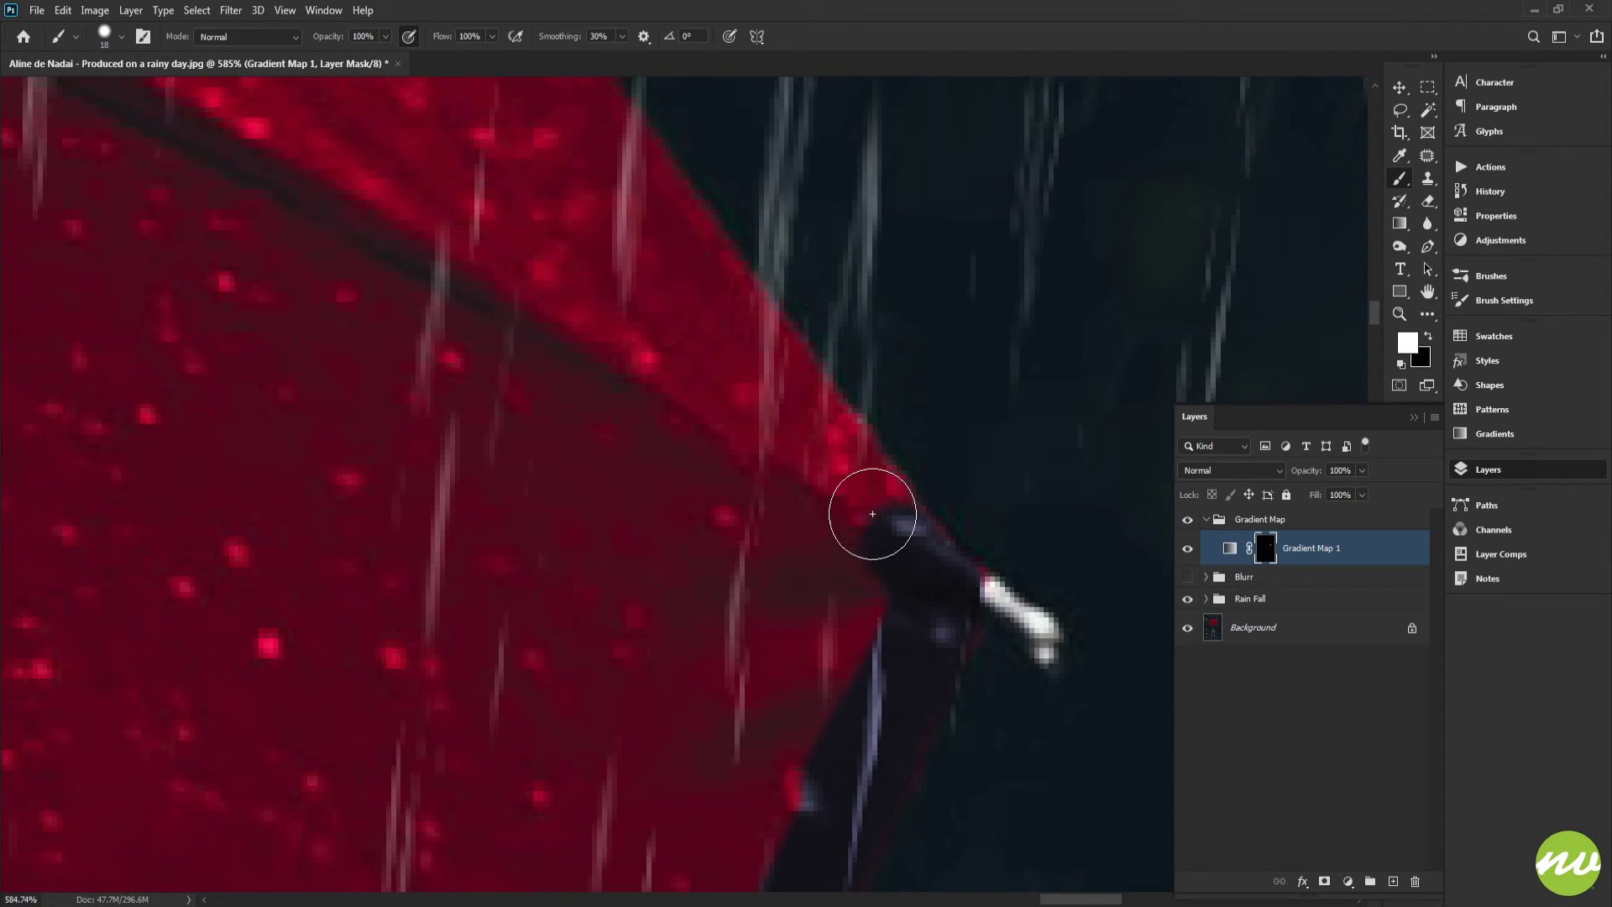
left_click(649, 208, "shift")
left_click_drag(650, 210, 821, 632)
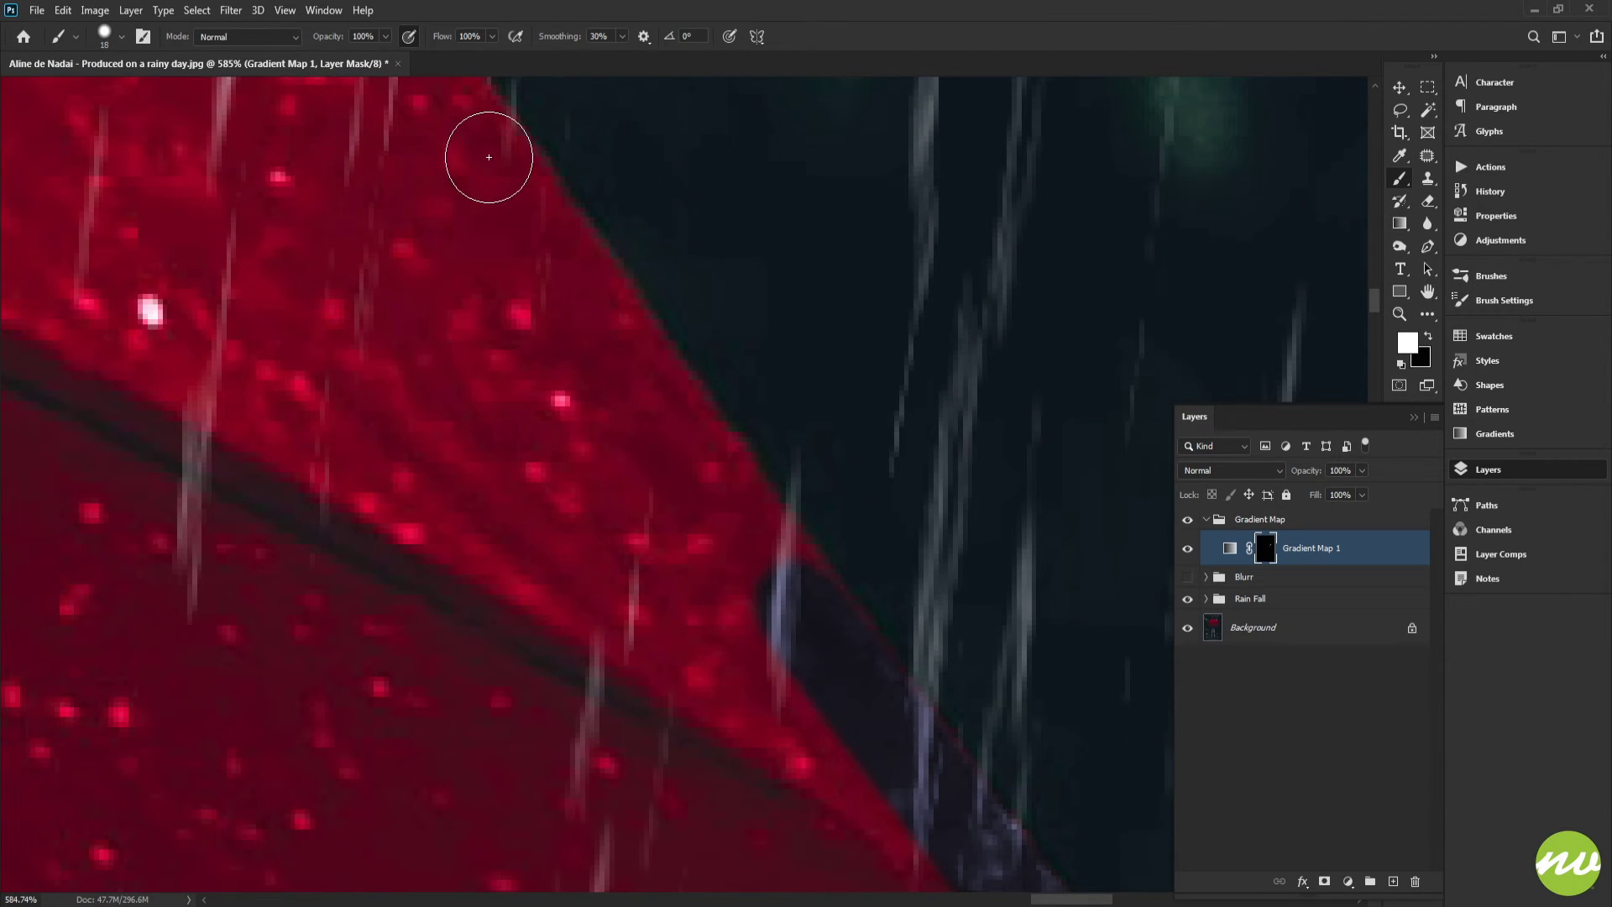
Paint white on the mask along the umbrella's outer rim down to the dark tip to apply the grade there
left_click(489, 157, "shift")
mouse_move(487, 156)
left_mouse_down()
mouse_move(479, 169)
mouse_move(669, 502)
mouse_move(588, 399)
mouse_move(705, 601)
left_mouse_up()
left_click_drag(643, 510, 721, 626)
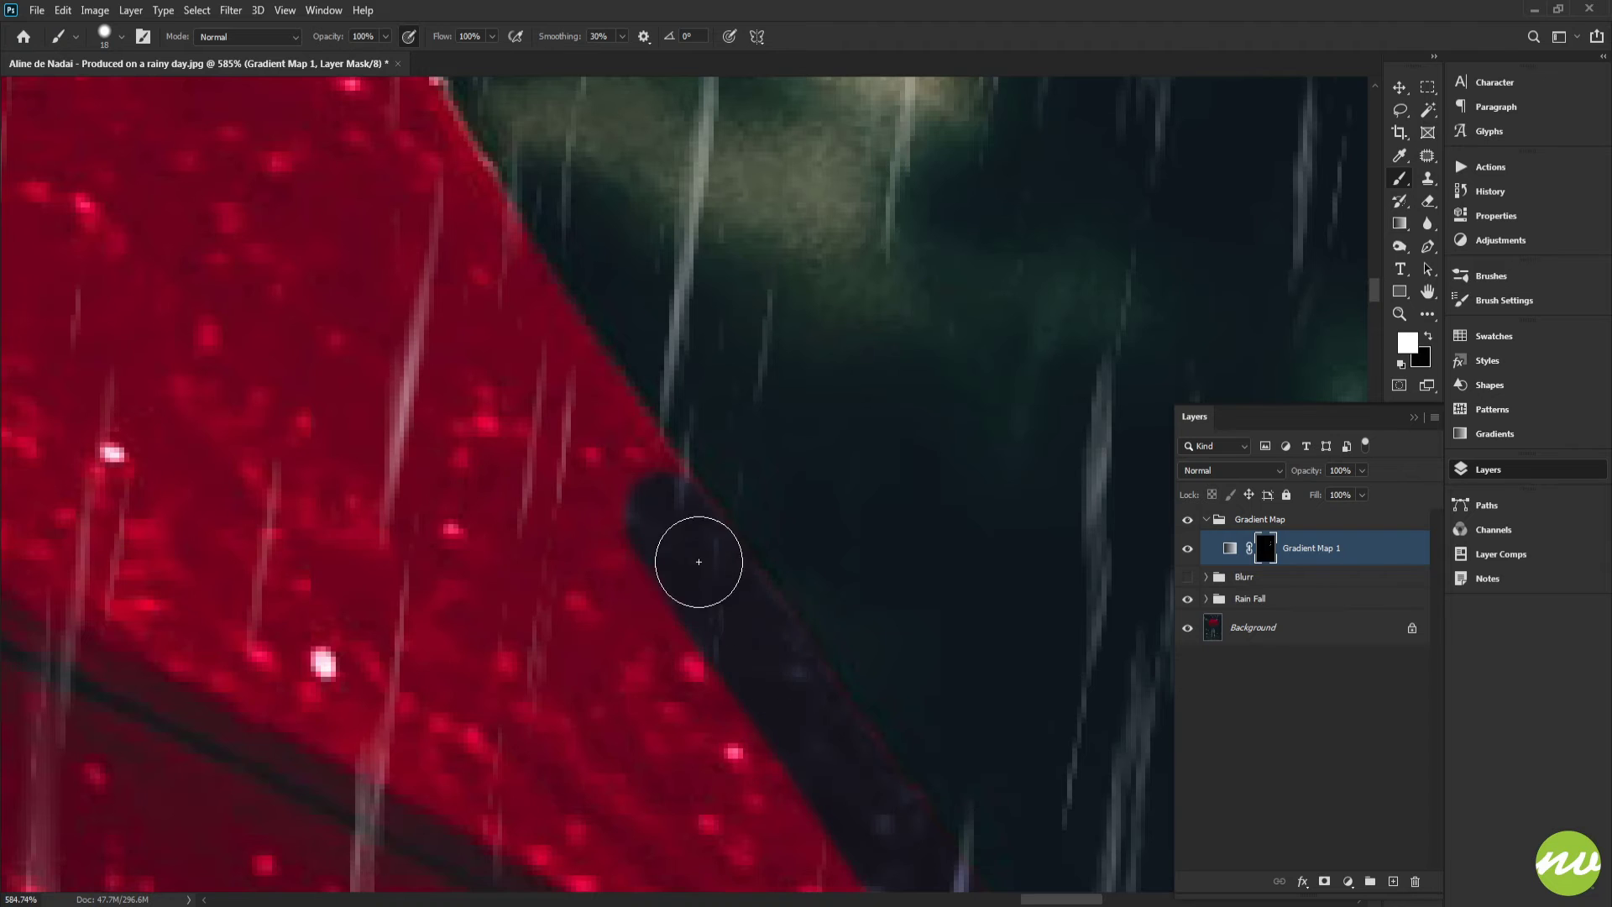
mouse_move(643, 504)
left_mouse_down()
mouse_move(817, 731)
mouse_move(657, 502)
mouse_move(563, 322)
mouse_move(657, 505)
mouse_move(774, 676)
mouse_move(594, 405)
mouse_move(817, 719)
left_mouse_up()
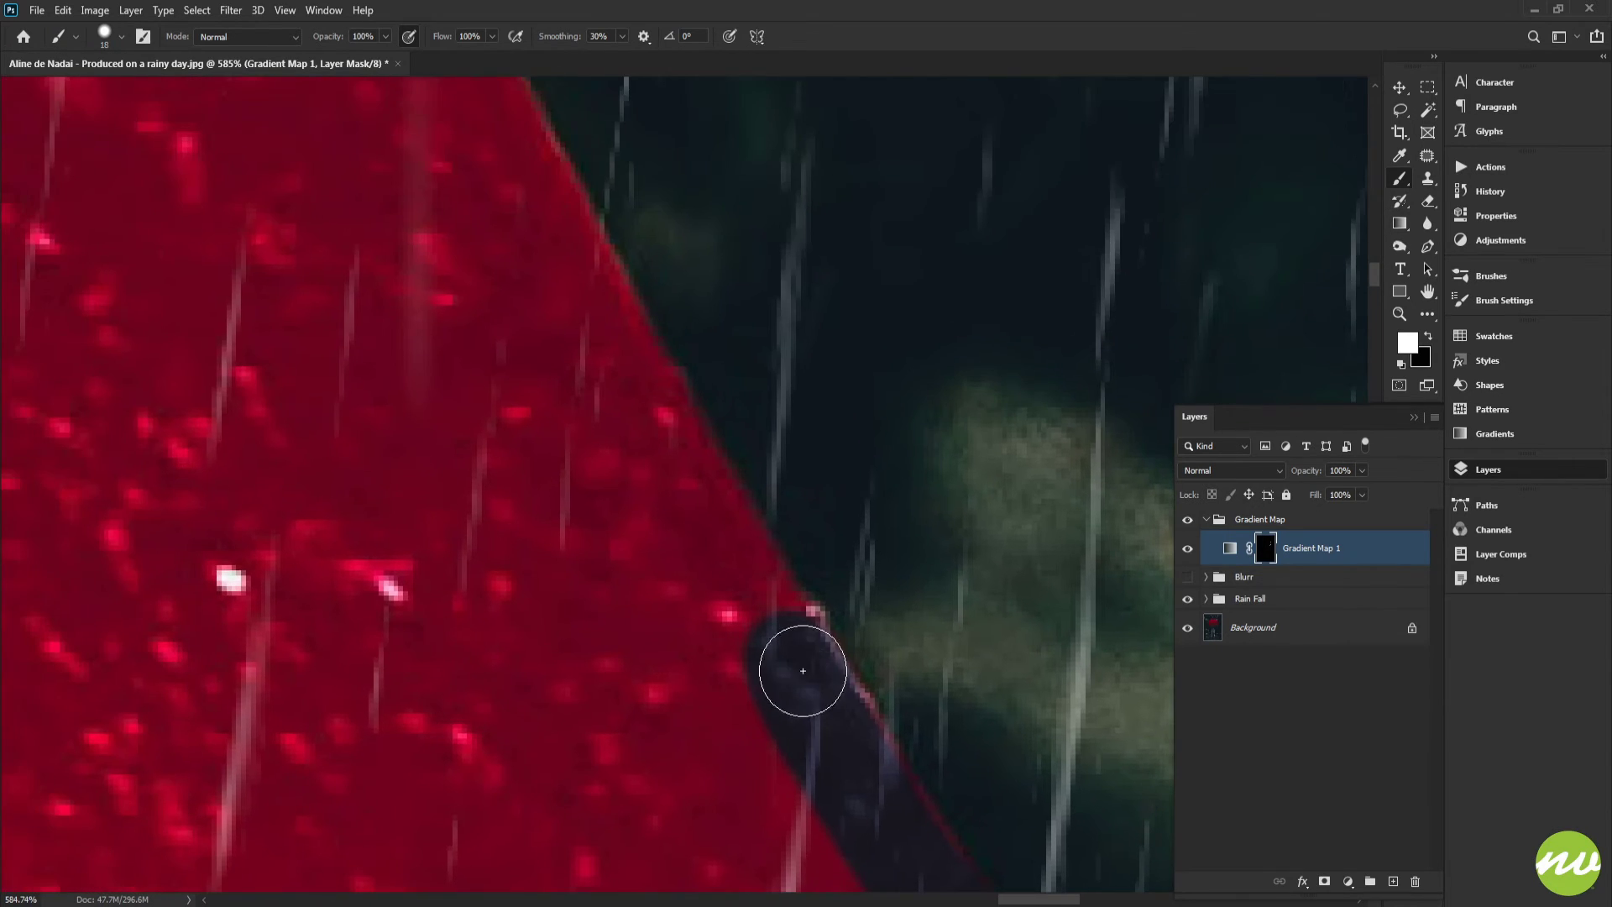
Extend the white mask strokes along the canopy edge just above the dark umbrella tip
left_click_drag(771, 624, 727, 557)
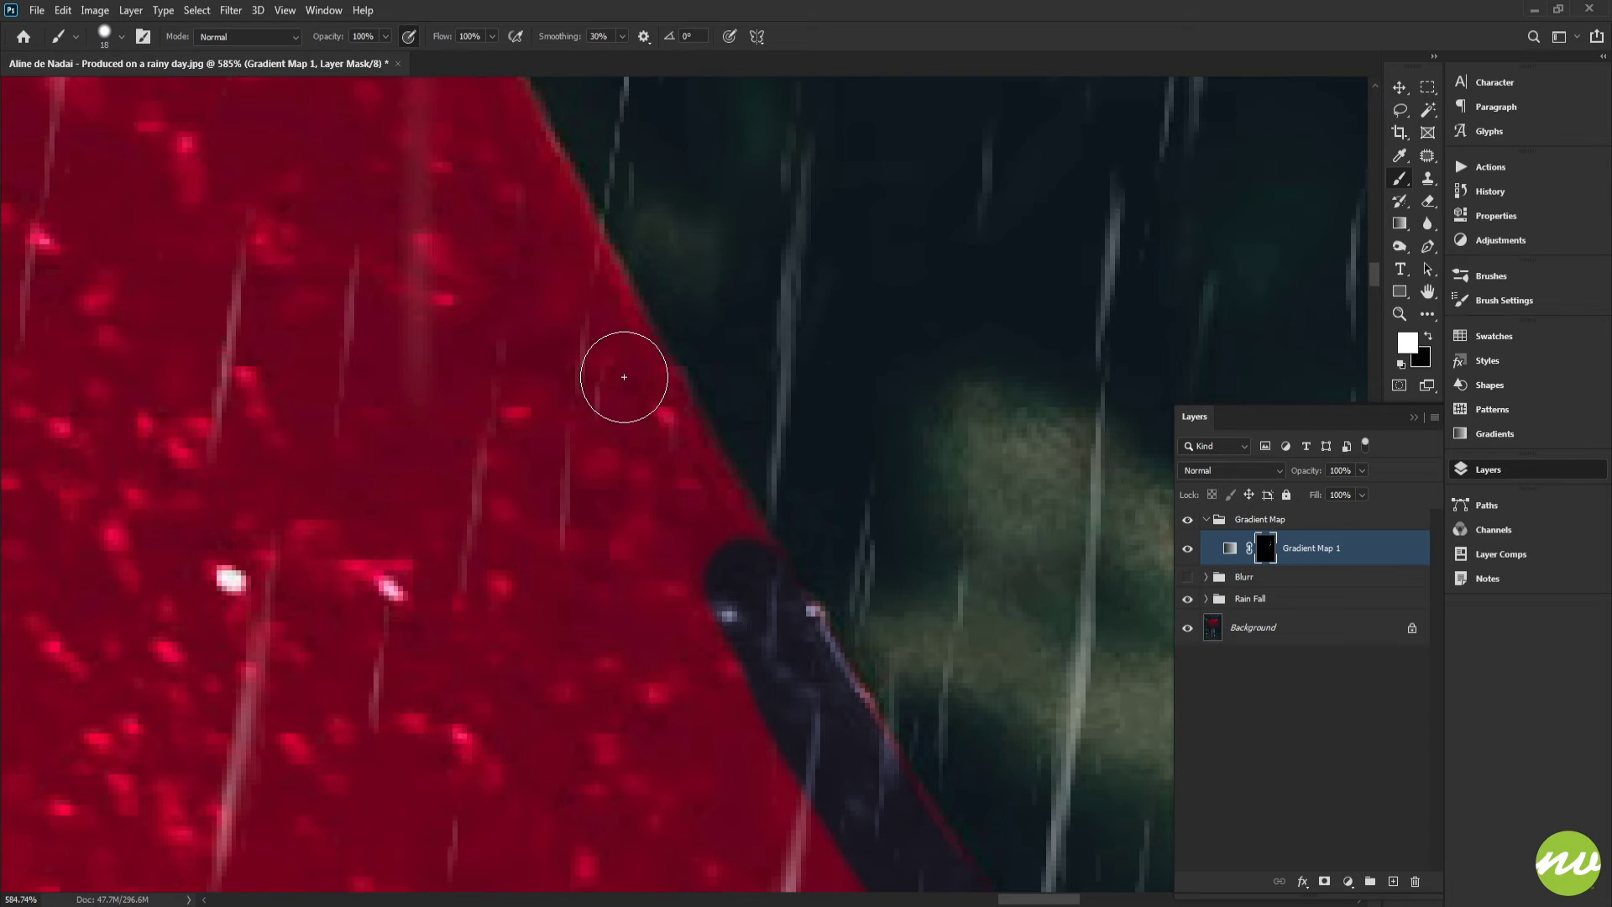
left_click(623, 378, "shift")
left_click_drag(573, 294, 703, 542)
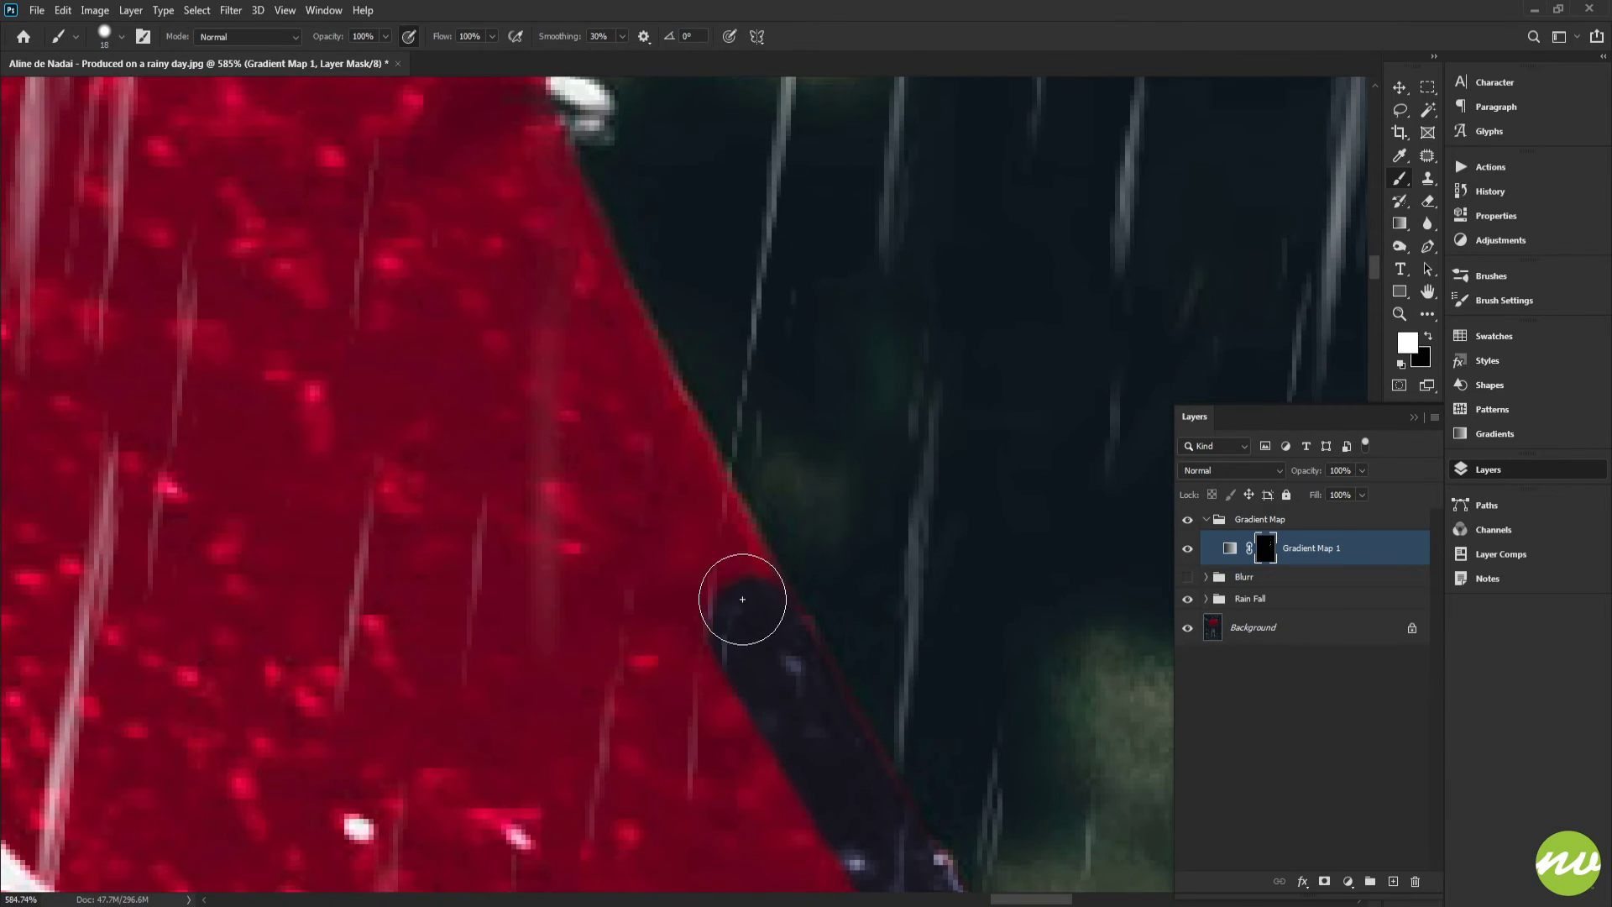
mouse_move(742, 599)
left_mouse_down()
mouse_move(634, 397)
mouse_move(755, 670)
mouse_move(639, 375)
left_mouse_up()
left_click_drag(634, 447, 945, 576)
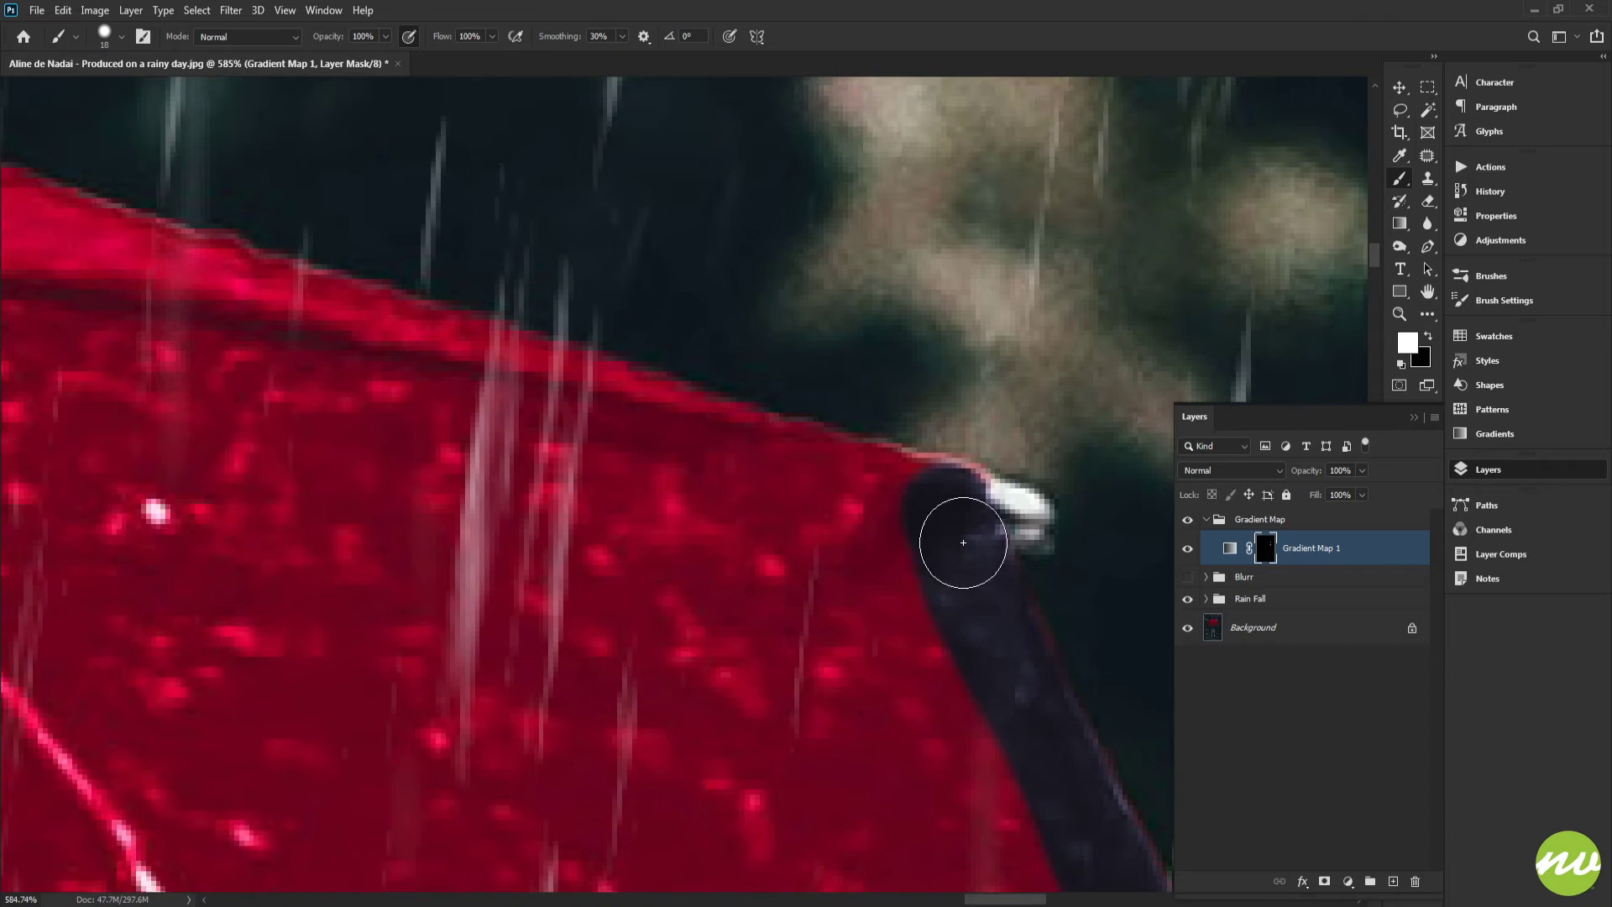
Paint white along the dark rim band of the next canopy panel, following the edge of the red fabric
mouse_move(936, 507)
left_mouse_down()
mouse_move(612, 413)
mouse_move(660, 447)
mouse_move(972, 533)
left_mouse_up()
mouse_move(680, 467)
left_mouse_down()
mouse_move(927, 660)
mouse_move(837, 585)
mouse_move(490, 487)
mouse_move(849, 614)
mouse_move(776, 576)
mouse_move(568, 503)
mouse_move(897, 653)
mouse_move(645, 550)
mouse_move(642, 564)
left_mouse_up()
left_click_drag(949, 678, 681, 618)
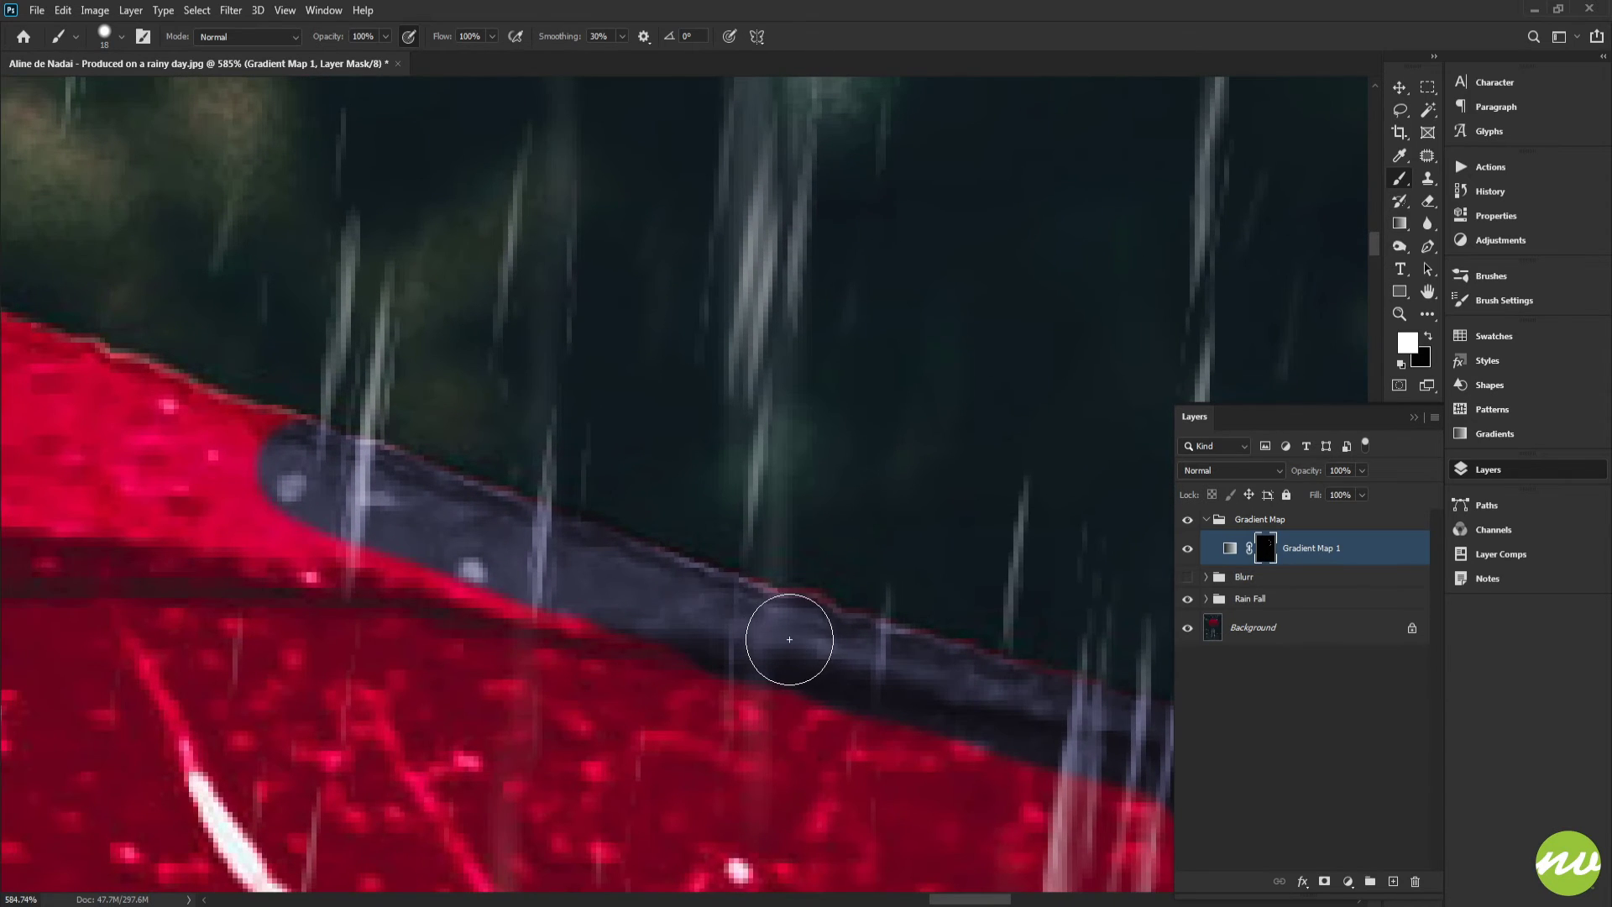
mouse_move(319, 470)
left_mouse_down()
mouse_move(878, 685)
mouse_move(306, 467)
mouse_move(936, 623)
mouse_move(849, 576)
mouse_move(759, 561)
mouse_move(706, 518)
mouse_move(592, 502)
mouse_move(958, 679)
mouse_move(774, 569)
mouse_move(629, 521)
mouse_move(504, 436)
left_mouse_up()
mouse_move(563, 468)
left_mouse_down()
mouse_move(1060, 414)
mouse_move(974, 396)
mouse_move(723, 401)
mouse_move(592, 432)
mouse_move(1053, 411)
mouse_move(983, 400)
mouse_move(747, 449)
mouse_move(839, 484)
left_mouse_up()
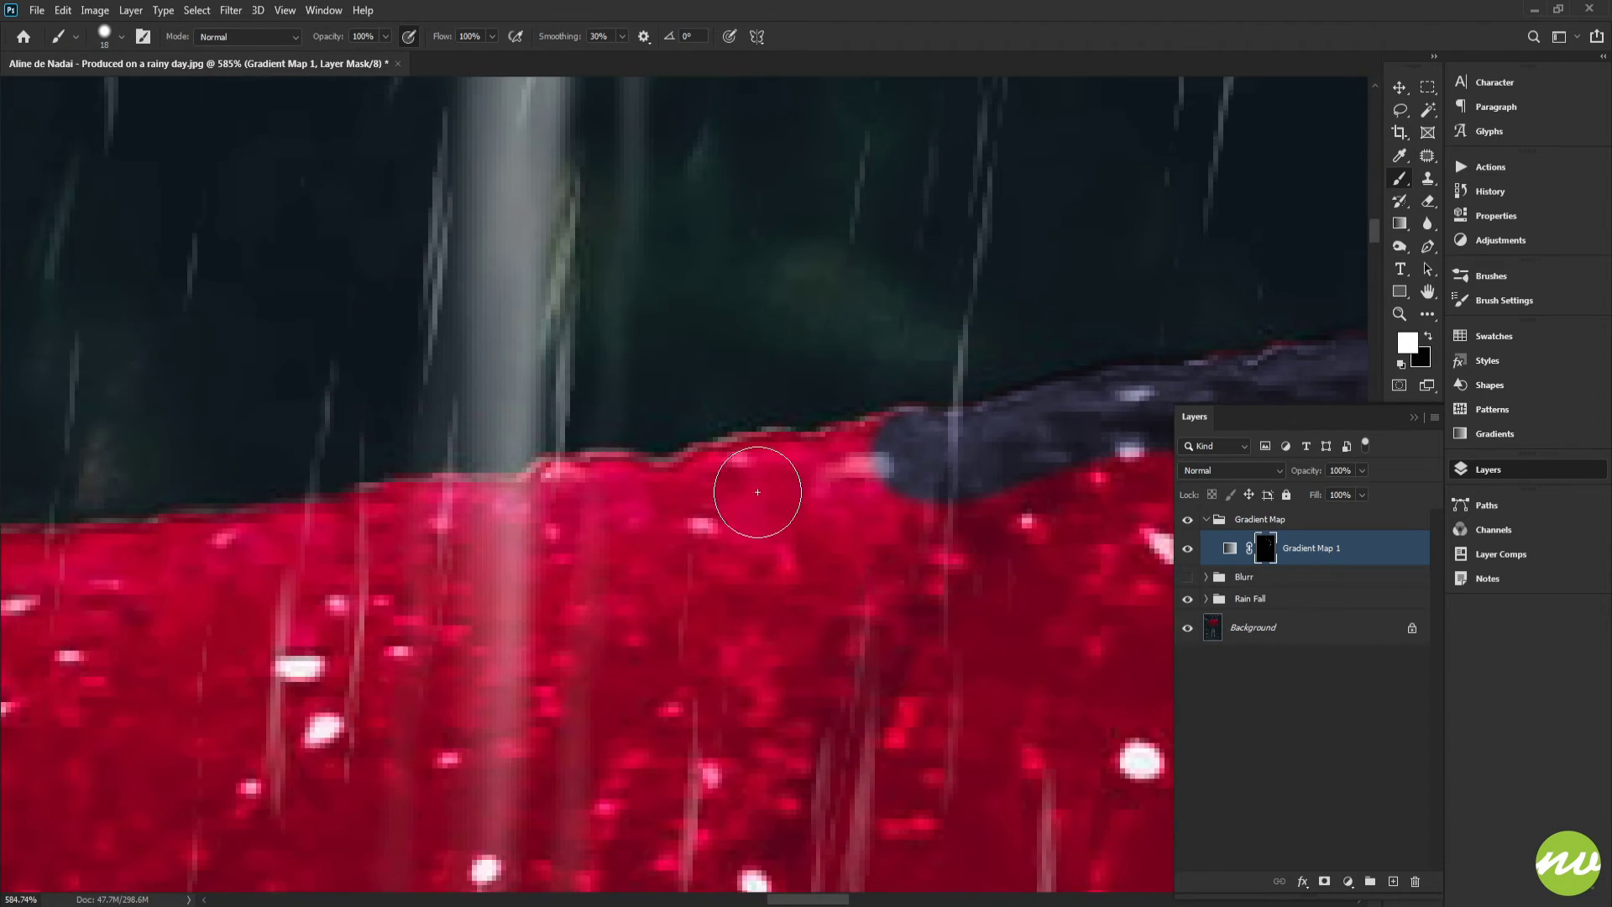
left_click_drag(575, 502, 906, 457)
left_click_drag(579, 511, 933, 476)
Rotate the view onto the umbrella's upper rim and paint white along its edge to grade the rim band
key("r")
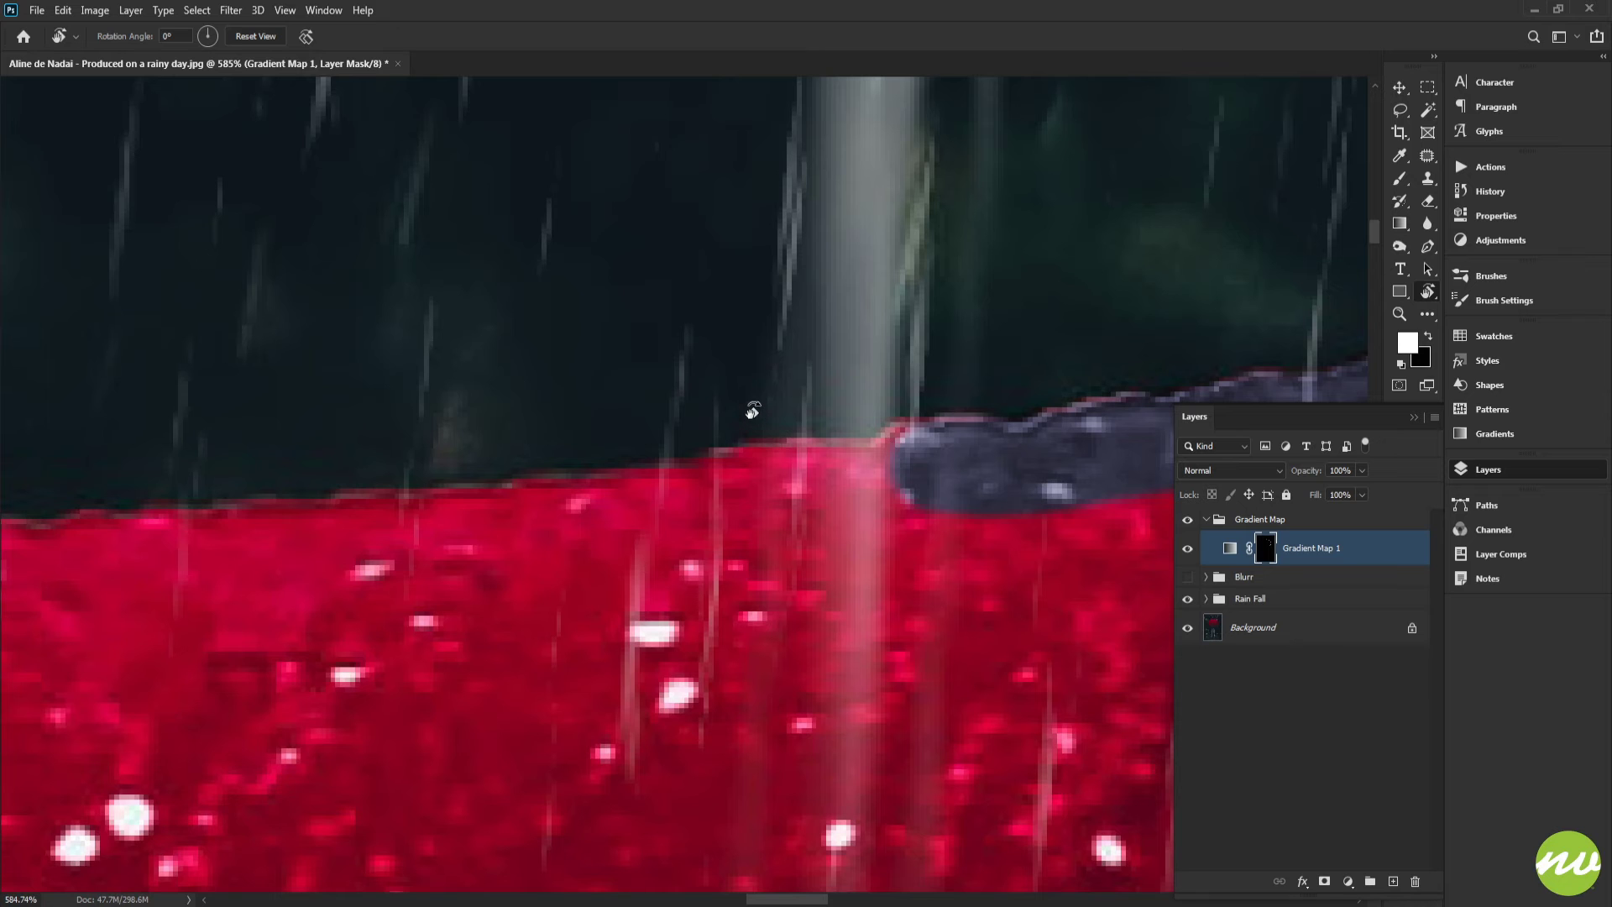
scroll(760, 420, "down", 10)
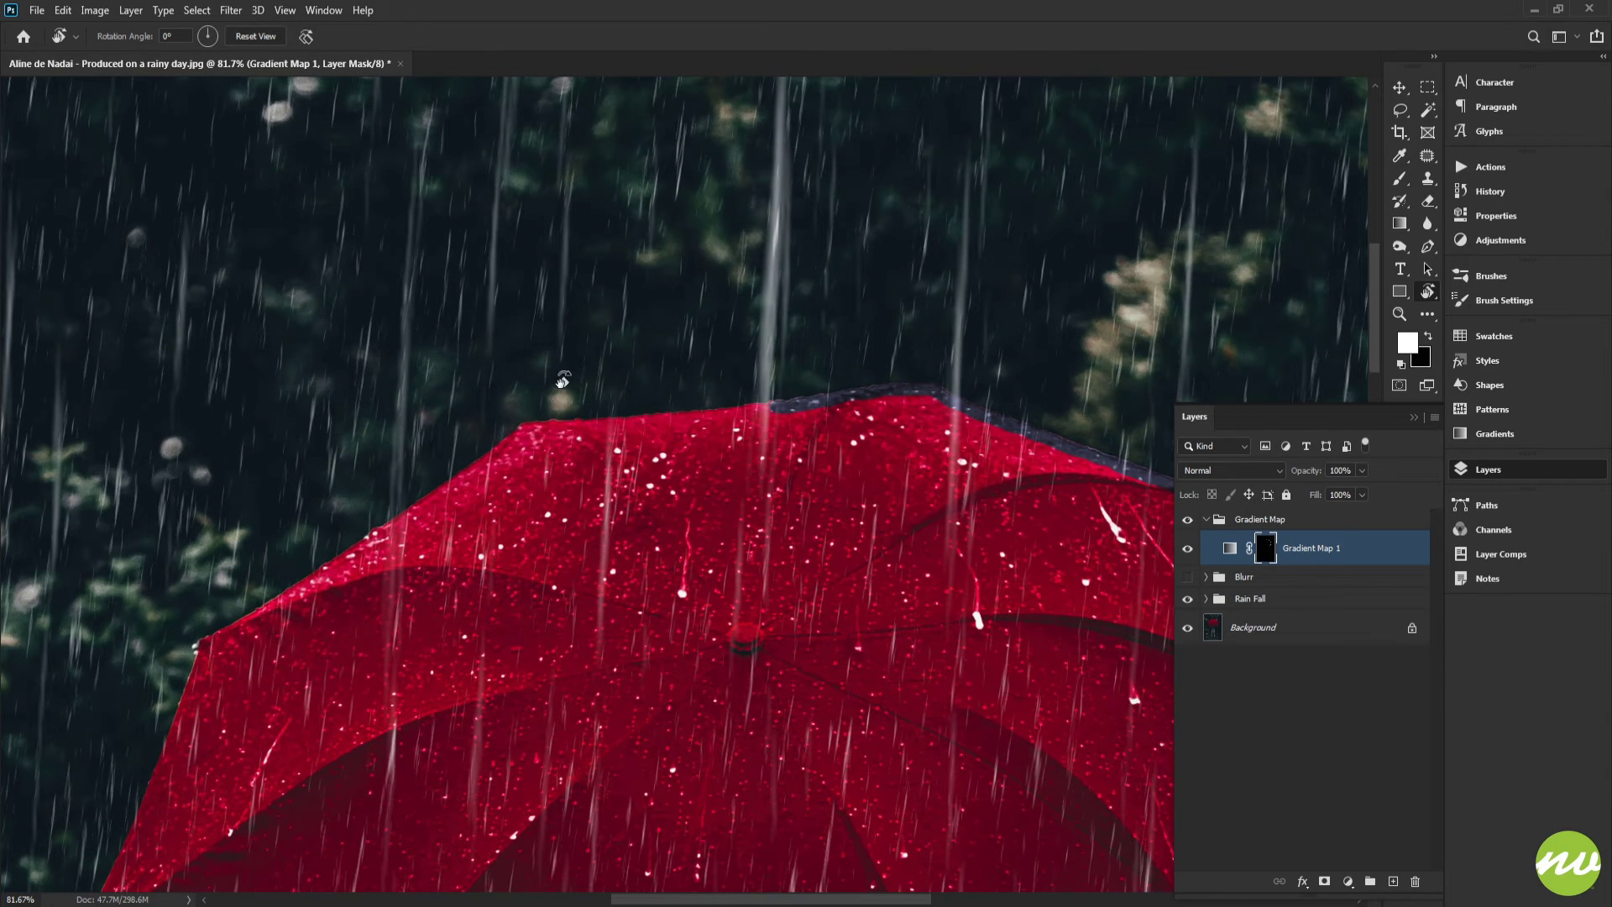
scroll(630, 387, "down", 5)
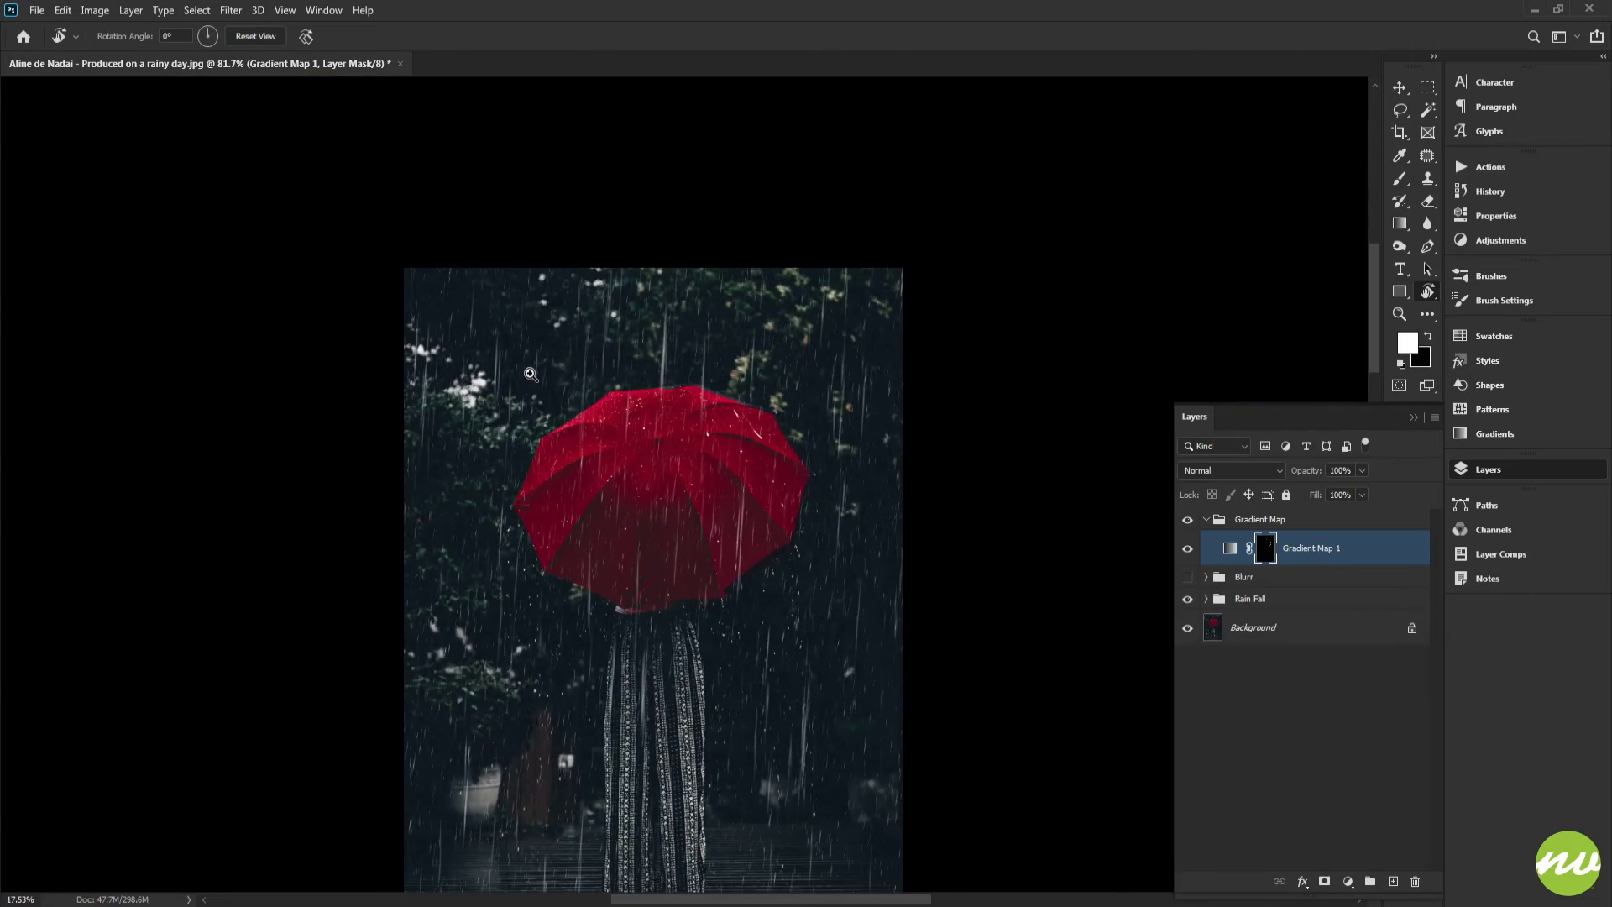
left_click_drag(595, 248, 665, 240)
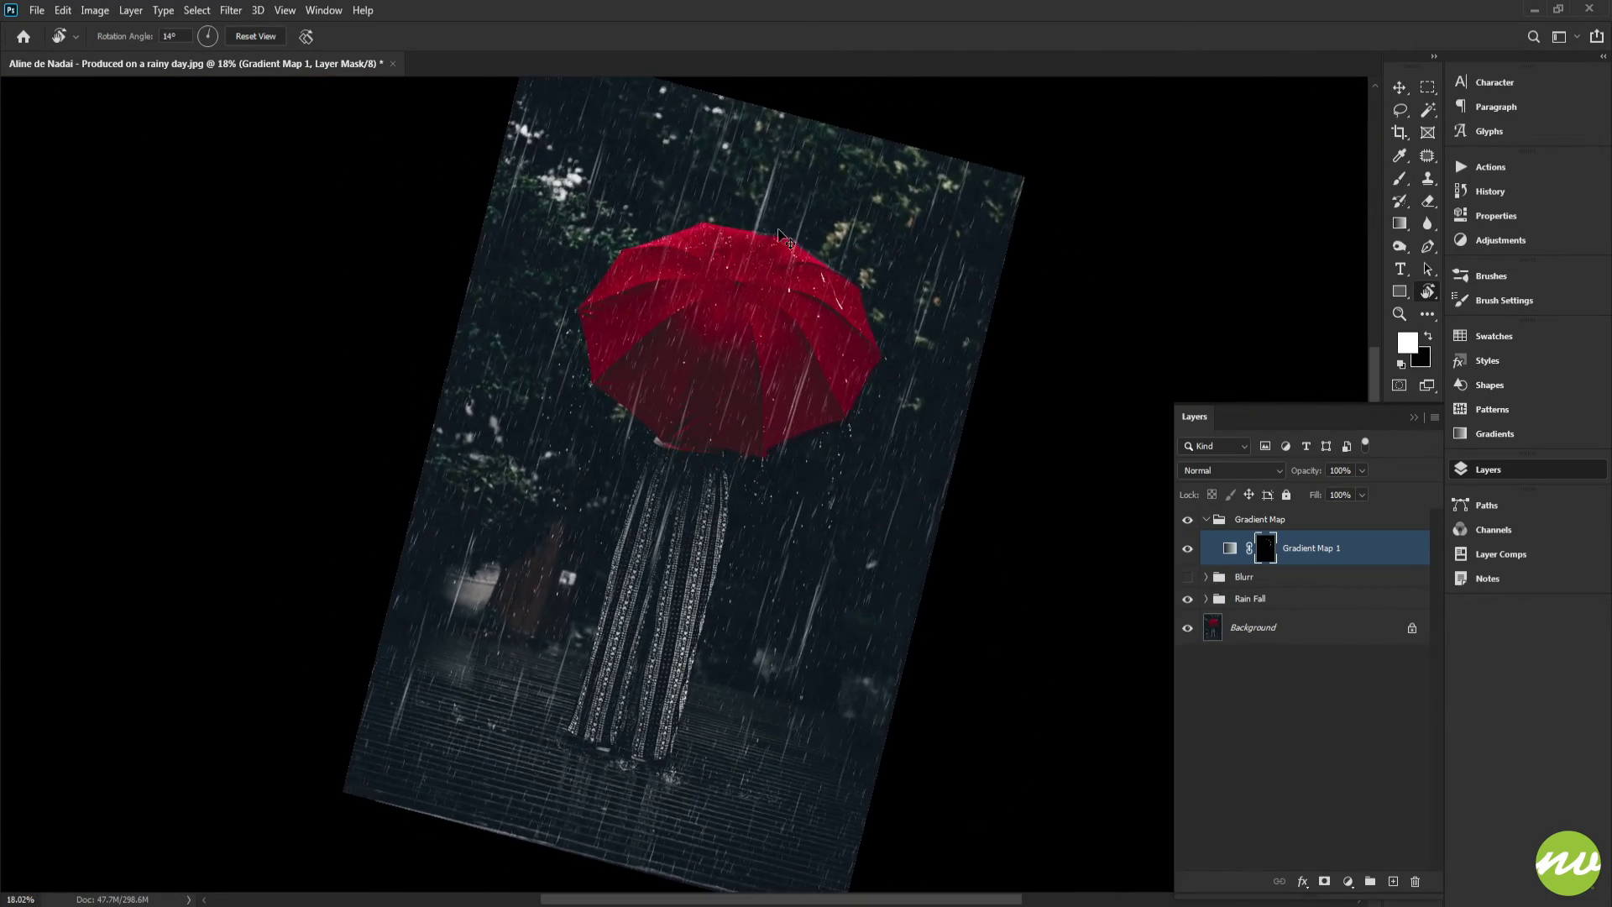
scroll(753, 224, "up", 7)
left_click_drag(677, 329, 746, 335)
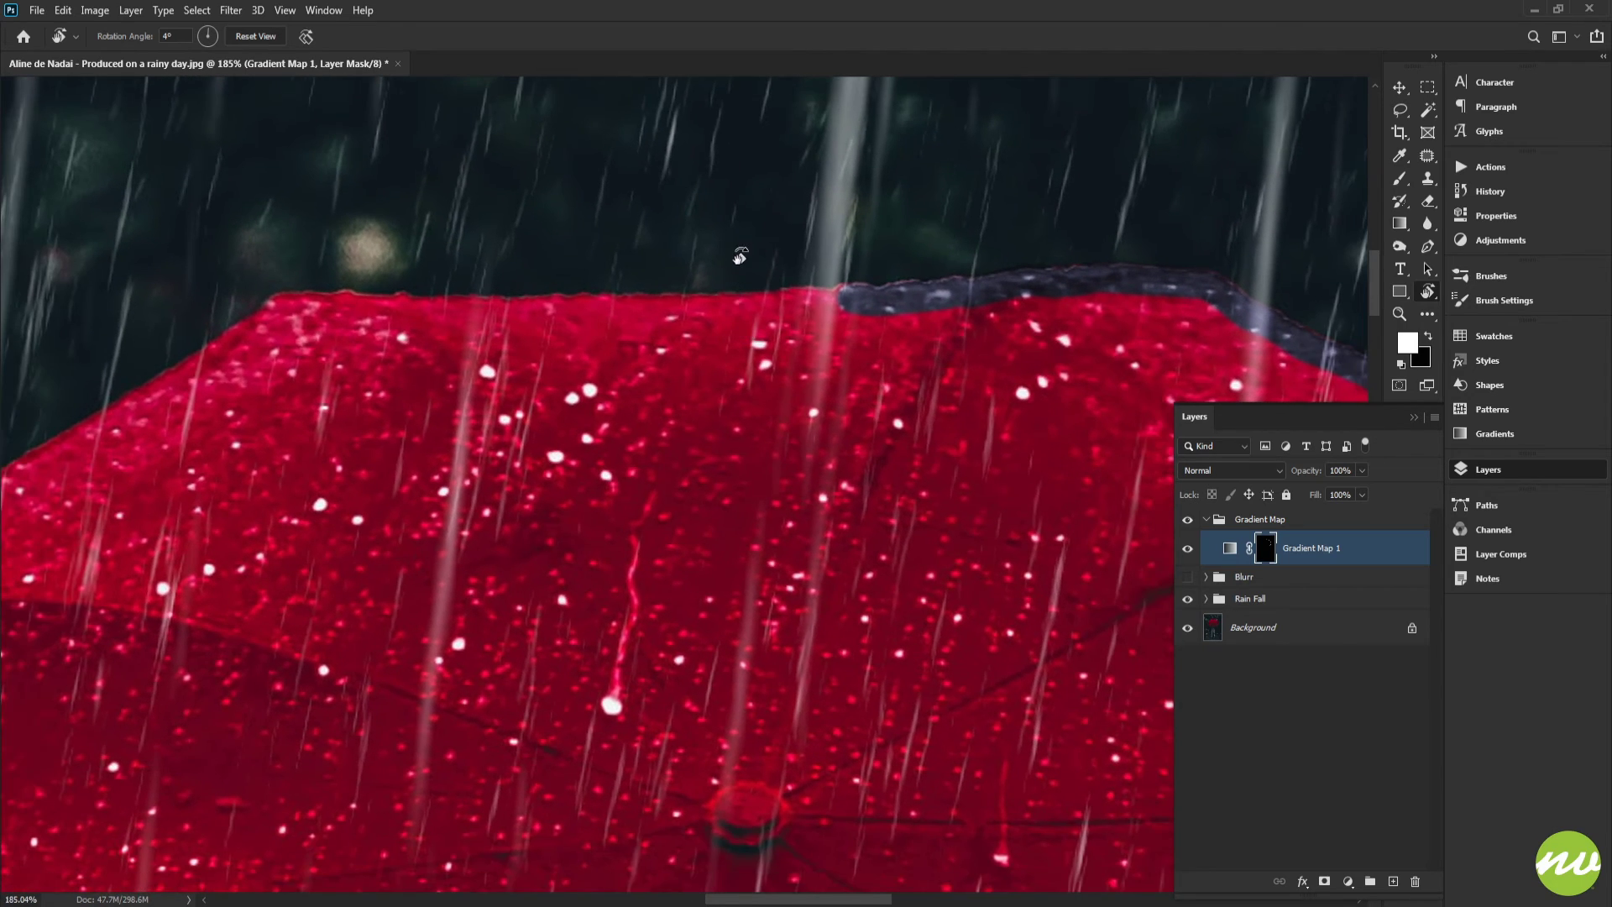
left_click_drag(740, 257, 742, 316)
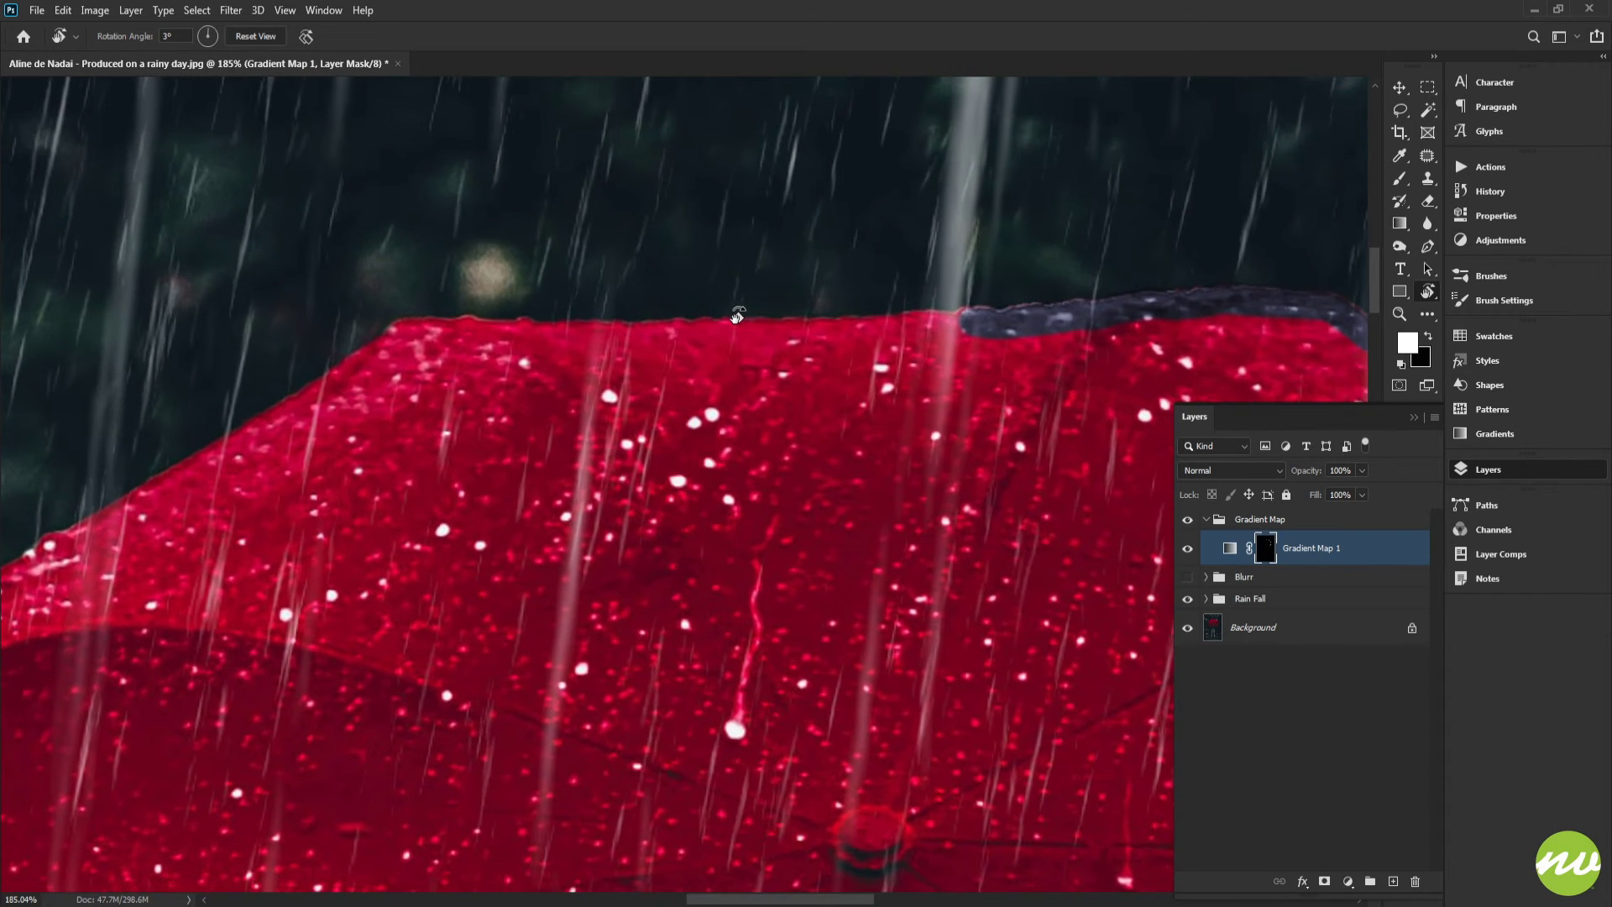
key("b")
scroll(818, 336, "up", 4)
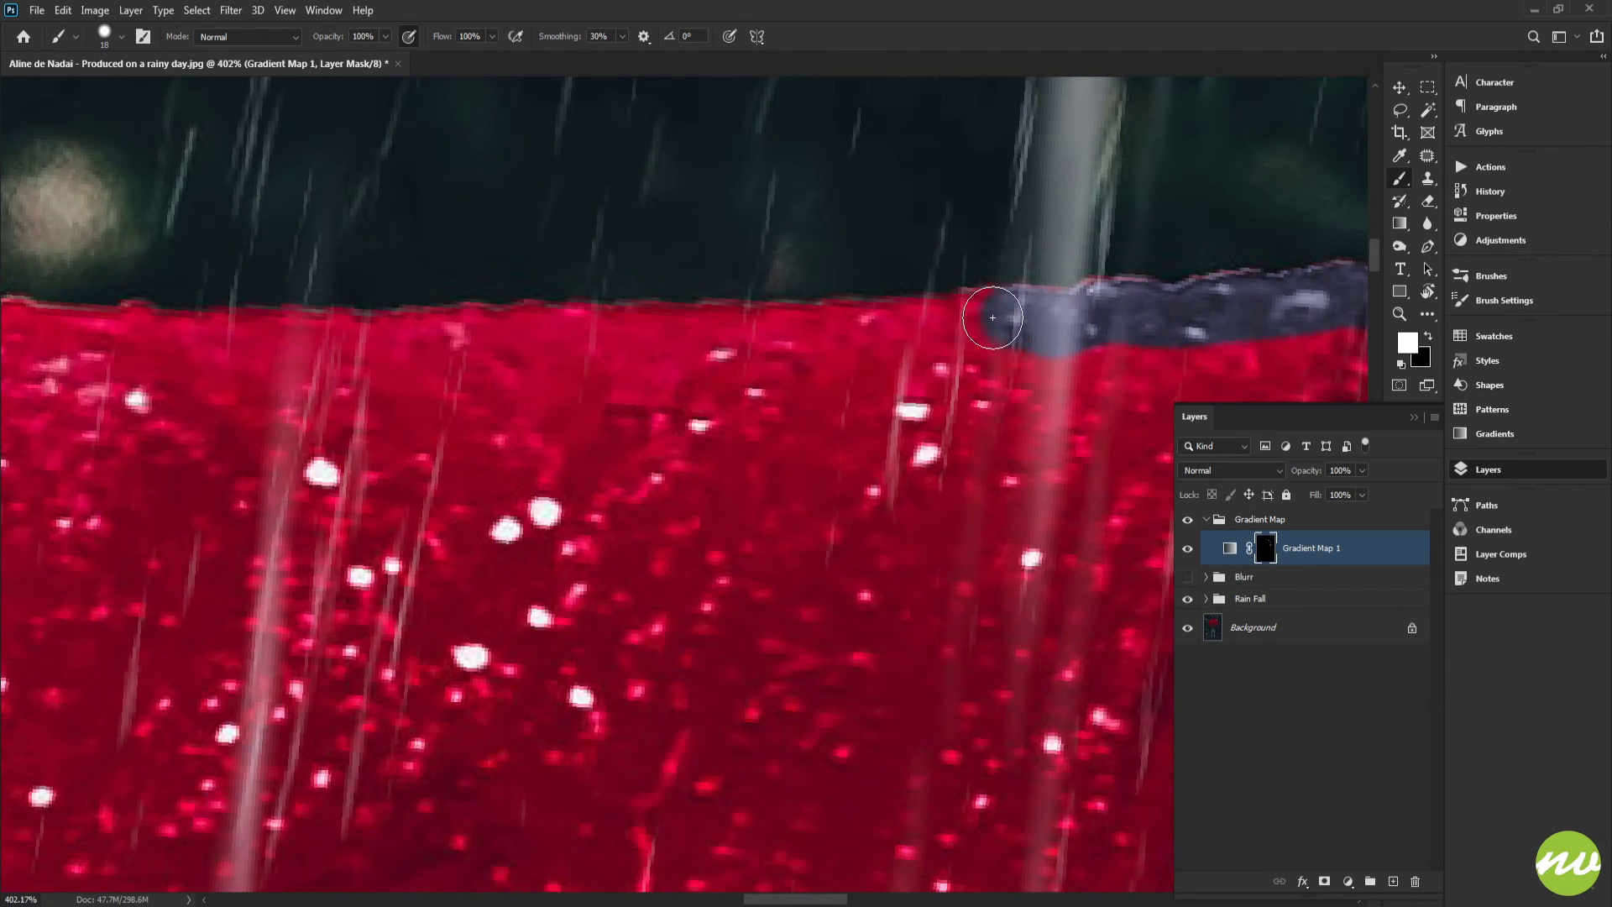
mouse_move(993, 318)
left_mouse_down()
mouse_move(640, 340)
mouse_move(785, 401)
left_mouse_up()
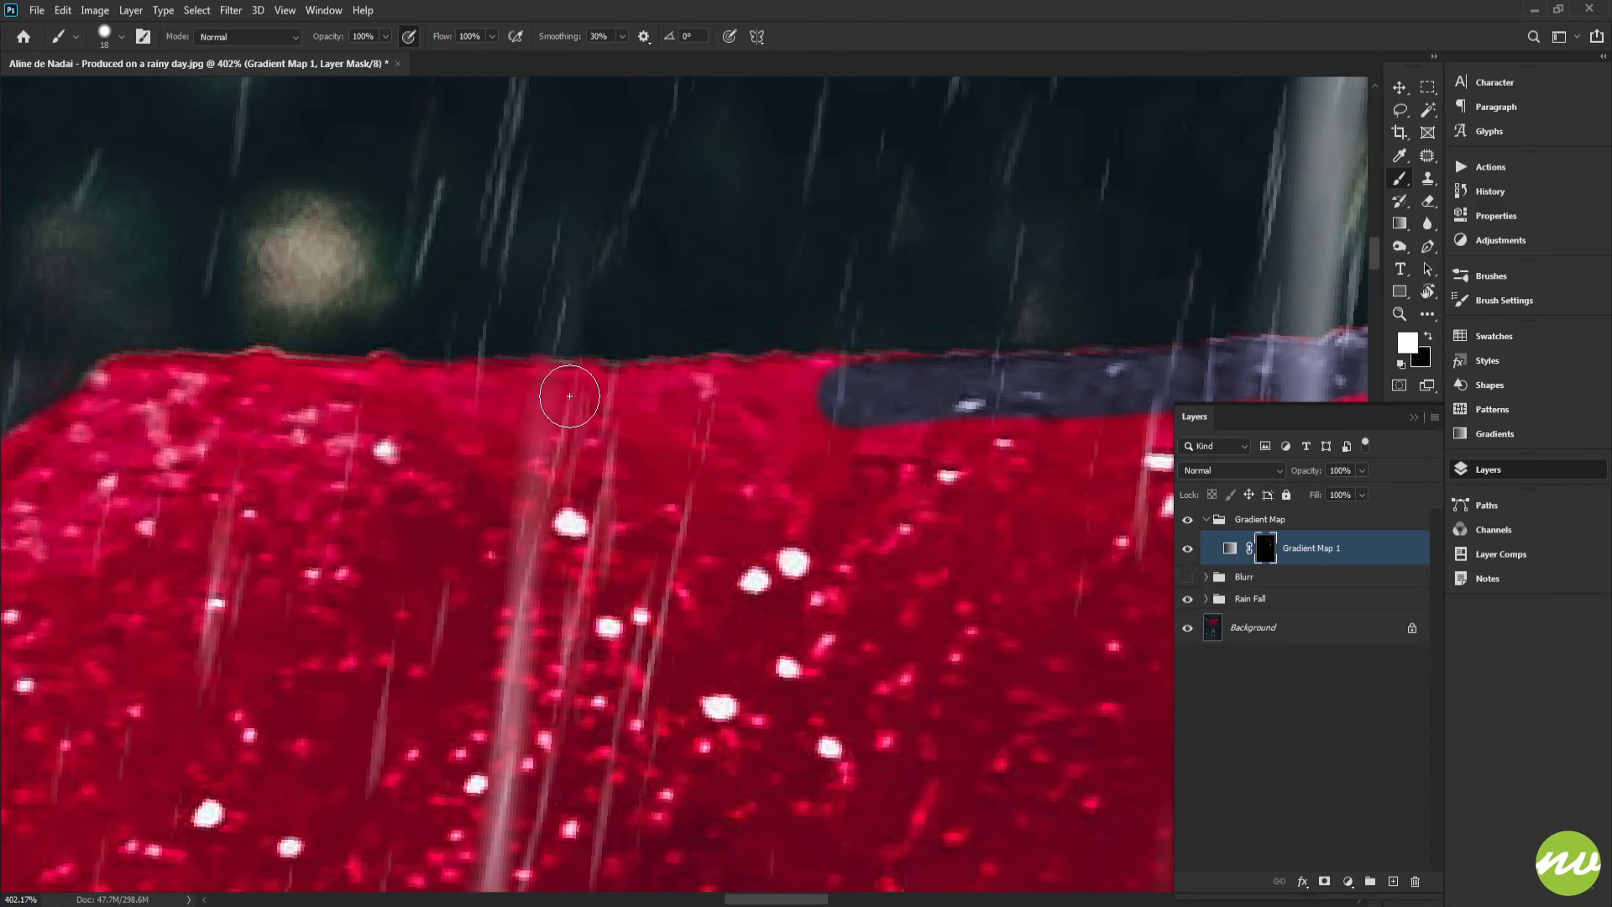
left_click_drag(564, 390, 873, 384)
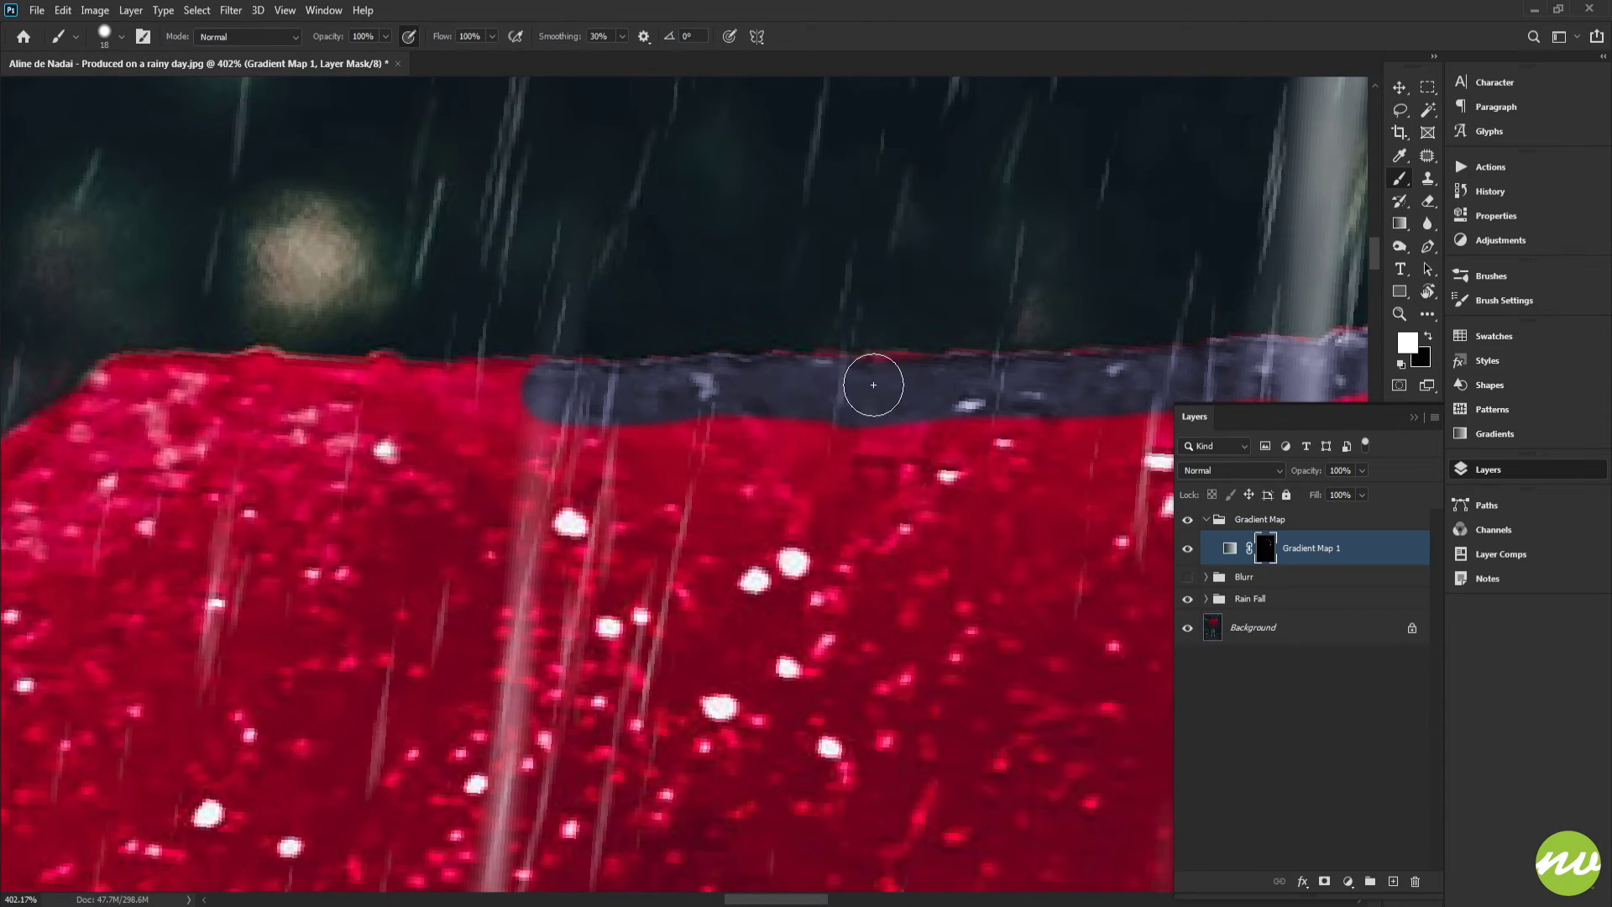
left_click_drag(790, 414, 1096, 439)
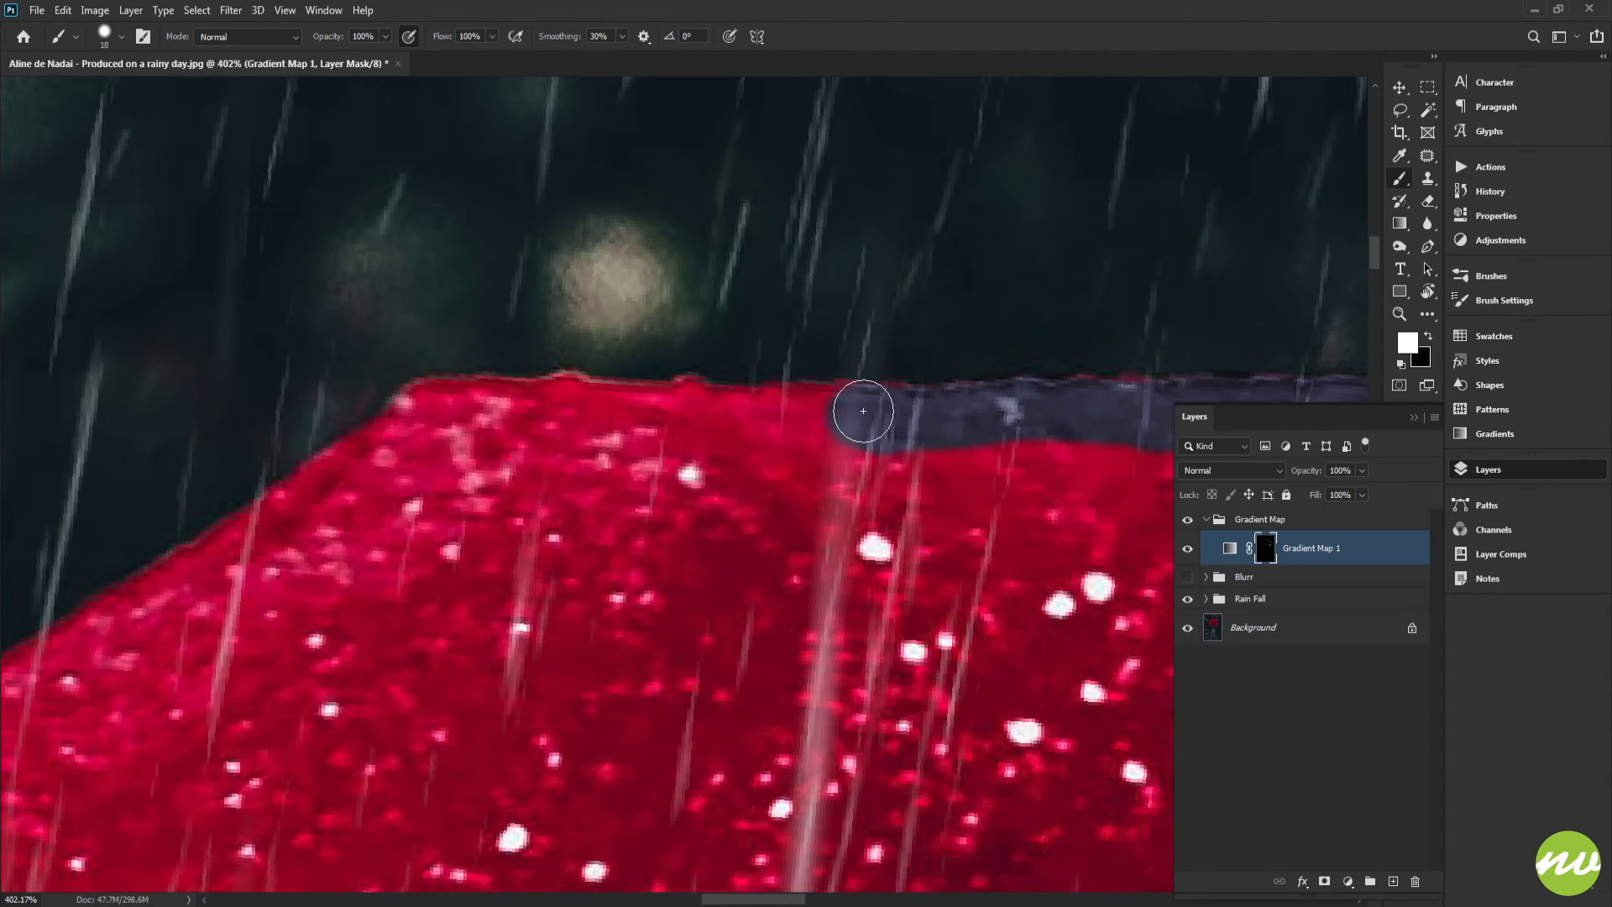
left_click_drag(864, 411, 699, 416)
Touch up the mask along the upper rim where the red canopy meets the grey rim band
scroll(685, 410, "up", 3)
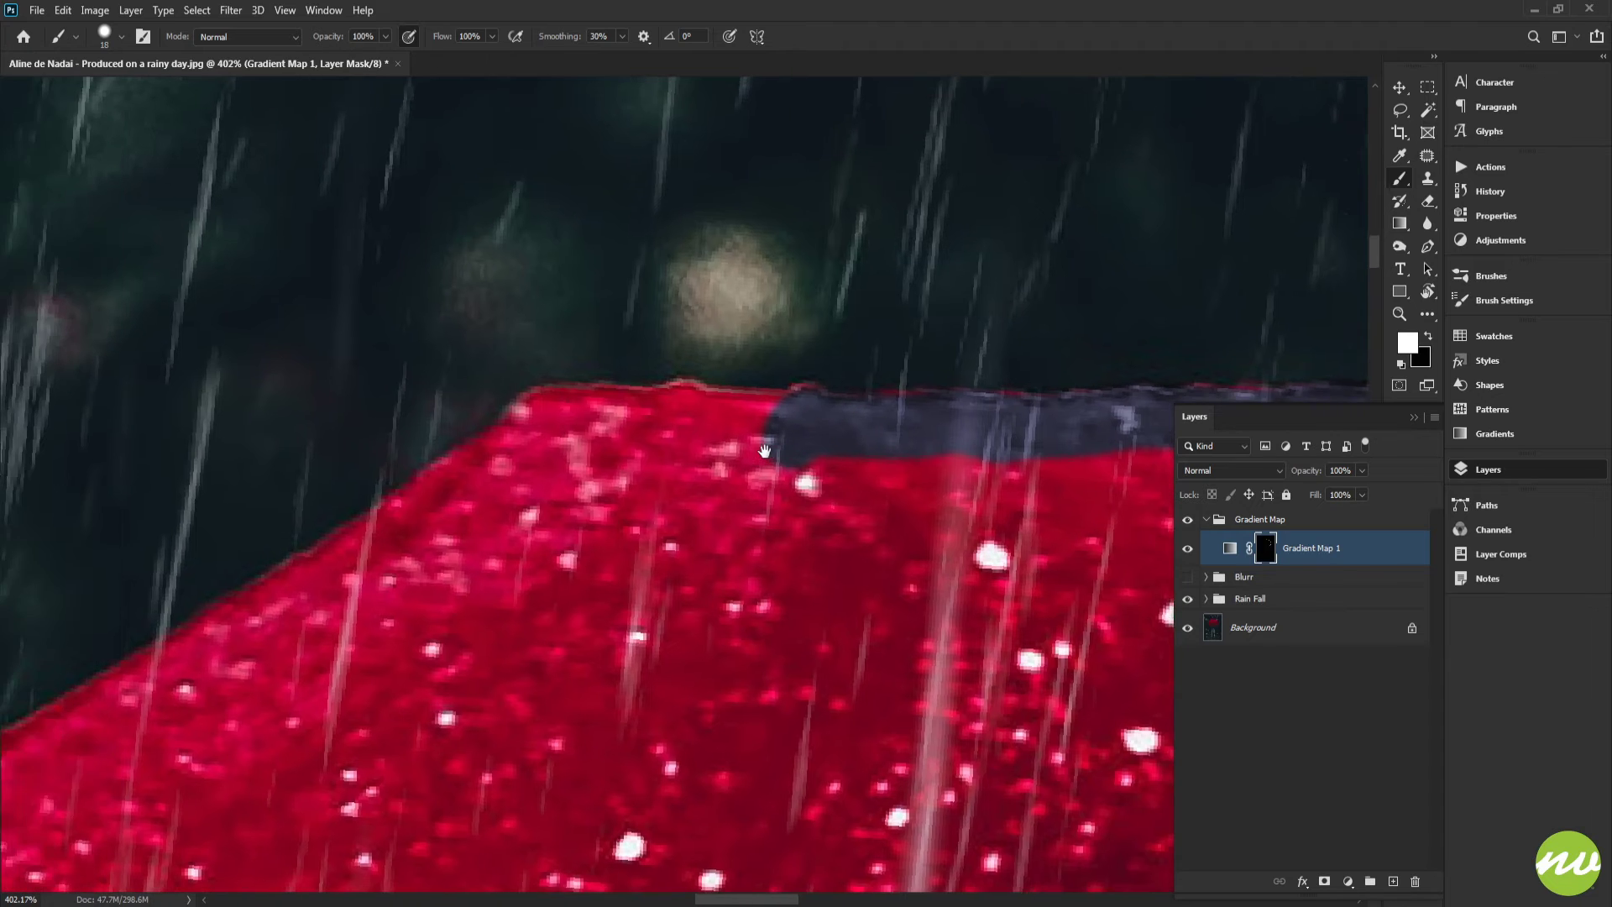
mouse_move(878, 414)
left_mouse_down()
mouse_move(533, 396)
mouse_move(496, 421)
mouse_move(1054, 244)
left_mouse_up()
key("space")
key("r")
left_click_drag(766, 481, 628, 453)
key("b")
key("space")
mouse_move(490, 495)
left_mouse_down()
mouse_move(869, 296)
mouse_move(535, 355)
left_mouse_up()
left_click(680, 285)
key("space")
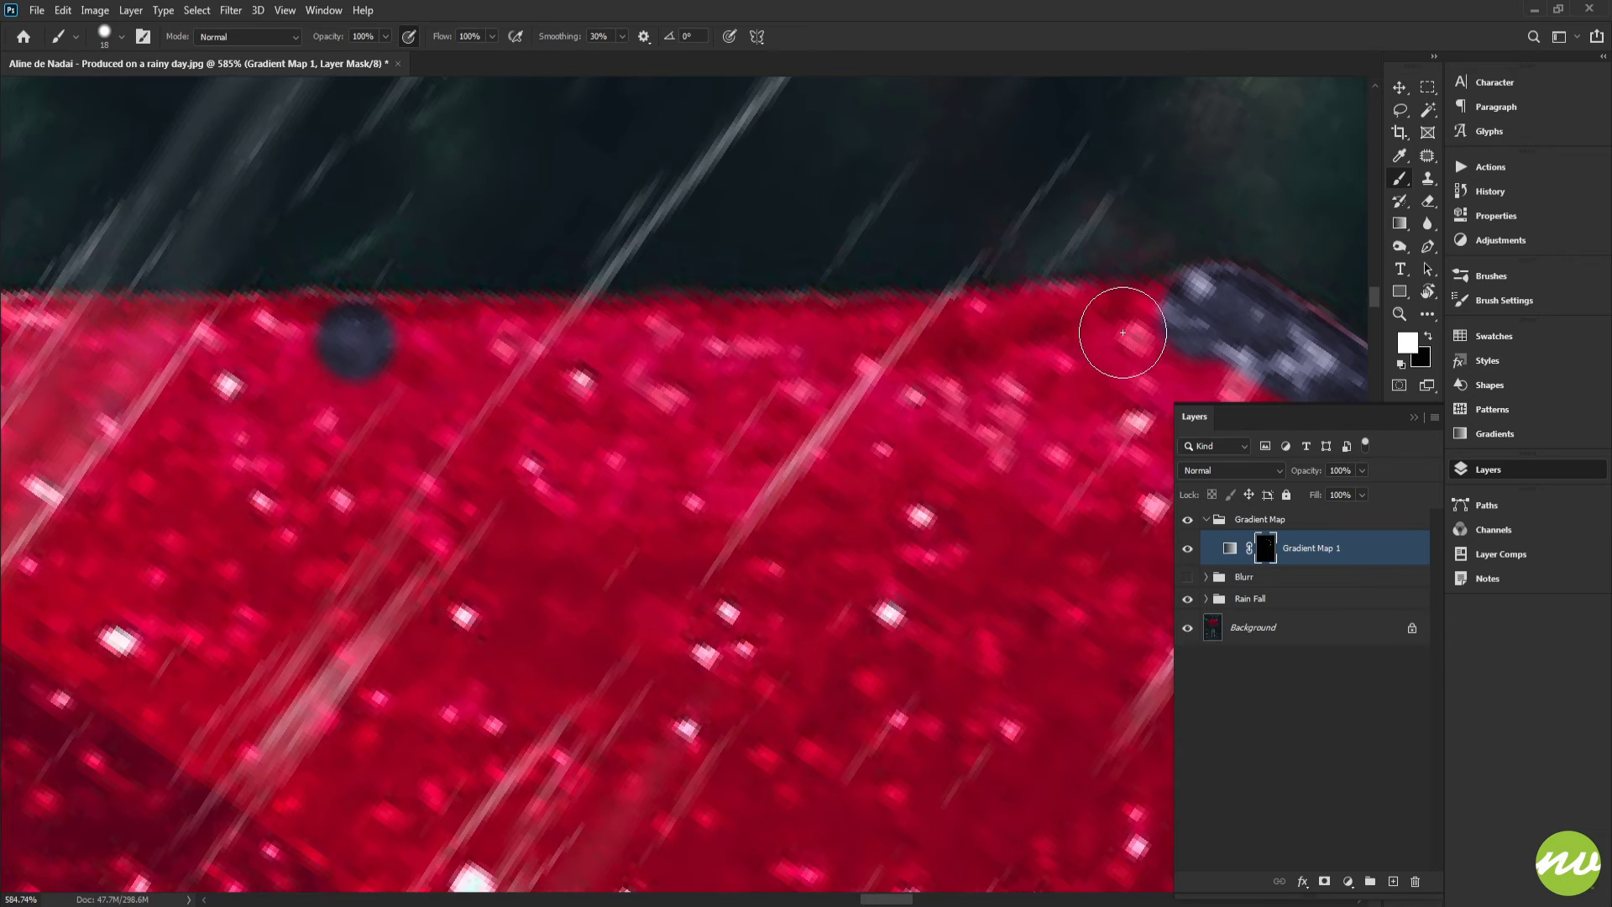
left_click(1163, 325, "shift")
mouse_move(371, 377)
left_mouse_down()
mouse_move(993, 348)
mouse_move(578, 322)
left_mouse_up()
Continue painting the mask along the upper rim band to clean up its boundary with the red fabric
key("space")
mouse_move(578, 366)
left_mouse_down()
mouse_move(1078, 370)
mouse_move(979, 331)
mouse_move(596, 323)
left_mouse_up()
key("space")
mouse_move(647, 340)
left_mouse_down()
mouse_move(826, 380)
mouse_move(1068, 355)
mouse_move(1058, 325)
mouse_move(507, 324)
left_mouse_up()
key("space")
left_click_drag(580, 363, 1020, 369)
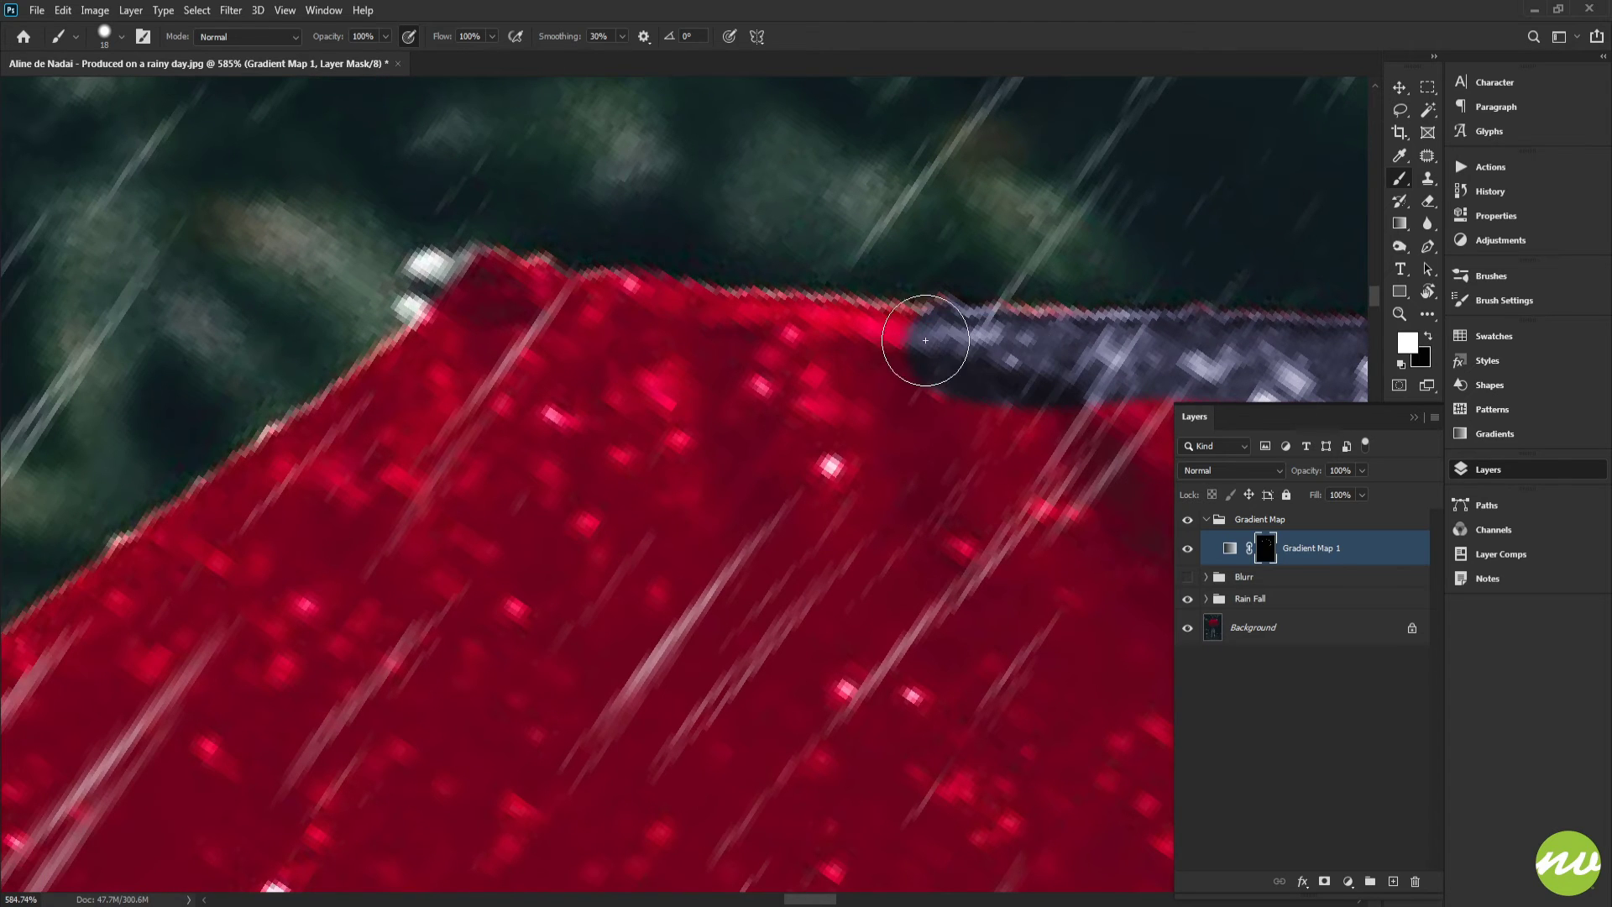
mouse_move(926, 340)
left_mouse_down()
mouse_move(820, 345)
mouse_move(547, 304)
left_mouse_up()
key("space")
mouse_move(524, 350)
left_mouse_down()
mouse_move(713, 368)
mouse_move(870, 336)
mouse_move(910, 304)
mouse_move(859, 287)
mouse_move(802, 367)
left_mouse_up()
key("space")
mouse_move(749, 424)
left_mouse_down()
mouse_move(817, 349)
mouse_move(902, 317)
left_mouse_up()
Rotate the view and paint white along the next rim section toward the dark umbrella tip
key("r")
mouse_move(576, 450)
left_mouse_down()
mouse_move(630, 414)
mouse_move(654, 302)
left_mouse_up()
key("space")
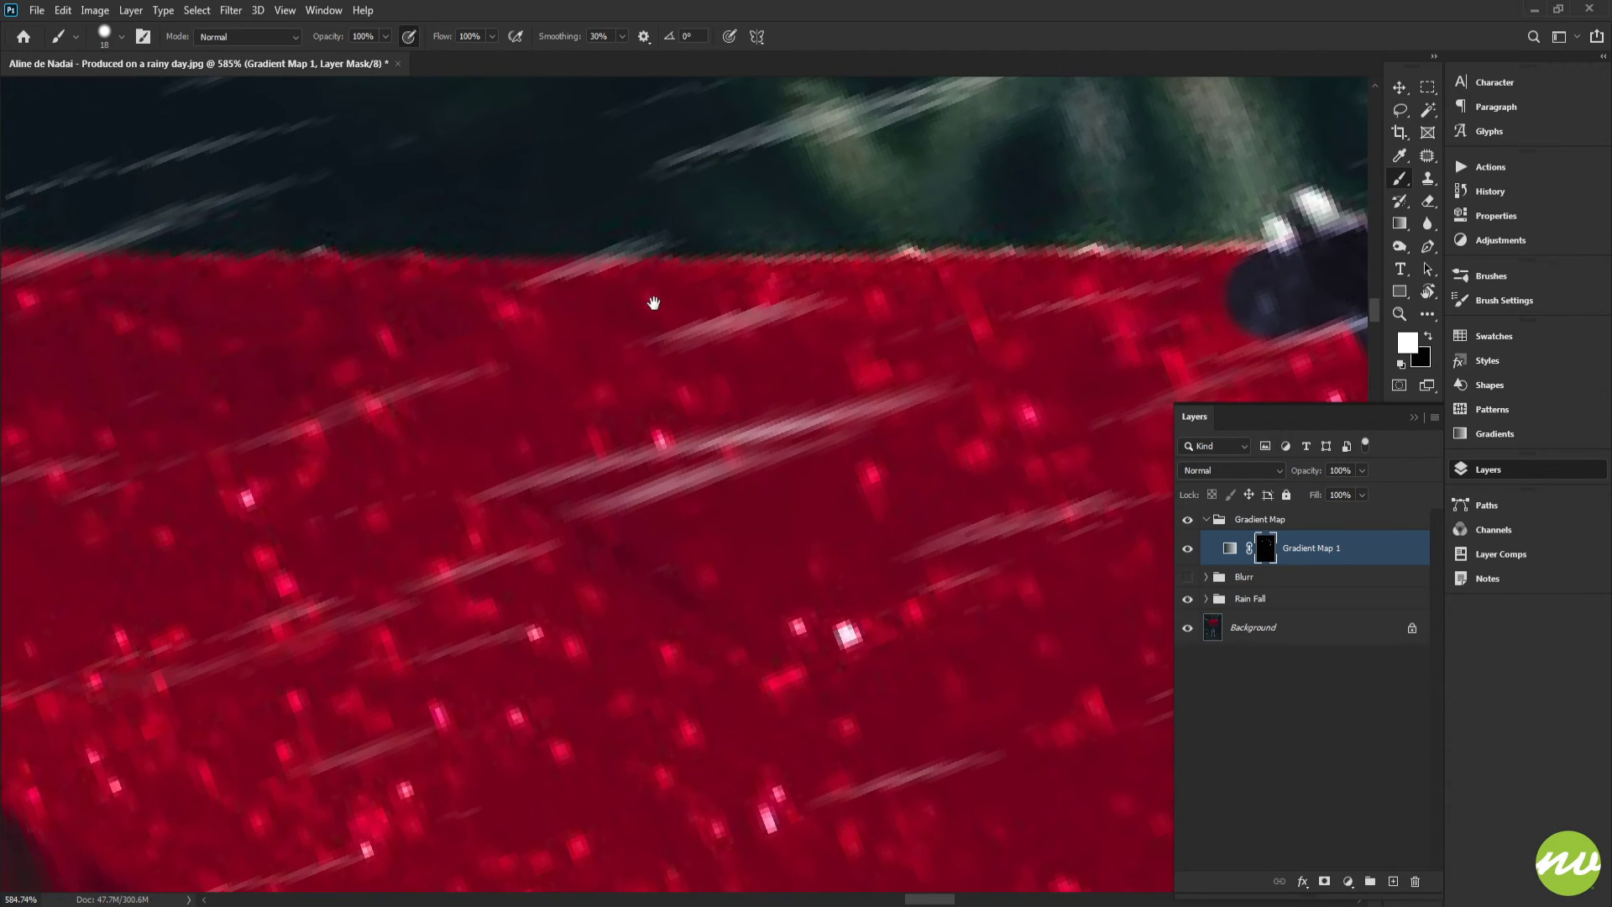
mouse_move(556, 303)
left_mouse_down()
mouse_move(784, 306)
mouse_move(730, 342)
mouse_move(614, 336)
mouse_move(1062, 311)
mouse_move(1172, 327)
left_mouse_up()
key("space")
key("space")
mouse_move(1019, 295)
left_mouse_down()
mouse_move(767, 285)
mouse_move(453, 311)
left_mouse_up()
key("space")
left_click_drag(464, 310, 1073, 328)
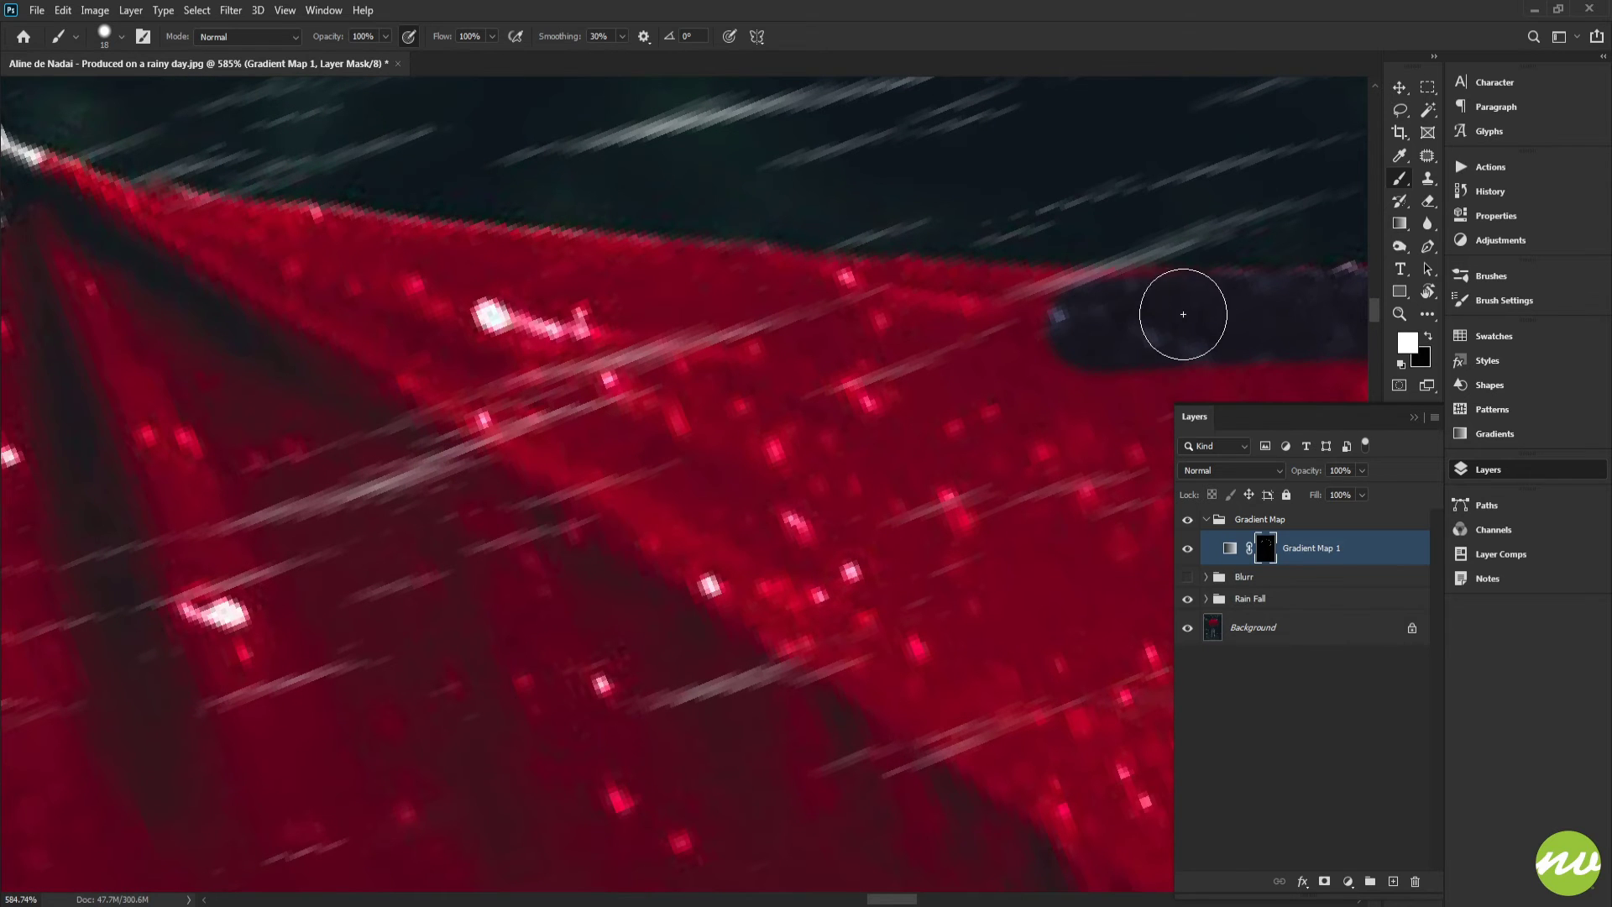
mouse_move(1183, 314)
left_mouse_down()
mouse_move(638, 296)
mouse_move(981, 399)
mouse_move(419, 305)
mouse_move(556, 307)
mouse_move(896, 360)
left_mouse_up()
key("space")
Paint the mask along the red canopy's top edge to trim the graded rim band
key("r")
left_click_drag(594, 450, 662, 402)
key("b")
mouse_move(538, 436)
left_mouse_down()
mouse_move(853, 274)
mouse_move(919, 221)
left_mouse_up()
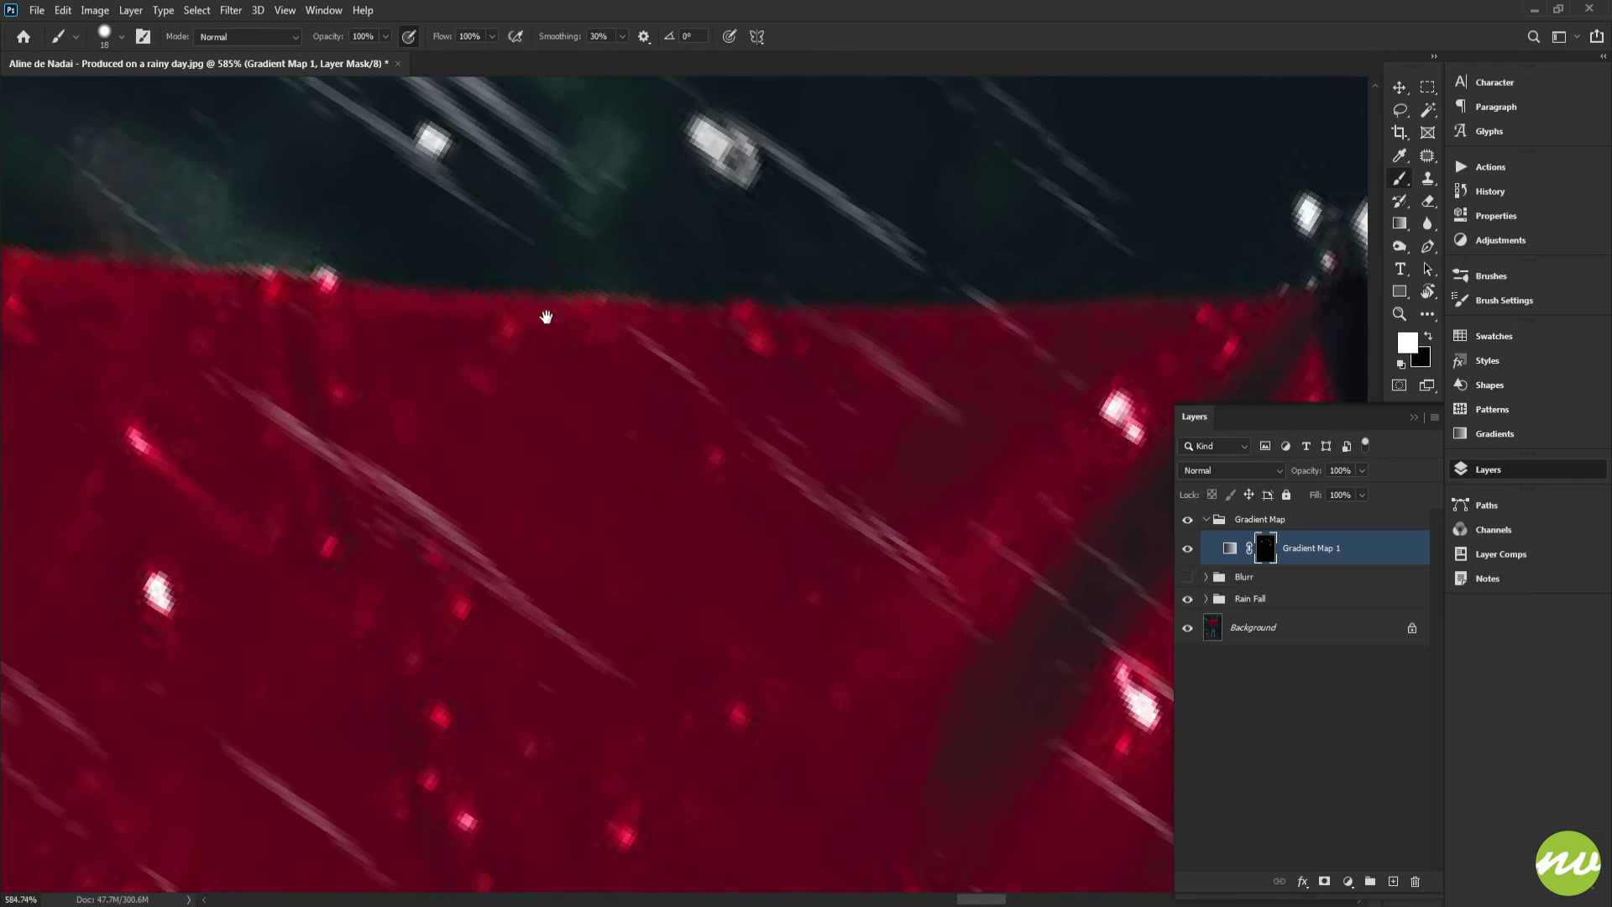
left_click_drag(460, 332, 810, 343)
mouse_move(846, 359)
left_mouse_down()
mouse_move(548, 388)
mouse_move(677, 363)
mouse_move(1009, 361)
left_mouse_up()
mouse_move(477, 402)
left_mouse_down()
mouse_move(808, 387)
mouse_move(1033, 419)
mouse_move(1008, 393)
mouse_move(812, 373)
mouse_move(429, 340)
left_mouse_up()
left_click_drag(397, 352, 877, 410)
Rotate the view and refine the canopy's top edge with further mask strokes
key("r")
left_click_drag(858, 347, 837, 345)
mouse_move(956, 363)
left_mouse_down()
mouse_move(498, 345)
mouse_move(528, 363)
mouse_move(897, 391)
mouse_move(891, 374)
mouse_move(494, 330)
mouse_move(532, 341)
left_mouse_up()
mouse_move(670, 394)
left_mouse_down()
mouse_move(813, 381)
mouse_move(777, 376)
mouse_move(819, 392)
left_mouse_up()
key("r")
key("b")
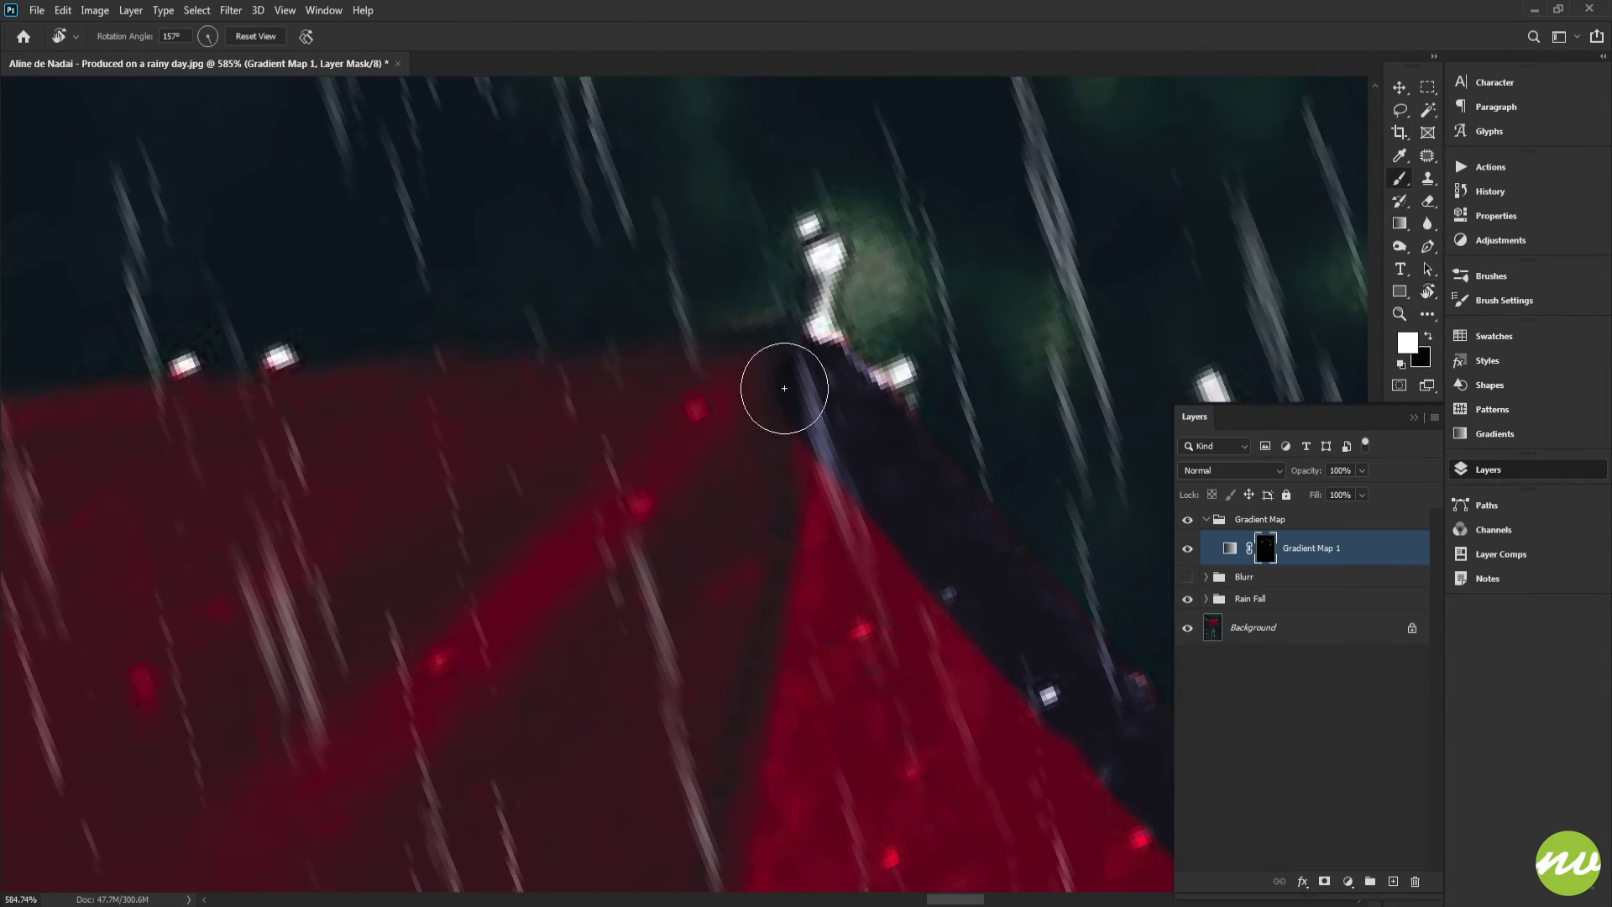
Paint white along the rim and tip on the far side of the umbrella to grade the dark edge
left_click_drag(514, 379, 895, 290)
left_click_drag(728, 322, 1142, 280)
mouse_move(877, 302)
left_mouse_down()
mouse_move(459, 345)
mouse_move(1016, 304)
mouse_move(345, 326)
left_mouse_up()
mouse_move(344, 326)
left_mouse_down()
mouse_move(635, 343)
mouse_move(1070, 330)
mouse_move(1079, 313)
mouse_move(474, 296)
mouse_move(524, 340)
mouse_move(935, 322)
mouse_move(463, 273)
mouse_move(704, 350)
mouse_move(966, 403)
left_mouse_up()
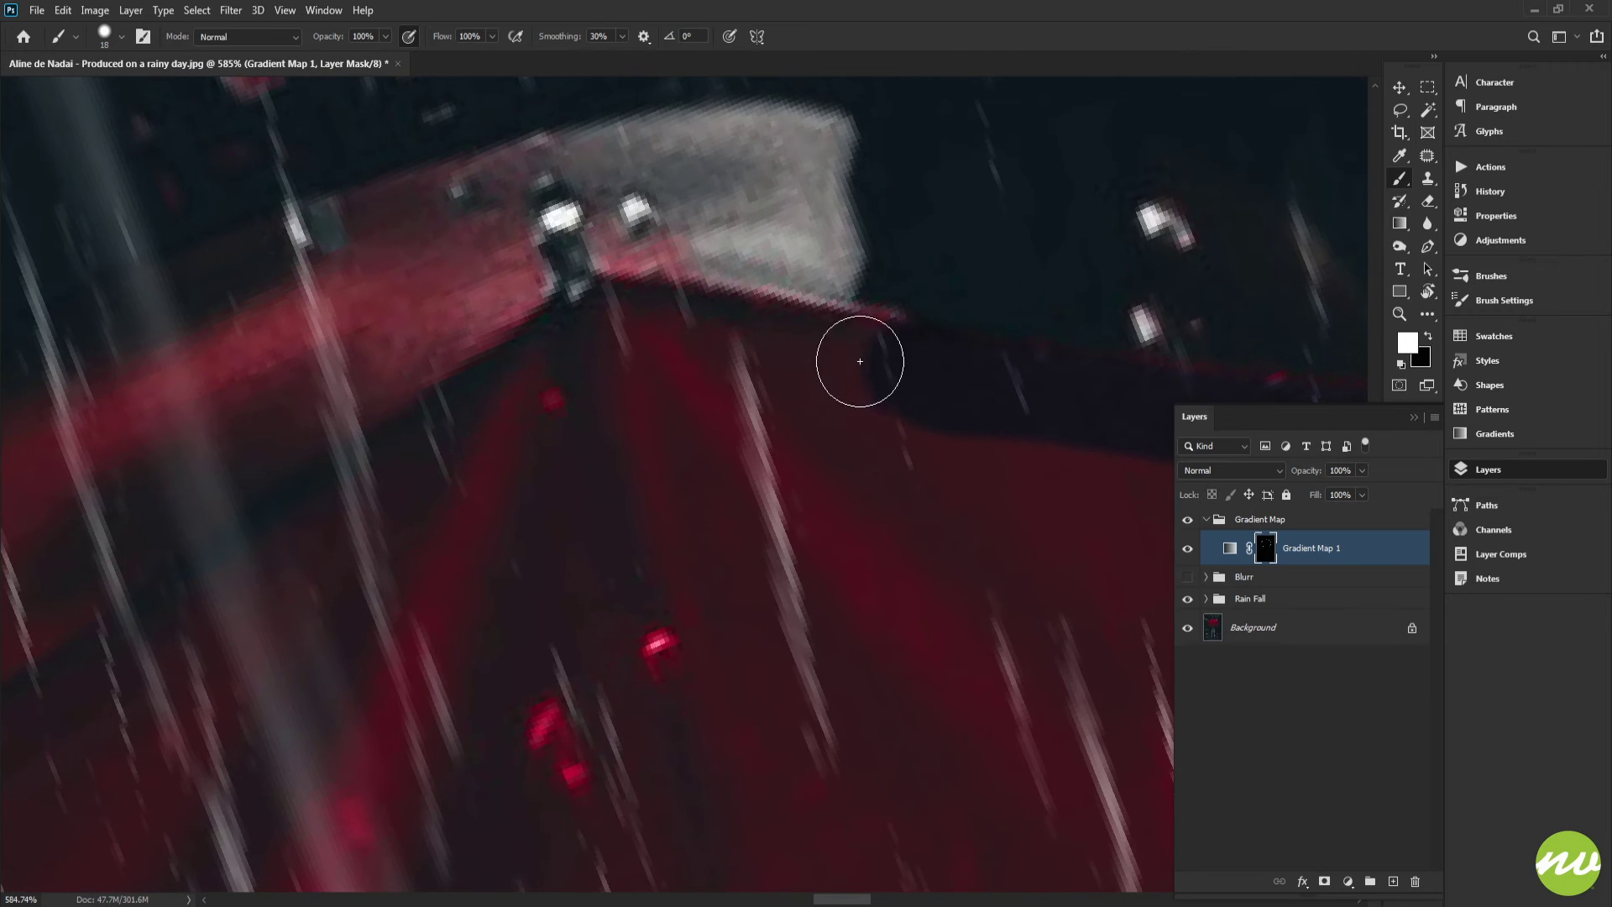
mouse_move(857, 360)
left_mouse_down()
mouse_move(586, 295)
mouse_move(644, 353)
mouse_move(958, 324)
left_mouse_up()
Rotate the view and paint the mask along the rim band beside that umbrella tip
key("r")
mouse_move(723, 396)
left_mouse_down()
mouse_move(771, 372)
mouse_move(831, 376)
left_mouse_up()
key("b")
left_click_drag(948, 391, 1136, 323)
mouse_move(971, 343)
left_mouse_down()
mouse_move(996, 346)
mouse_move(642, 411)
mouse_move(924, 380)
left_mouse_up()
left_click_drag(739, 400, 1081, 369)
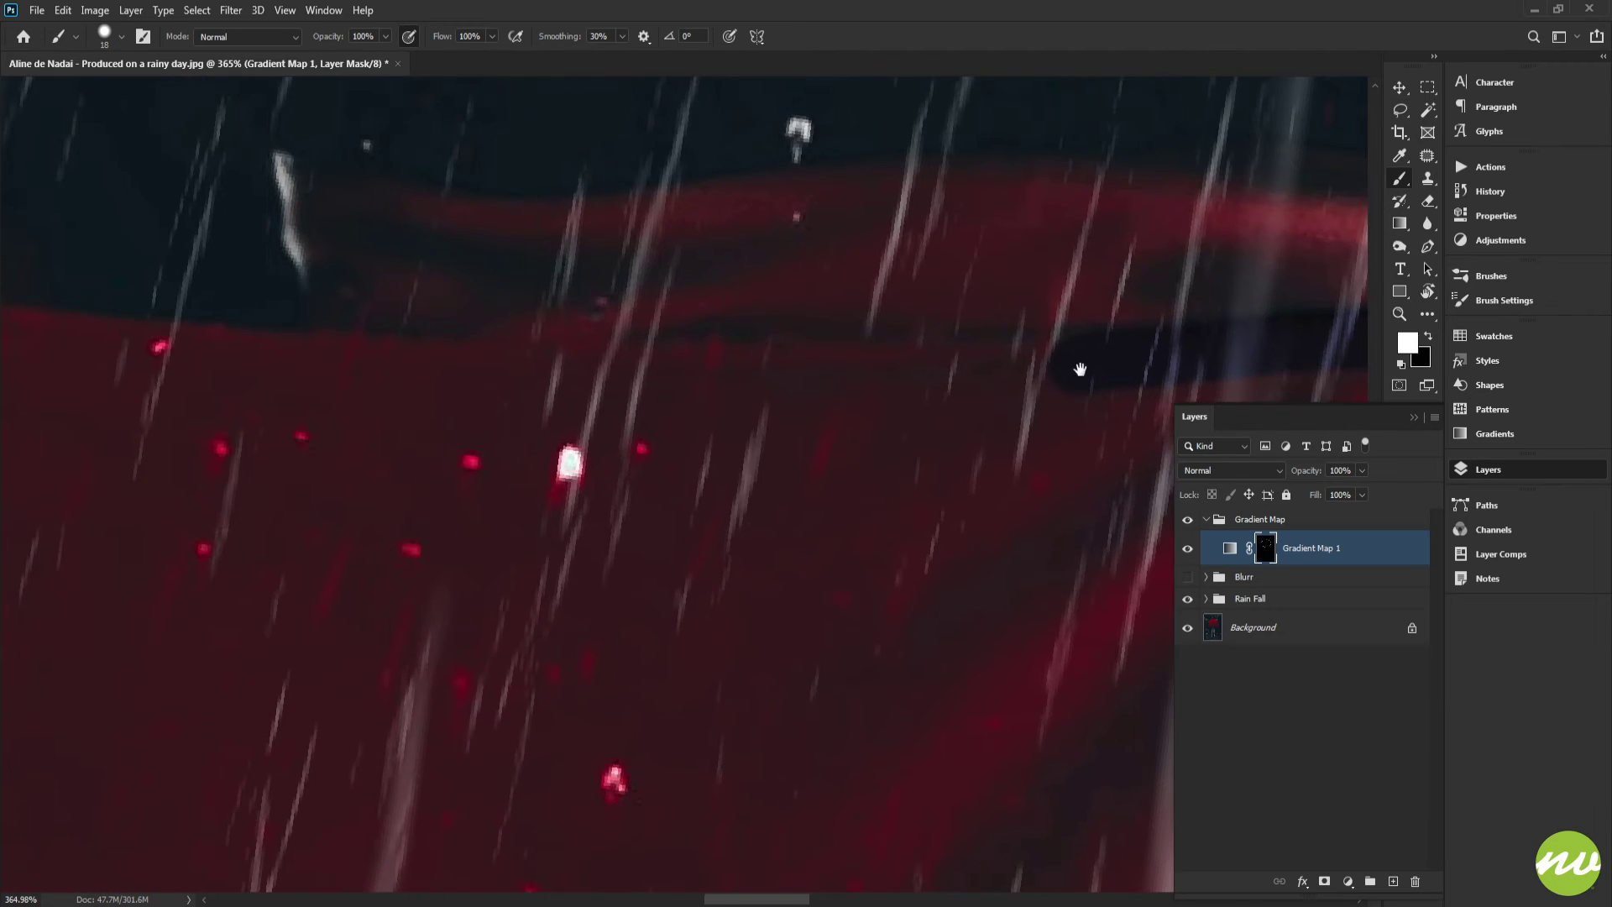
Paint white along the dark rim strip and the tip at the canopy's side edge
scroll(1065, 366, "down", 3)
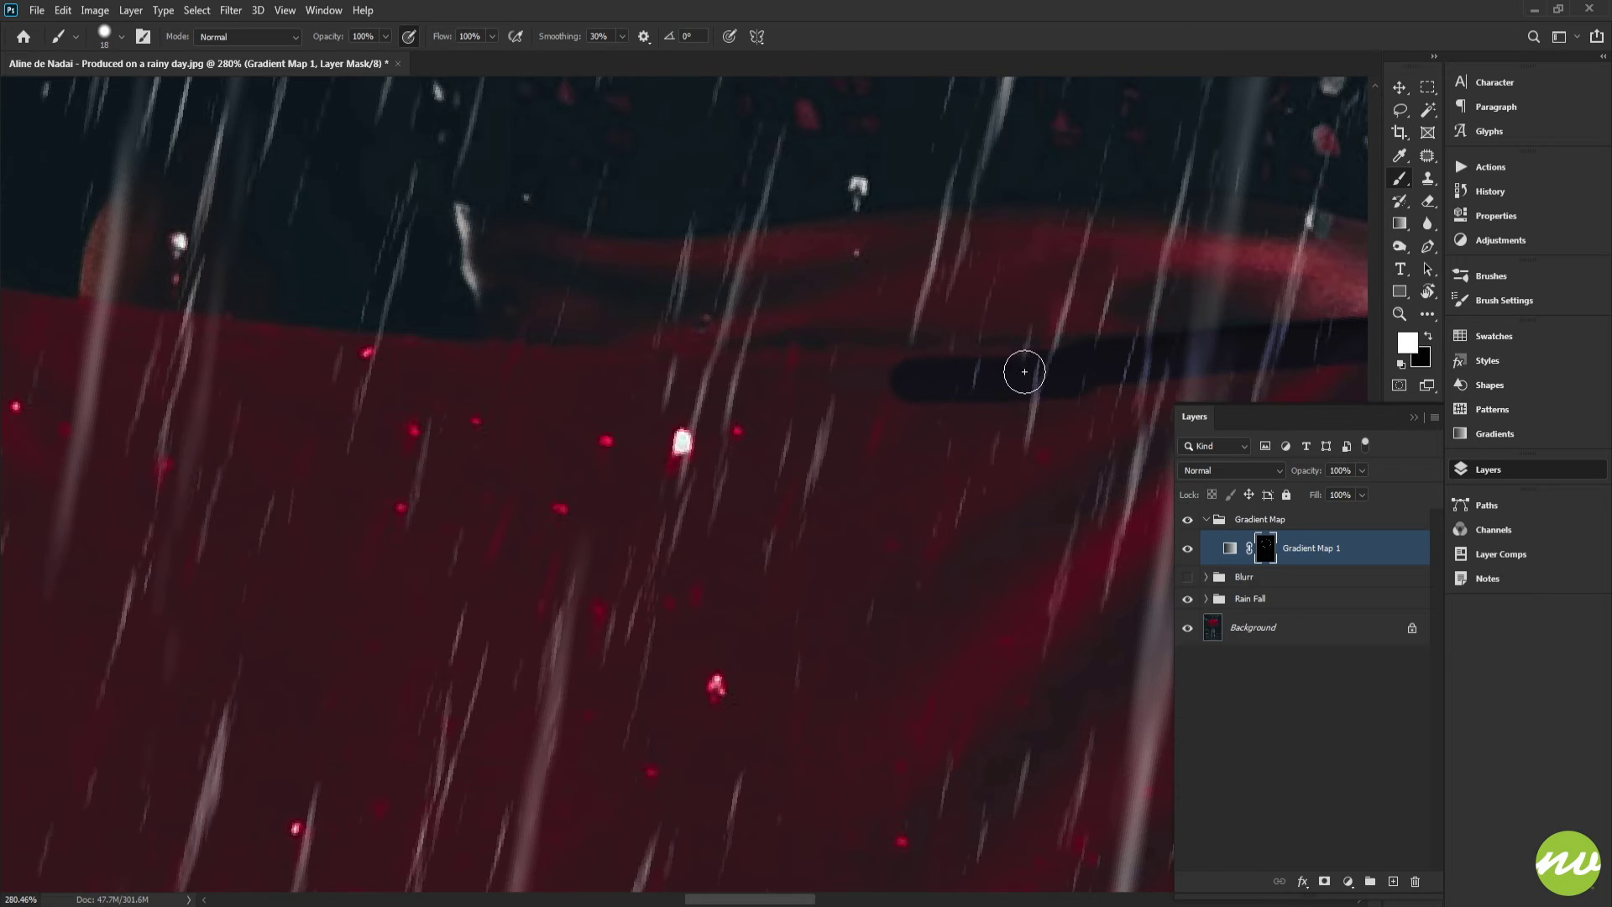
left_click_drag(924, 377, 811, 379)
mouse_move(713, 373)
left_mouse_down()
mouse_move(582, 371)
mouse_move(1144, 380)
left_mouse_up()
scroll(972, 348, "up", 2)
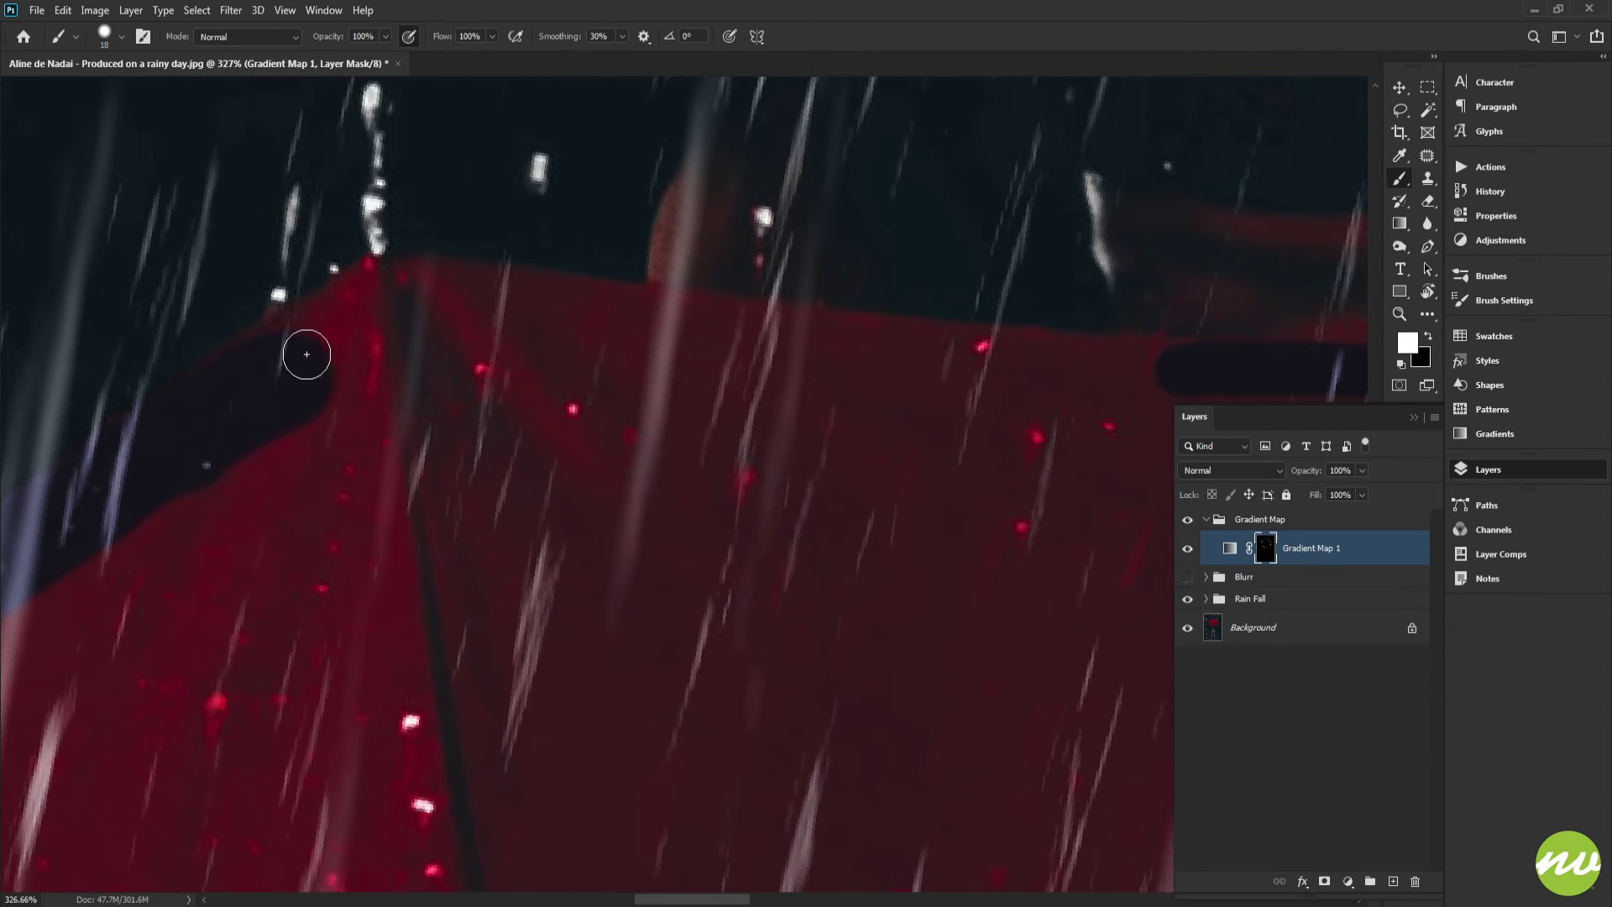
left_click_drag(292, 342, 789, 299)
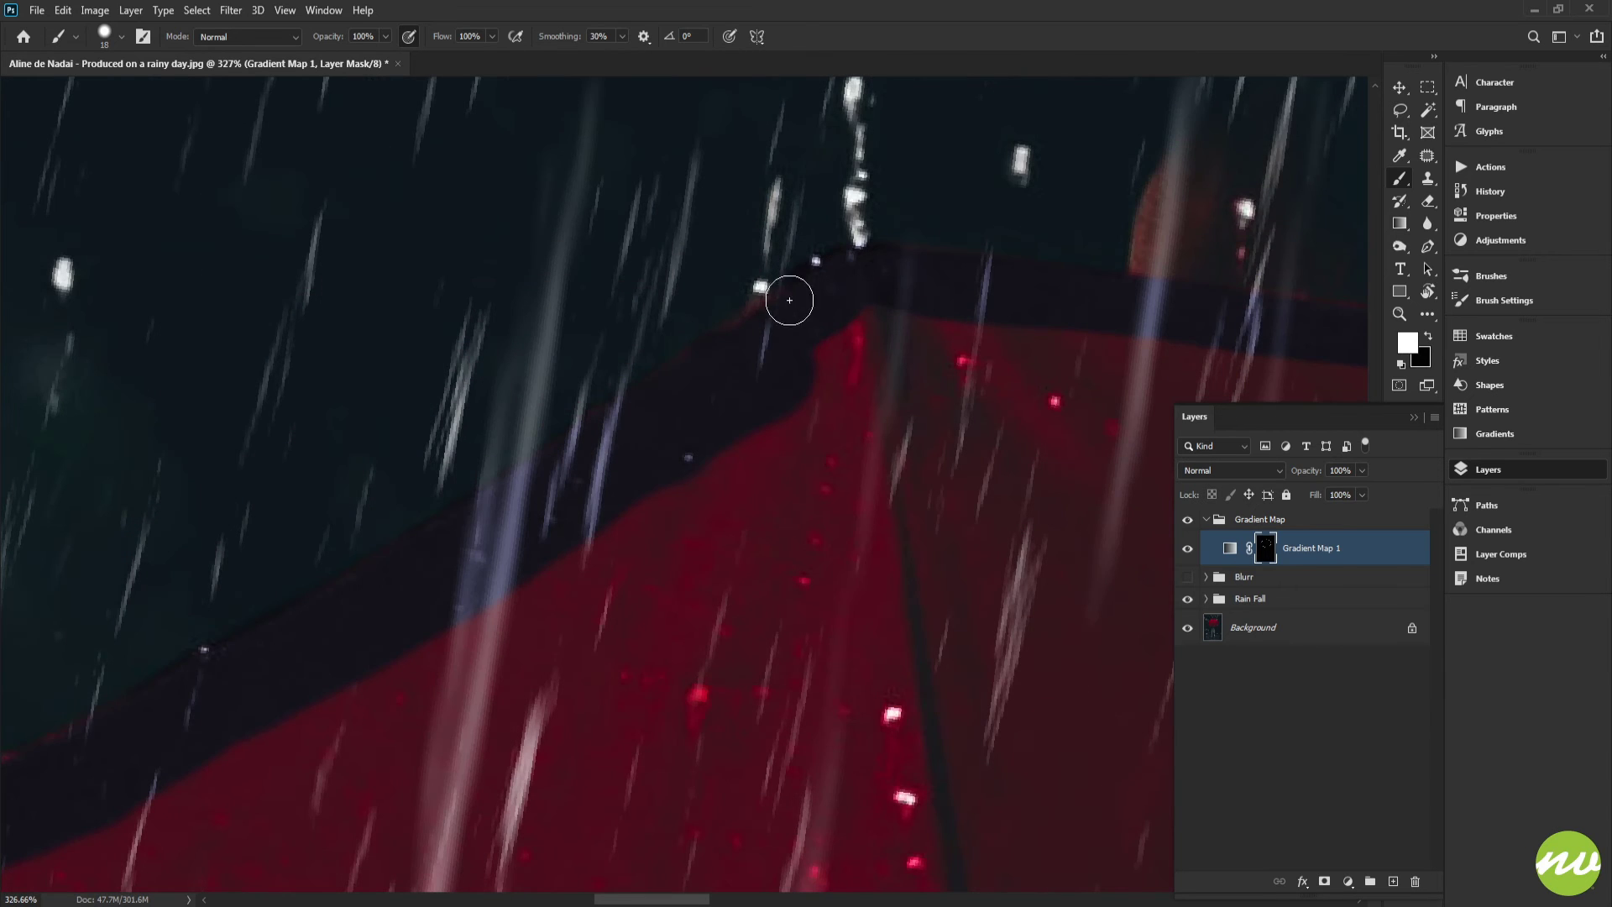
left_click_drag(702, 409, 864, 386)
Reset the view rotation, zoom to the umbrella's lower edge and toggle the Gradient Map layer to compare
key("ctrl+0")
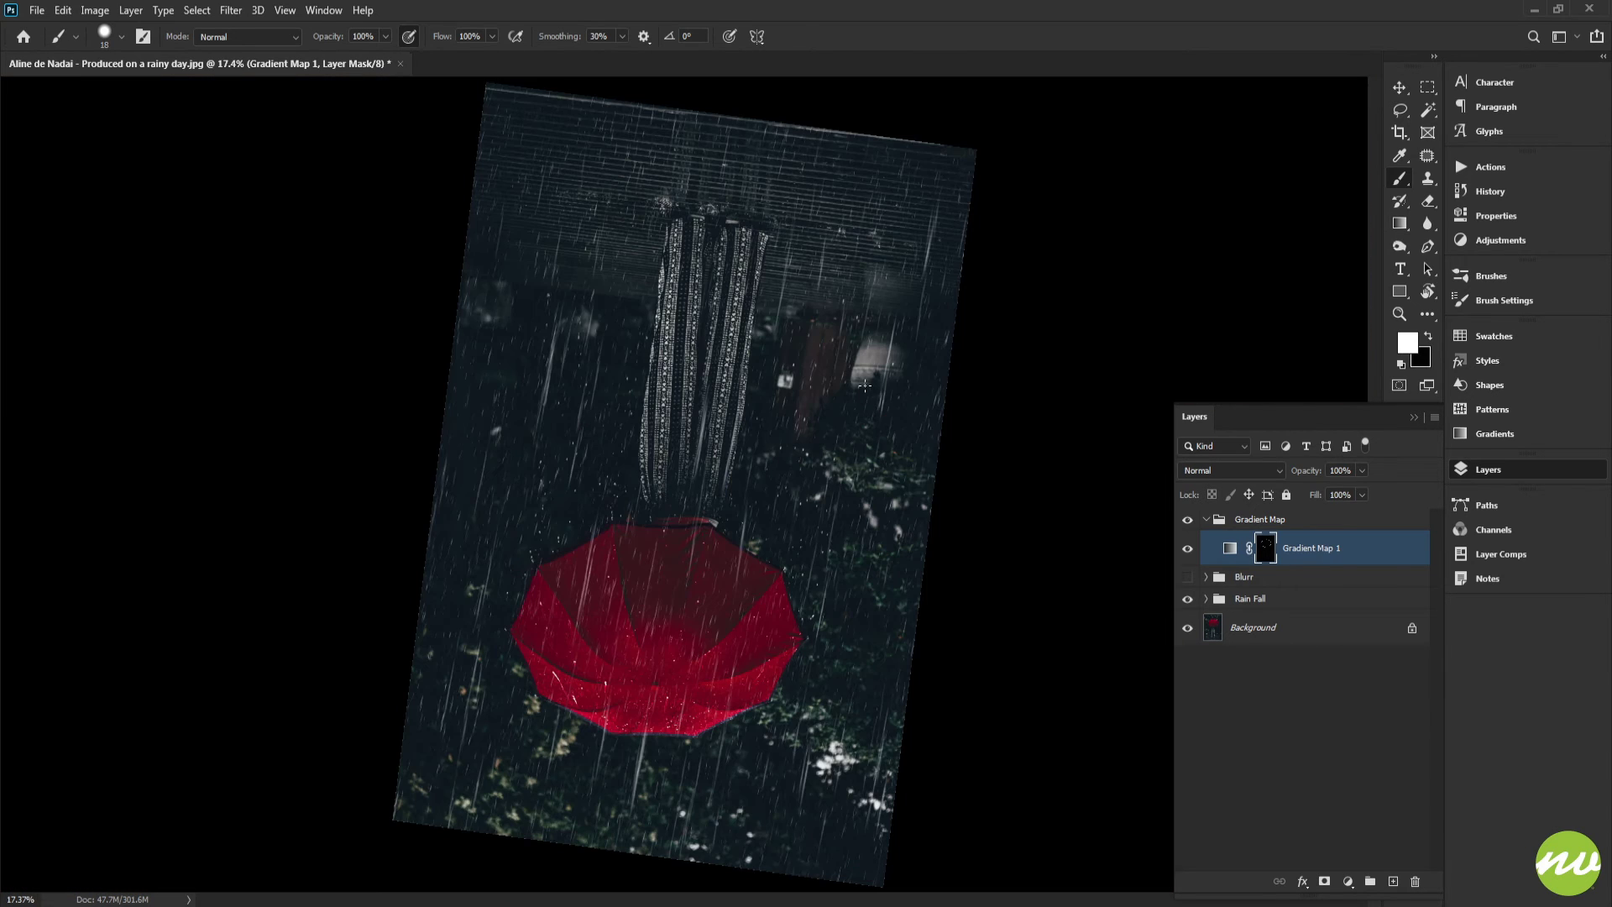
key("r")
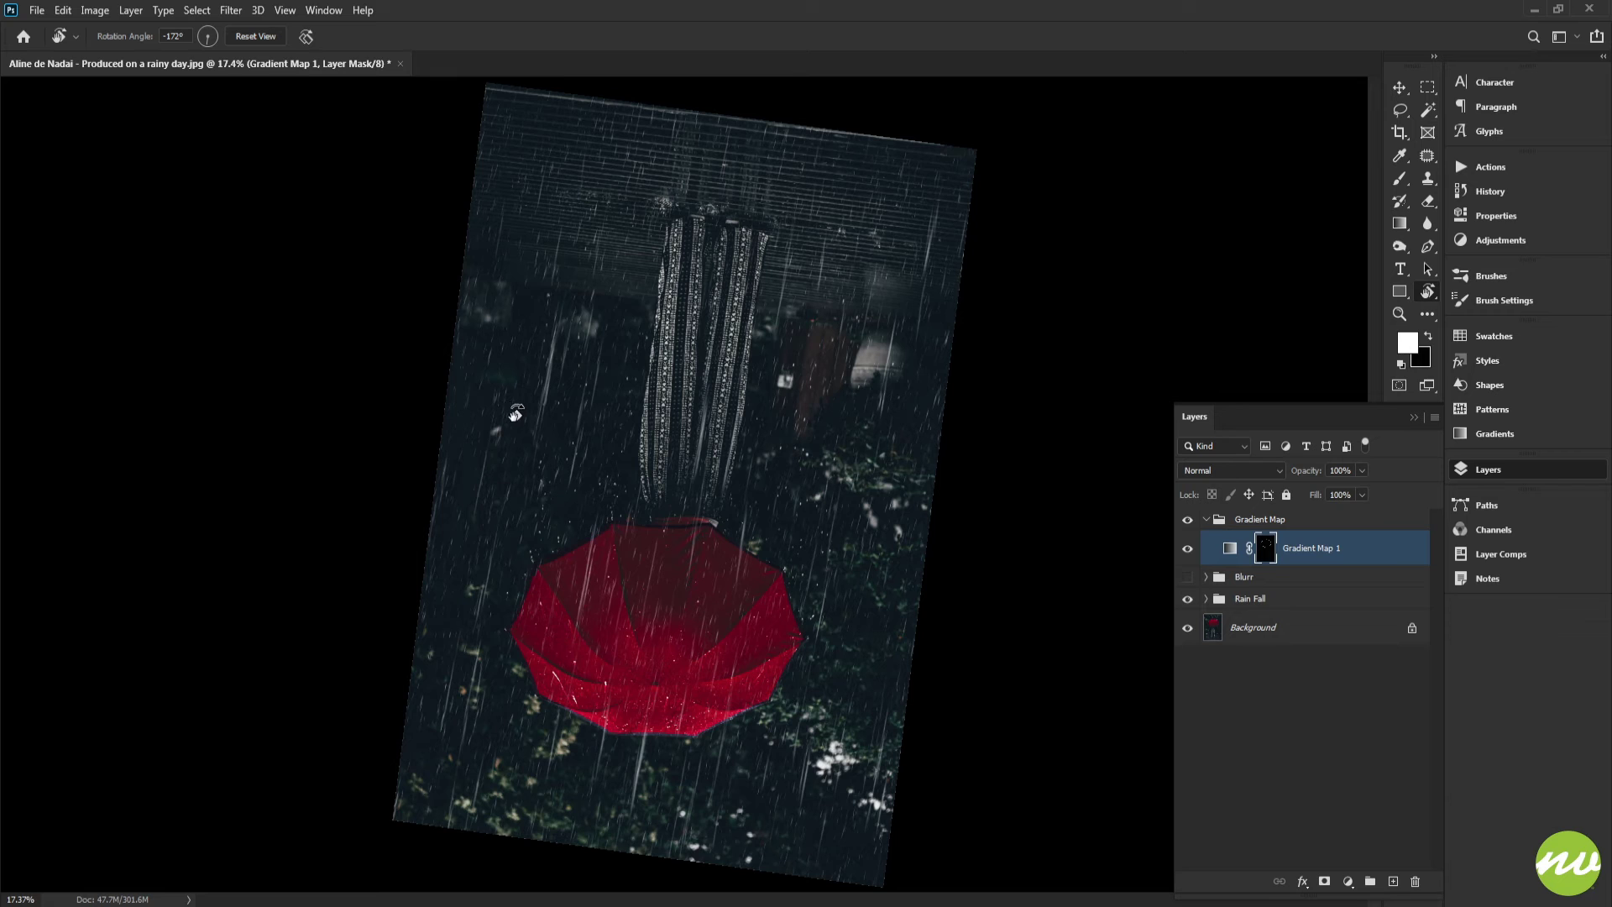
left_click_drag(381, 511, 983, 420)
key("h")
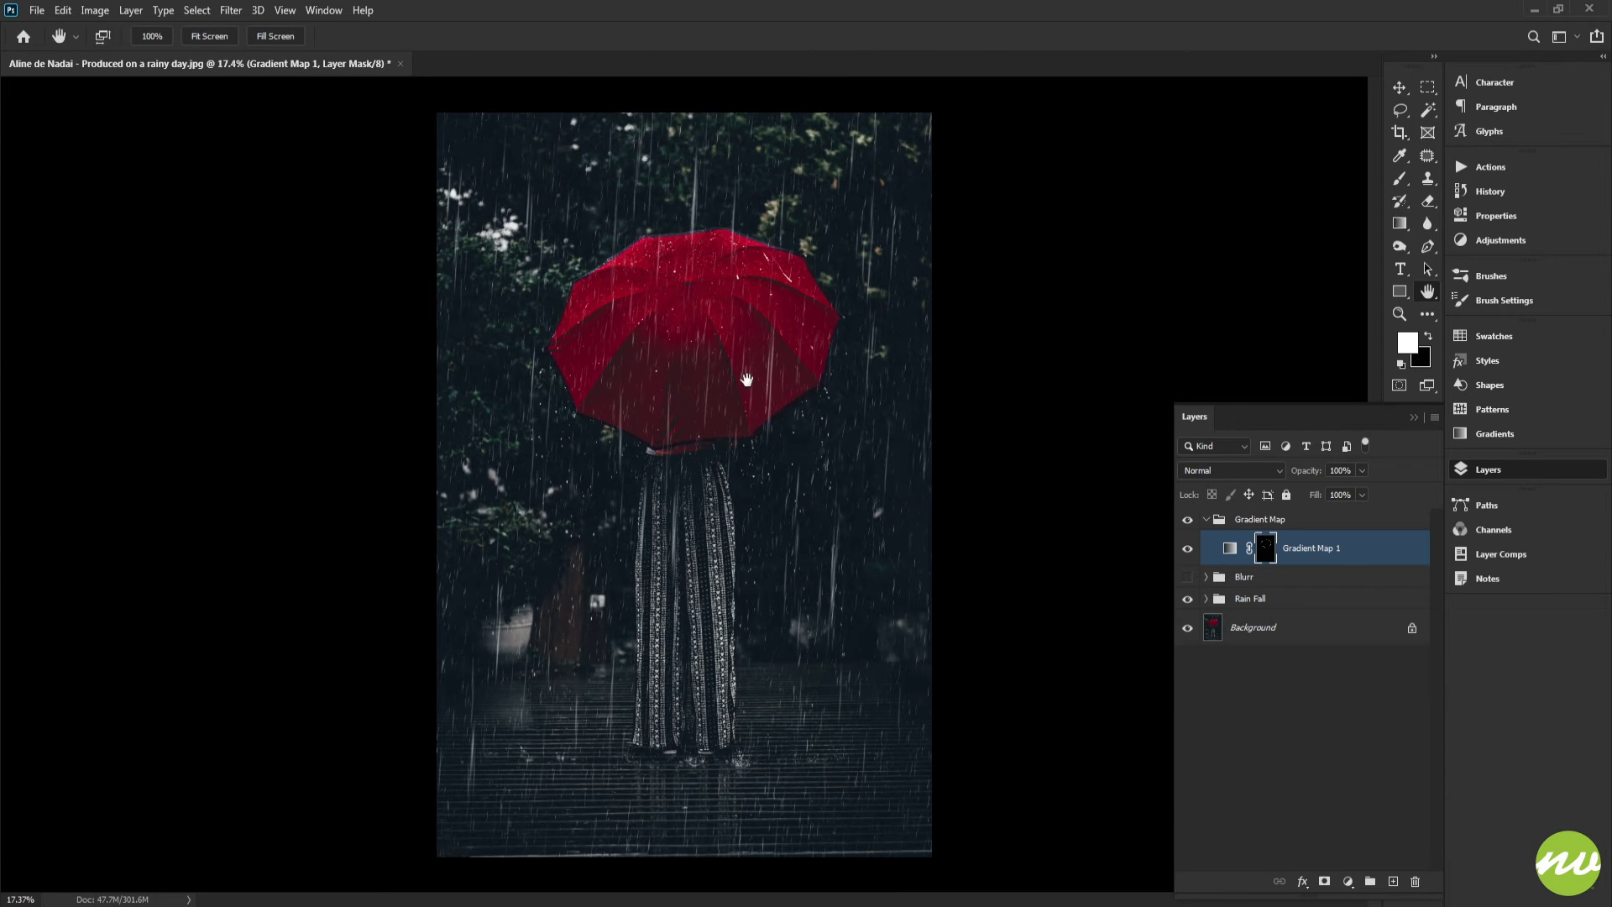
left_click(152, 36)
mouse_move(705, 118)
left_mouse_down()
mouse_move(711, 426)
mouse_move(844, 224)
left_mouse_up()
scroll(714, 378, "up", 6)
left_click_drag(680, 441, 972, 346)
key("b")
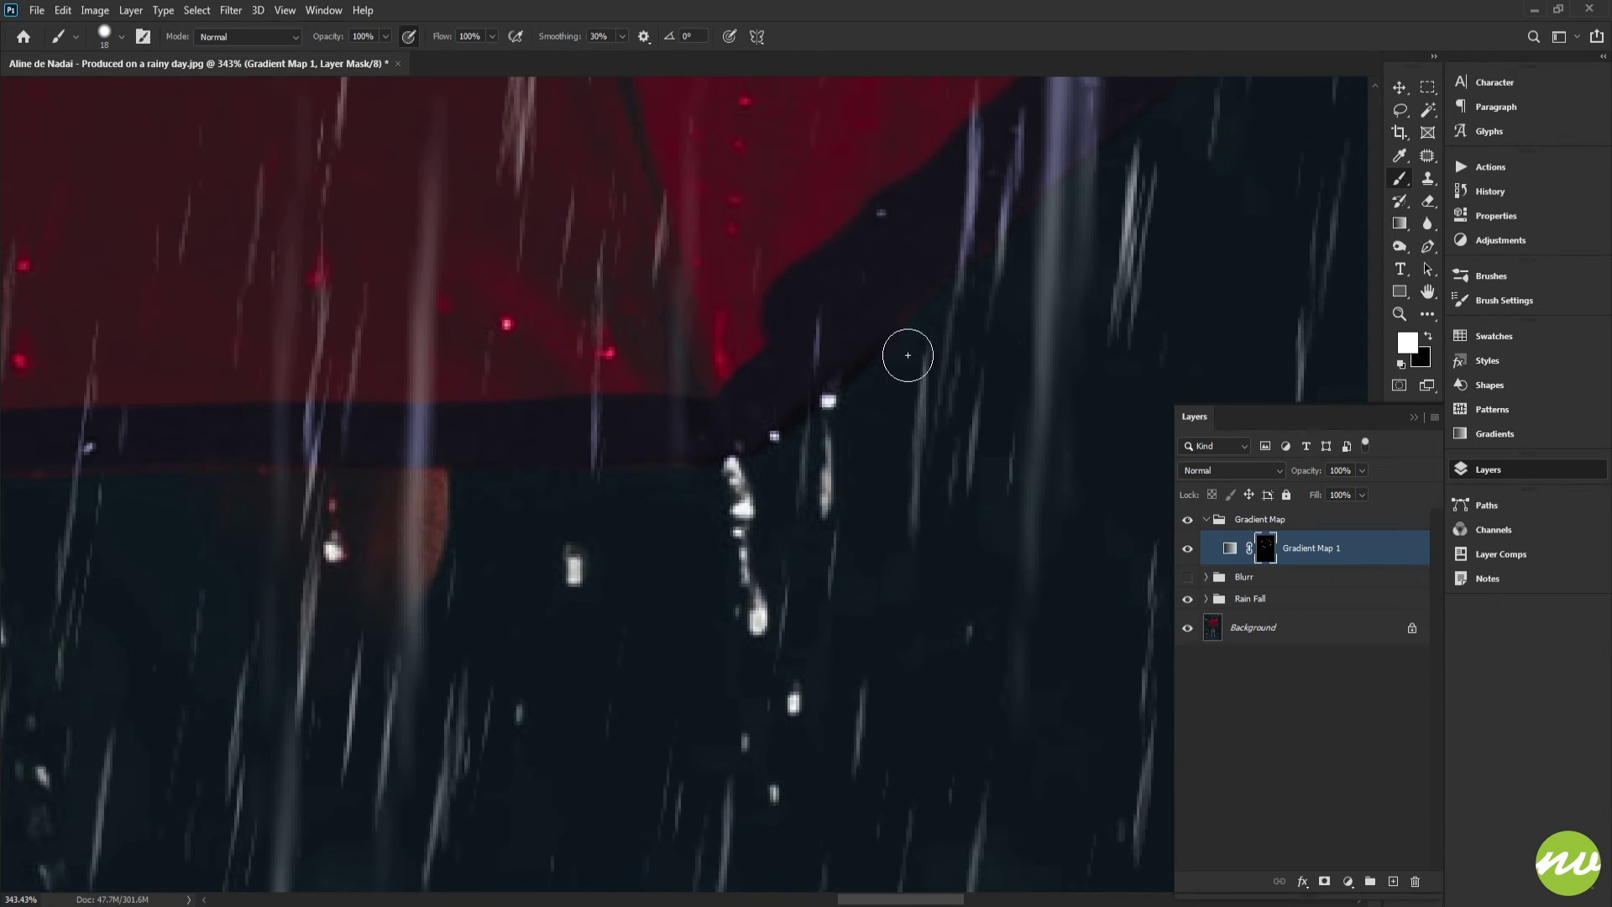
left_click(1189, 549)
left_click(1189, 549)
Paint black on the mask at the umbrella's lower edge beside the handle
scroll(890, 453, "up", 3)
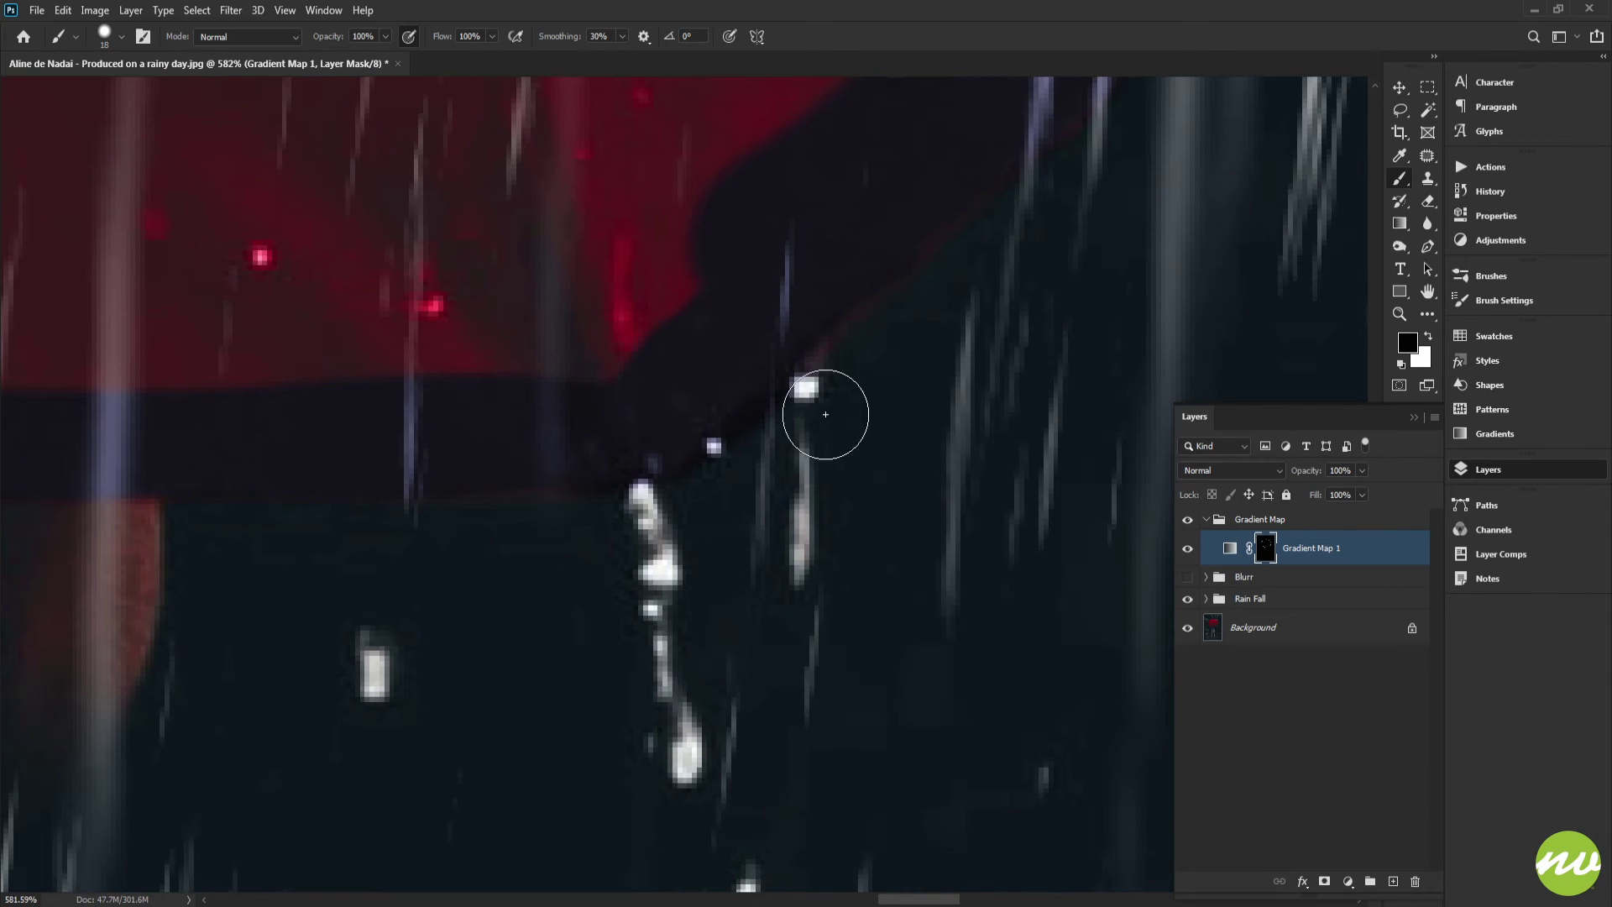
left_click_drag(715, 455, 702, 472)
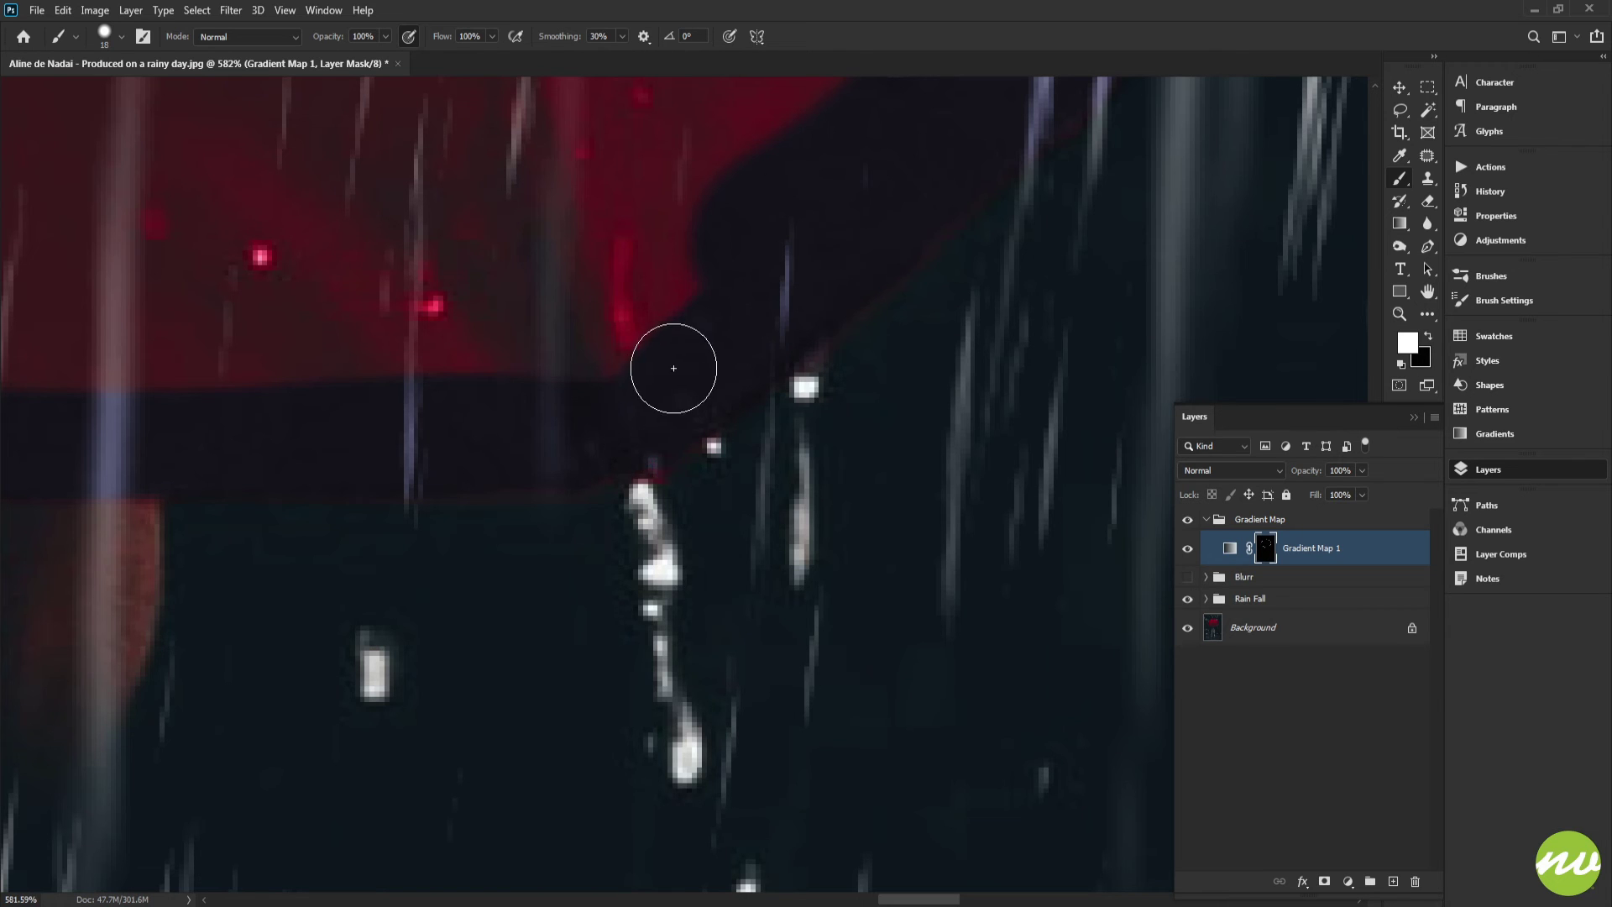
Toggle the Gradient Map layer off and on to compare the umbrella's lower edge beside the handle
left_click_drag(600, 424, 1065, 337)
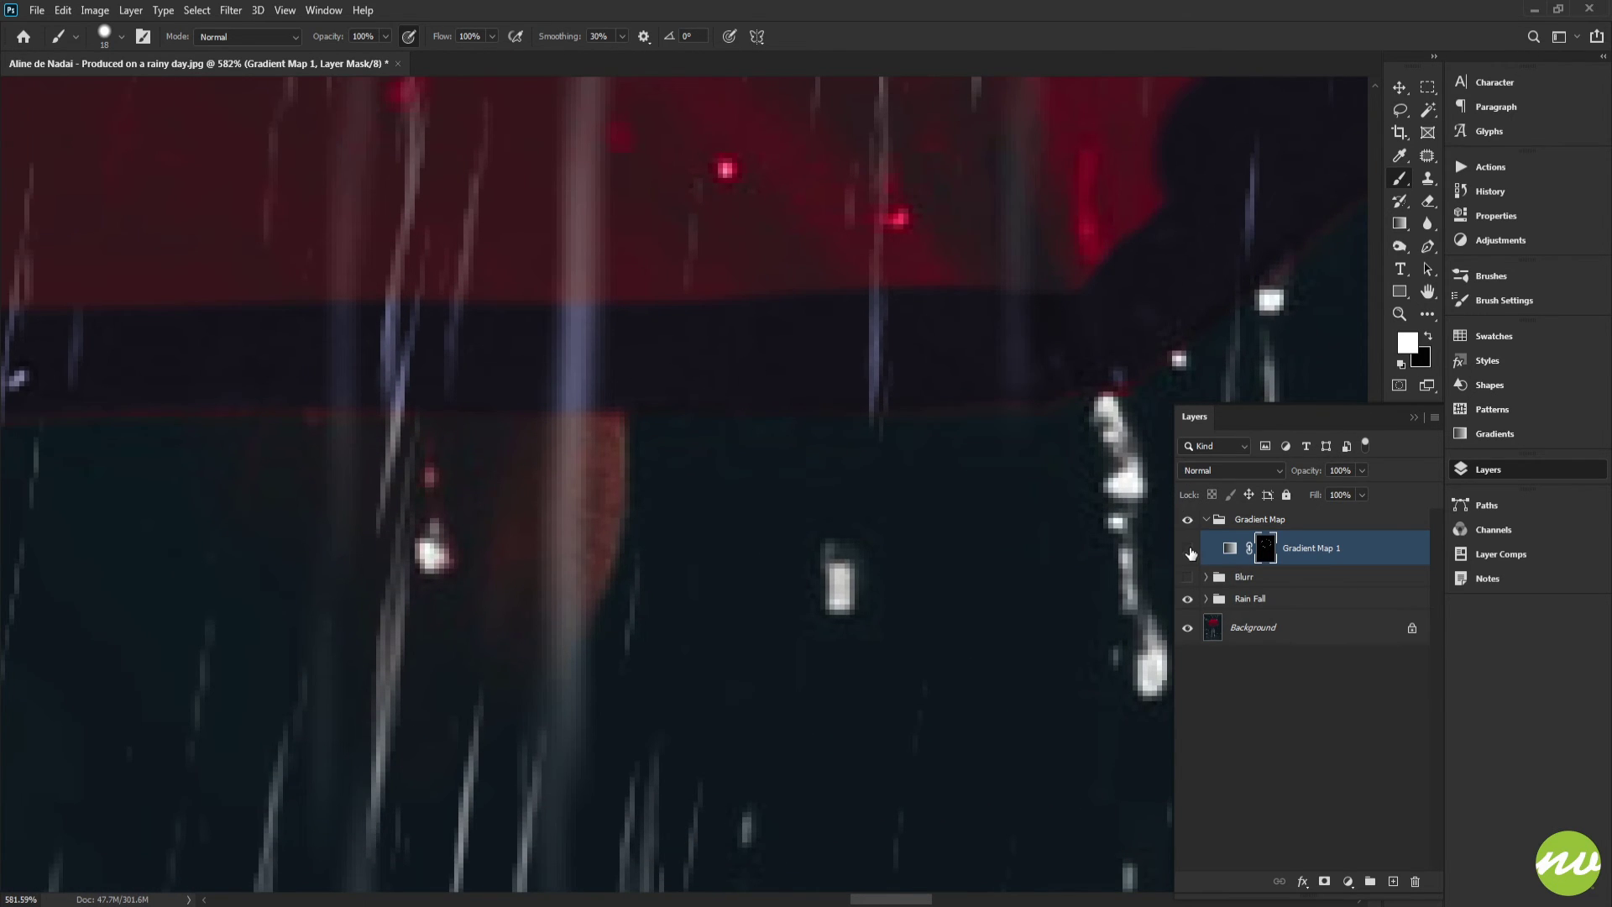
left_click(1191, 552)
left_click_drag(978, 434, 773, 453)
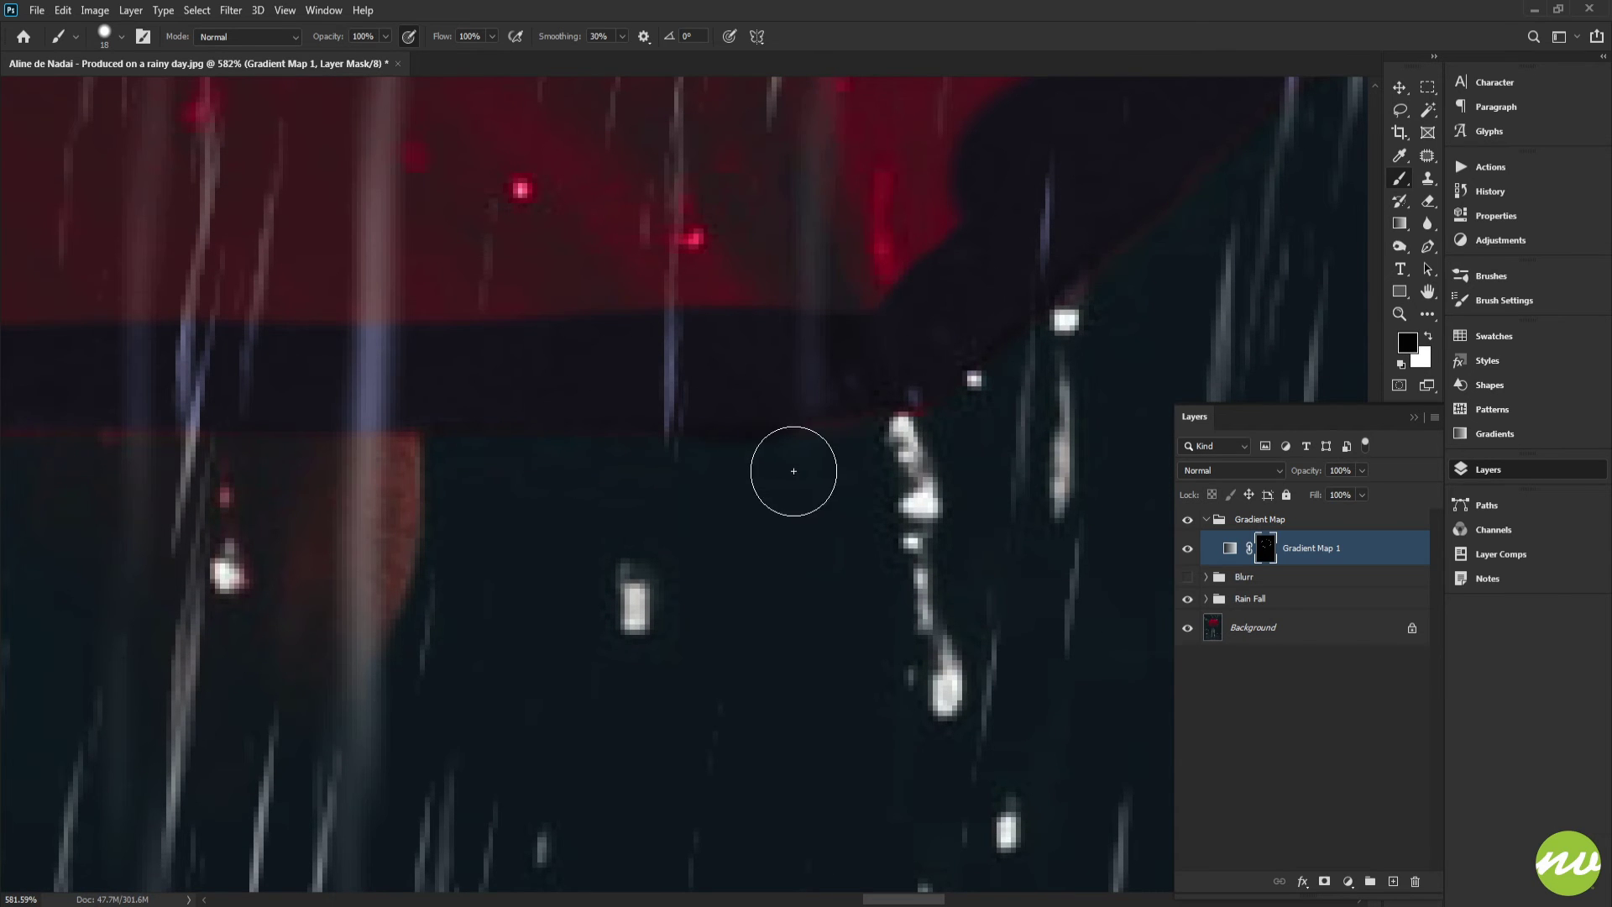
Switch to white and paint the mask along the dark rim strip on the umbrella's right side edge
key("x")
left_click_drag(925, 361, 842, 353)
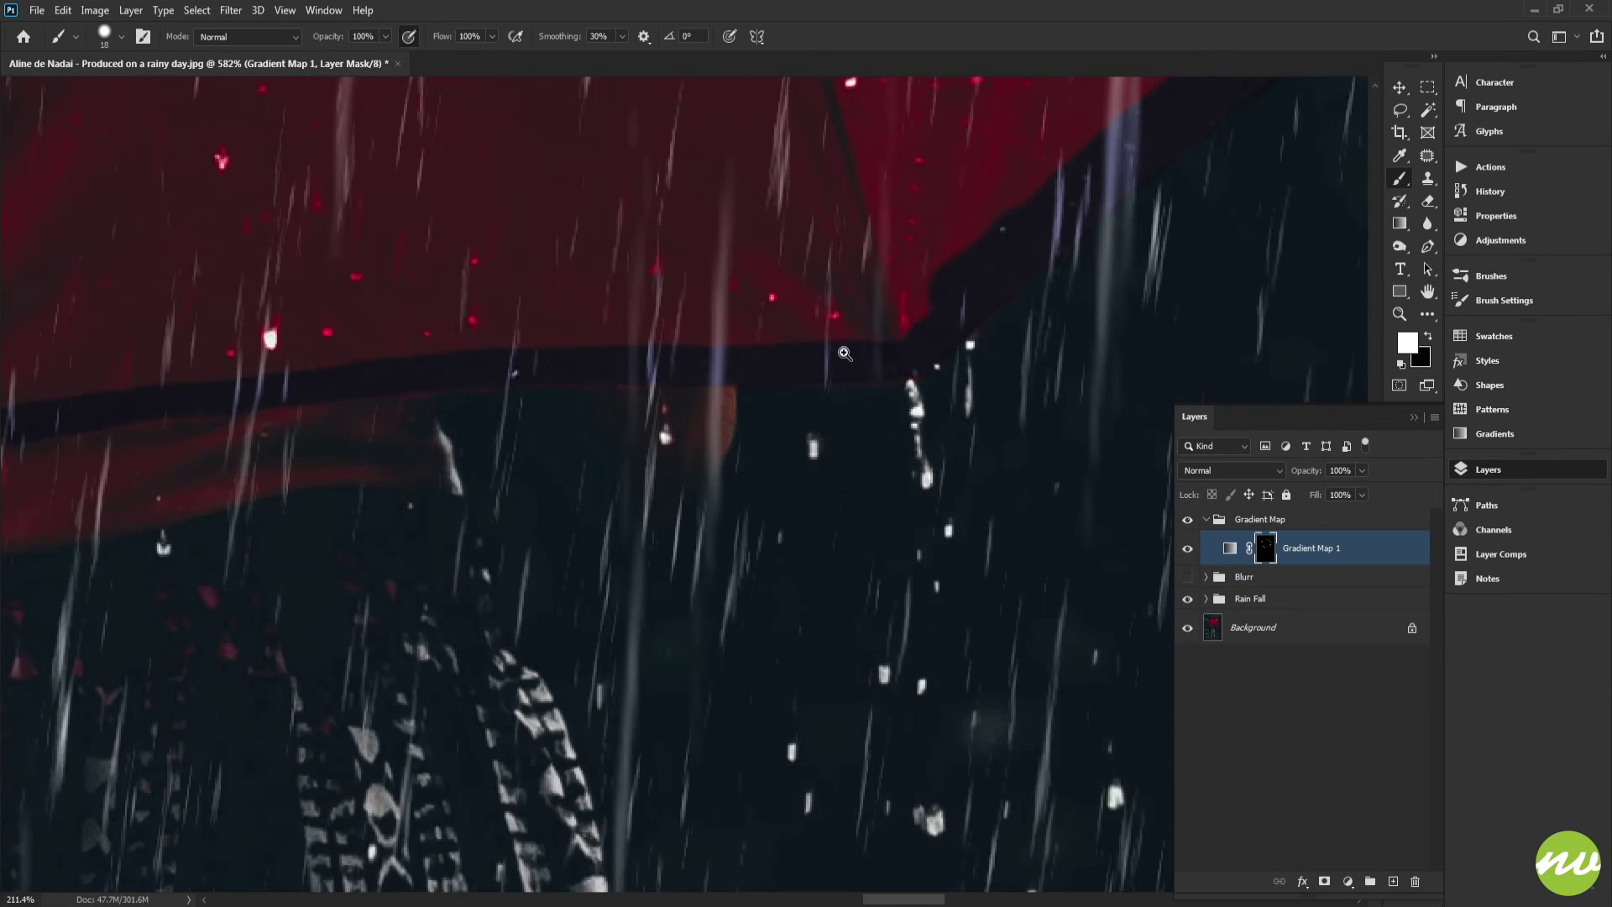
left_click_drag(999, 285, 560, 484)
left_click_drag(1068, 208, 762, 433)
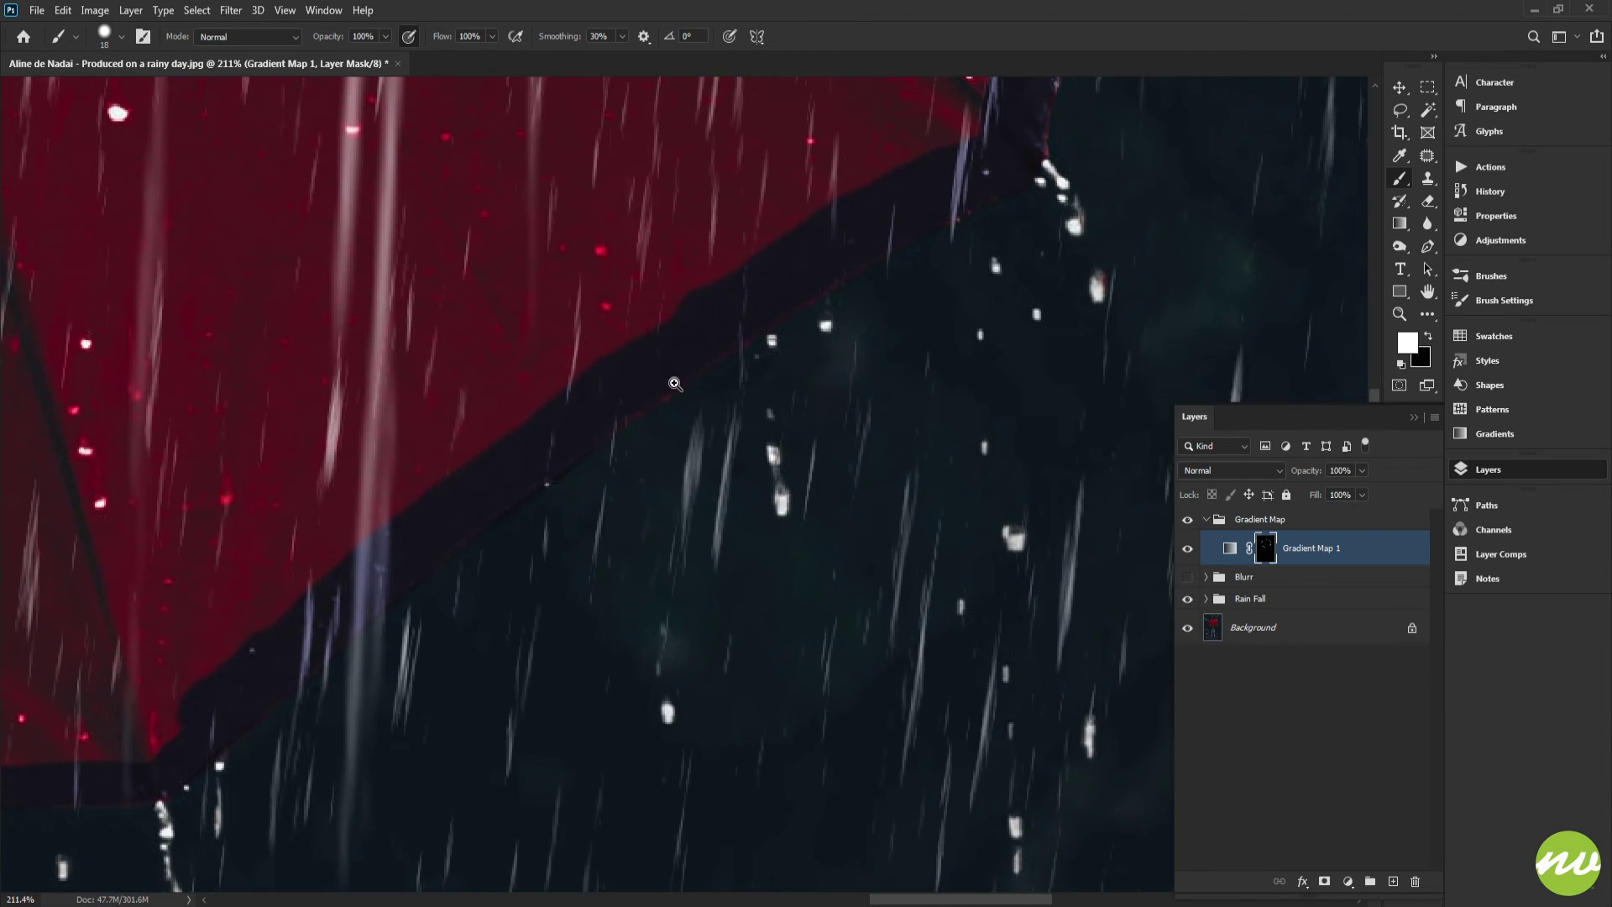
left_click_drag(672, 381, 760, 386)
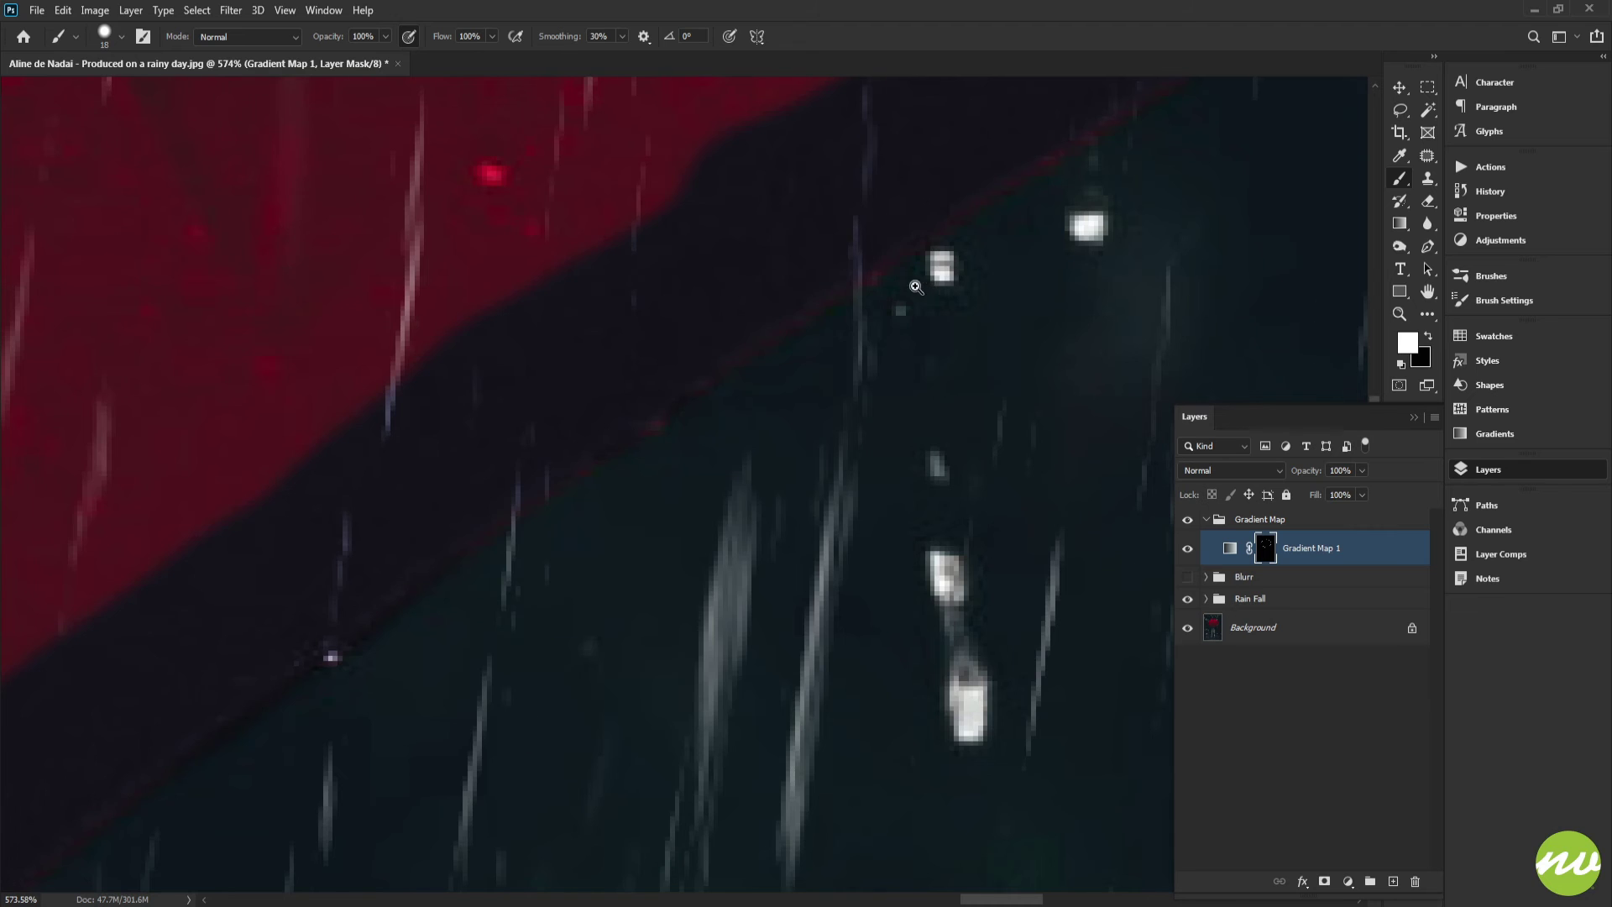
left_click_drag(915, 287, 853, 290)
left_click_drag(1191, 145, 827, 418)
left_click_drag(952, 295, 878, 449)
left_click_drag(840, 418, 903, 422)
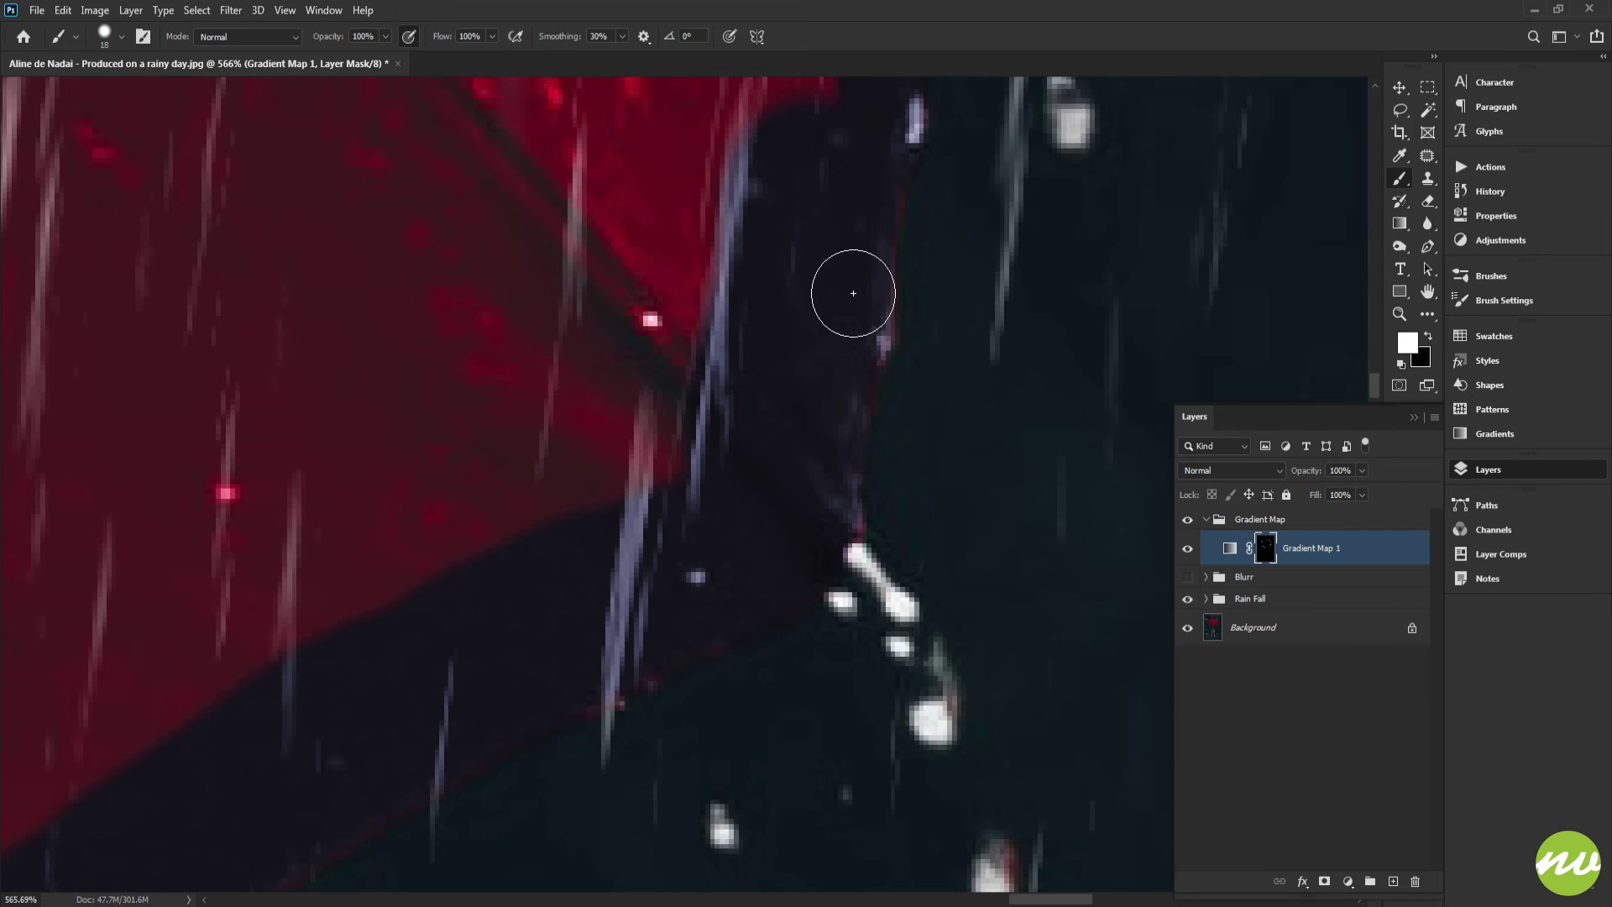
scroll(854, 293, "up", 4)
left_click_drag(868, 231, 847, 467)
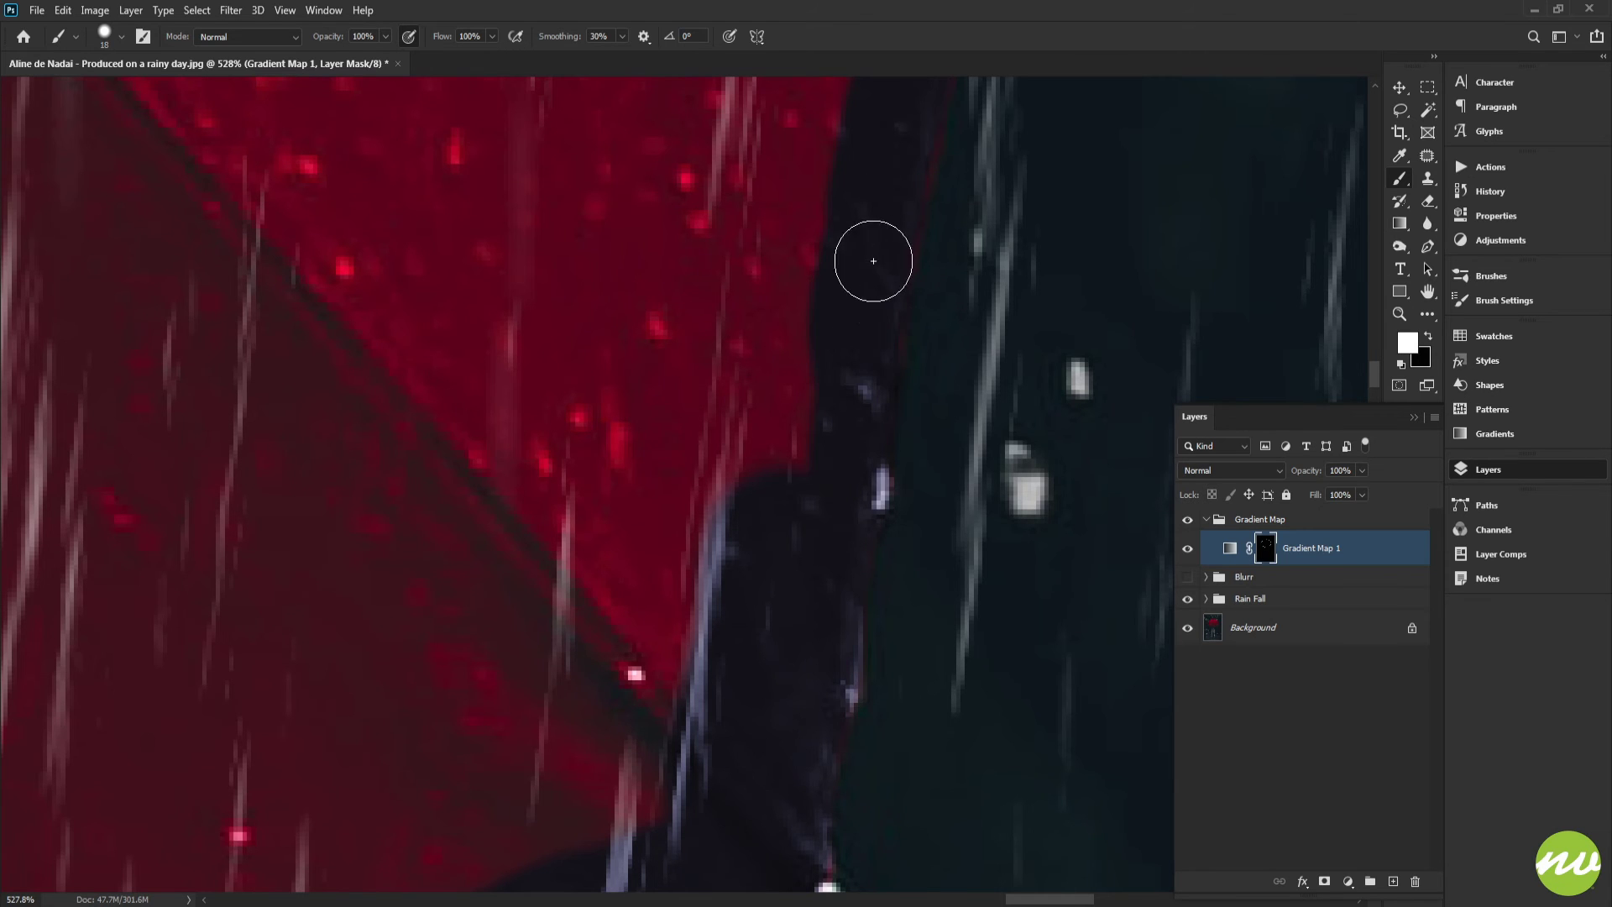
left_click_drag(874, 260, 831, 436)
left_click_drag(866, 298, 825, 504)
left_click_drag(866, 269, 822, 533)
left_click_drag(909, 192, 867, 475)
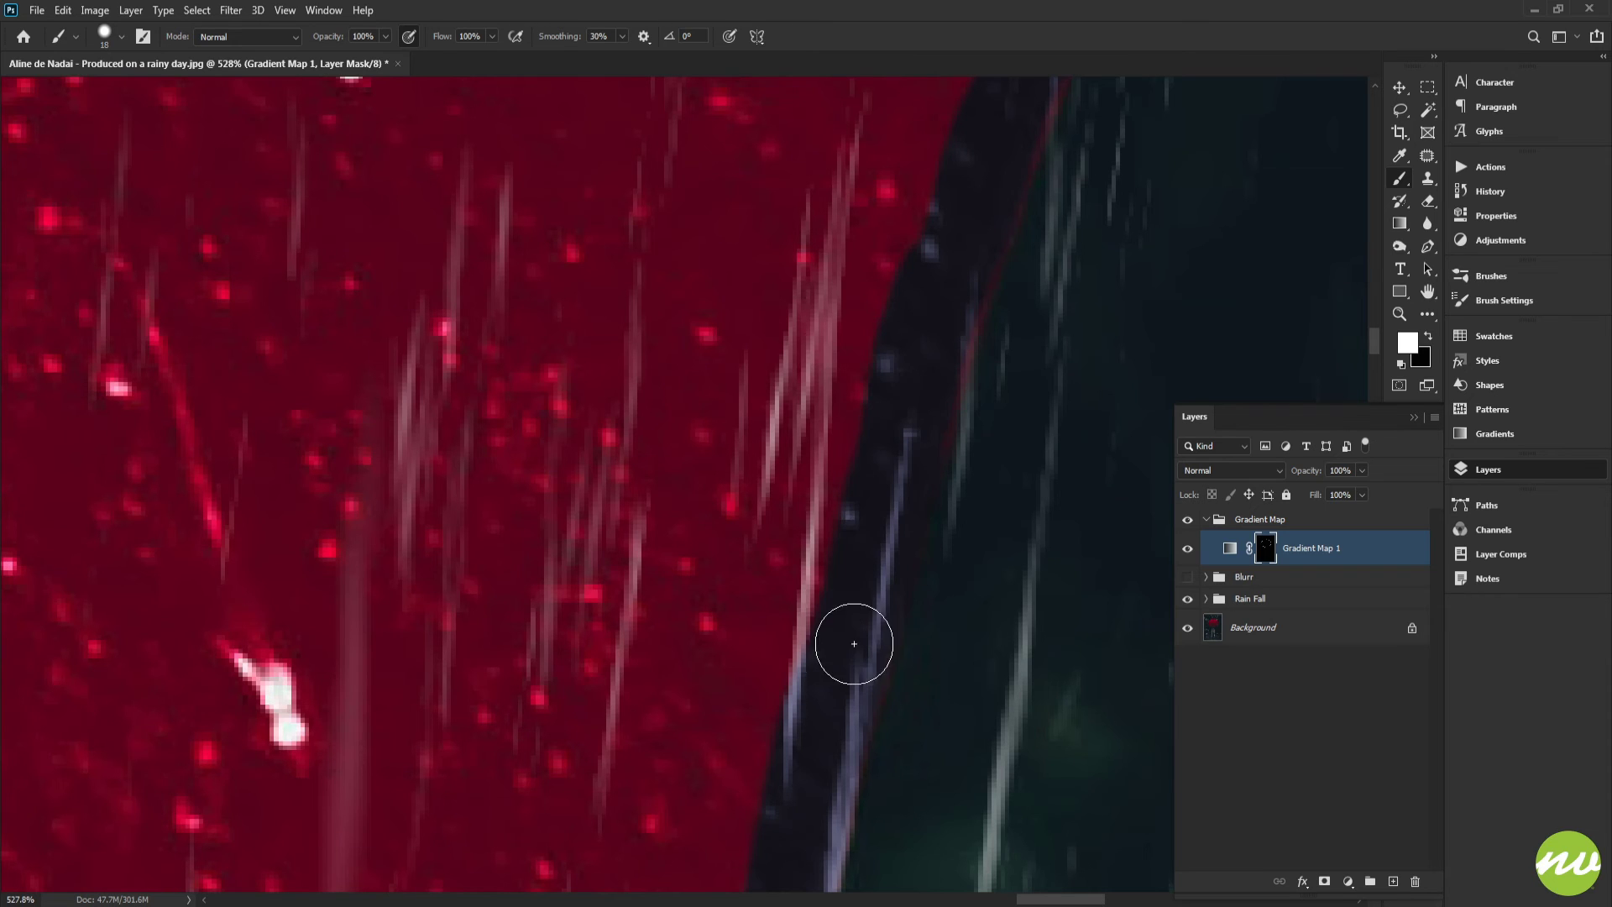
left_click_drag(946, 311, 809, 500)
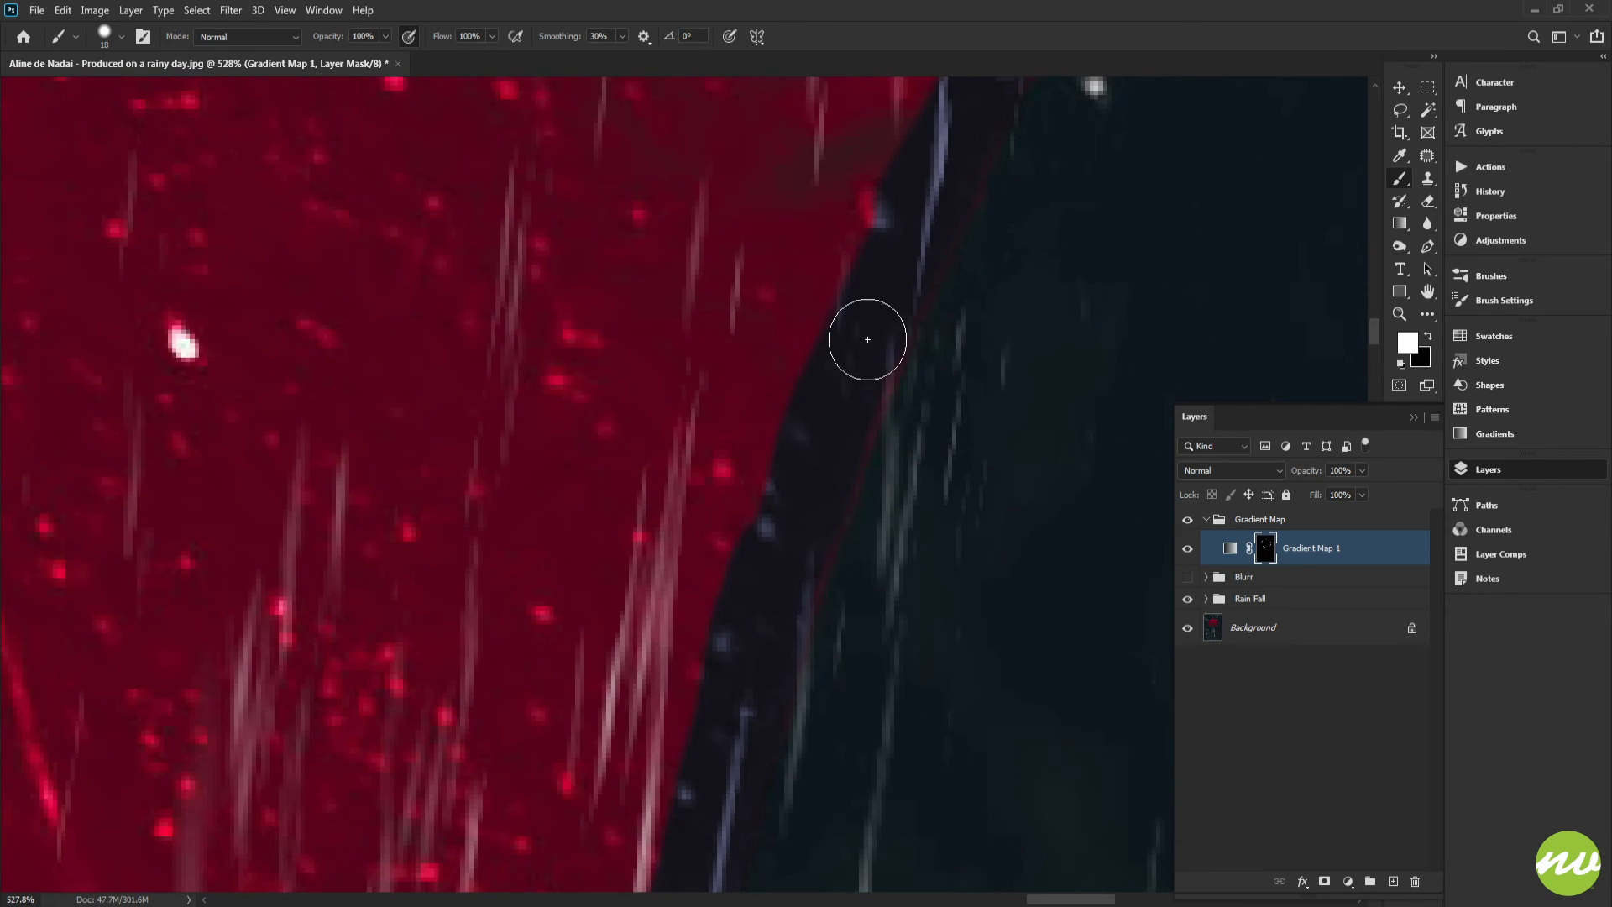
left_click_drag(864, 384, 783, 636)
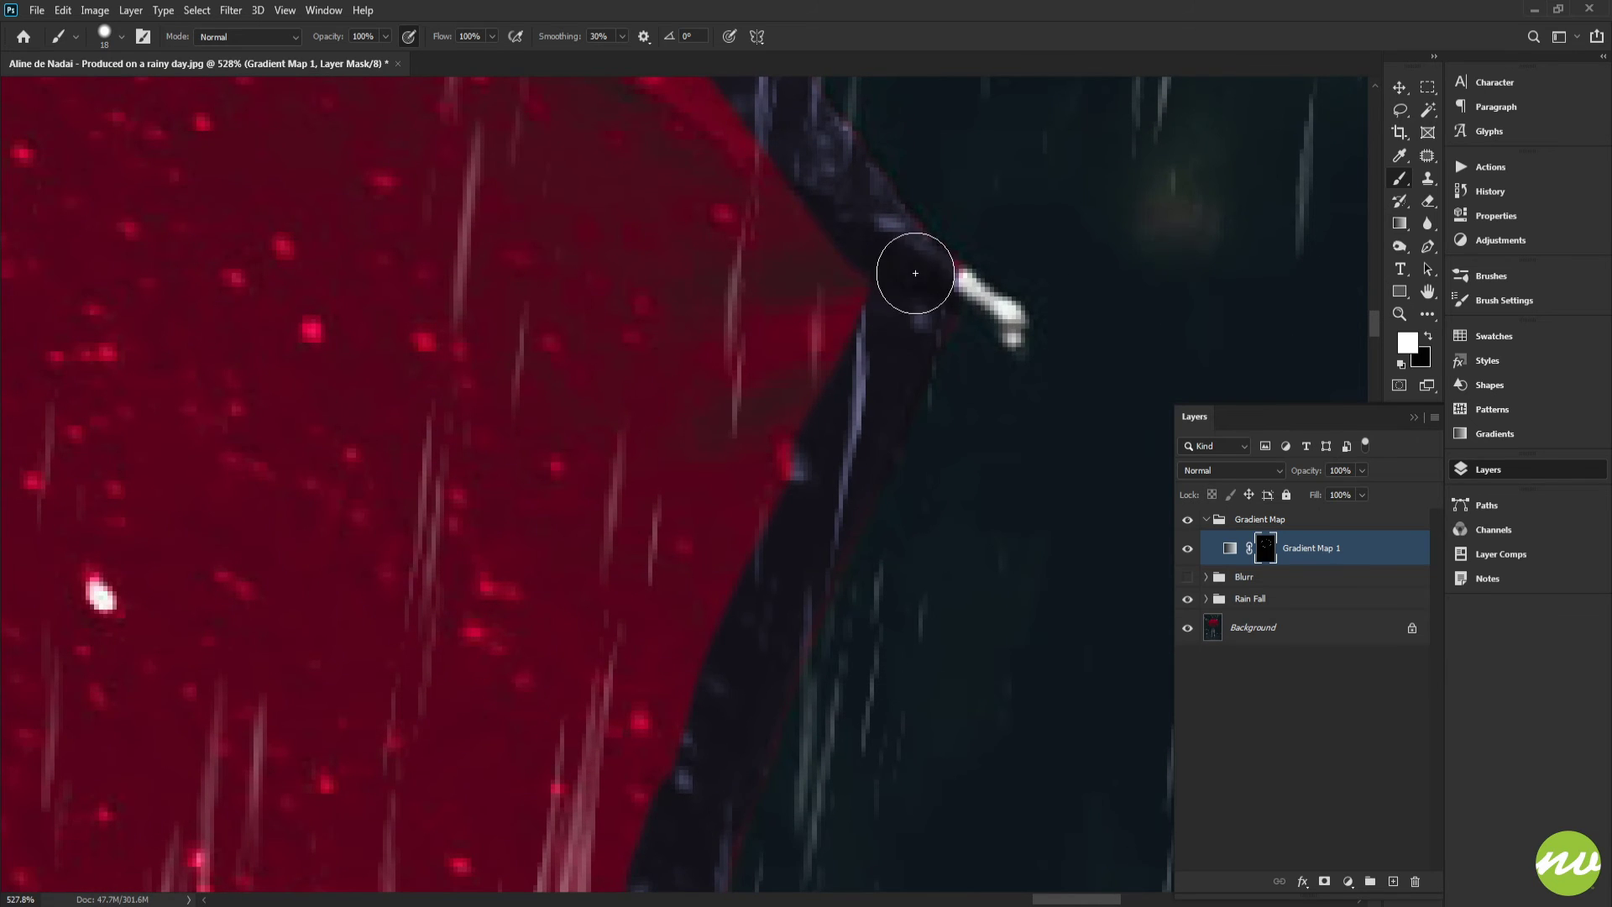
Paint white on the mask around the right canopy tip and along the rim strip next to it
left_click_drag(849, 227, 963, 435)
mouse_move(826, 331)
left_mouse_down()
mouse_move(832, 410)
mouse_move(820, 436)
mouse_move(806, 421)
left_mouse_up()
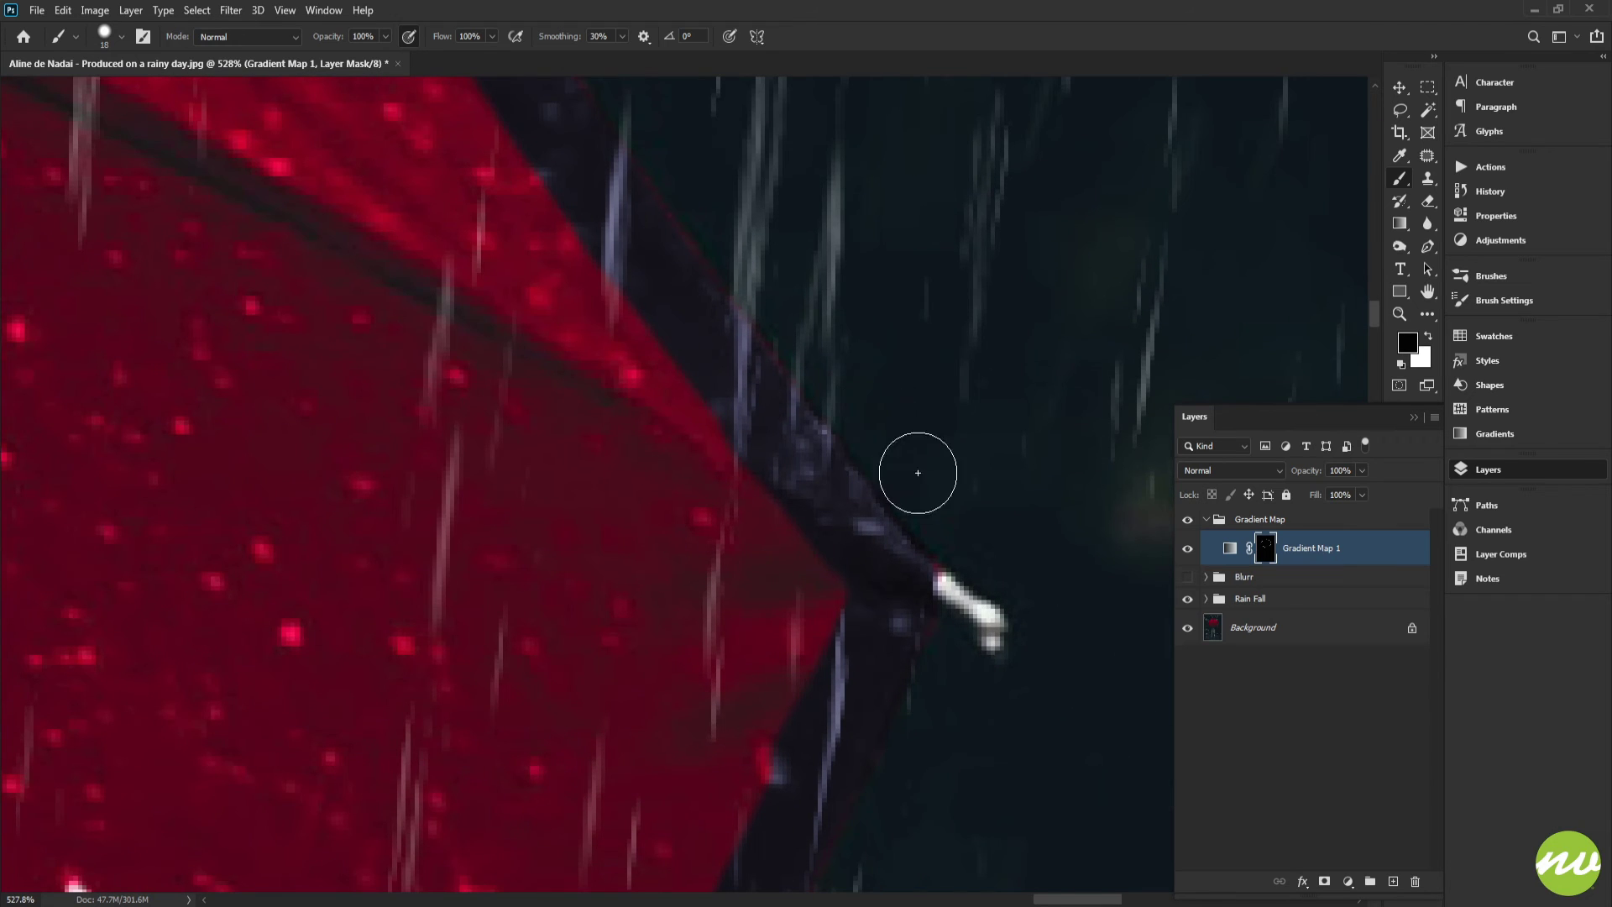
left_click_drag(730, 338, 868, 568)
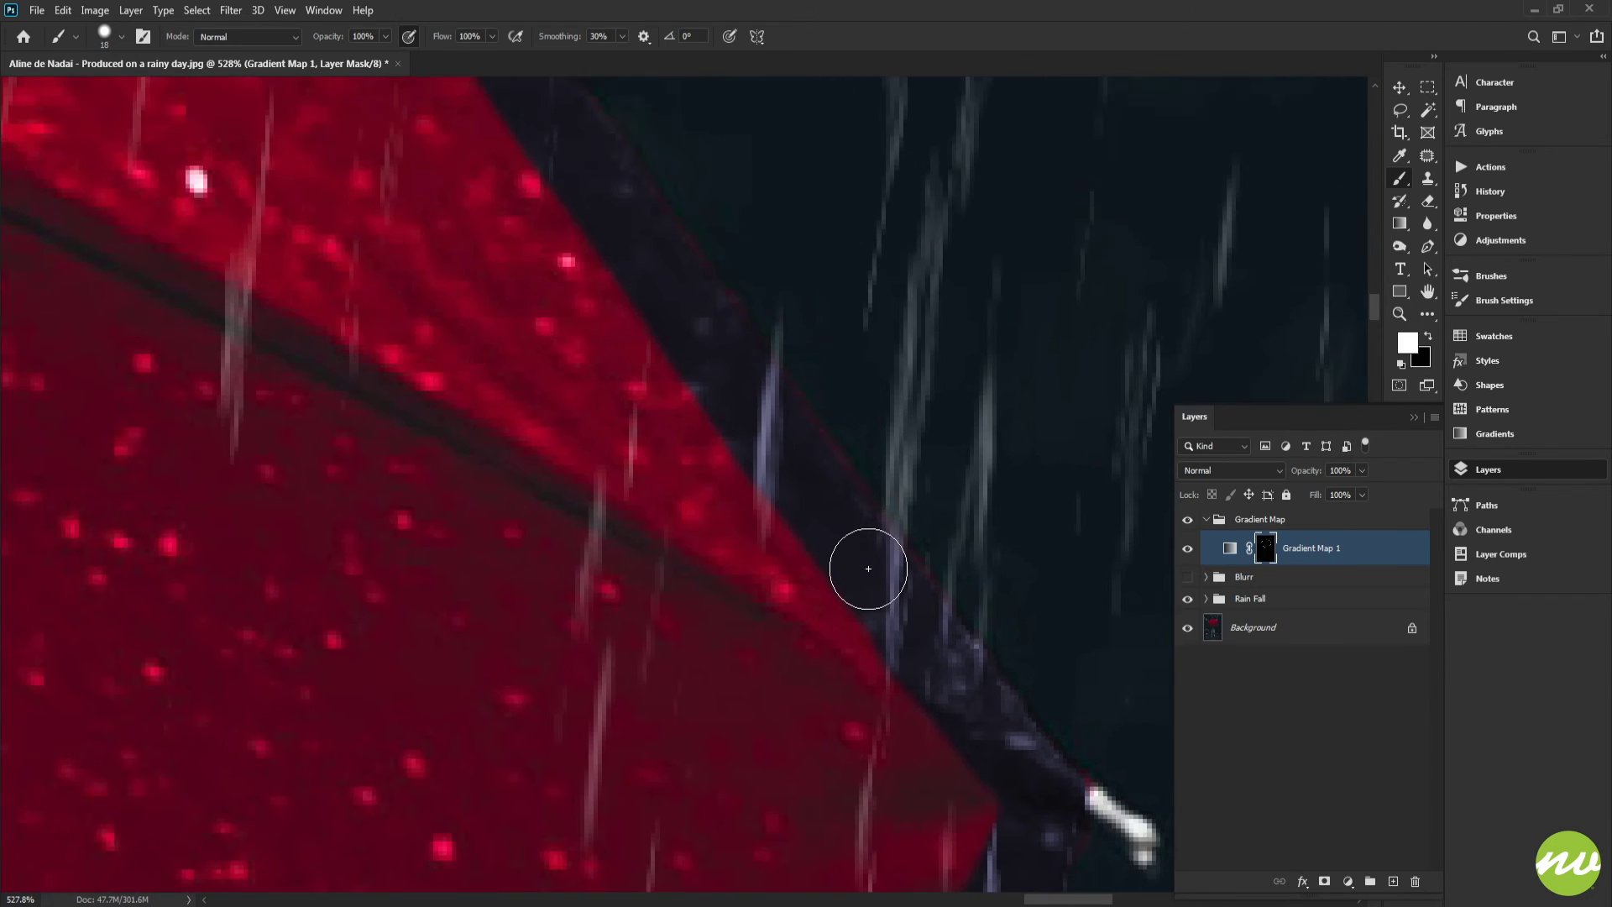
left_click_drag(696, 370, 890, 618)
left_click_drag(890, 618, 718, 536)
left_click_drag(698, 361, 723, 508)
left_click_drag(672, 496, 793, 496)
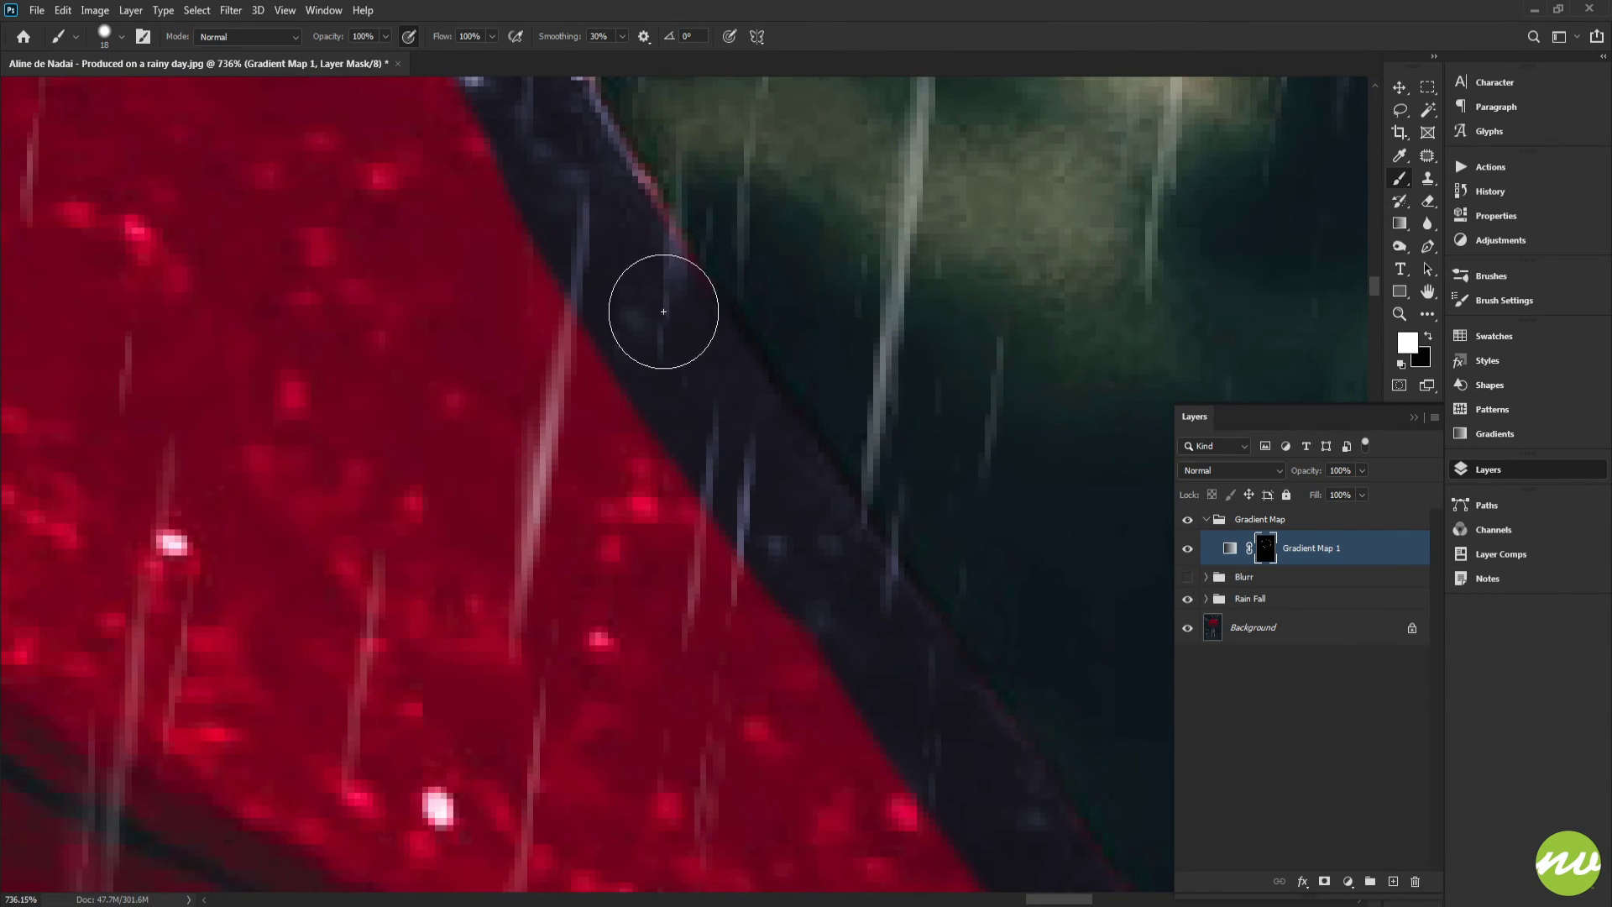
left_click_drag(663, 311, 729, 466)
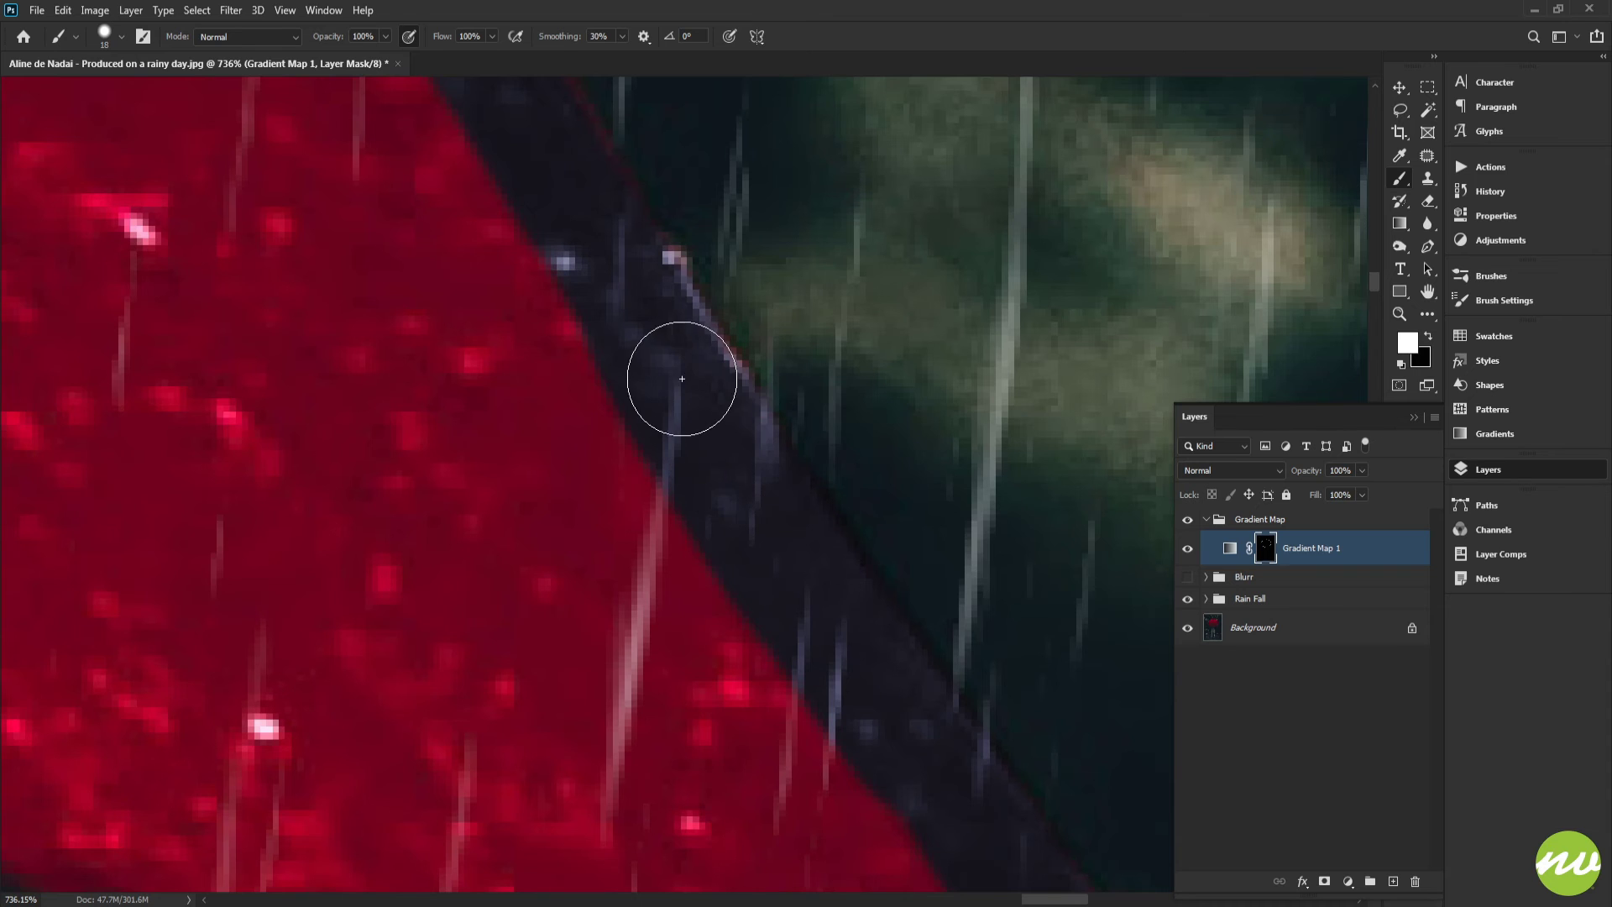
left_click_drag(682, 379, 816, 508)
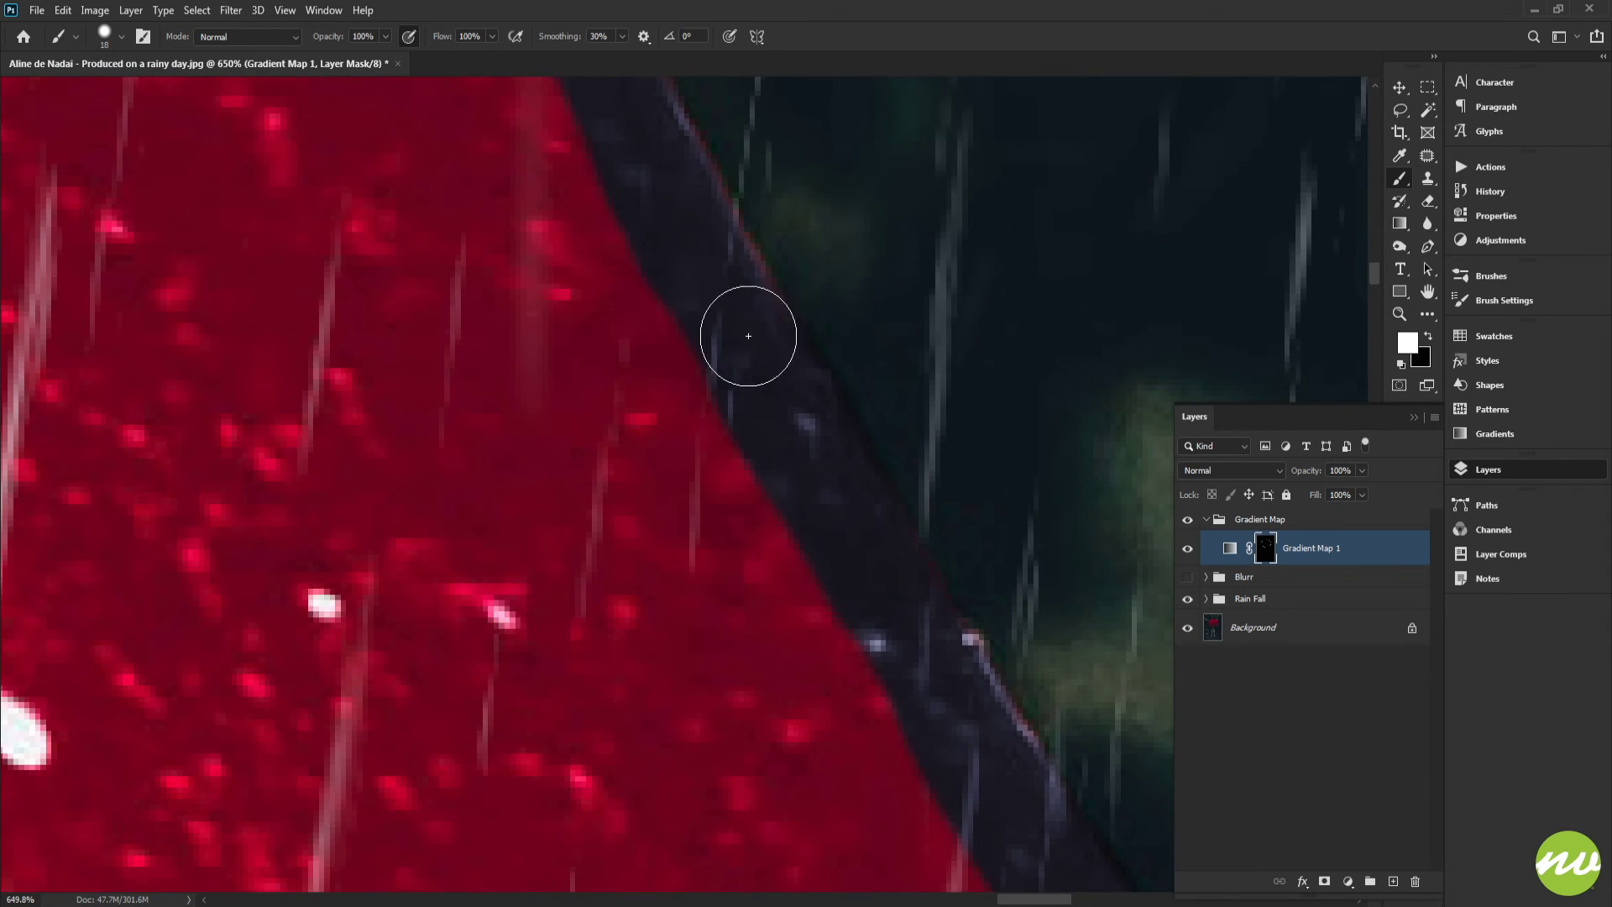
mouse_move(659, 328)
left_mouse_down()
mouse_move(627, 309)
mouse_move(723, 372)
mouse_move(820, 316)
left_mouse_up()
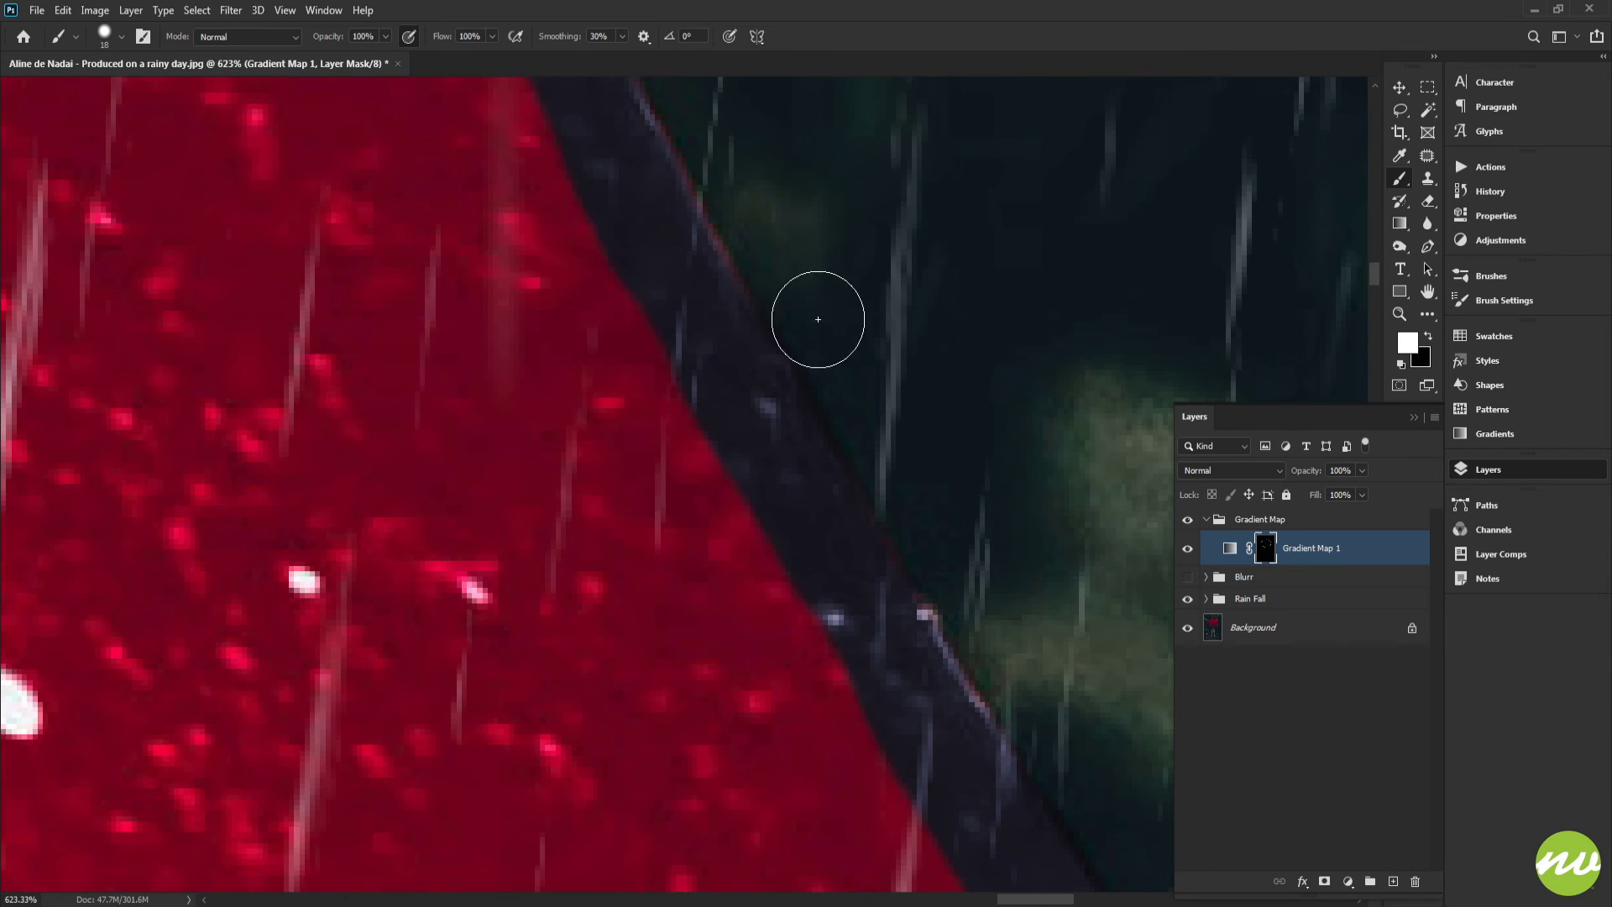
Continue painting white along the rim strip running up from the right tip
key("x")
key("x")
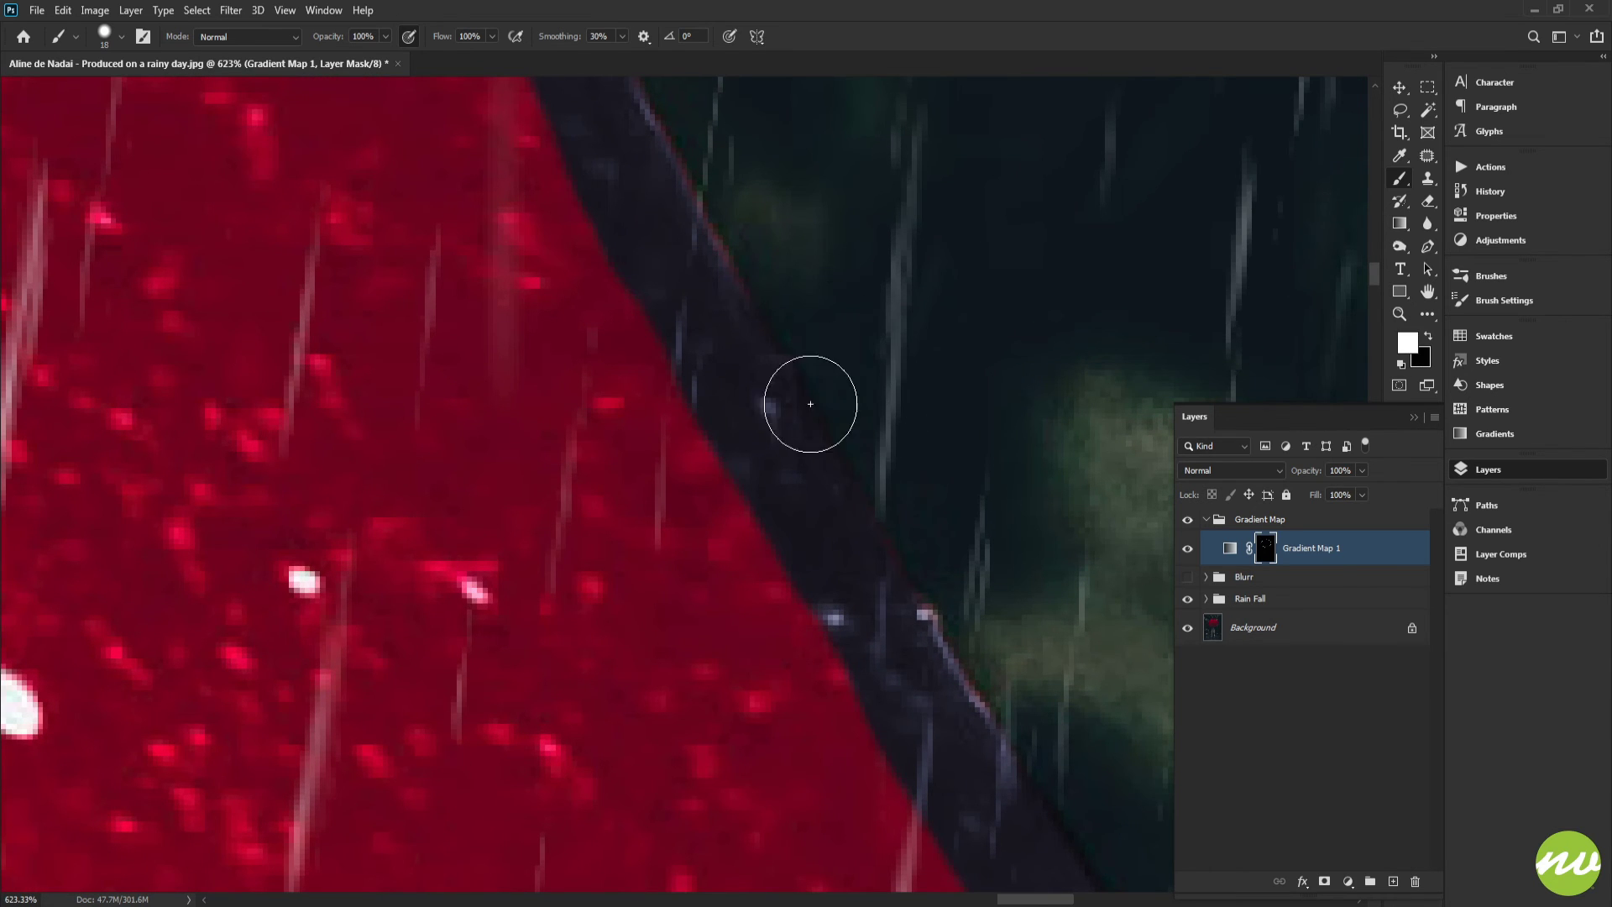
left_click_drag(750, 399, 617, 326)
left_click_drag(617, 326, 869, 558)
mouse_move(837, 481)
left_mouse_down()
mouse_move(820, 504)
mouse_move(835, 560)
left_mouse_up()
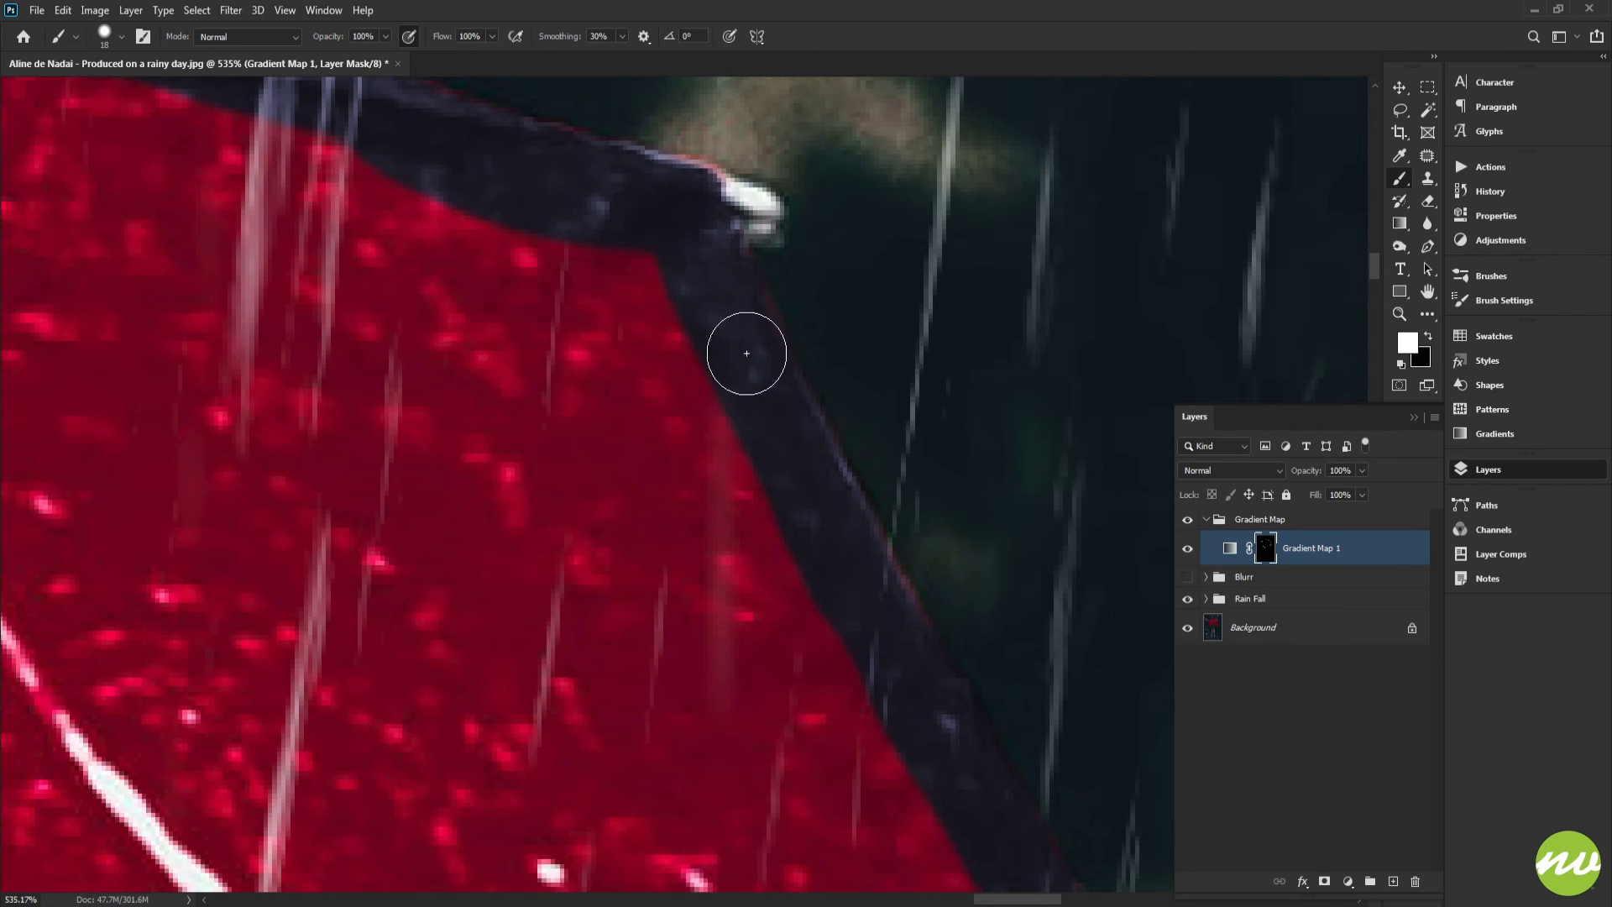
left_click_drag(710, 349, 773, 497)
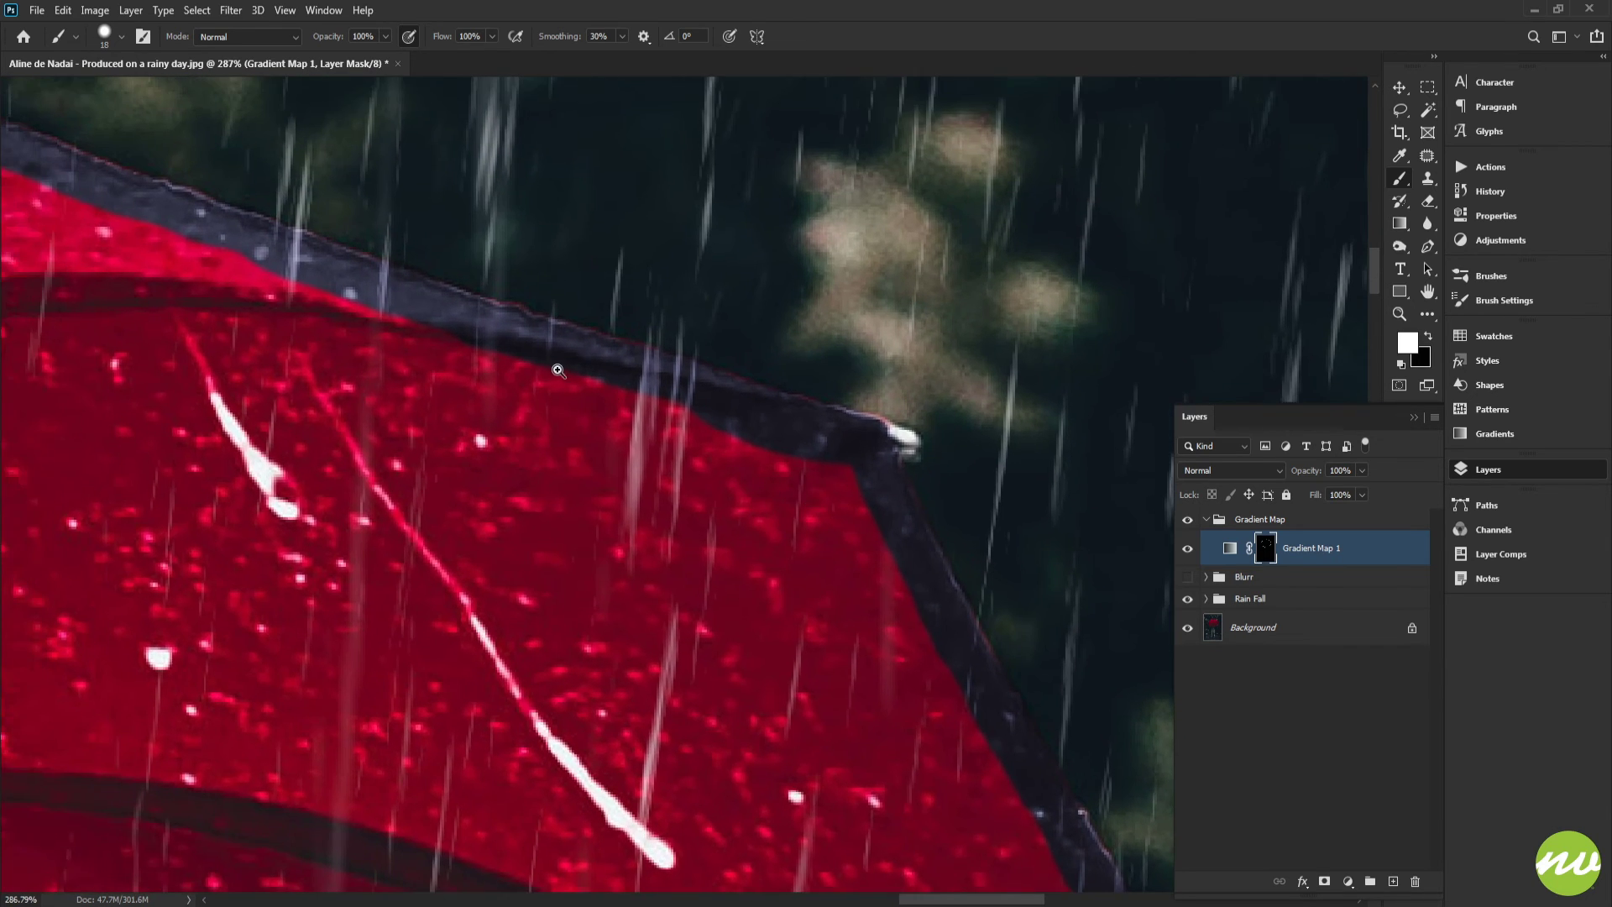
Paint white on the mask along the rim strip on the umbrella's upper edge
mouse_move(557, 370)
left_mouse_down()
mouse_move(605, 392)
mouse_move(670, 473)
mouse_move(439, 395)
left_mouse_up()
left_click_drag(344, 370, 857, 460)
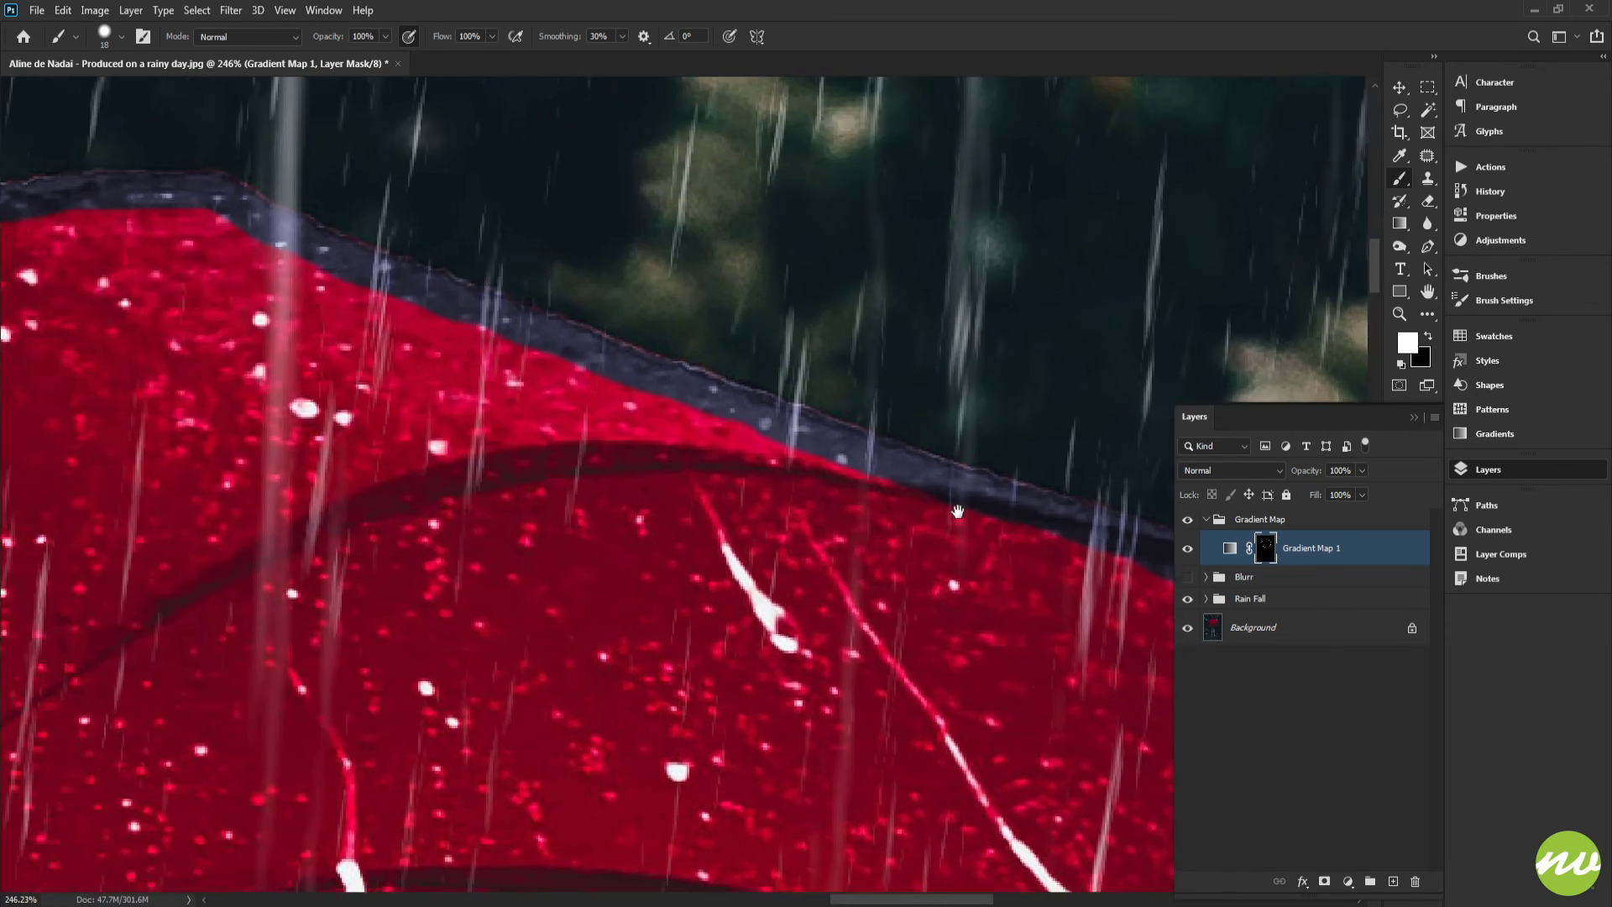
left_click_drag(727, 428, 842, 493)
left_click_drag(502, 378, 540, 406)
mouse_move(506, 380)
left_mouse_down()
mouse_move(676, 472)
mouse_move(812, 474)
left_mouse_up()
left_click_drag(584, 393, 695, 514)
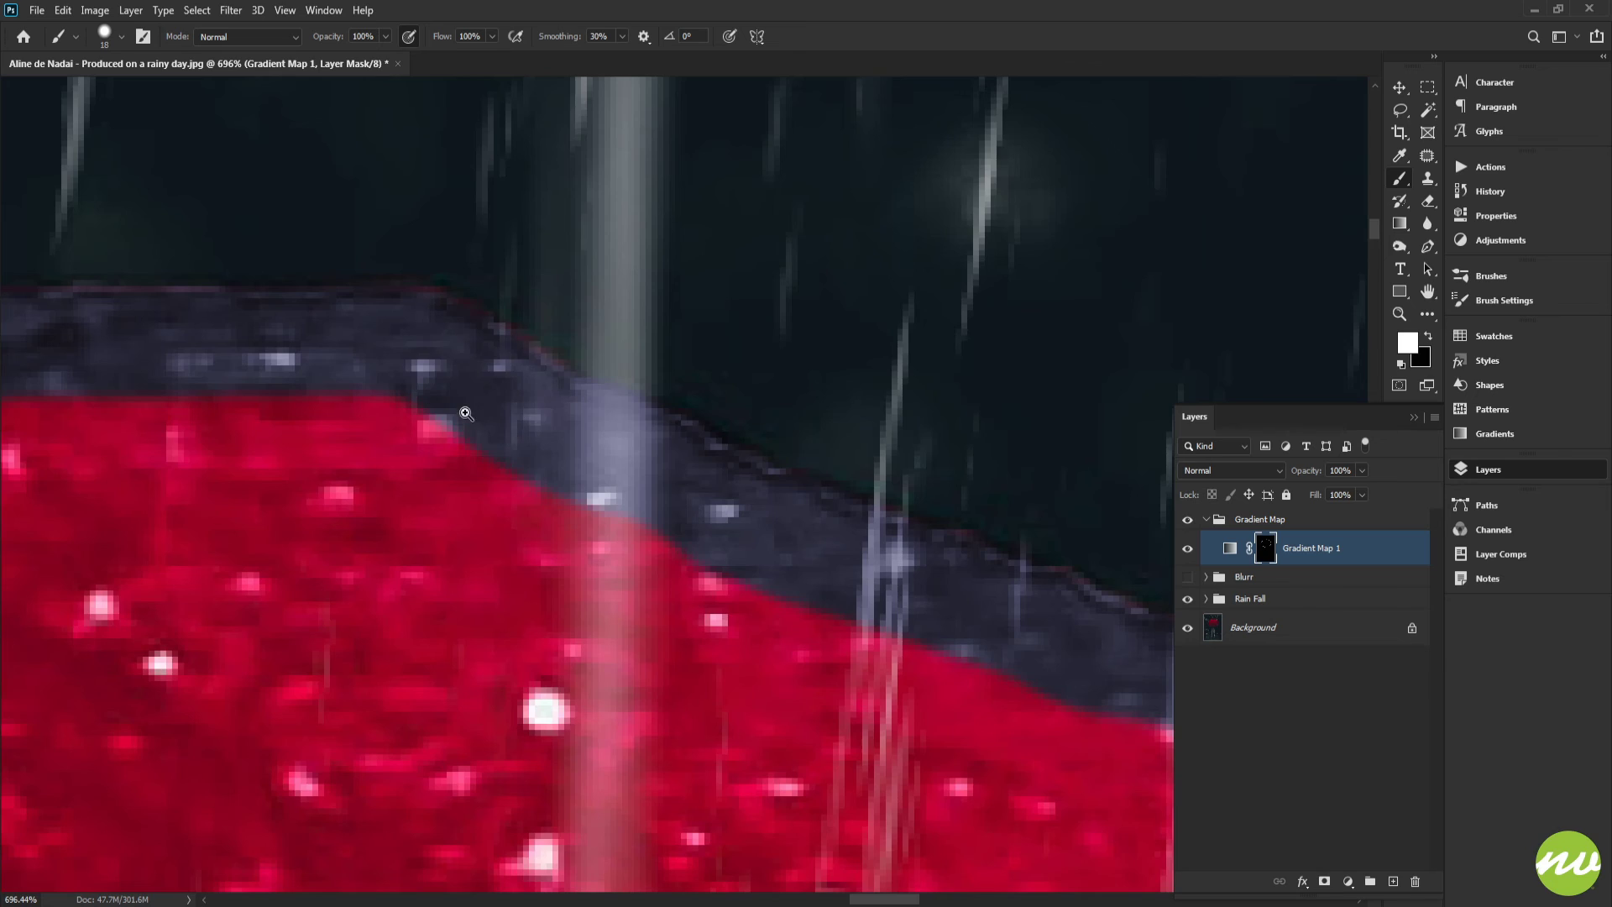
Paint white along the top rim strip at high zoom, covering its full width up to the outer edge
left_click_drag(465, 413, 587, 389)
left_click_drag(288, 399, 827, 429)
left_click_drag(612, 439, 1071, 408)
left_click_drag(738, 432, 545, 439)
mouse_move(442, 471)
left_mouse_down()
mouse_move(864, 413)
mouse_move(957, 421)
left_mouse_up()
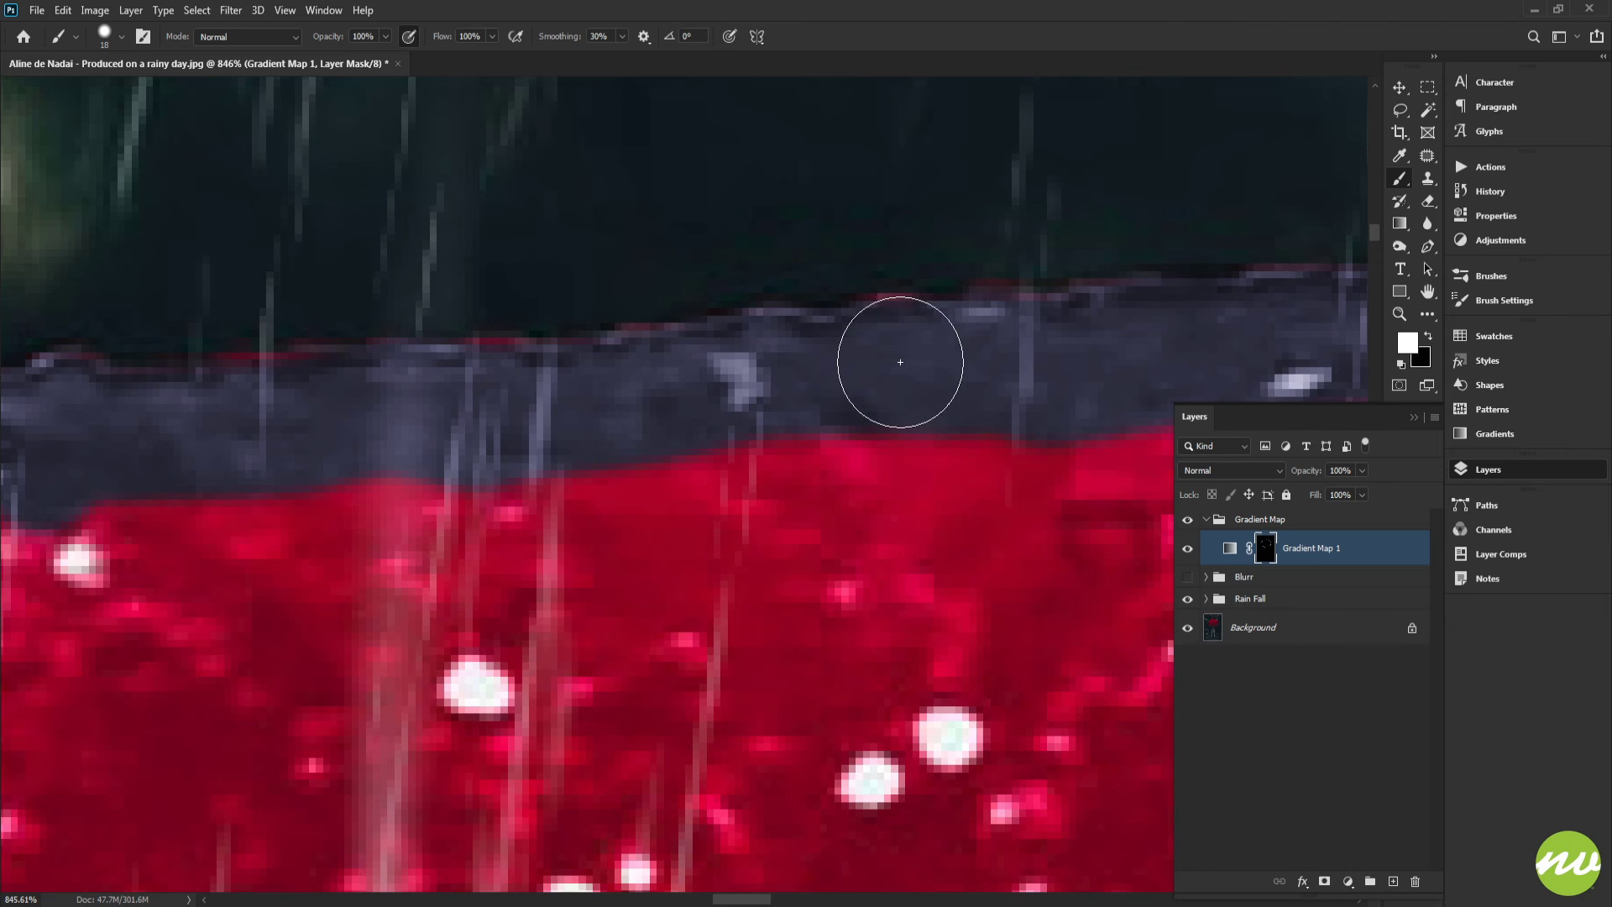
left_click_drag(709, 388, 827, 459)
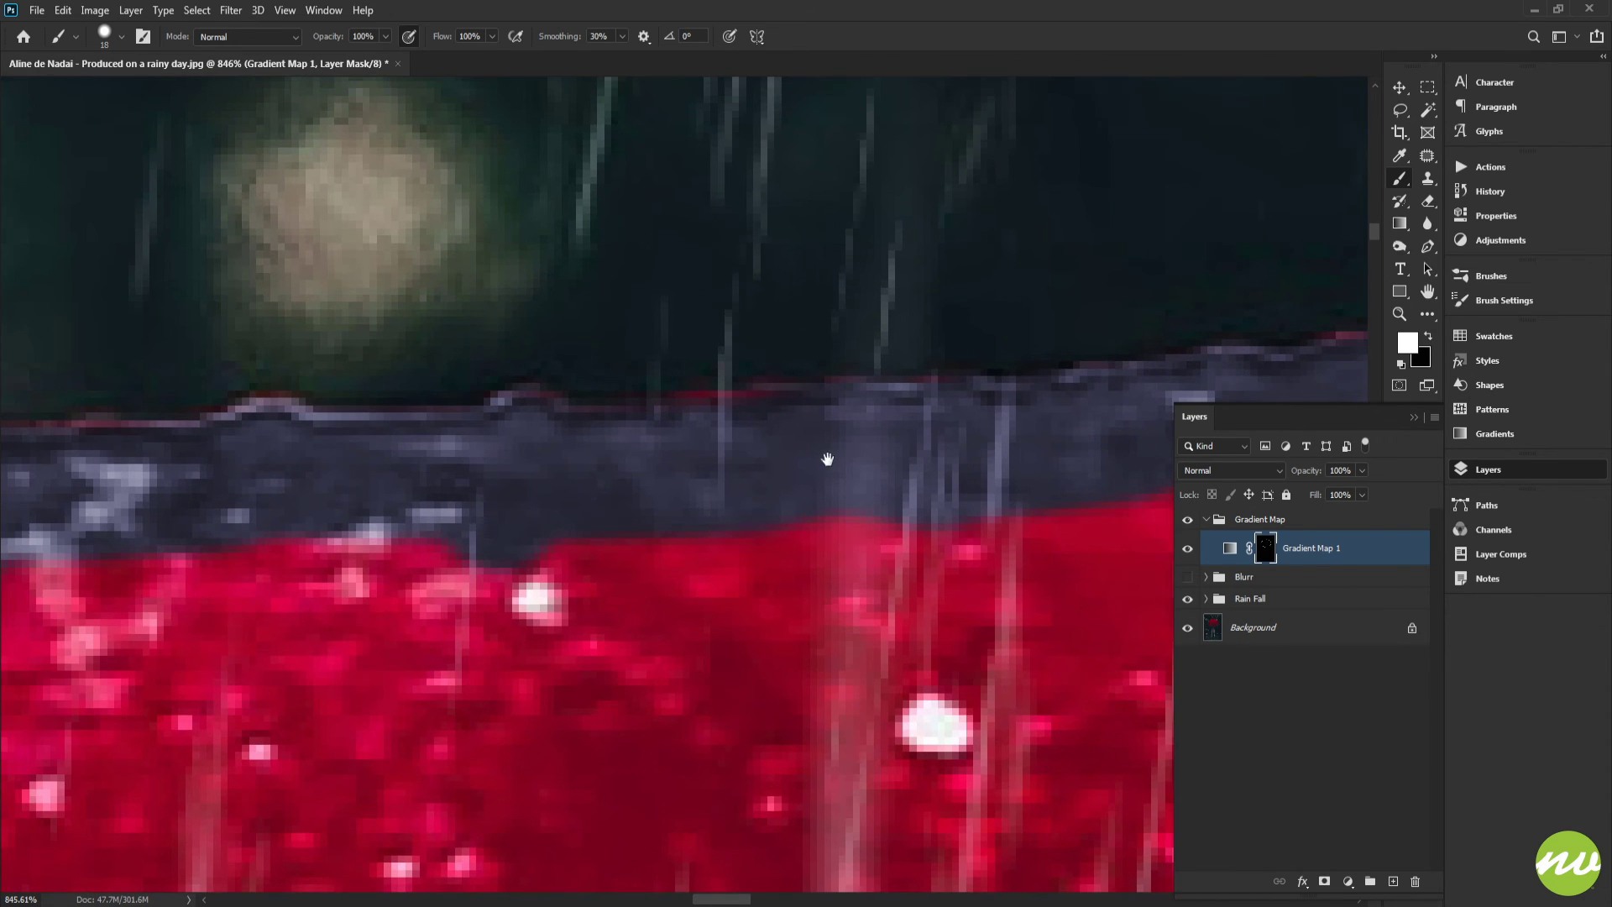
left_click_drag(631, 503, 984, 432)
left_click_drag(851, 456, 899, 479)
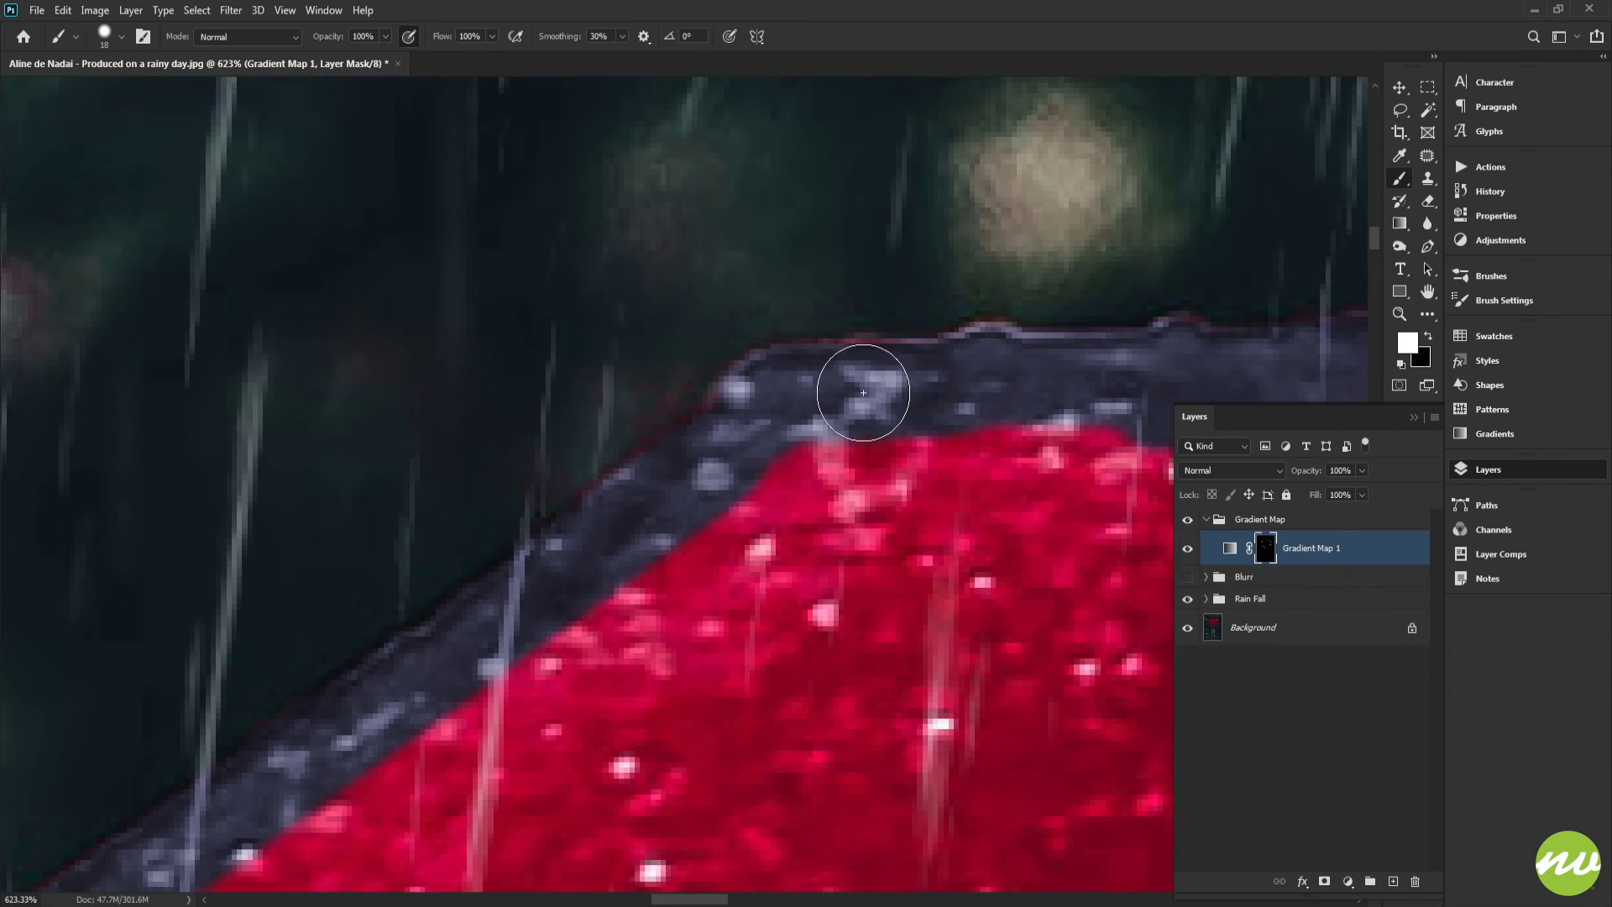
left_click_drag(741, 510, 1100, 240)
left_click_drag(647, 537, 817, 295)
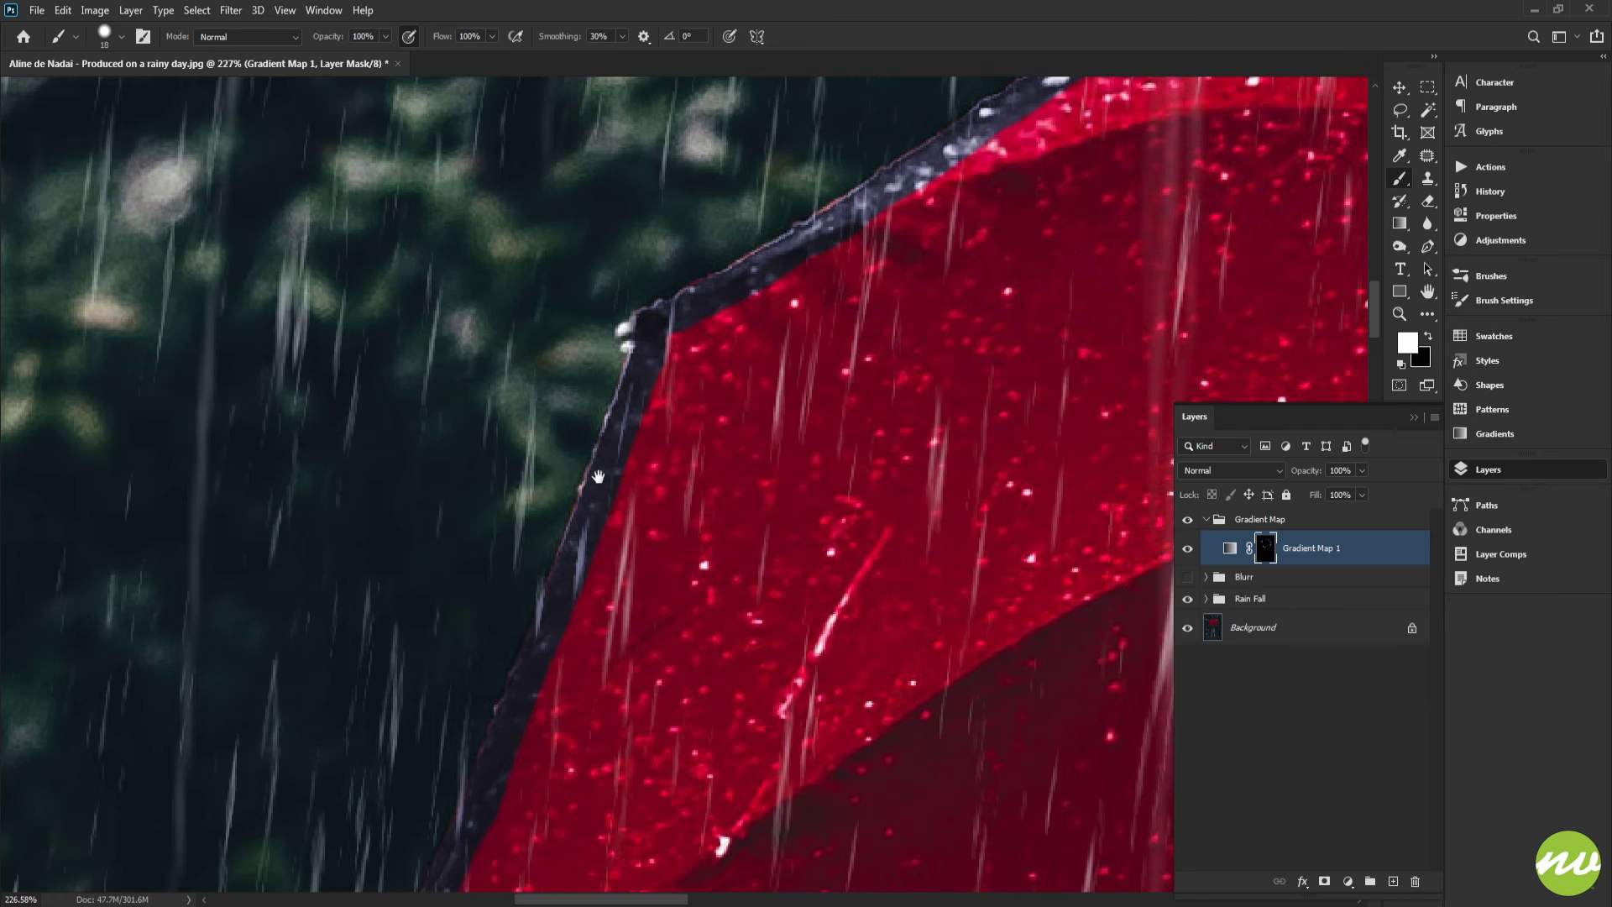
Paint white on the mask along the rim strip on the umbrella's left side
left_click_drag(598, 476, 700, 241)
left_click_drag(686, 515, 729, 159)
left_click_drag(714, 561, 628, 195)
left_click_drag(543, 314, 585, 322)
left_click_drag(667, 571, 527, 196)
left_click_drag(794, 512, 636, 180)
left_click_drag(710, 475, 635, 476)
left_click_drag(833, 518, 633, 374)
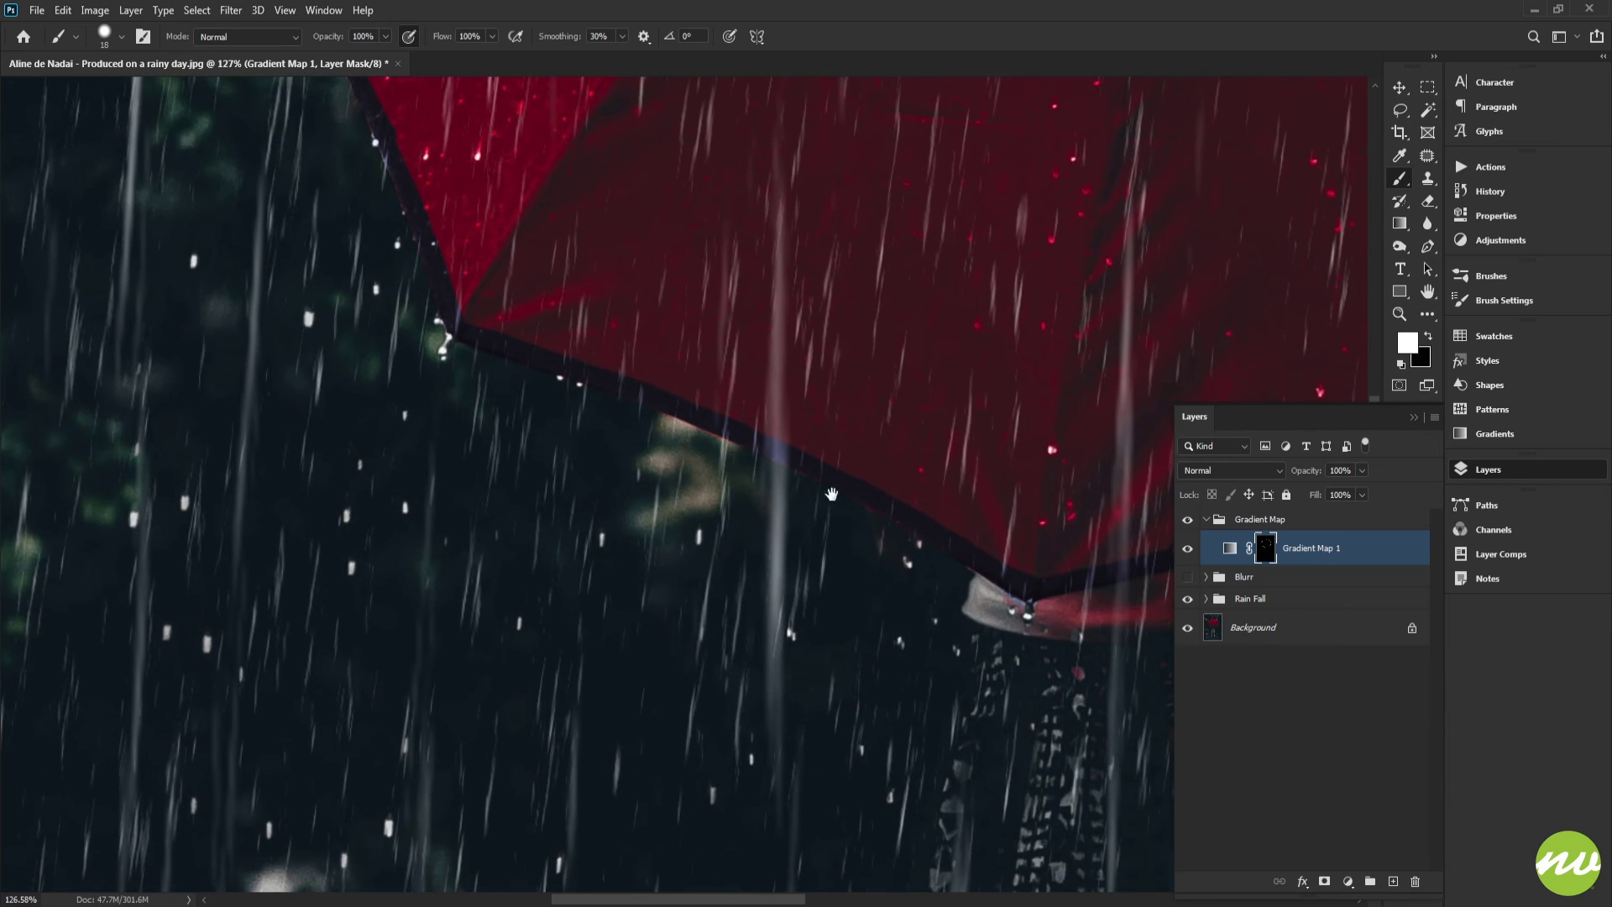
left_click_drag(435, 331, 697, 404)
mouse_move(799, 537)
left_mouse_down()
mouse_move(529, 348)
mouse_move(558, 374)
left_mouse_up()
Switch to black and paint the mask along the canopy's lower edge near the handle to restore the red
key("x")
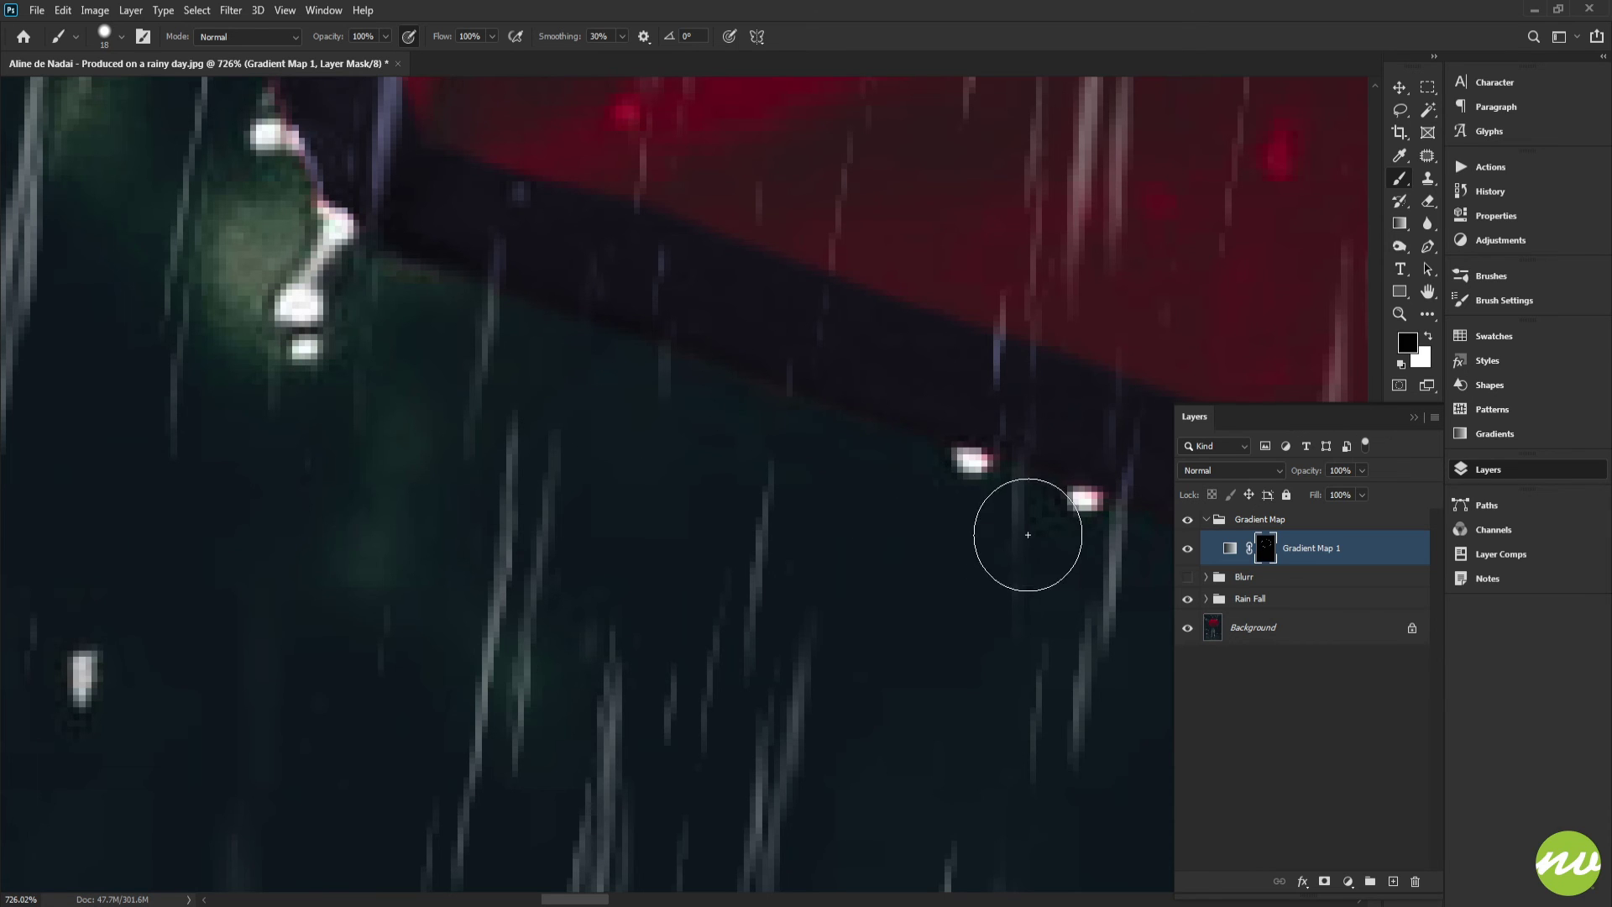
left_click_drag(749, 503, 439, 371)
left_click_drag(789, 482, 587, 378)
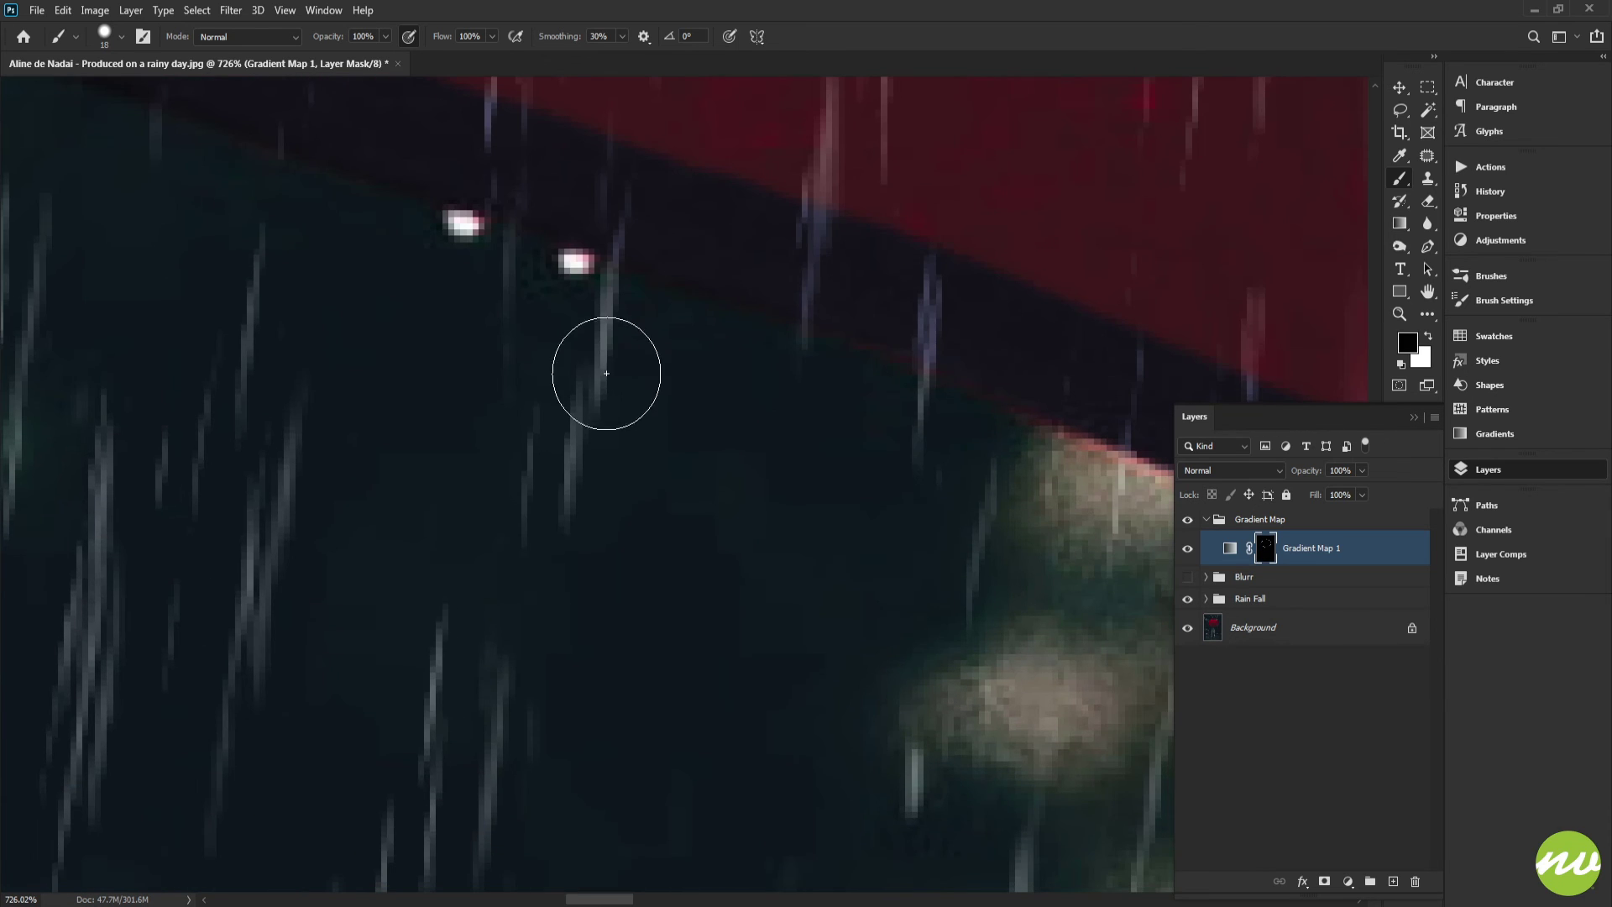
left_click_drag(747, 467, 562, 436)
left_click_drag(1046, 529, 572, 458)
mouse_move(760, 542)
left_mouse_down()
mouse_move(728, 504)
mouse_move(546, 416)
left_mouse_up()
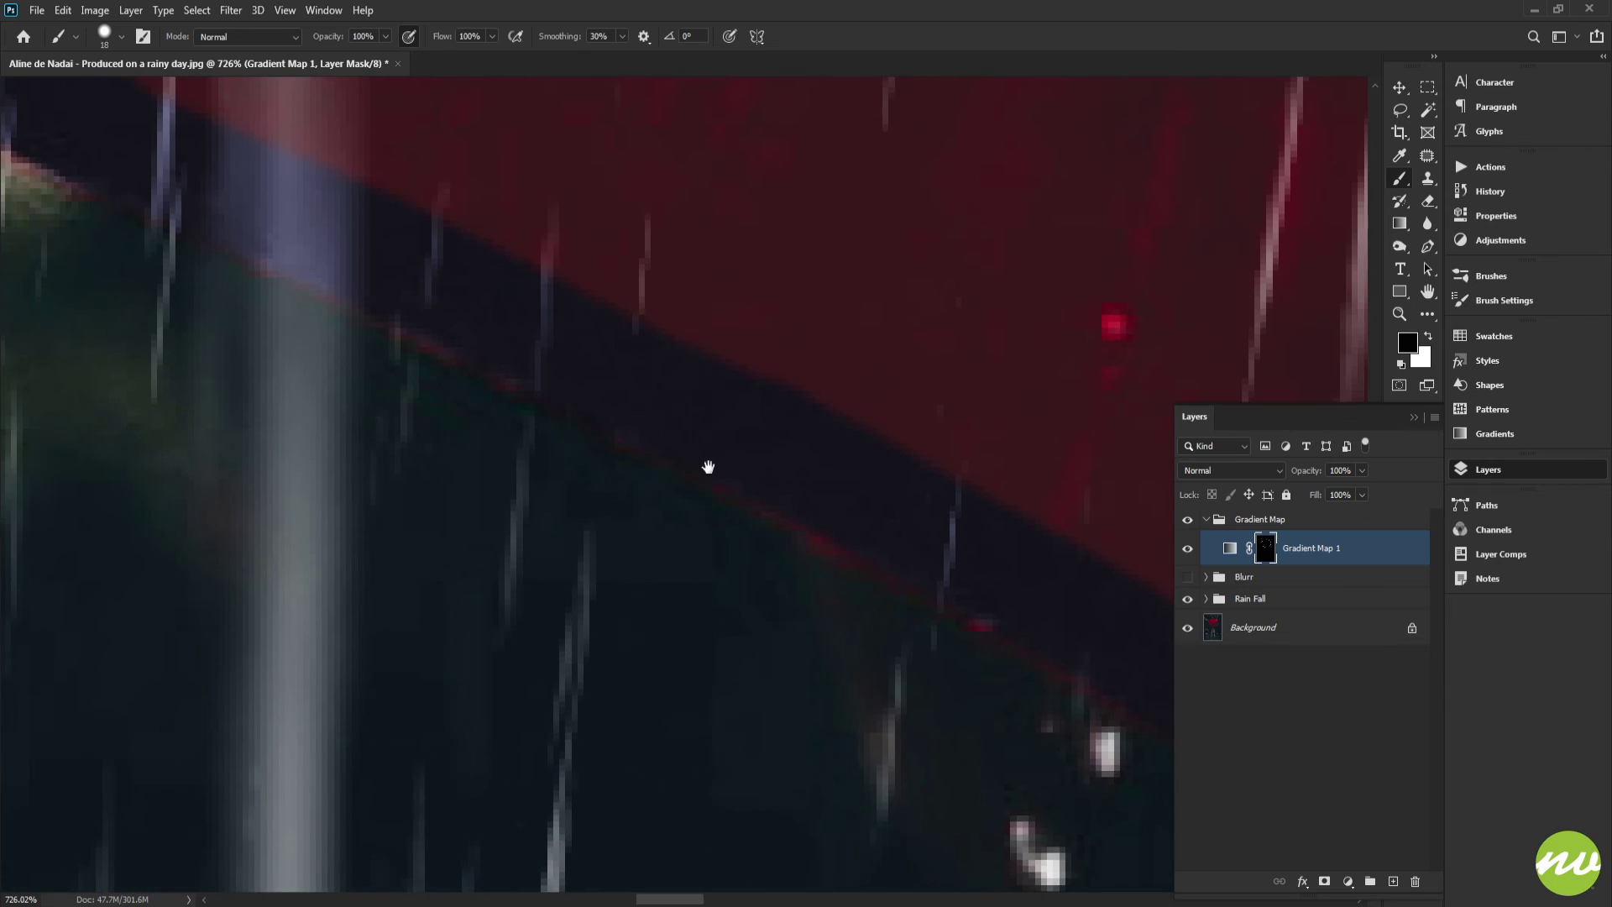
left_click_drag(709, 468, 557, 395)
Switch back to white and paint along the dark rim at the umbrella's lower edge beside the handle
key("x")
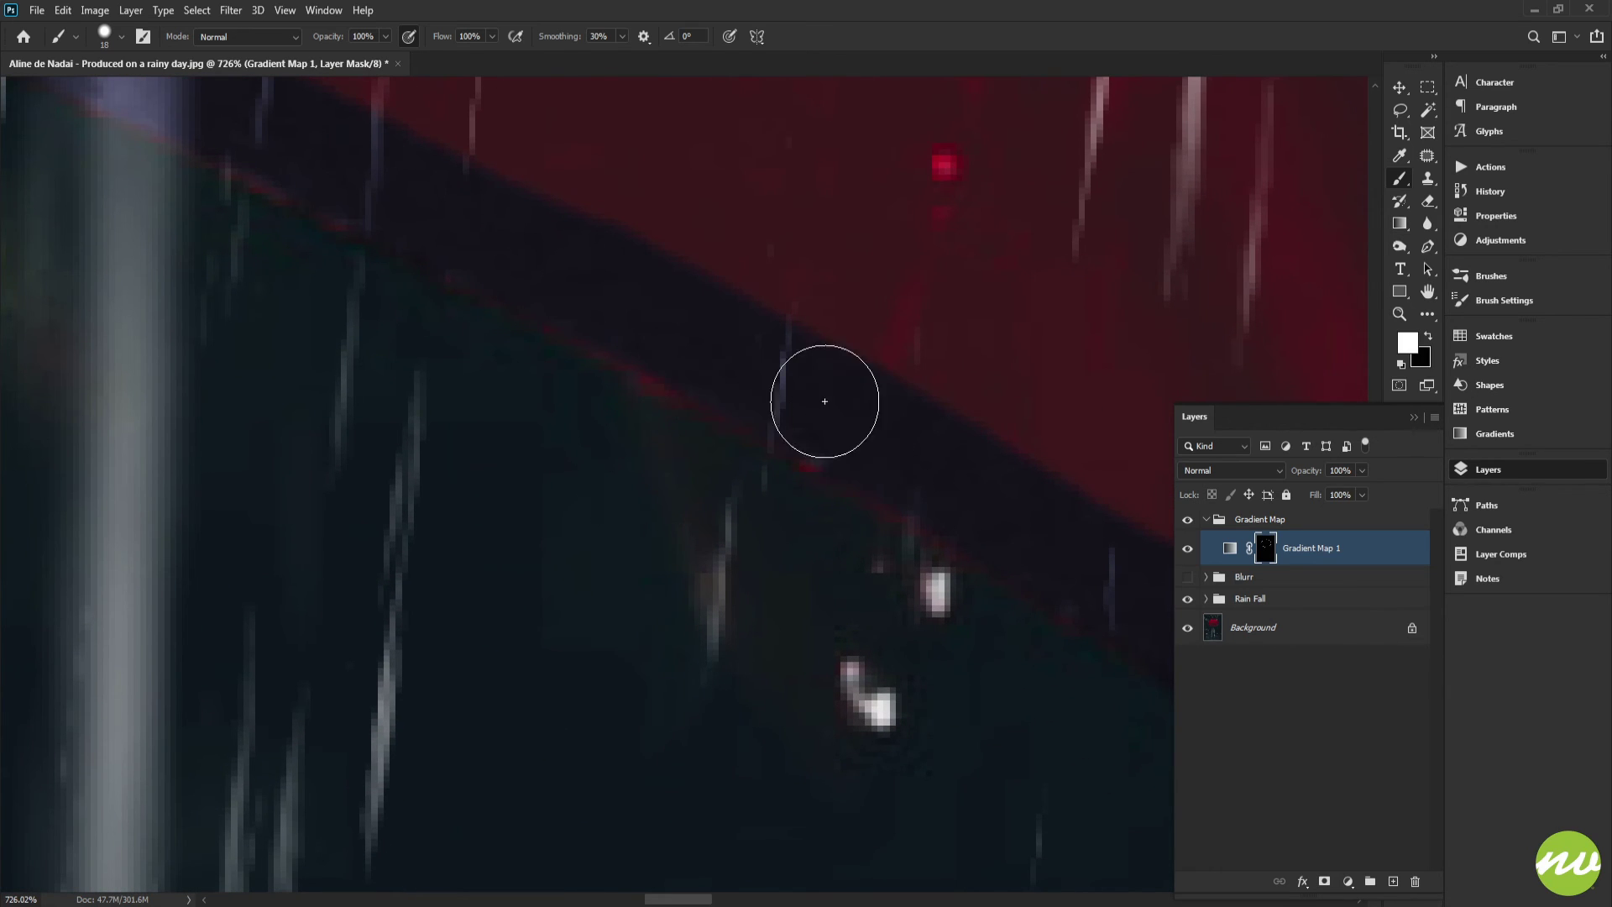
left_click_drag(786, 348, 636, 260)
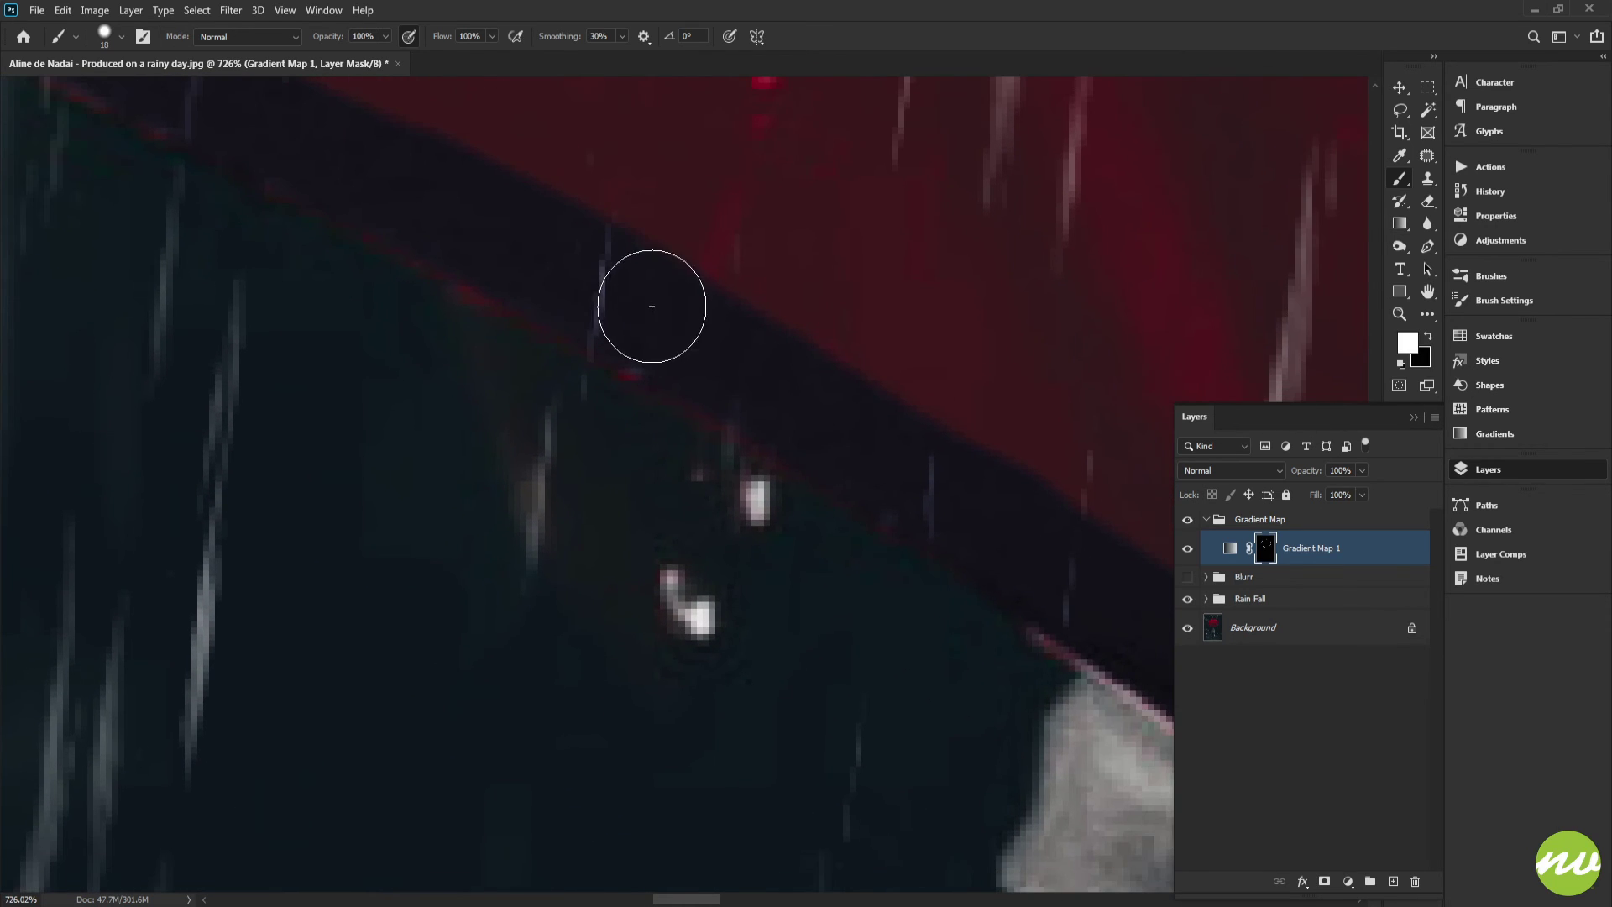
left_click_drag(892, 356, 392, 156)
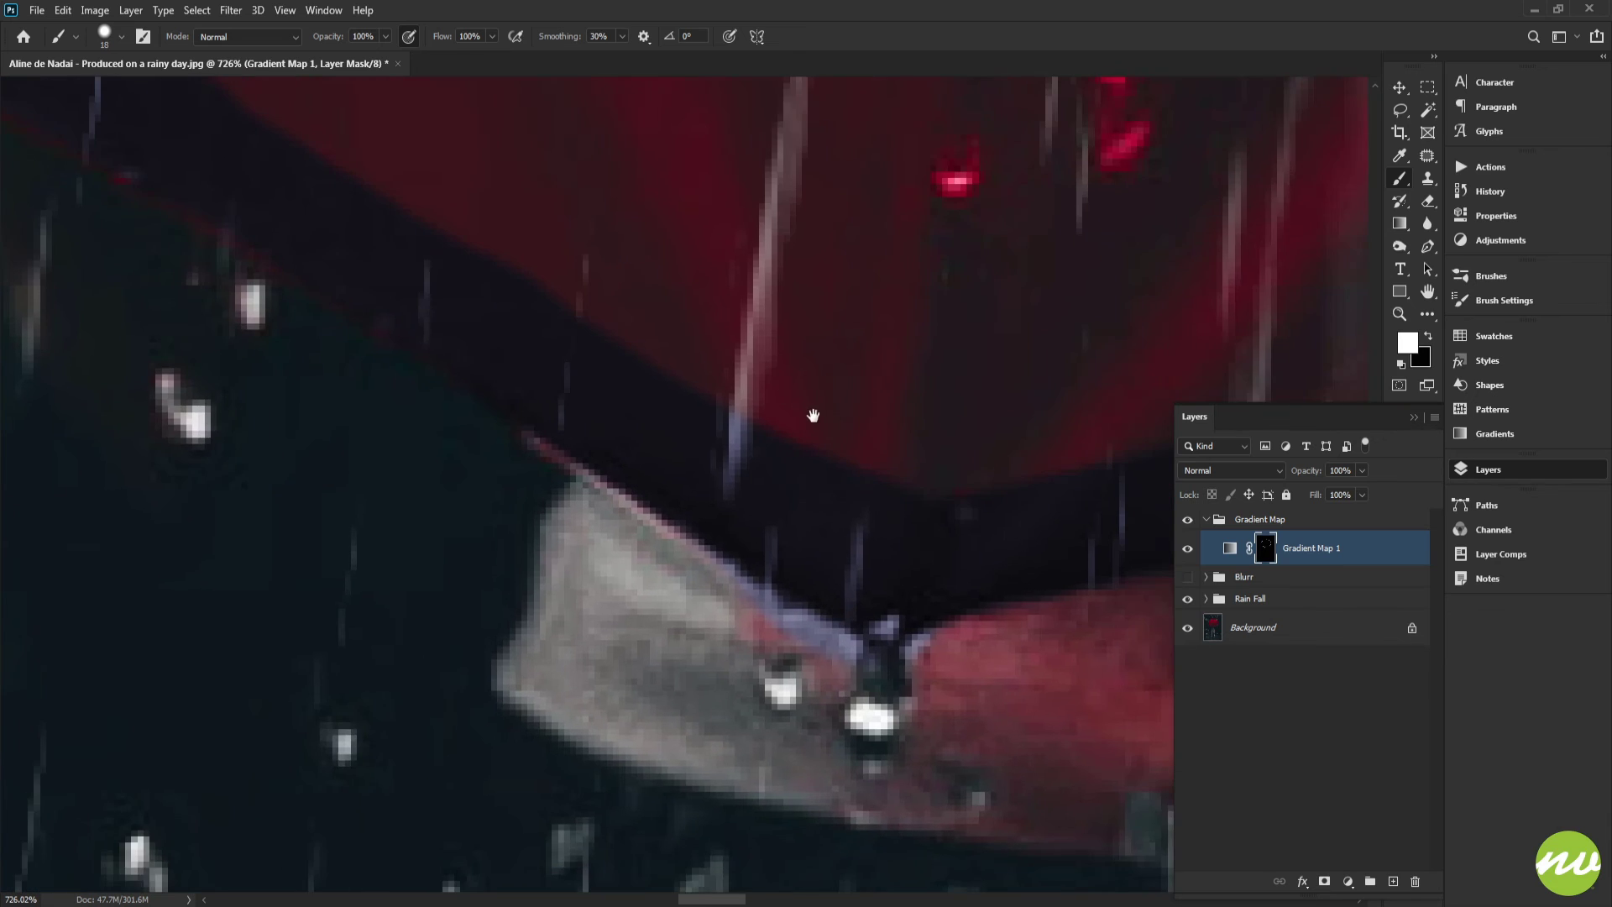
left_click_drag(813, 417, 627, 331)
left_click_drag(769, 499, 675, 467)
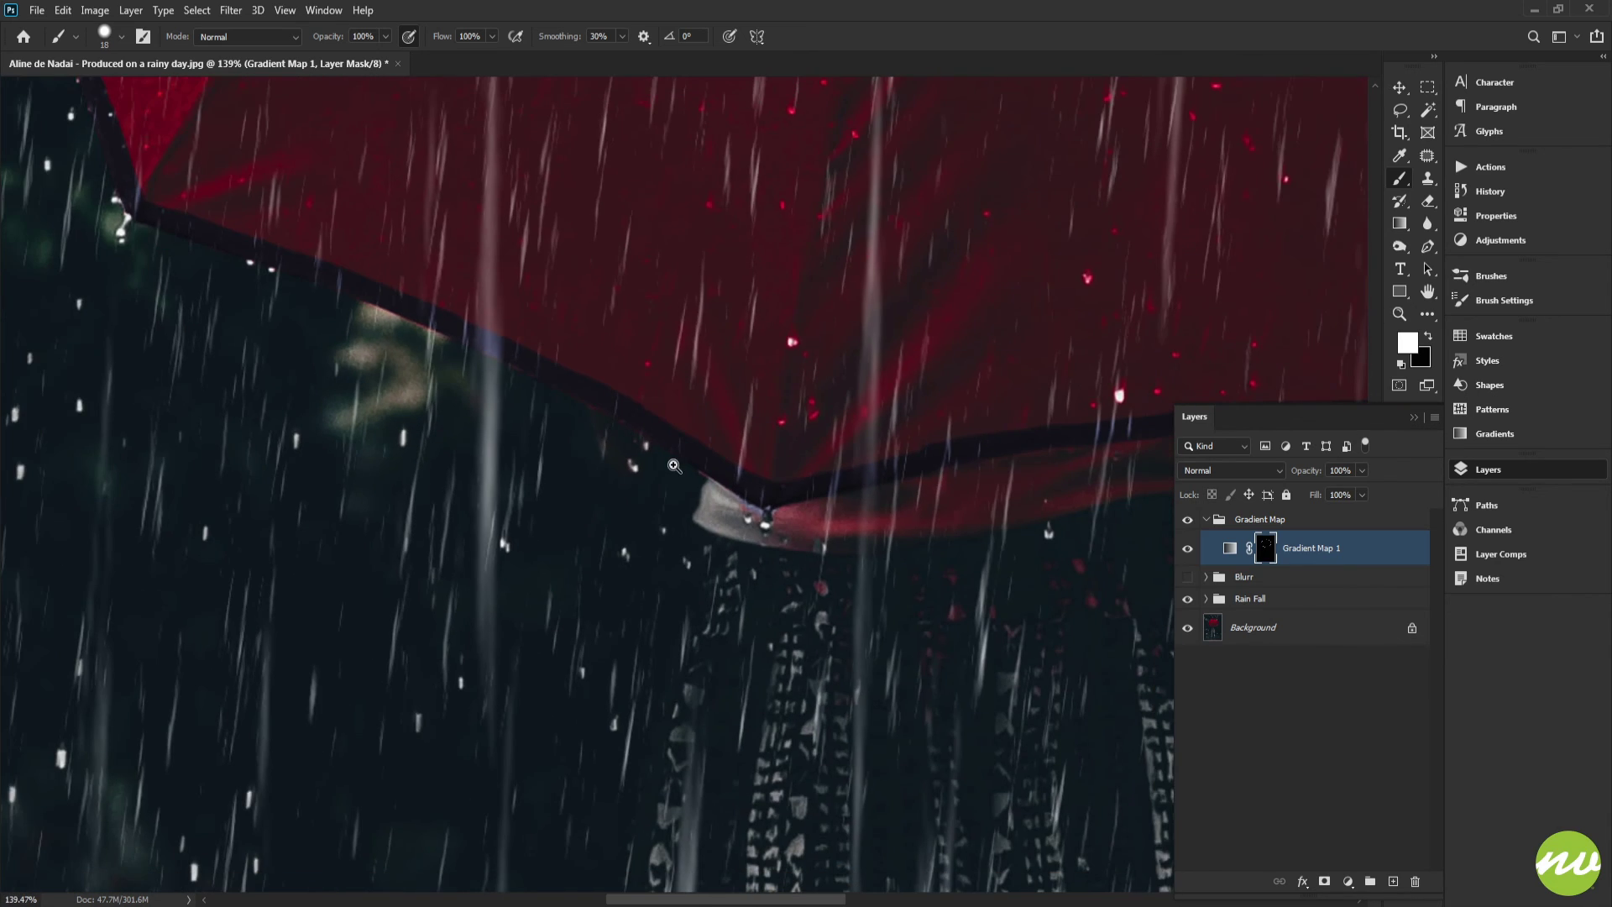
Zoom out to review the whole masked umbrella
left_click_drag(794, 430, 738, 399)
left_click_drag(875, 320, 776, 435)
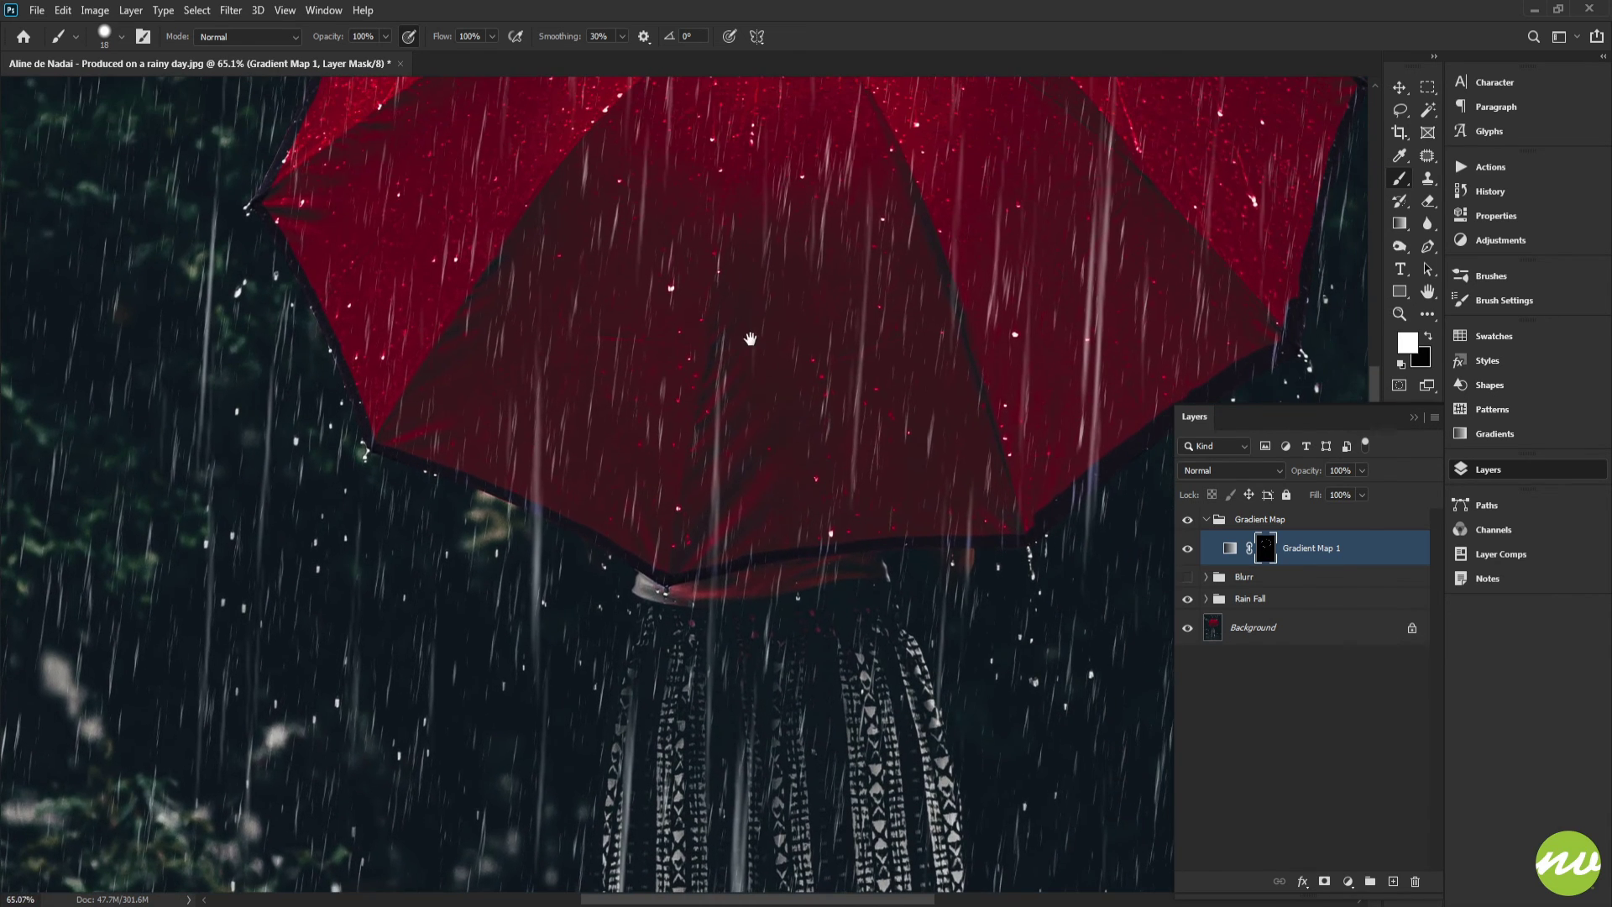
left_click_drag(770, 271, 734, 282)
left_click_drag(808, 232, 774, 315)
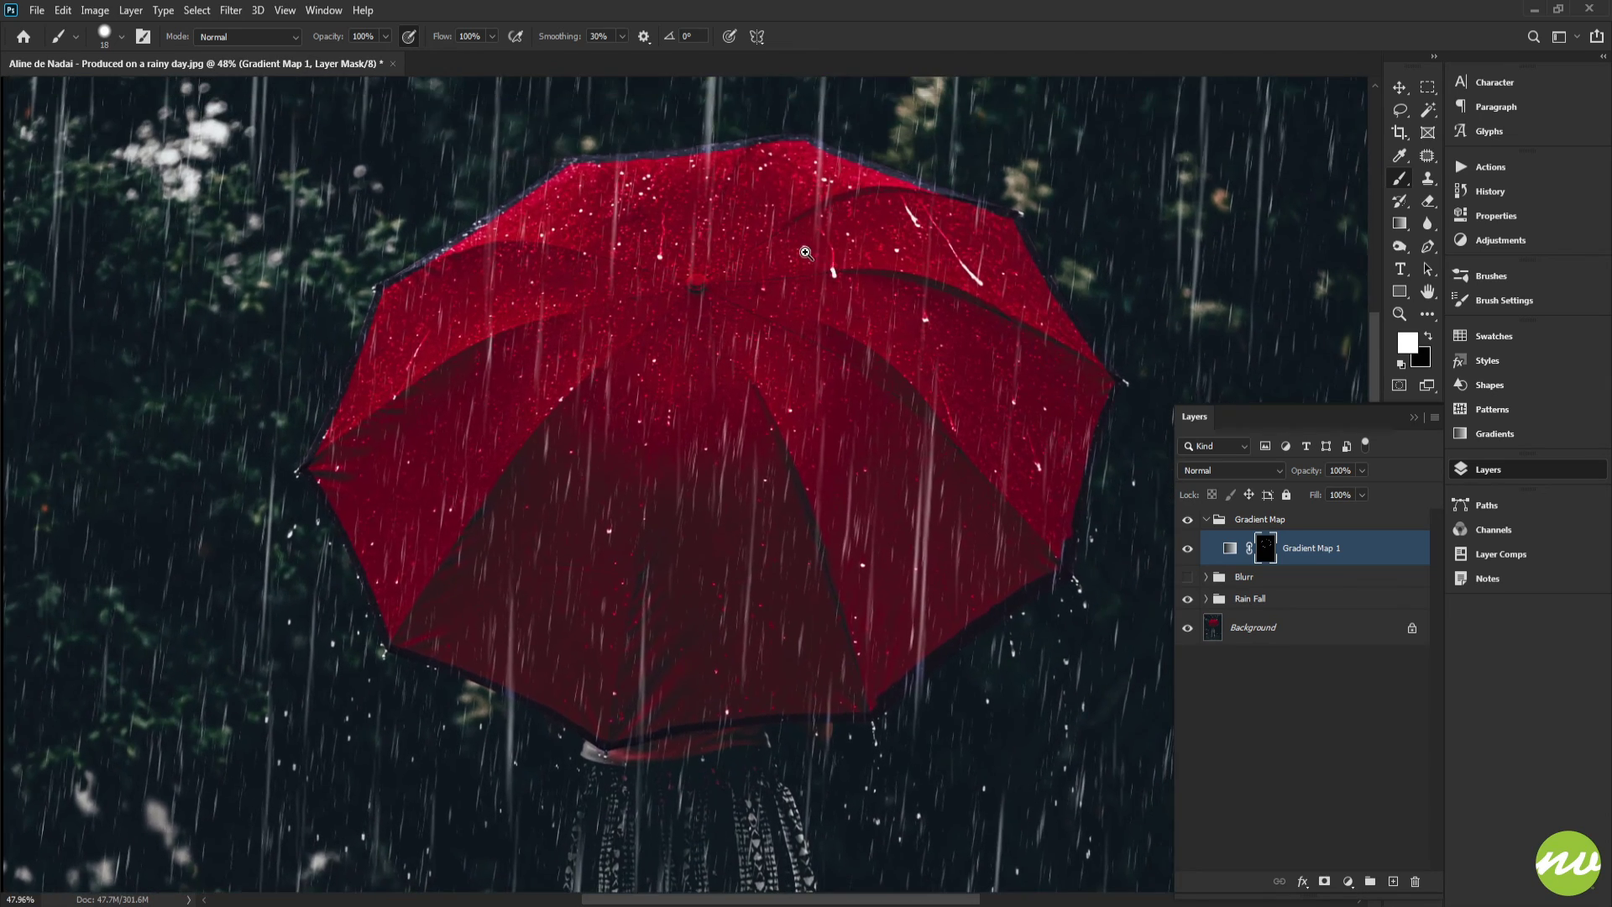
Invert the Gradient Map layer mask
mouse_move(812, 263)
left_mouse_down()
mouse_move(789, 252)
mouse_move(808, 266)
left_mouse_up()
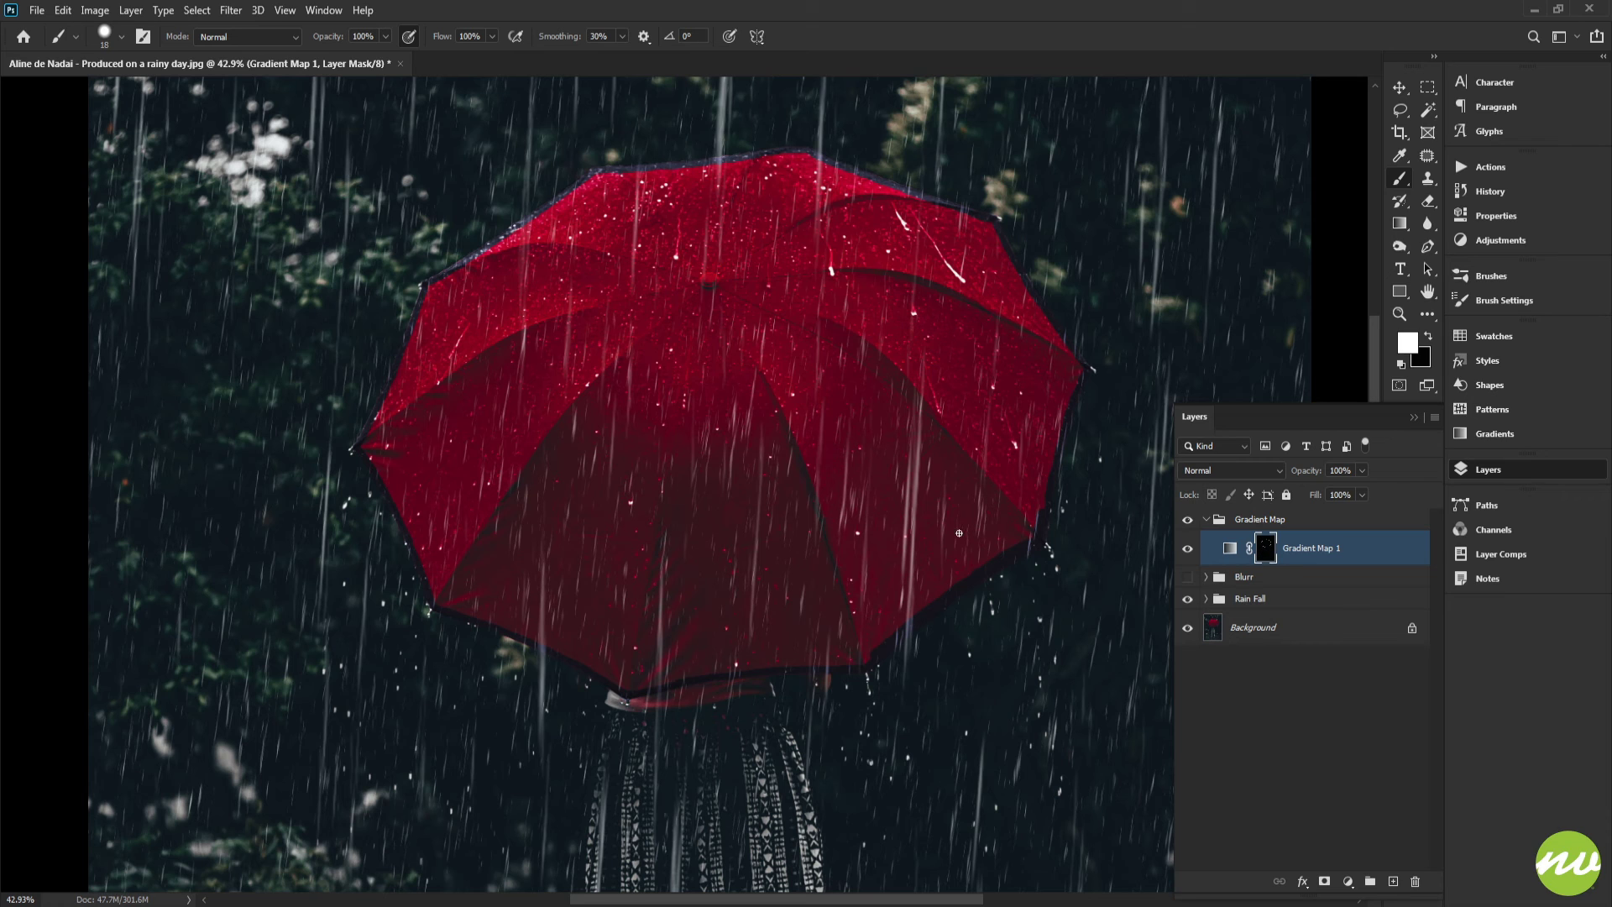
key("ctrl+i")
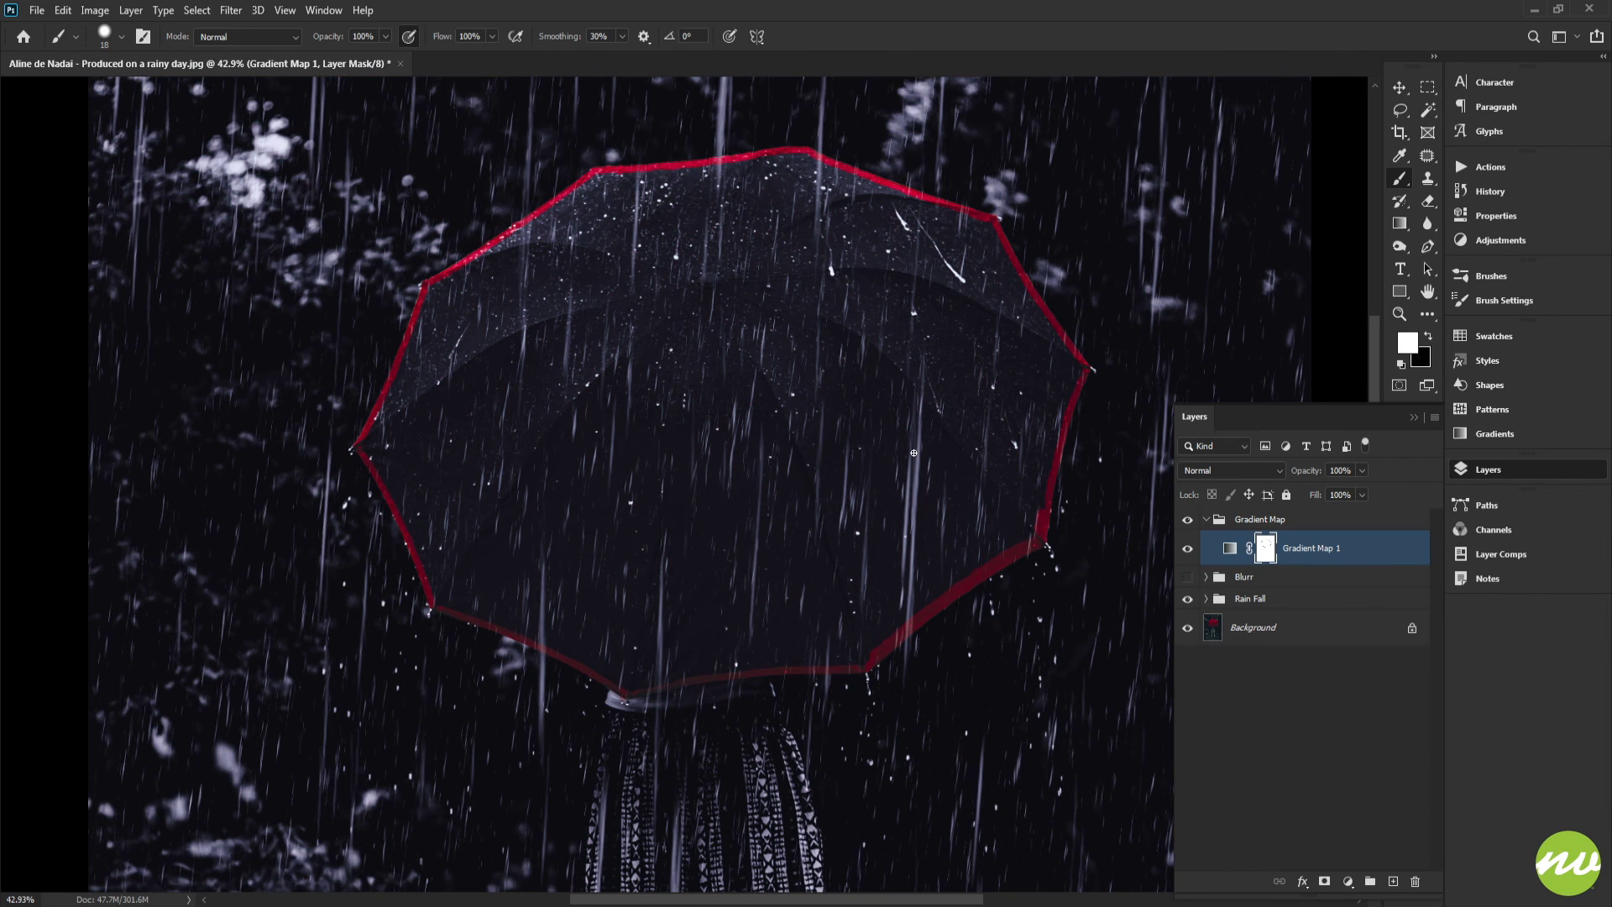
Show the mask alone, select the umbrella's interior with the Magic Wand and fill it with black
key("h")
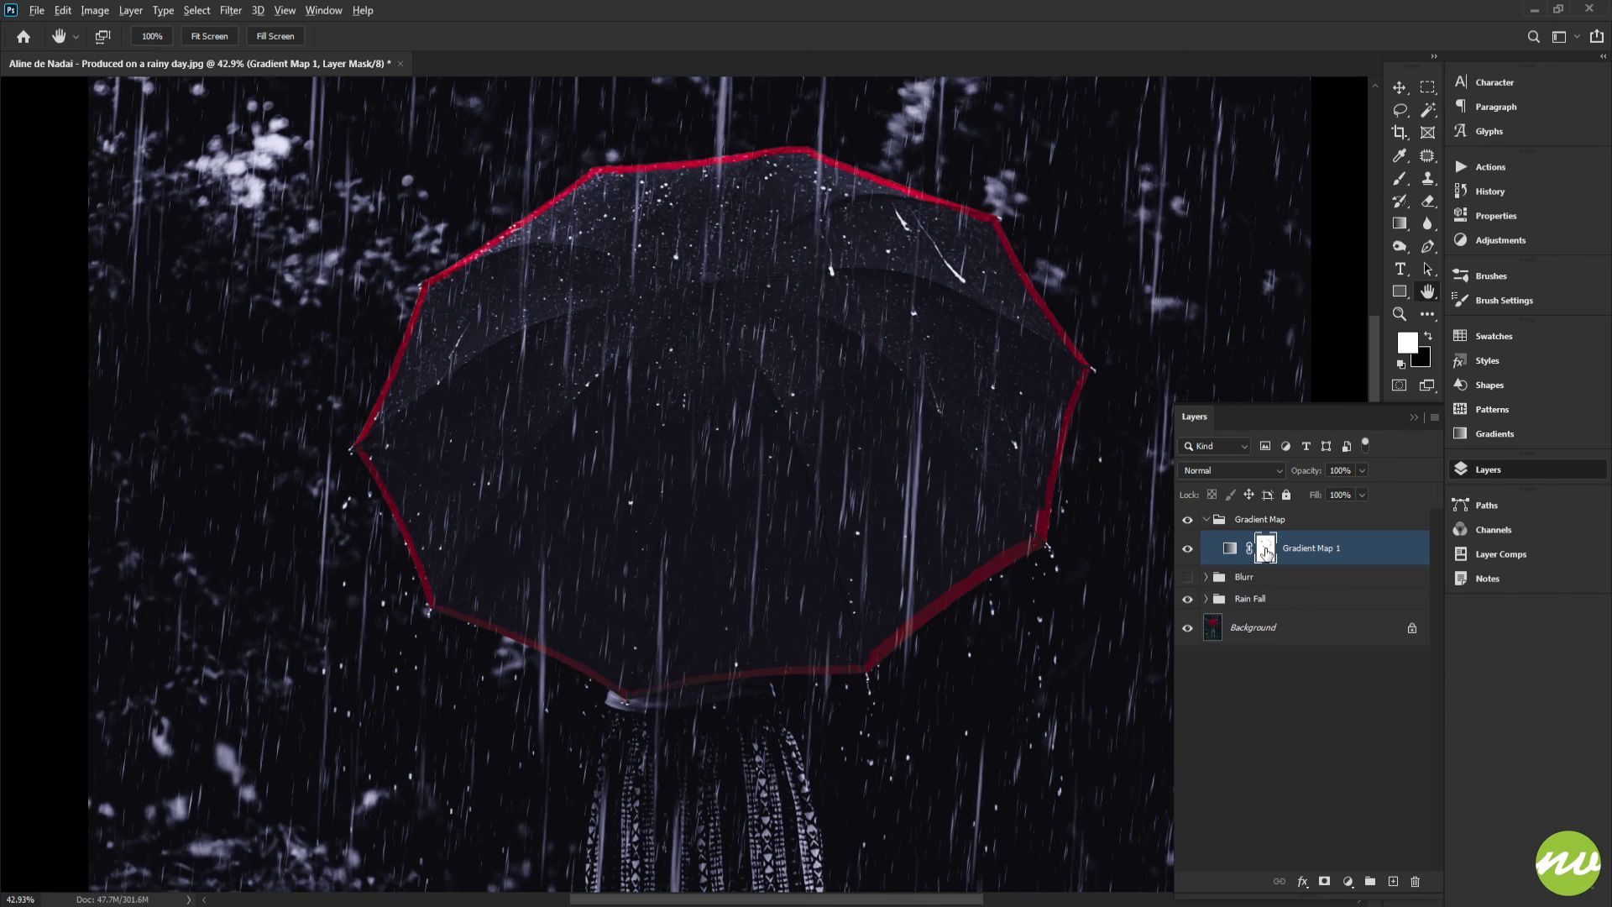
left_click(1266, 550, "alt")
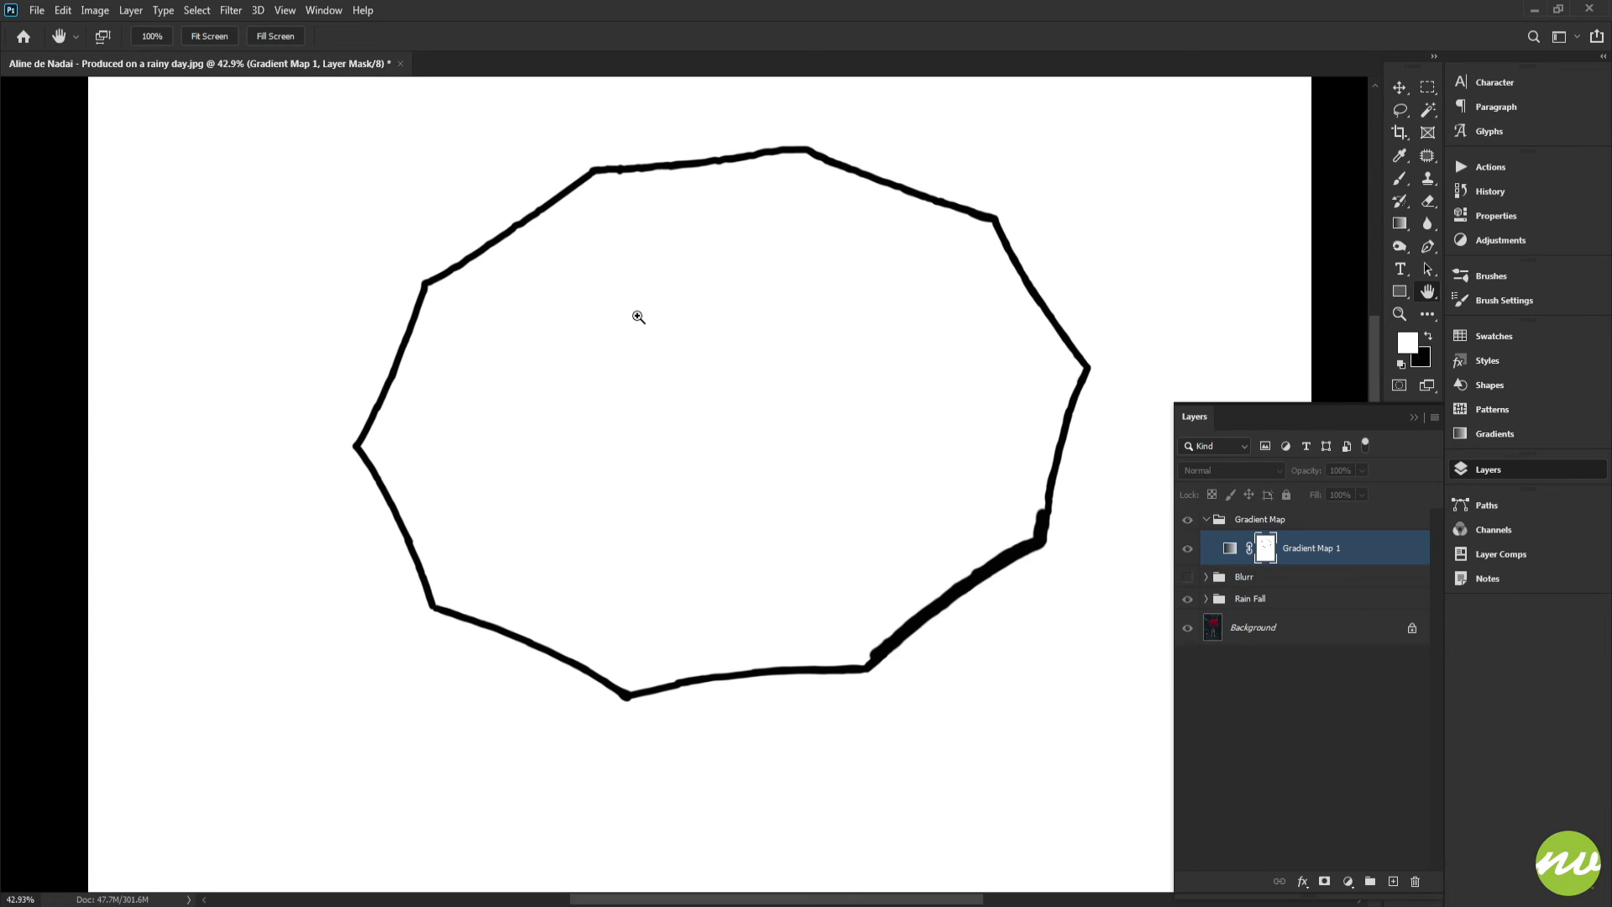
key("w")
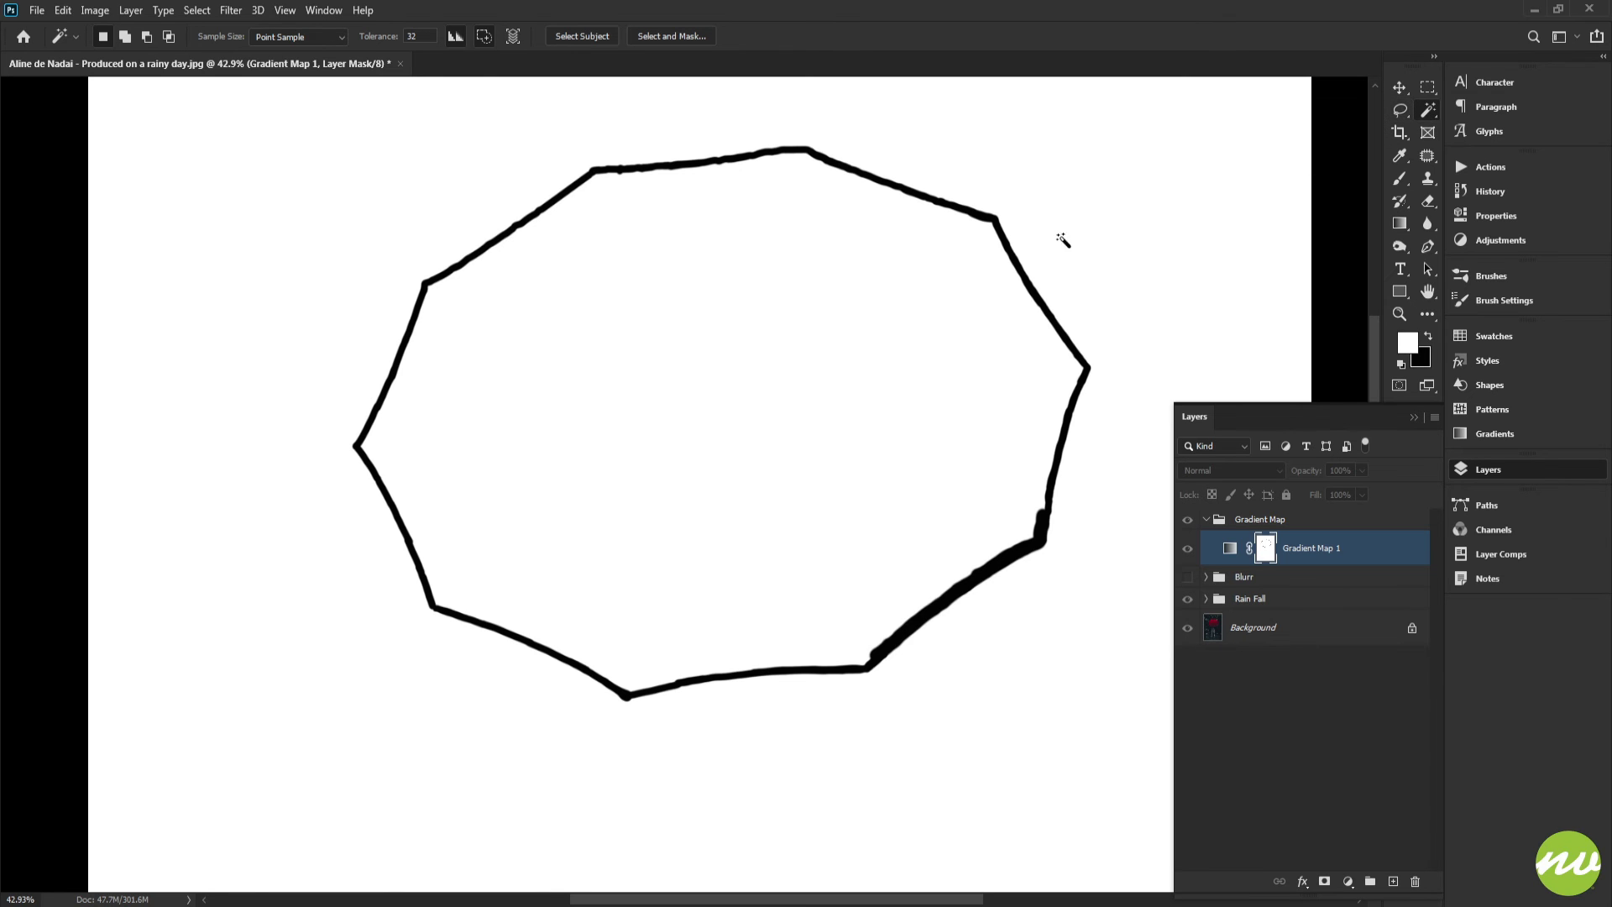
left_click(763, 375)
key("ctrl+BackSpace")
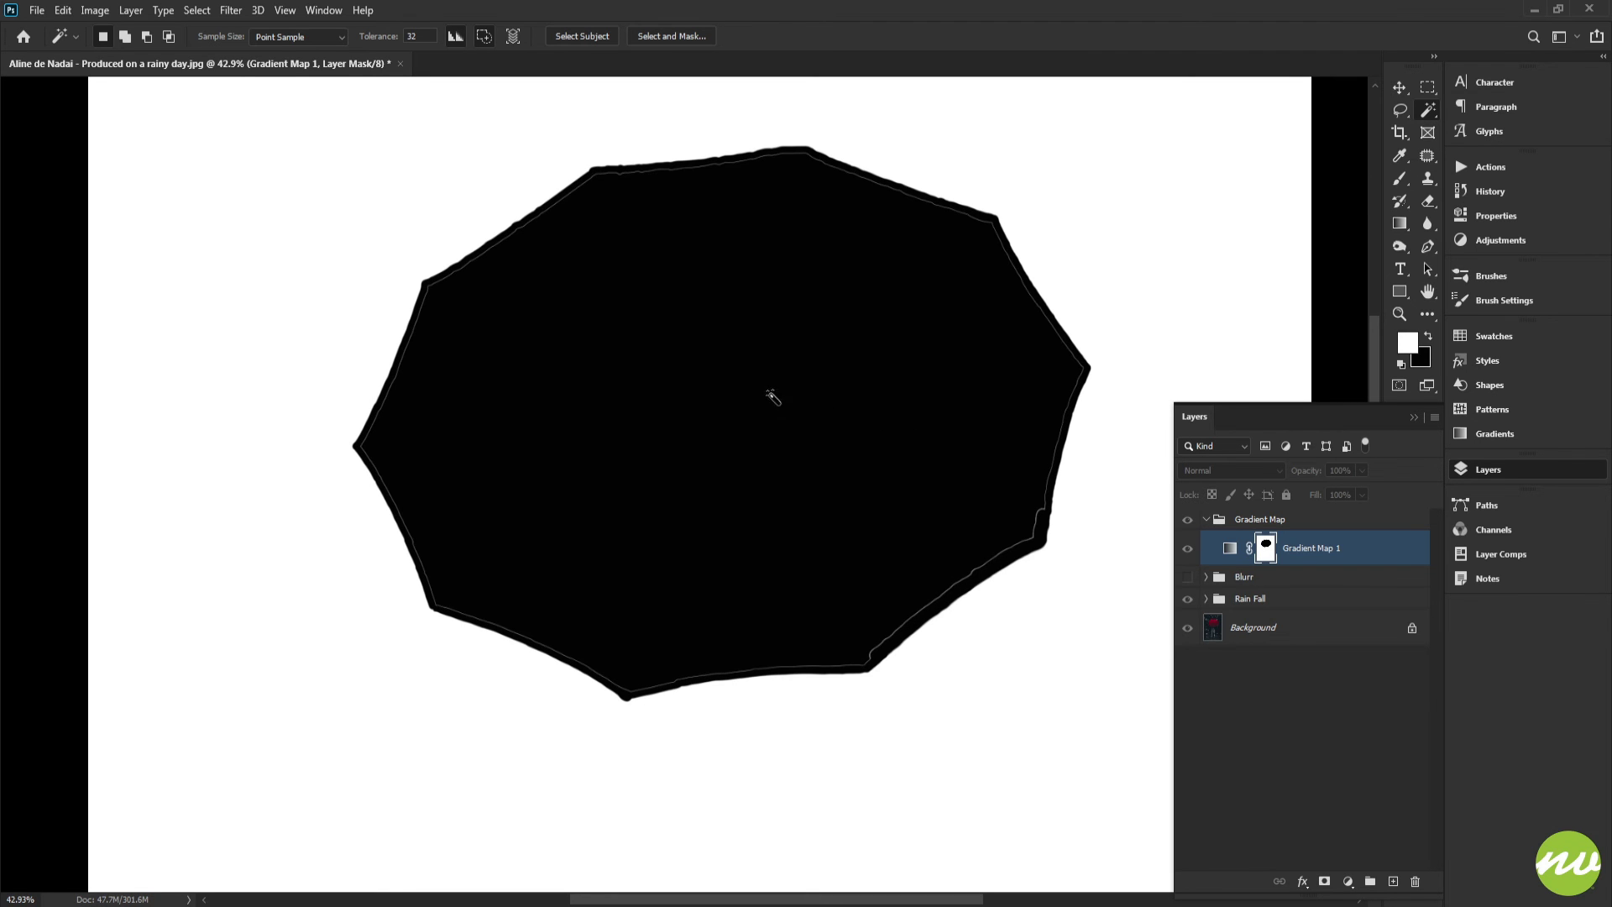
Paint black on the mask along the thin gap between the filled interior and the rim outline
mouse_move(517, 207)
left_mouse_down()
mouse_move(576, 281)
mouse_move(651, 324)
mouse_move(396, 558)
left_mouse_up()
key("b")
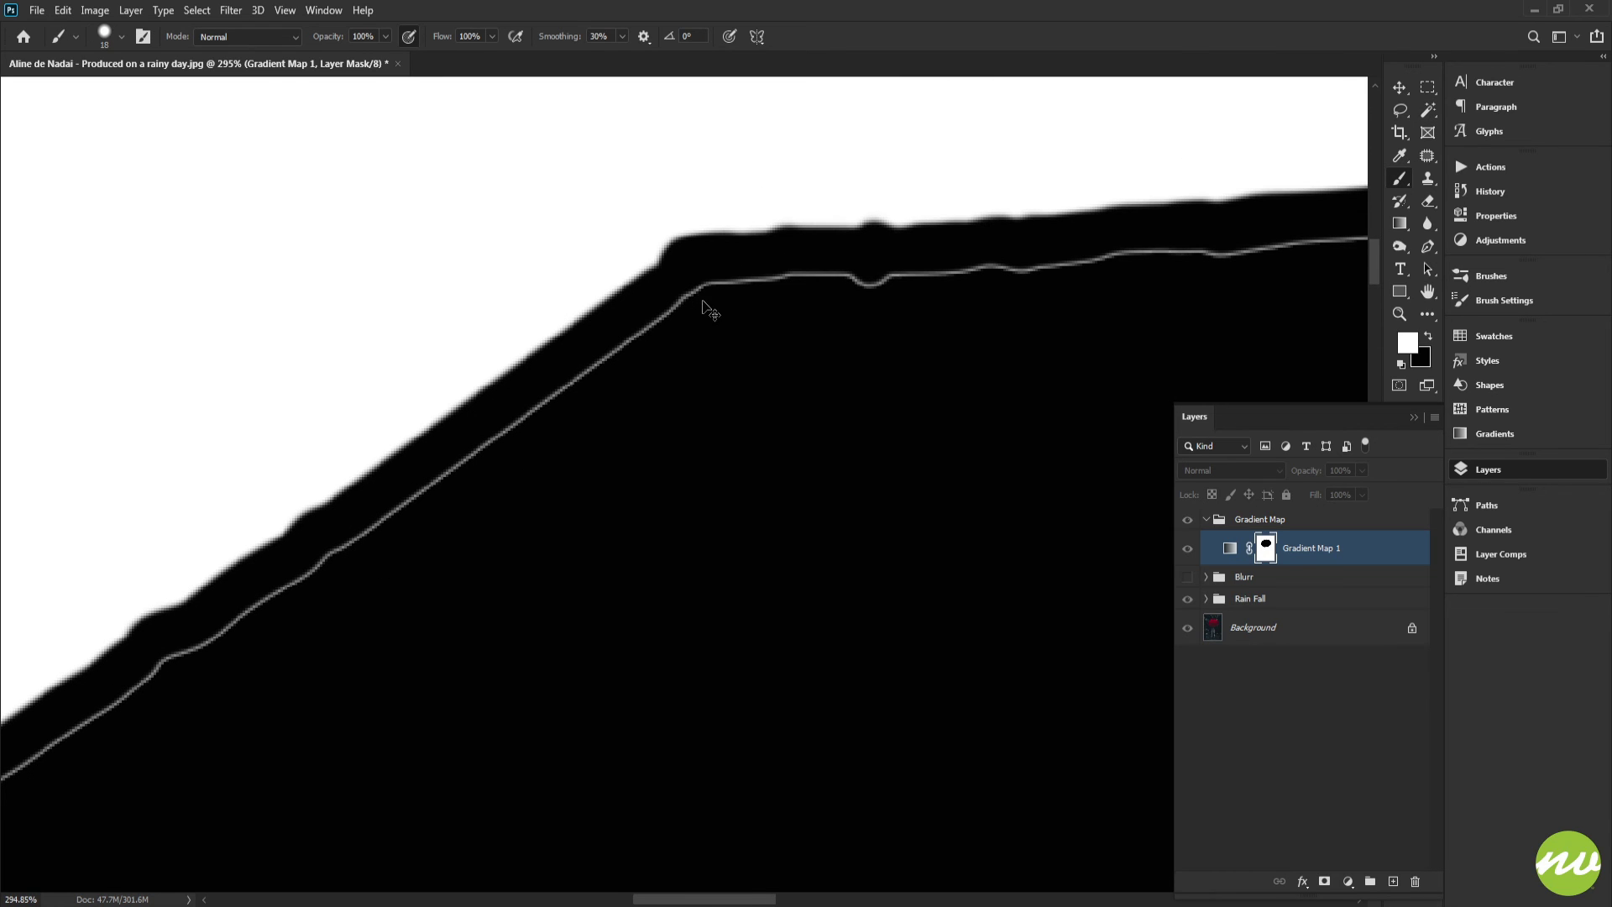
scroll(704, 307, "up", 1)
left_click_drag(723, 295, 652, 335)
key("ctrl+z")
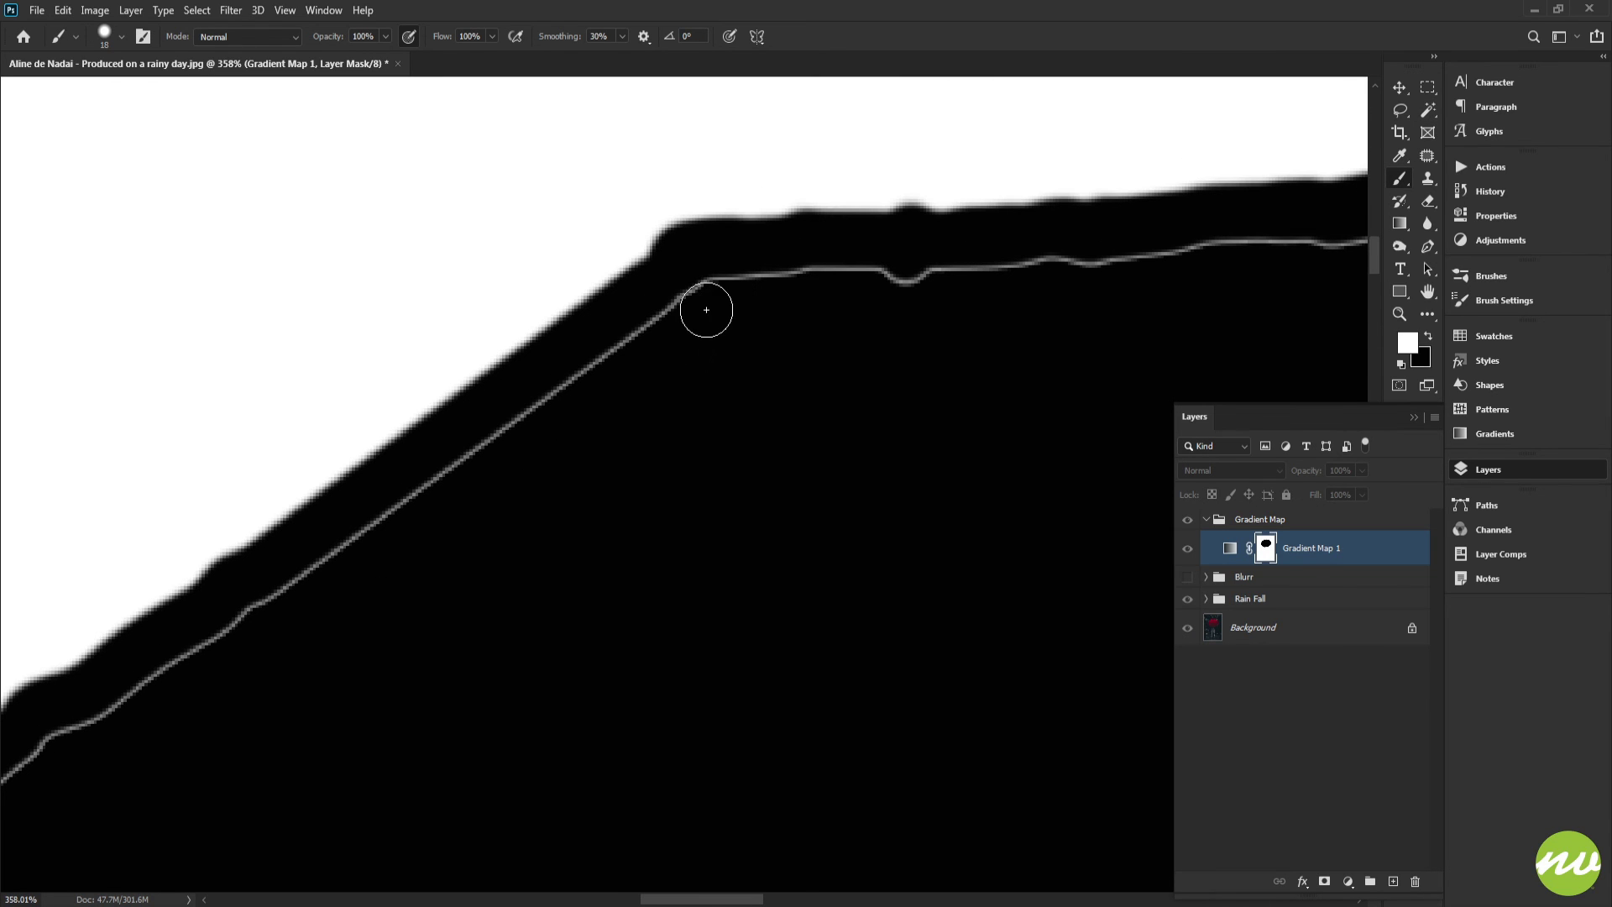
key("x")
mouse_move(738, 330)
left_mouse_down()
mouse_move(940, 263)
mouse_move(910, 216)
mouse_move(716, 370)
mouse_move(921, 266)
mouse_move(555, 532)
mouse_move(803, 400)
mouse_move(649, 432)
mouse_move(546, 512)
left_mouse_up()
mouse_move(546, 512)
left_mouse_down()
mouse_move(918, 356)
mouse_move(1075, 256)
left_mouse_up()
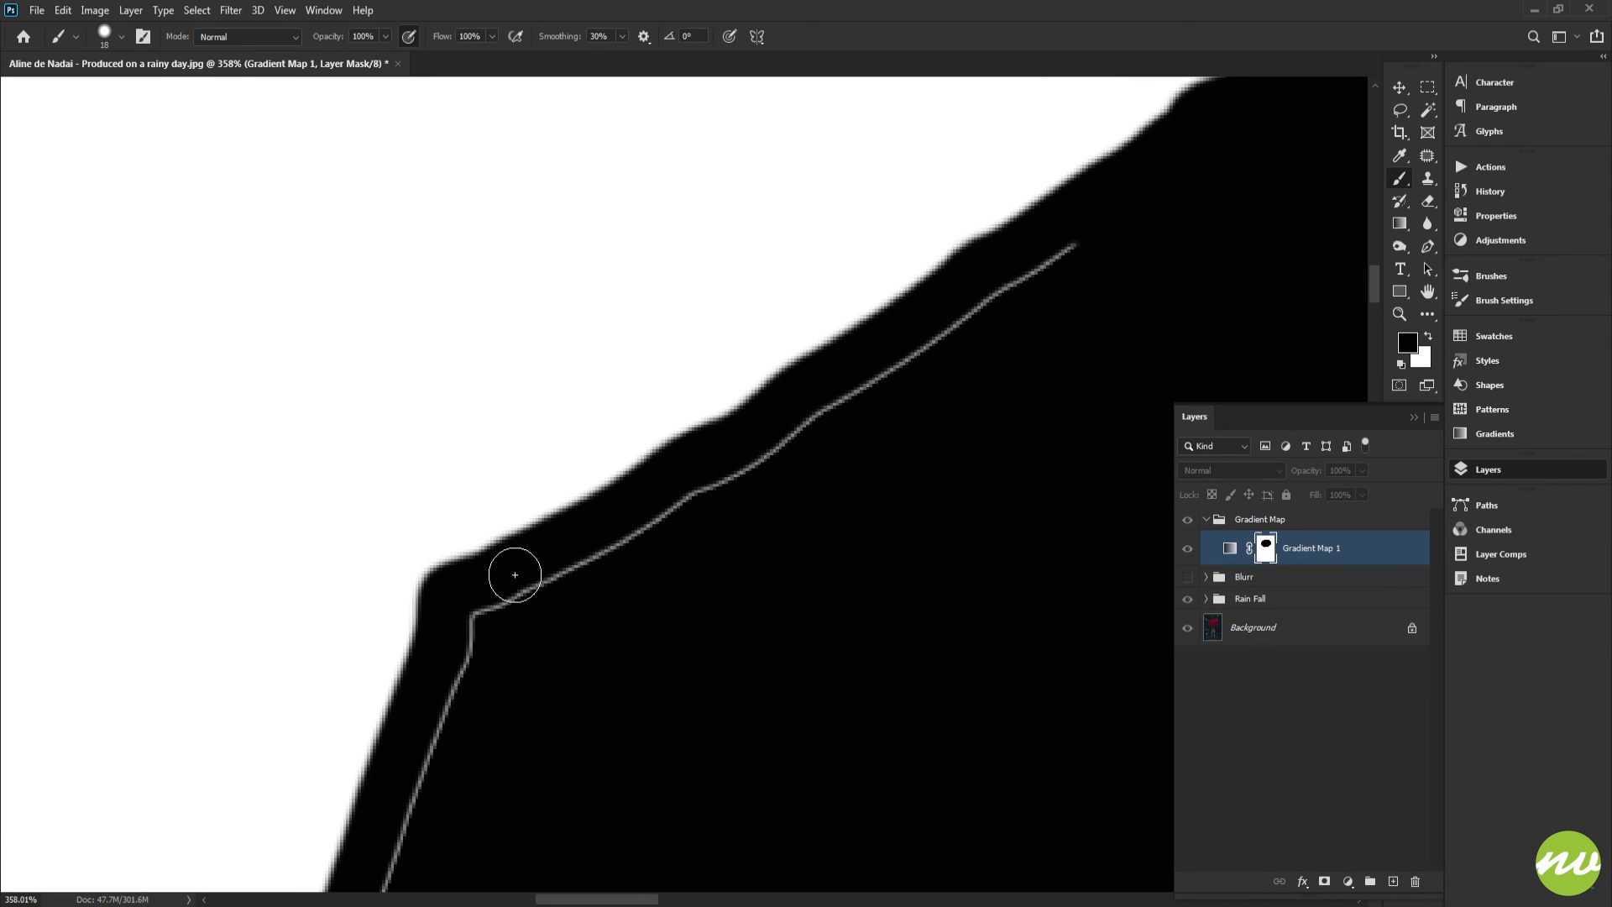
left_click(468, 615, "shift")
left_click_drag(630, 576, 884, 230)
left_click_drag(721, 291, 667, 459)
left_click_drag(741, 483, 1041, 71)
left_click(728, 683, "shift")
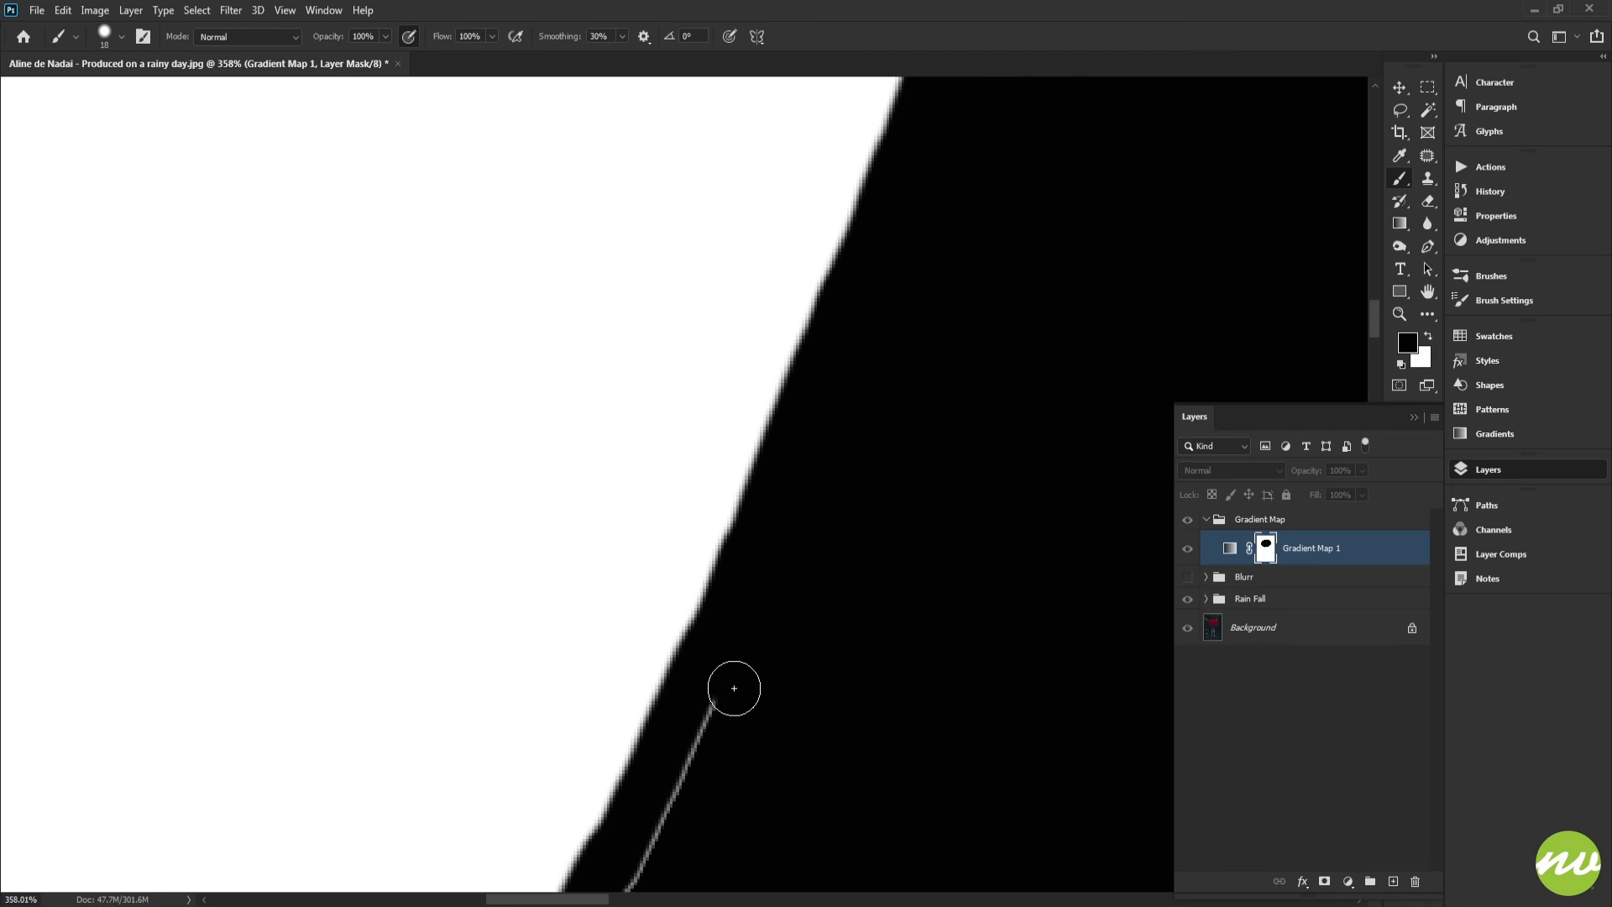
Return to the full composite view and toggle the Gradient Map layer to compare the result
key("ctrl+0")
left_click(1266, 549, "alt")
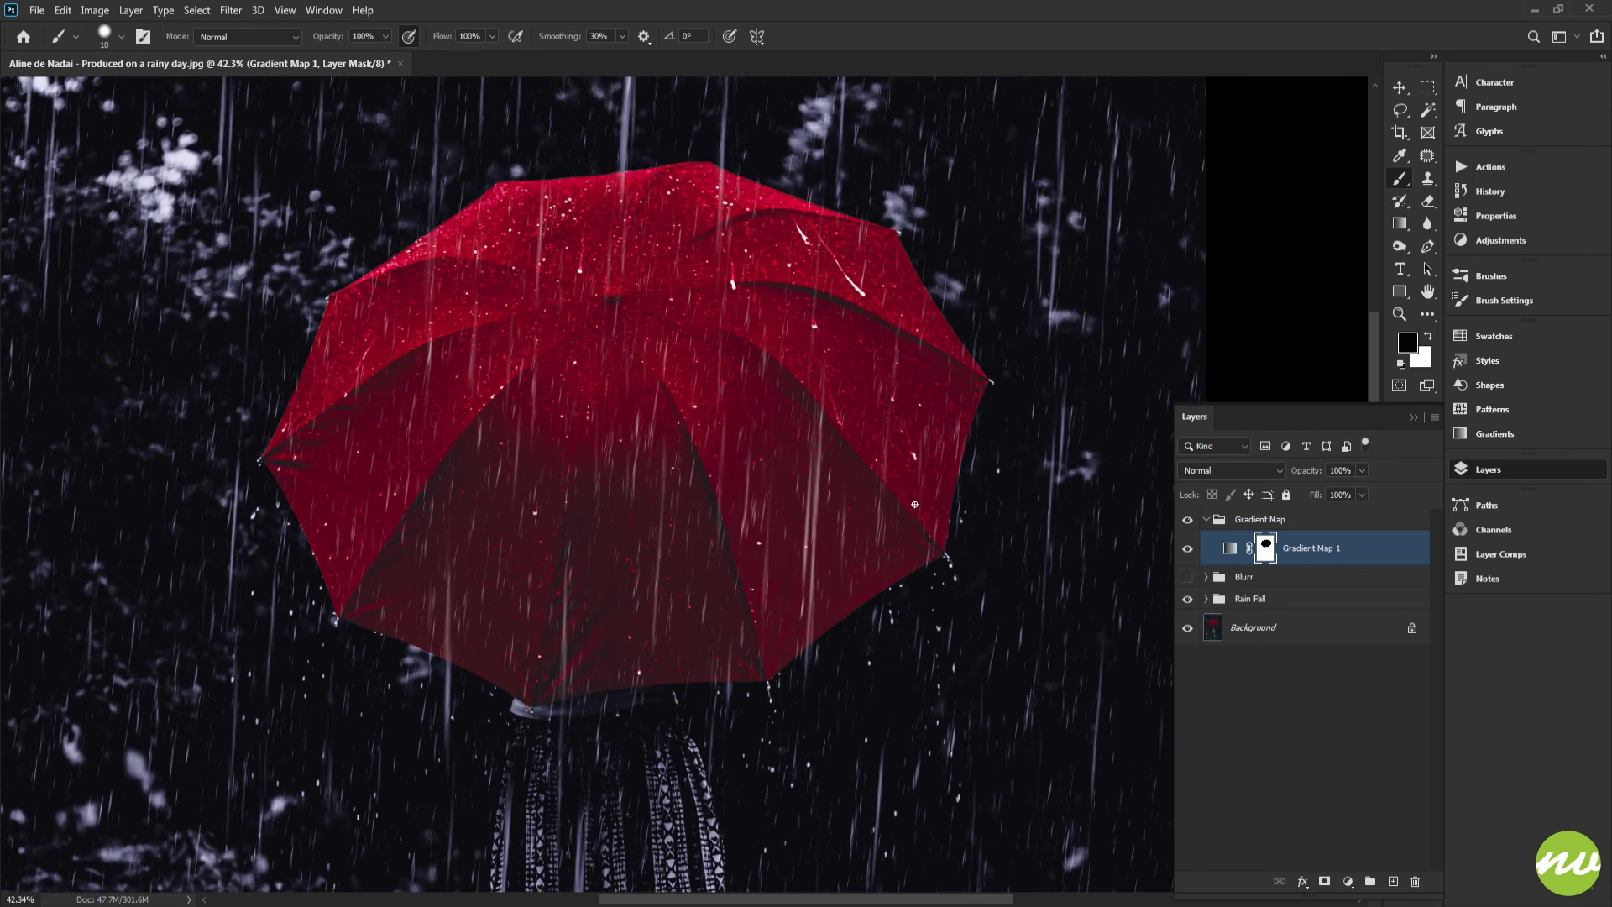
key("h")
left_click(209, 36)
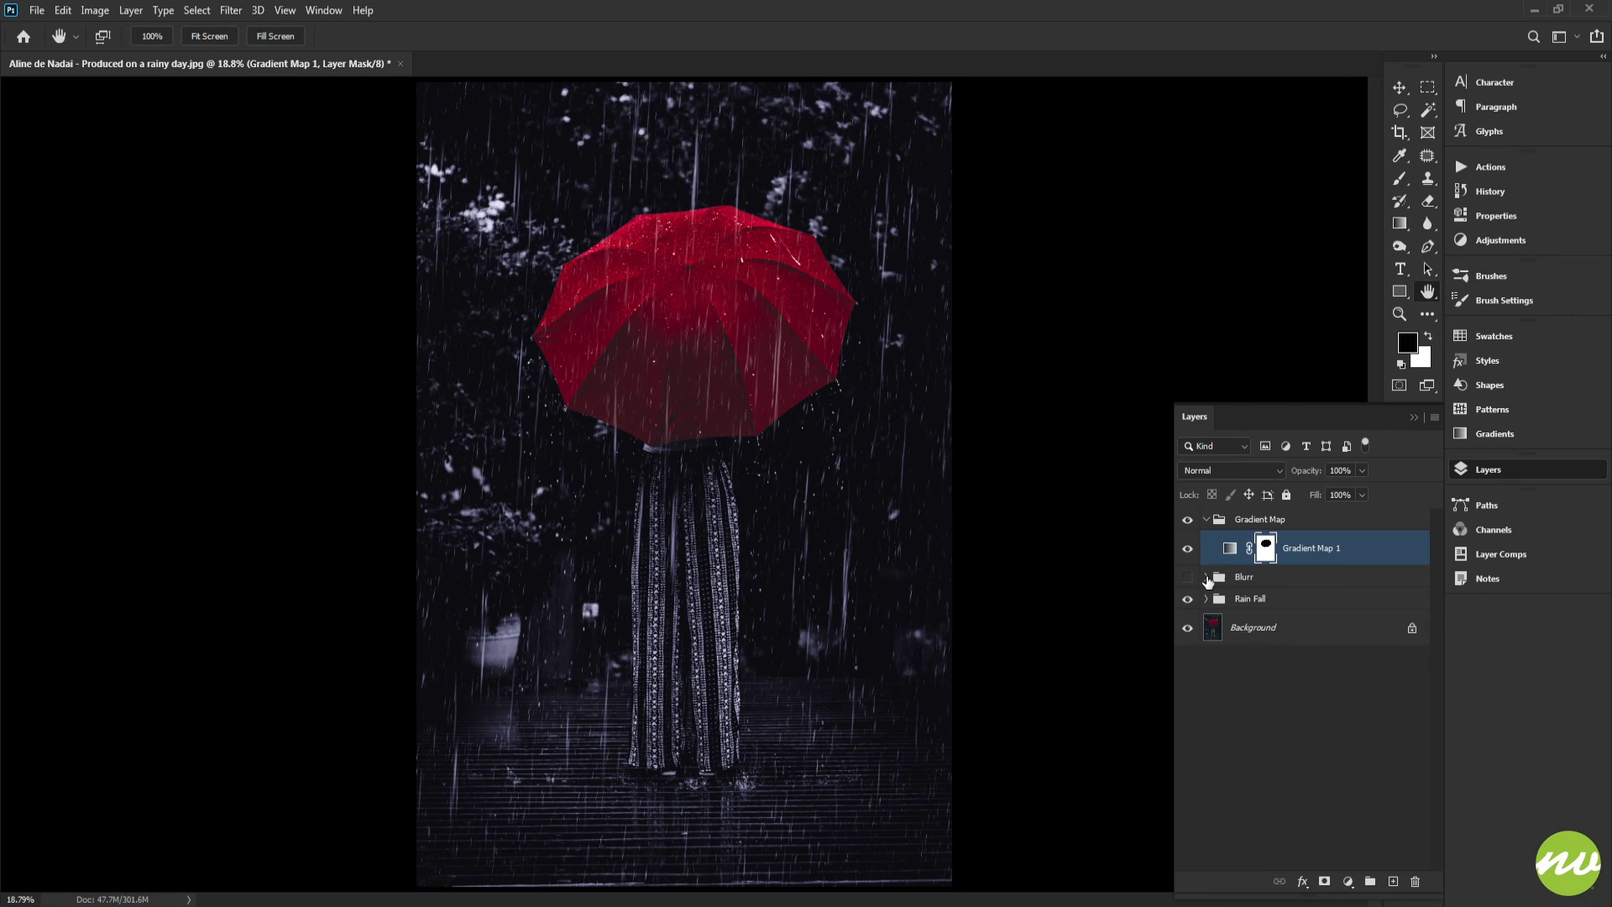
left_click(1189, 549)
left_click(1189, 549)
mouse_move(718, 426)
left_mouse_down()
mouse_move(683, 389)
mouse_move(713, 416)
left_mouse_up()
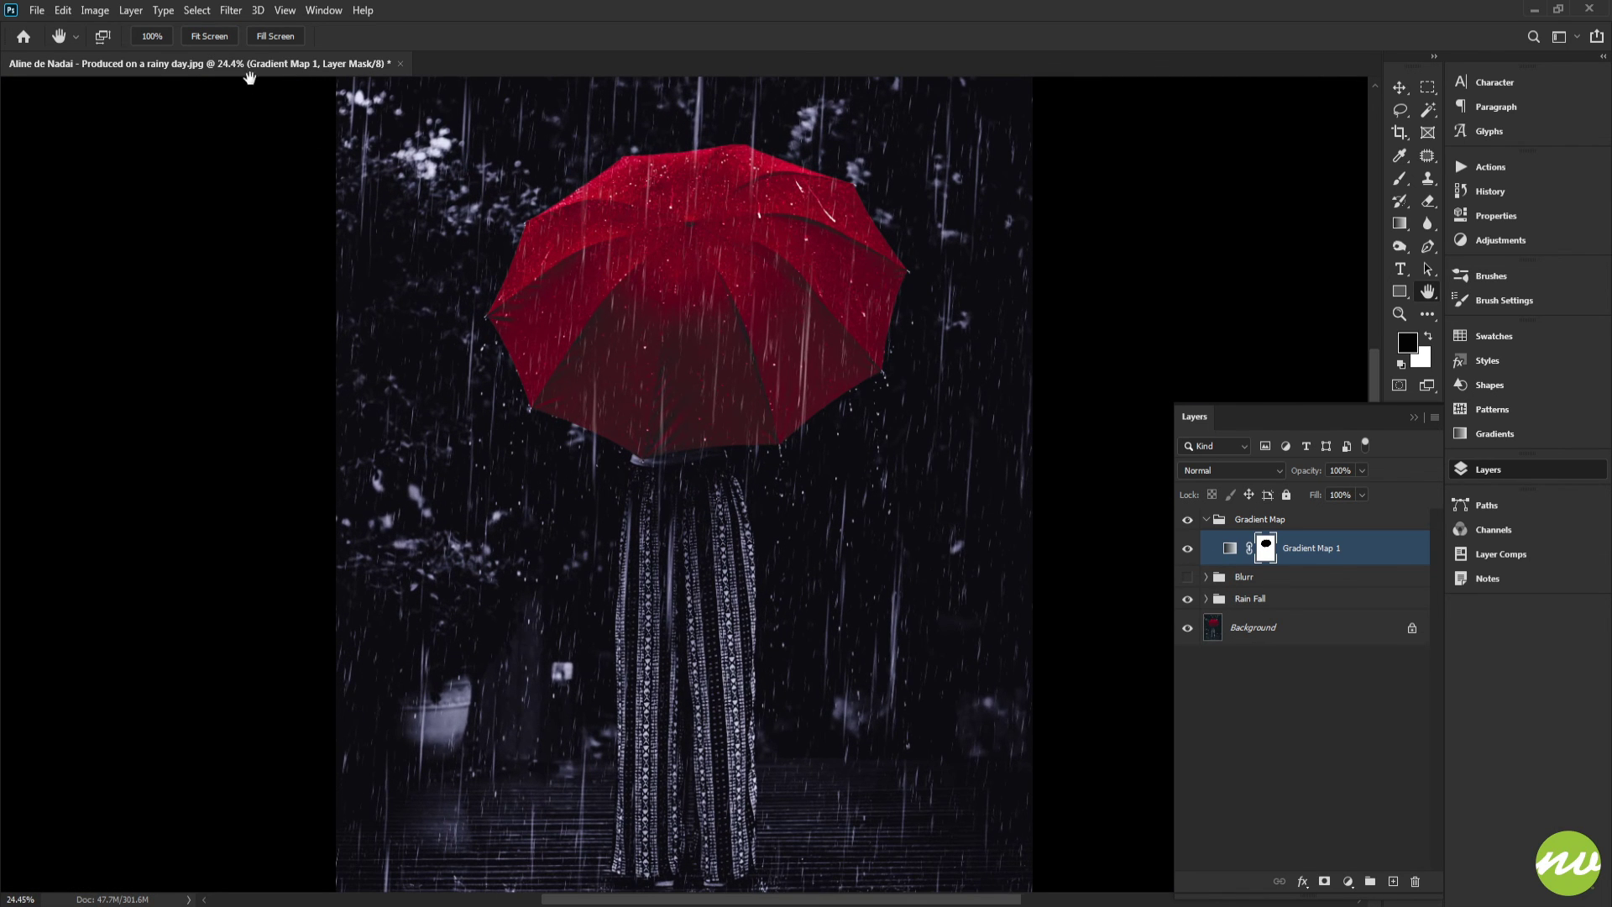
left_click(225, 38)
Collapse the Gradient Map group and toggle the groups' visibility to compare each stage of the effect
left_click(1218, 520)
left_click(1206, 520)
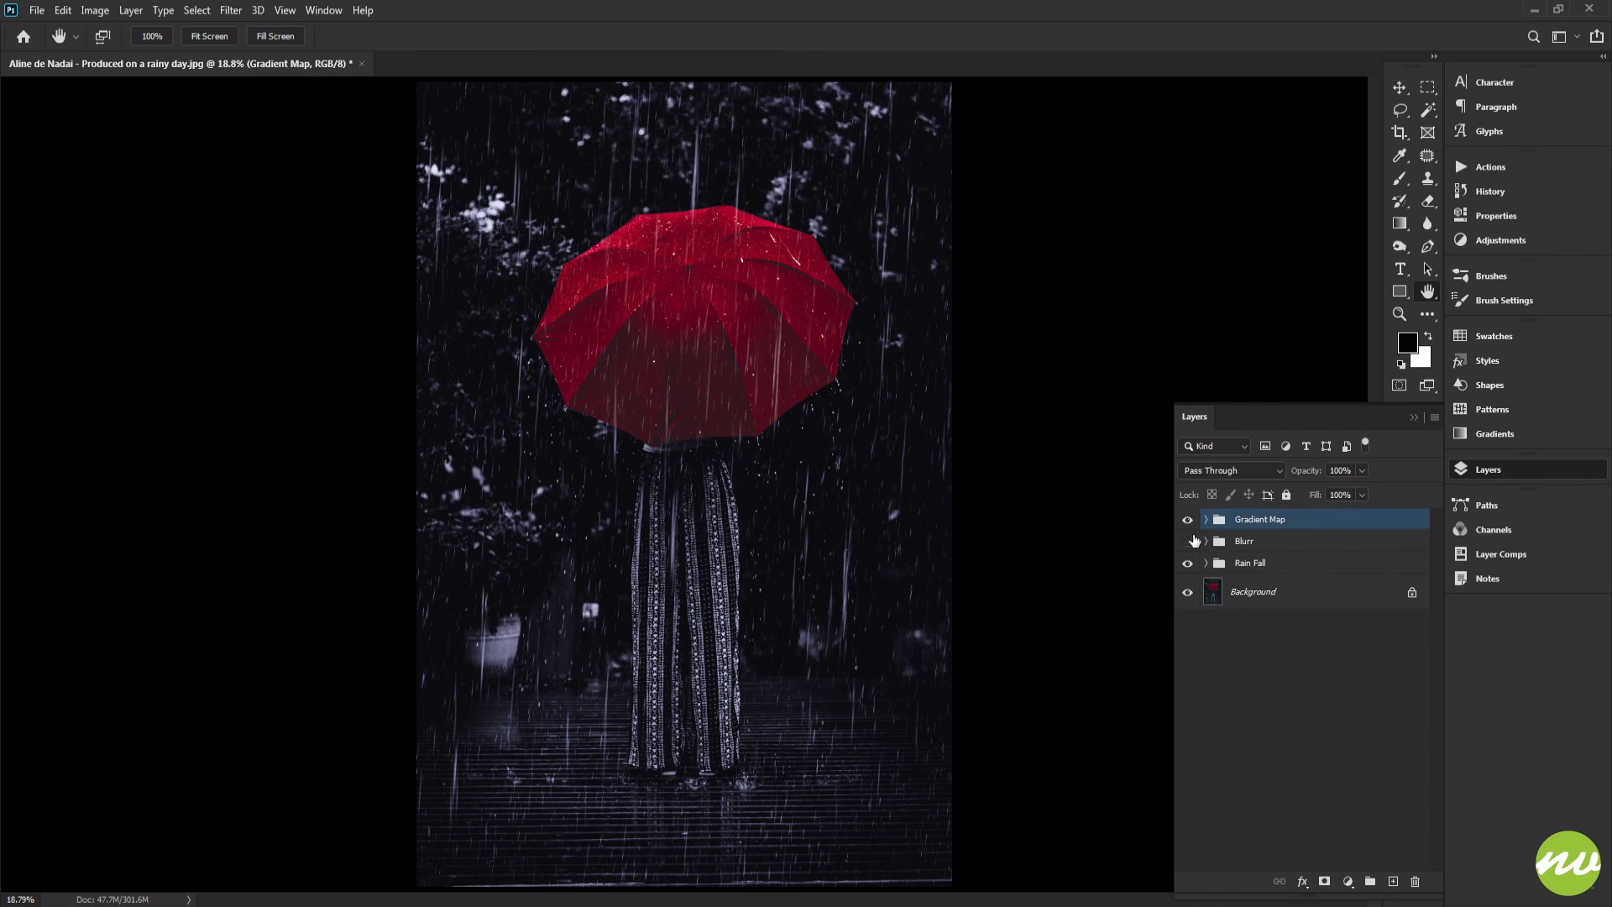
left_click(1187, 520)
left_click(1188, 564)
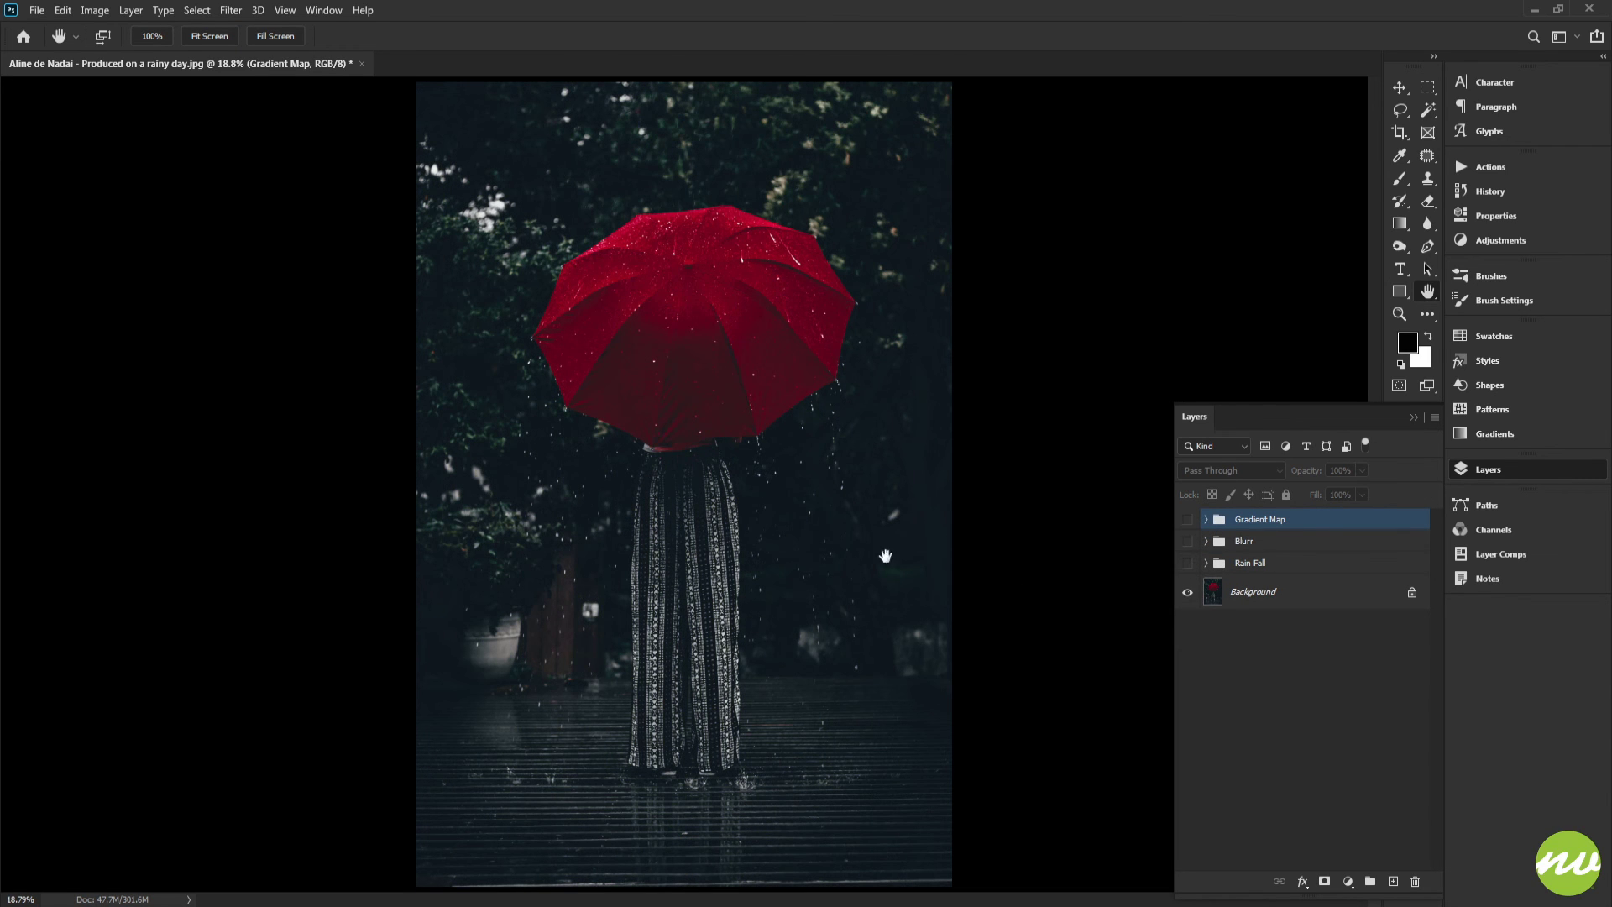
left_click(1188, 563)
left_click(1187, 542)
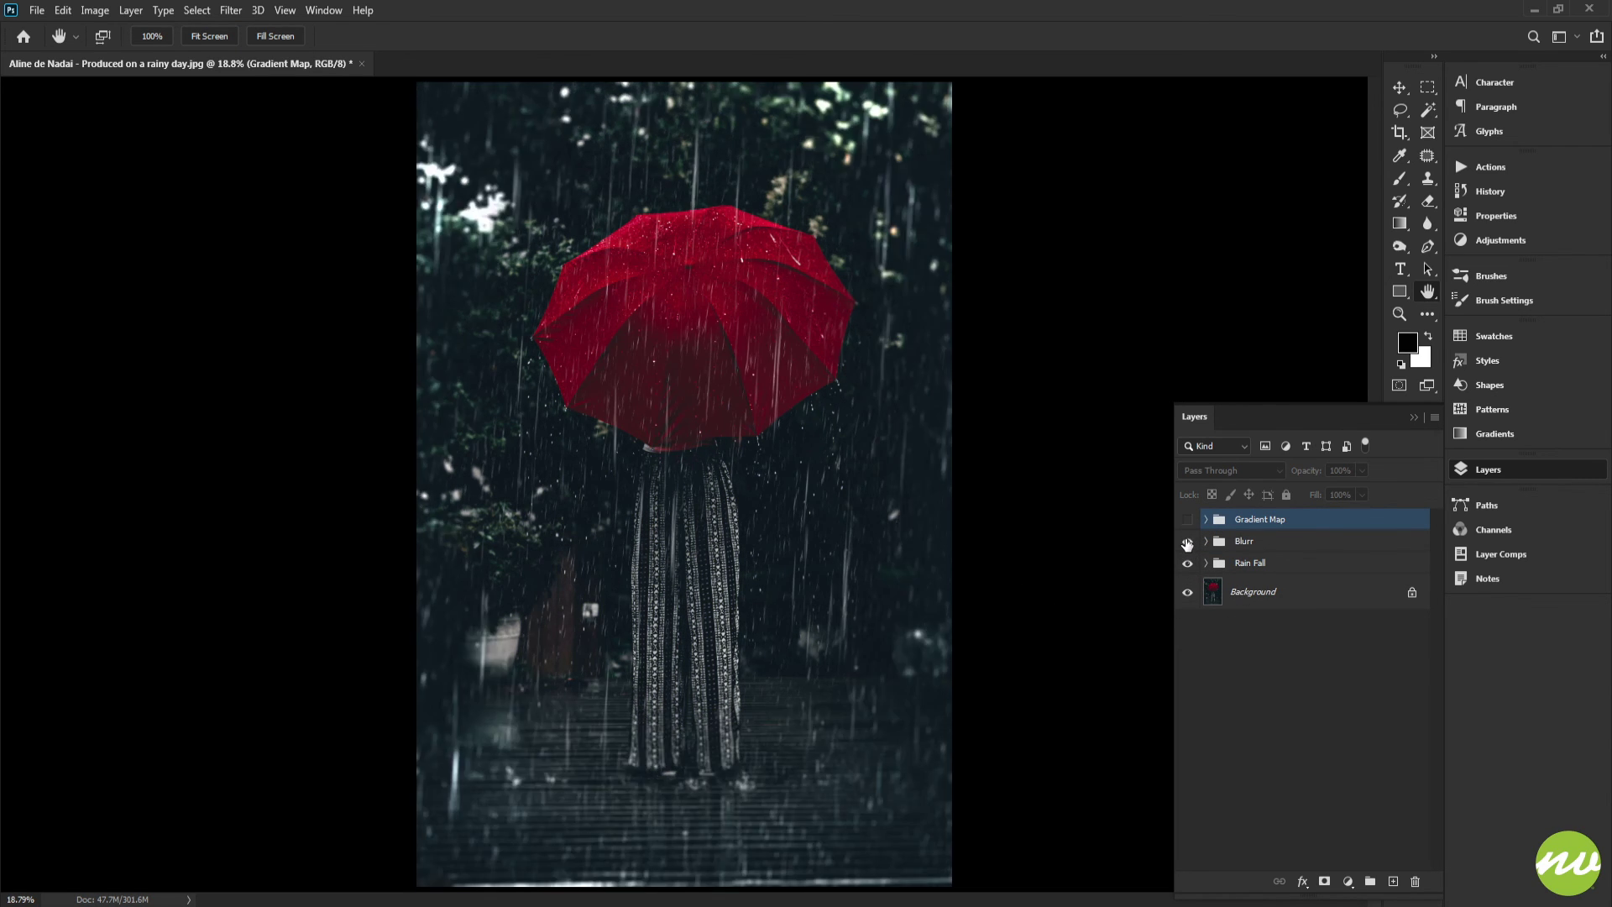
left_click(1187, 519)
scroll(731, 548, "down", 3)
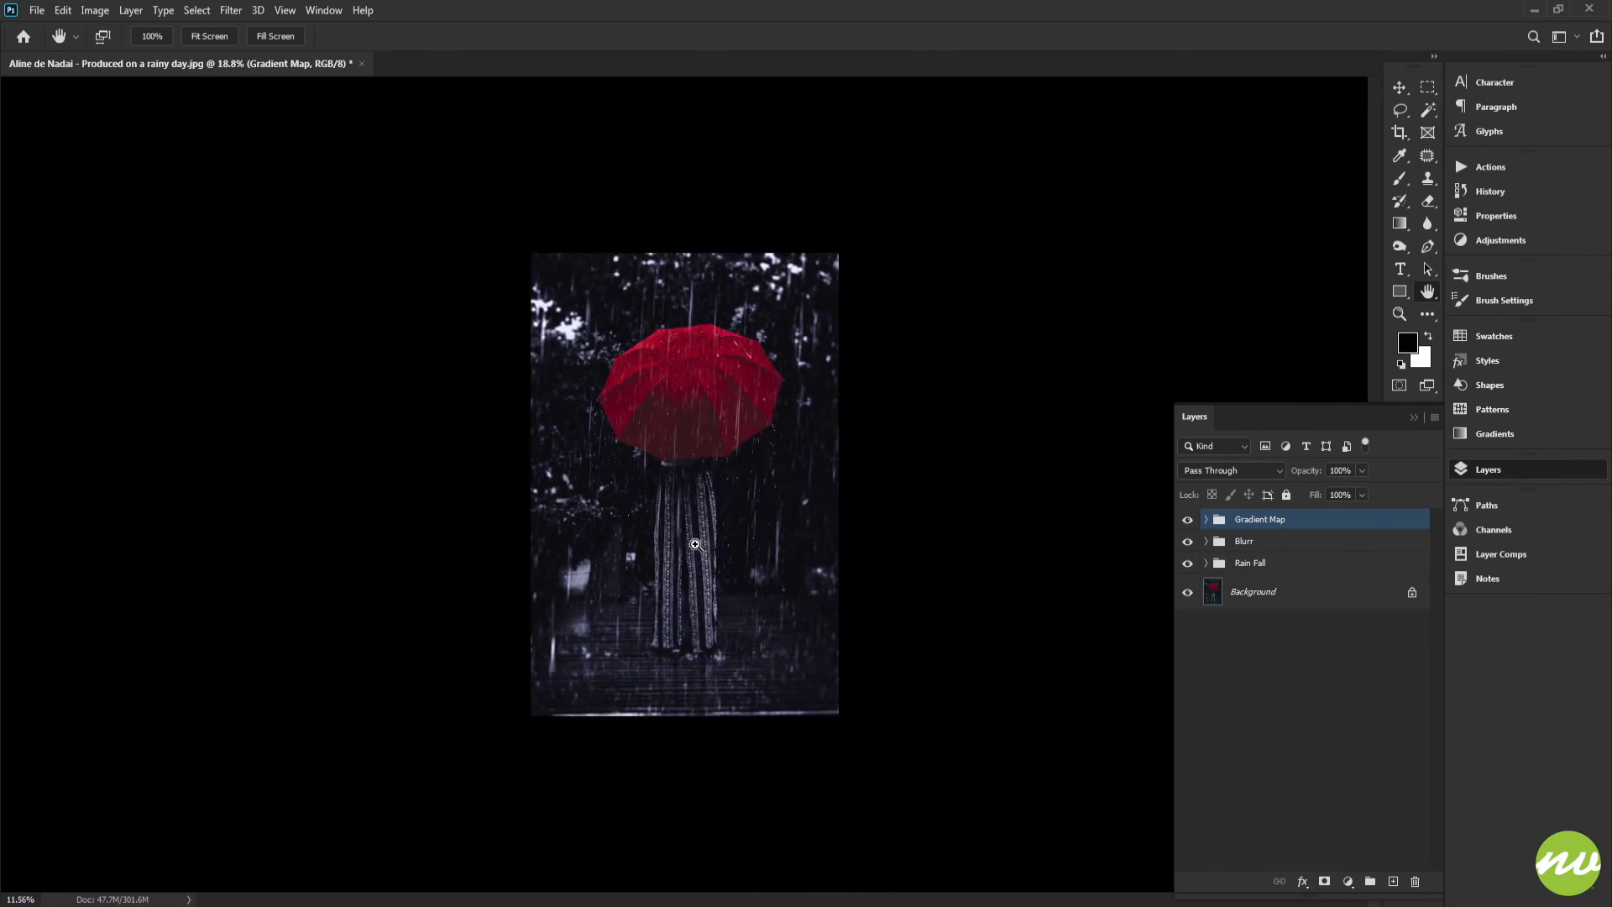
scroll(731, 548, "up", 2)
scroll(732, 487, "up", 1)
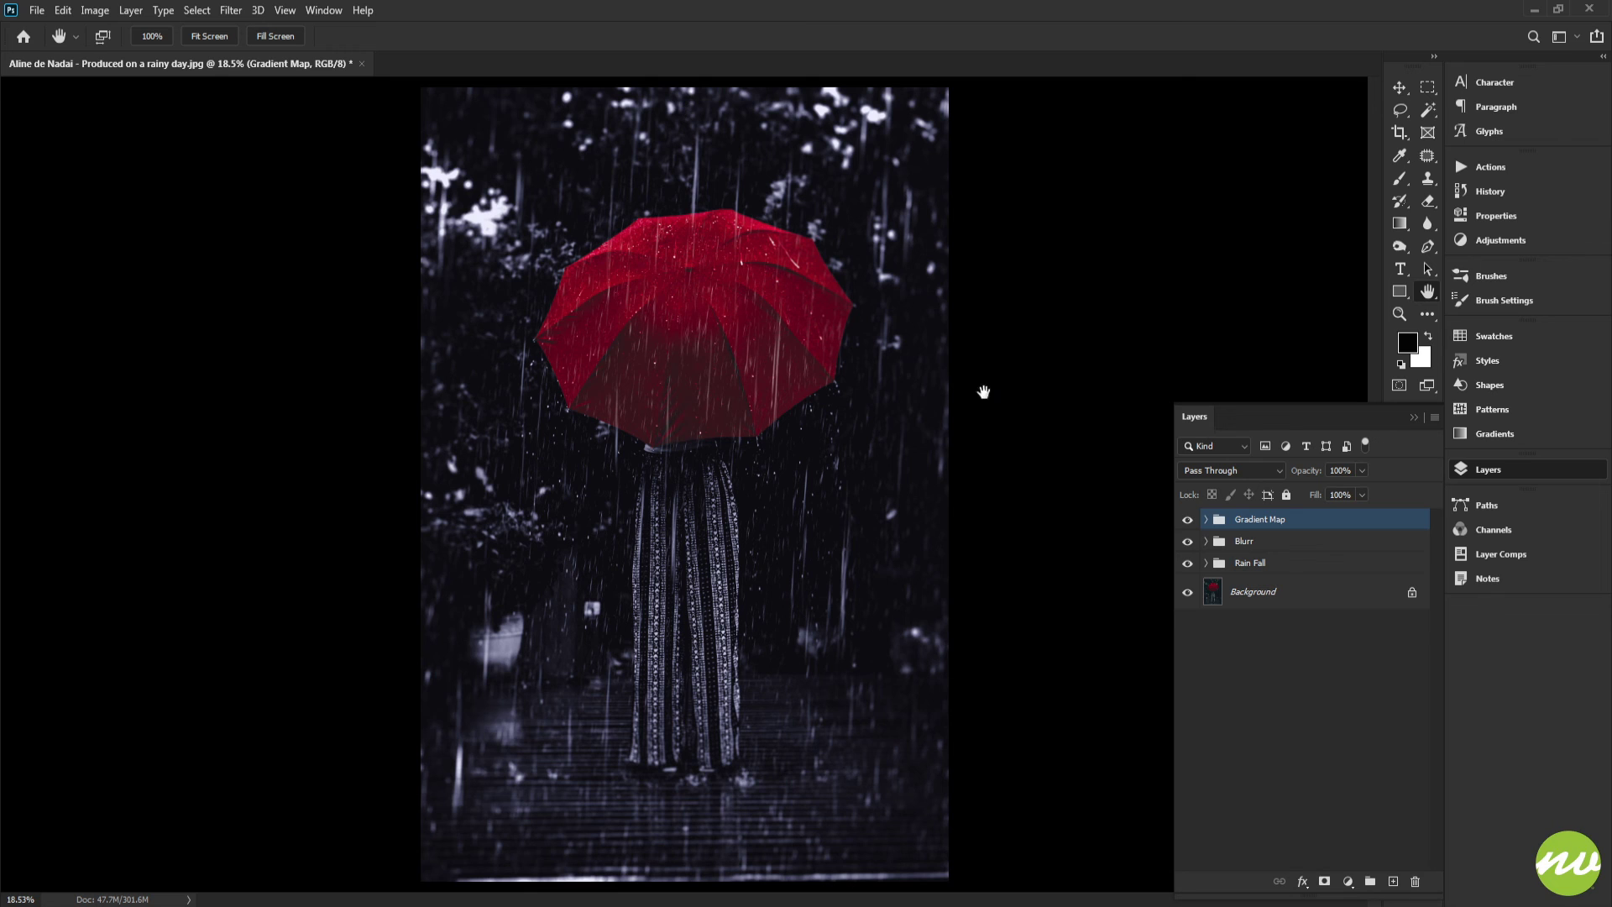
left_click(1187, 542)
left_click(1187, 542)
Save the document as a Photoshop file named PhotoEffect3 with maximum compatibility
left_click(36, 10)
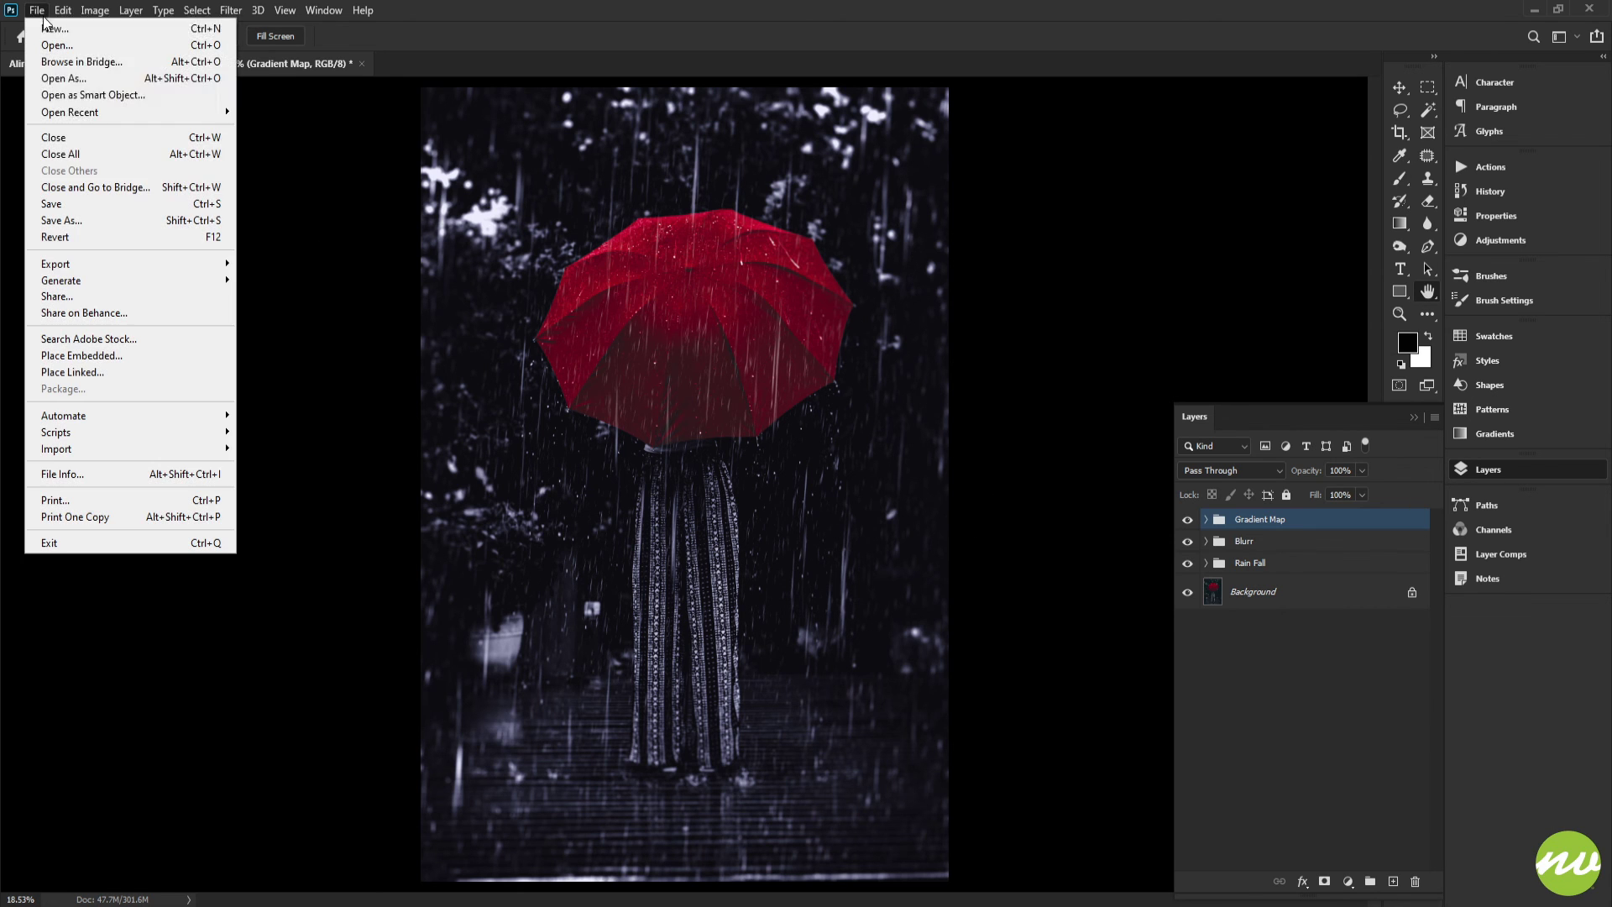
left_click(103, 220)
type("P")
type("hotoEffect")
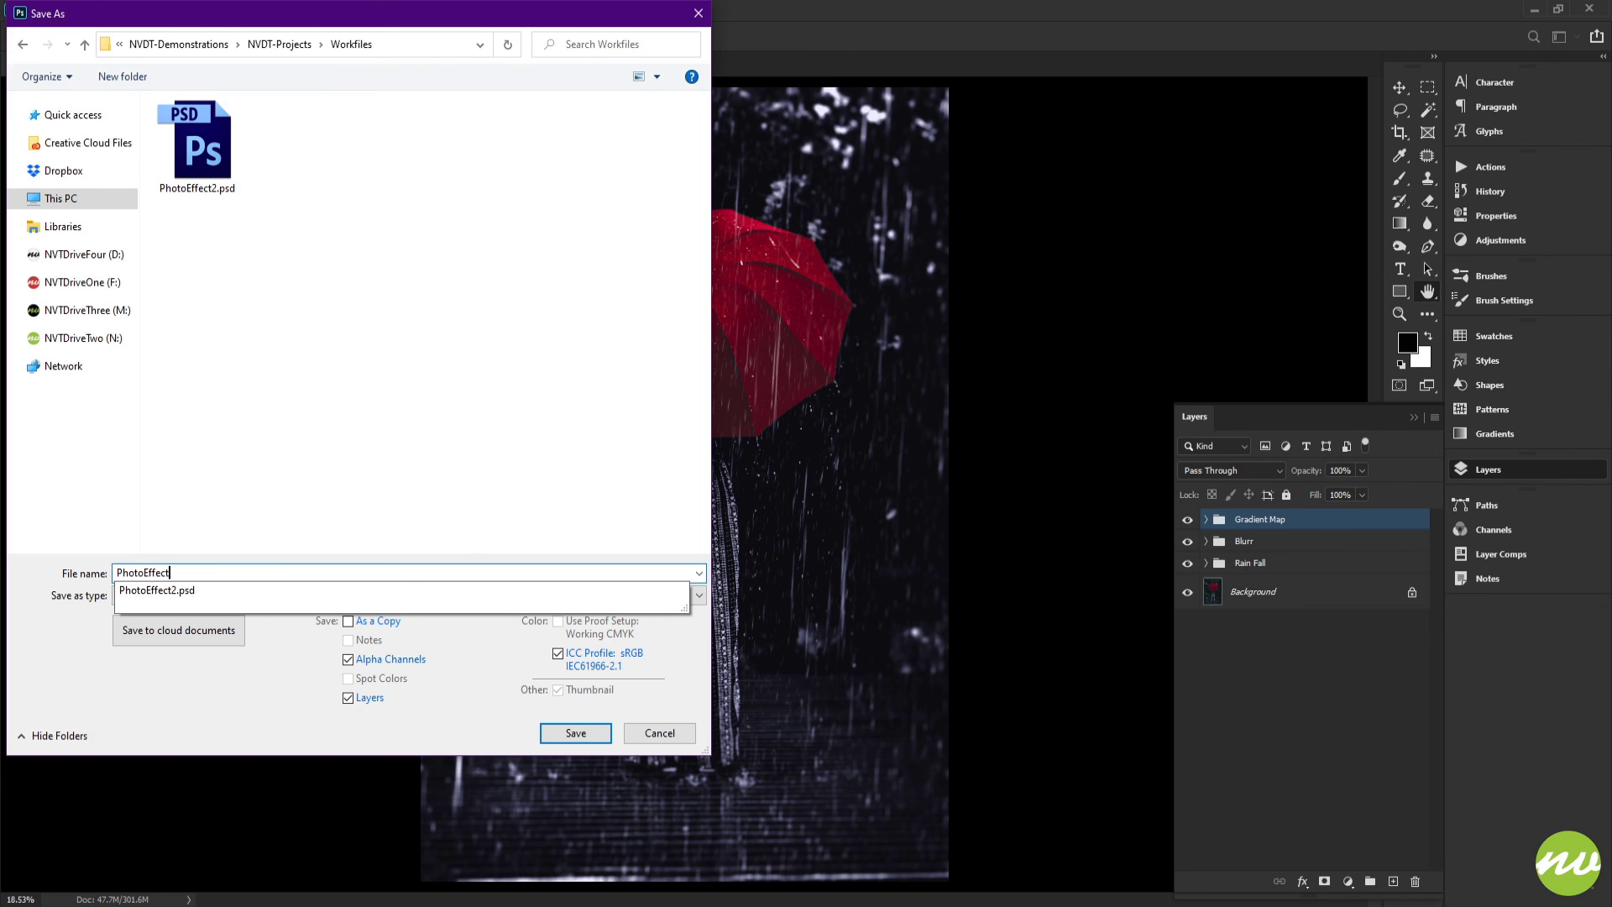
type("2")
key("BackSpace")
type("3")
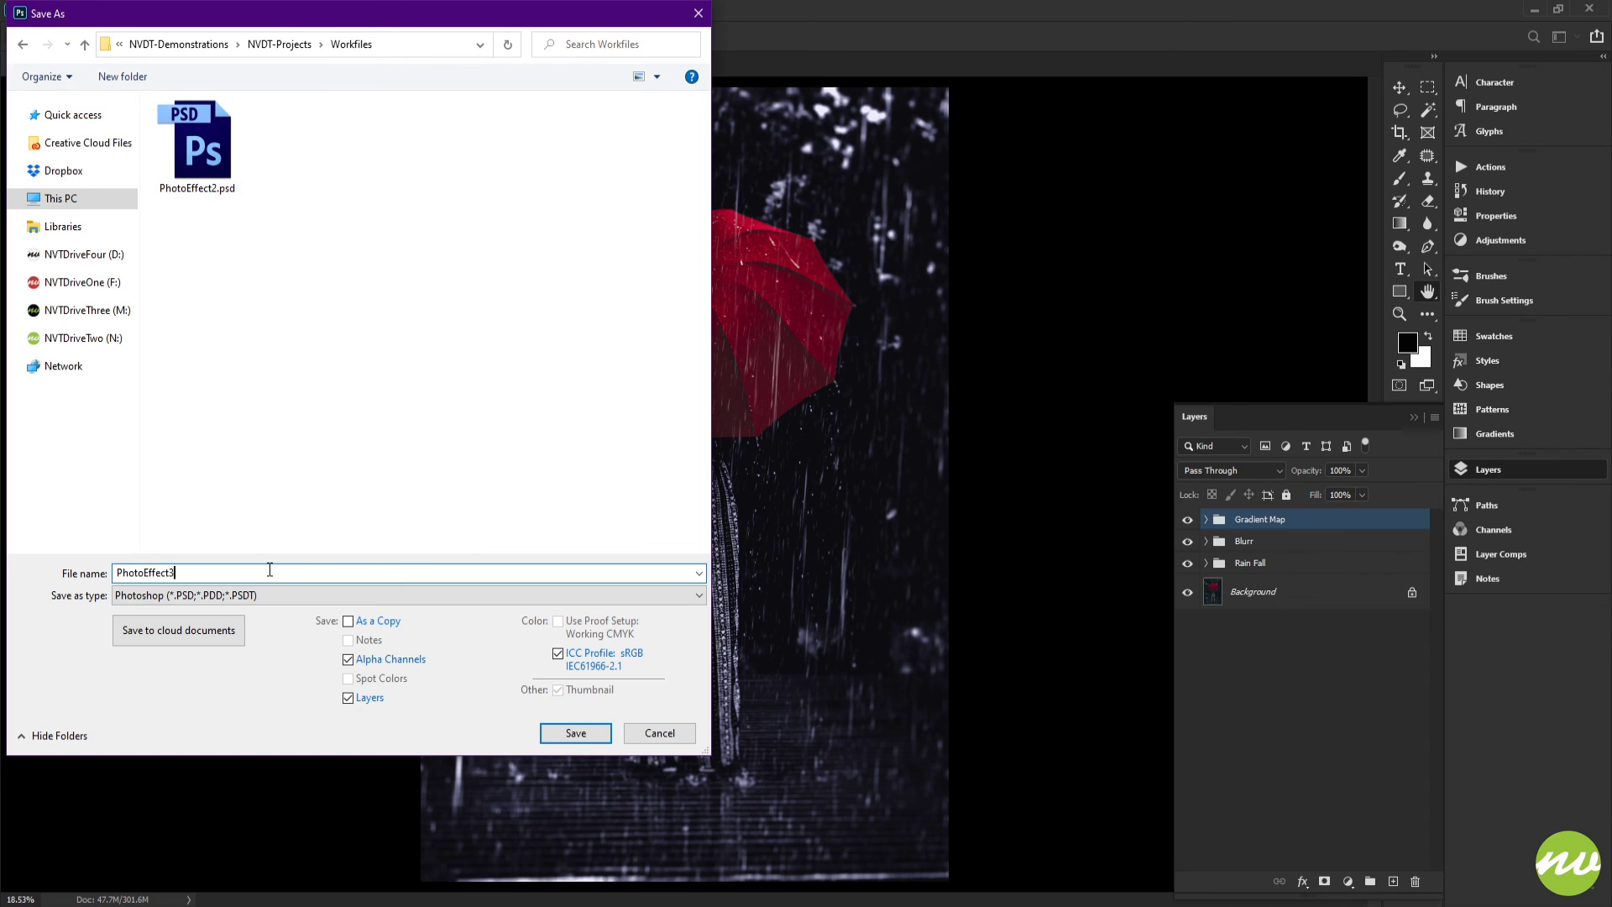
left_click(575, 733)
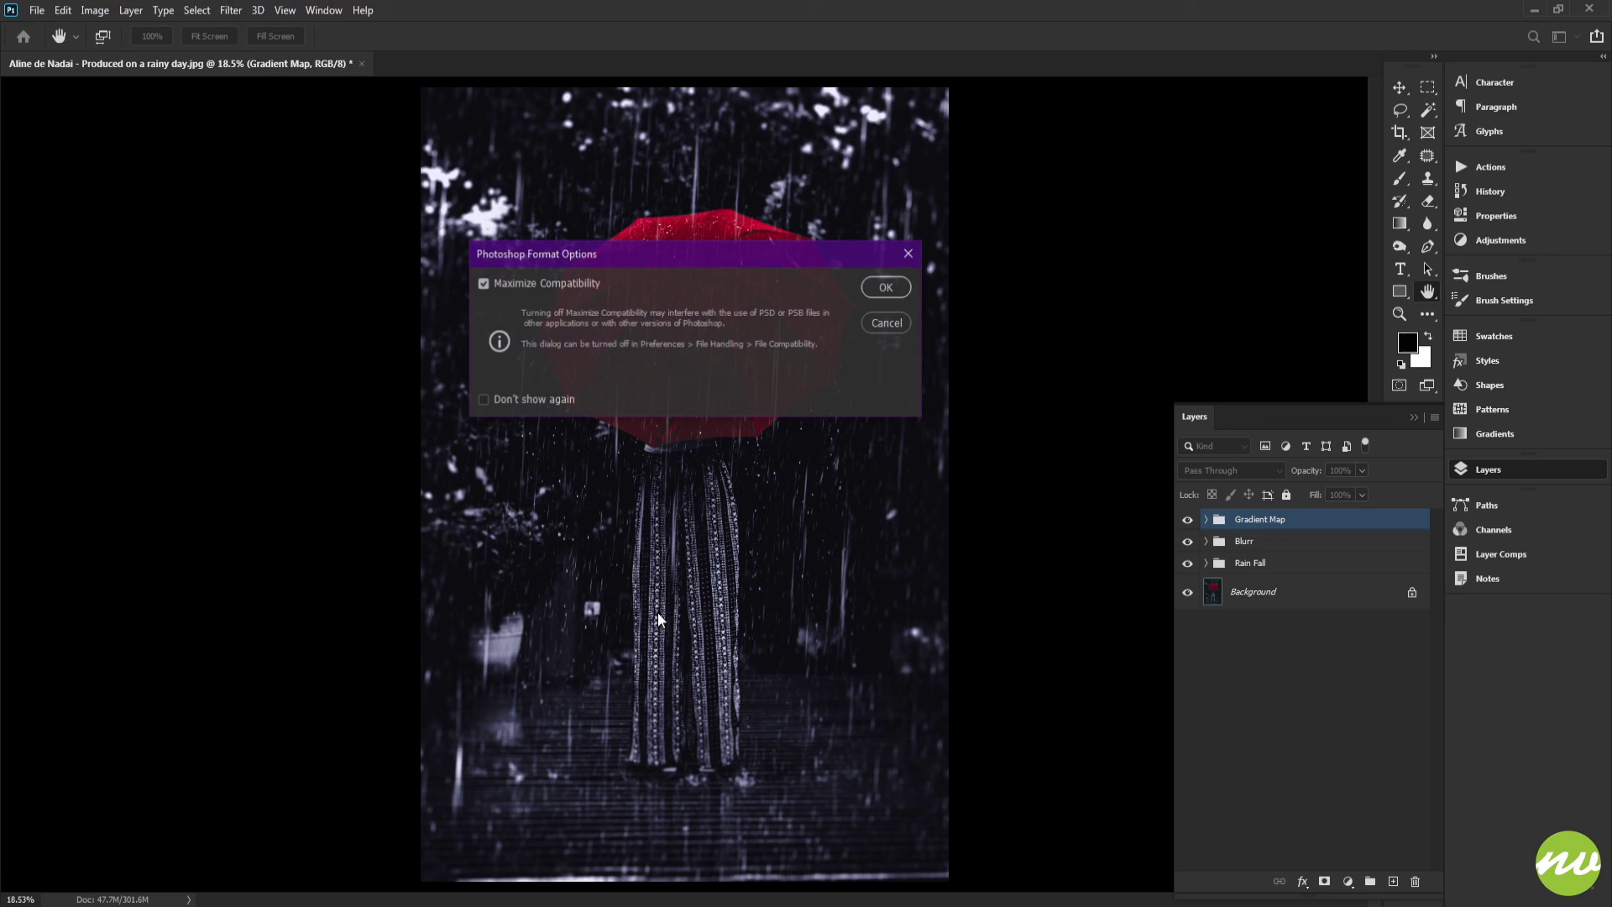
left_click(884, 280)
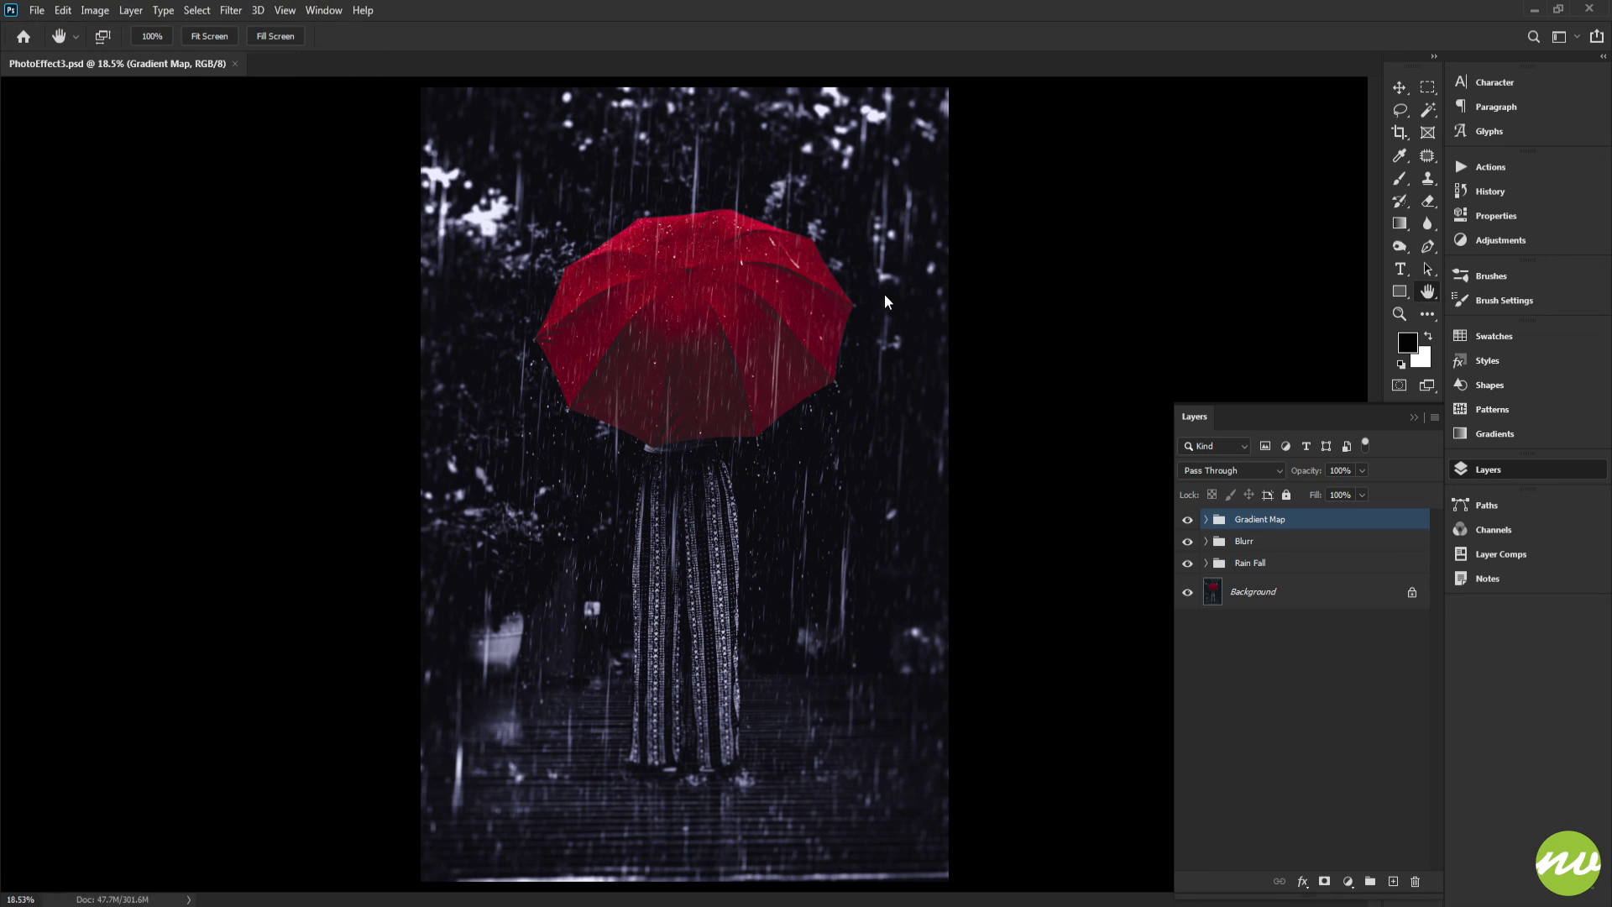
Save a JPEG copy to the computer at maximum quality
left_click(40, 18)
left_click(101, 212)
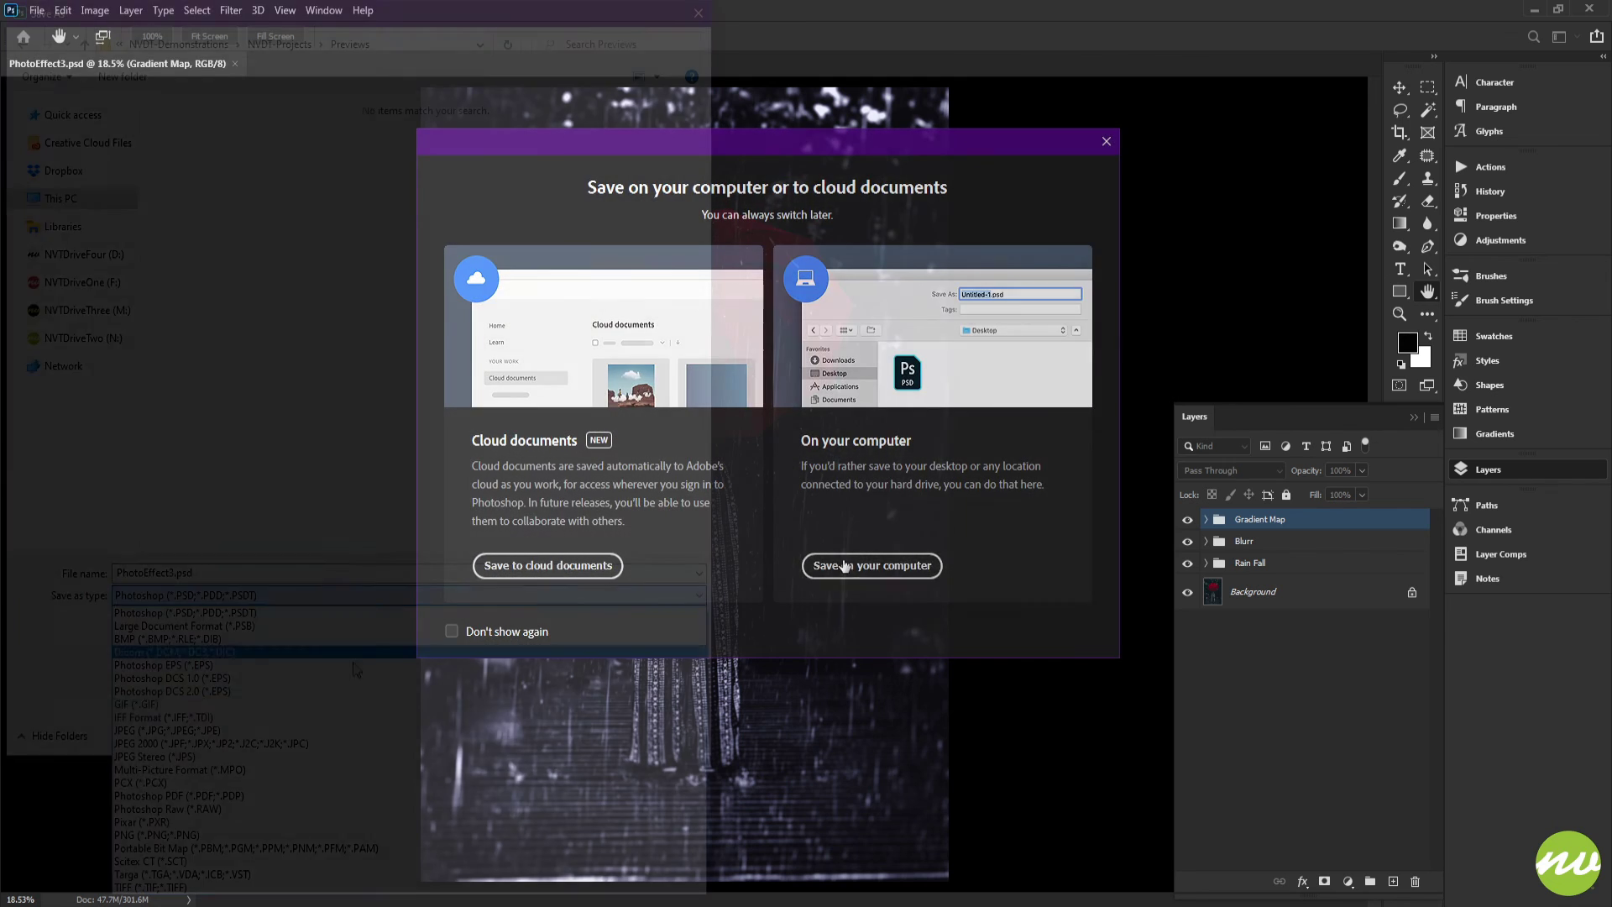
left_click(846, 565)
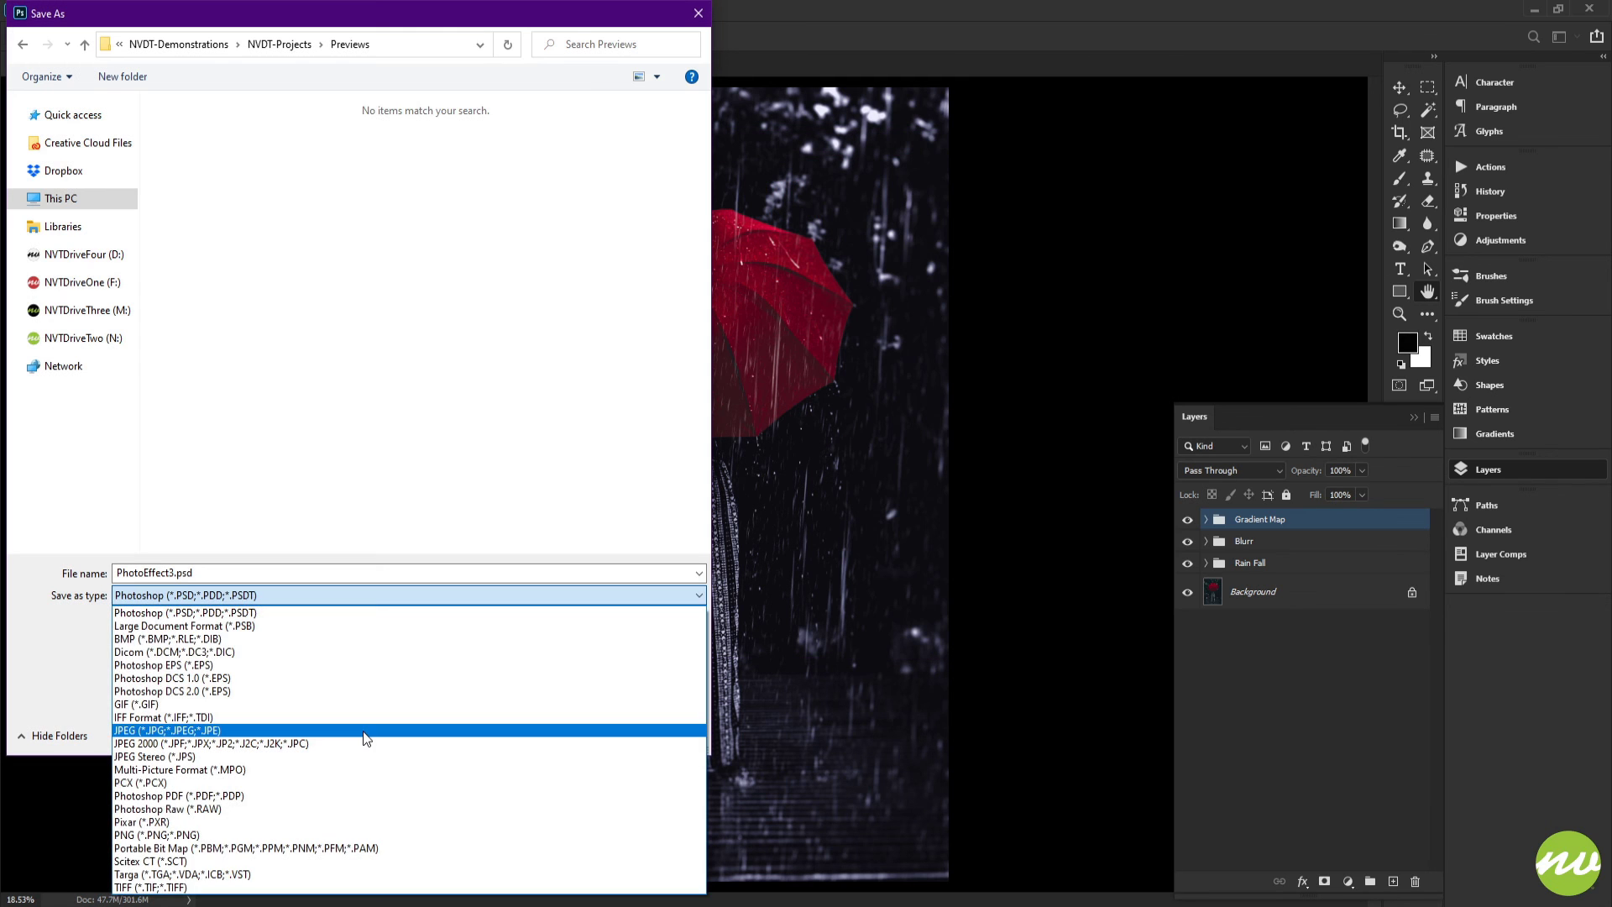
left_click(361, 732)
left_click(591, 732)
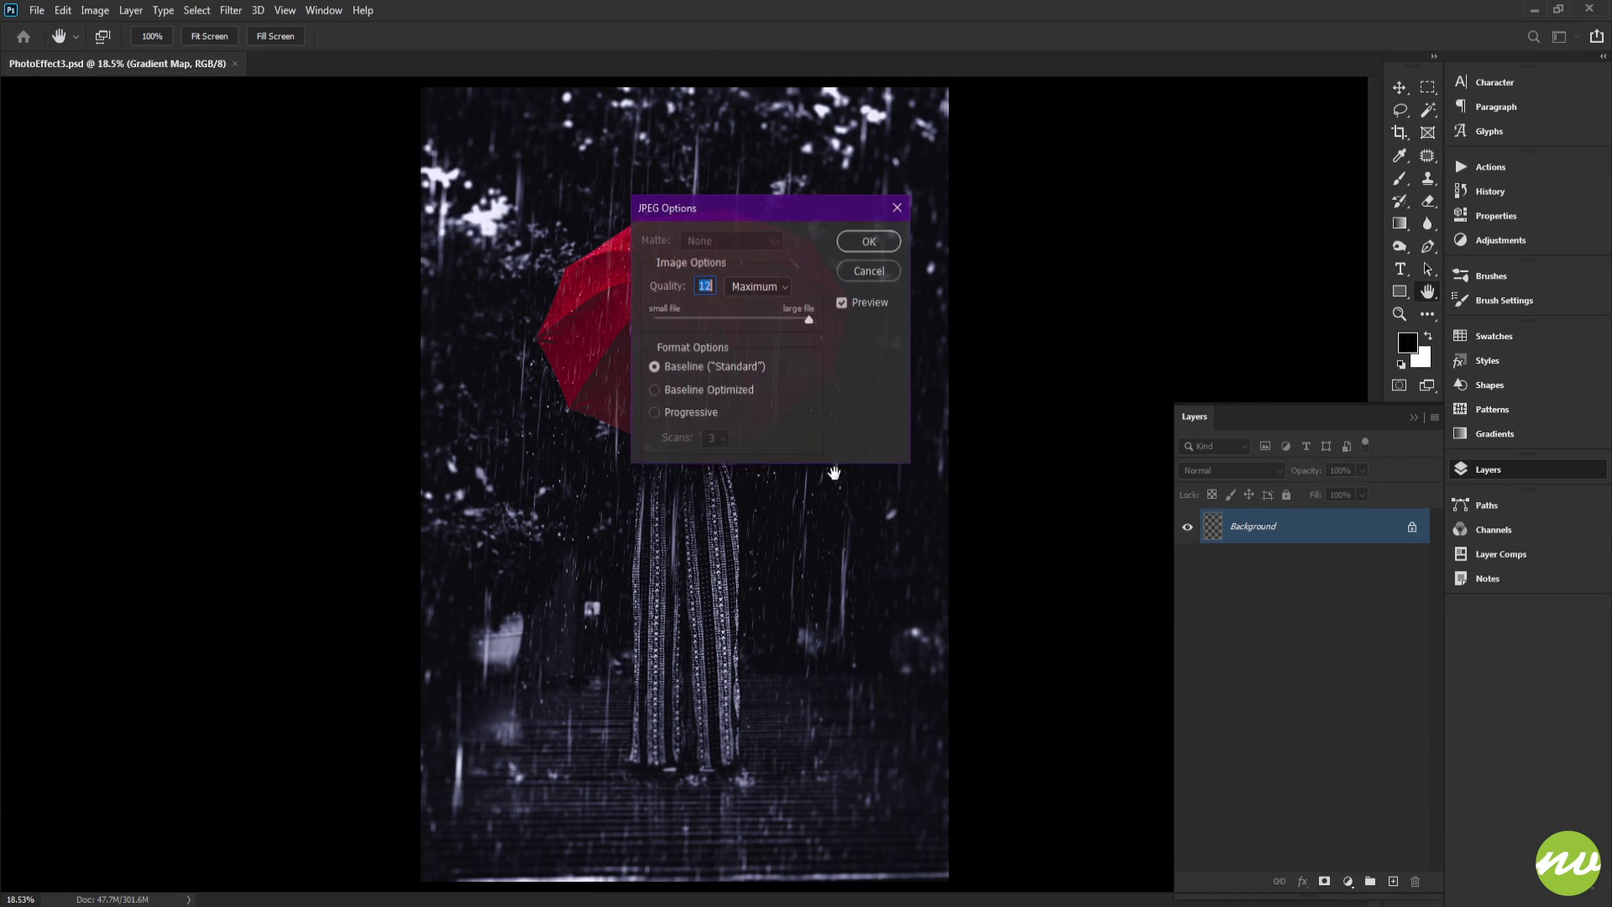
left_click(867, 243)
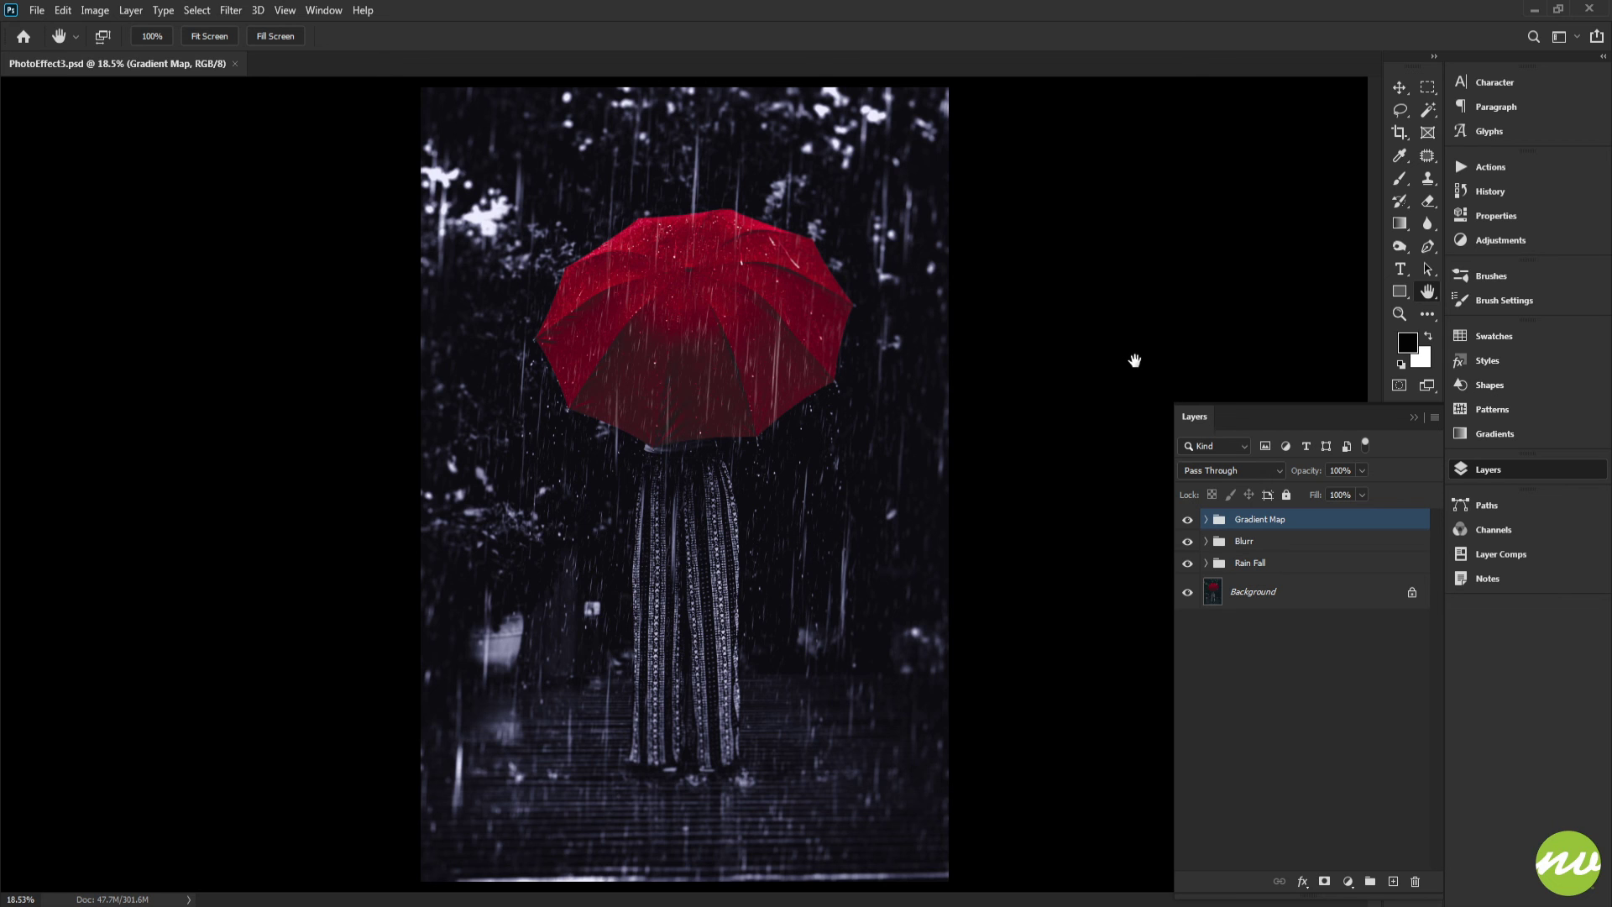
Stamp all visible layers into a new layer and convert it to a smart object
scroll(668, 233, "up", 6)
scroll(504, 176, "down", 6)
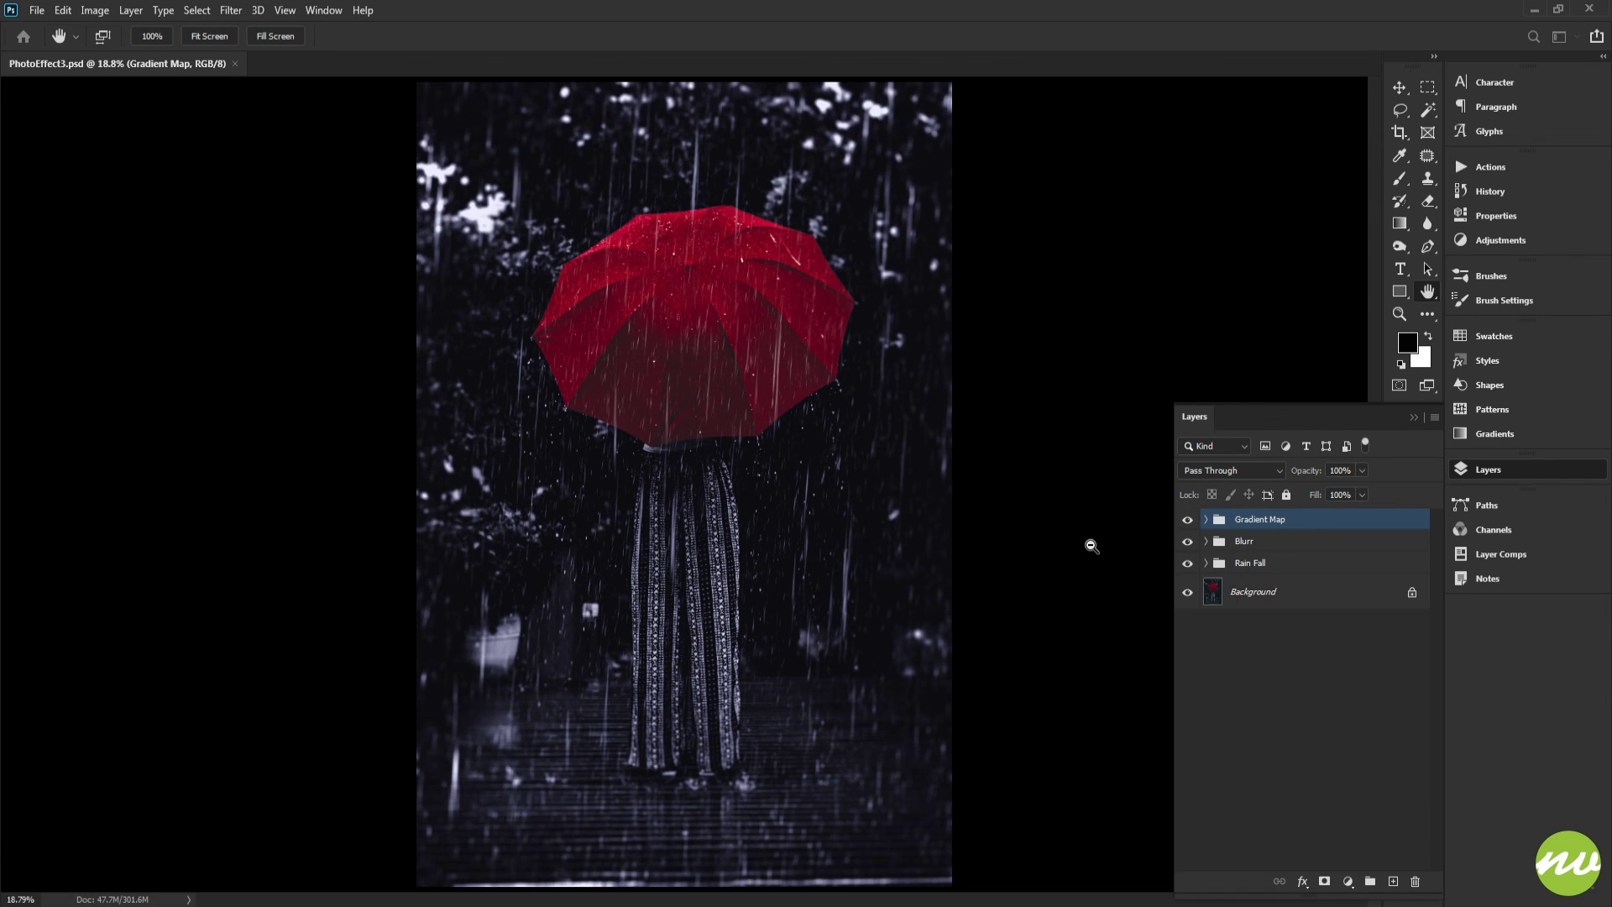
key("ctrl+shift+alt+n")
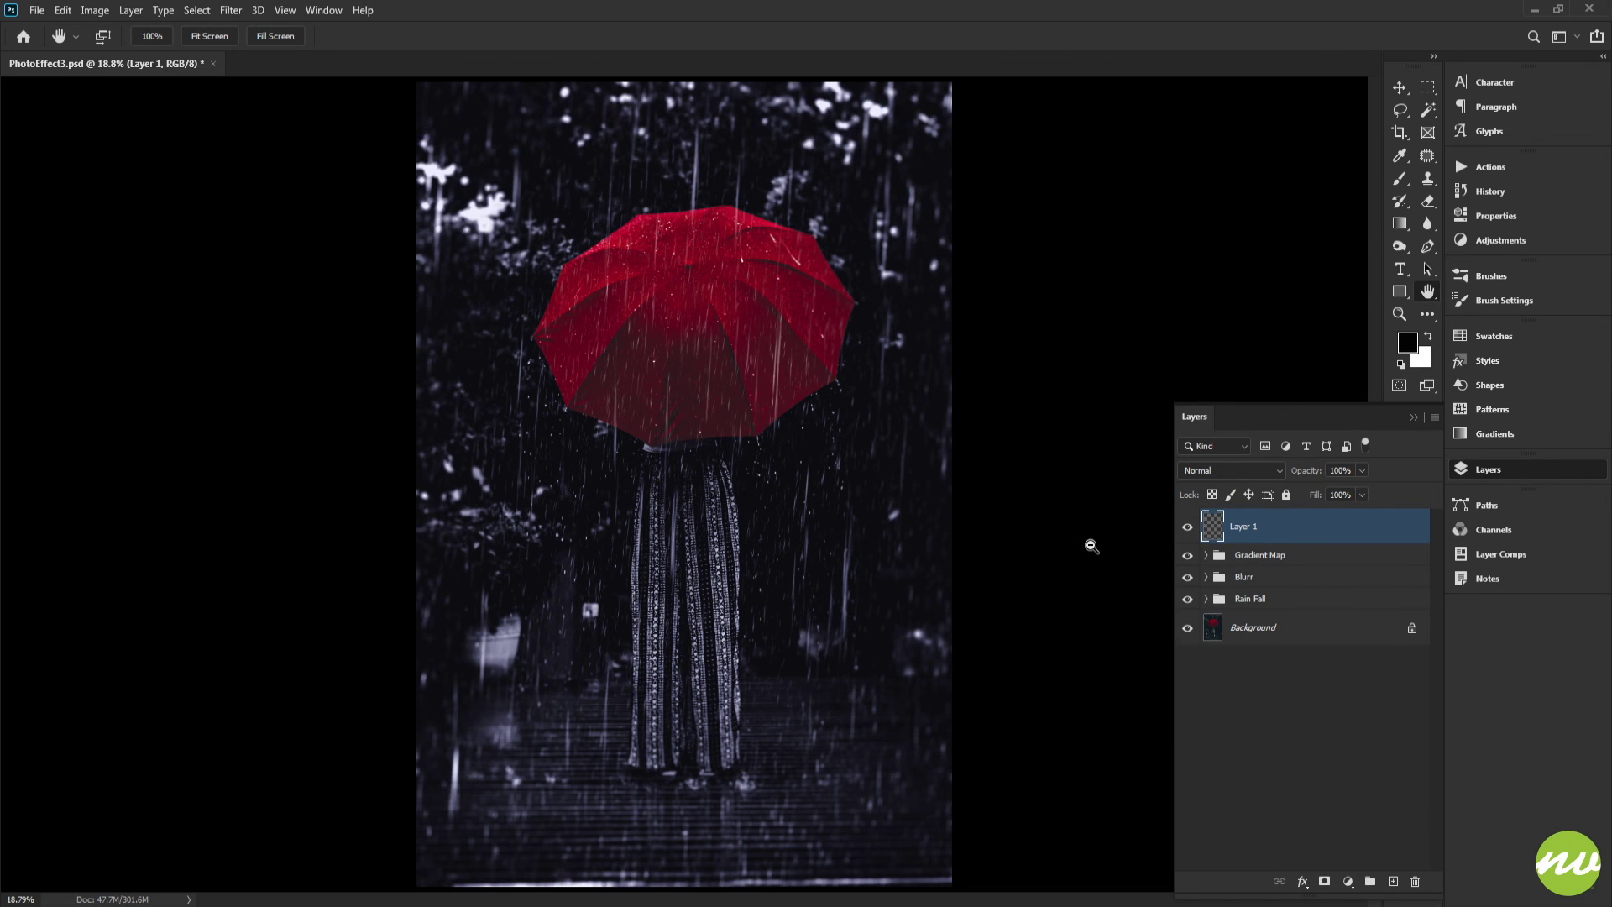
right_click(1251, 528)
left_click(1299, 415)
Apply Smart Sharpen to the stamped layer with amount 115%, radius 4.5 px and noise reduction 10%
left_click(281, 37)
left_click(228, 41)
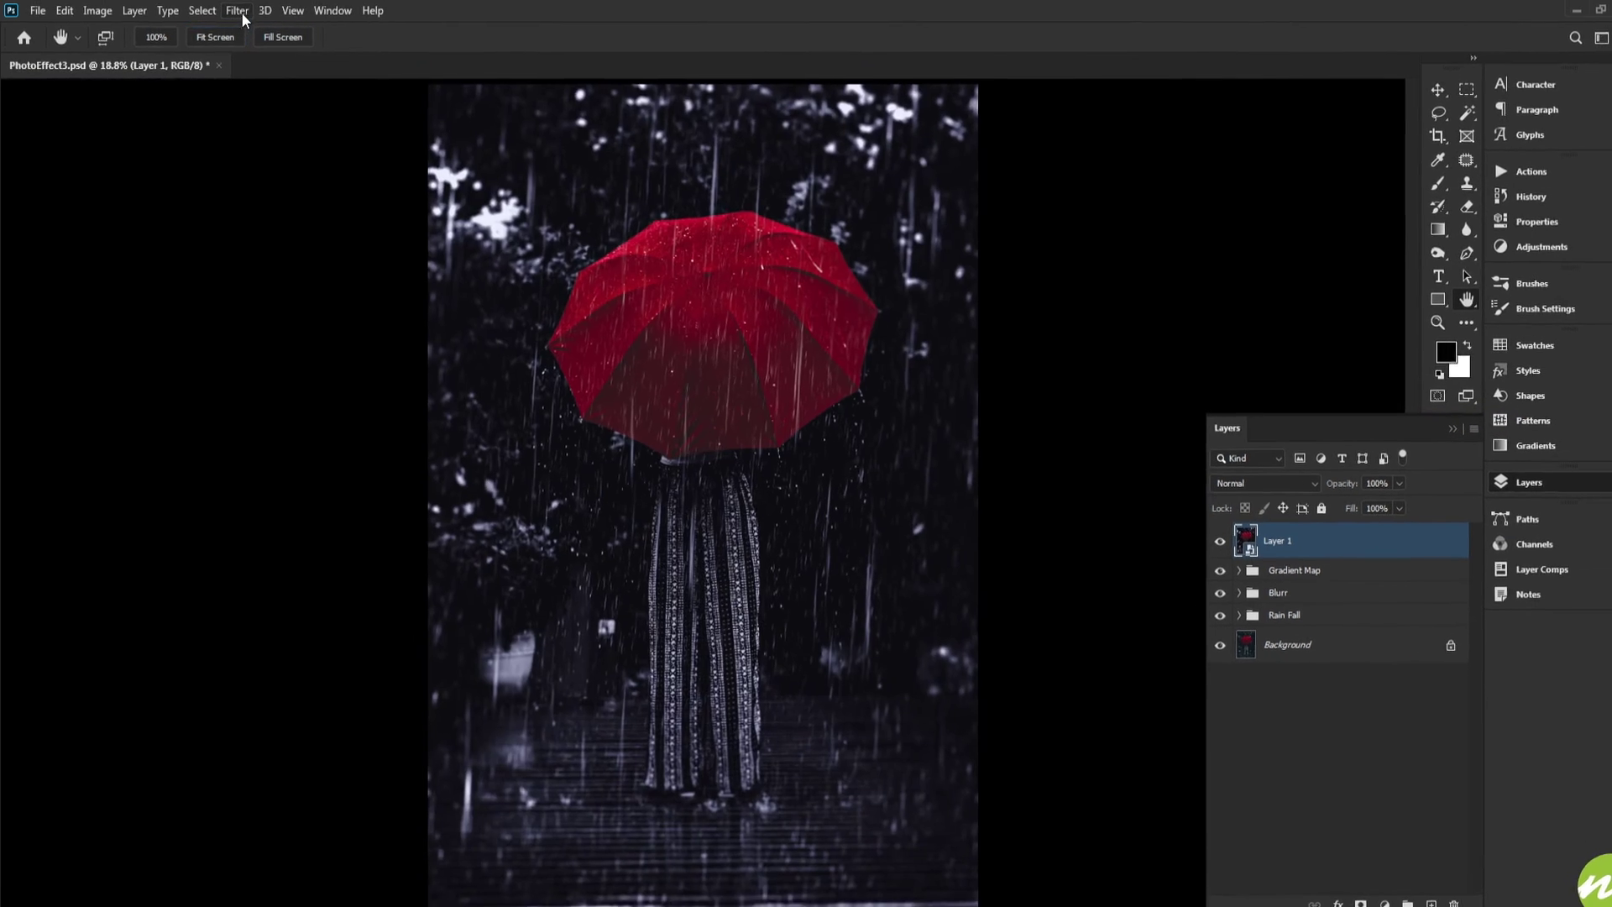
left_click(231, 10)
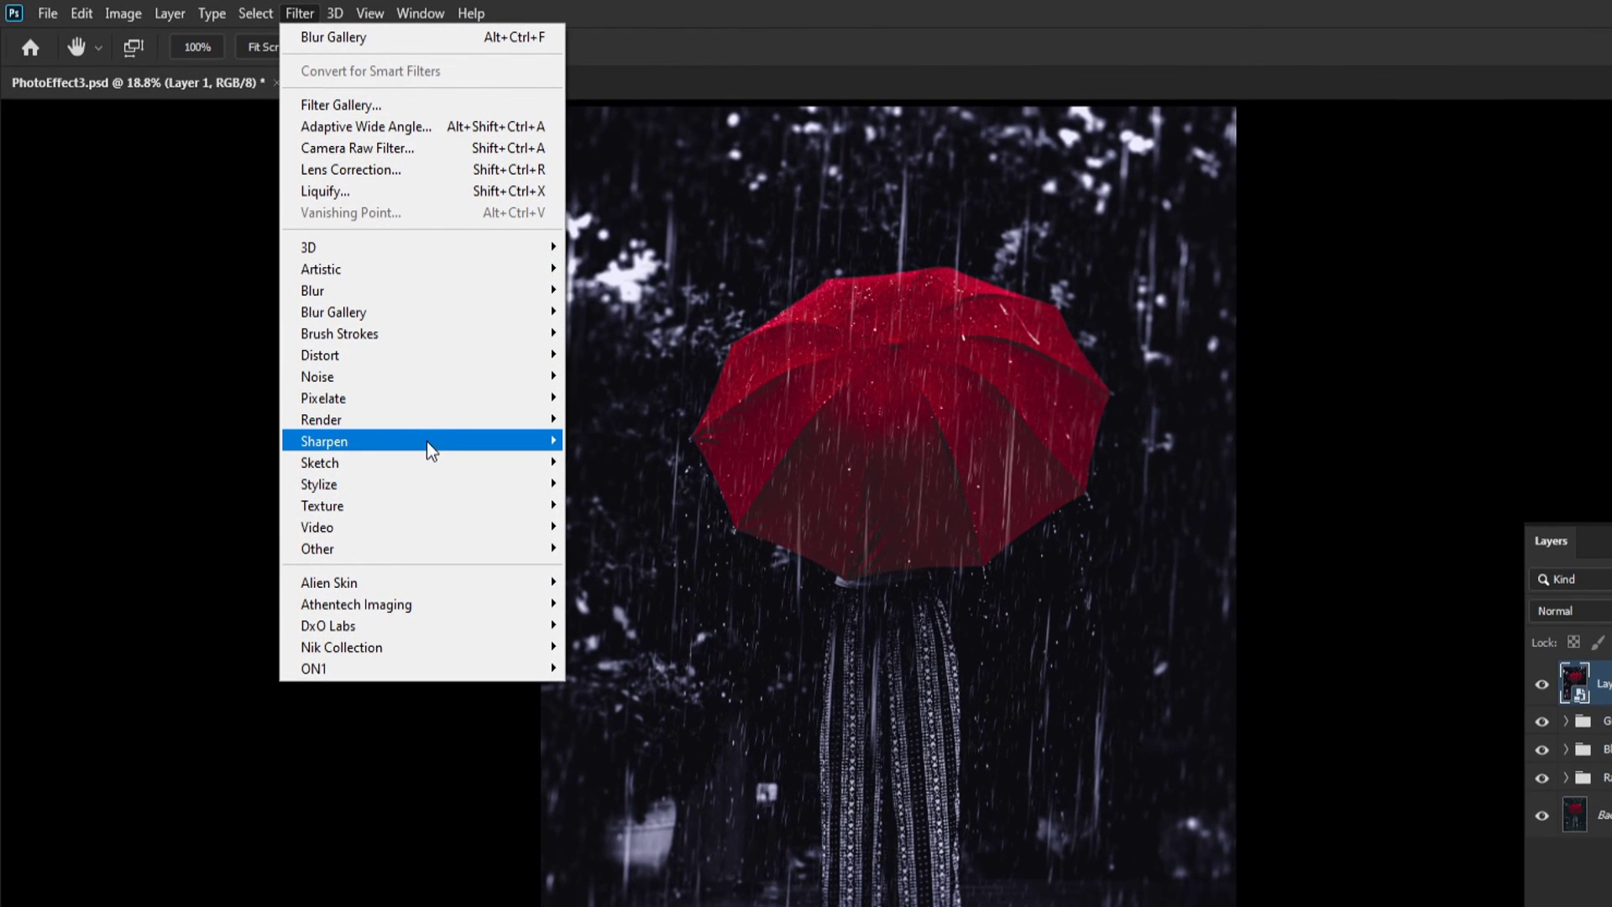
mouse_move(426, 438)
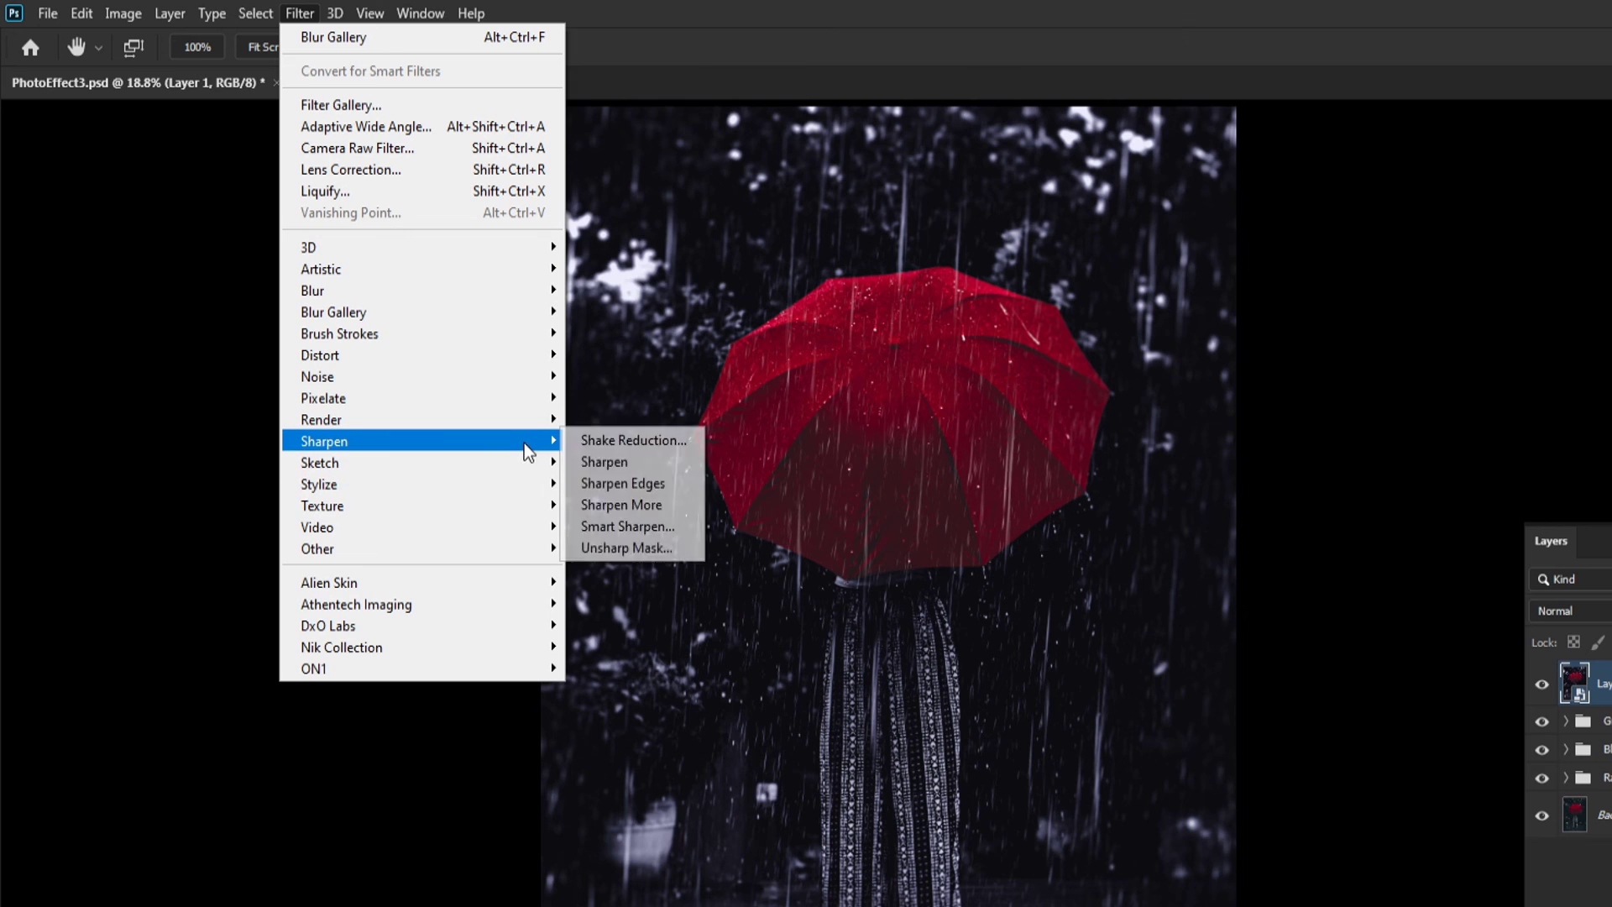
left_click(638, 525)
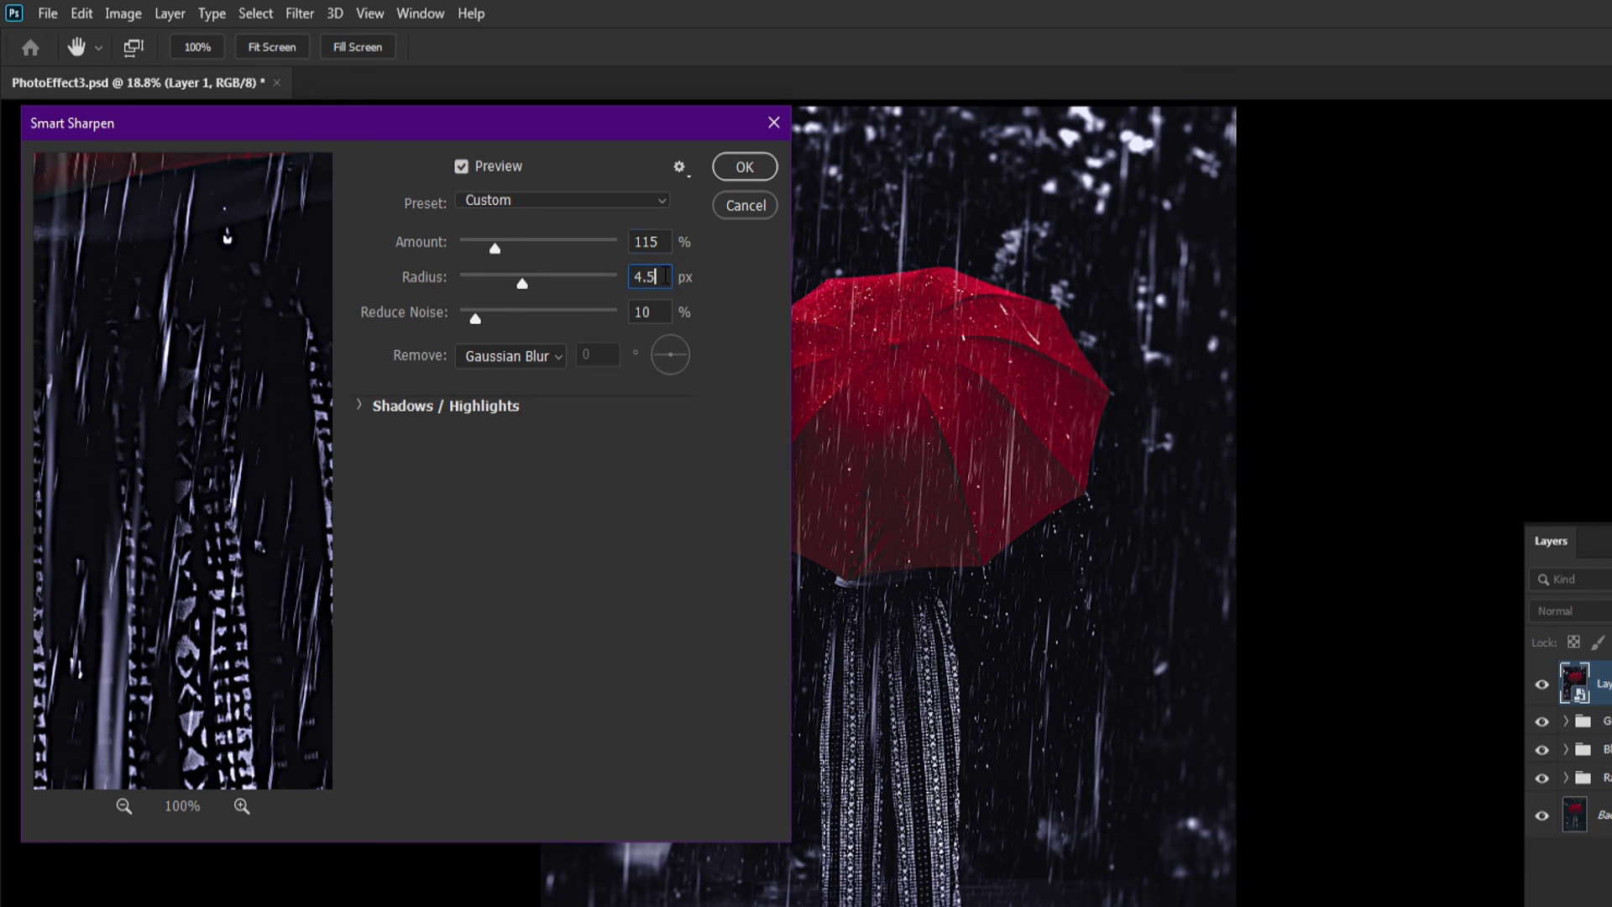
key("Tab")
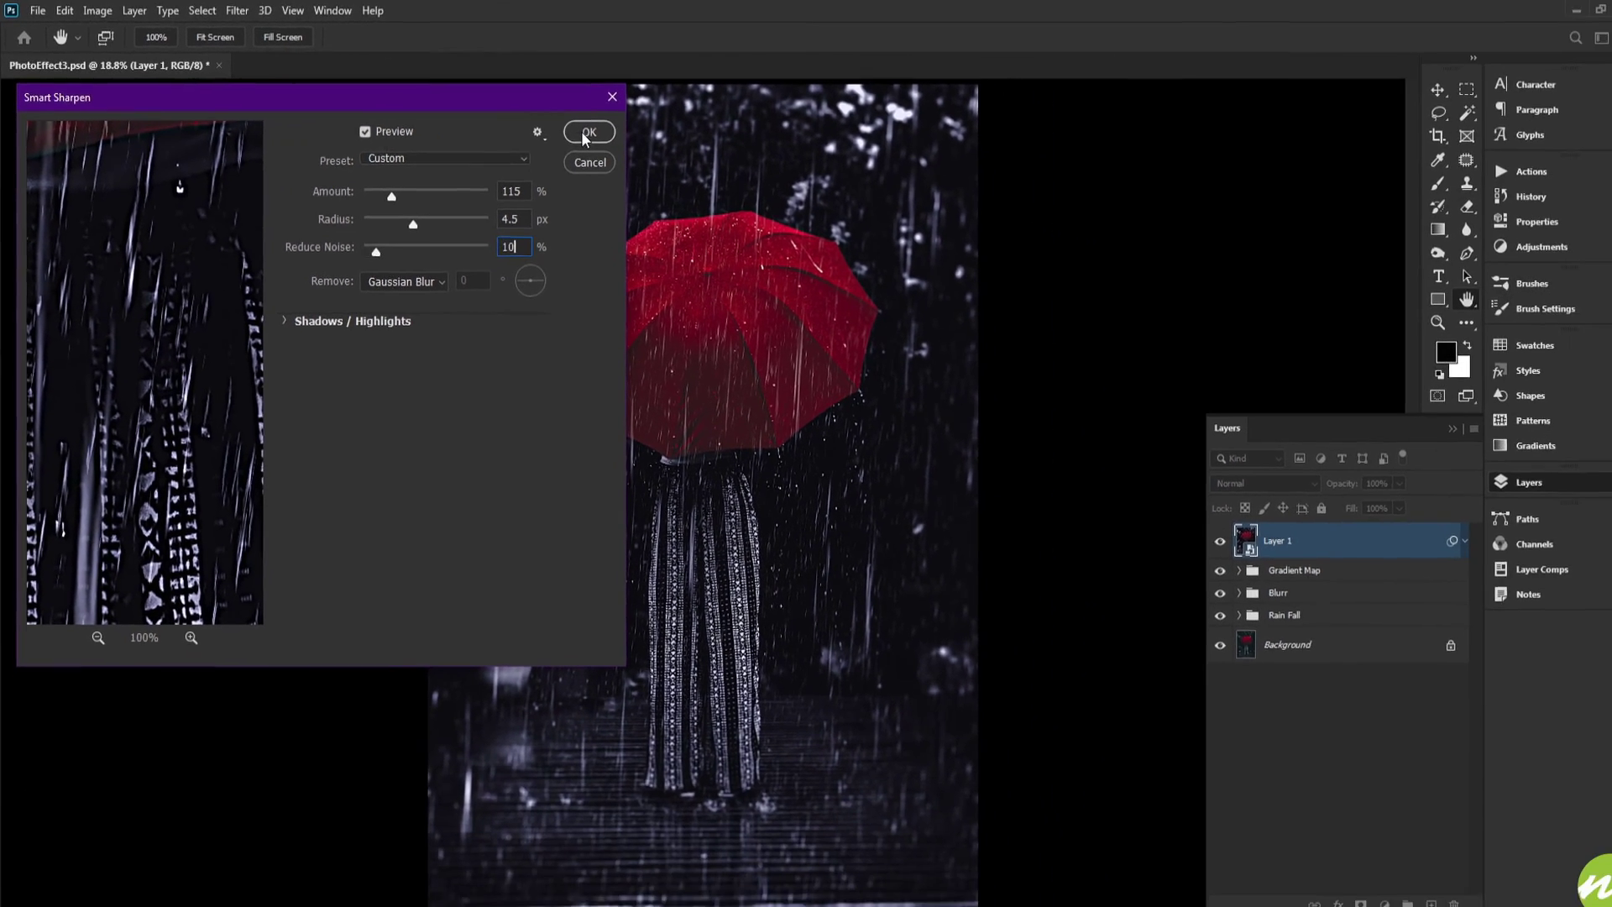
left_click(585, 133)
Zoom in on the figure and toggle the sharpened layer to compare the detail
scroll(619, 476, "up", 5)
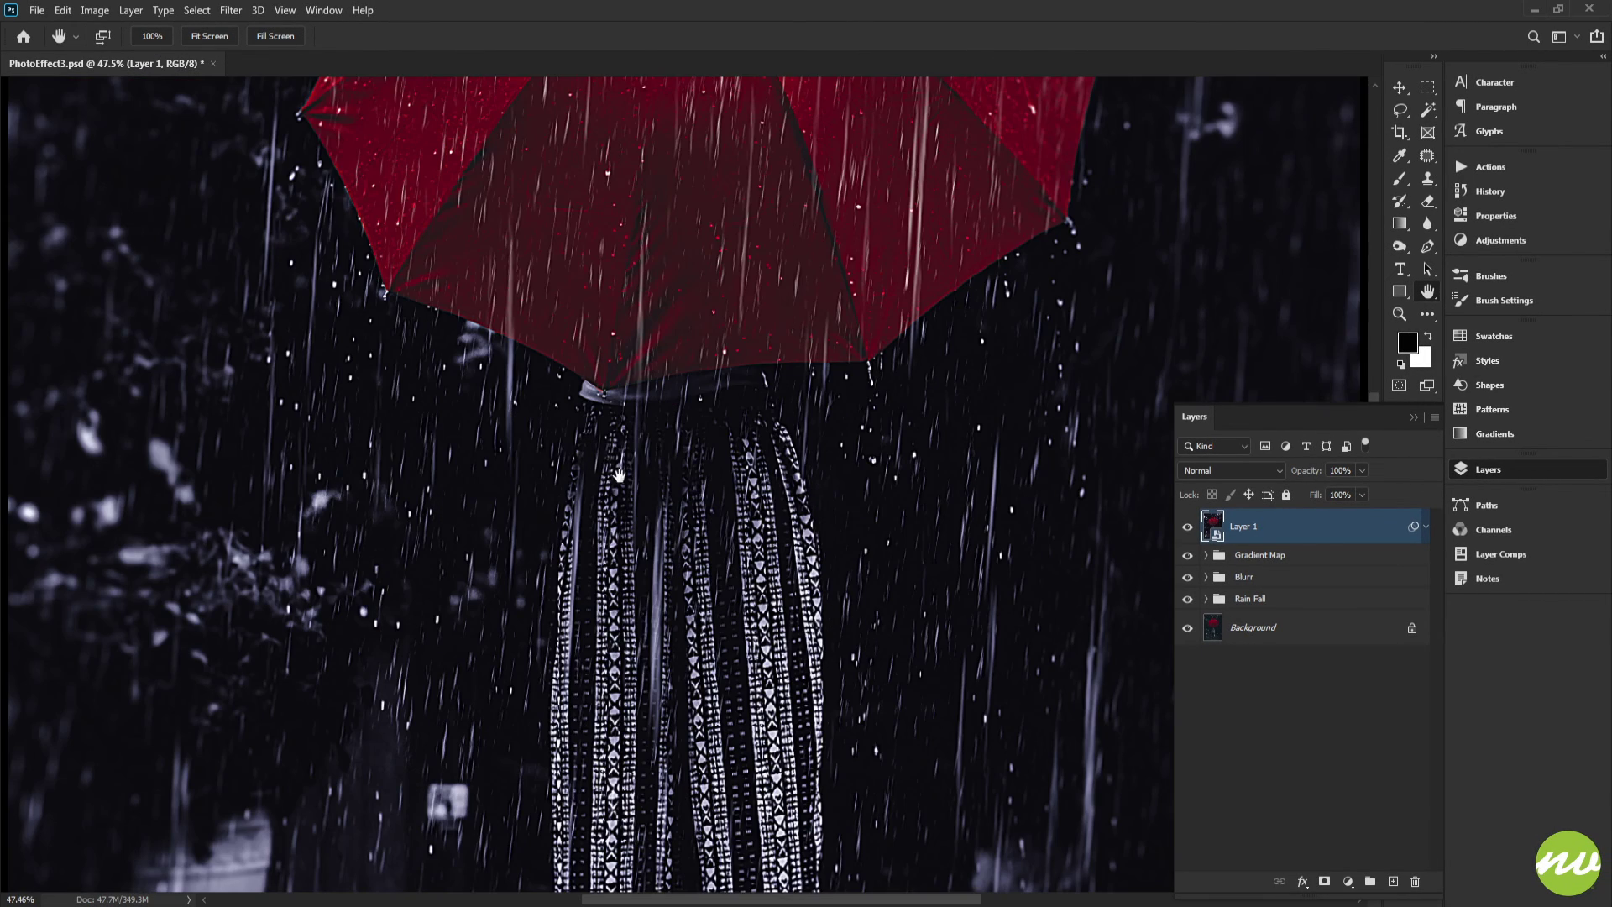
left_click_drag(619, 476, 577, 237)
left_click(1187, 526)
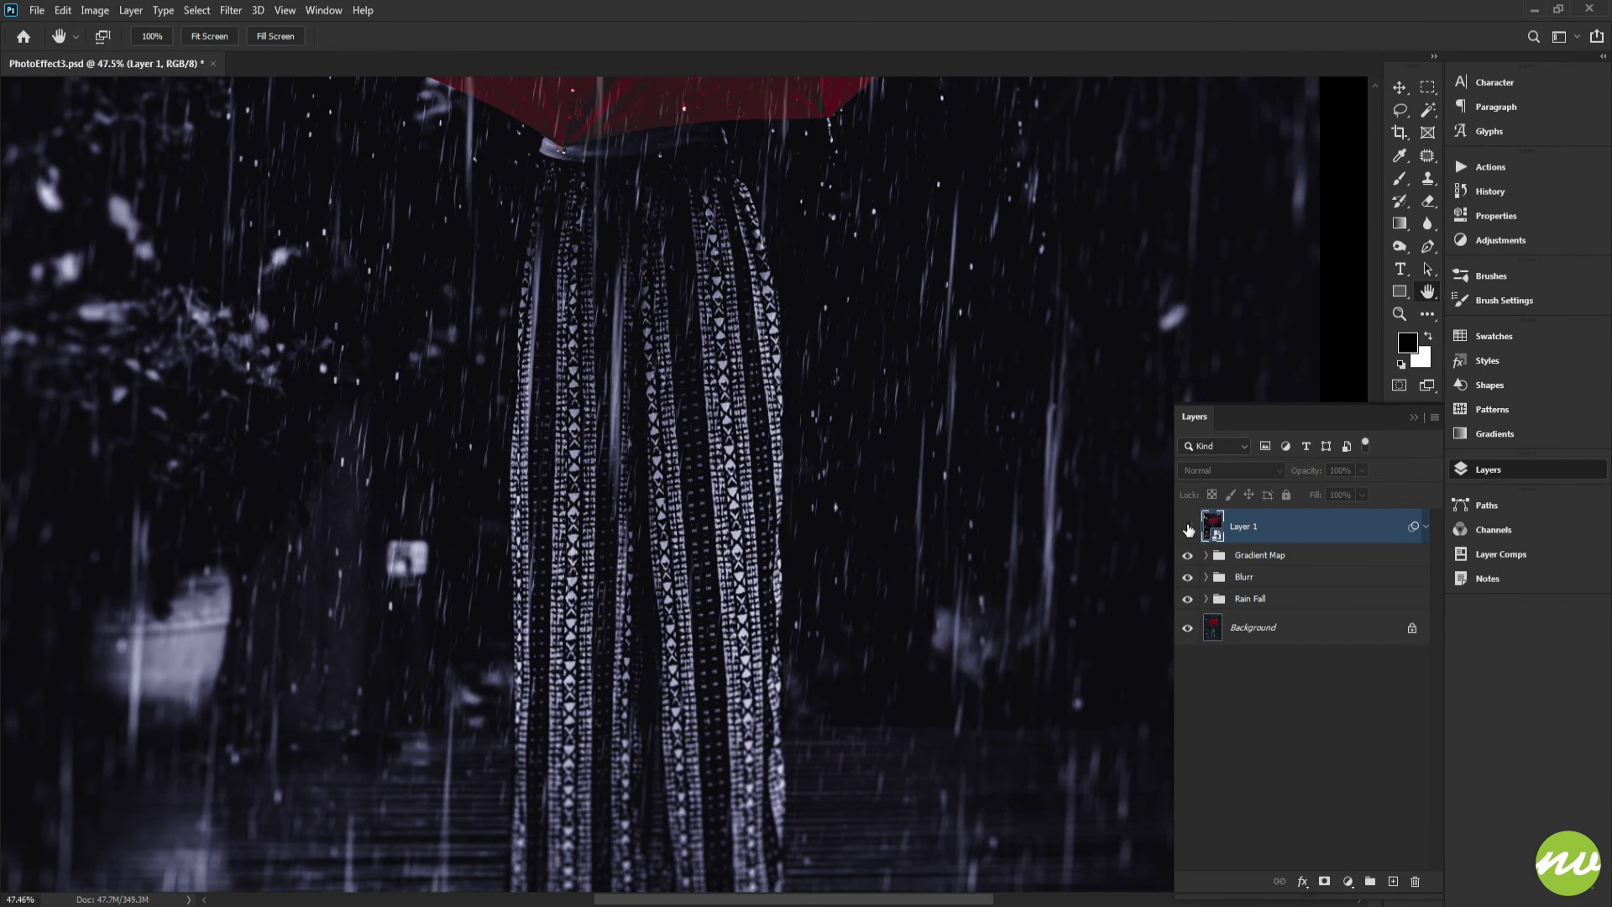
Toggle the sharpened layer's visibility at close and fit-screen zoom to compare the result
left_click(1187, 527)
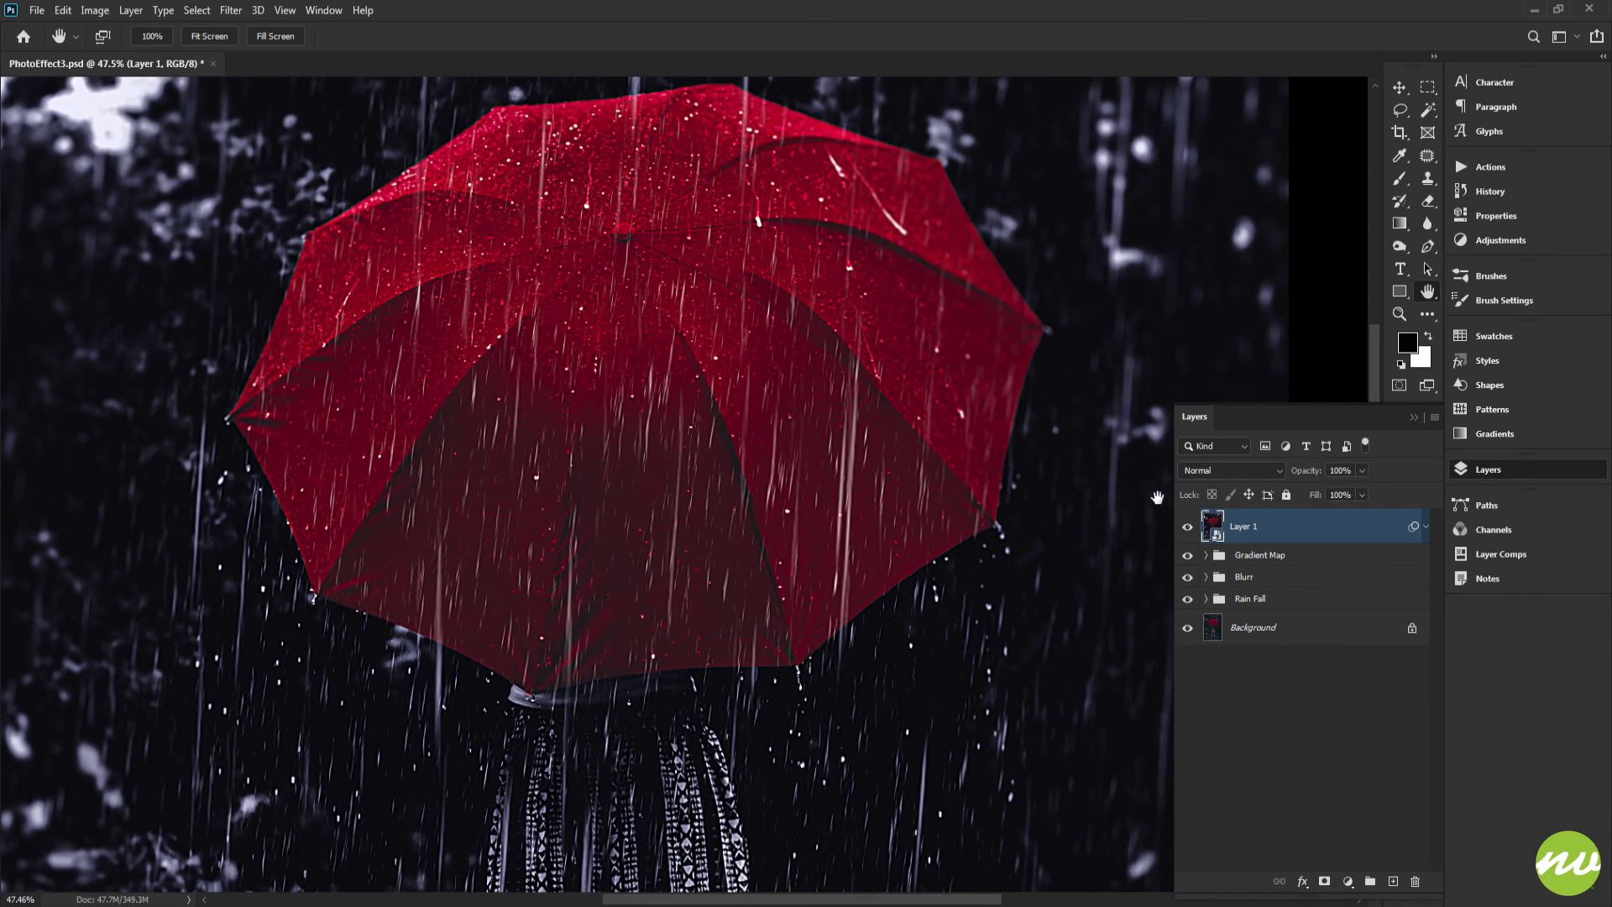
left_click(1187, 526)
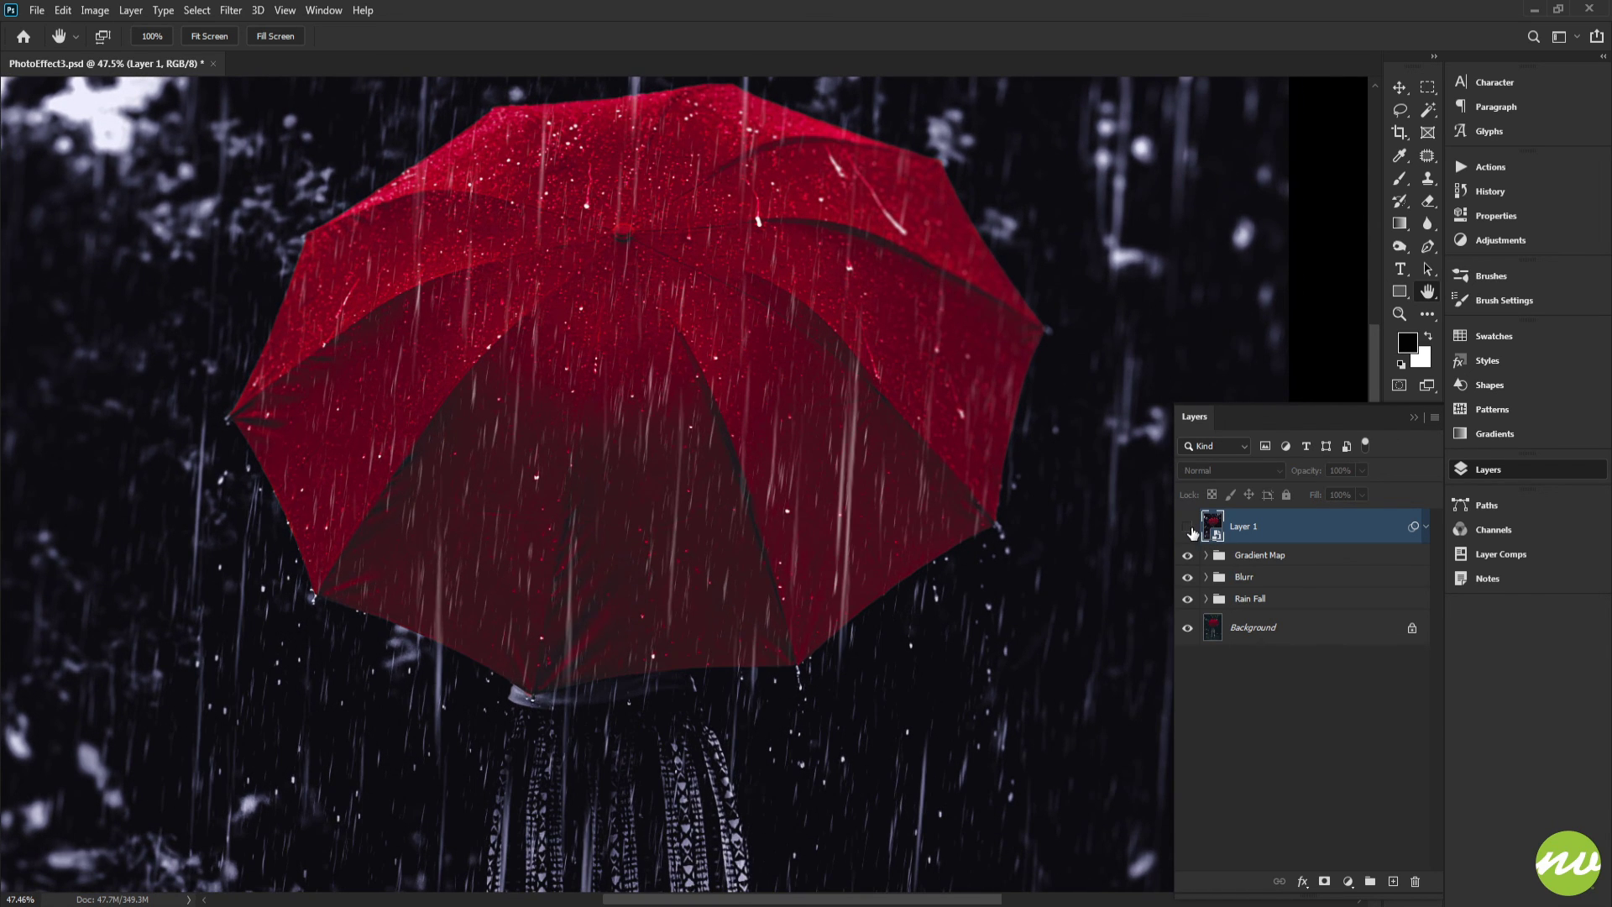
left_click(1187, 526)
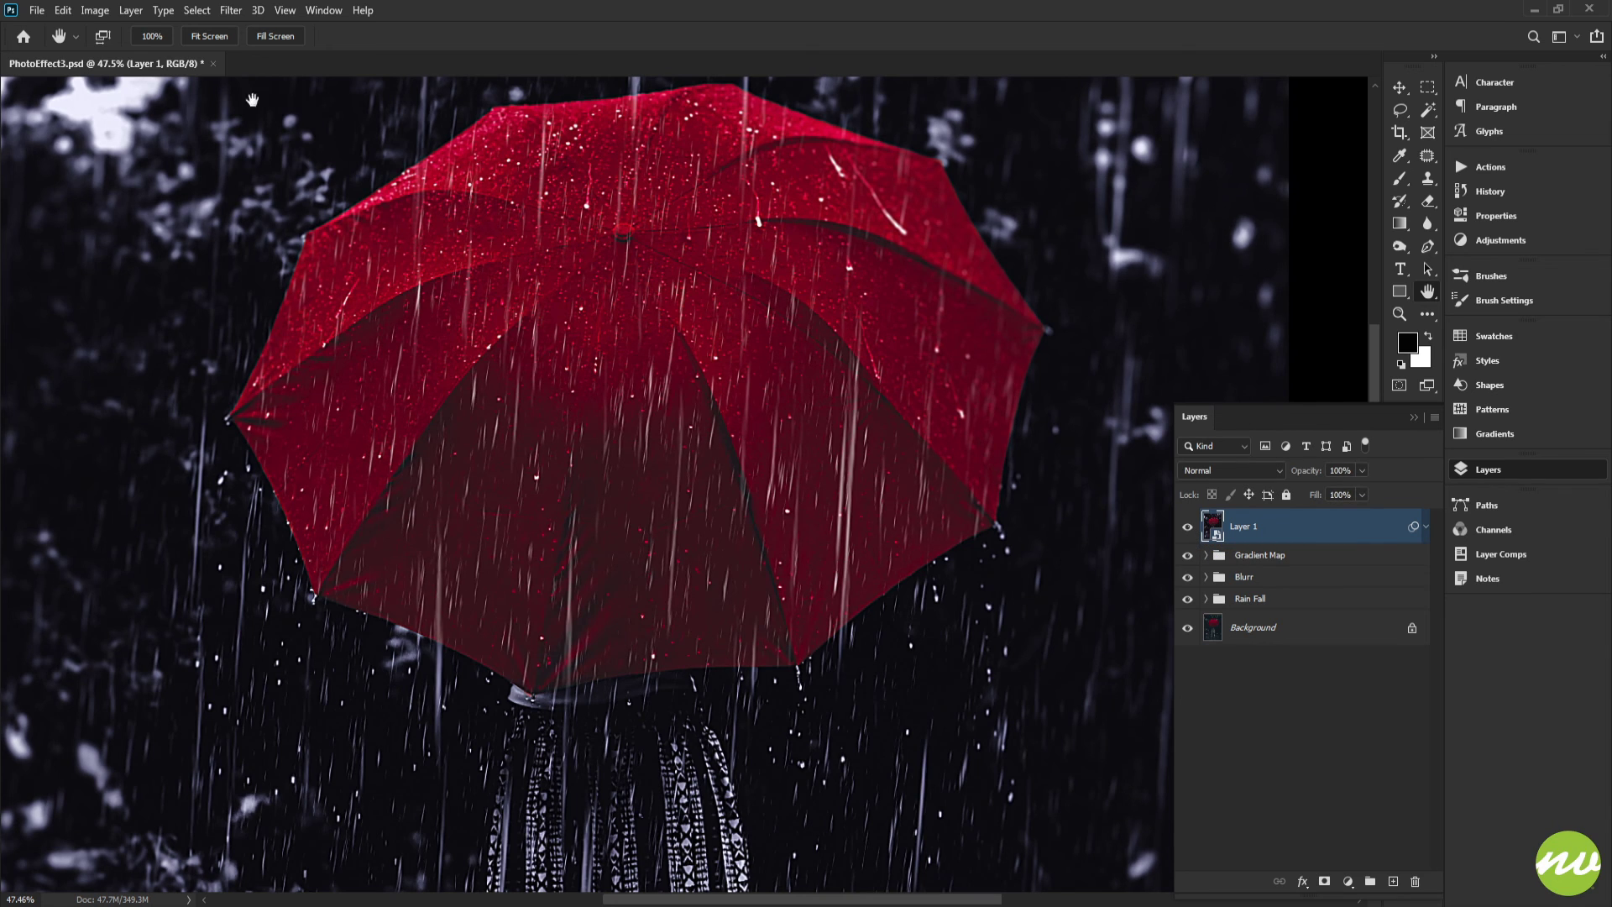
left_click(209, 35)
left_click(1188, 527)
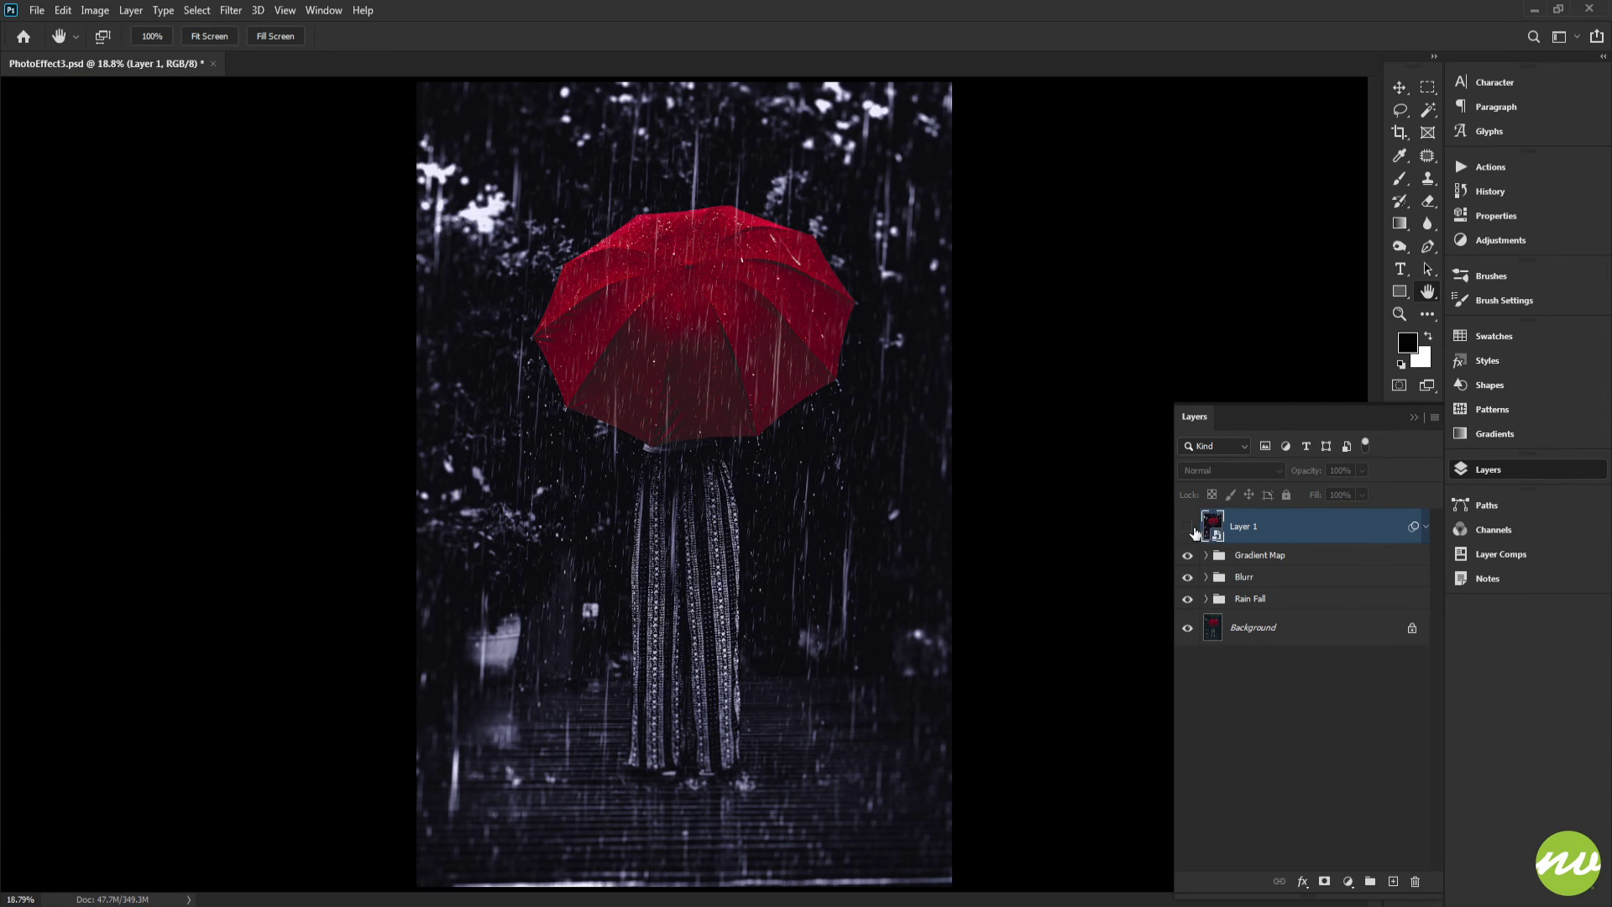
left_click(1187, 526)
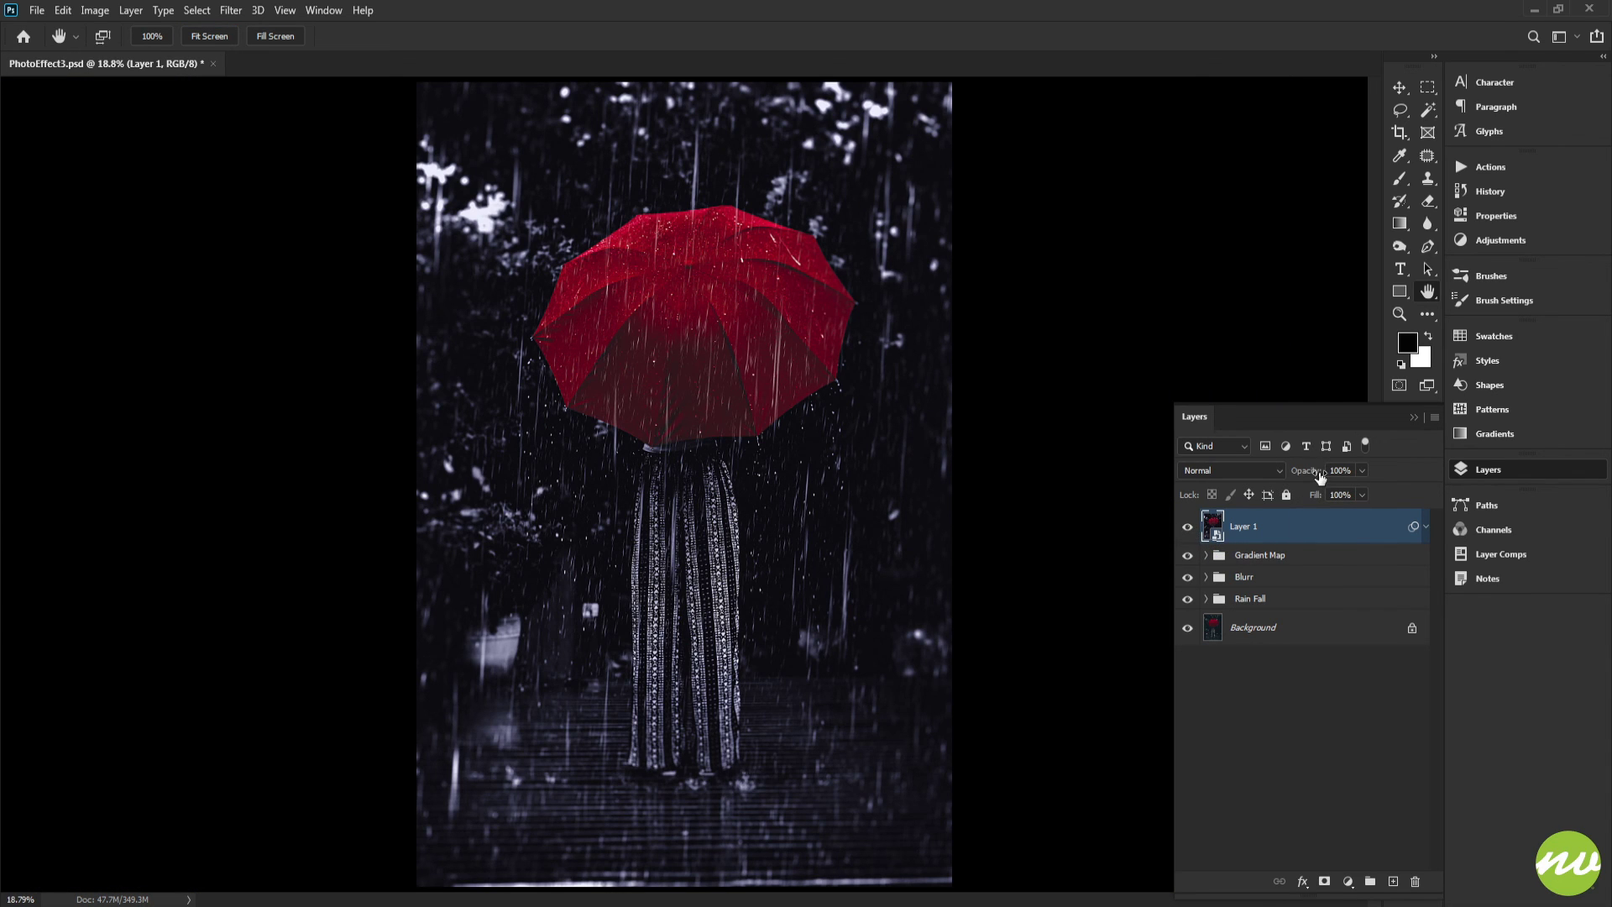
Set the sharpened layer's opacity to 50% and compare it on and off on the zoomed-in figure
left_click(276, 35)
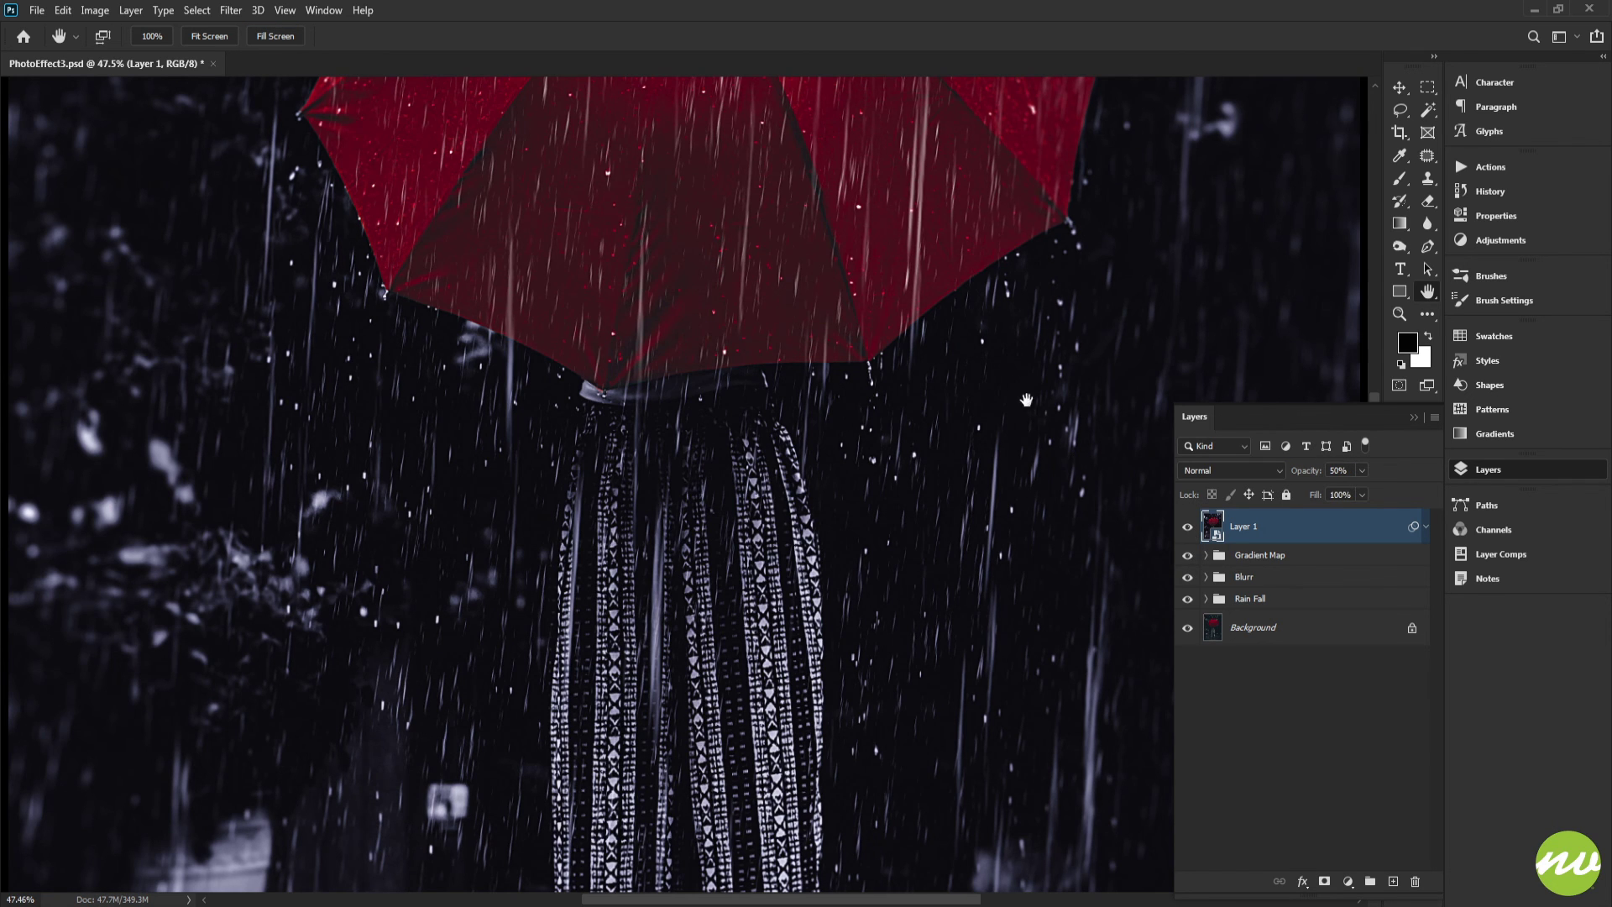
left_click_drag(1024, 381, 964, 149)
left_click(1187, 529)
left_click(1186, 529)
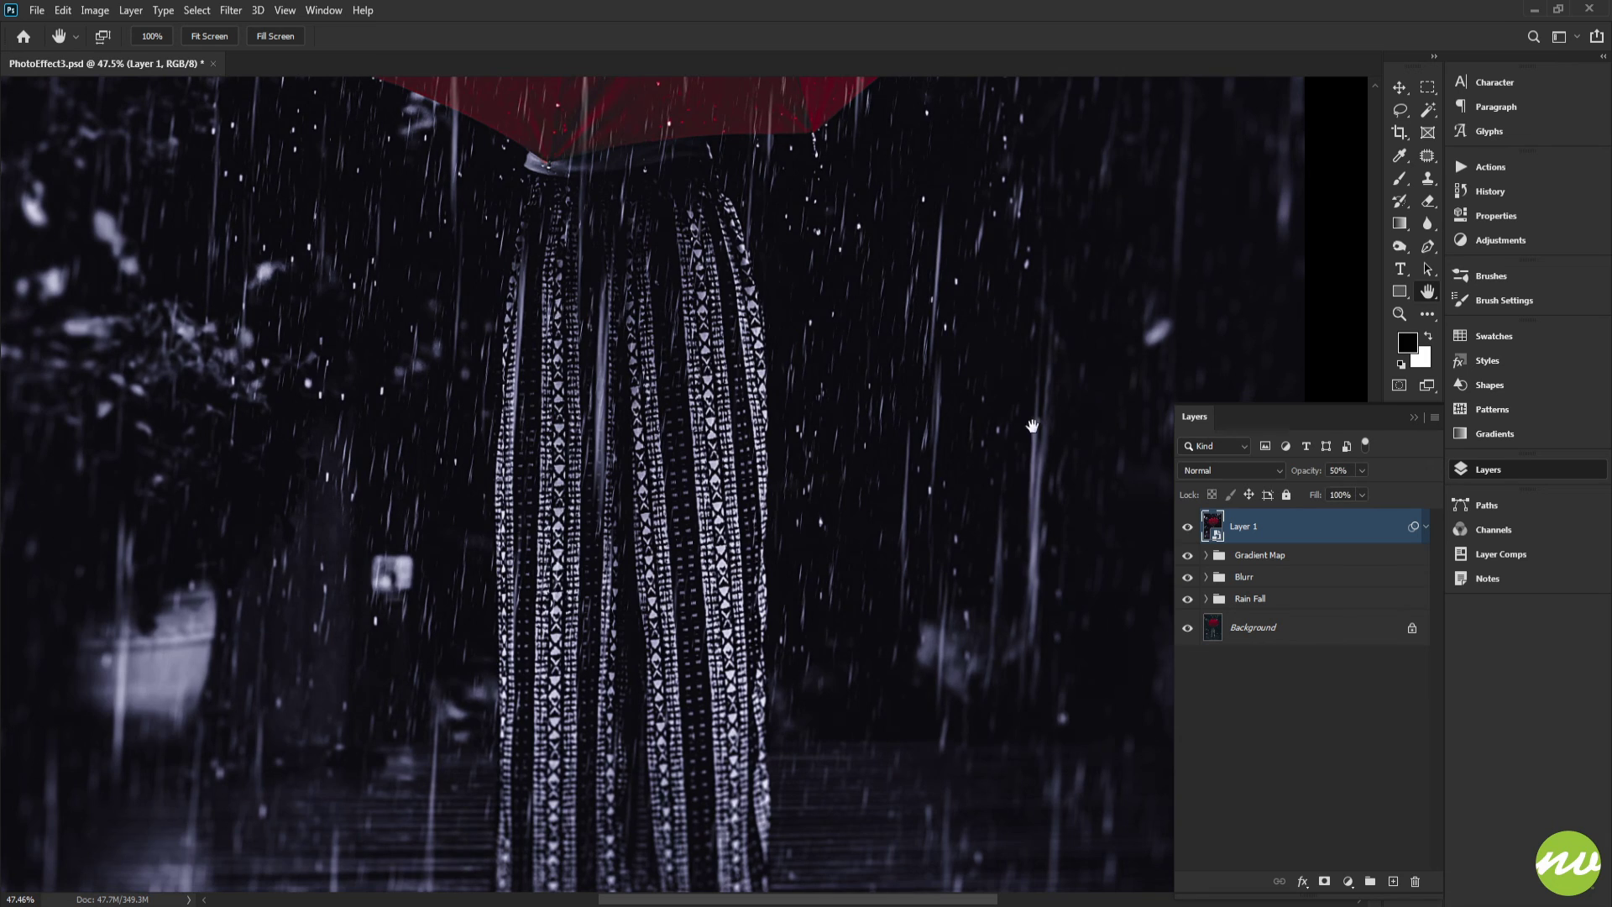
left_click_drag(909, 80, 929, 540)
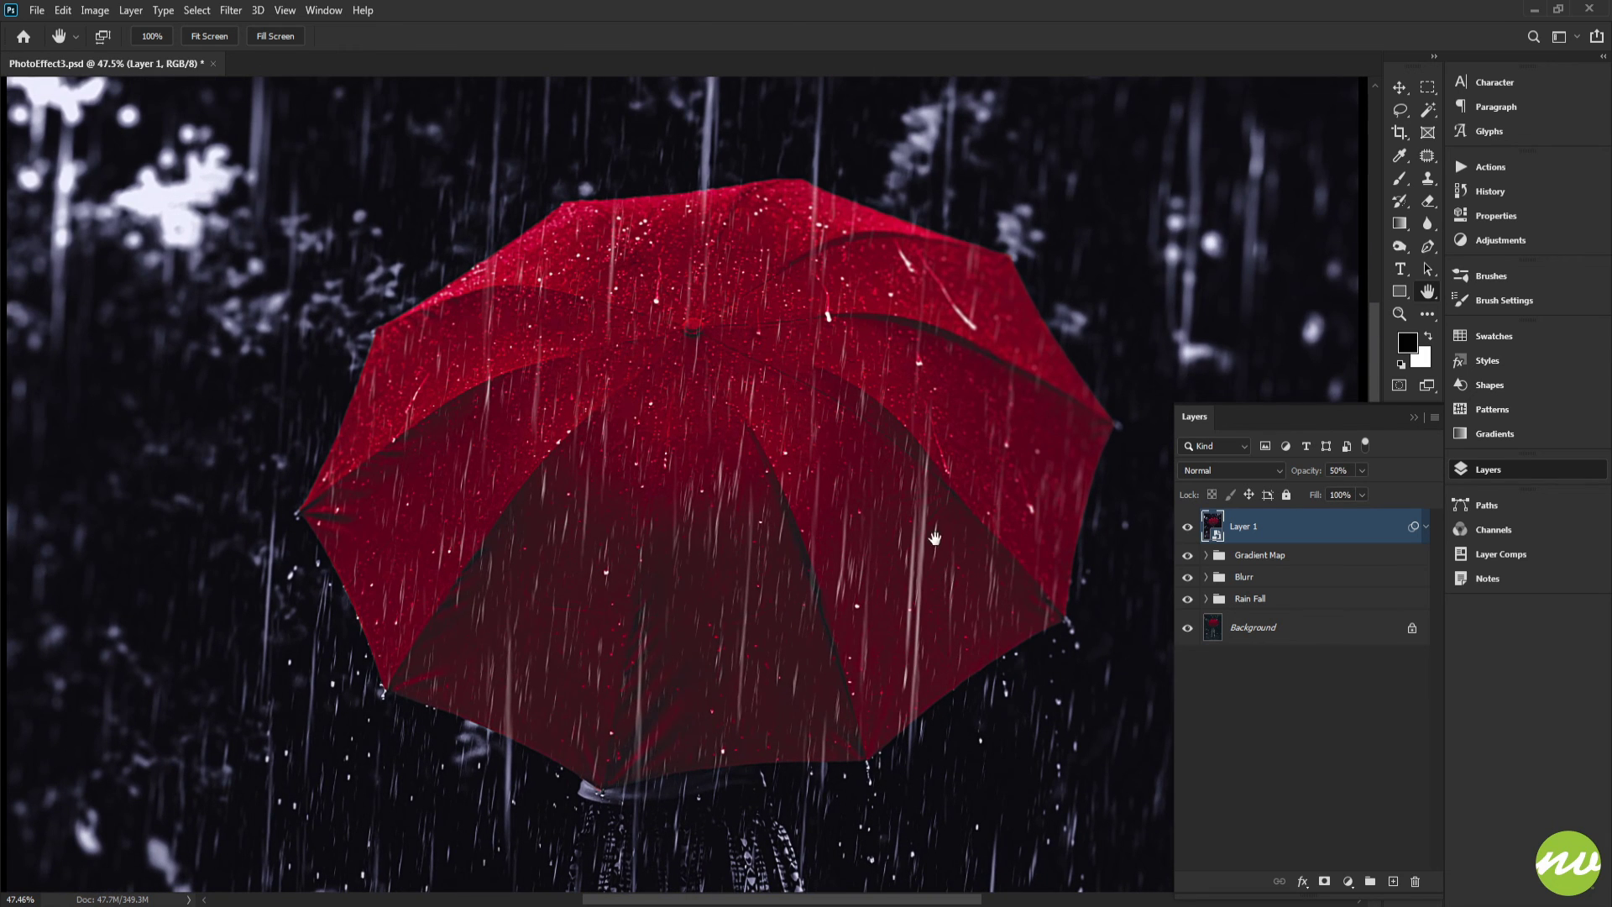
left_click(220, 38)
Rename the sharpened layer Smart Sharpen and place it inside a new group also named Smart Sharpen
double_click(1249, 529)
type("Smart Sharpen")
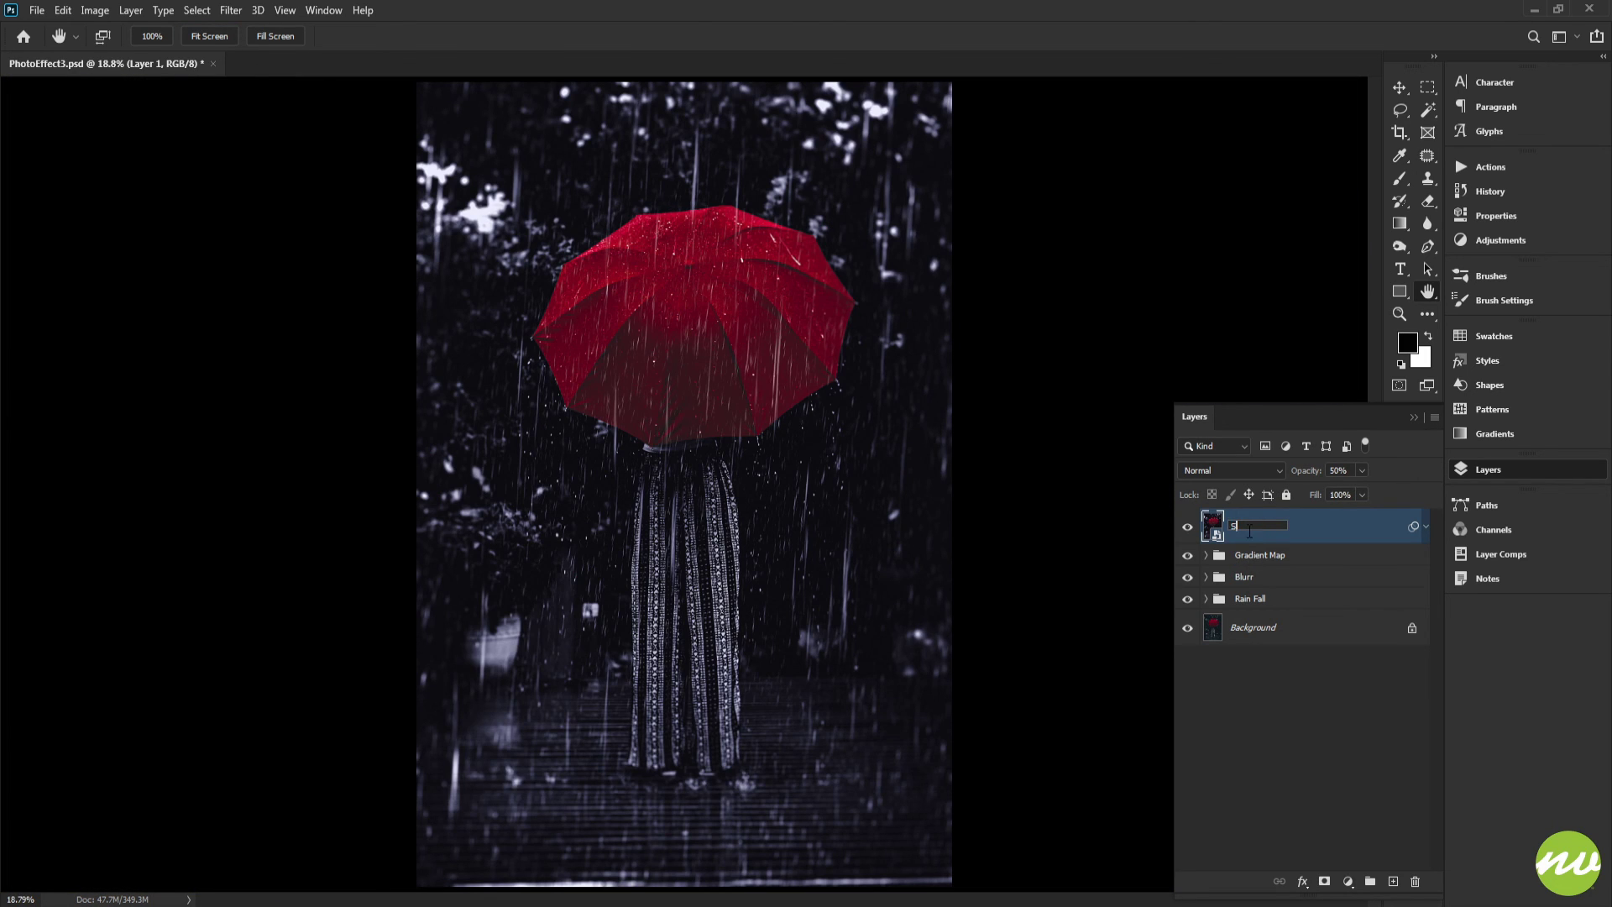
key("Return")
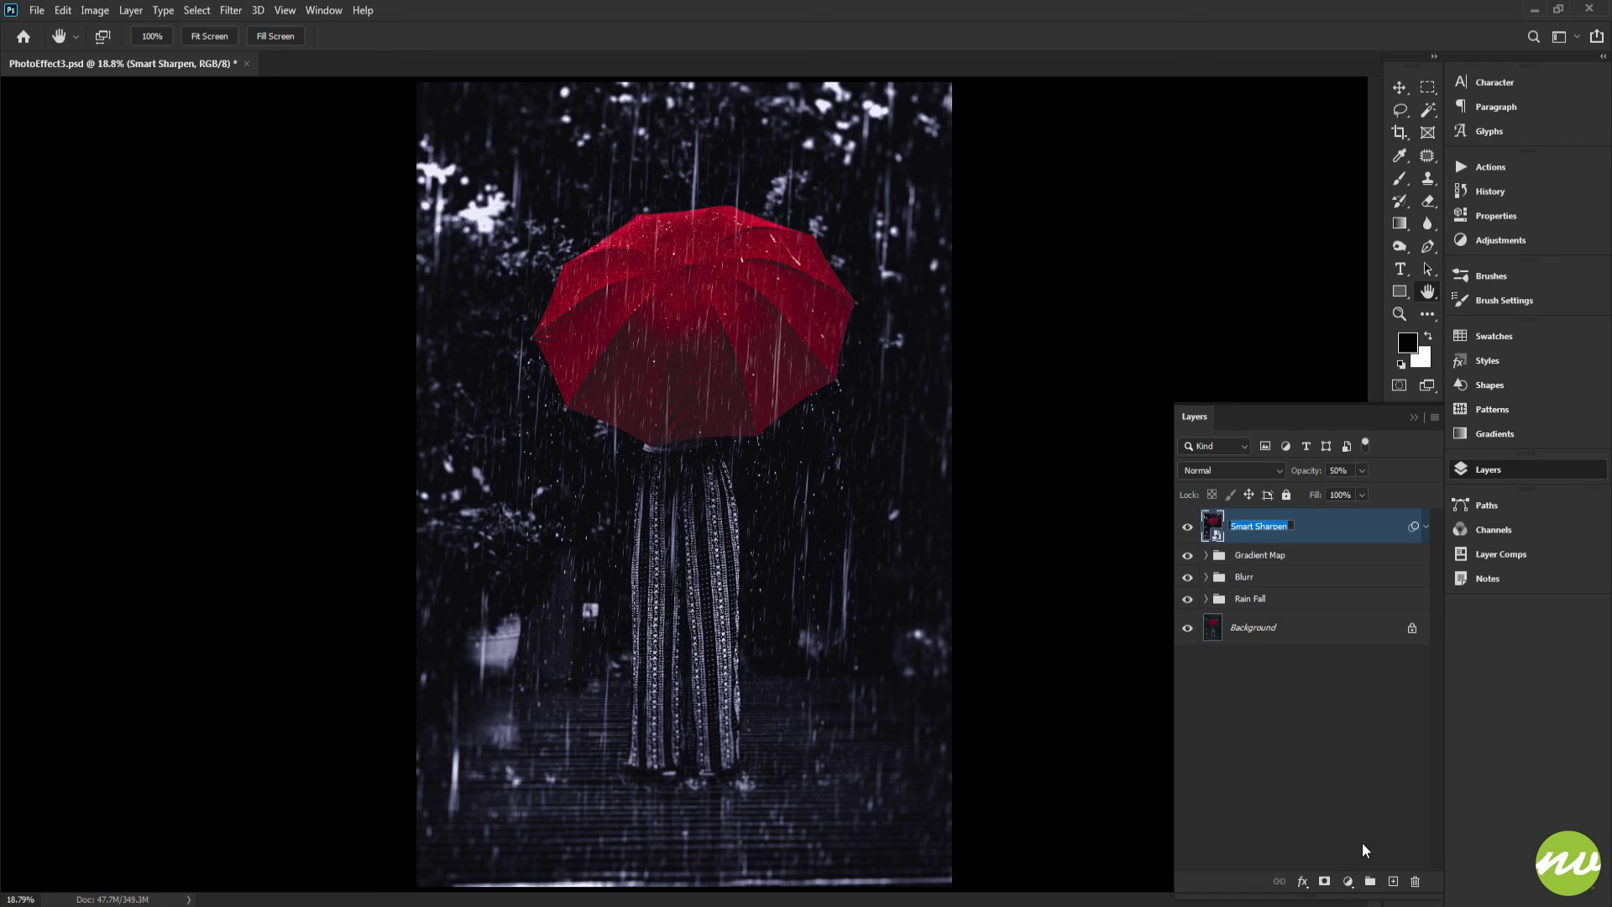
left_click(1368, 871)
left_click(1274, 527)
left_click(1369, 881, "alt")
key("Return")
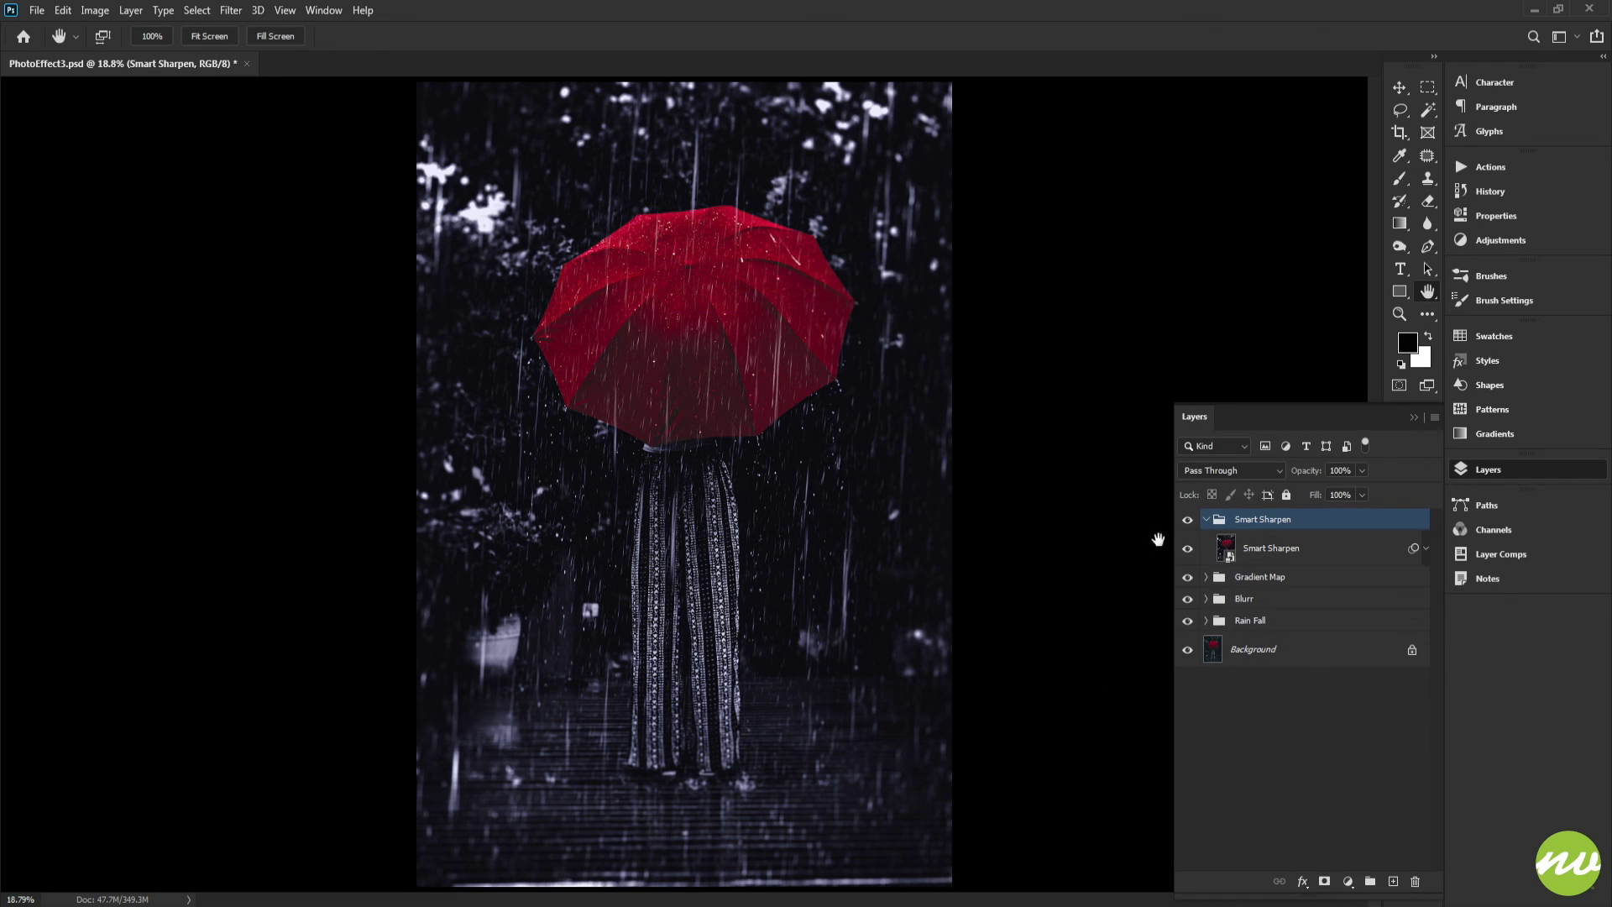
Collapse the Smart Sharpen group and toggle the group visibilities to compare the effect layers
left_click(1206, 520)
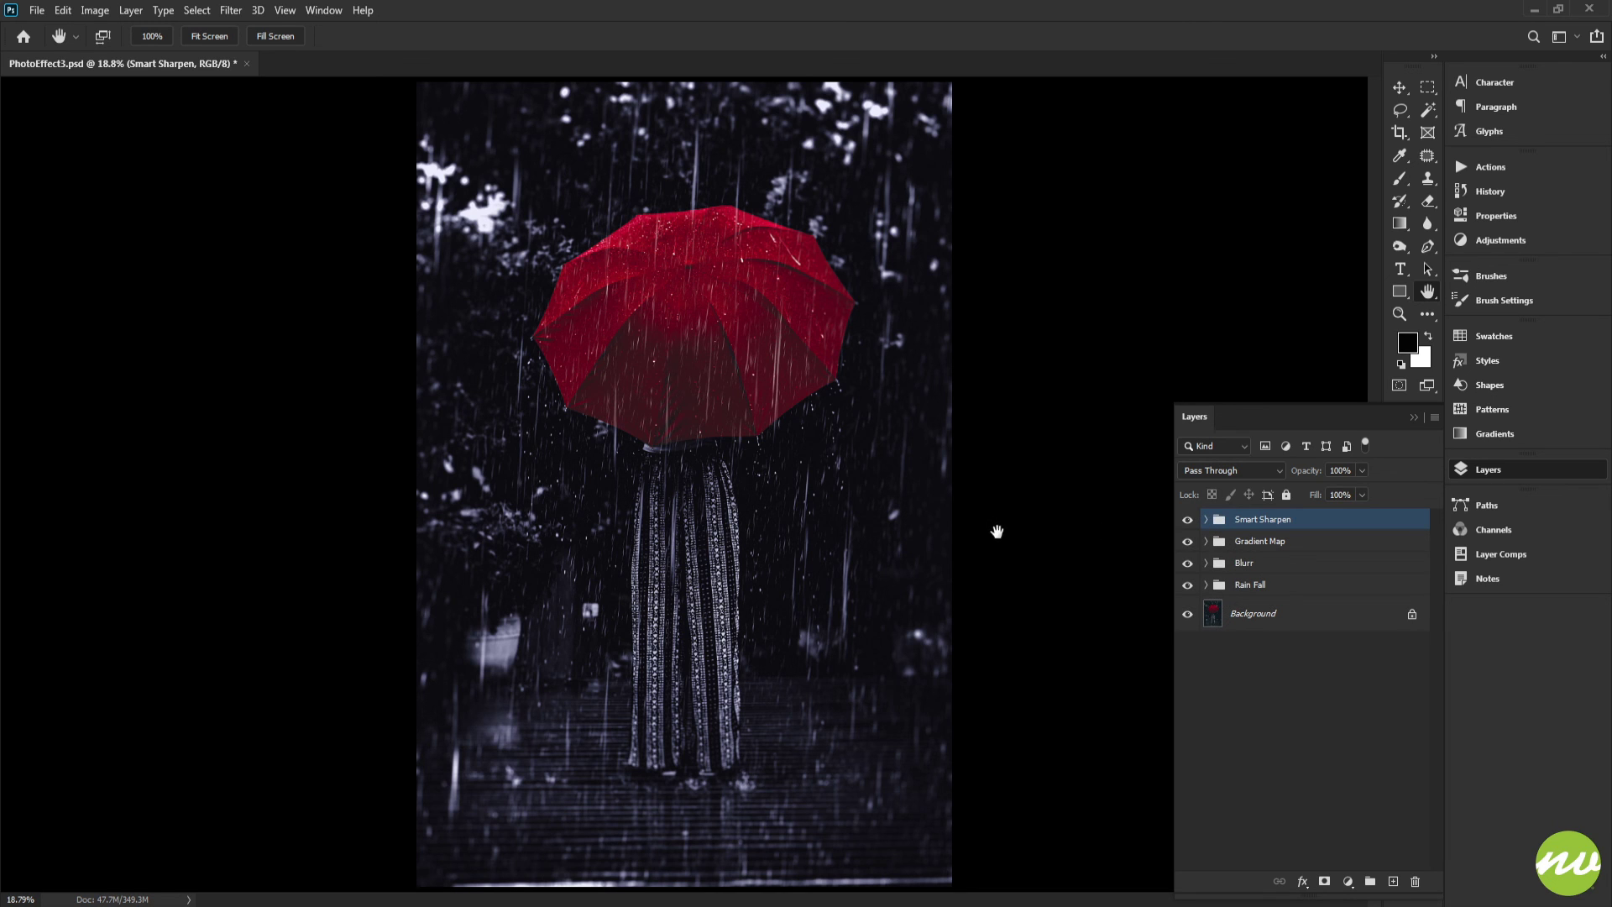
left_click(1186, 525)
left_click(1186, 545)
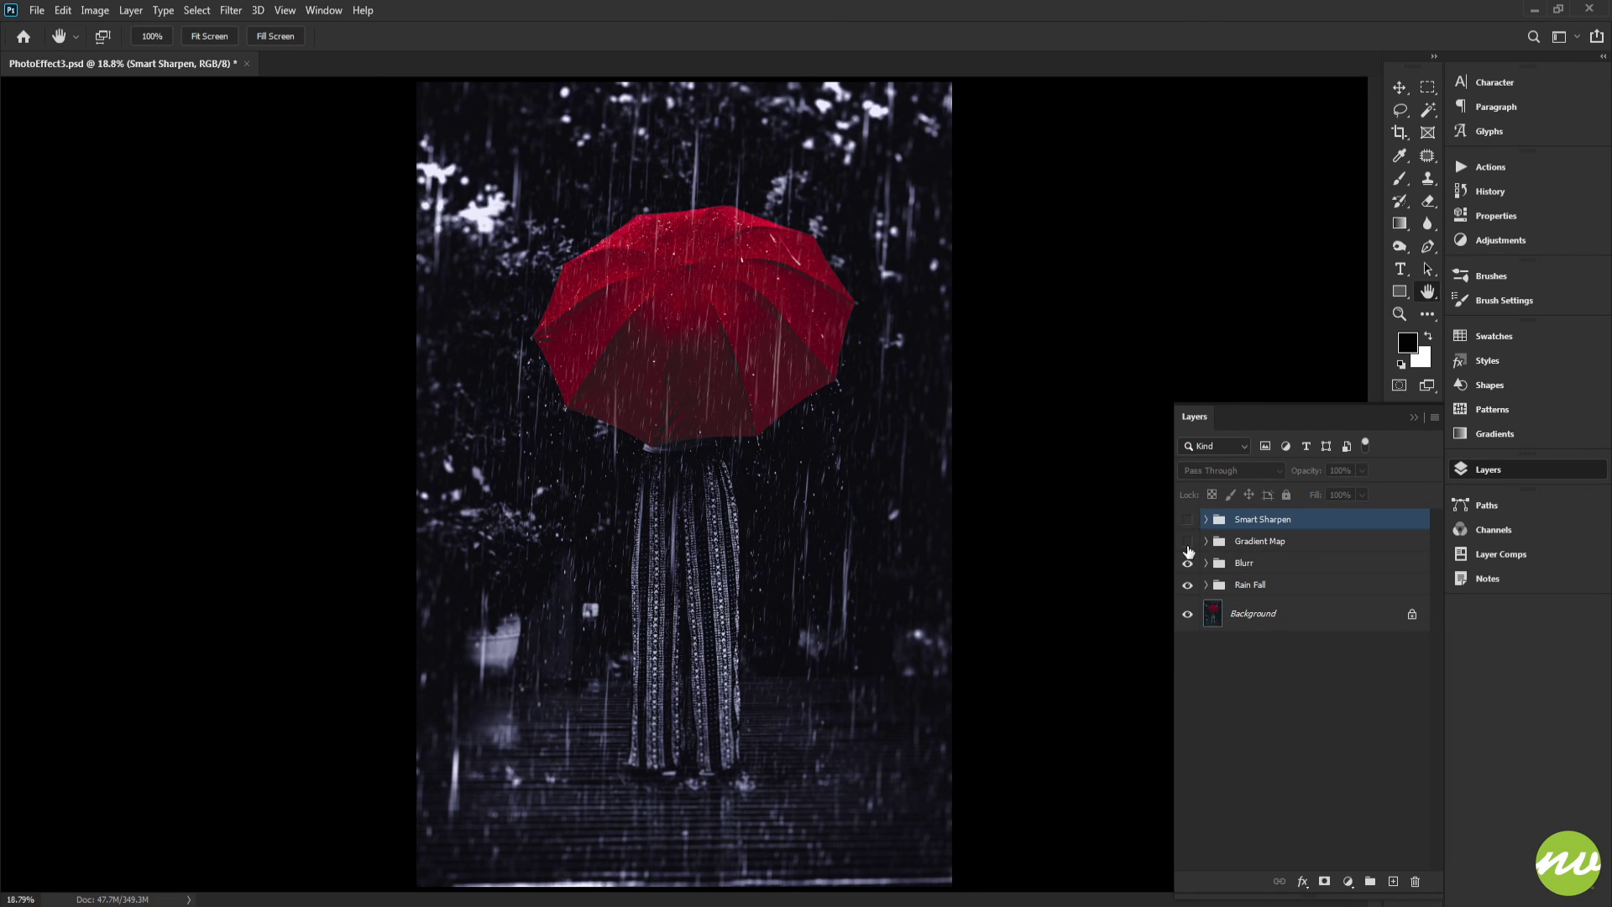
left_click(1186, 545)
Try lowering the Gradient Map 1 adjustment's opacity to 27%, then reset it to 100%
left_click(1205, 541)
left_click(1266, 567)
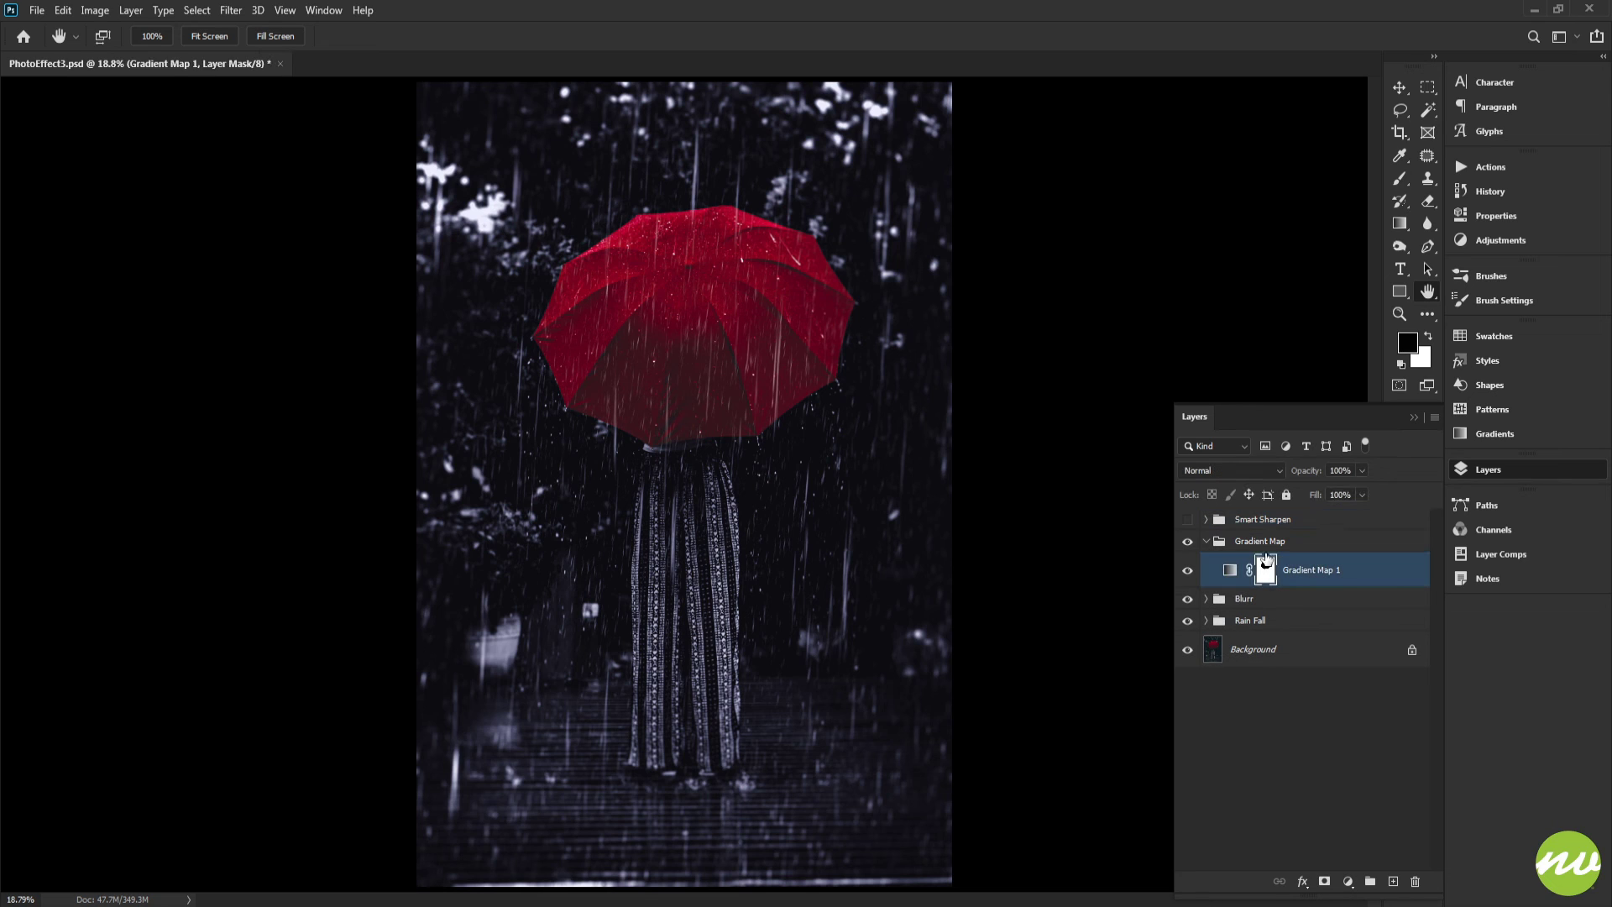
left_click(1361, 470)
left_click_drag(1364, 487, 1344, 493)
left_click_drag(1313, 494, 1305, 494)
left_click(1188, 520)
left_click(1187, 520)
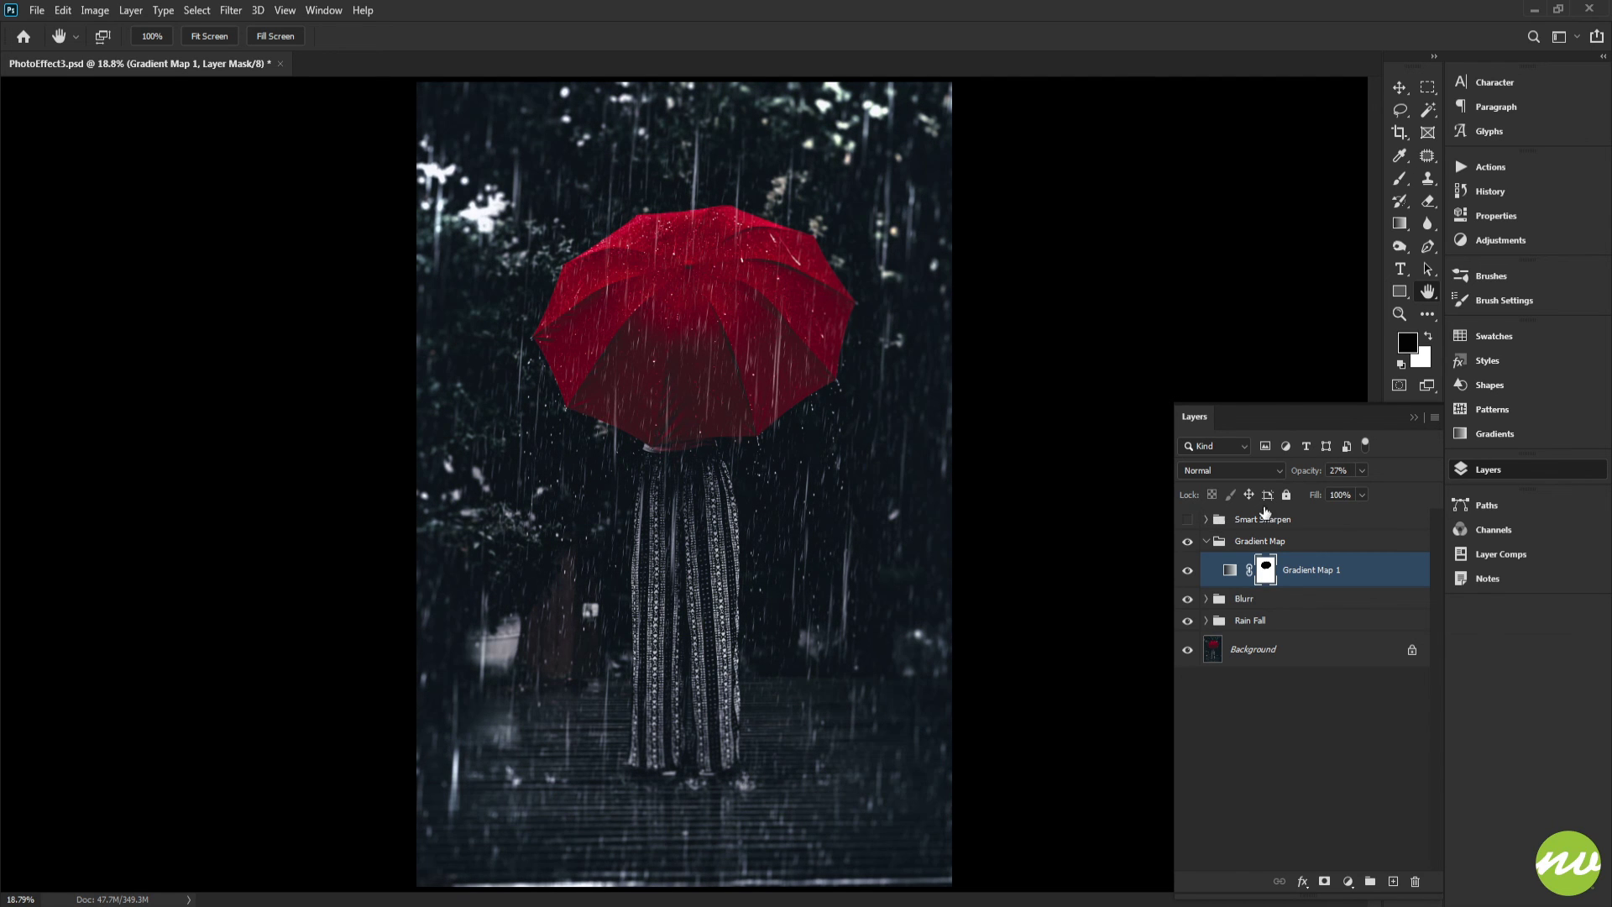
key("0")
Collapse the Gradient Map group, show the Smart Sharpen group and save the layered PSD document
left_click(1206, 541)
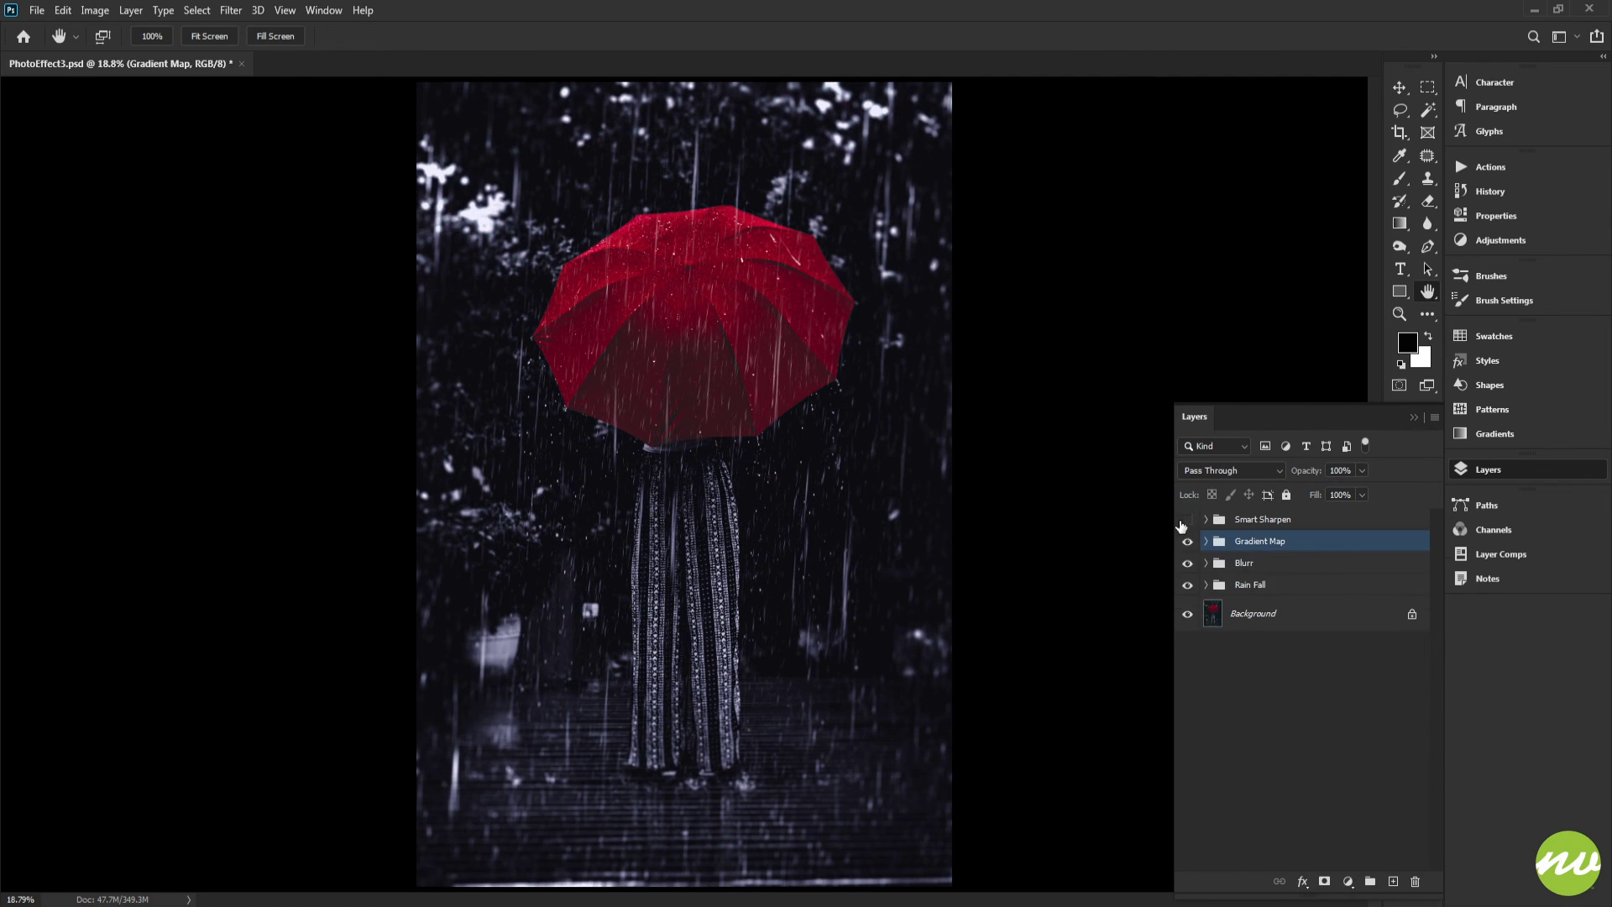
left_click(1245, 525)
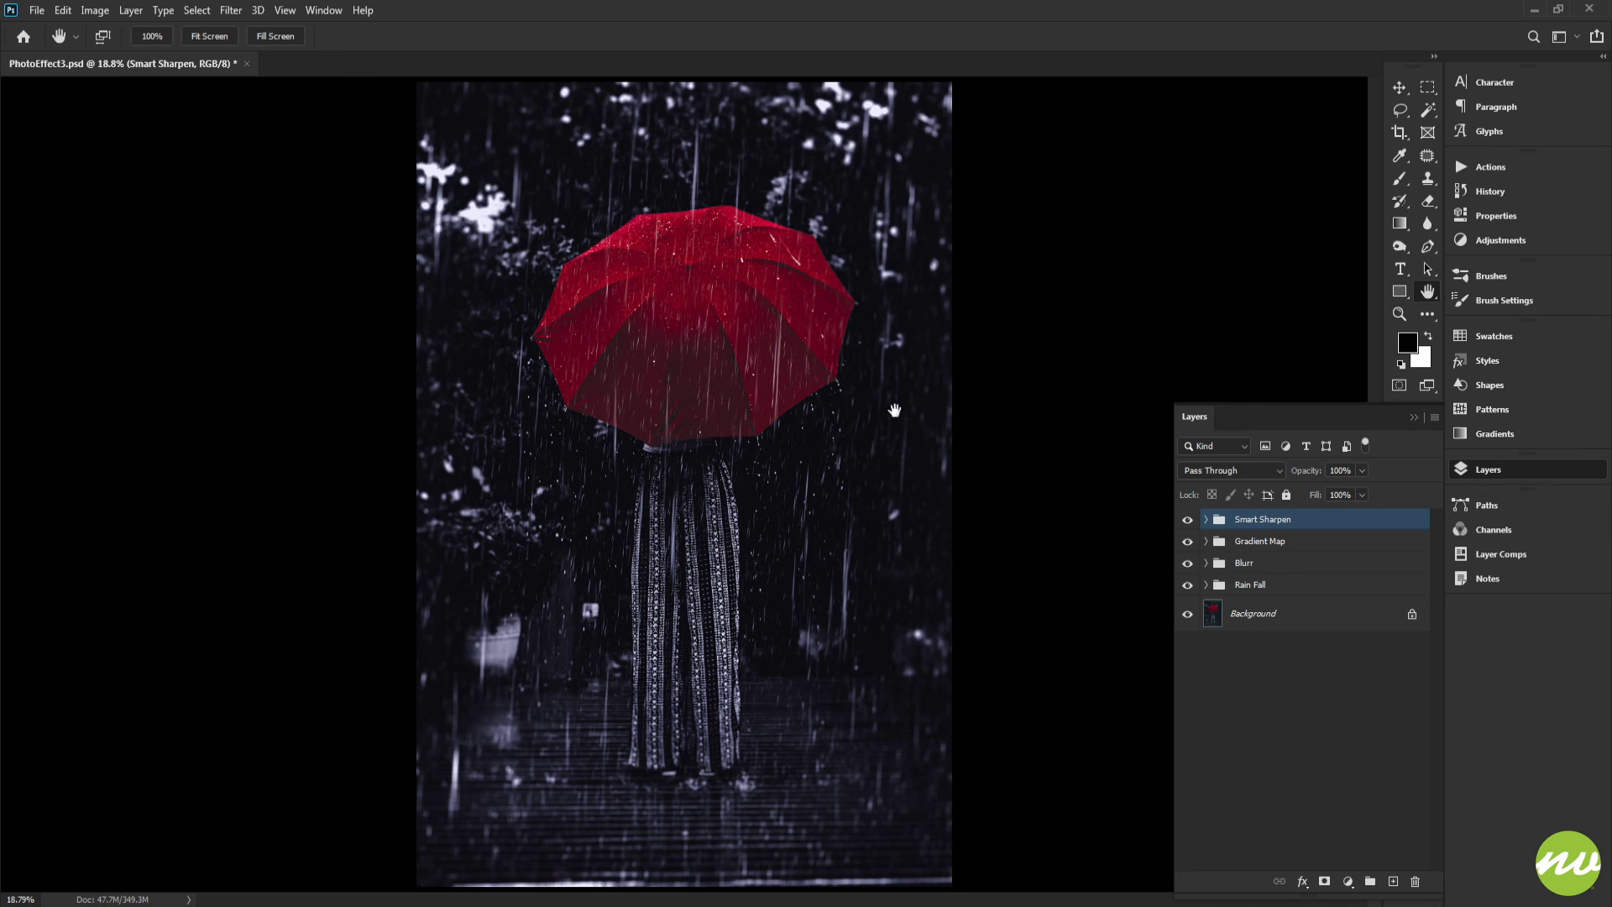
left_click(43, 16)
left_click(318, 164)
left_click(37, 10)
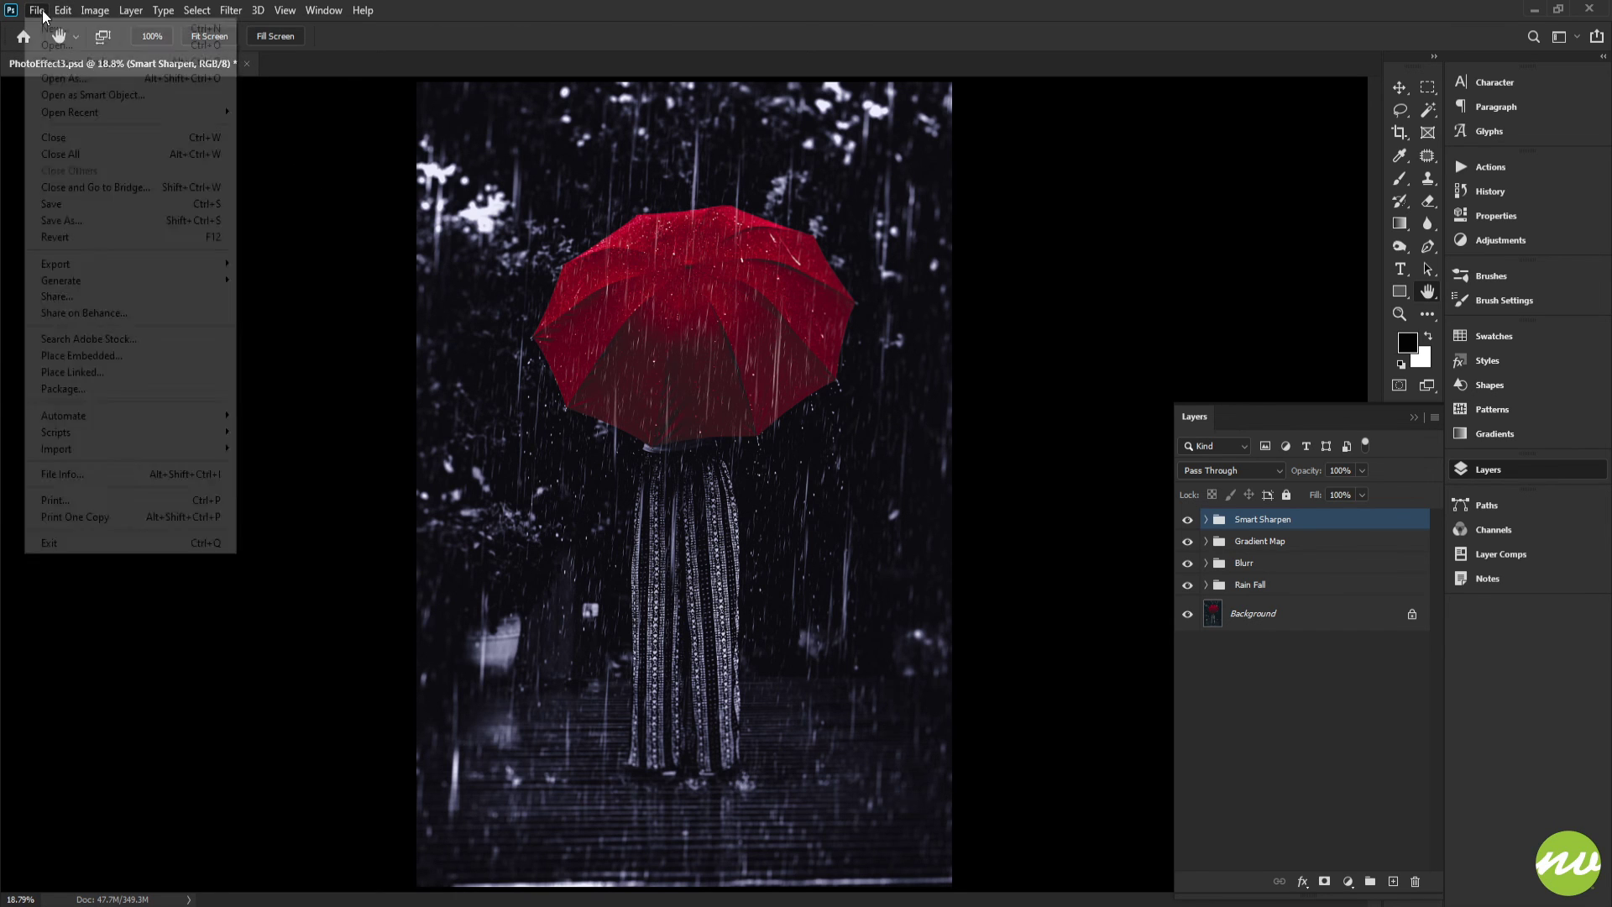
left_click(76, 203)
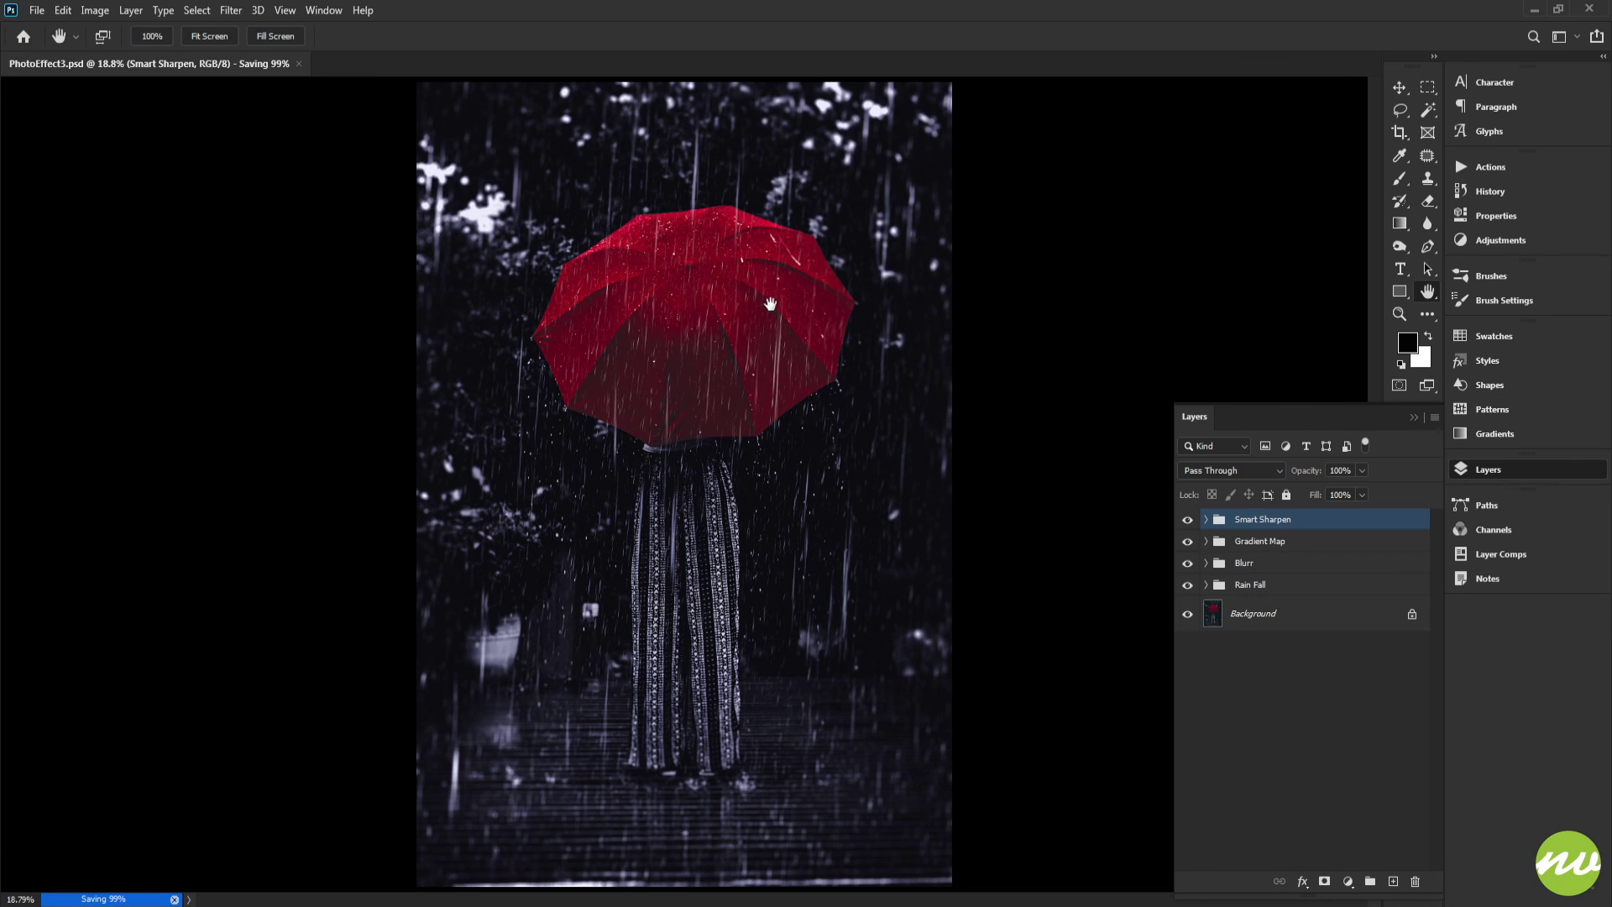